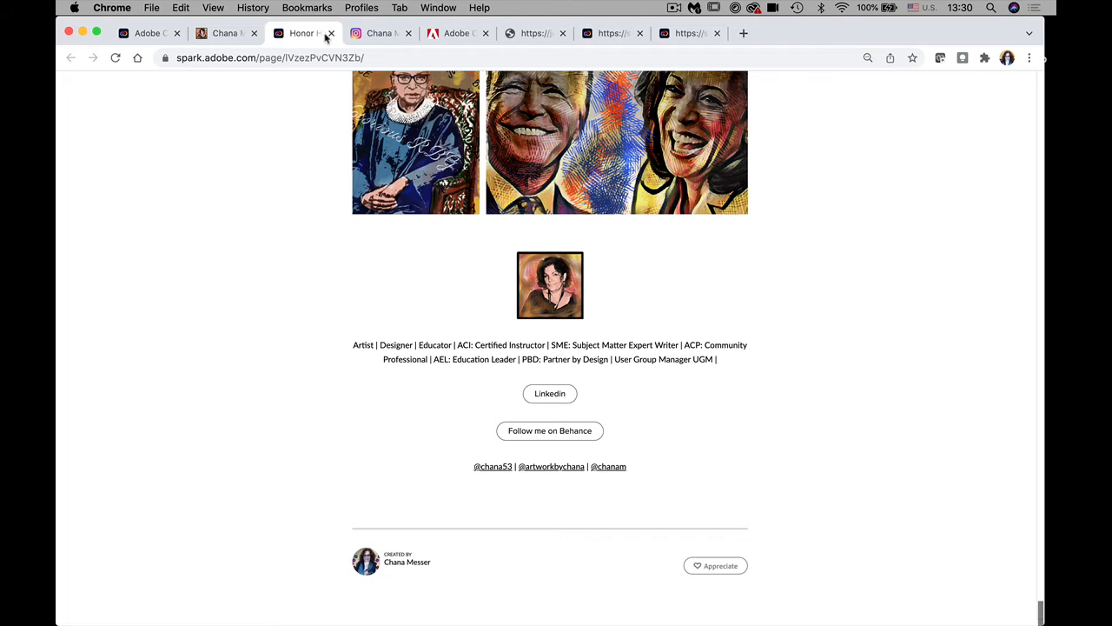
Step: Close the Honor, Instagram, InDesign, jefflipsky.com, Patagonia and 404 tabs, returning to Adobe Express
click(330, 33)
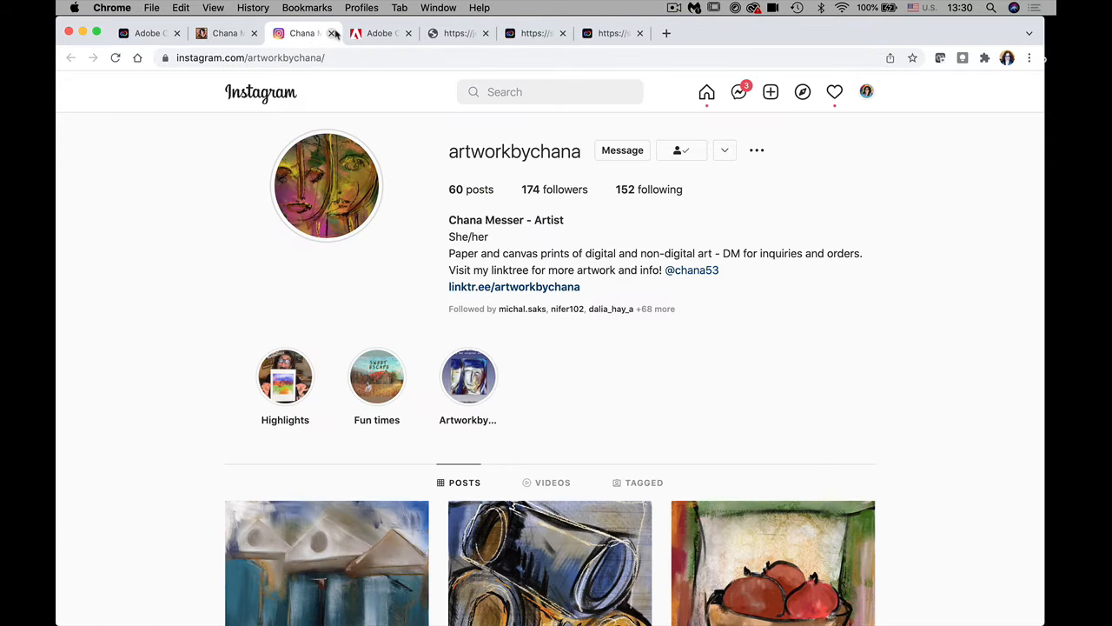
click(331, 33)
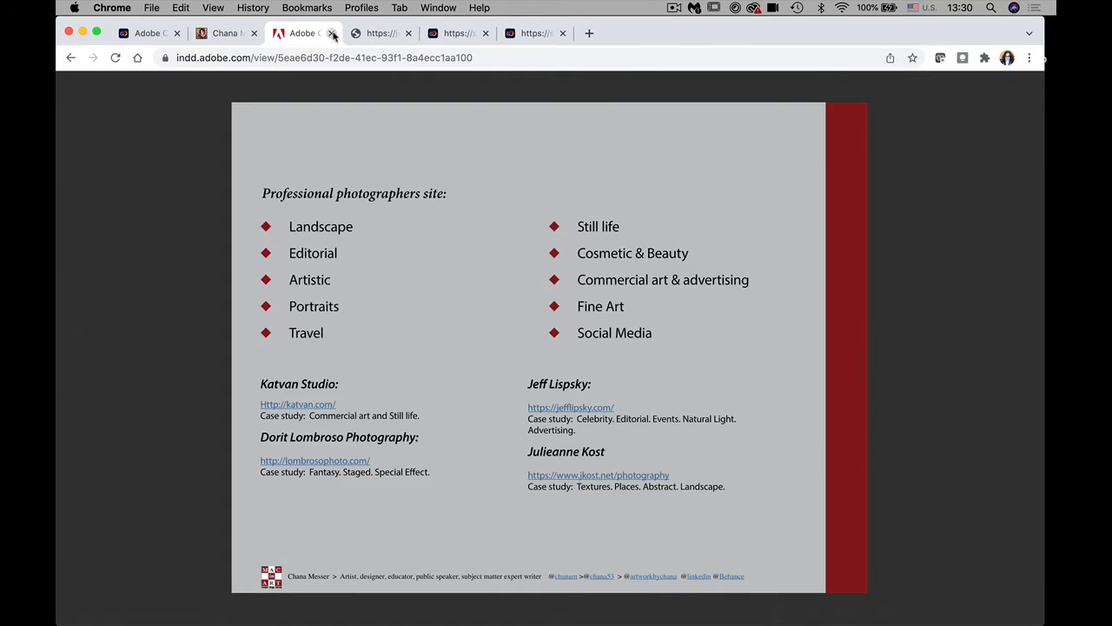
click(331, 33)
click(331, 33)
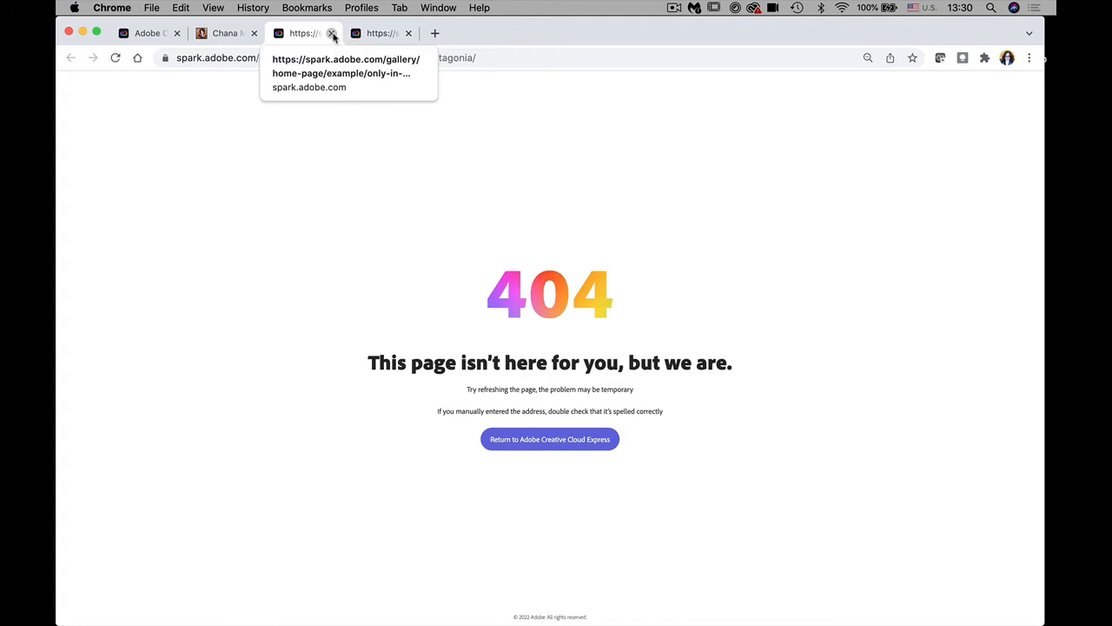
click(331, 33)
click(331, 33)
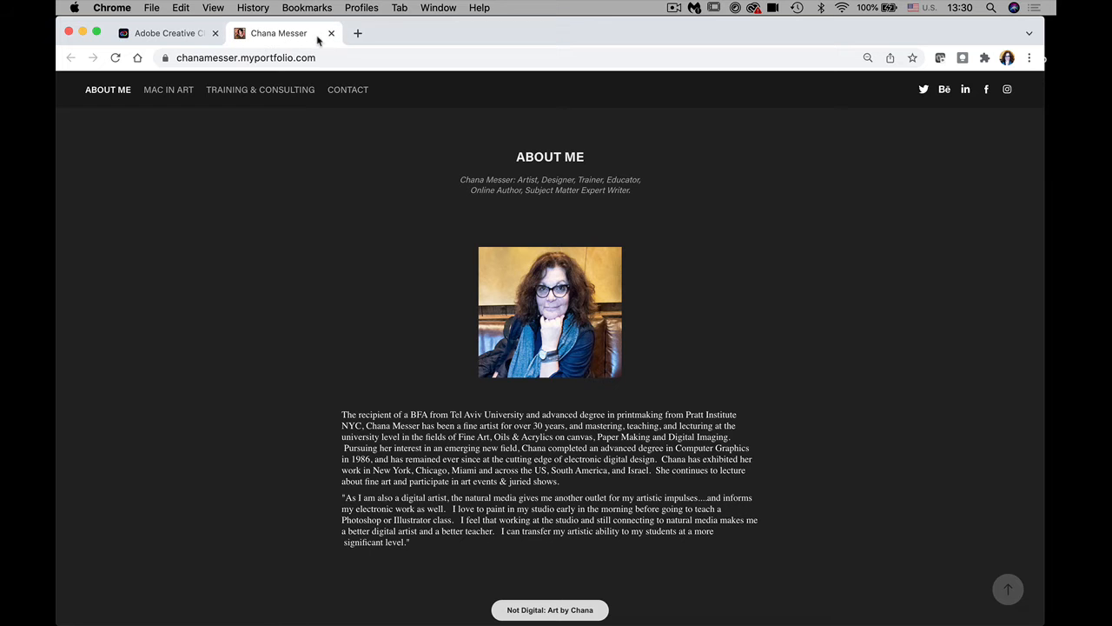
click(187, 35)
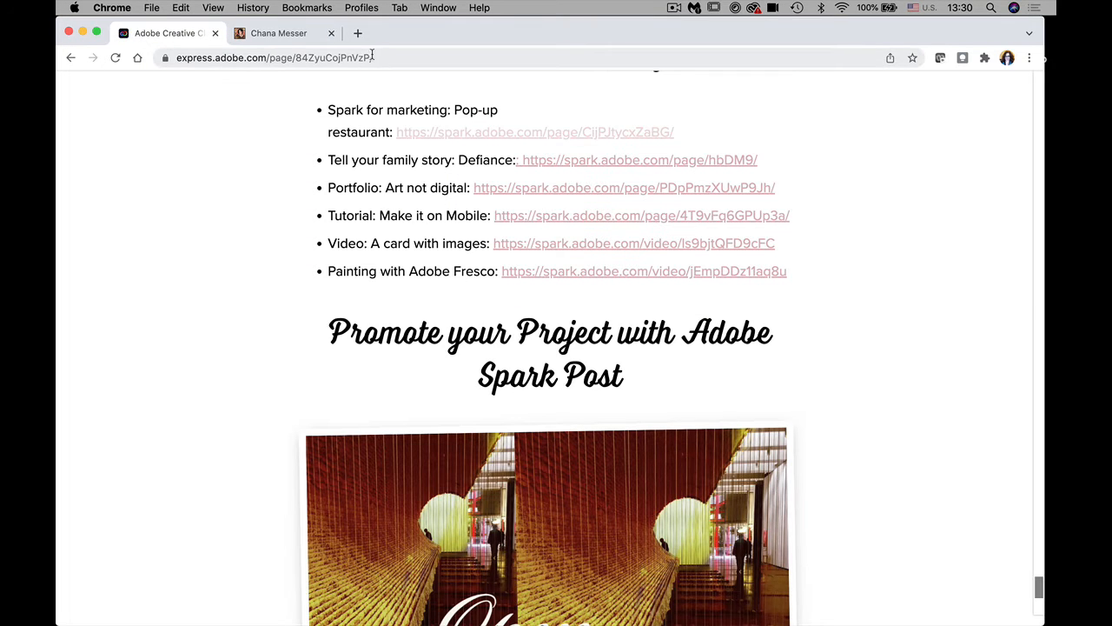
drag(382, 58, 137, 67)
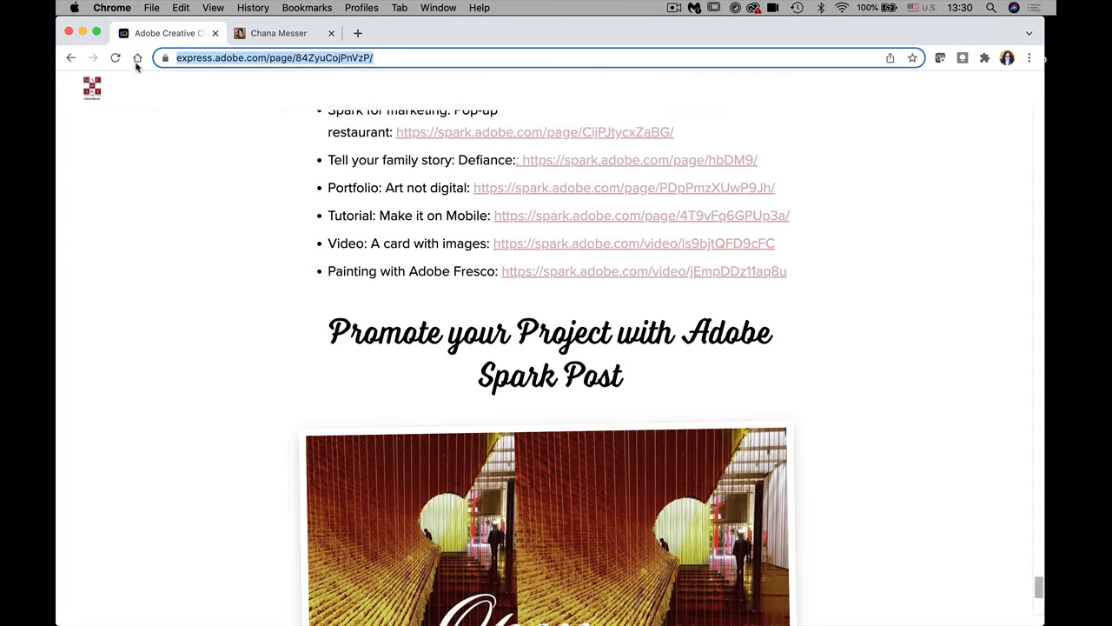
Step: Search Bing for 'adobe creative cloud express' and locate the Adobe result
text(ad)
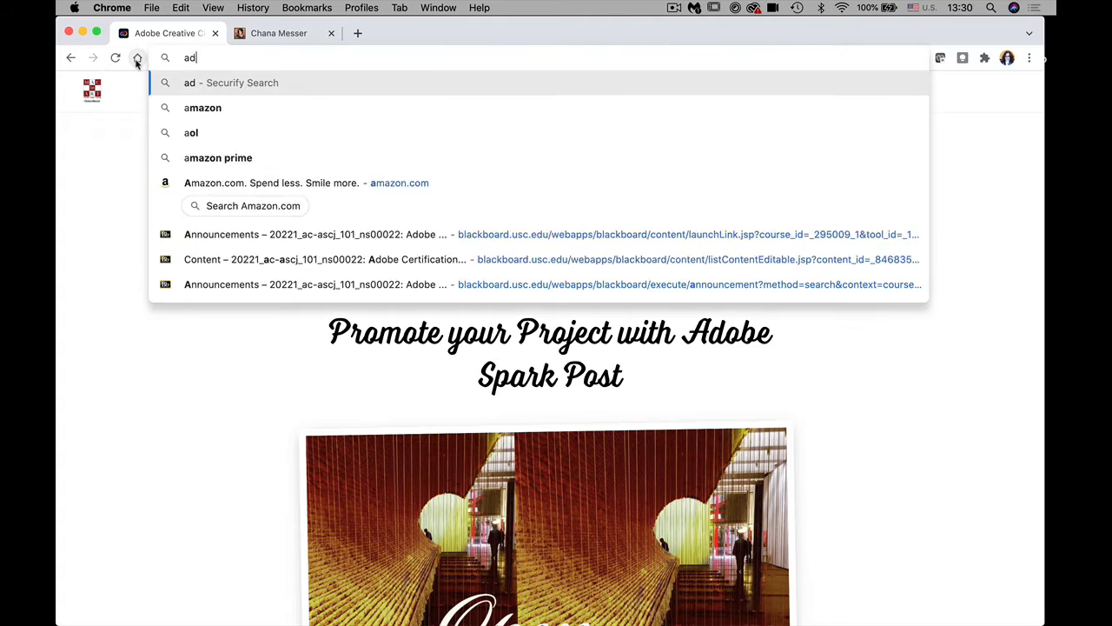
text(obe creat)
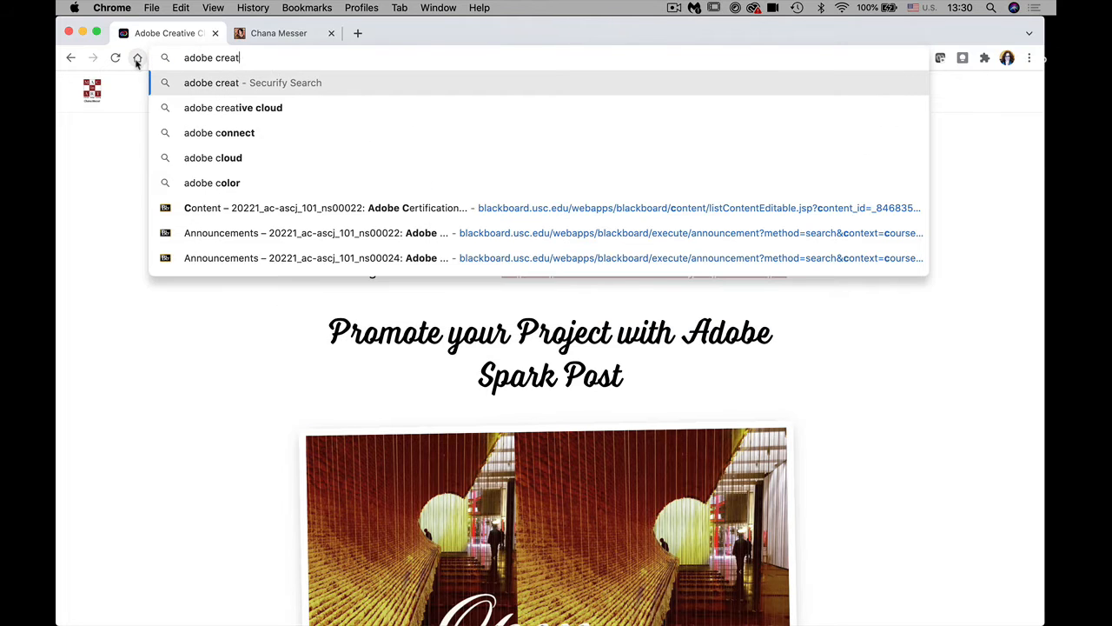
text(ive cloud)
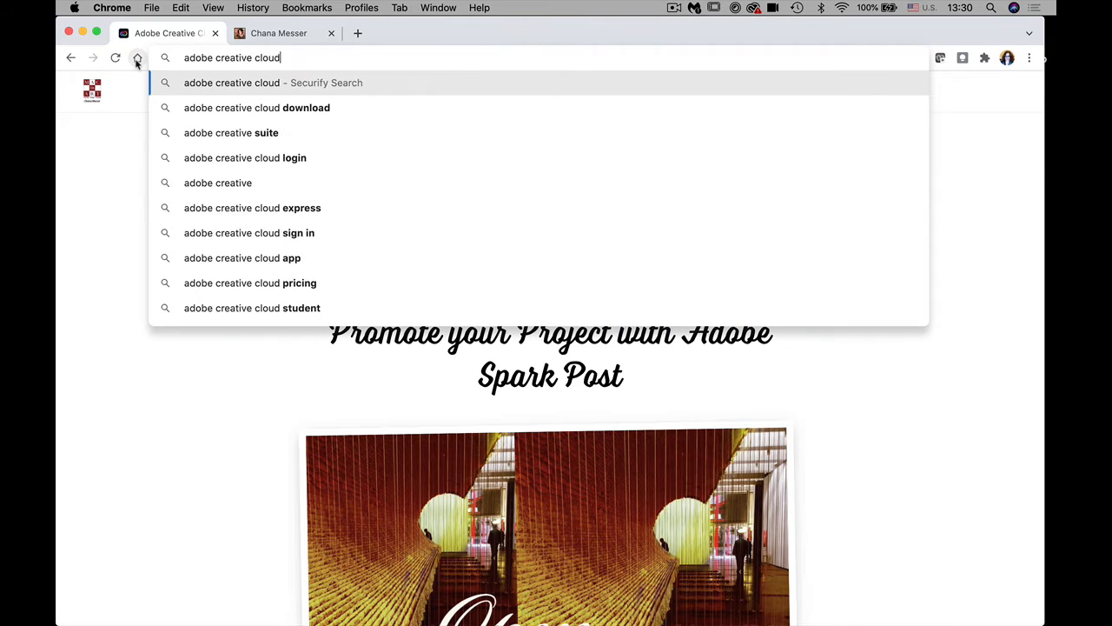
text( express)
key(Return)
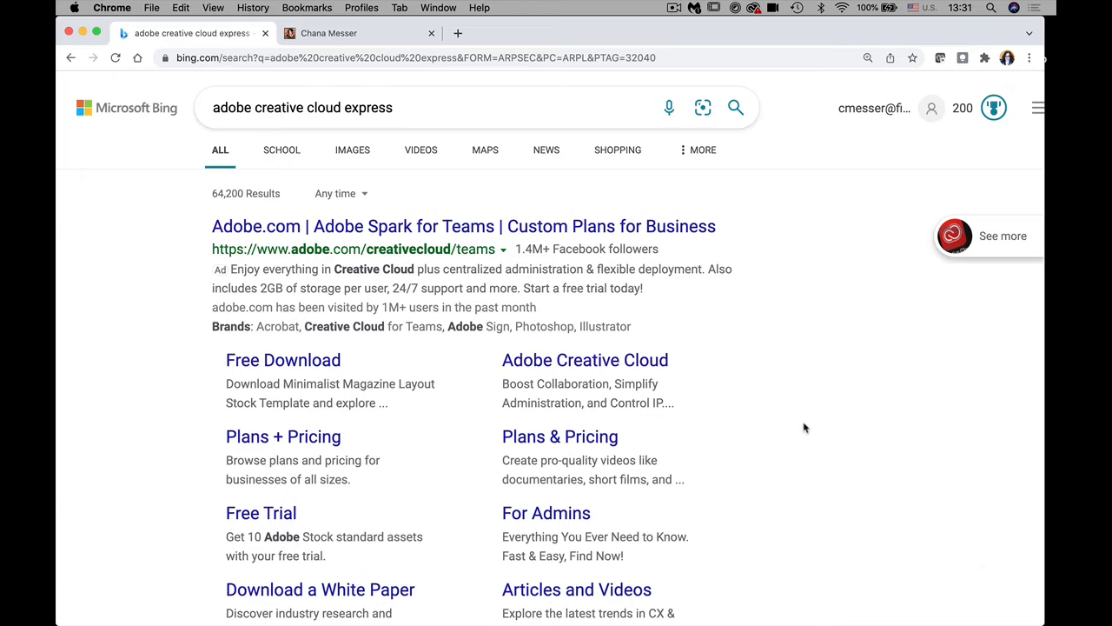
scroll(804, 428, down, 6)
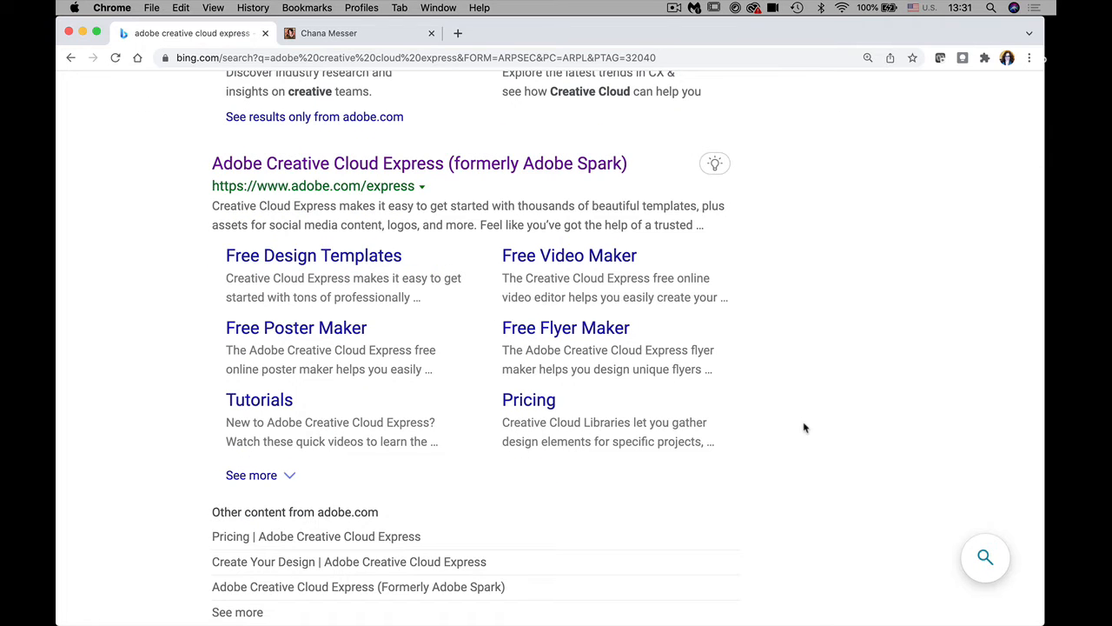
scroll(805, 428, up, 1)
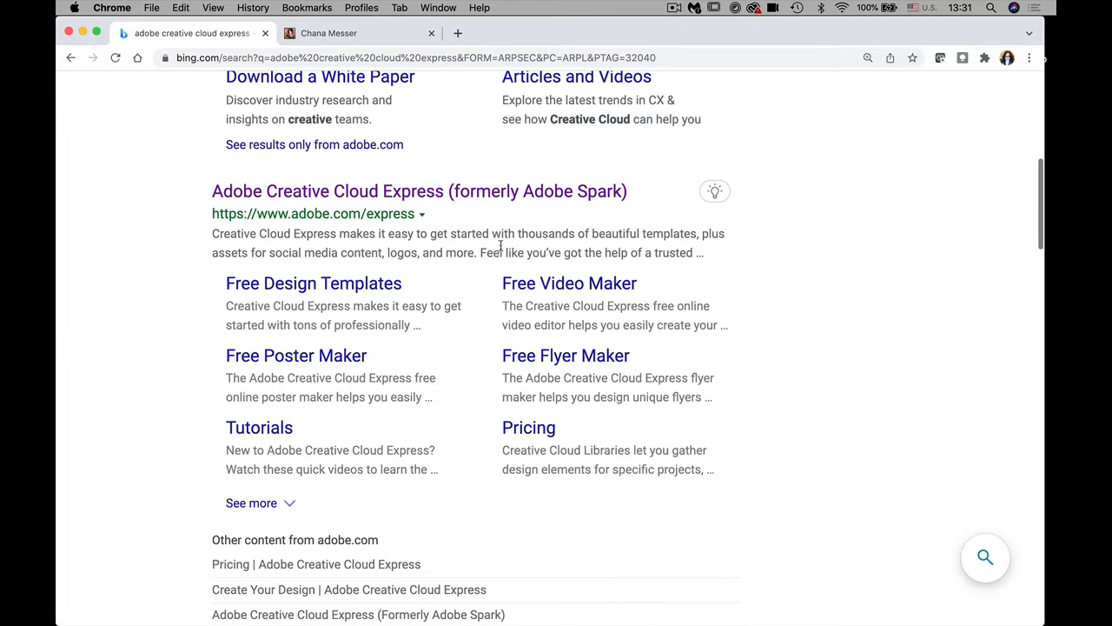
Step: Open the Adobe Creative Cloud Express site and go to Create > Logos
click(322, 193)
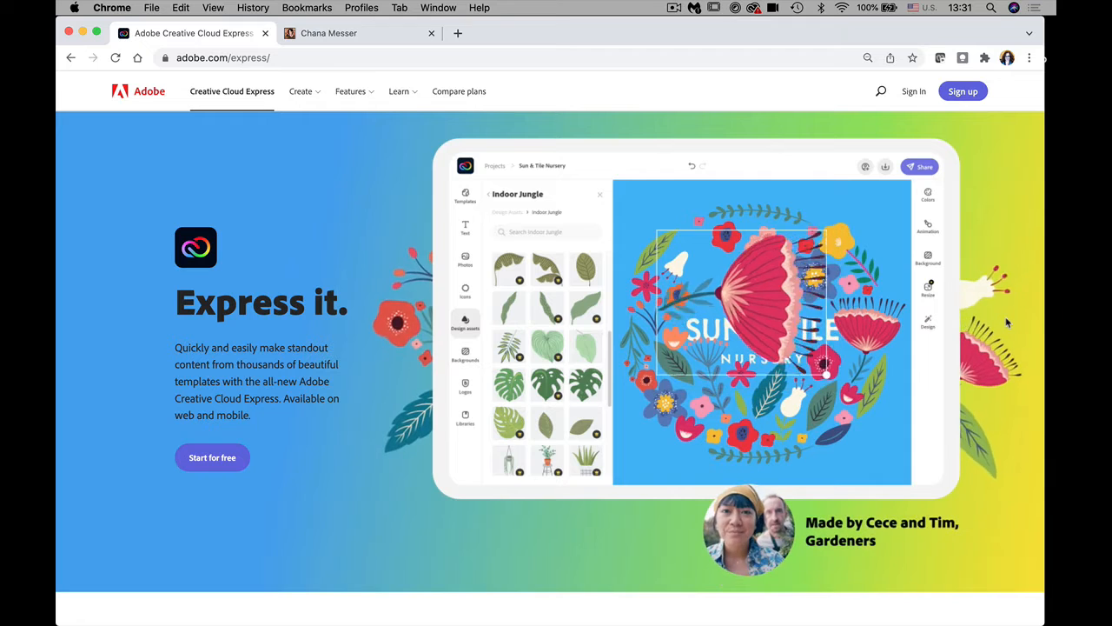
click(308, 94)
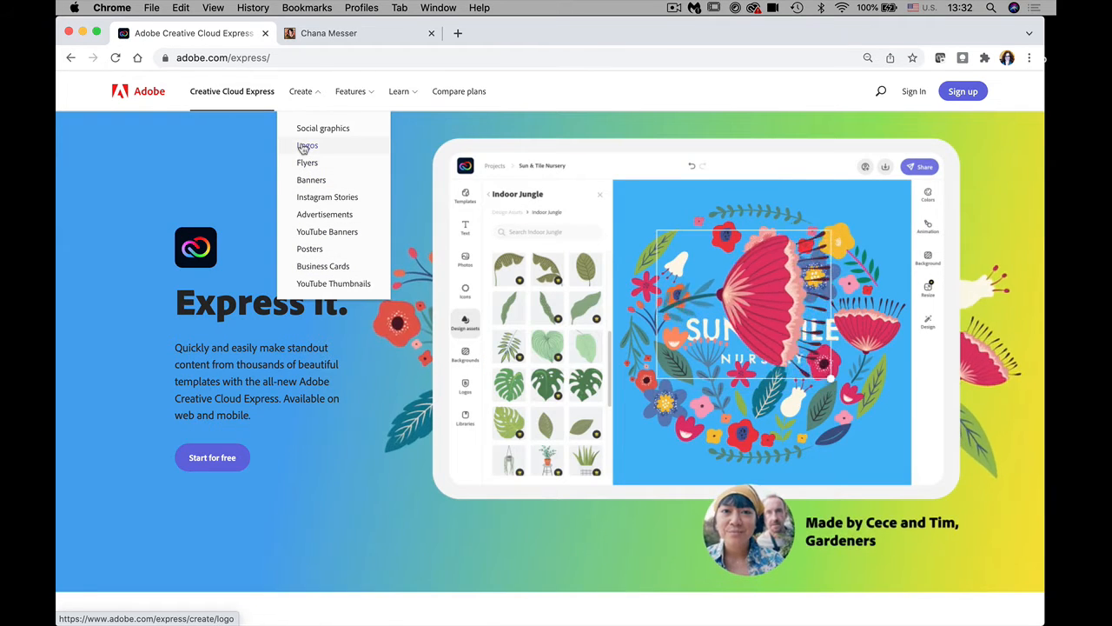
click(303, 146)
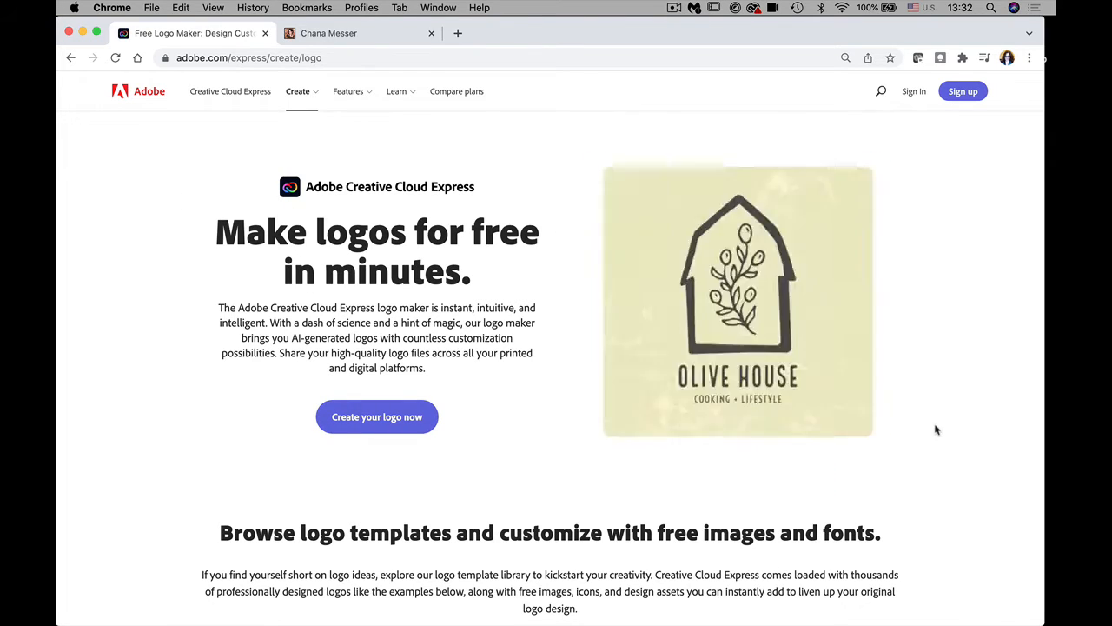
Step: Browse the logo maker page, then go to Features > Learn > Education
scroll(935, 427, down, 5)
scroll(935, 427, down, 3)
scroll(935, 426, down, 8)
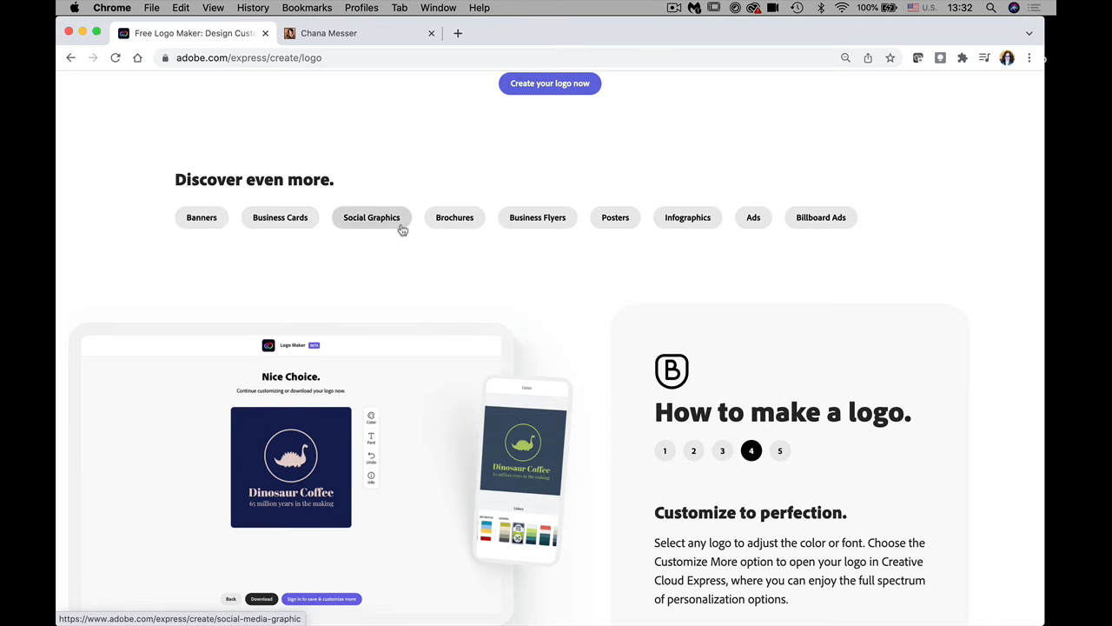
scroll(743, 264, up, 1)
scroll(994, 251, up, 5)
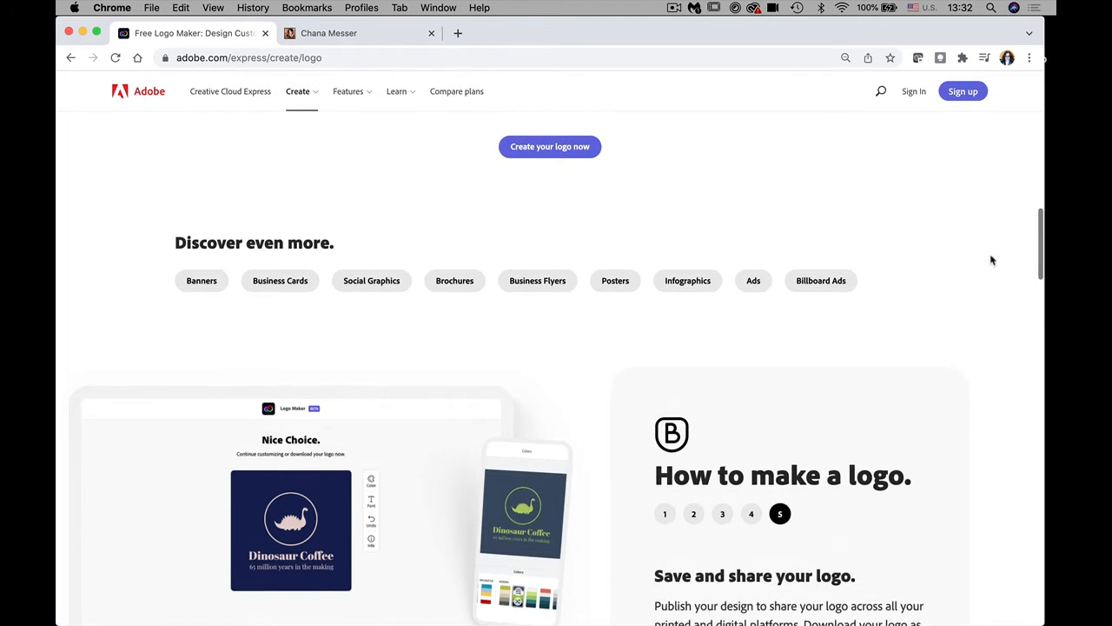
scroll(1022, 163, up, 5)
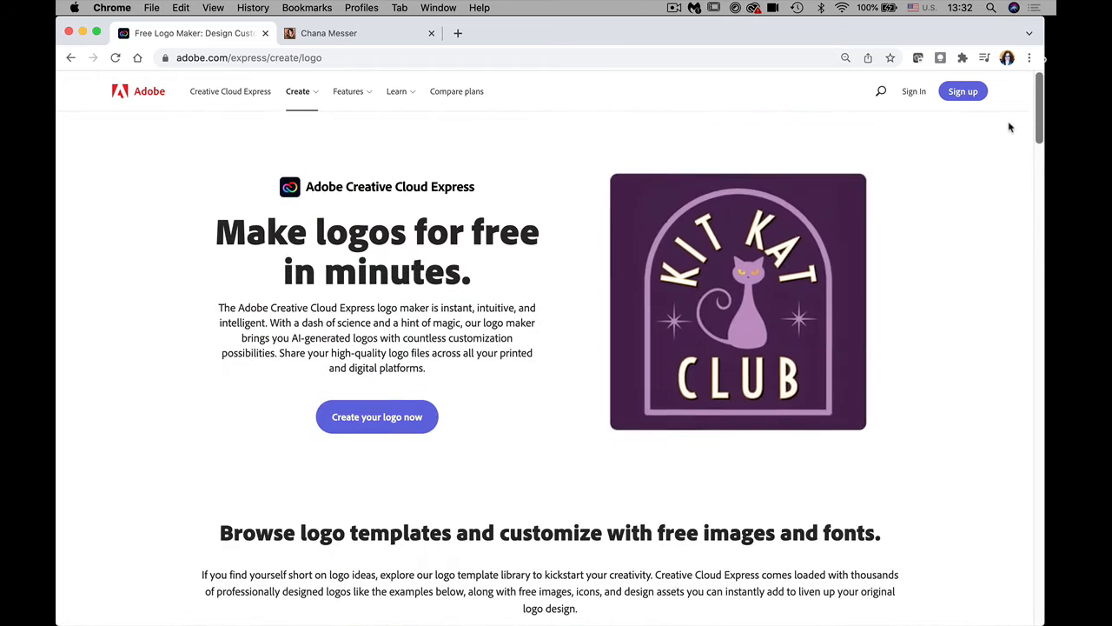
click(348, 96)
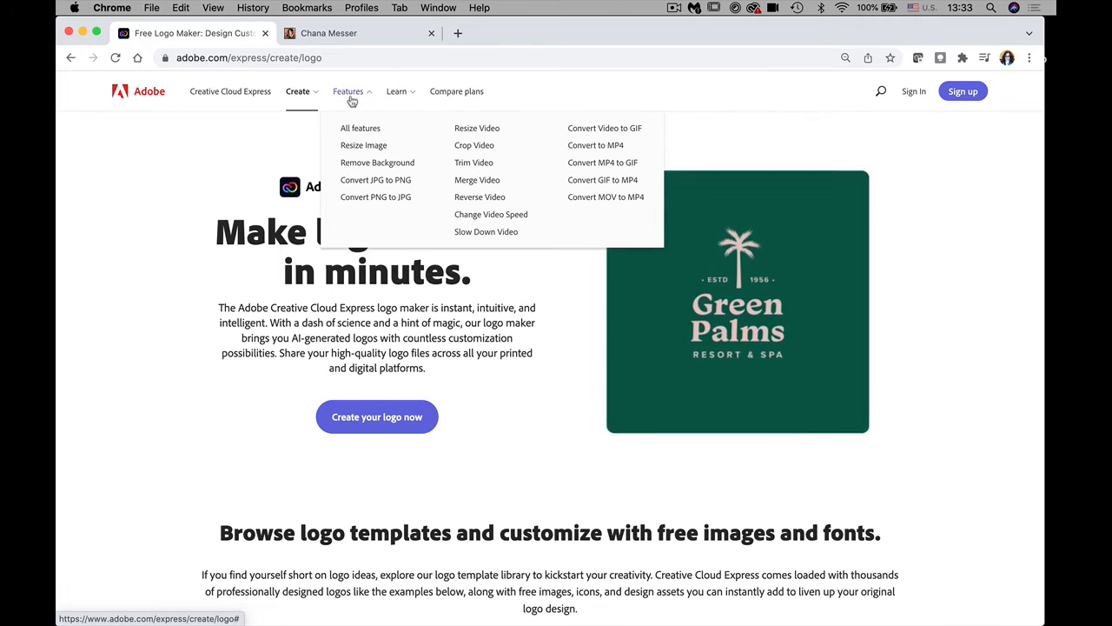
click(398, 93)
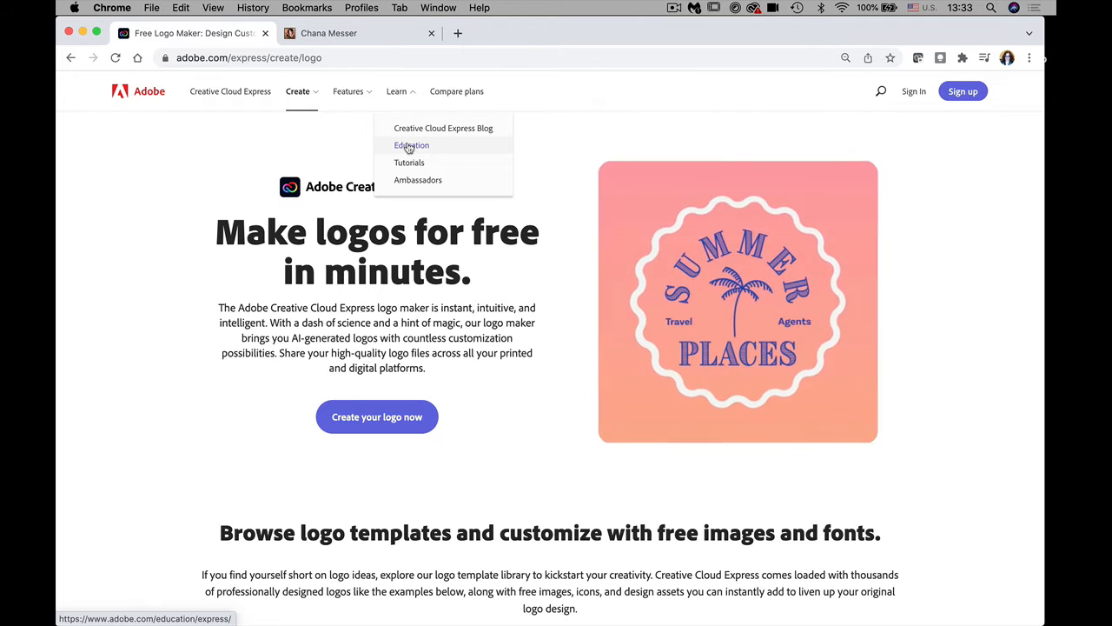
click(409, 147)
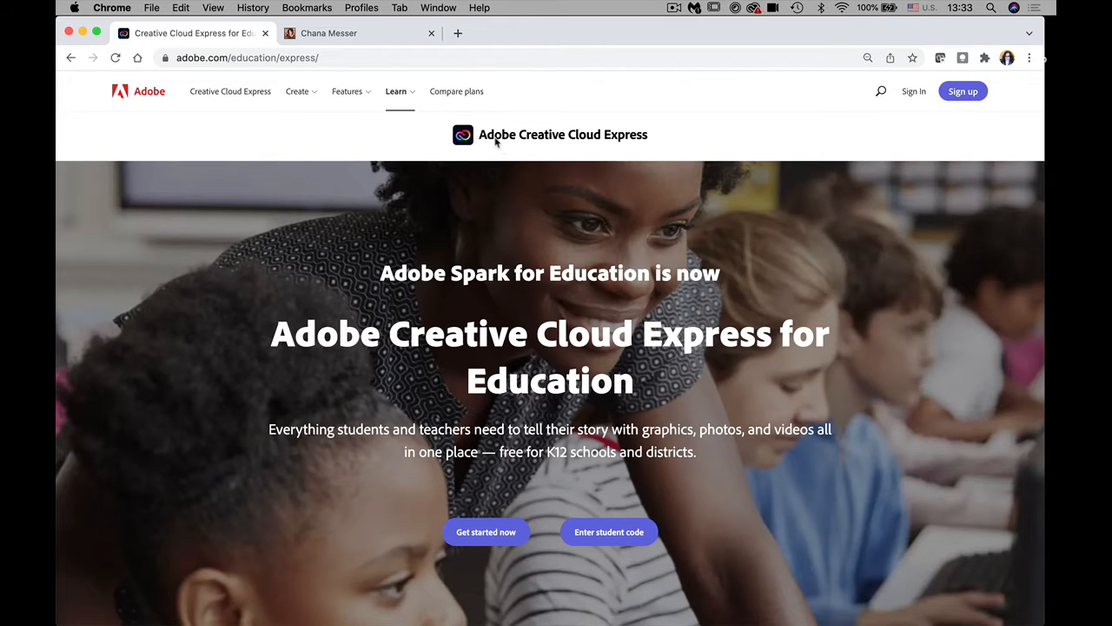
Step: View the Compare plans pricing, then go to the Sign in page
click(463, 95)
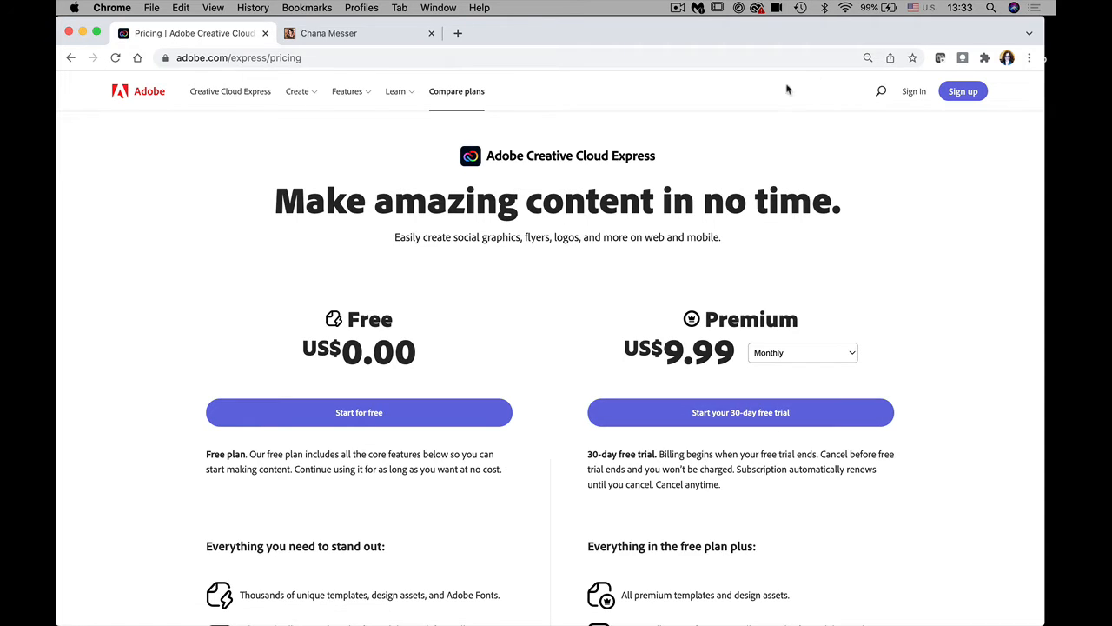
click(299, 97)
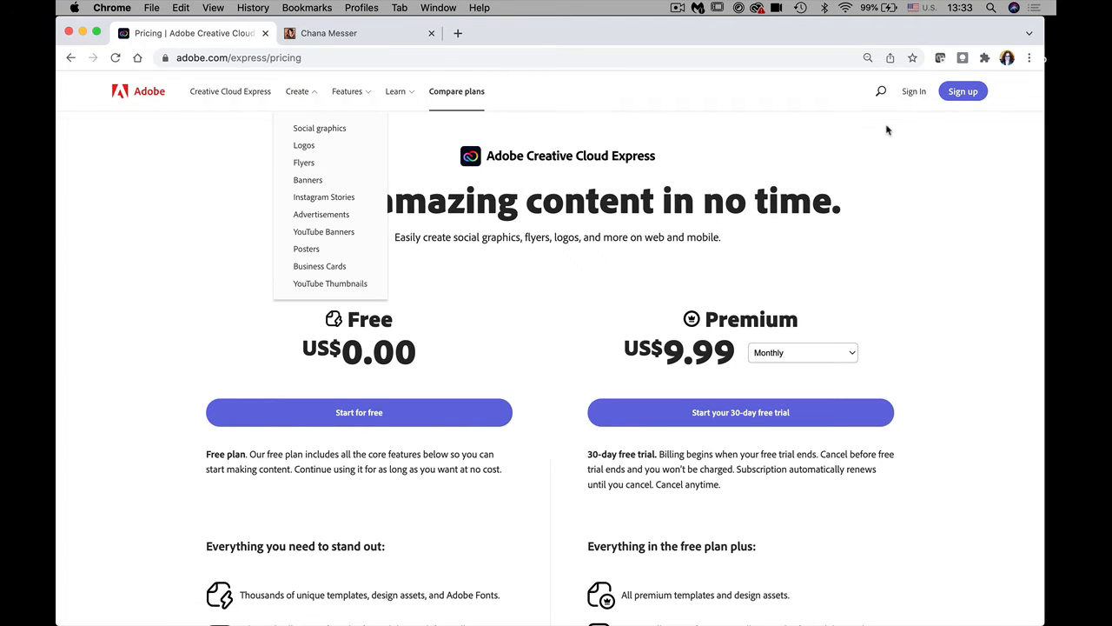
click(917, 95)
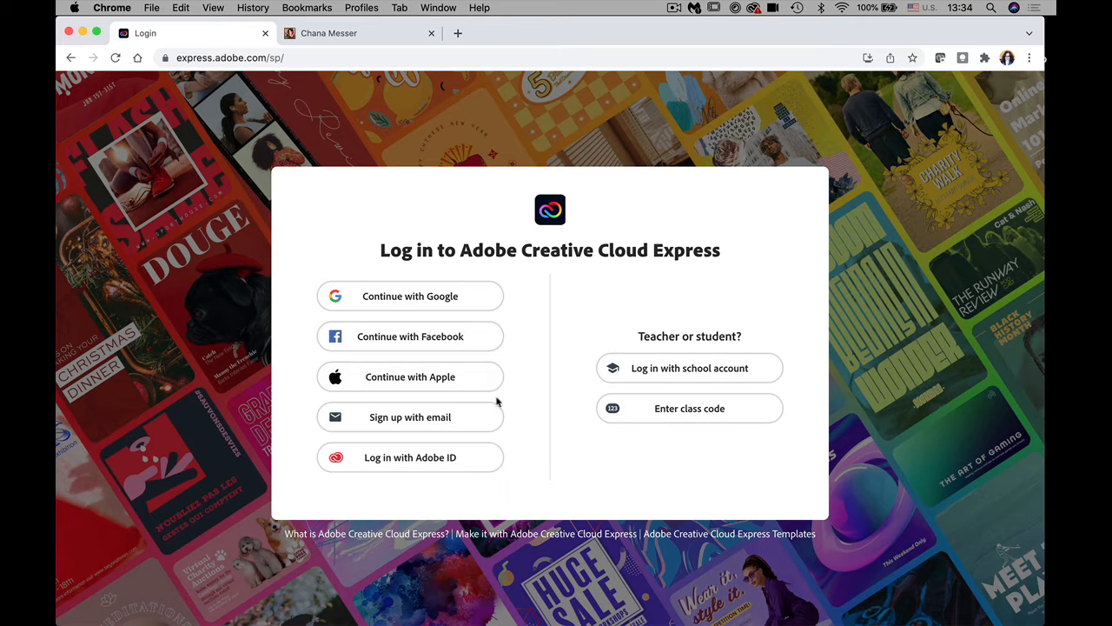
Step: Log in with an Adobe ID, submitting the account e-mail address
click(416, 463)
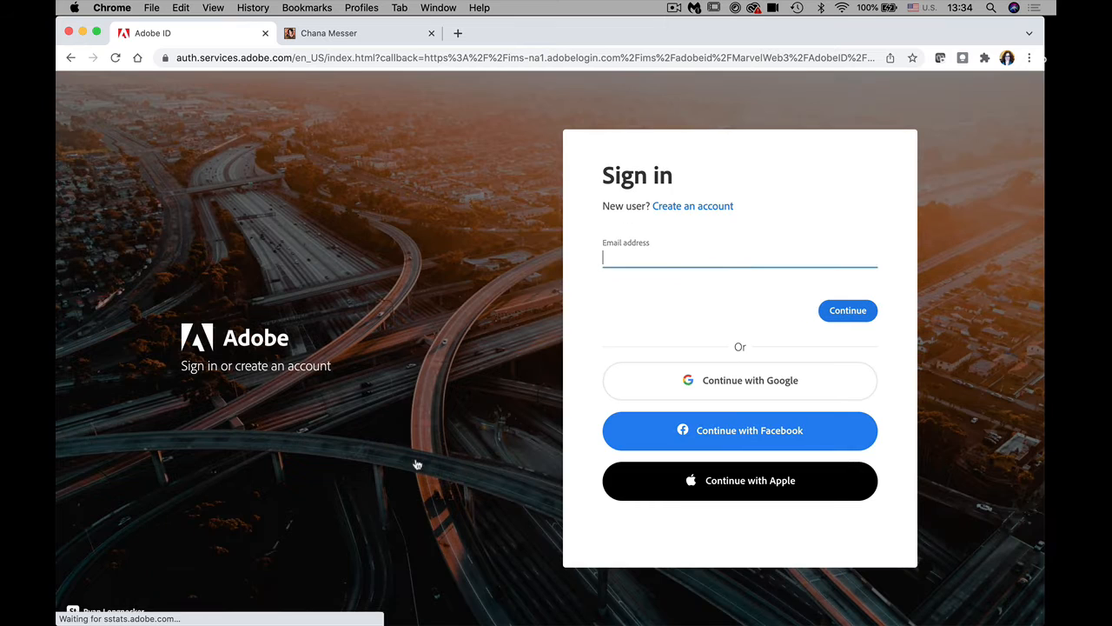
click(840, 311)
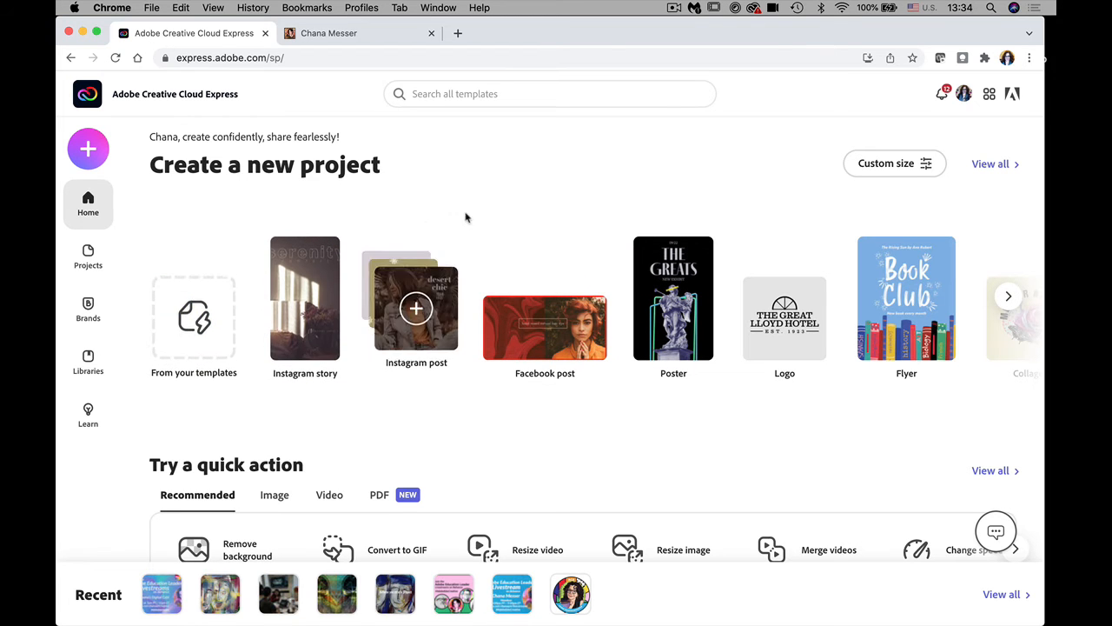
click(1011, 298)
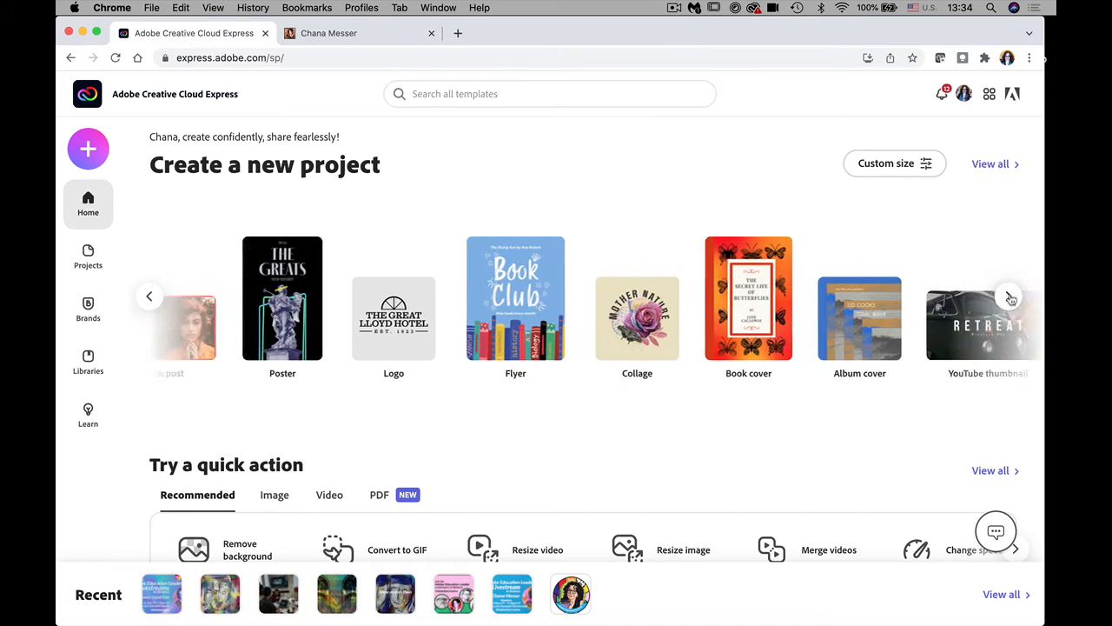
click(1011, 299)
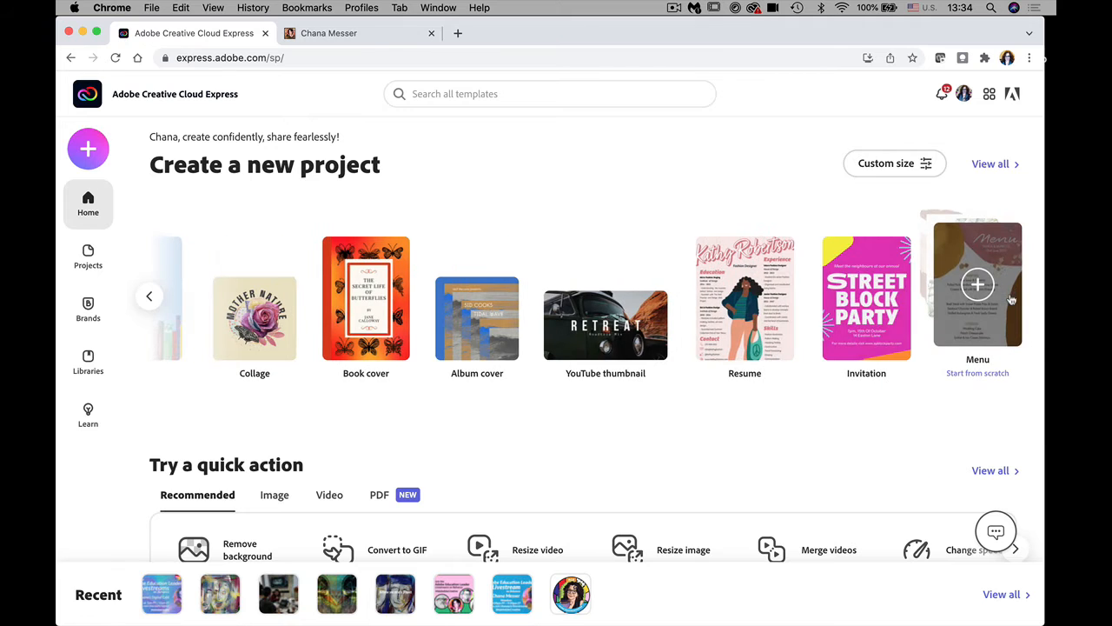
click(151, 298)
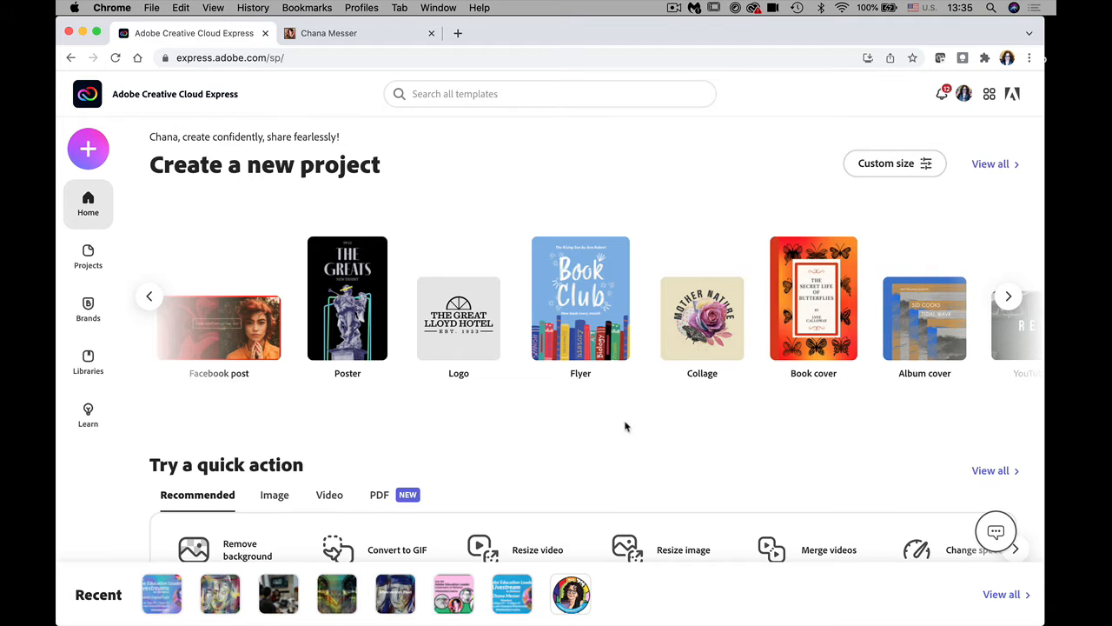
scroll(625, 423, down, 5)
scroll(626, 419, up, 1)
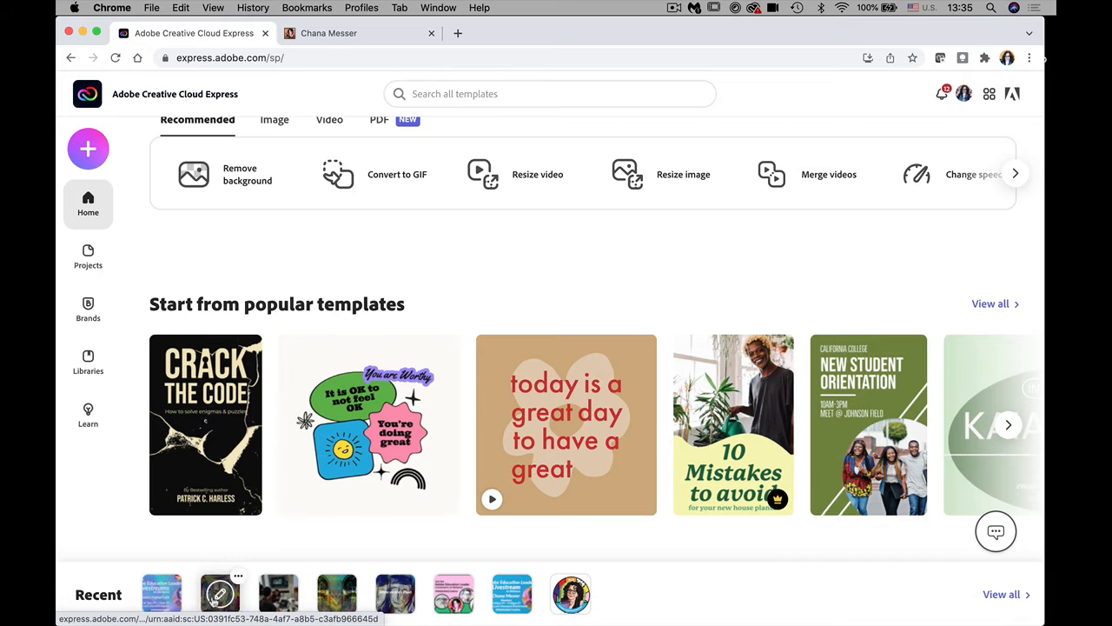
Step: Go to the Projects page and scroll through the saved projects
click(90, 252)
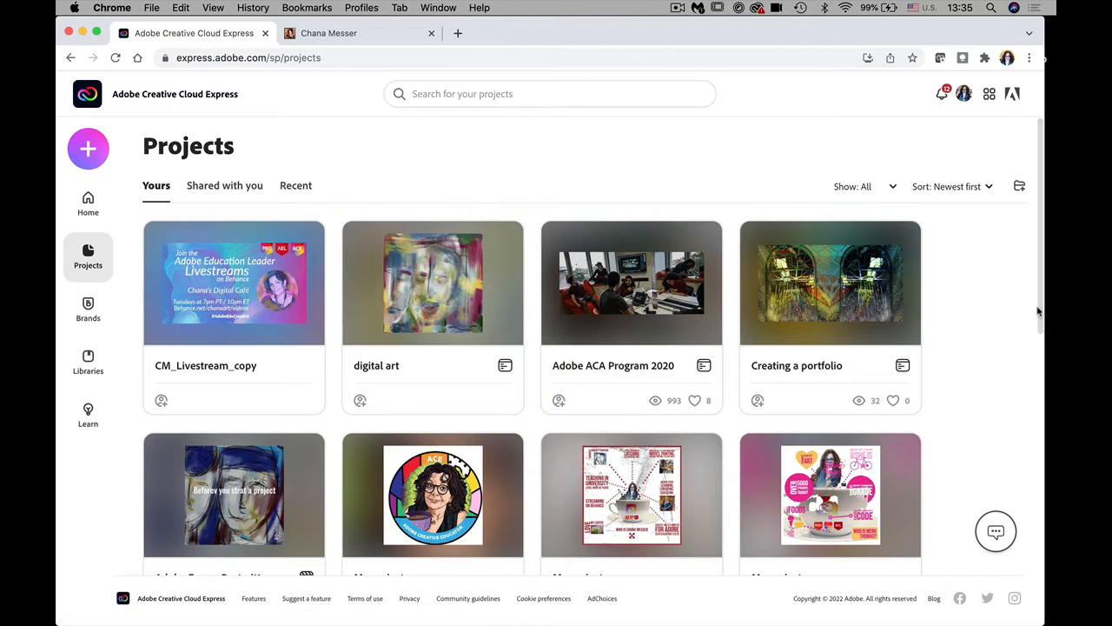
drag(1040, 341, 1044, 371)
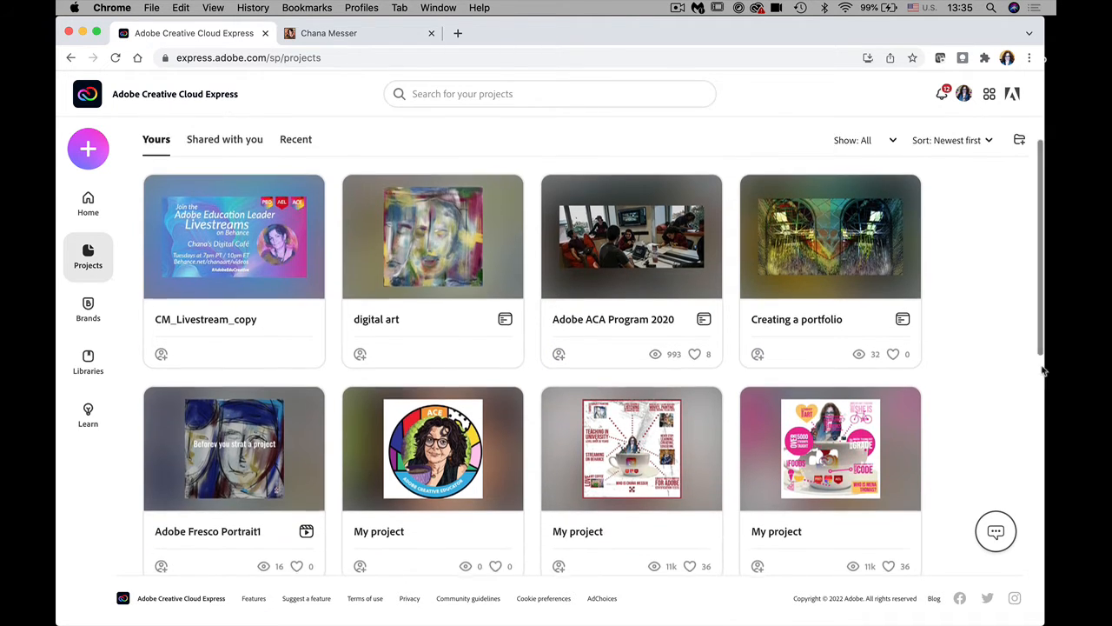
scroll(1044, 371, down, 3)
scroll(1038, 371, up, 2)
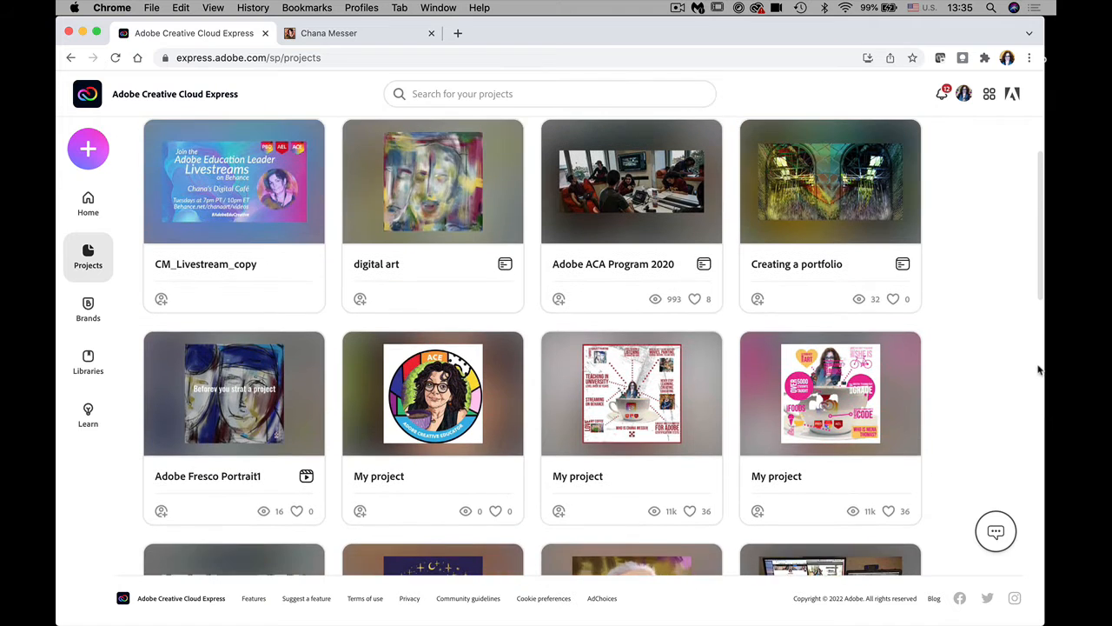
scroll(1039, 371, up, 3)
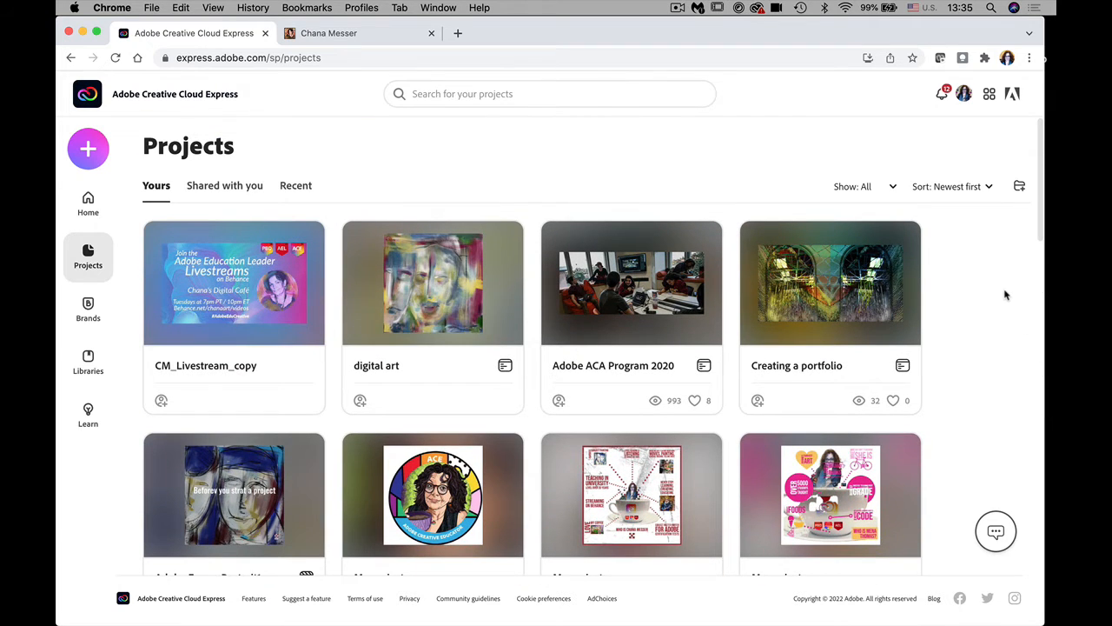
Step: Filter projects to Web Page and open the digital art card's options menu
click(890, 190)
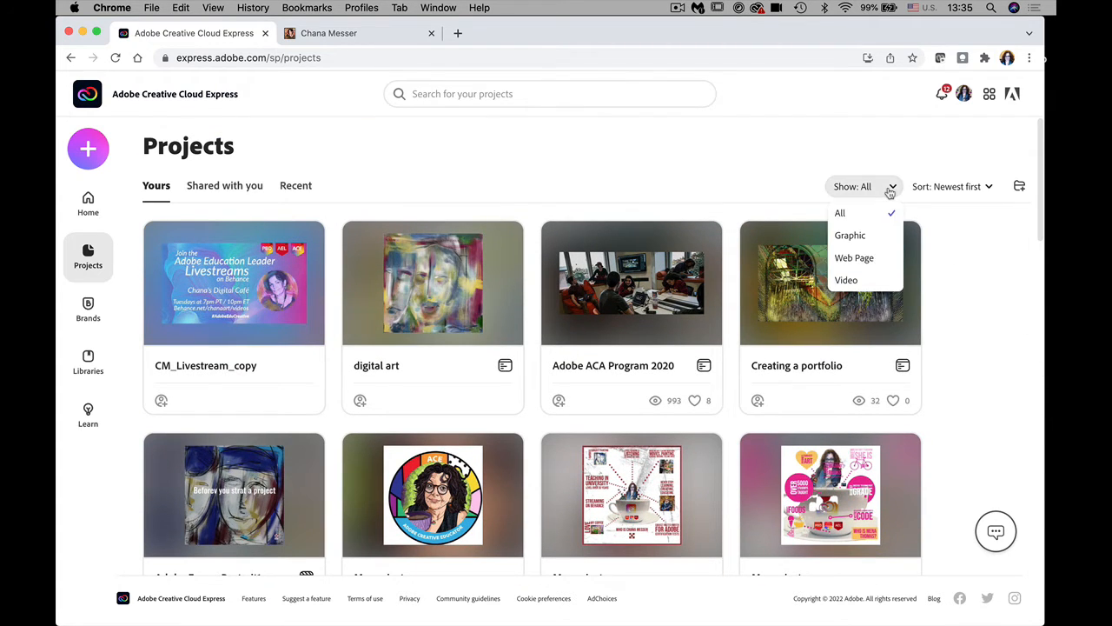
click(872, 262)
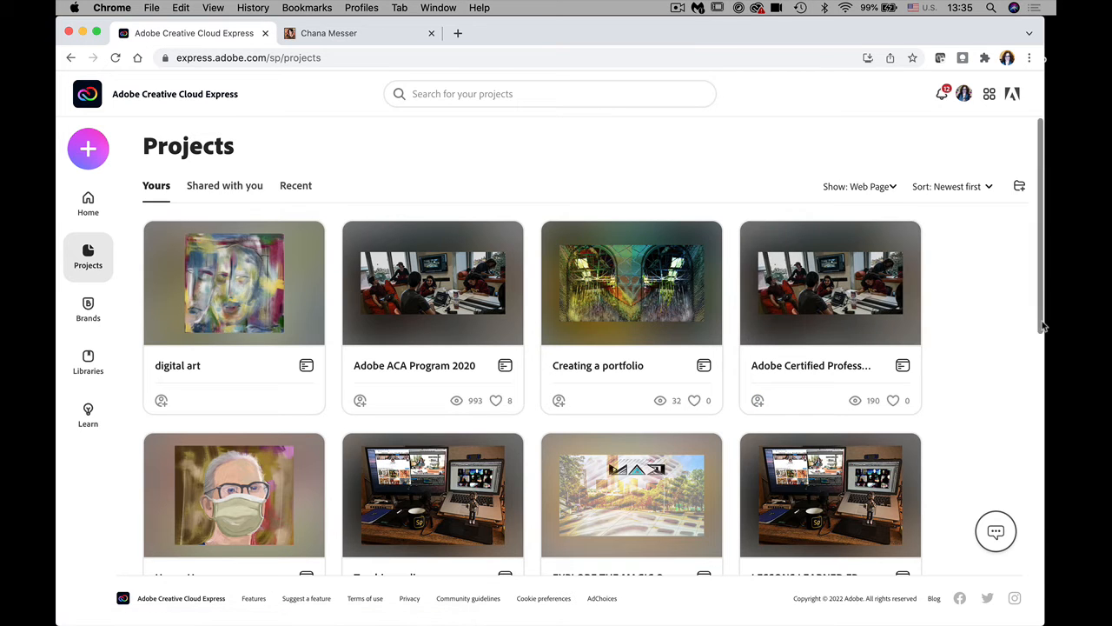
scroll(1043, 326, down, 5)
scroll(1032, 330, up, 4)
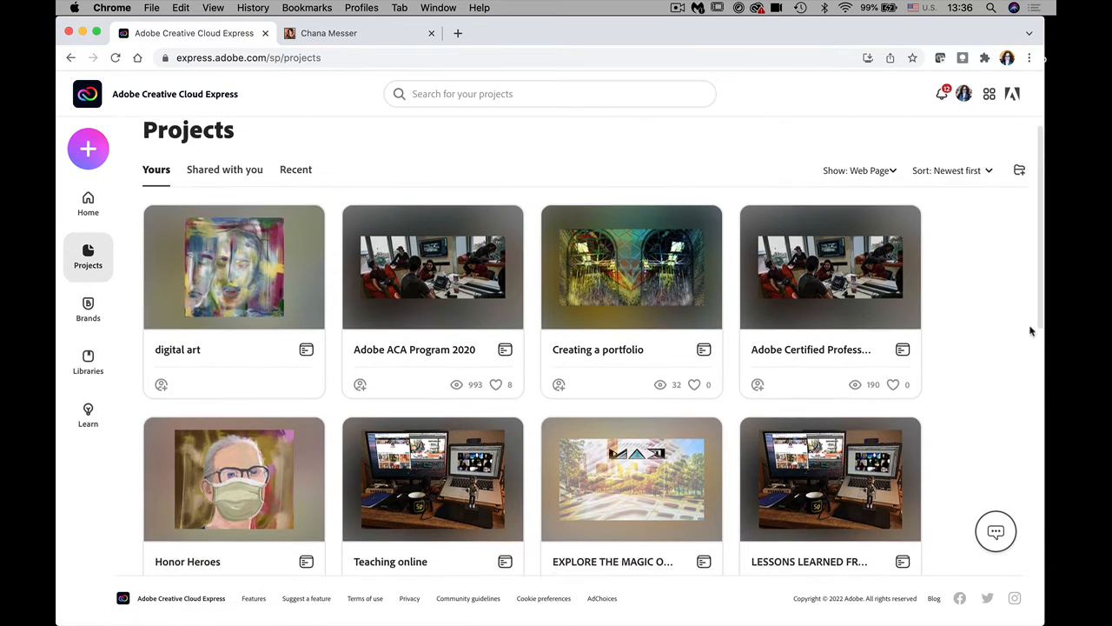
scroll(1031, 330, up, 1)
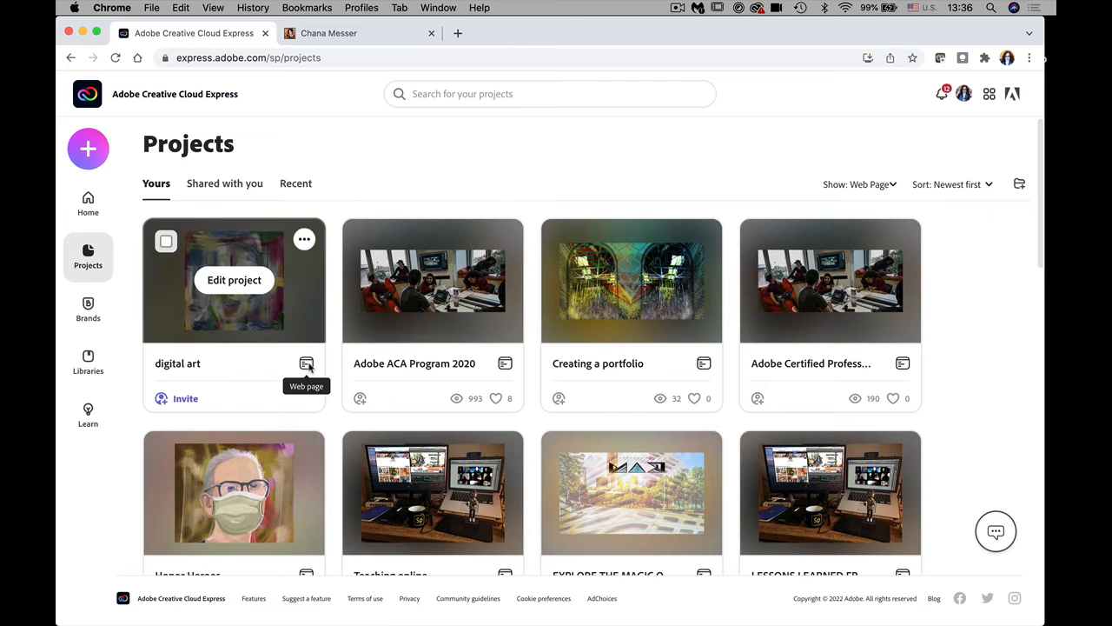
click(304, 239)
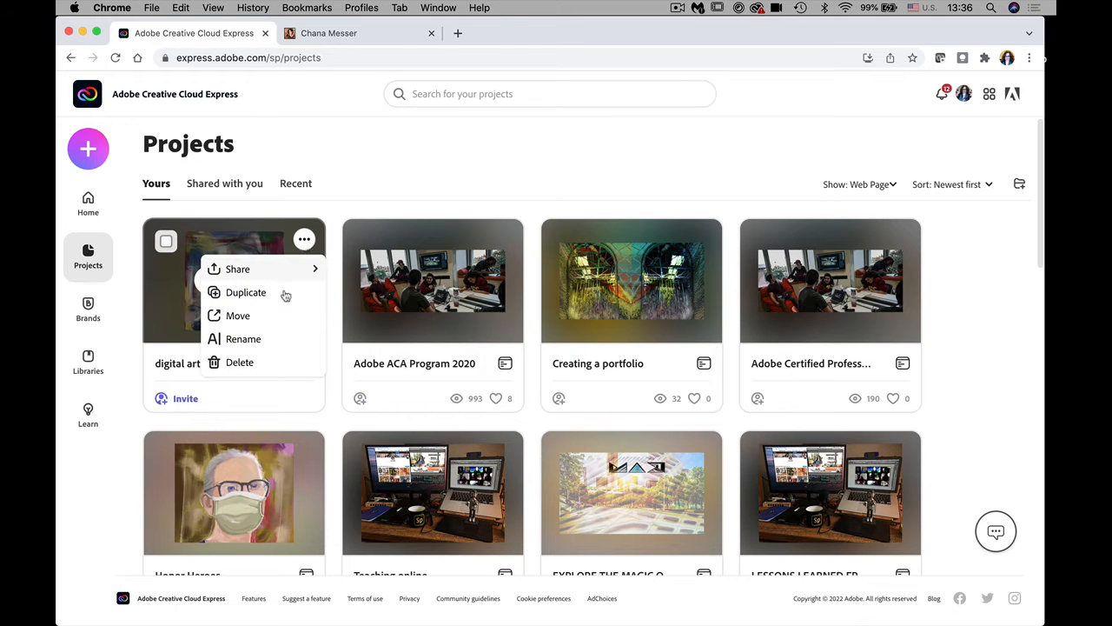
Step: Choose Delete for digital art and confirm in the Delete forever? dialog
click(237, 361)
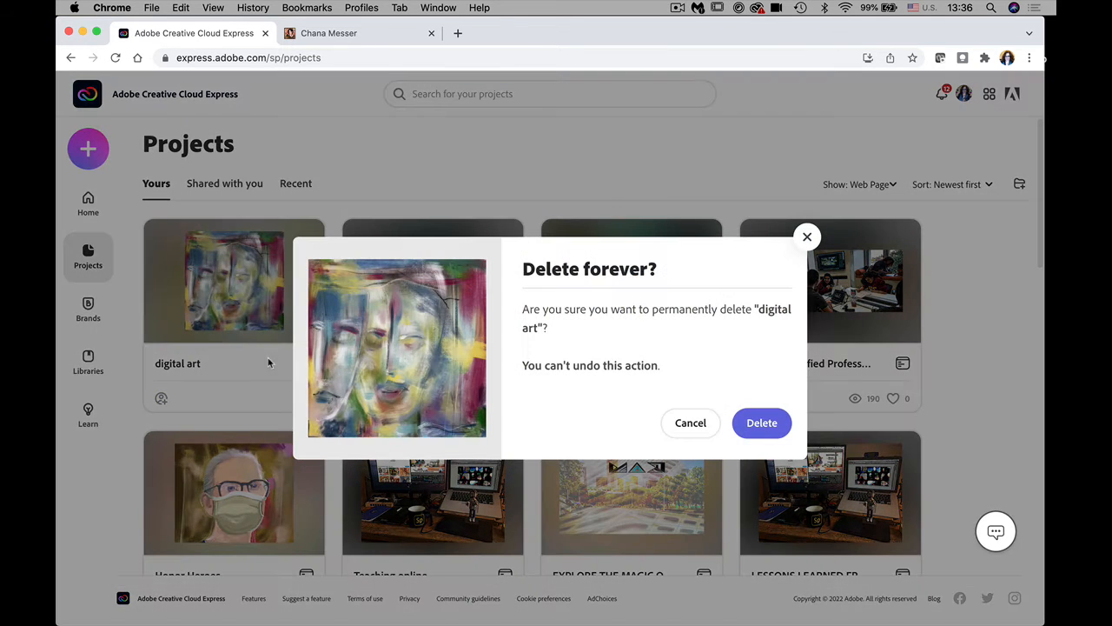
click(754, 430)
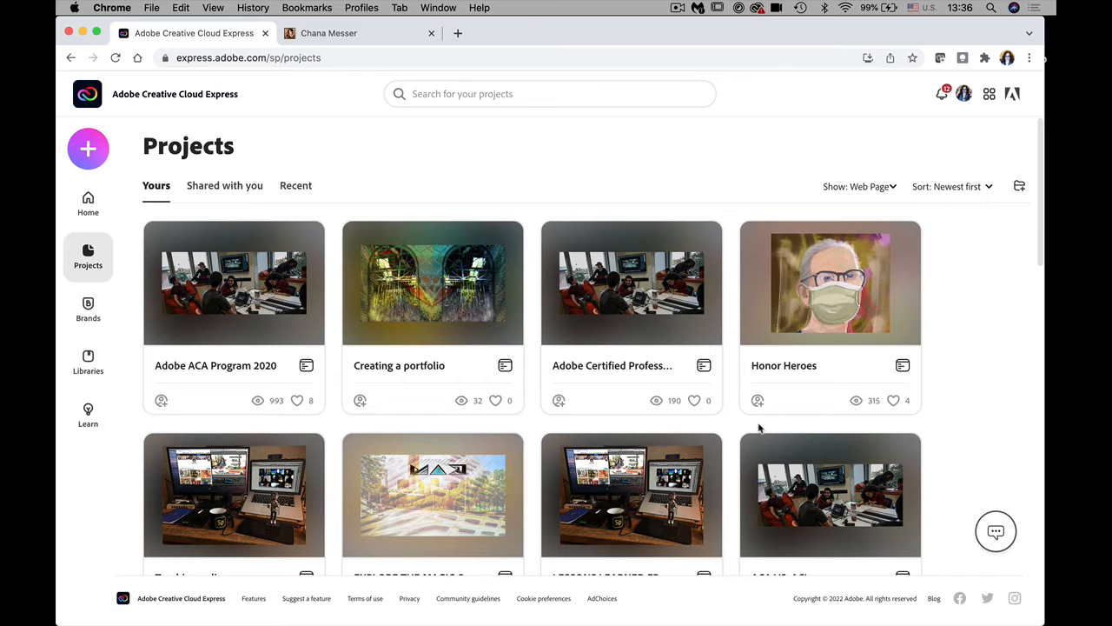
Step: View Shared with you and Recent projects, then bring up the Create new panel
click(215, 189)
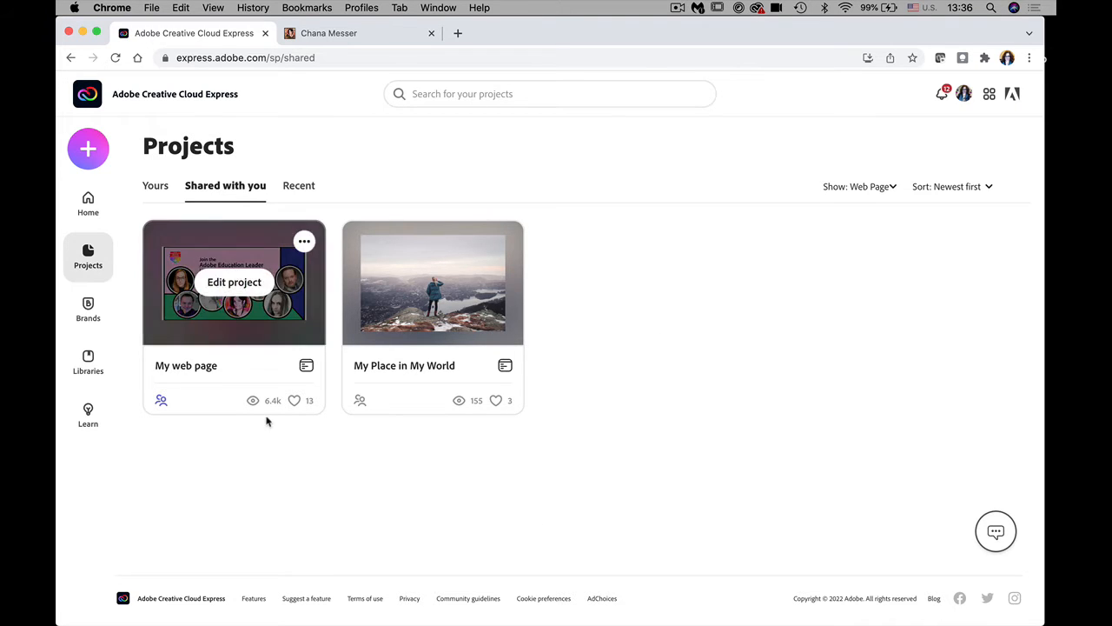
mouse_move(273, 356)
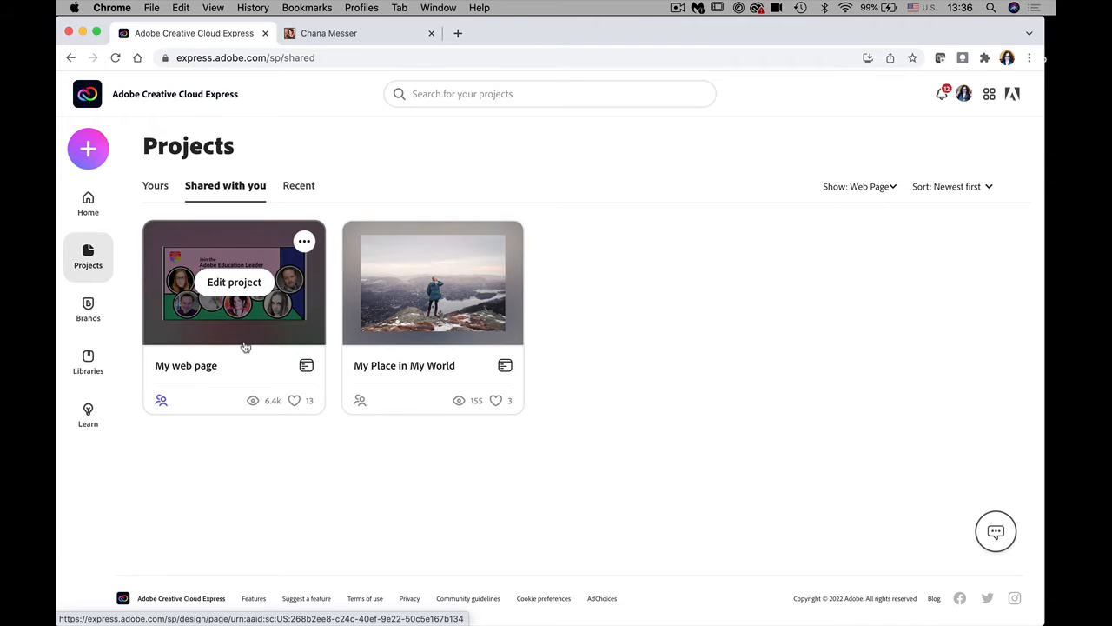
click(296, 187)
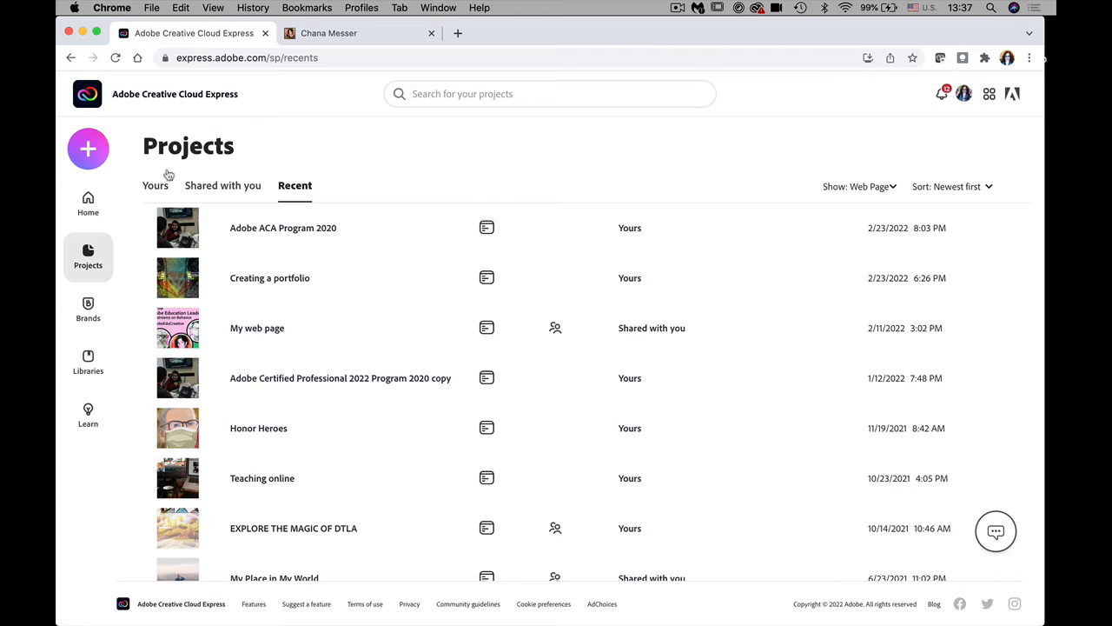
click(87, 153)
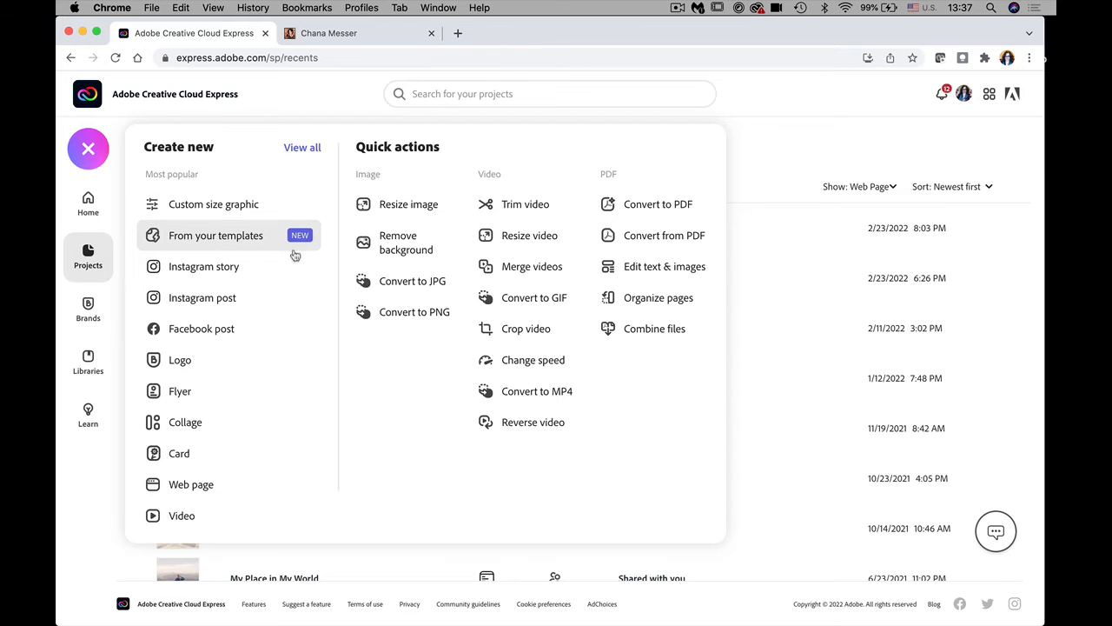
Step: Start a new Web page project and select its Add a title placeholder
click(191, 484)
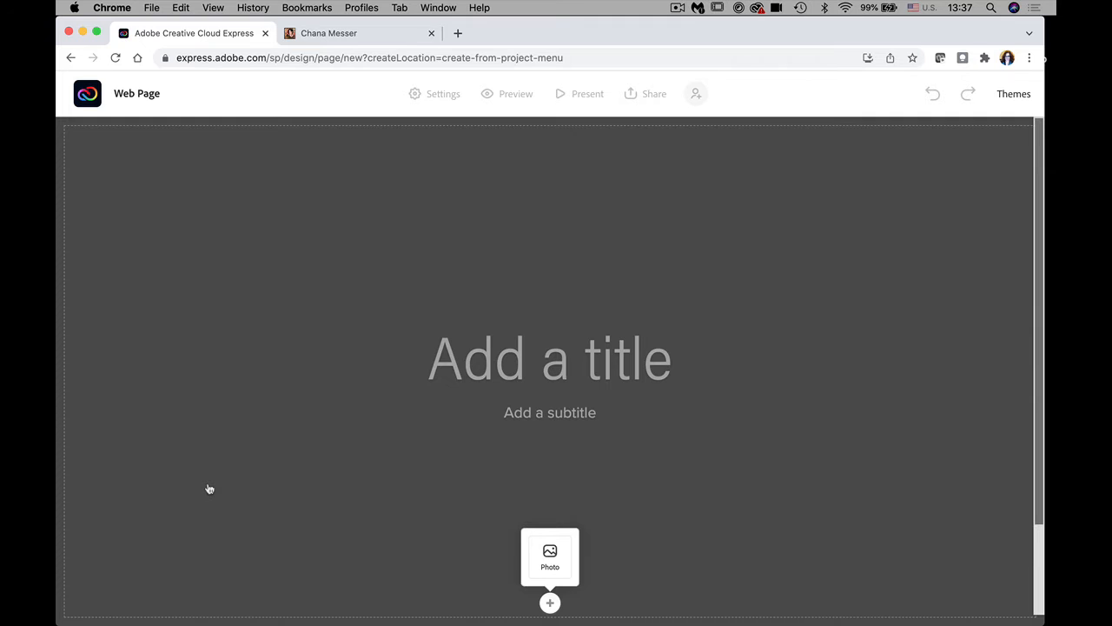
click(541, 375)
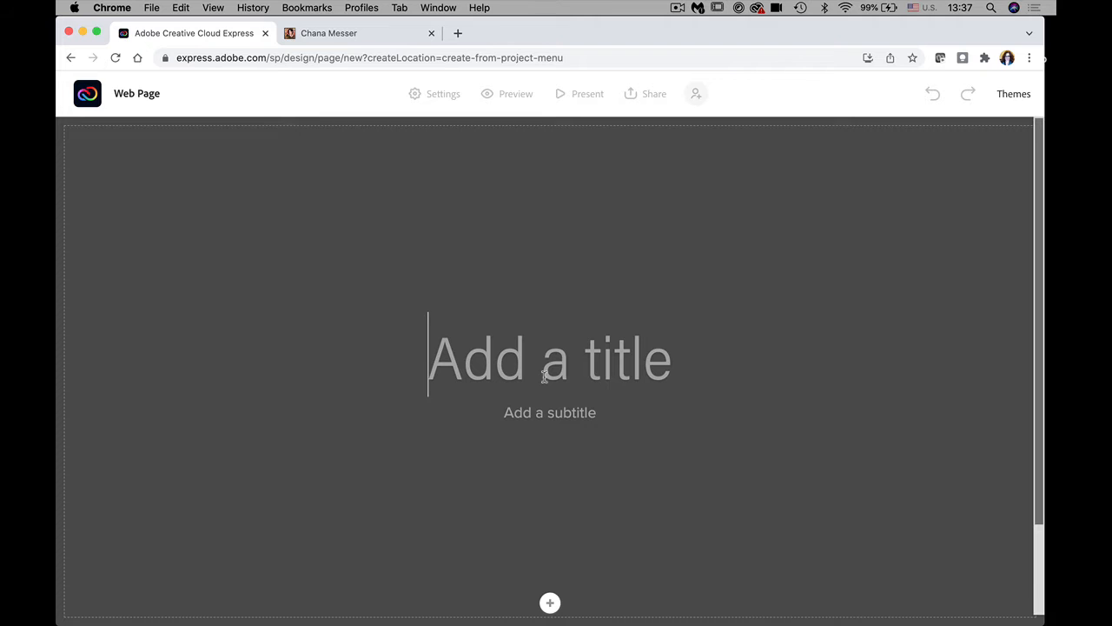
Step: Change the page title to 'Digital Art'
text(Art)
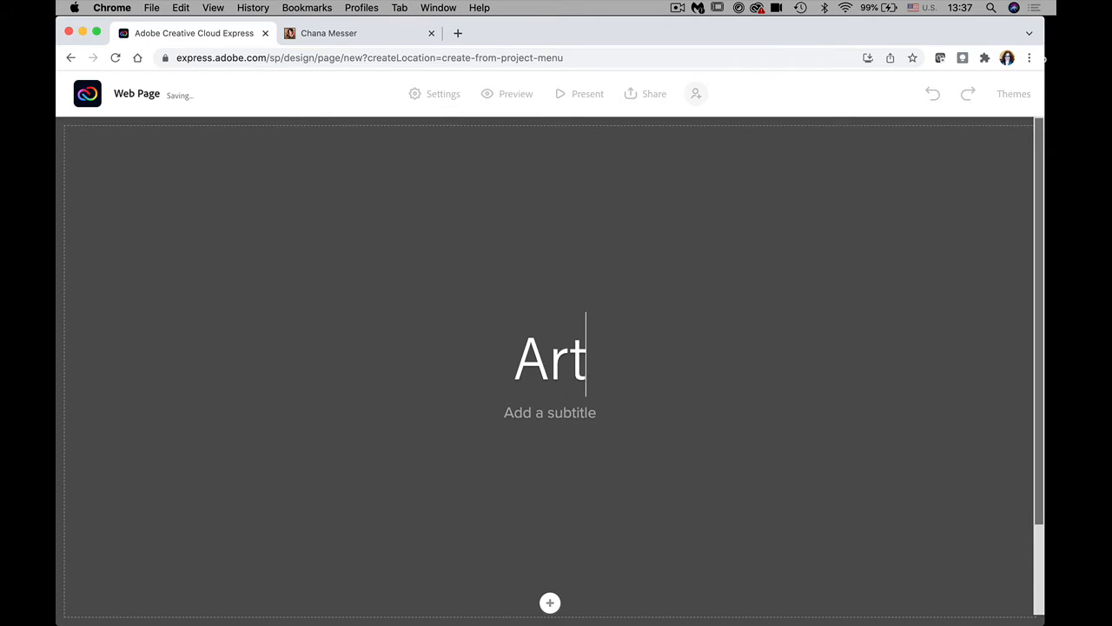
text( by)
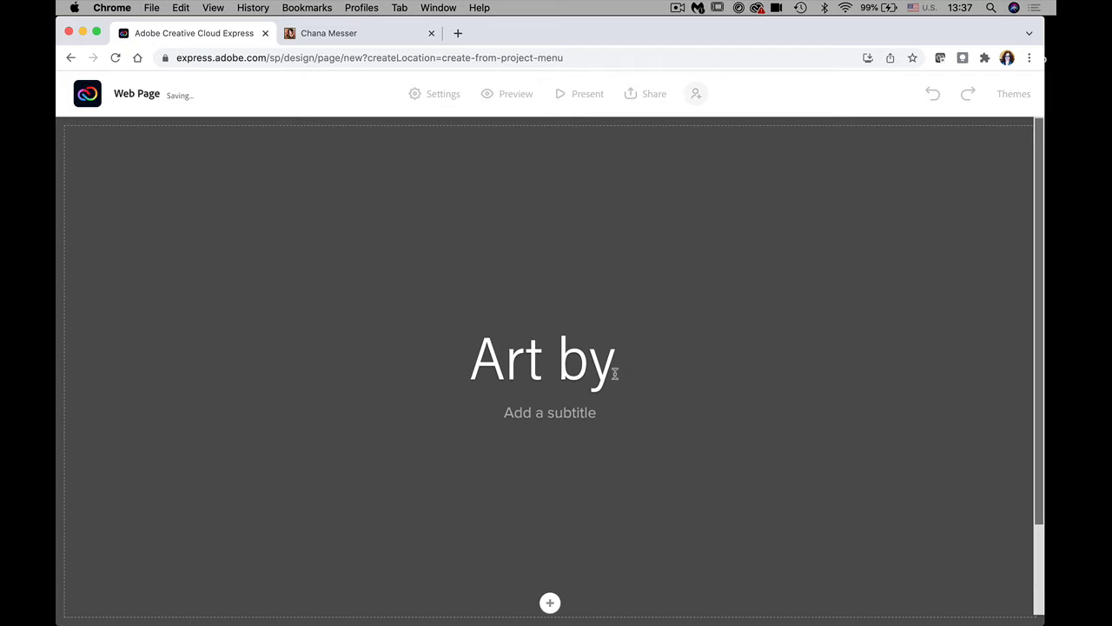
drag(614, 373, 461, 355)
text(Digi)
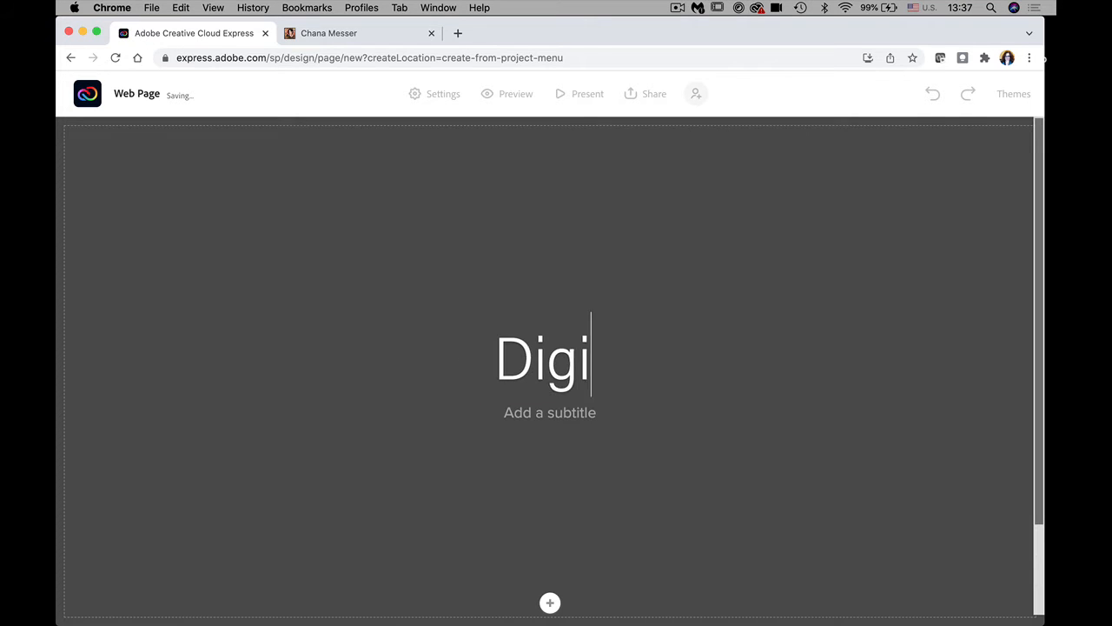
text(tal Art)
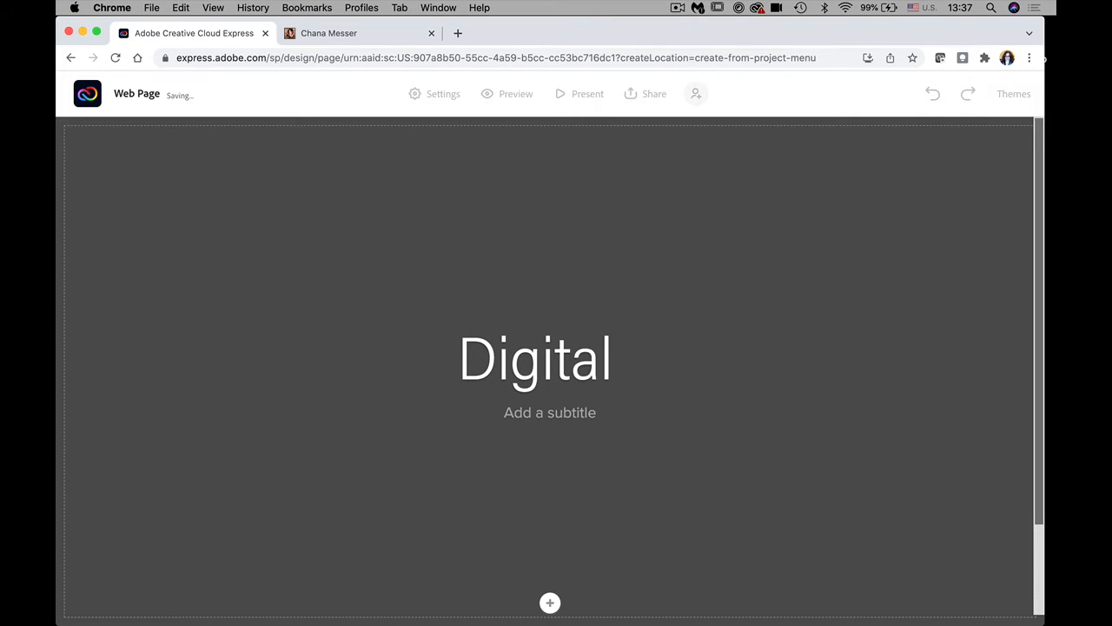
Step: Add the subtitle 'Digital art using Adobe Fresco & Adobe Photoshop', deleting the byline words
click(539, 414)
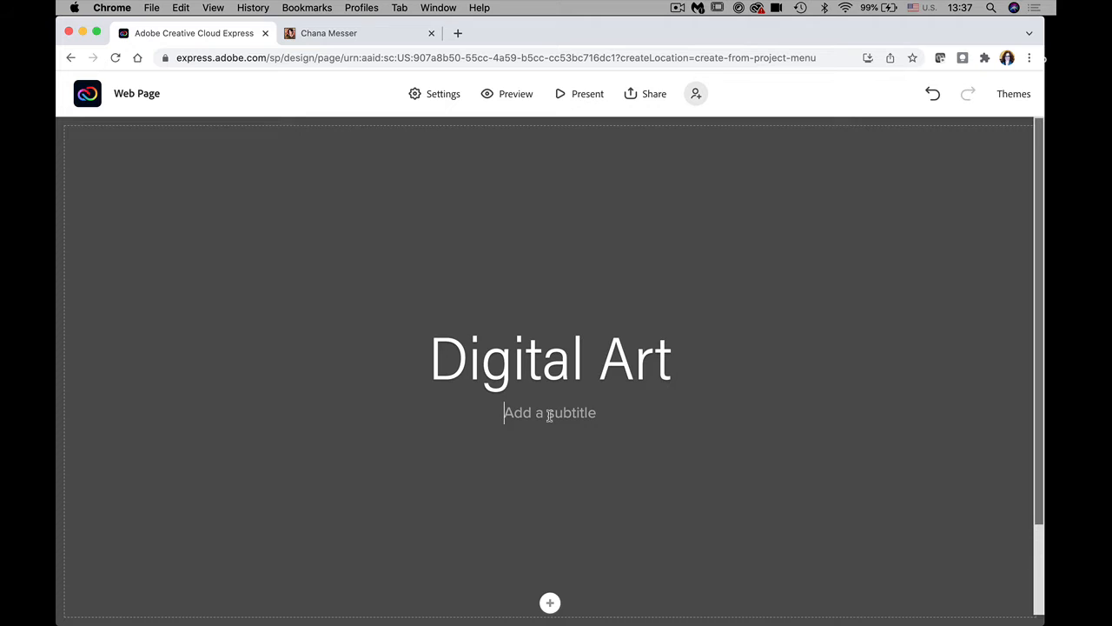
text(Digital)
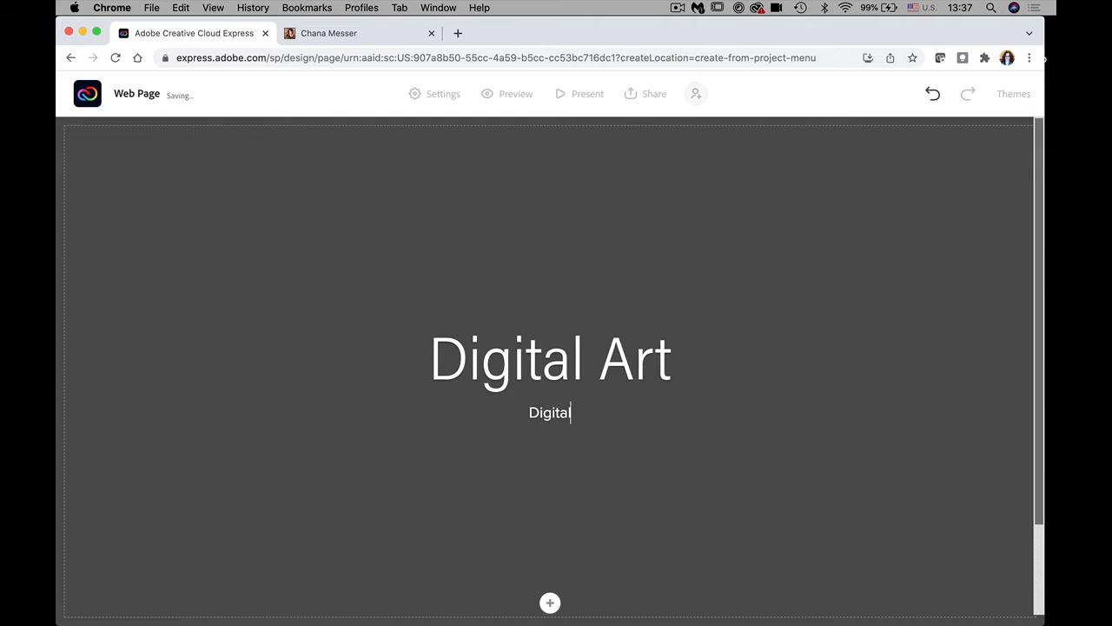
text( art b)
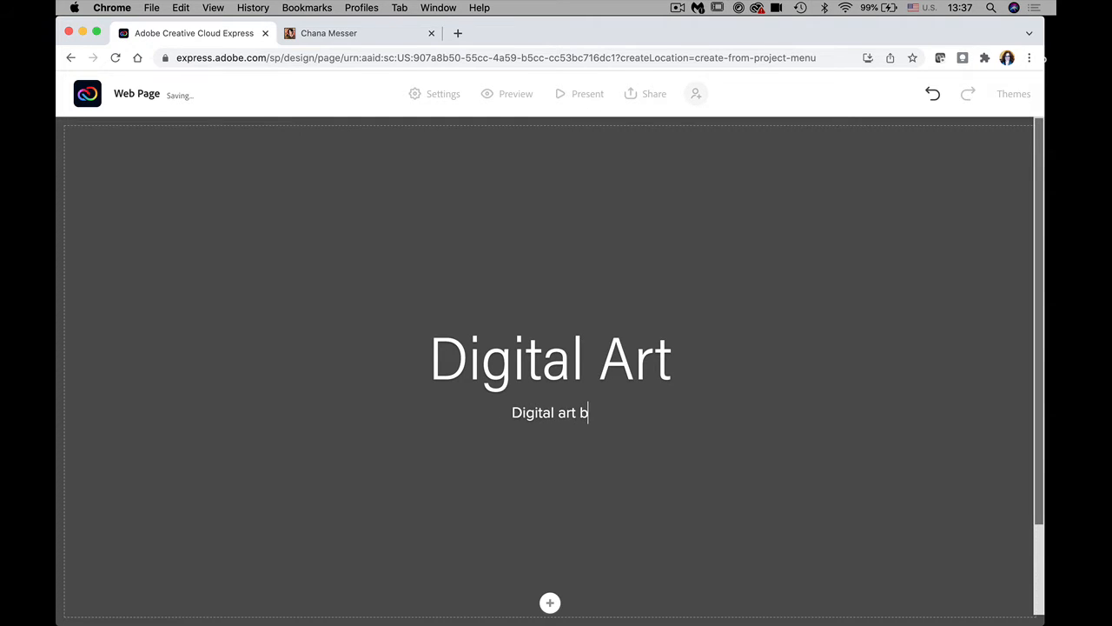
text(y chana)
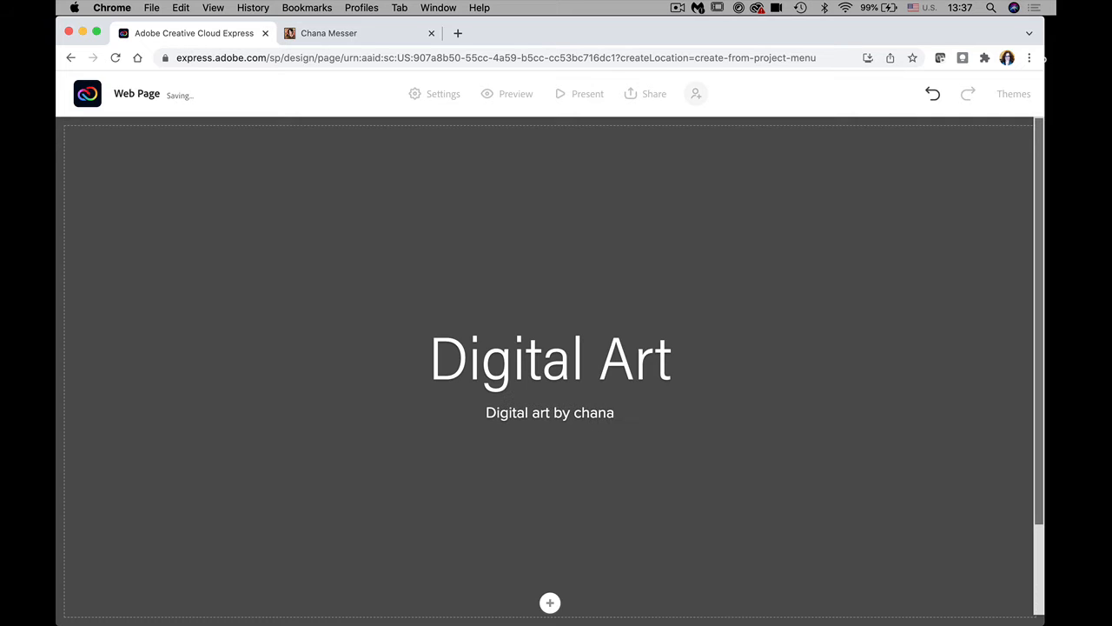
text( using)
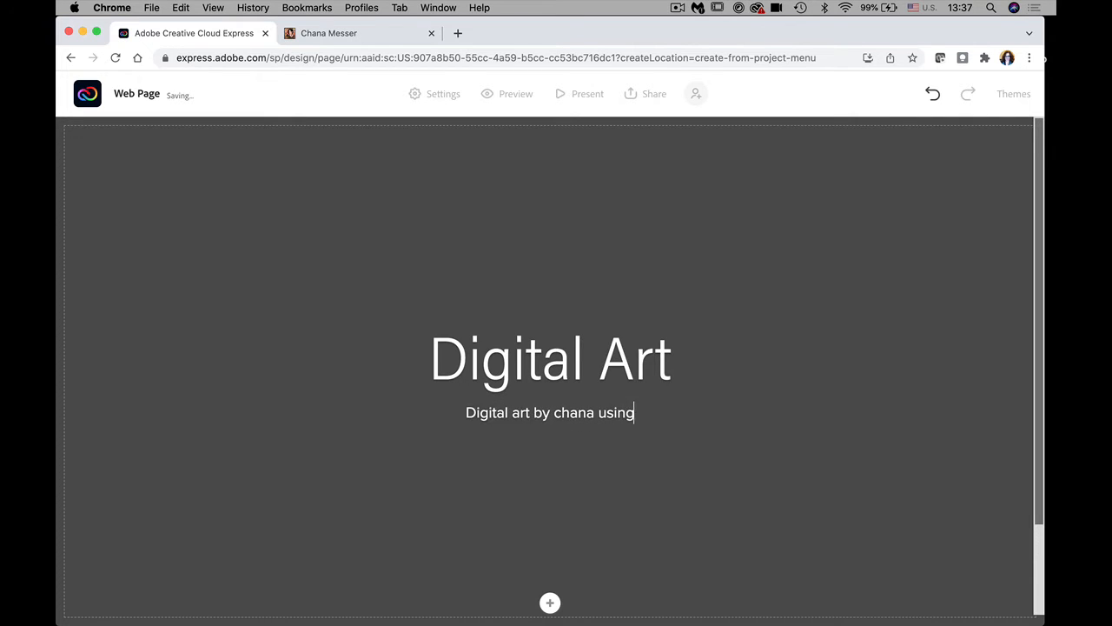
text( Adobe F)
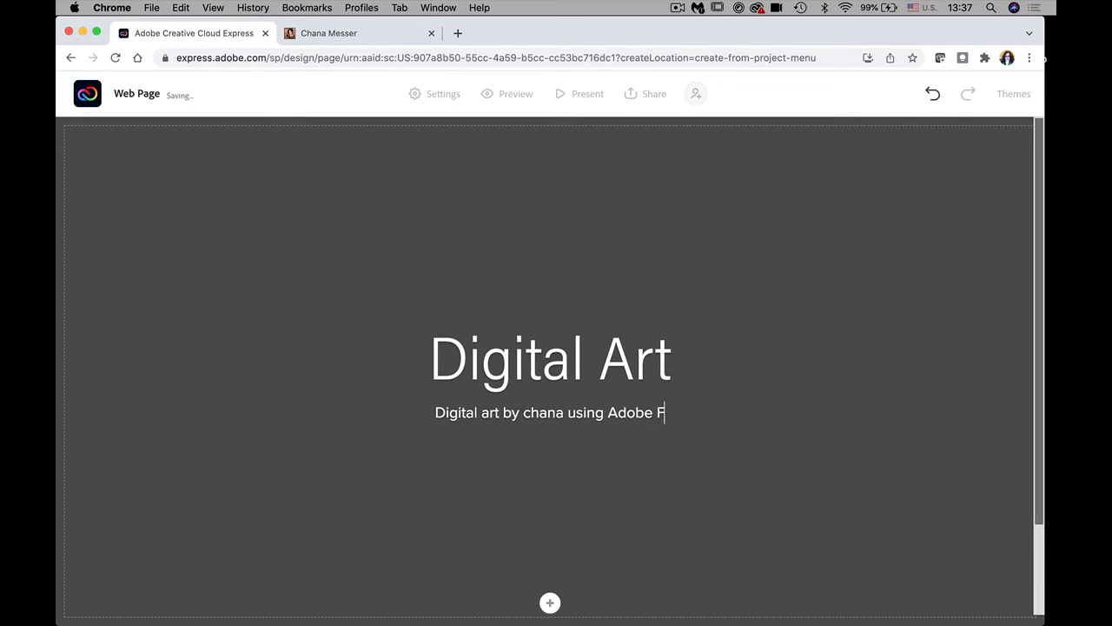
text(resco )
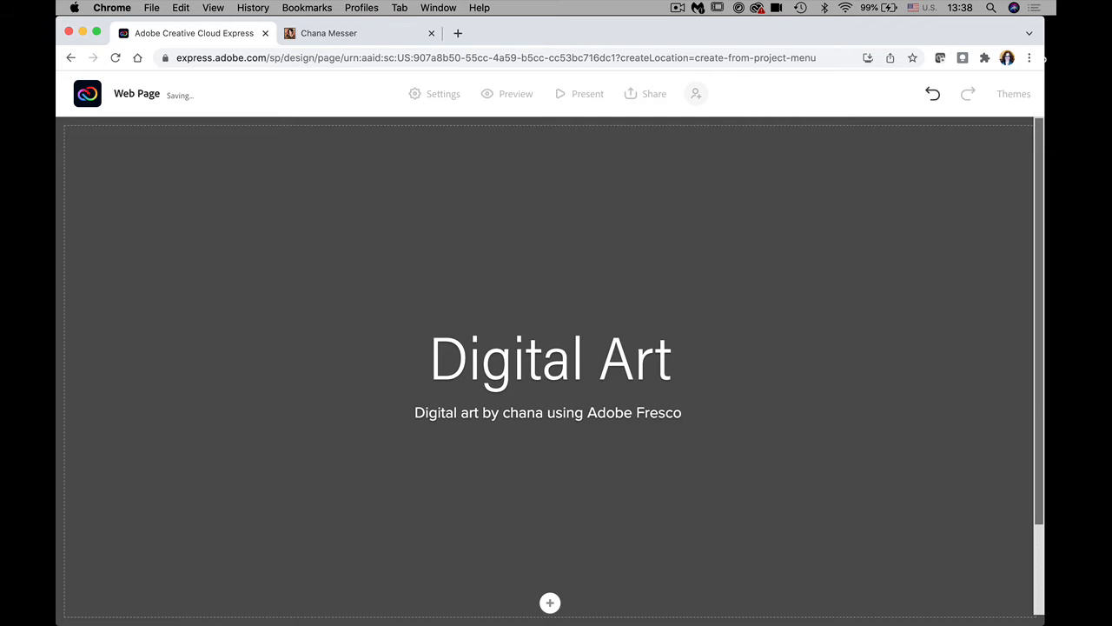
text(& Ad)
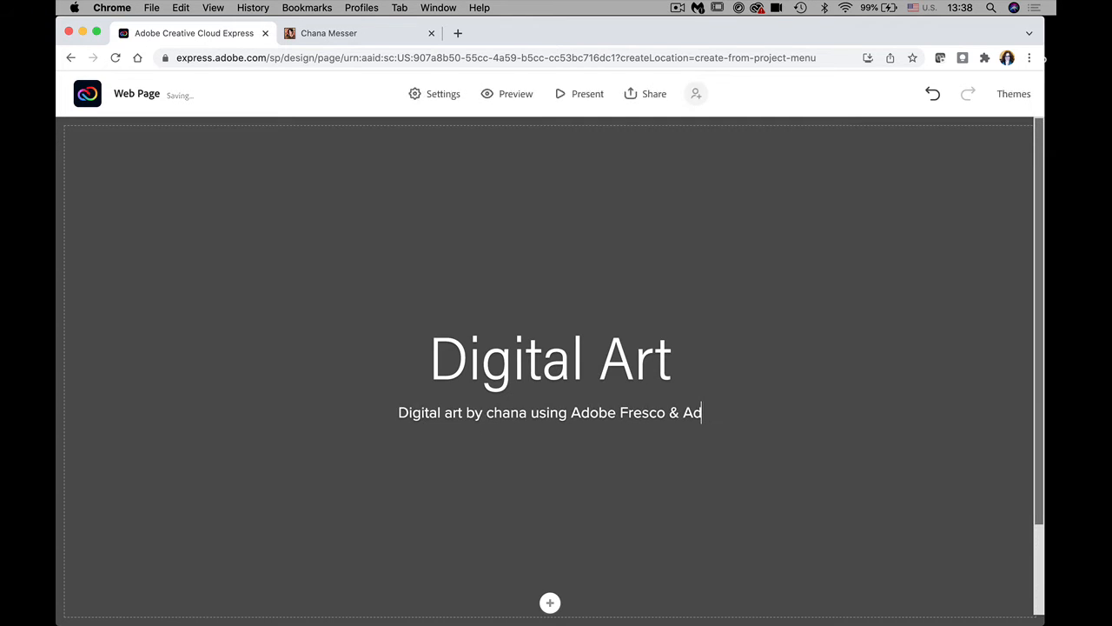
text(obe Ph)
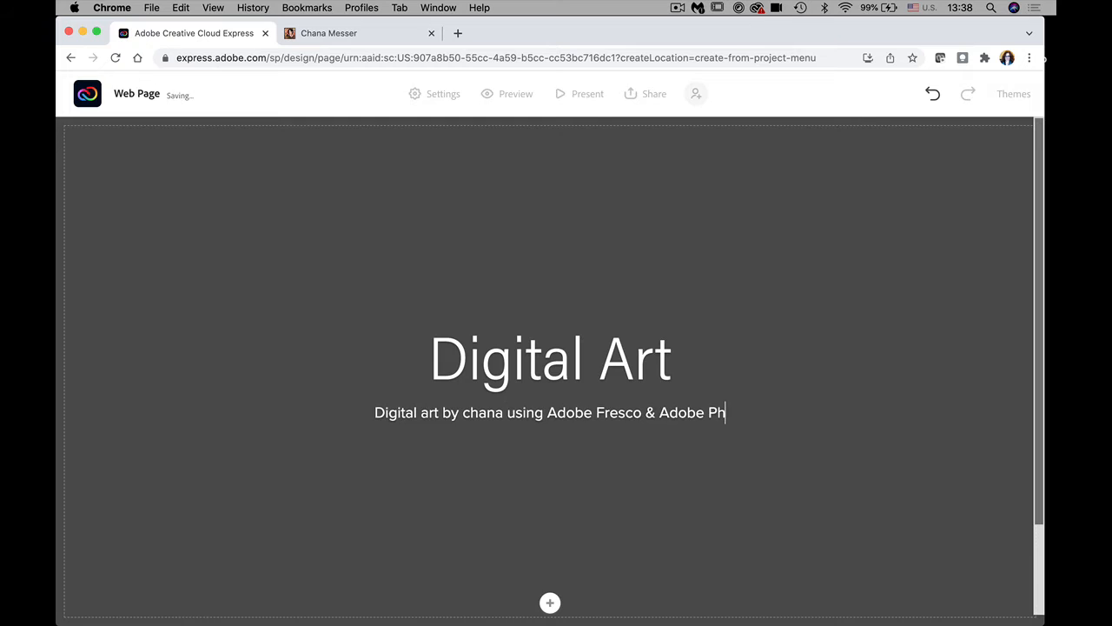
text(otoshop)
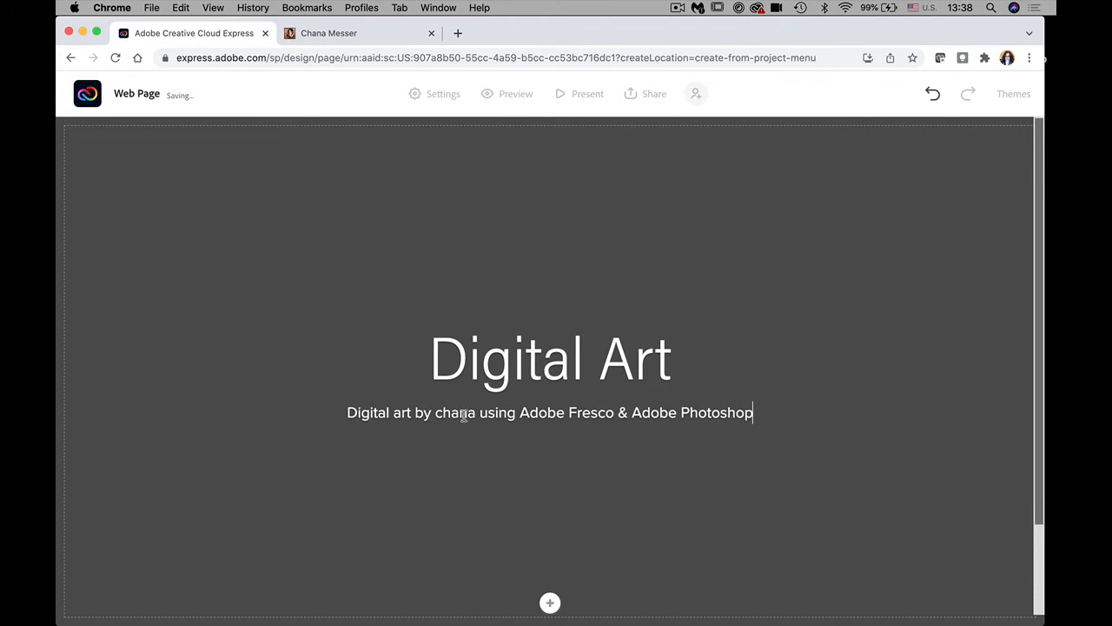
drag(476, 414, 416, 415)
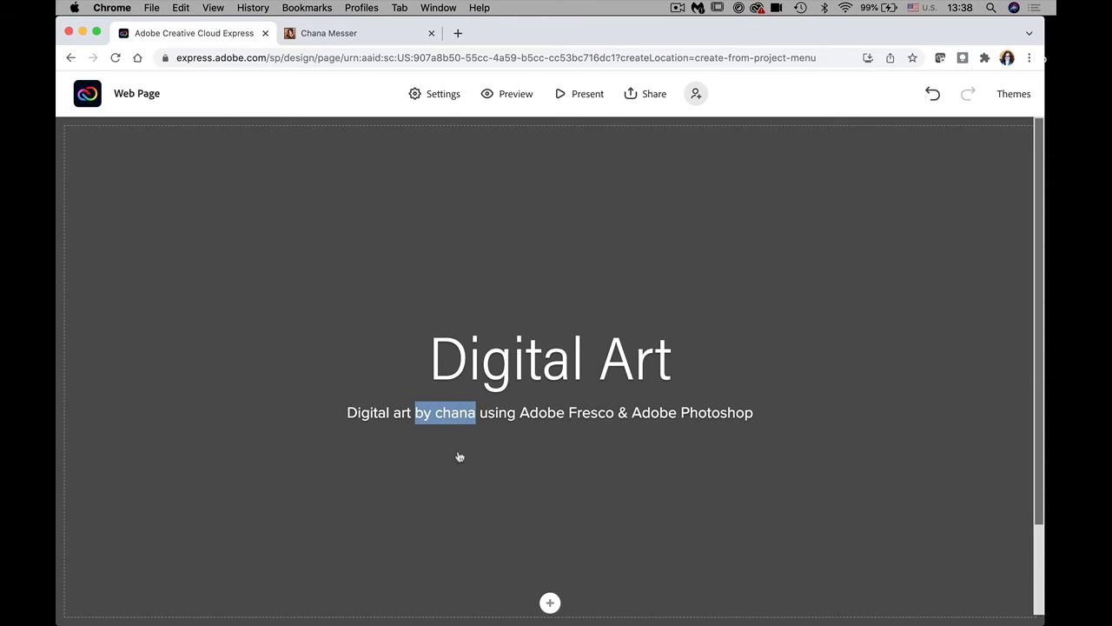
key(BackSpace)
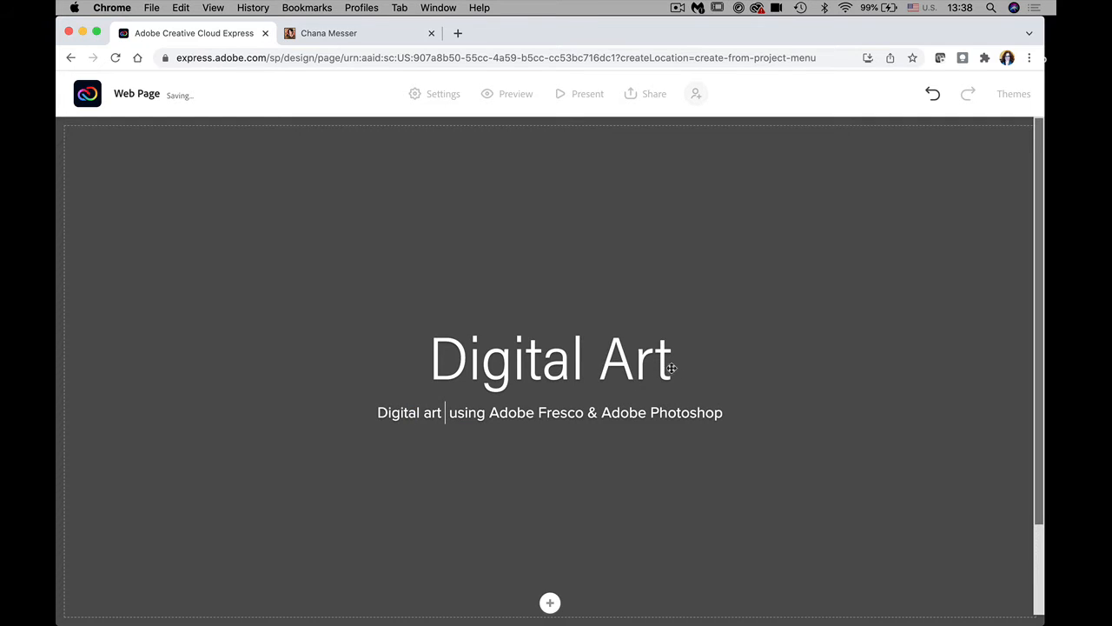
key(BackSpace)
mouse_move(670, 368)
mouse_down()
mouse_move(660, 366)
mouse_move(675, 372)
mouse_up()
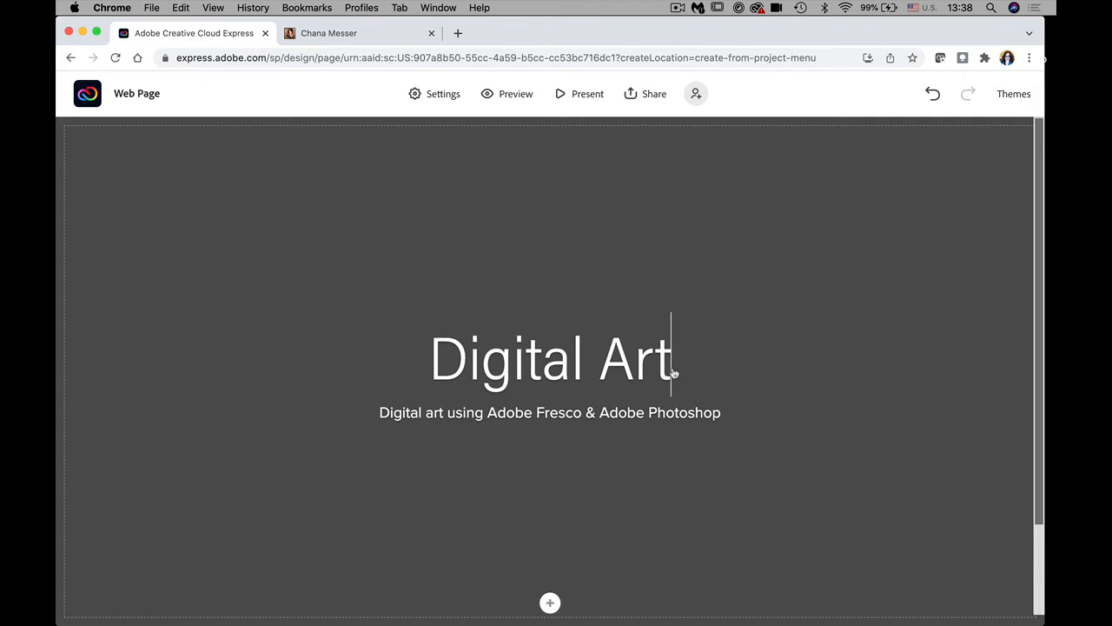
click(431, 358)
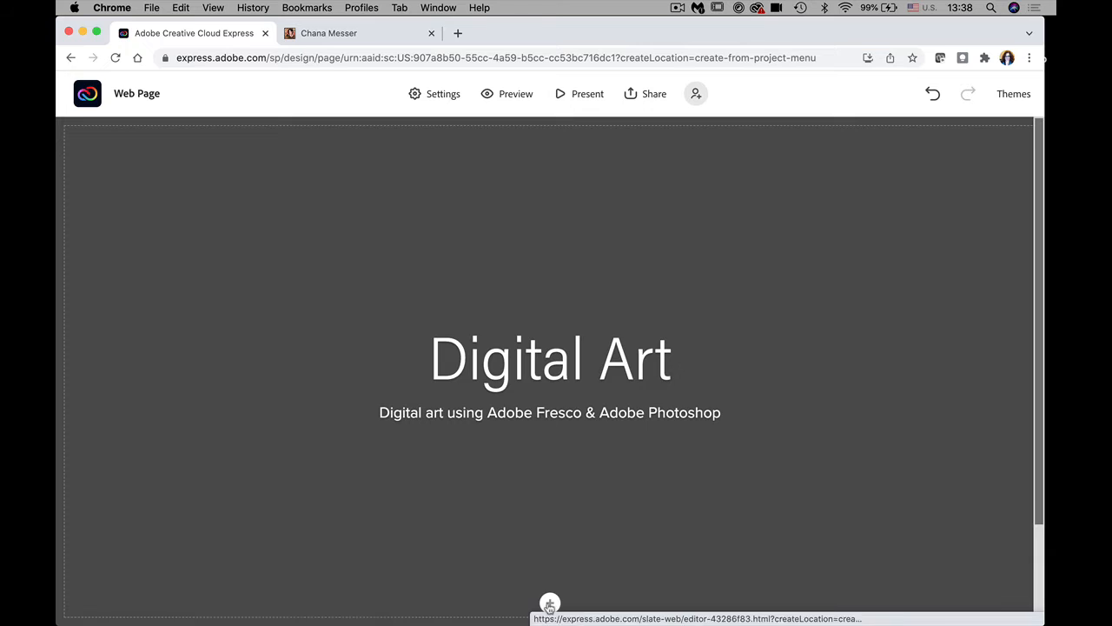
Step: Add a photo to the page and choose Upload photo in the Add photos panel
mouse_move(549, 605)
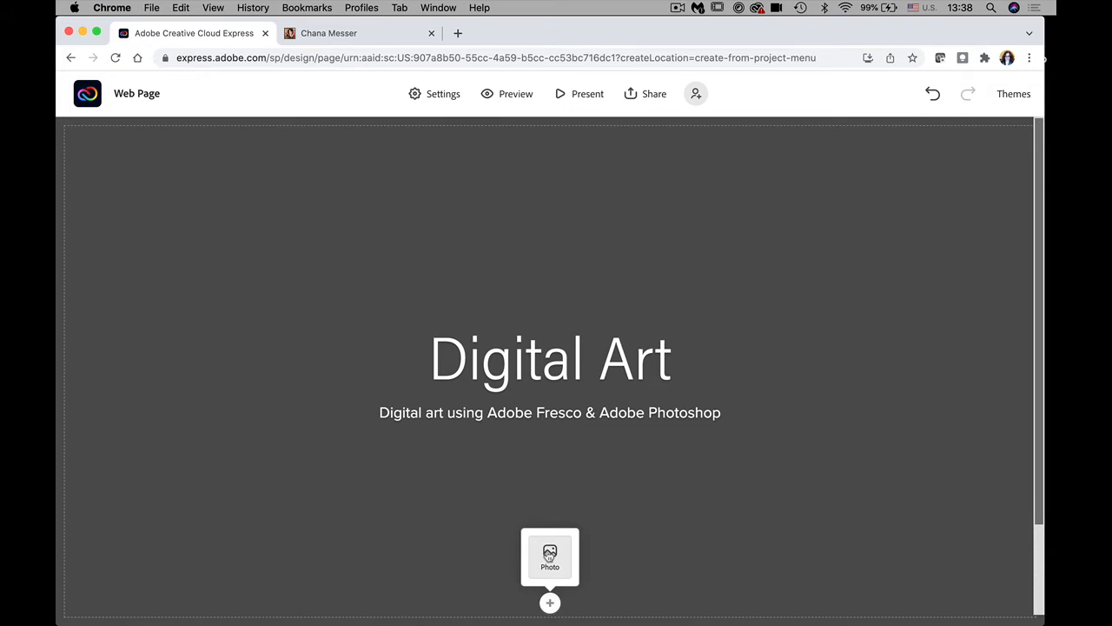
click(549, 555)
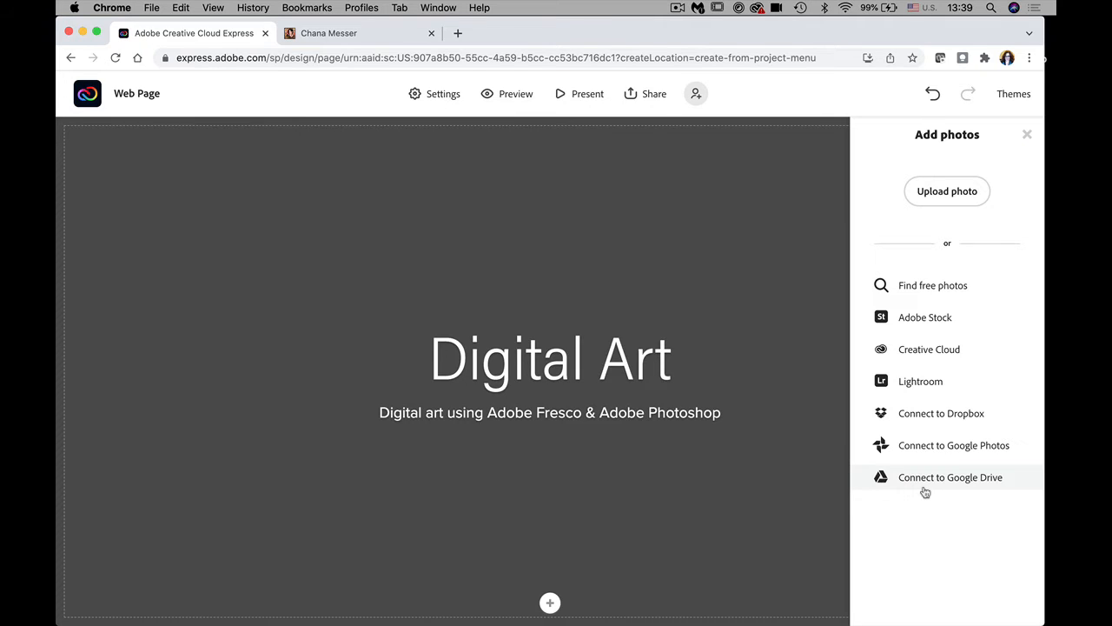
click(946, 192)
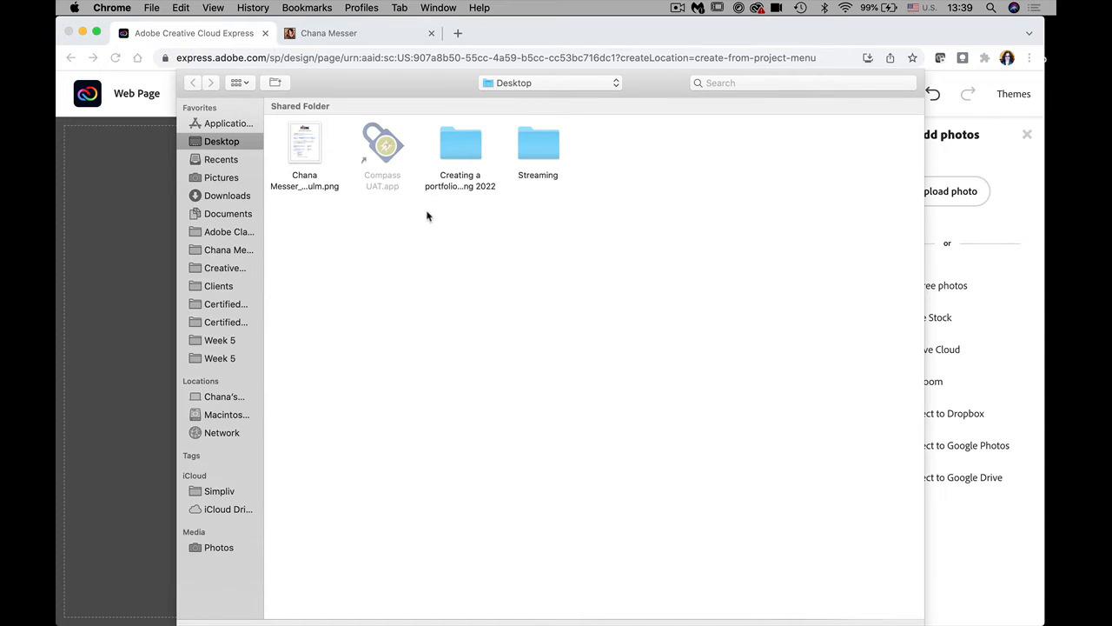
Step: Upload the sketched-figures painting from the portfolio's Fresco images folder as the header background
double_click(462, 153)
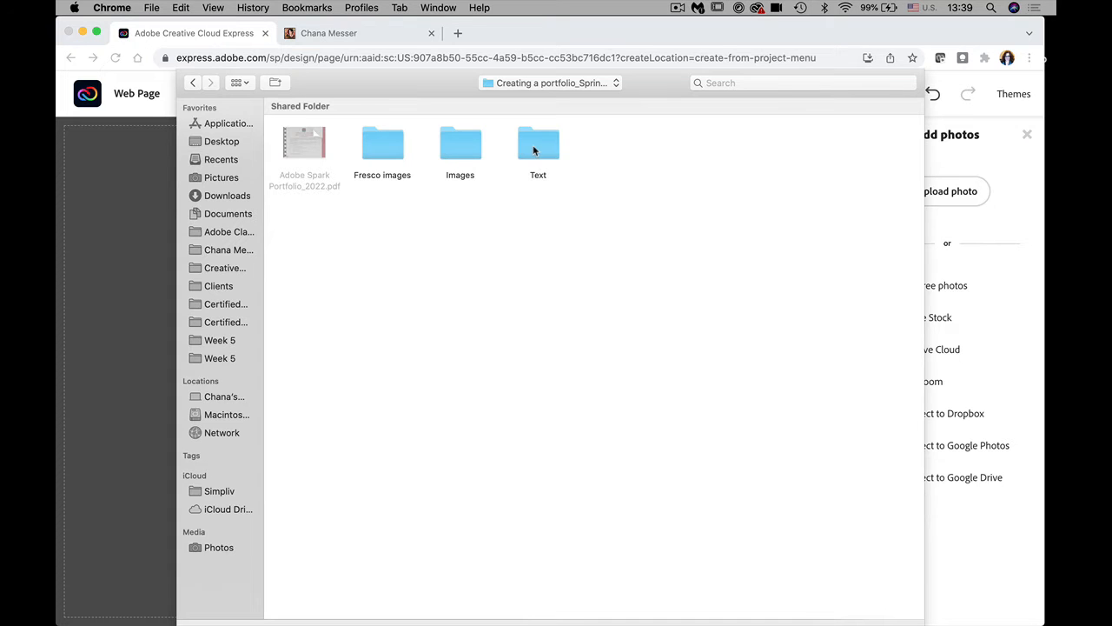
double_click(380, 153)
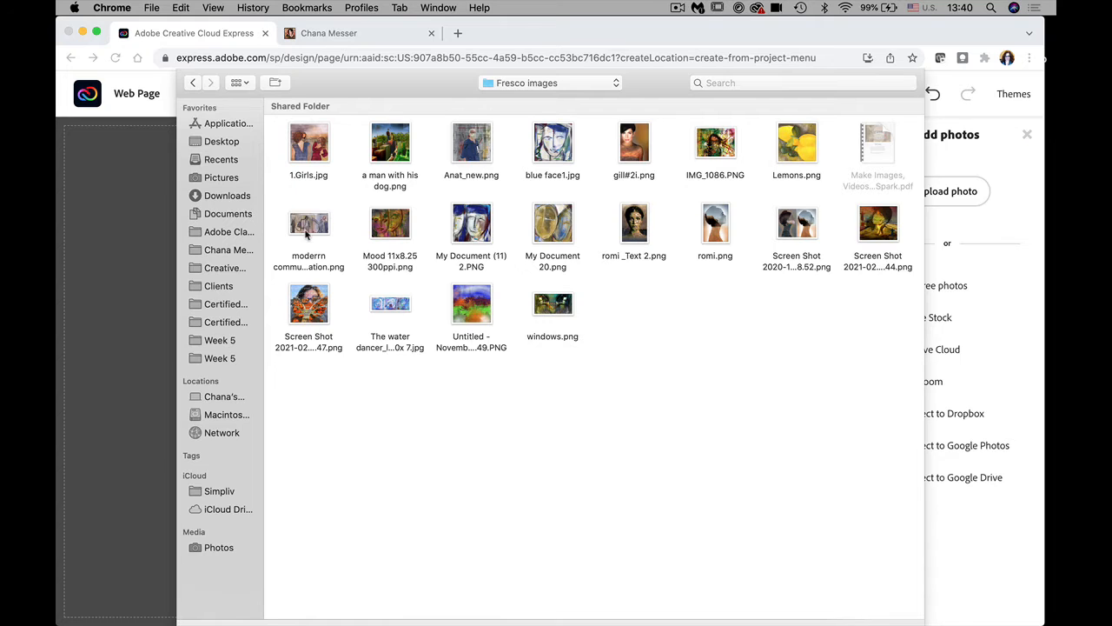
click(309, 225)
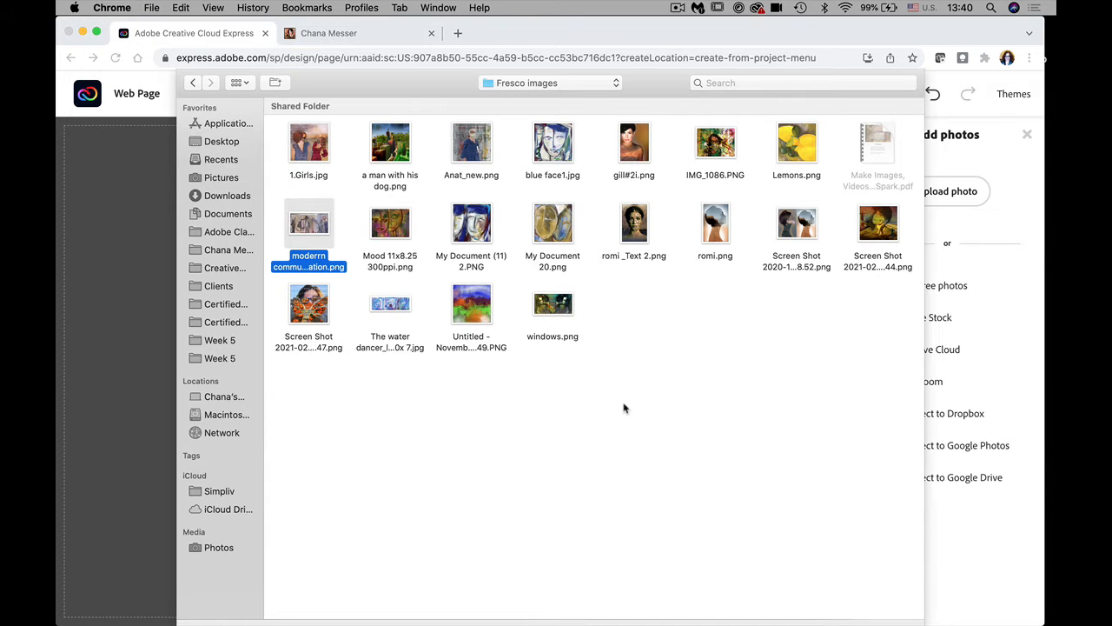
key(Return)
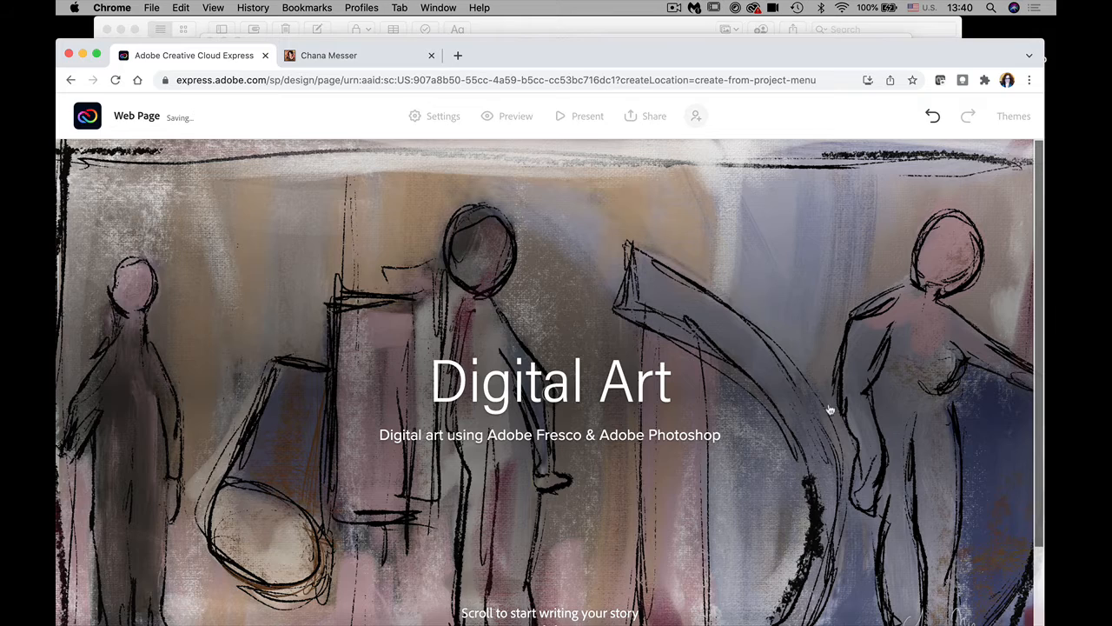
Step: Open the page Themes list showing the Light, Middle and Dark brand themes
mouse_move(1040, 399)
mouse_down()
mouse_move(1039, 474)
mouse_move(1027, 388)
mouse_up()
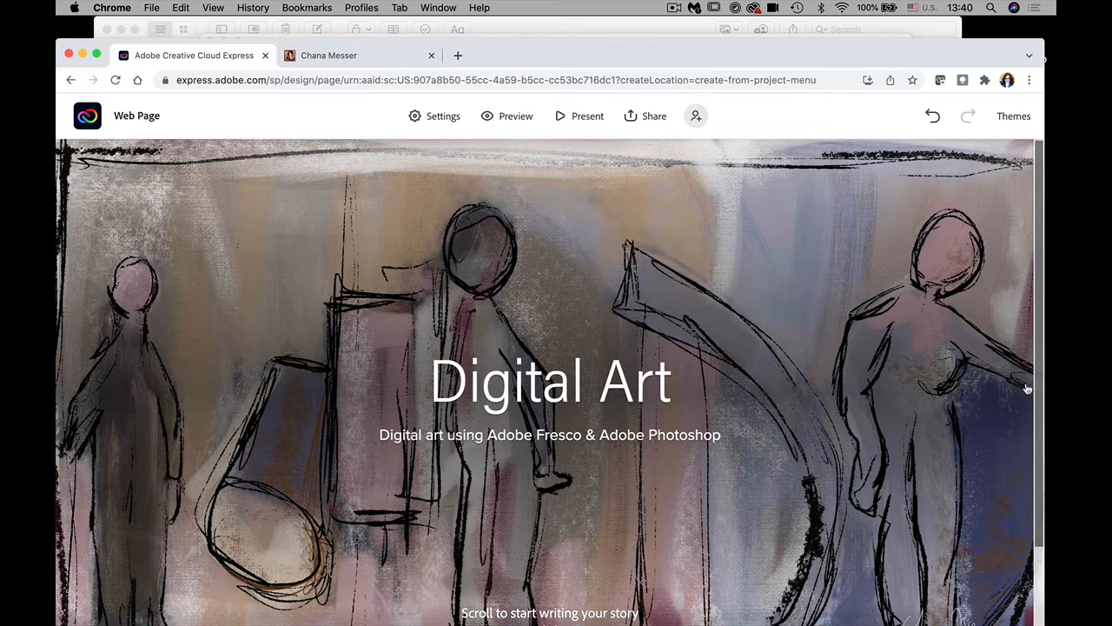
click(1015, 119)
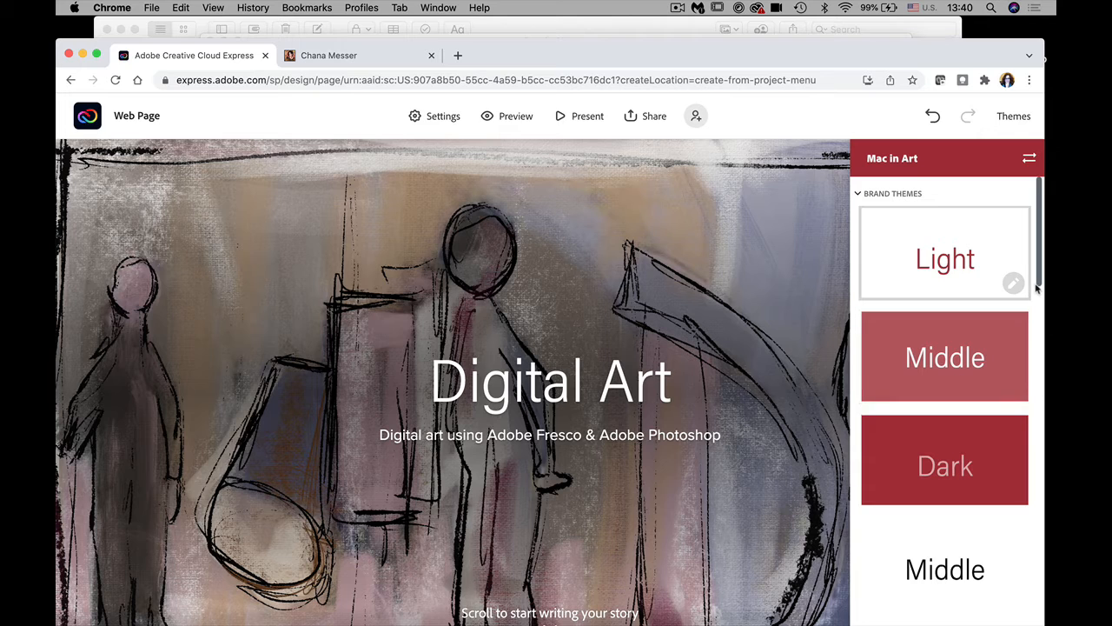
Step: Preview the Lato Text, Presentation, Storybook and Trek themes on the page
scroll(1037, 289, down, 4)
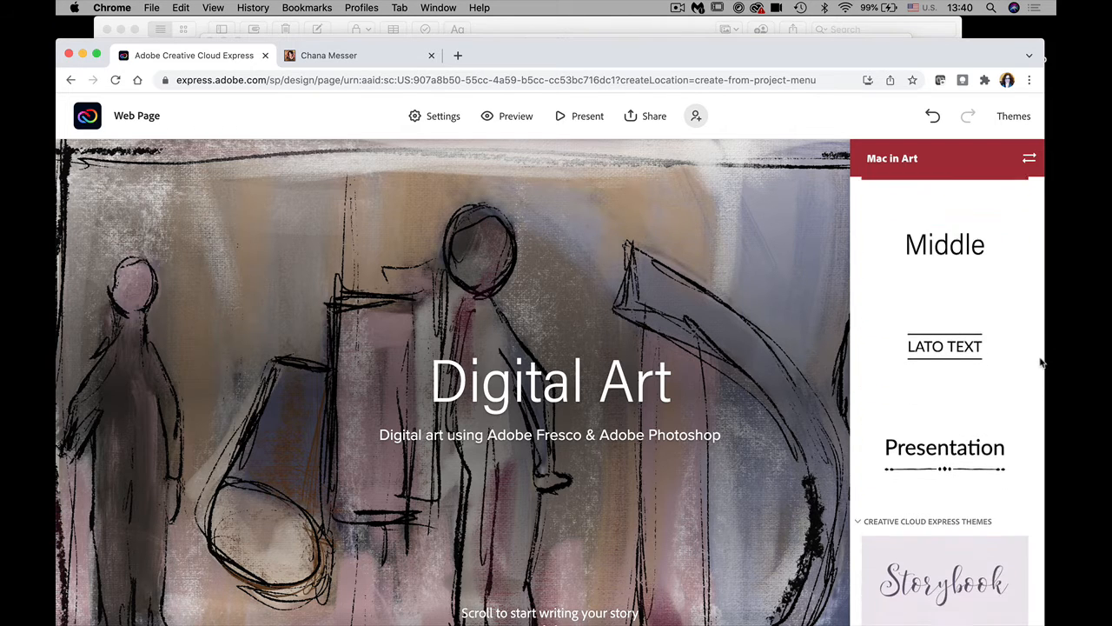
drag(1040, 358, 1044, 377)
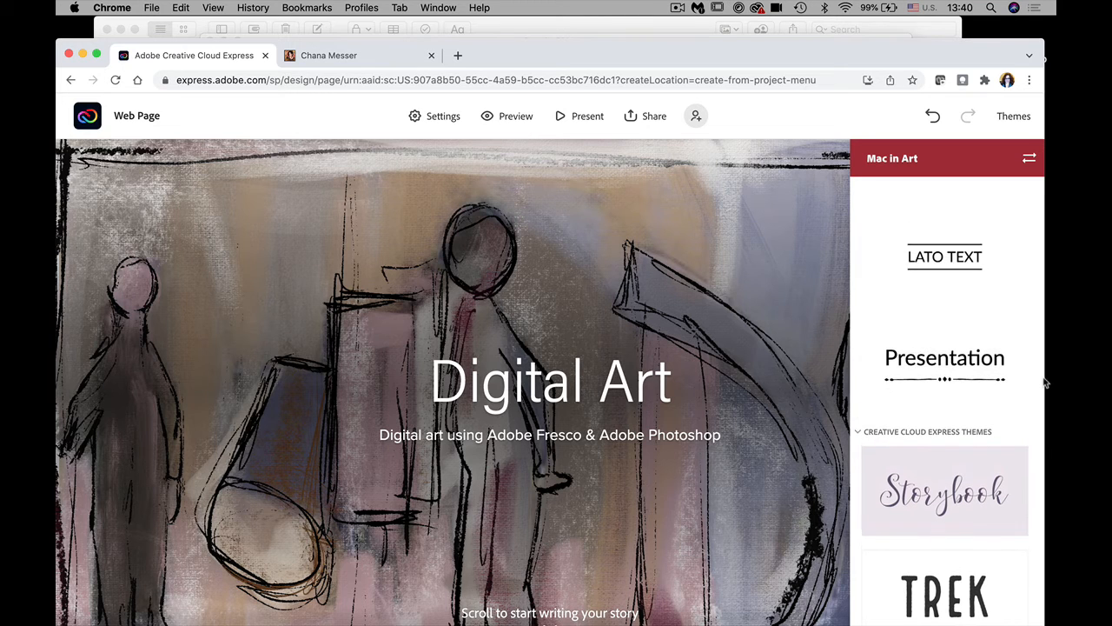
click(939, 266)
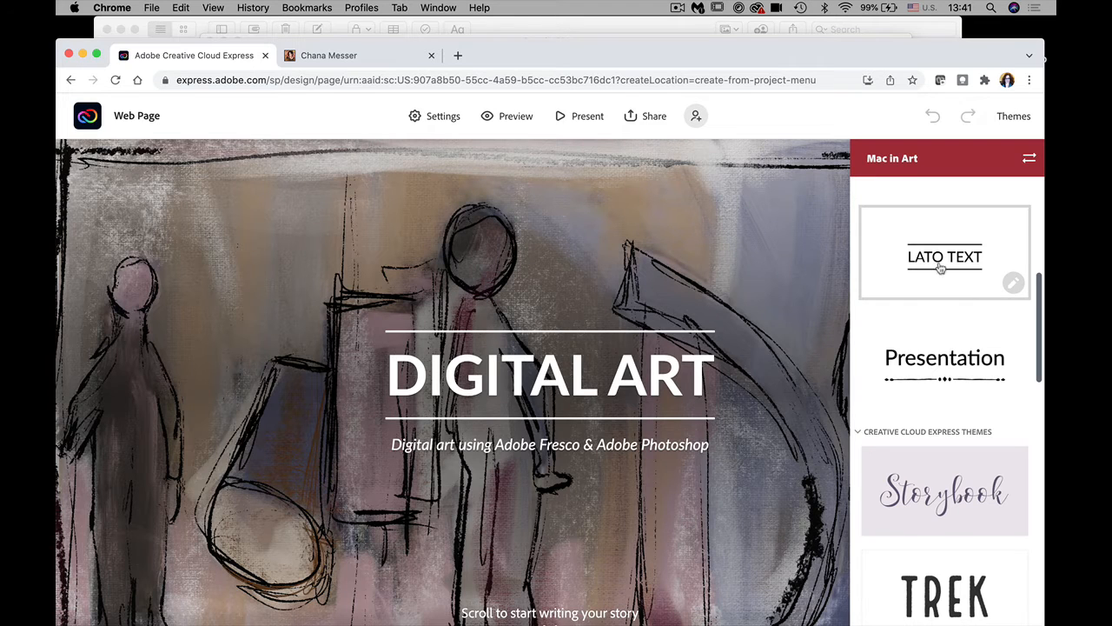
click(951, 376)
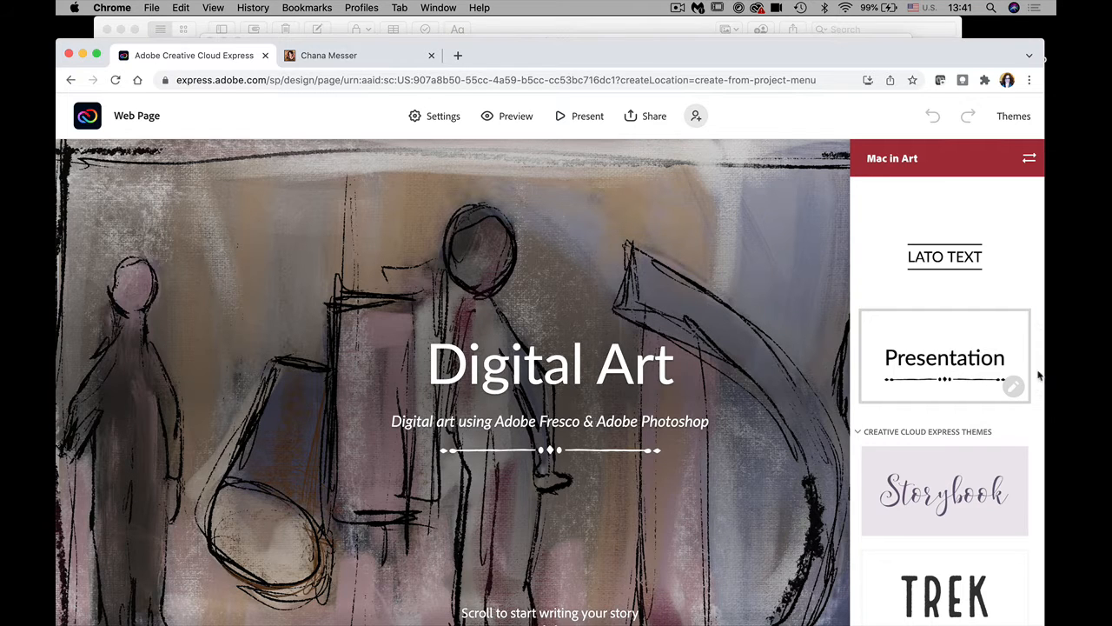
scroll(1041, 394, down, 2)
scroll(1041, 394, down, 4)
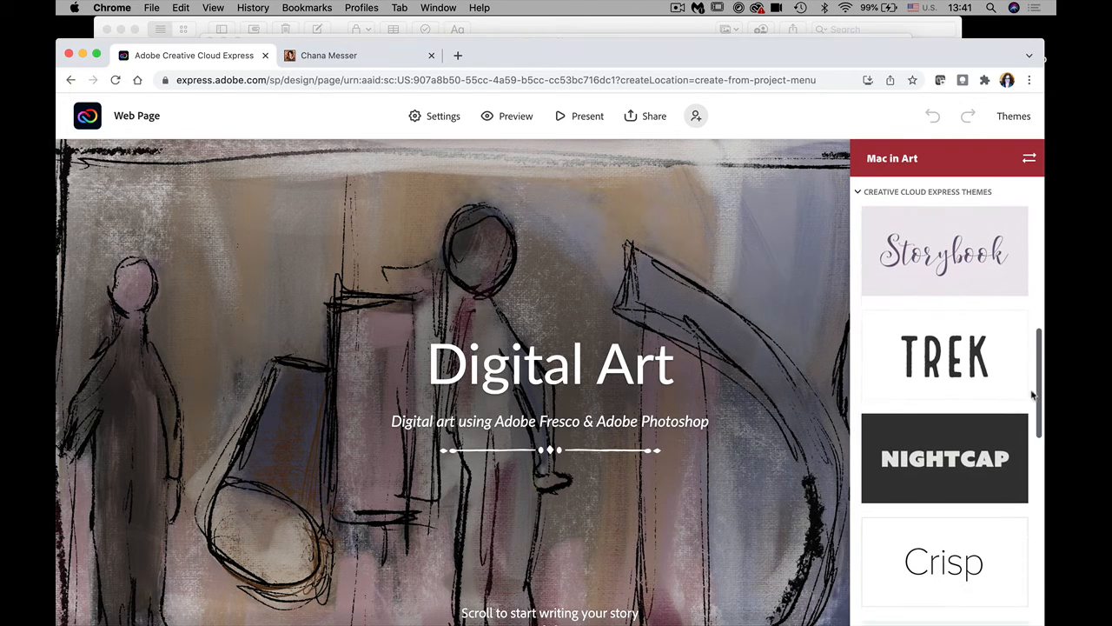
click(953, 272)
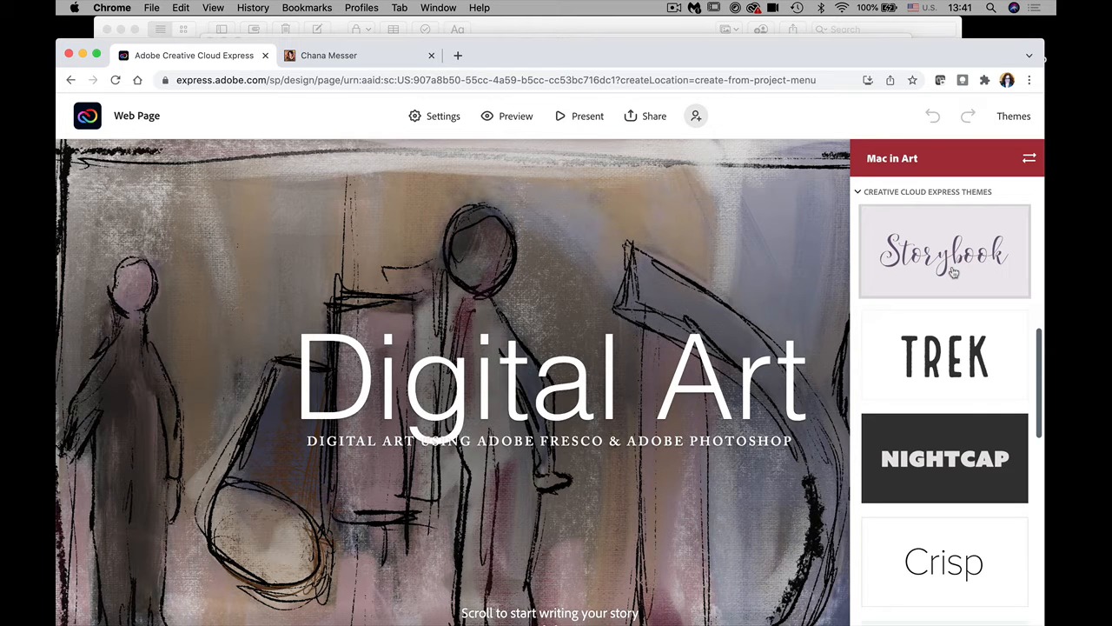
click(958, 368)
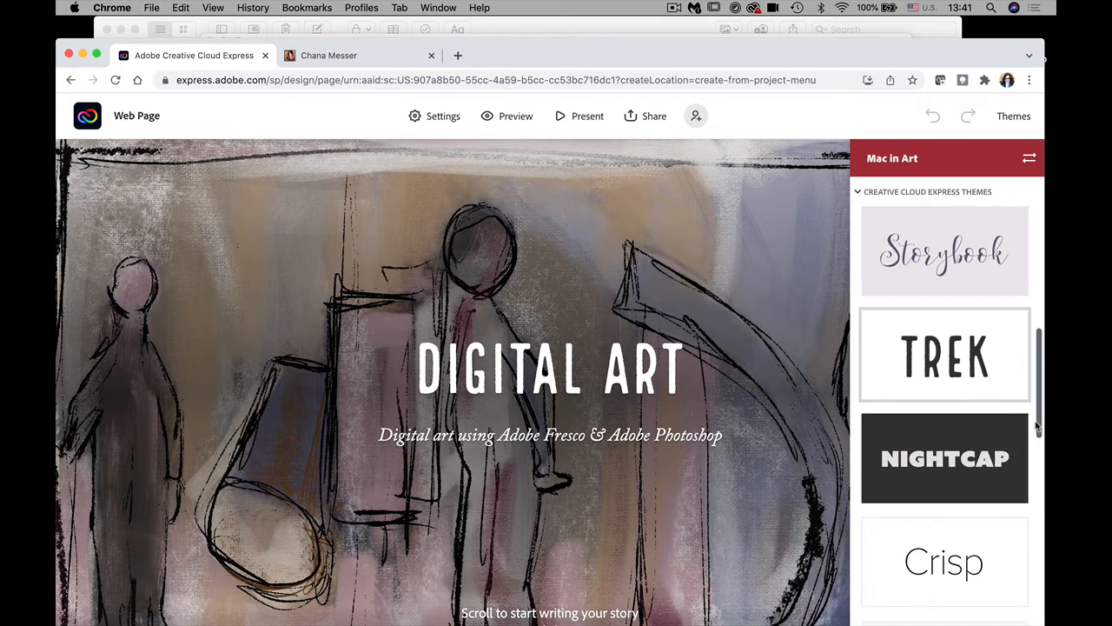
Step: Try Luca, then apply the Baldwin theme and close the themes list
drag(1037, 426, 1055, 624)
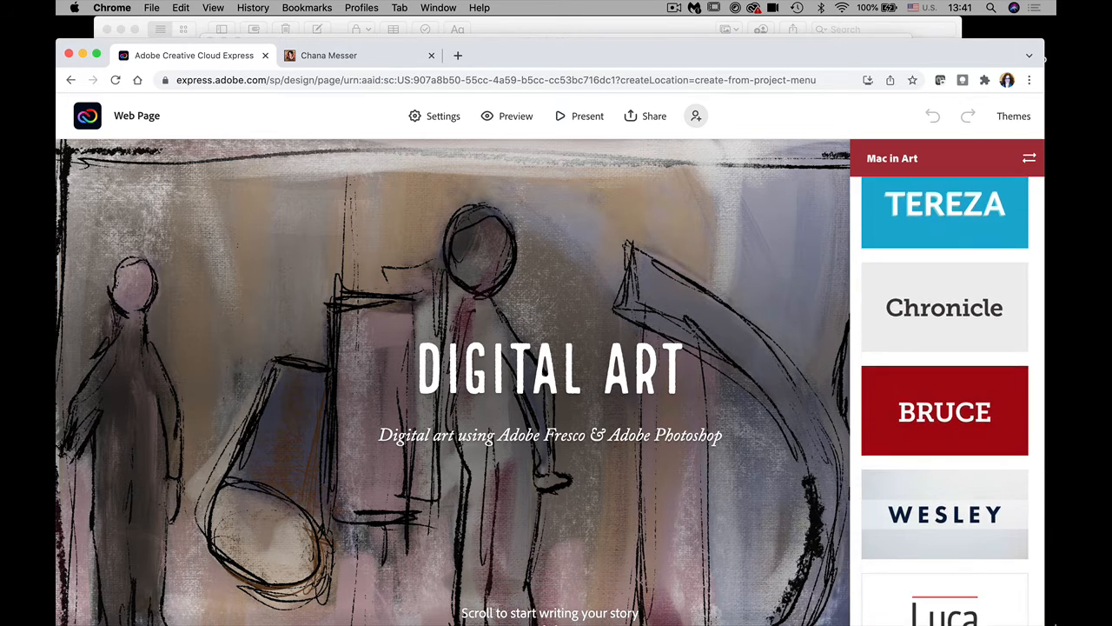
click(973, 600)
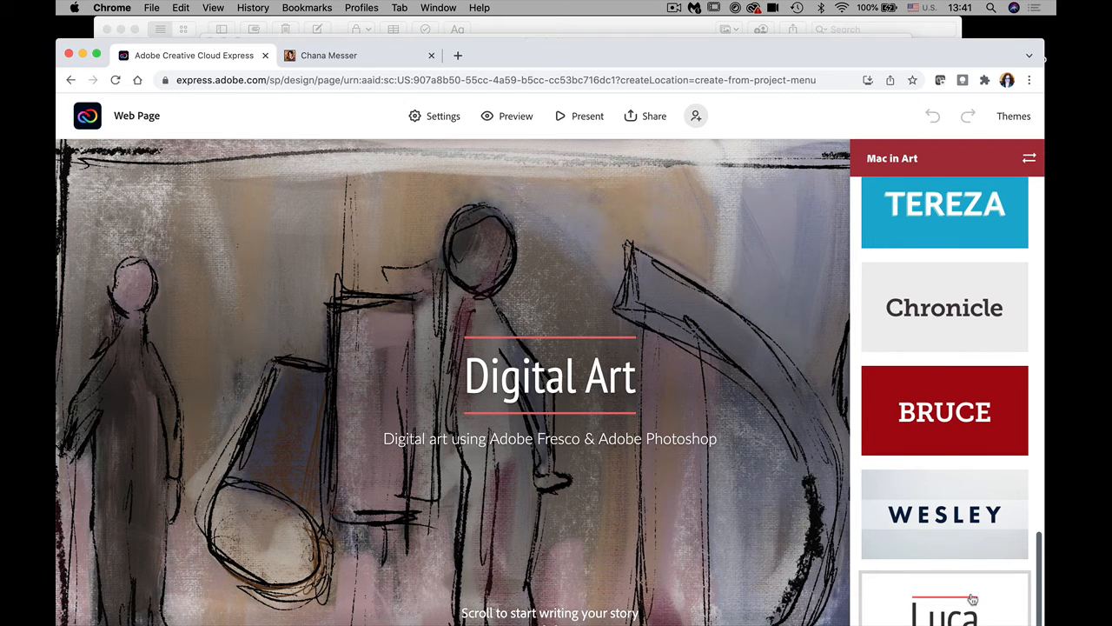
scroll(1037, 501, up, 3)
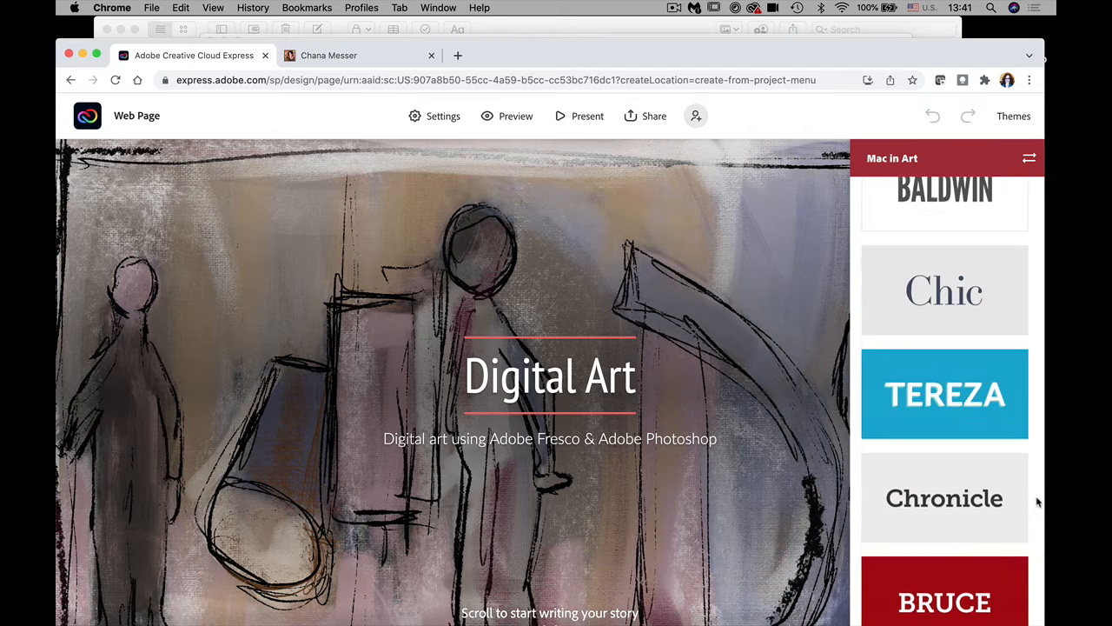
scroll(1037, 501, up, 6)
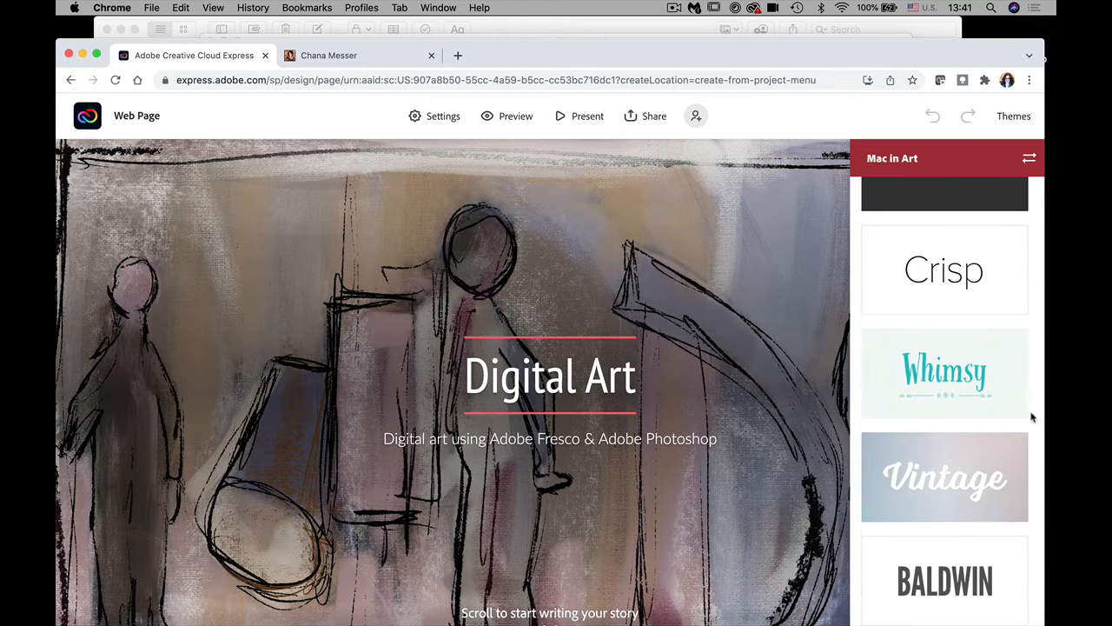
scroll(1030, 408, up, 4)
scroll(1016, 399, down, 4)
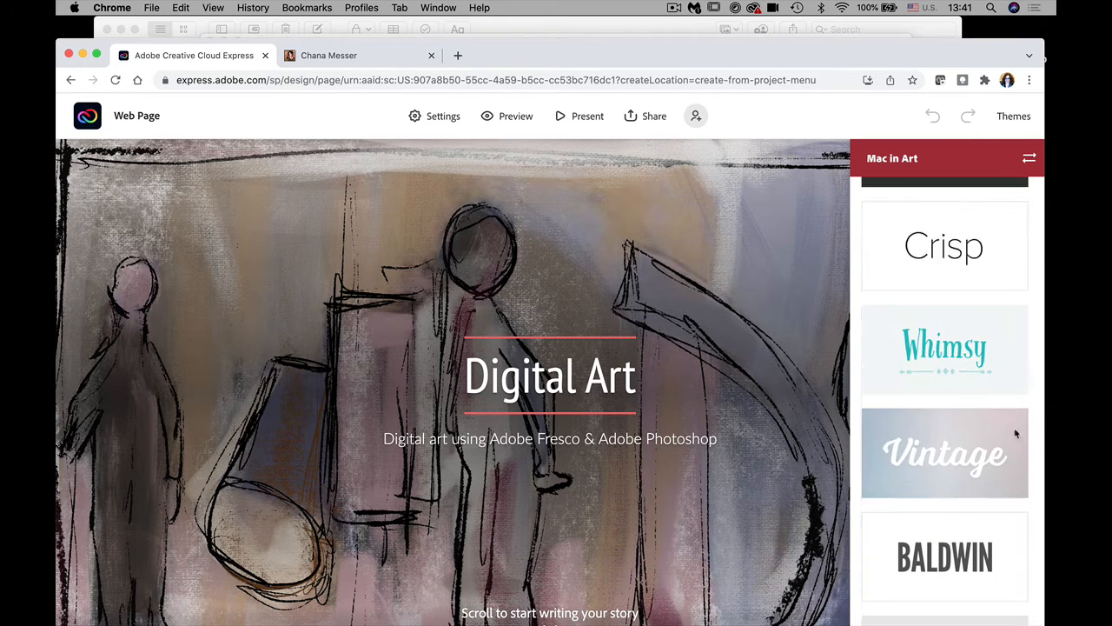
scroll(1015, 433, down, 2)
click(947, 469)
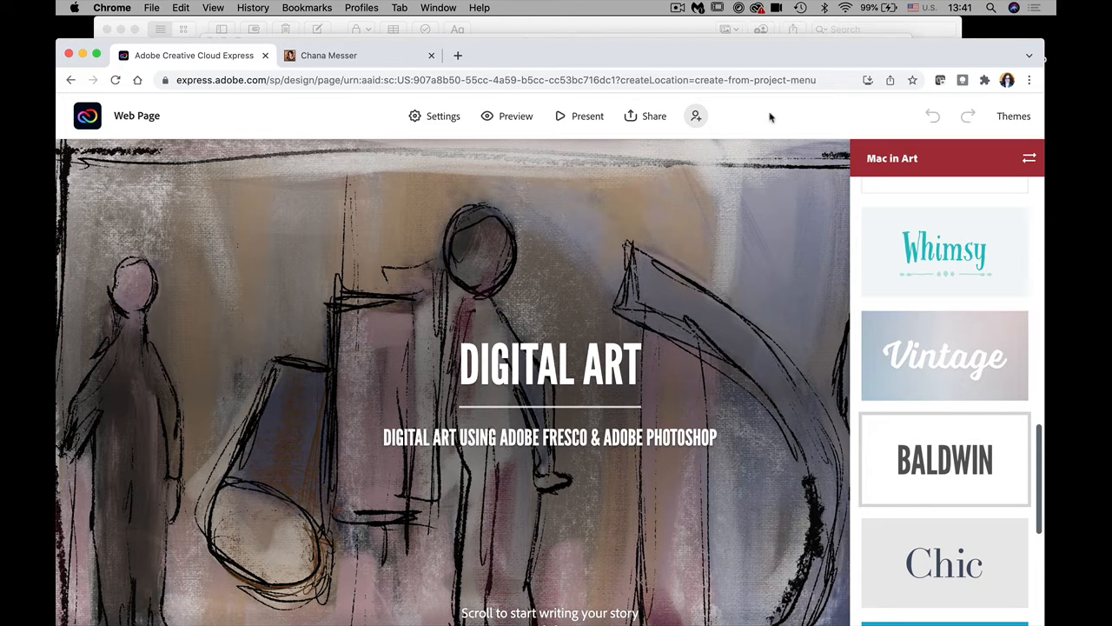
click(733, 499)
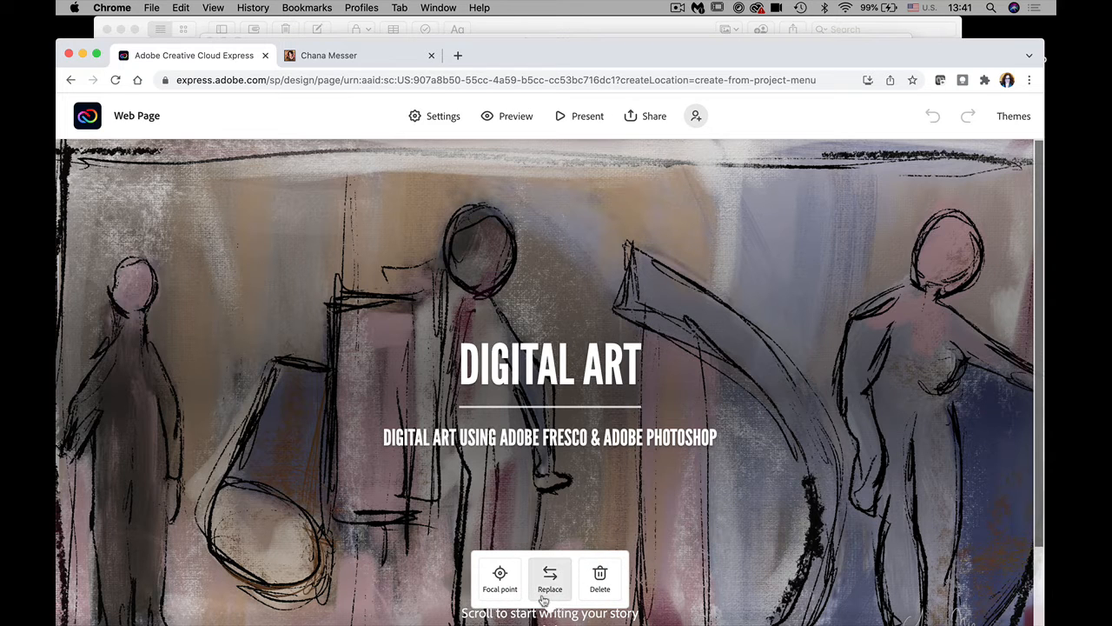
scroll(1038, 537, down, 2)
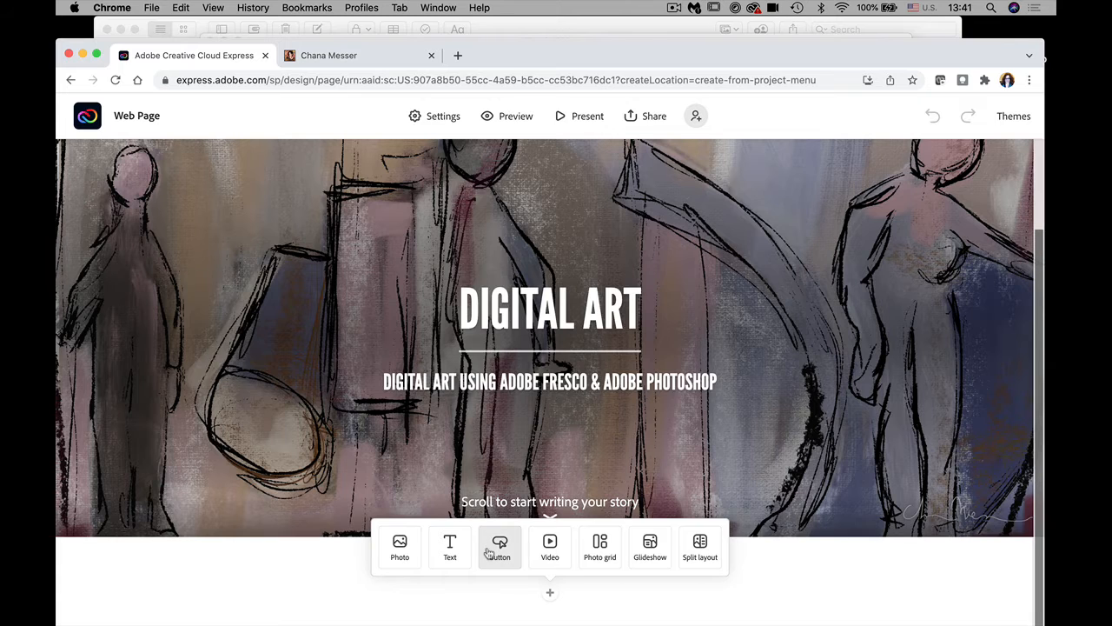
click(450, 548)
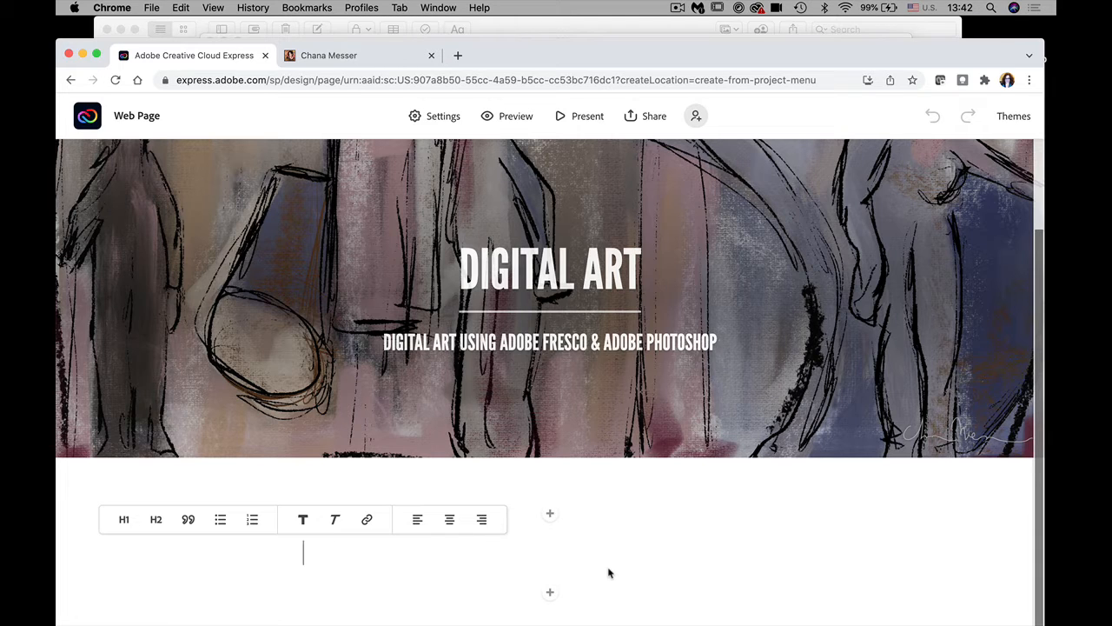
mouse_move(565, 619)
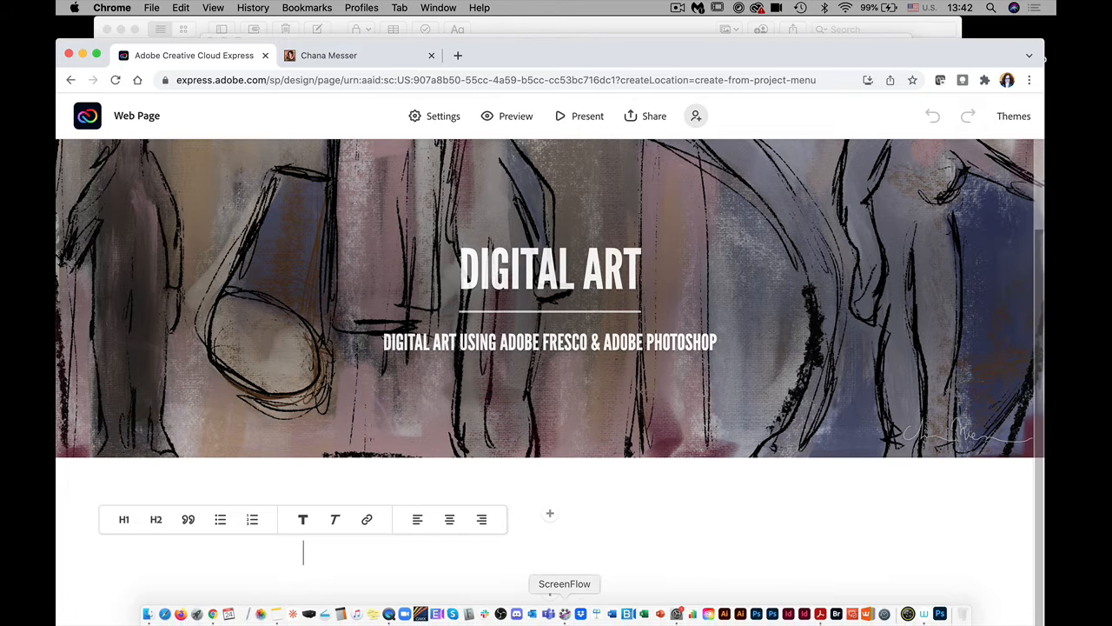
Step: In Finder, open the Creating a portfolio_Spring 2022 folder on the Desktop
click(146, 614)
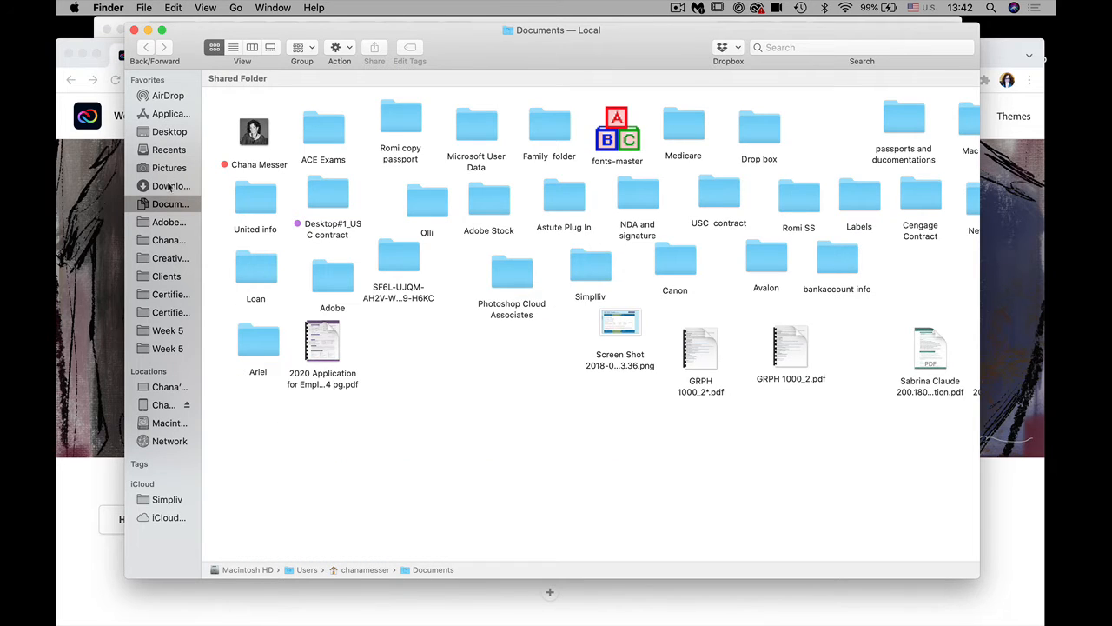
click(168, 131)
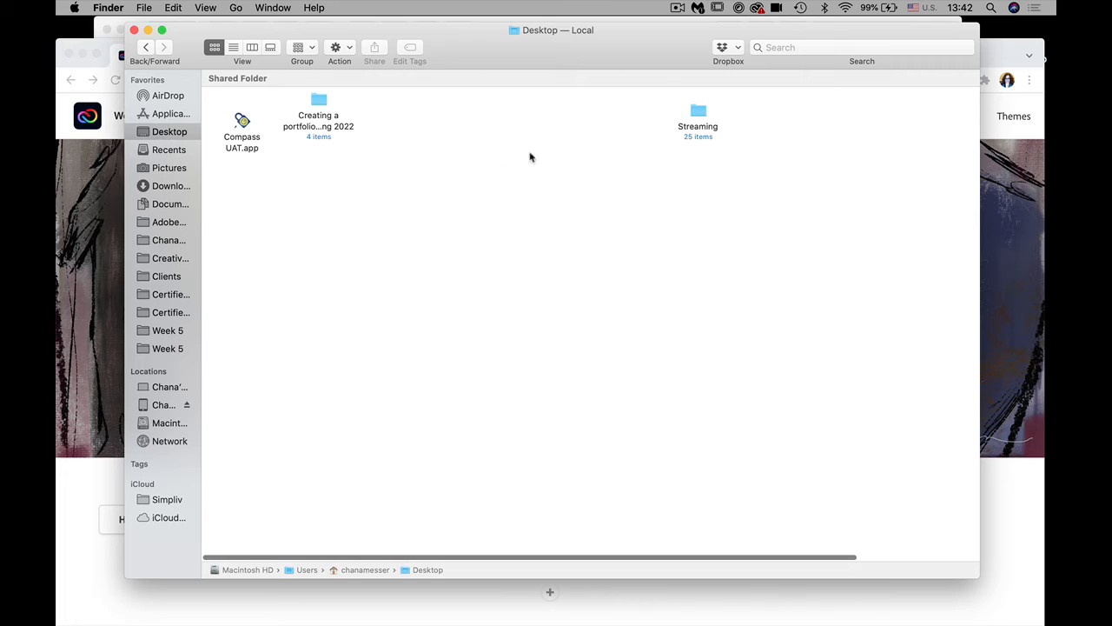
click(319, 99)
double_click(319, 99)
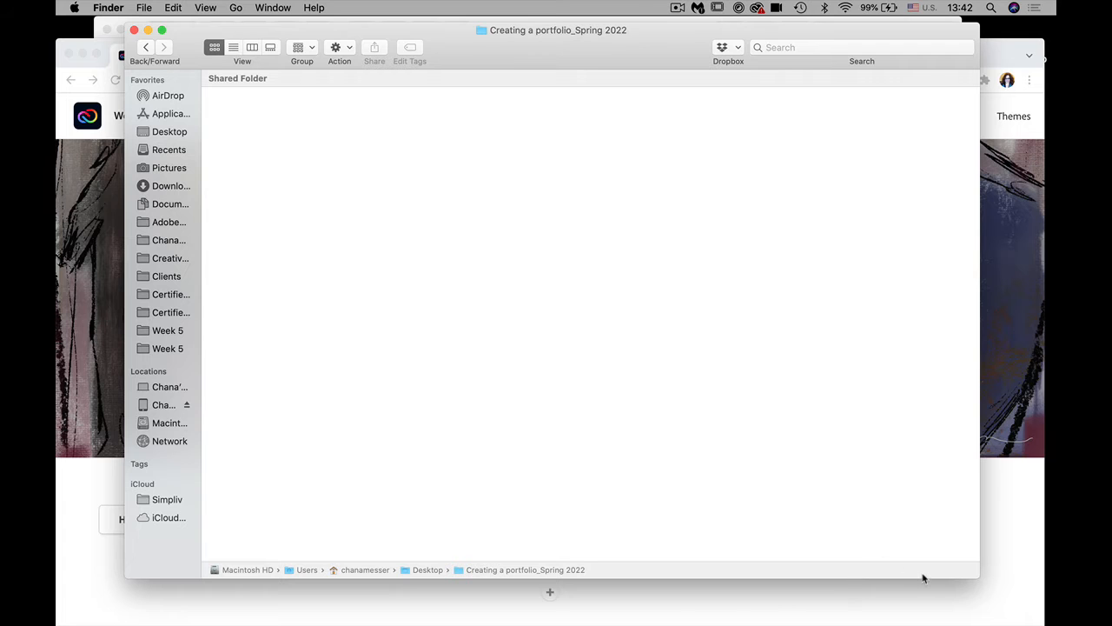
drag(979, 578, 919, 571)
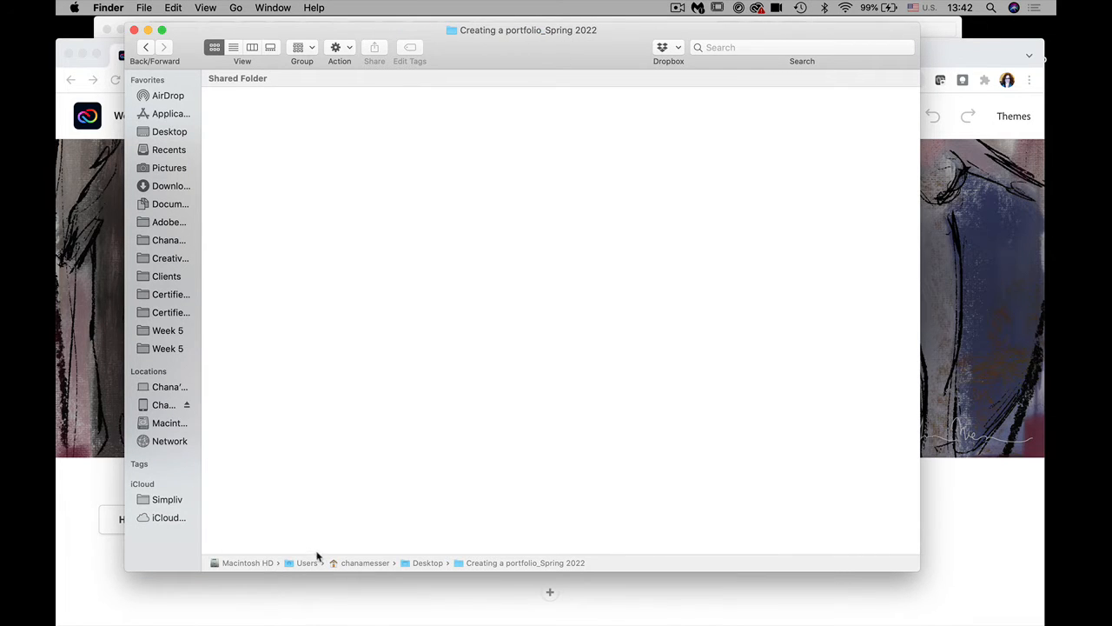
click(159, 132)
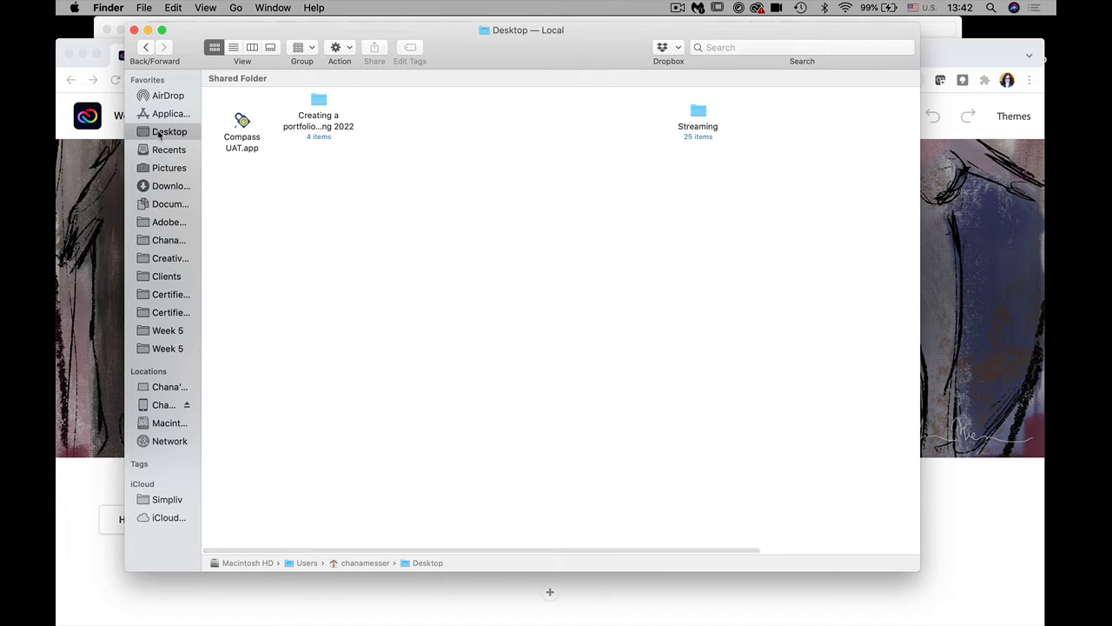
double_click(319, 101)
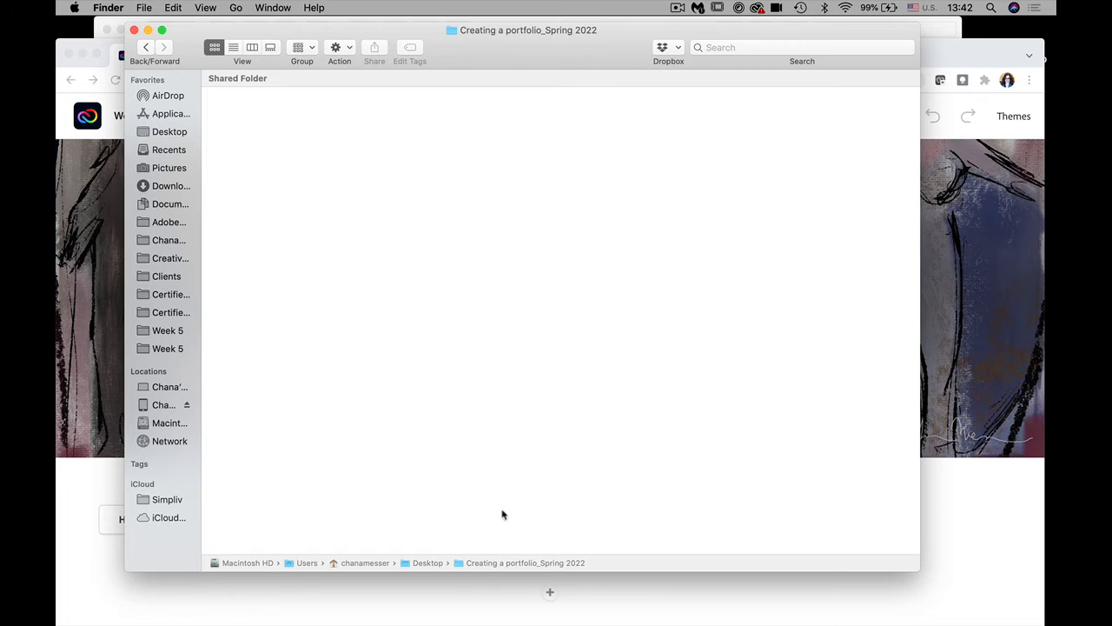
Step: Switch to List view, open the Text folder and select Text for Adobe Spark.docx
click(234, 47)
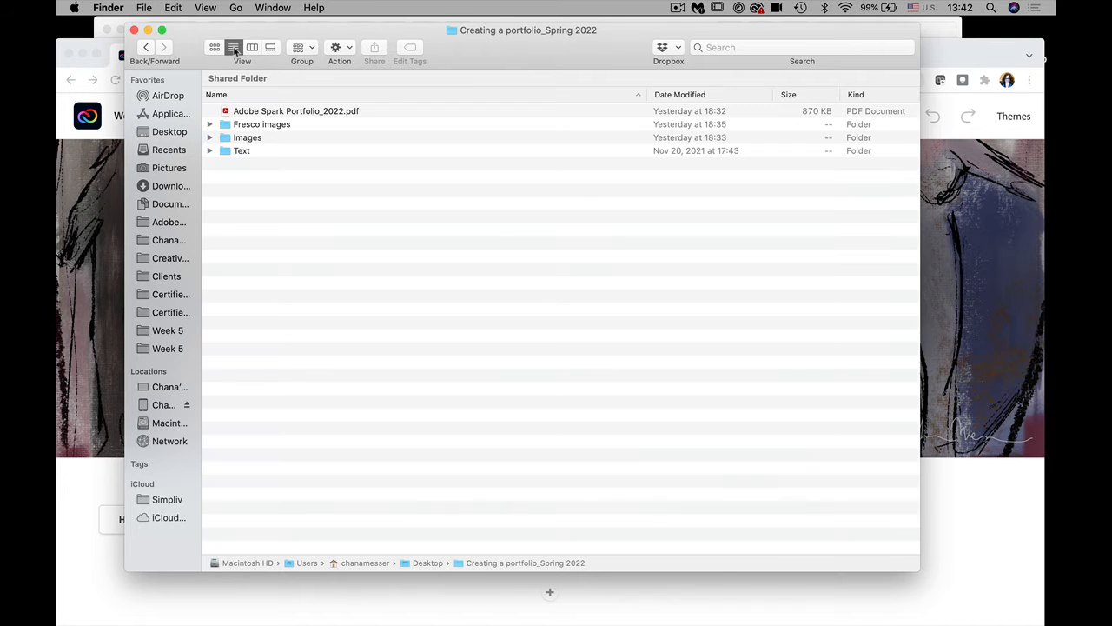
click(242, 152)
double_click(242, 153)
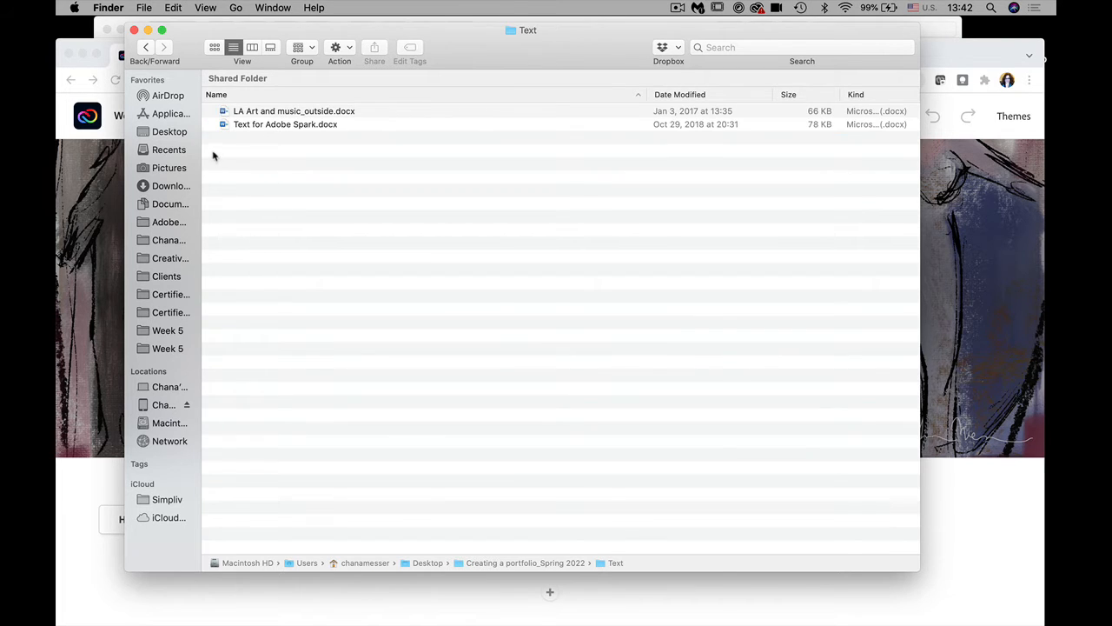
click(253, 126)
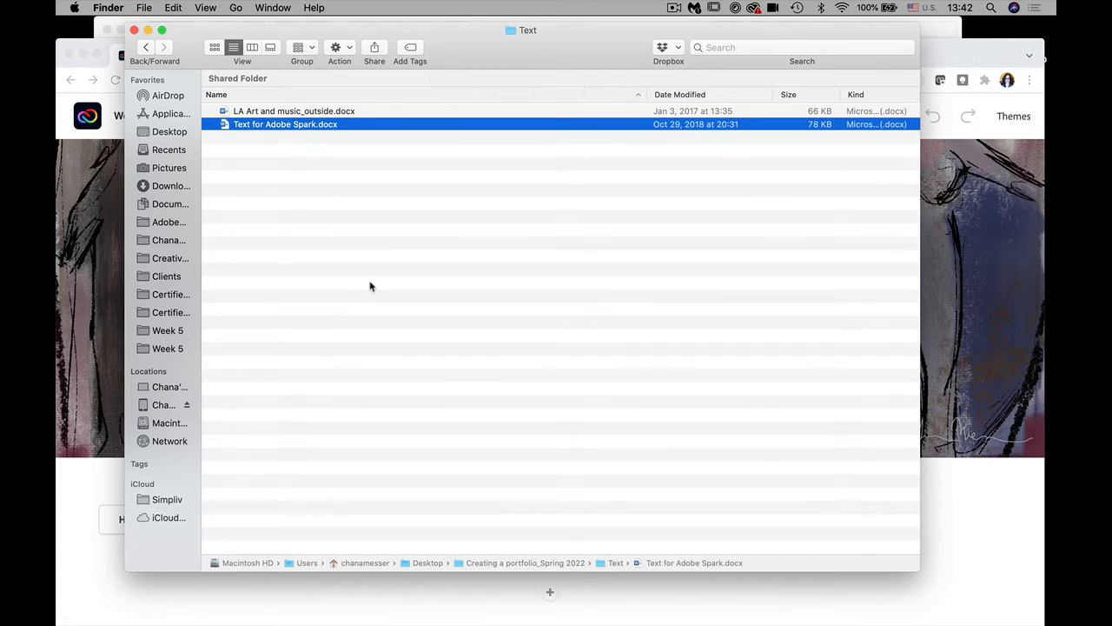
Step: Open Text for Adobe Spark.docx in Word with Cmd+O
key(super+o)
mouse_move(521, 622)
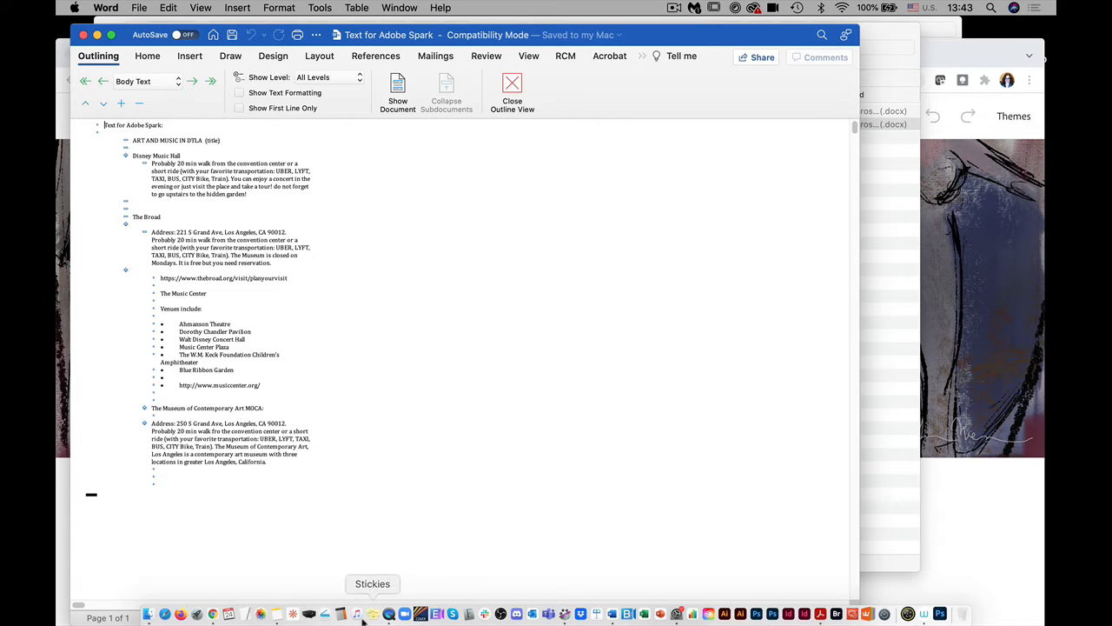
Step: Search Notes for 'about' and open the sell bio about me note
click(277, 614)
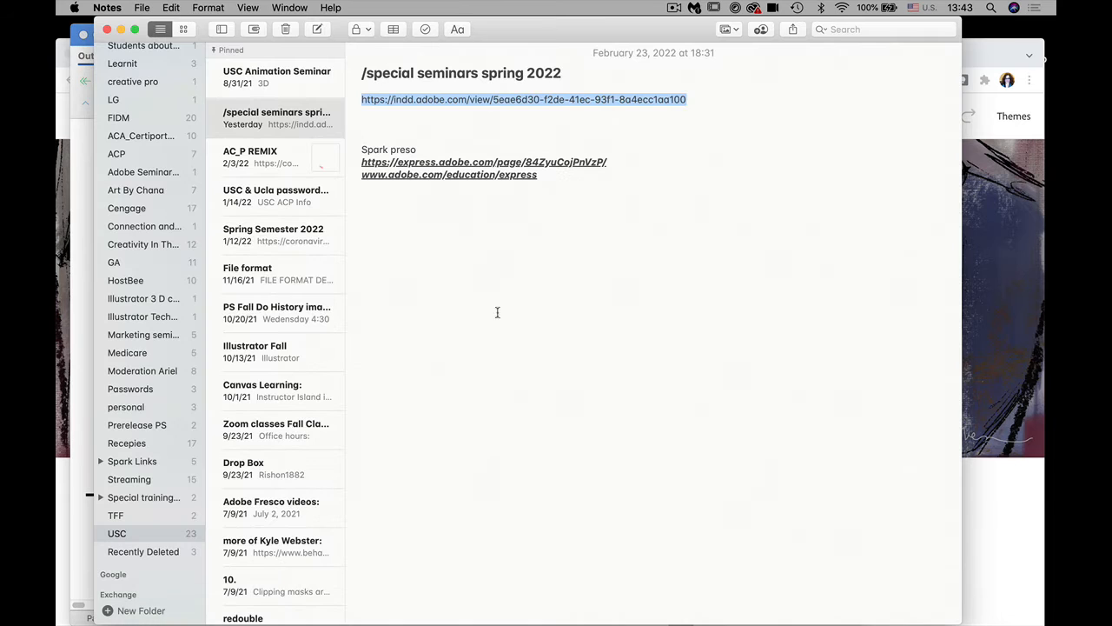
click(832, 27)
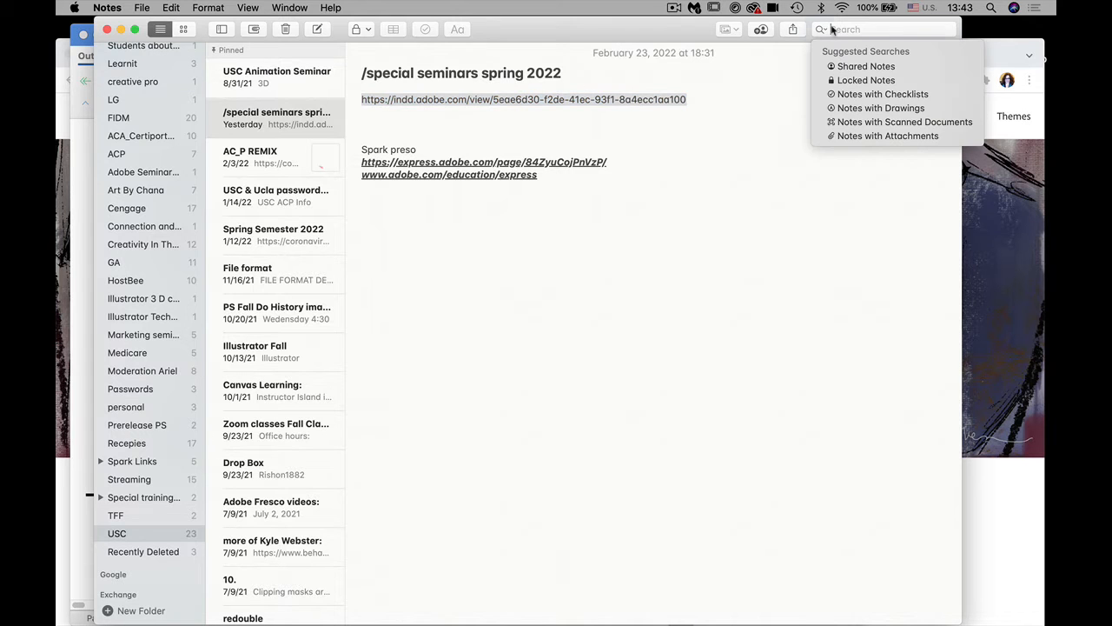
text(c)
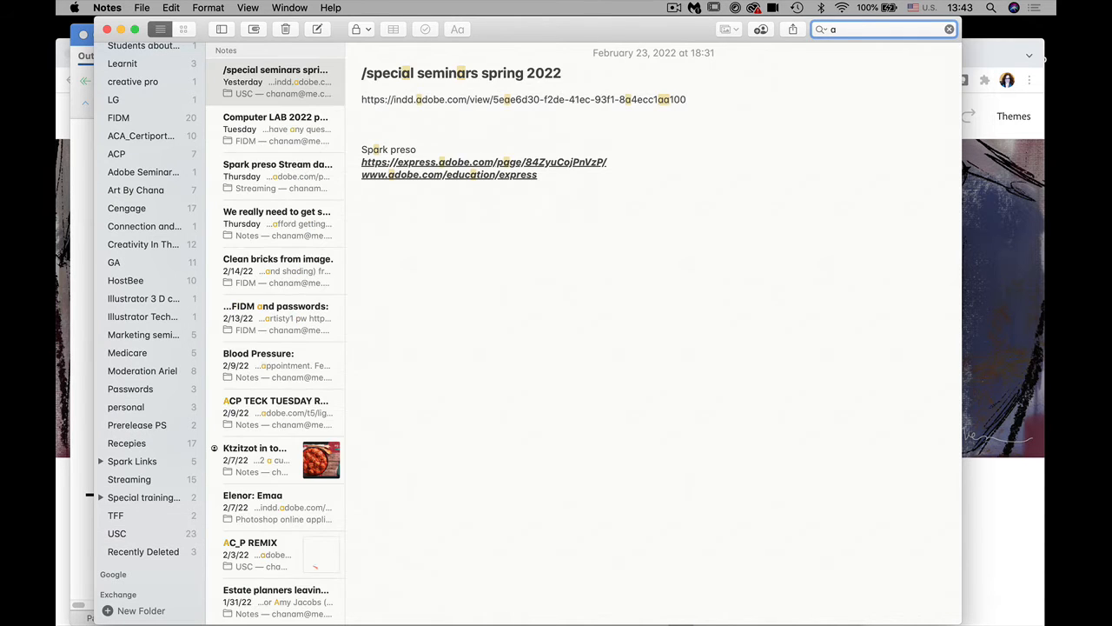
text(bout)
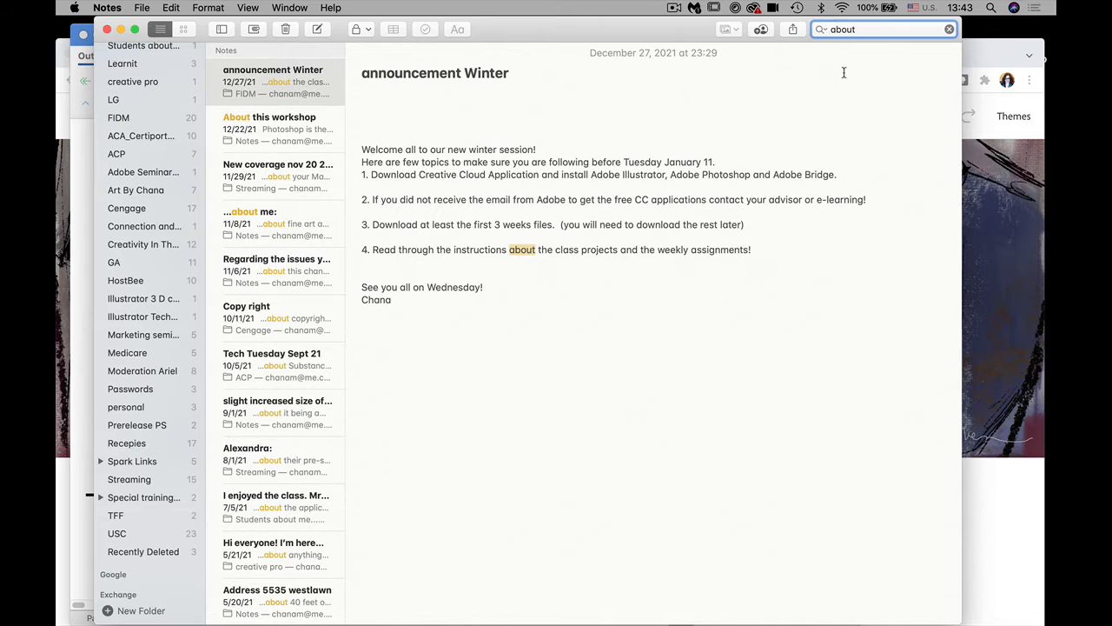
click(253, 129)
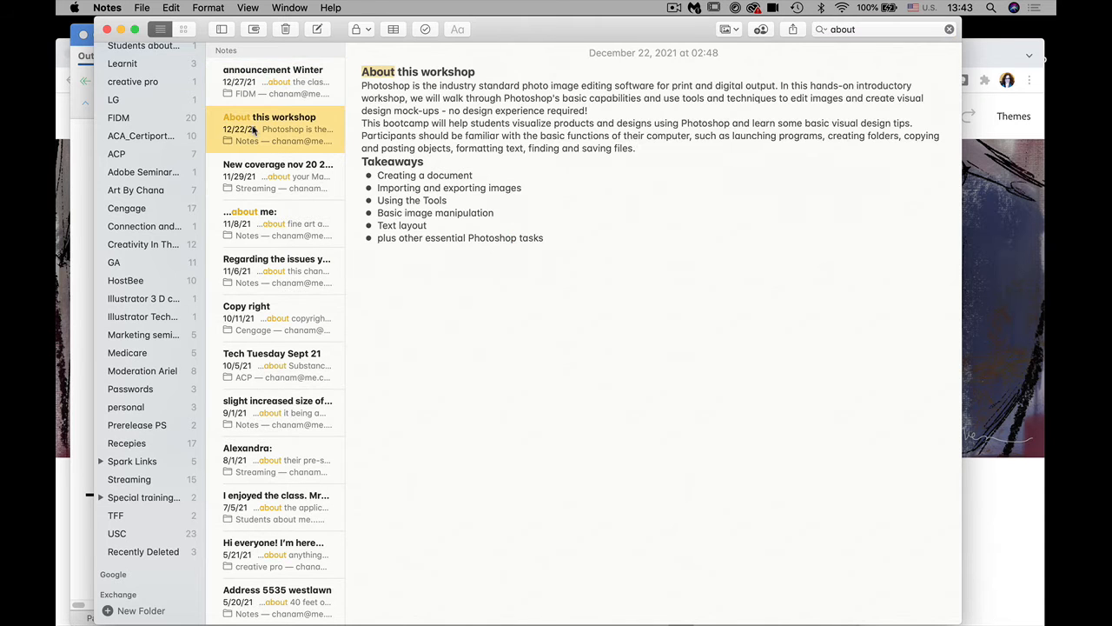
click(278, 187)
click(271, 228)
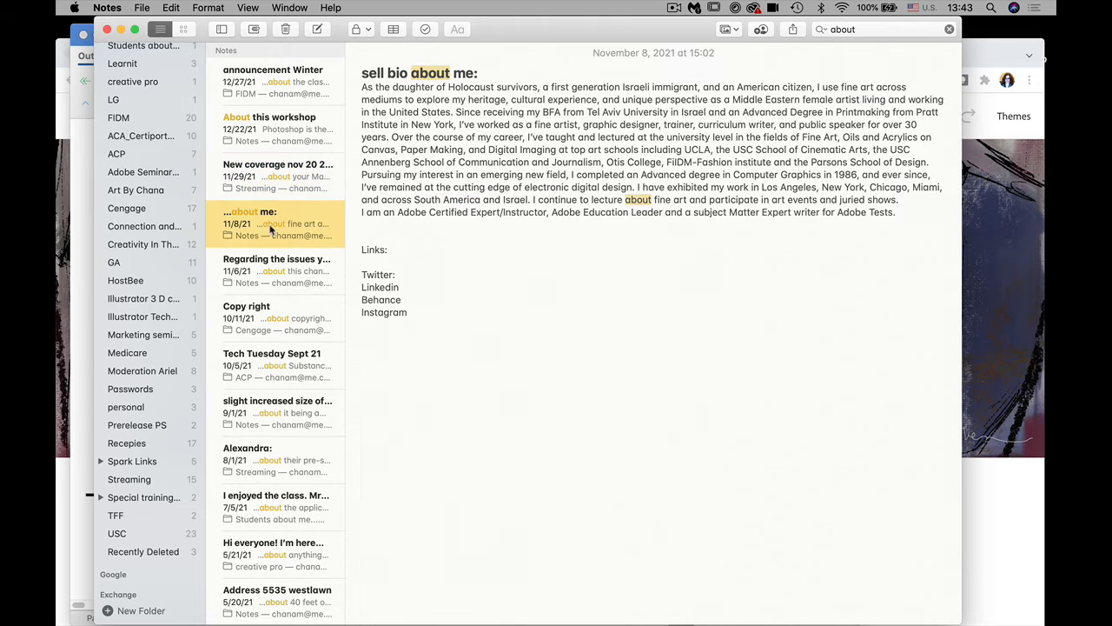
Step: Select the biography paragraphs in the note and return to the Chrome web page
click(597, 330)
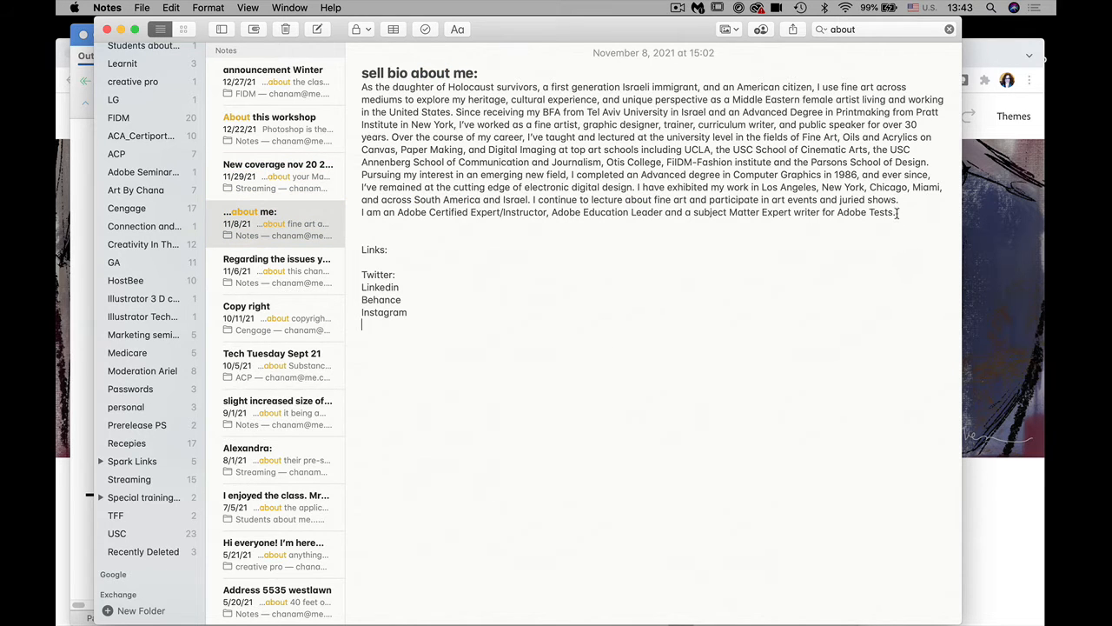
drag(898, 213, 357, 88)
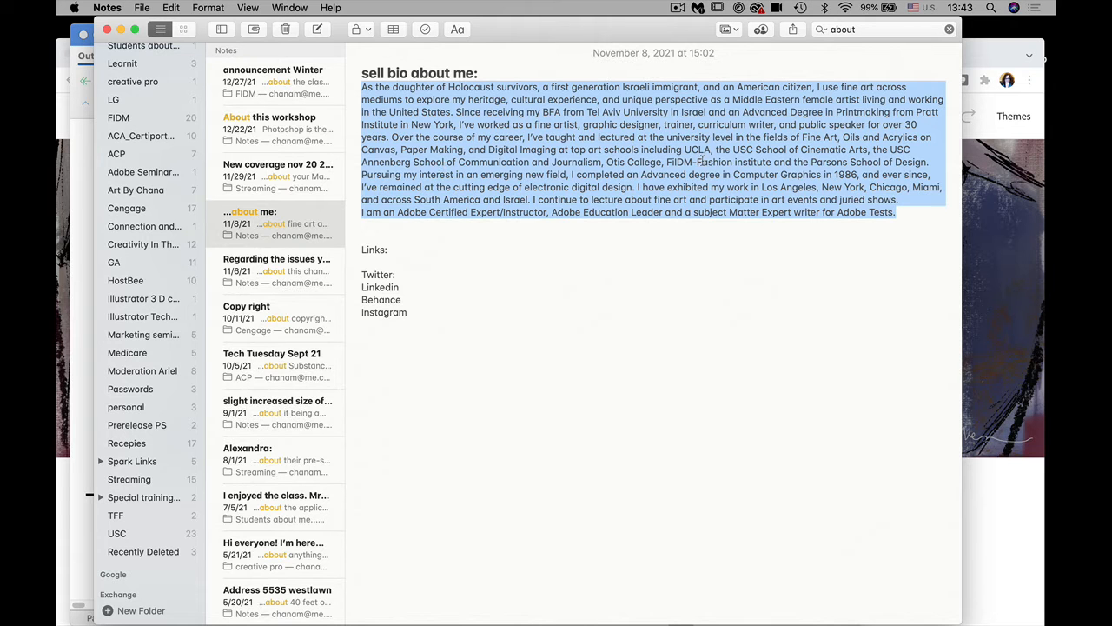
click(999, 273)
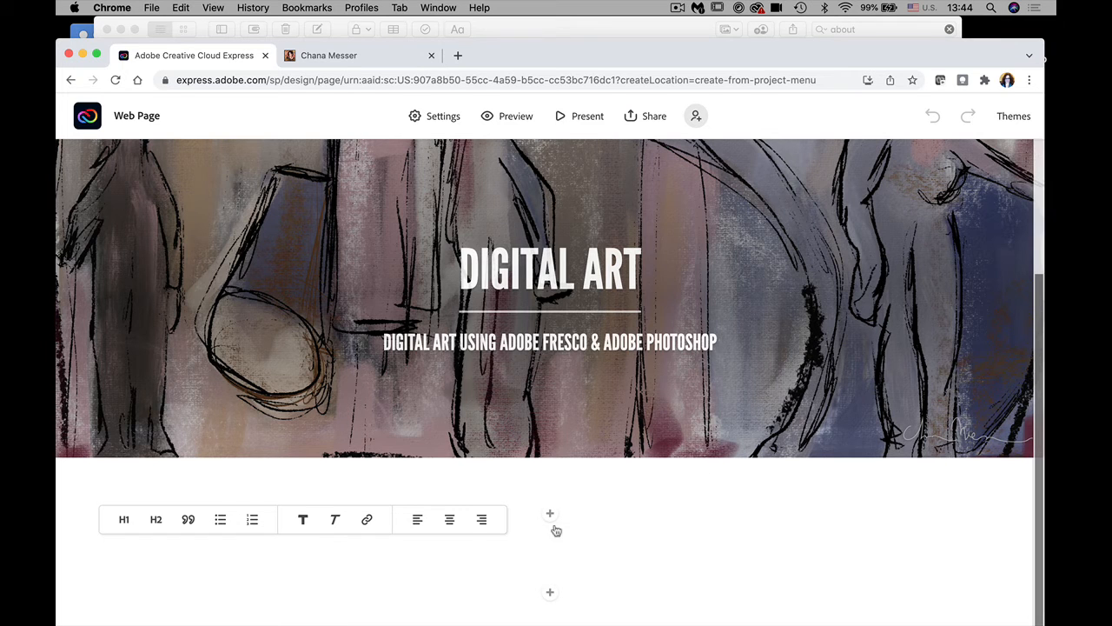
Step: Paste the biography and add a bold H1 'About me' heading above it
key(super+v)
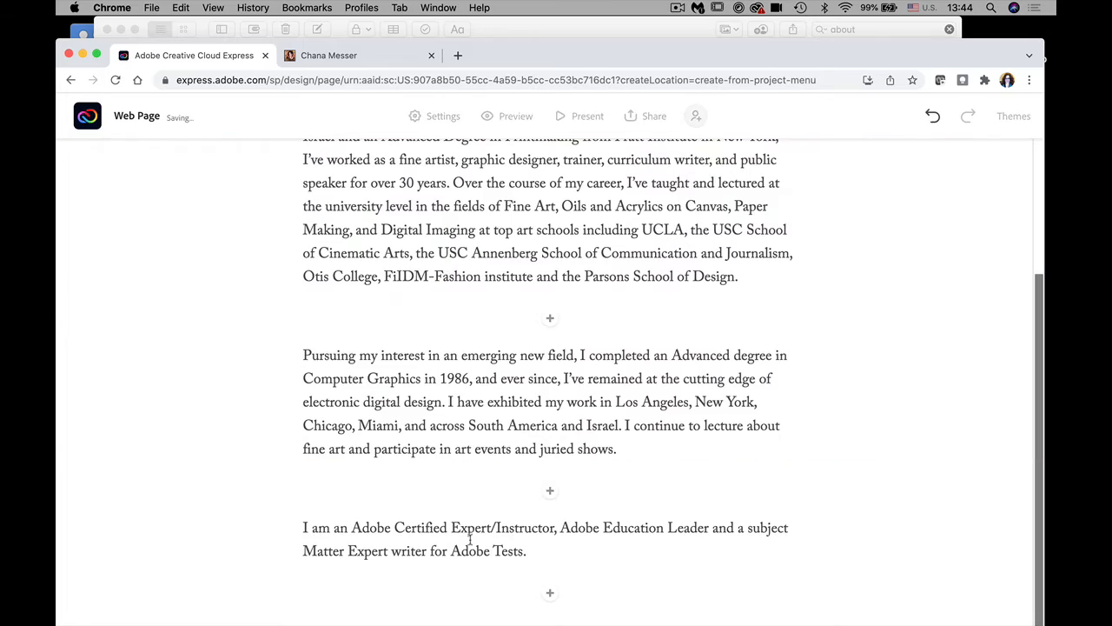
drag(1038, 342, 1039, 279)
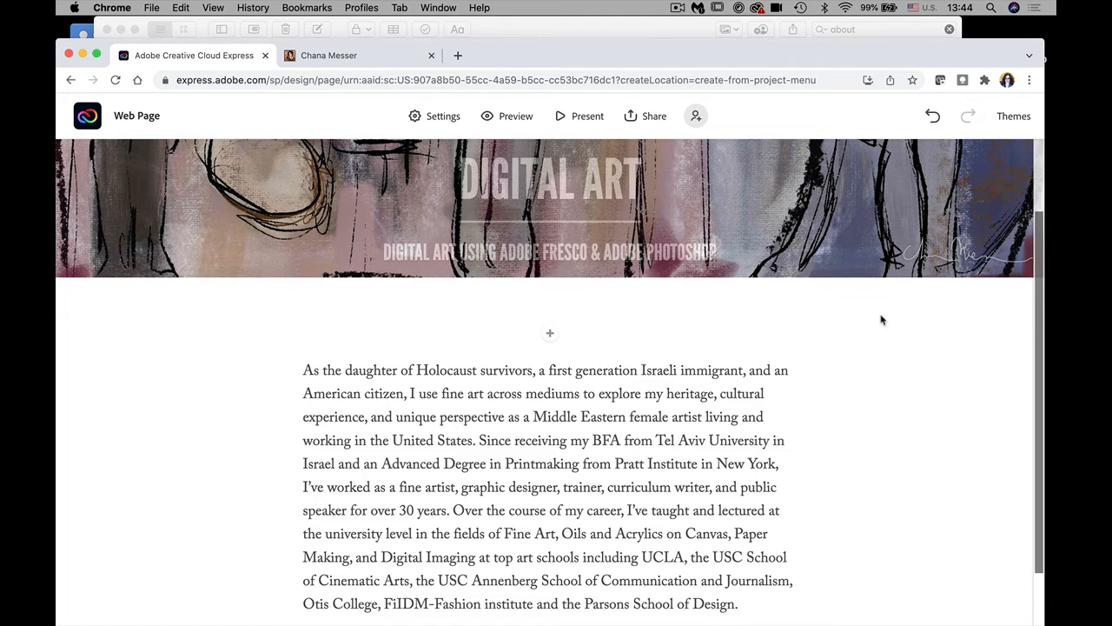
click(551, 336)
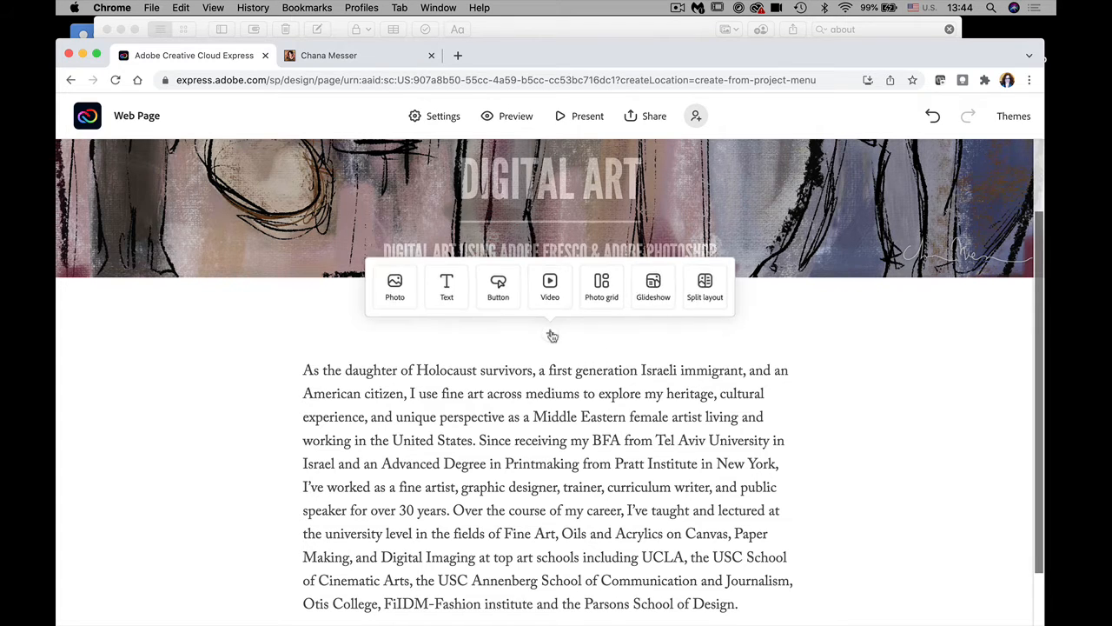
click(449, 291)
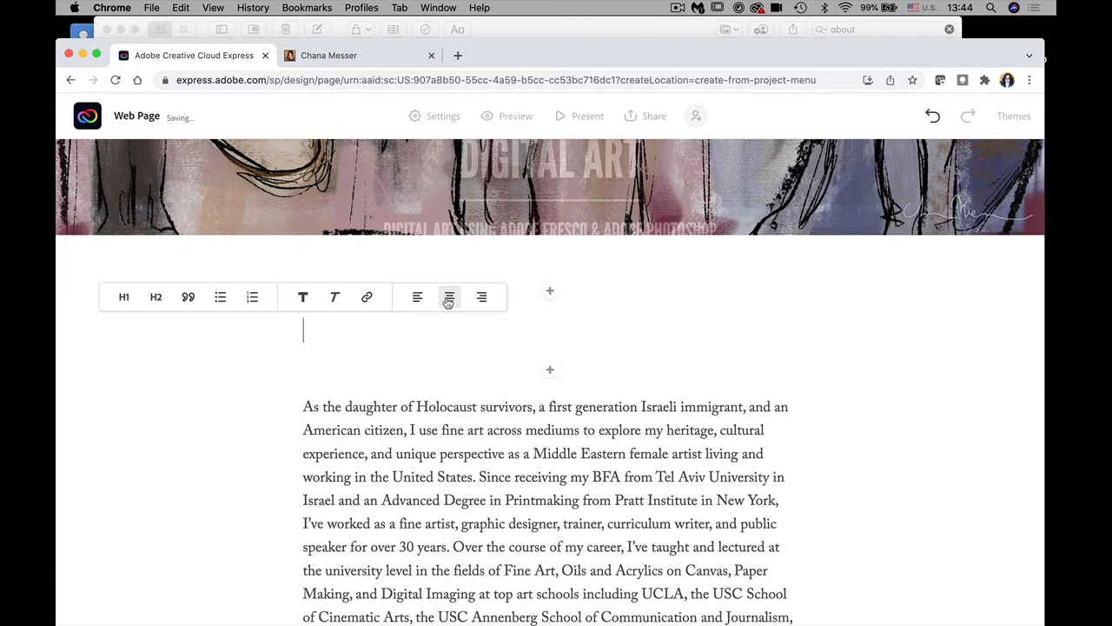
text(Abo)
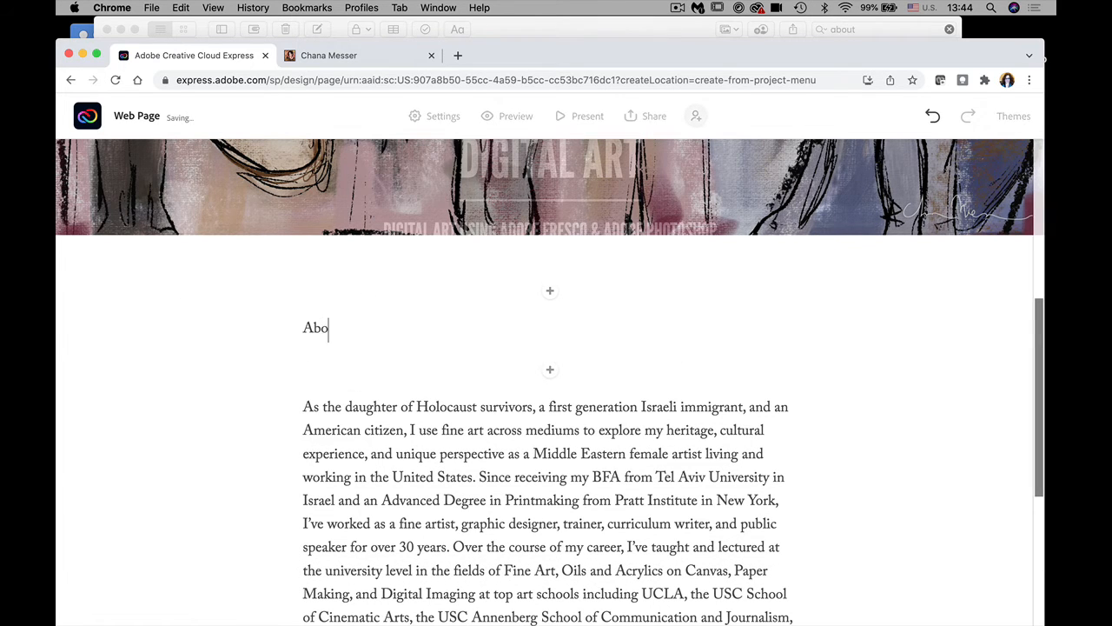
text(ut me)
drag(367, 333, 300, 330)
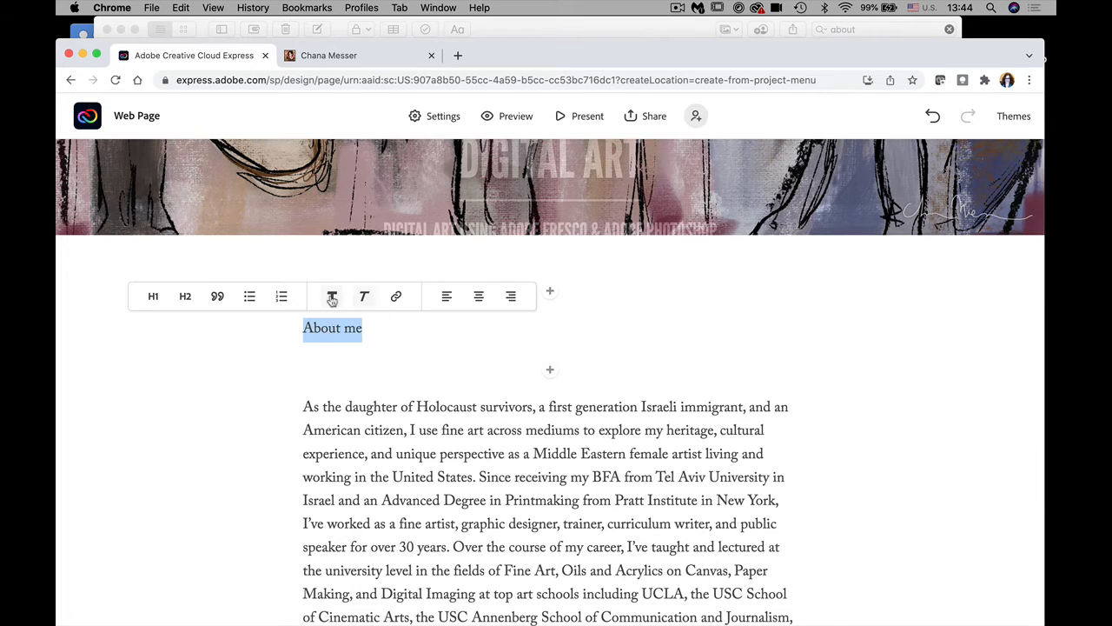
click(332, 297)
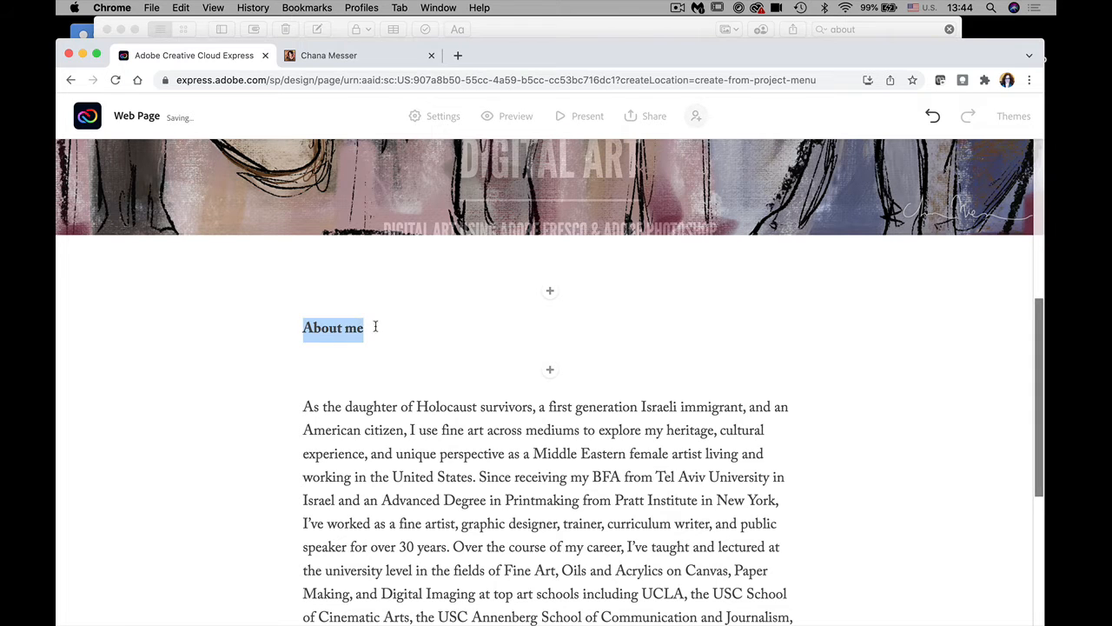
drag(376, 326, 281, 333)
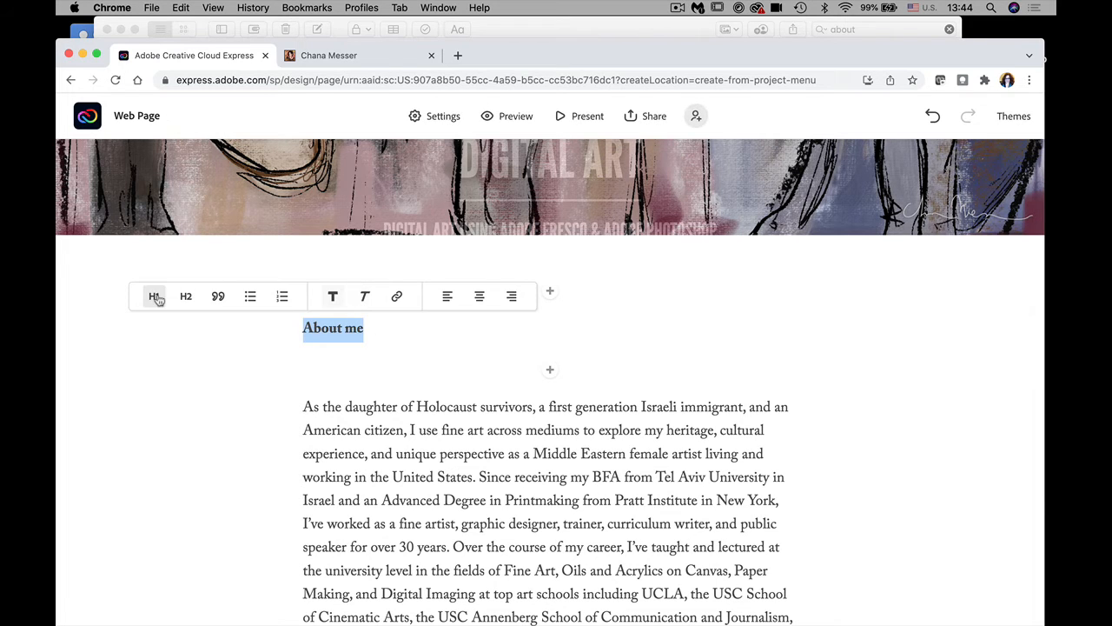
click(156, 297)
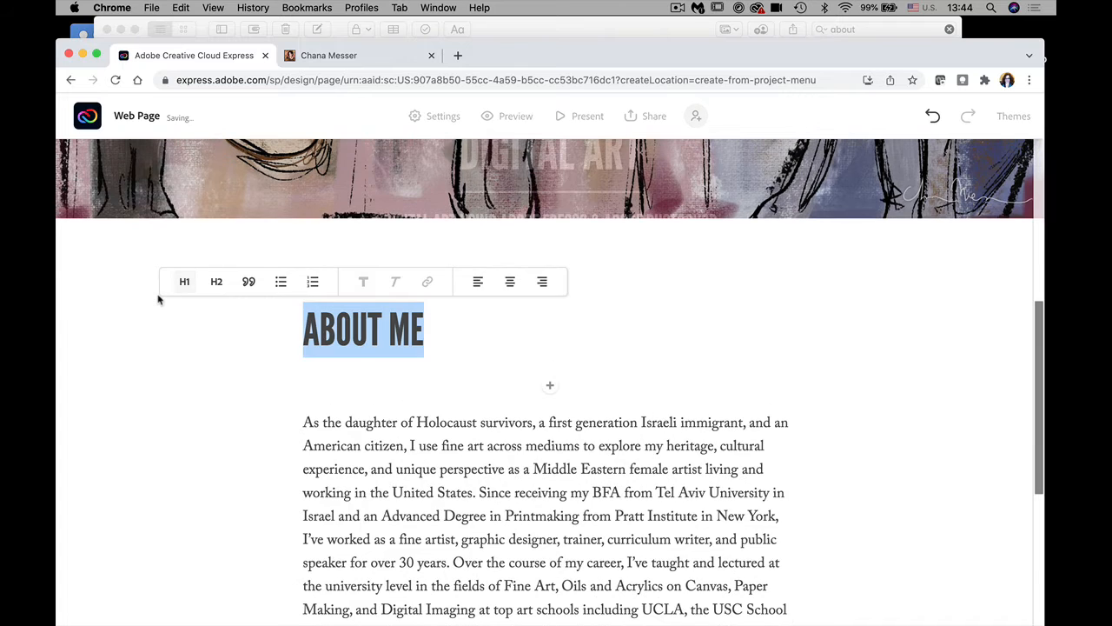
Step: Change the 'About me' heading to H2 and centre-align it above the bio
click(217, 283)
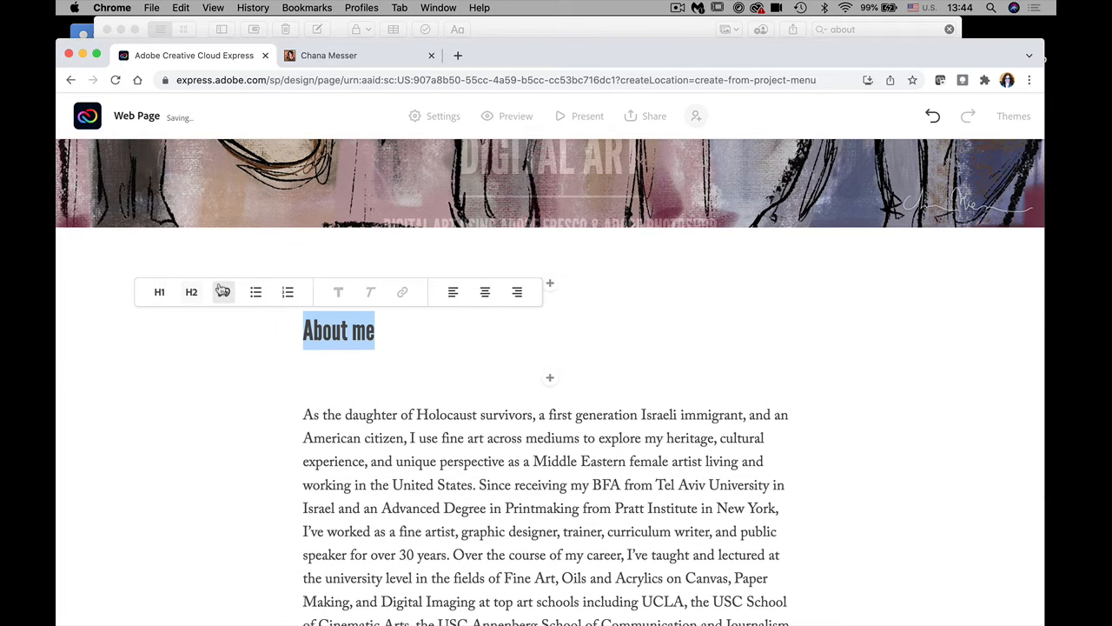
click(163, 292)
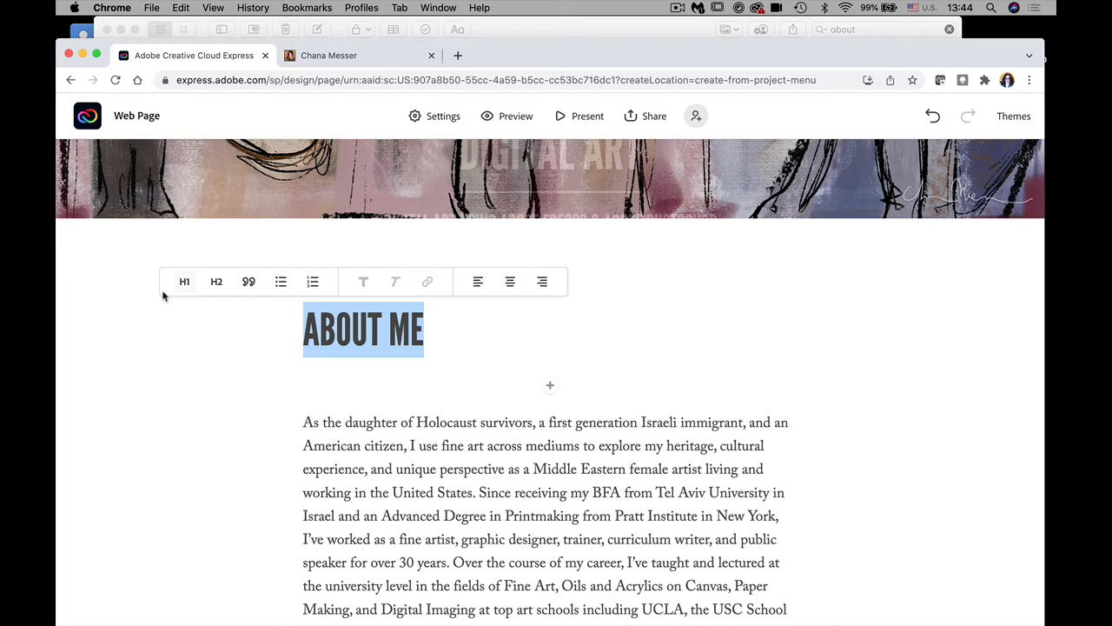
click(217, 282)
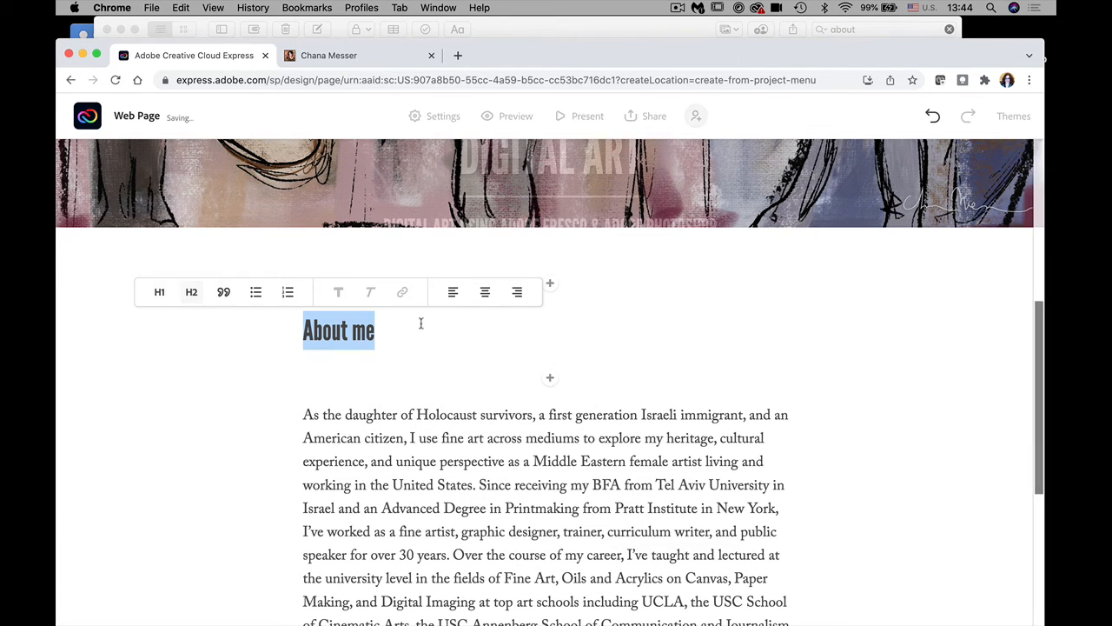
click(487, 295)
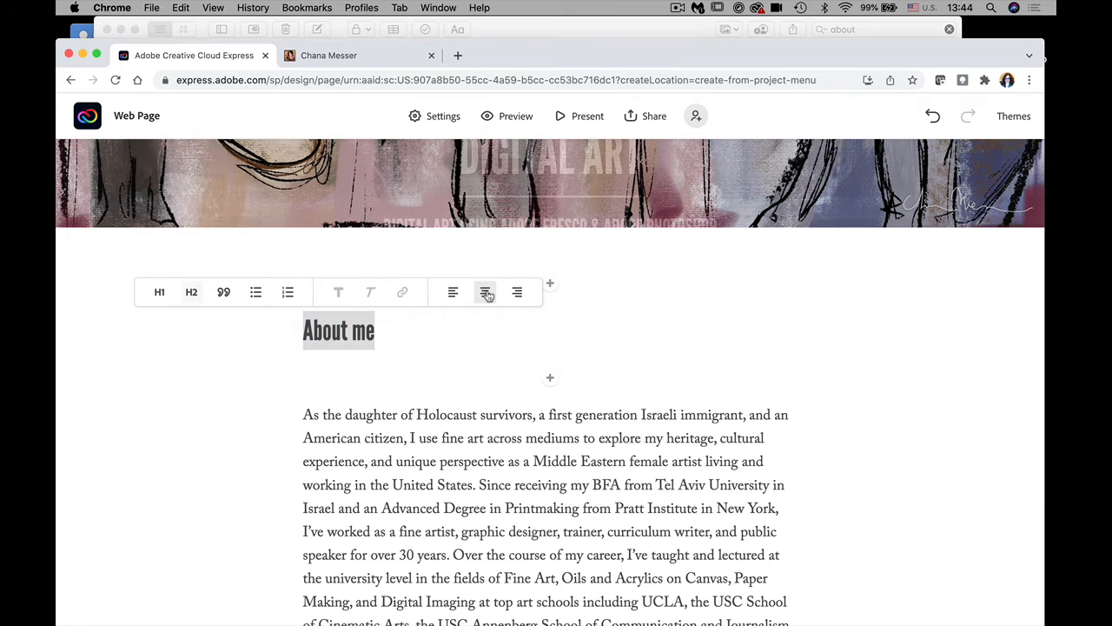
click(641, 359)
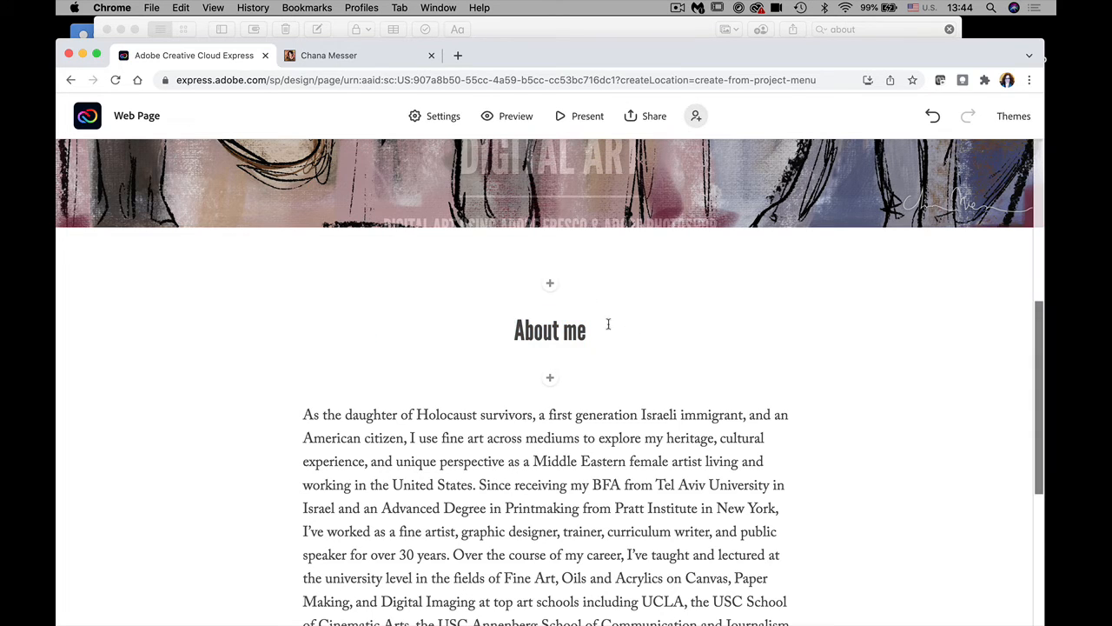
drag(1036, 380, 1039, 530)
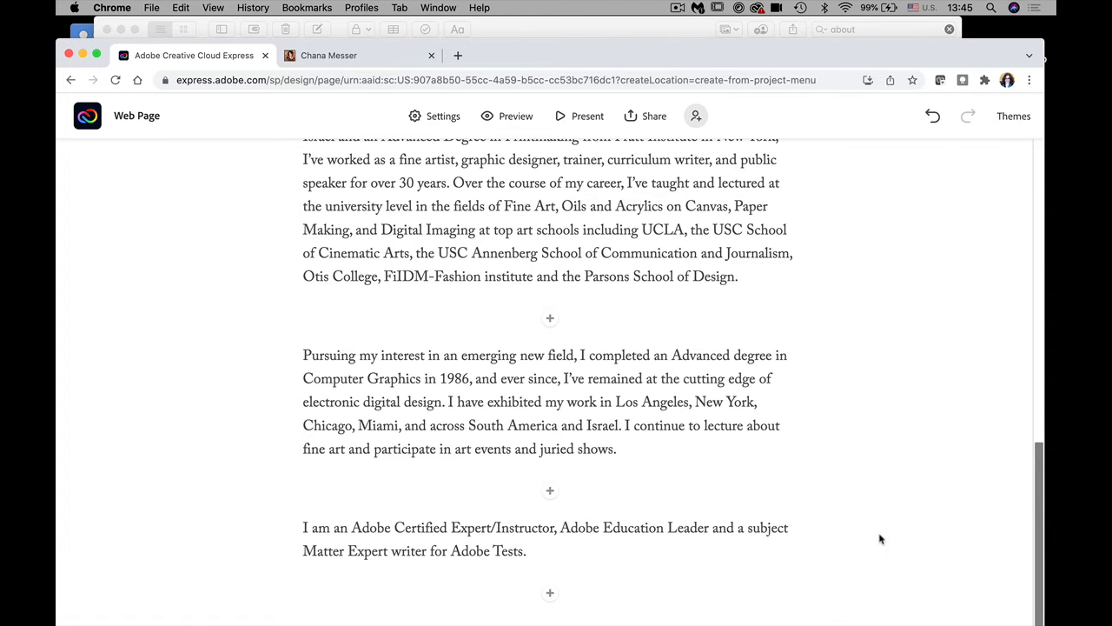
drag(1040, 504, 1015, 396)
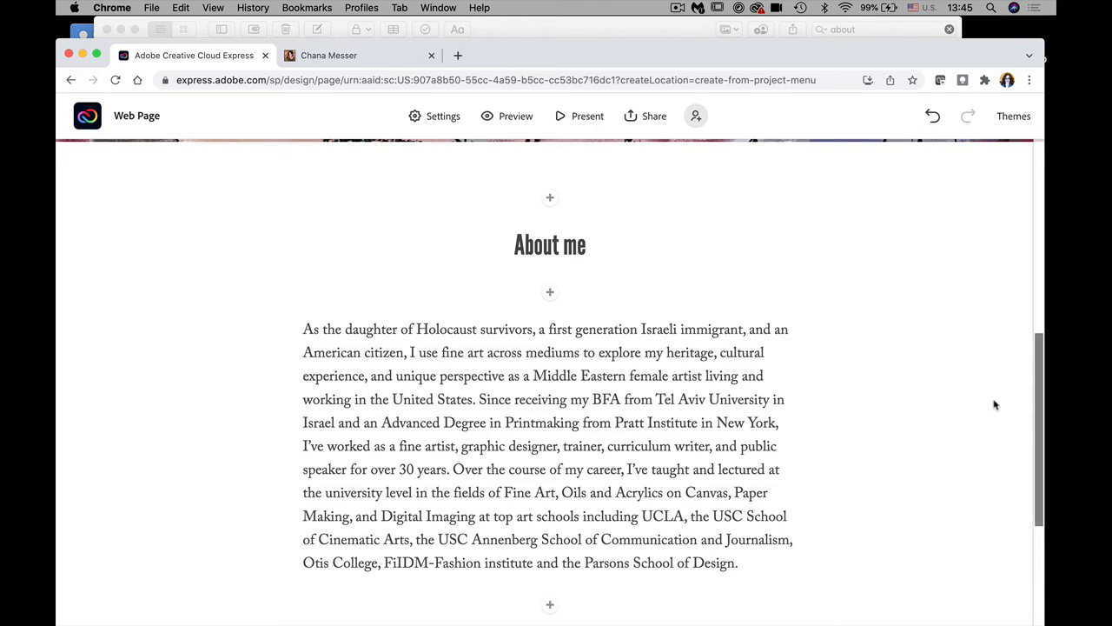
Step: Add a Photo block under About me and start an upload from the computer
click(550, 292)
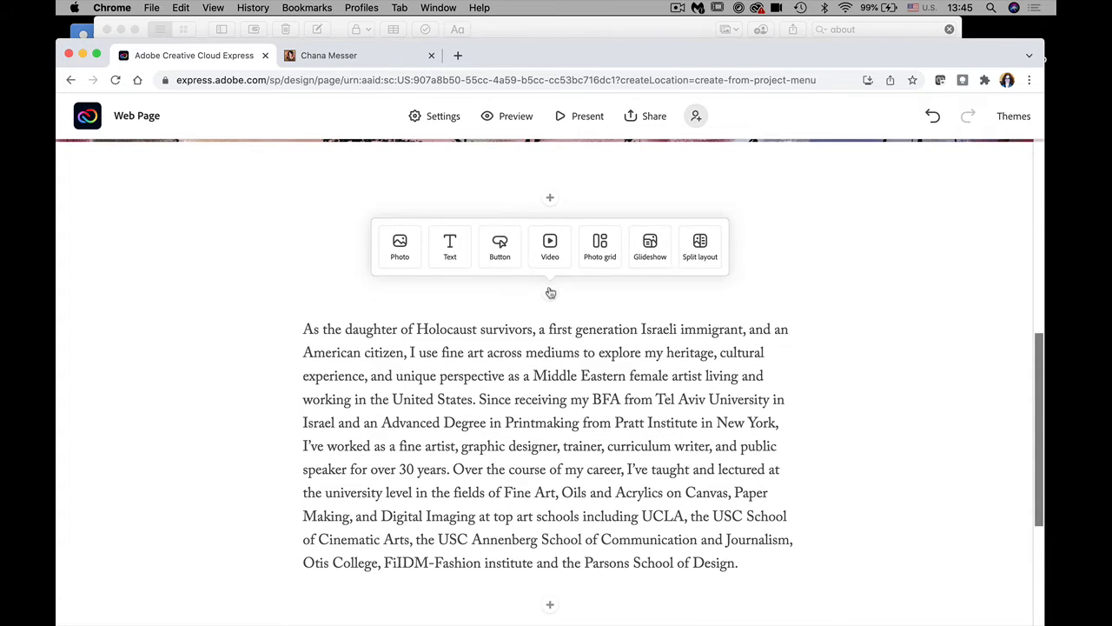
click(401, 247)
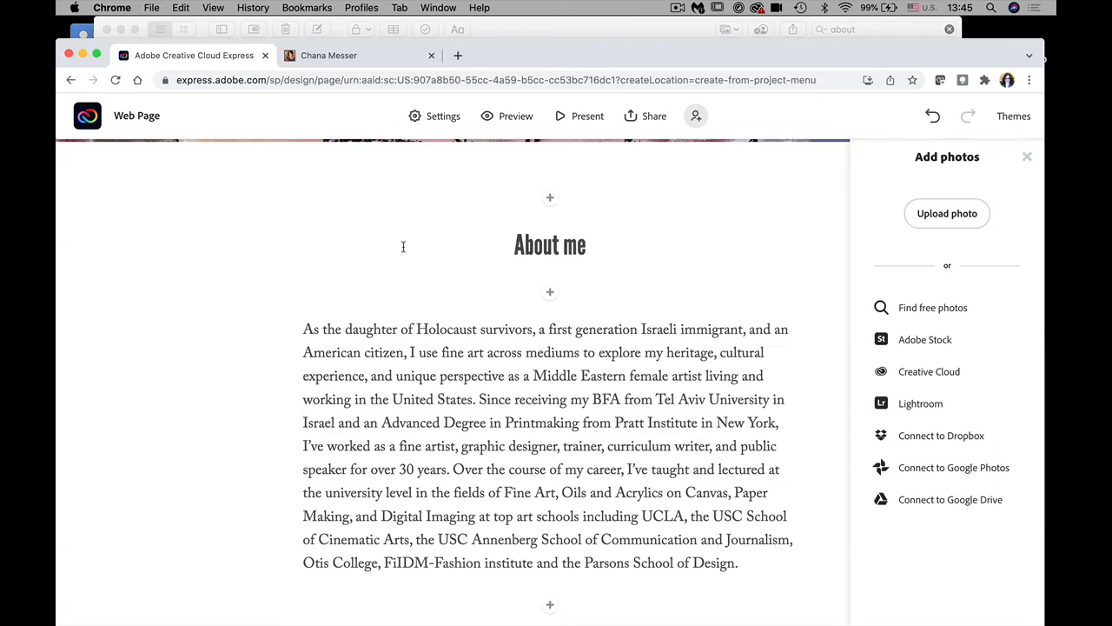
click(930, 216)
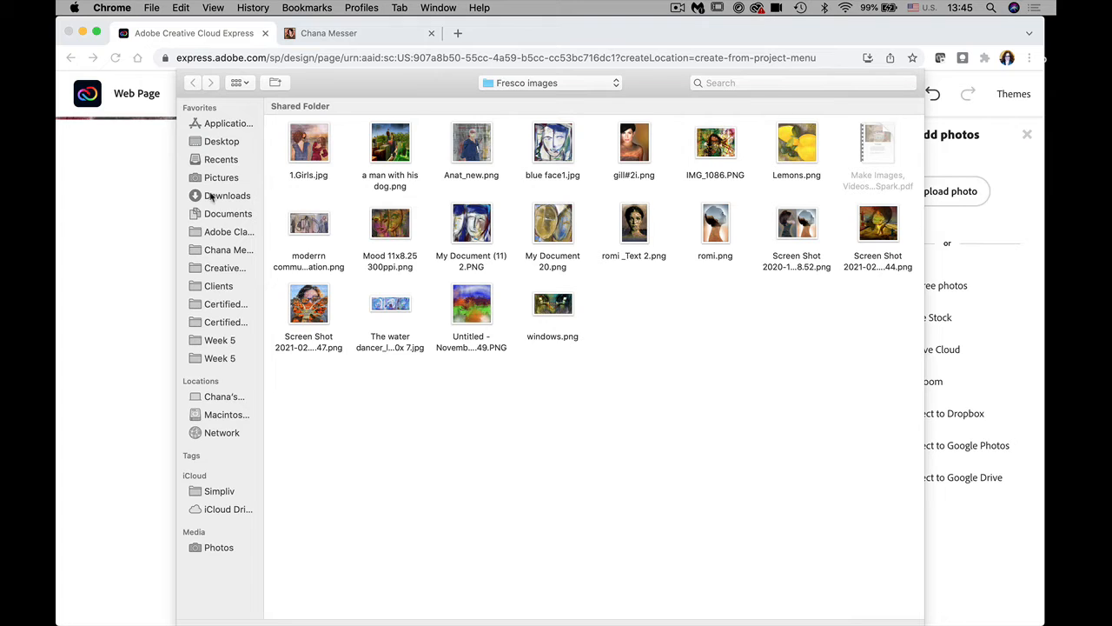
Step: Look through the Desktop, Pictures (images, Zazzel), Documents and Clients folders for a photo
click(223, 143)
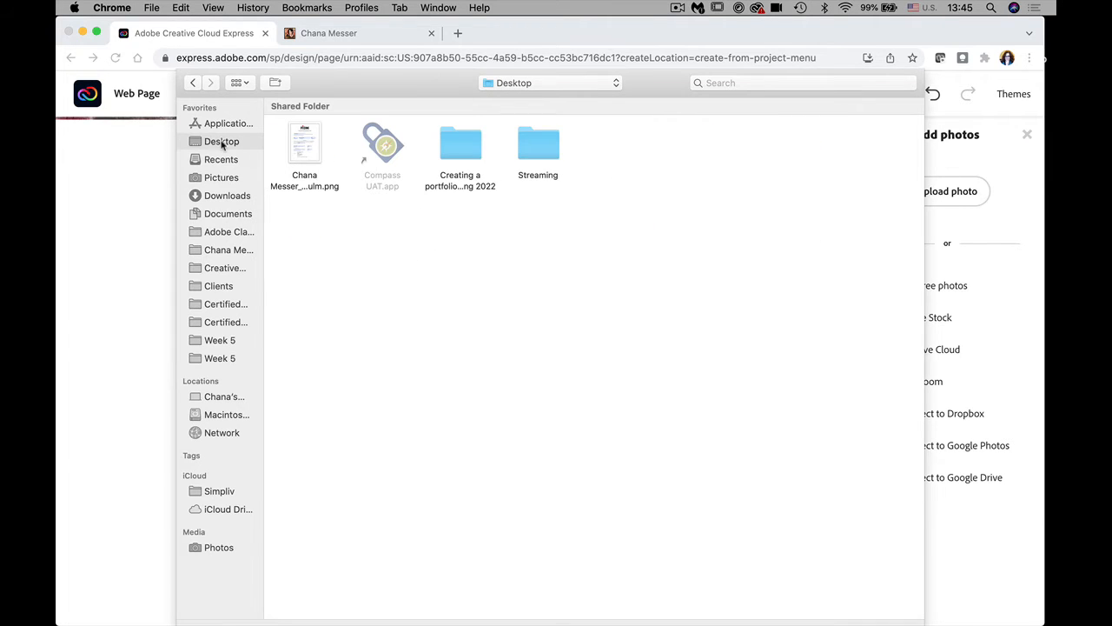
click(225, 179)
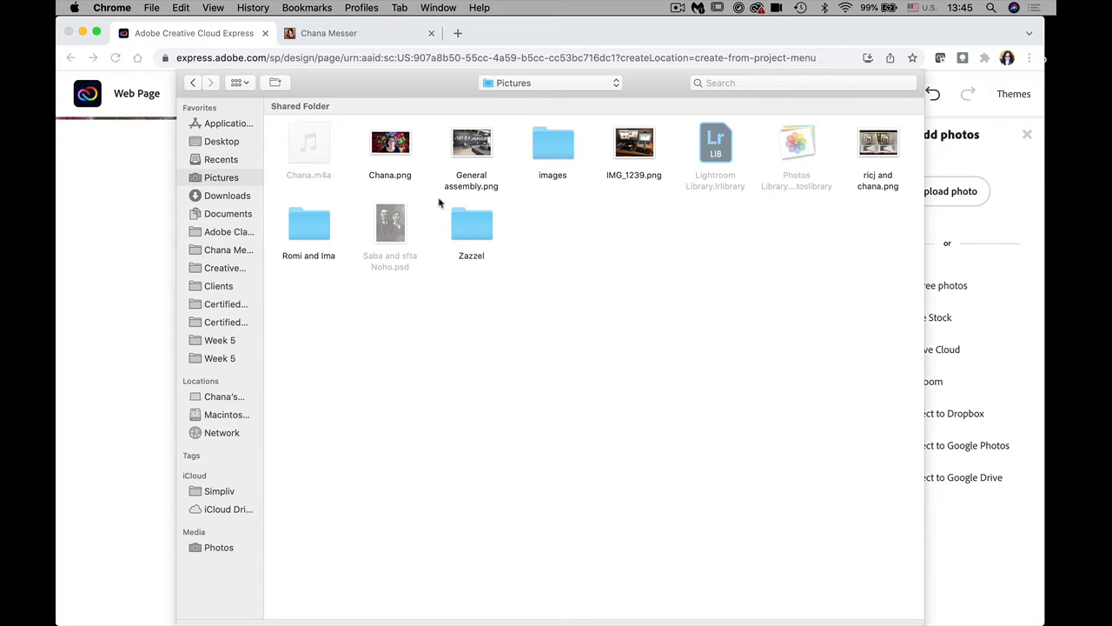
double_click(554, 145)
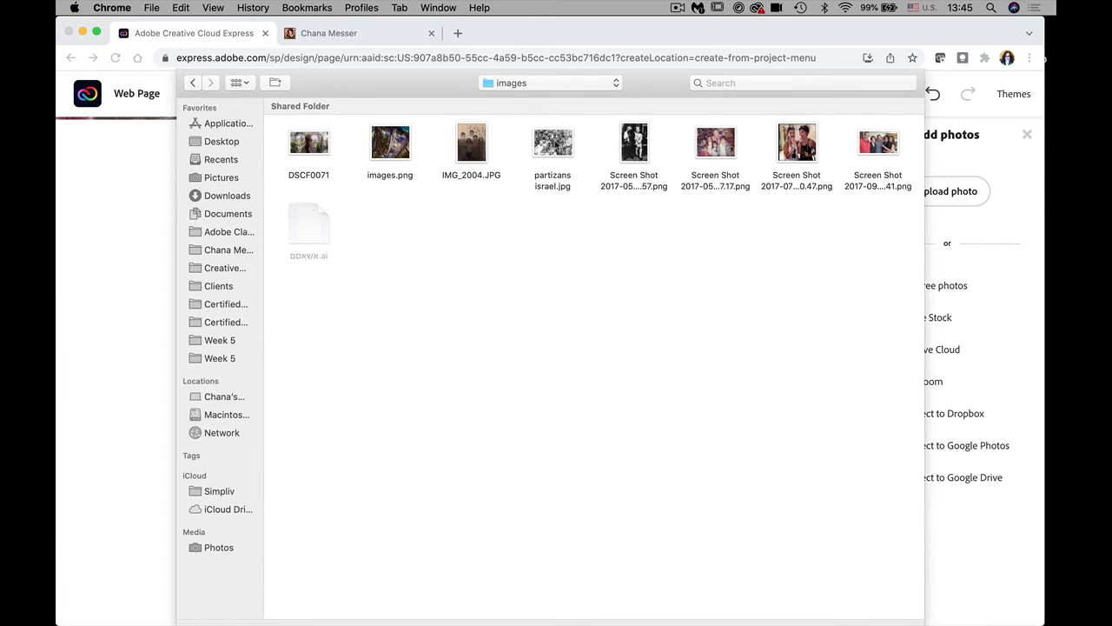
click(195, 82)
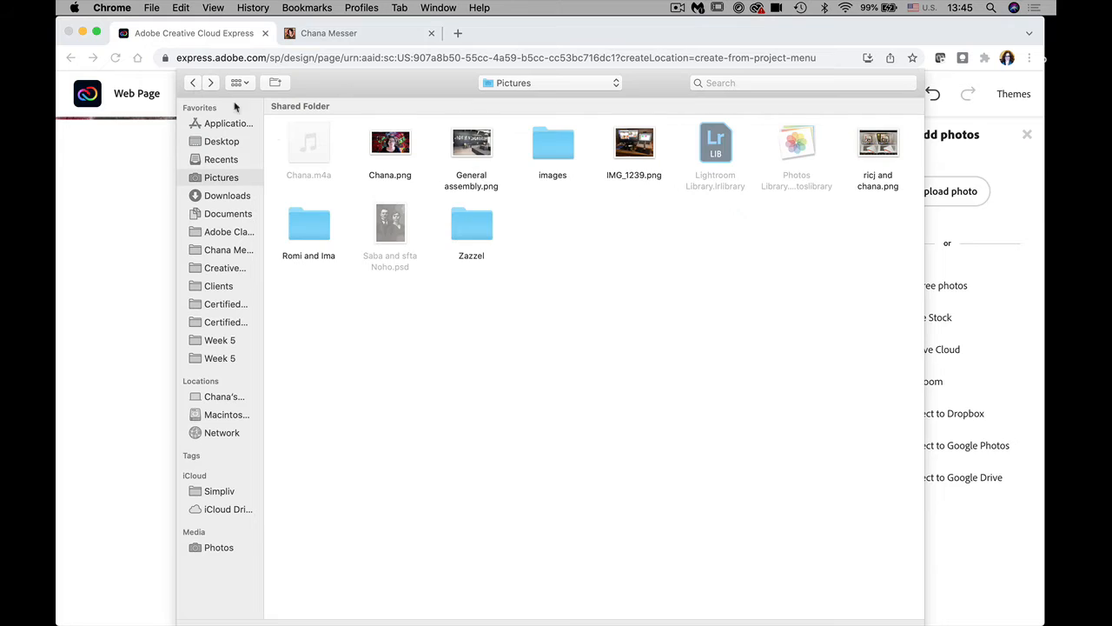
double_click(472, 228)
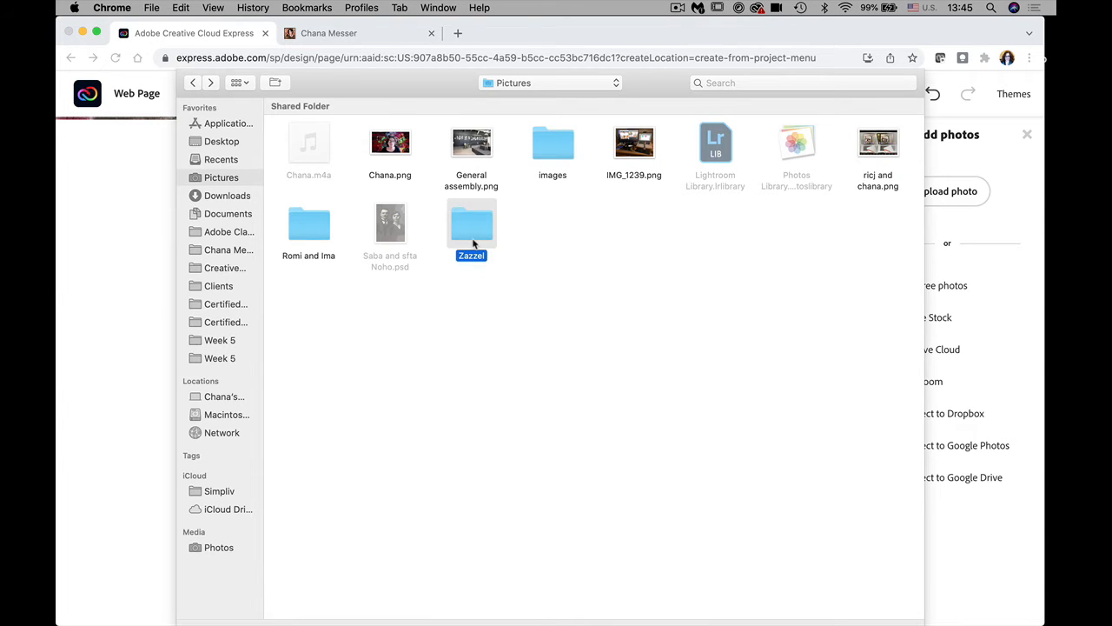
click(197, 82)
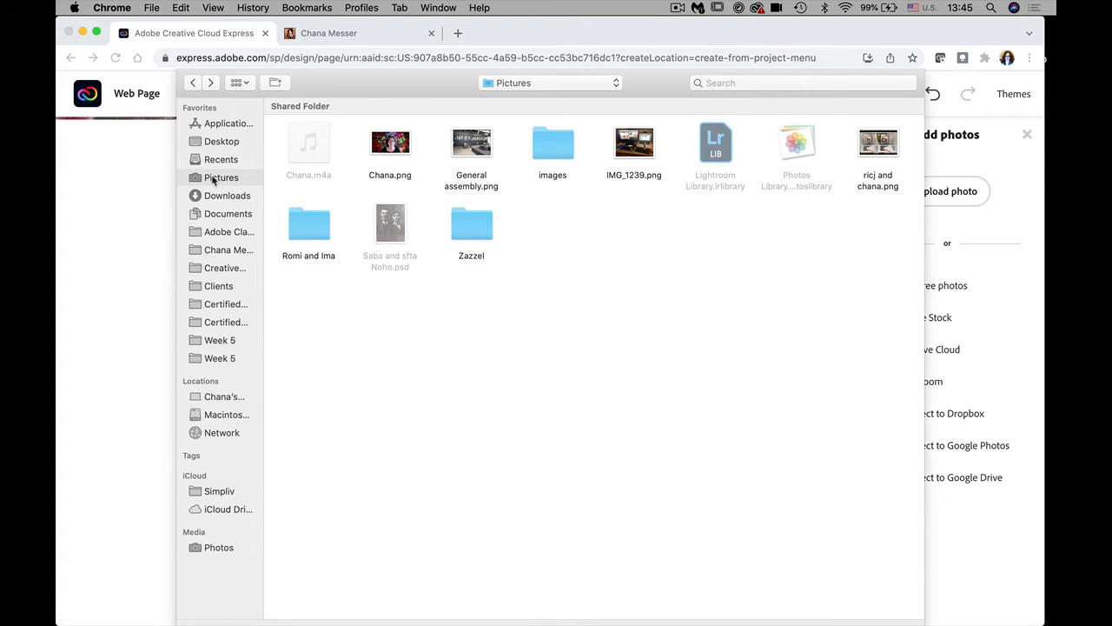
click(224, 213)
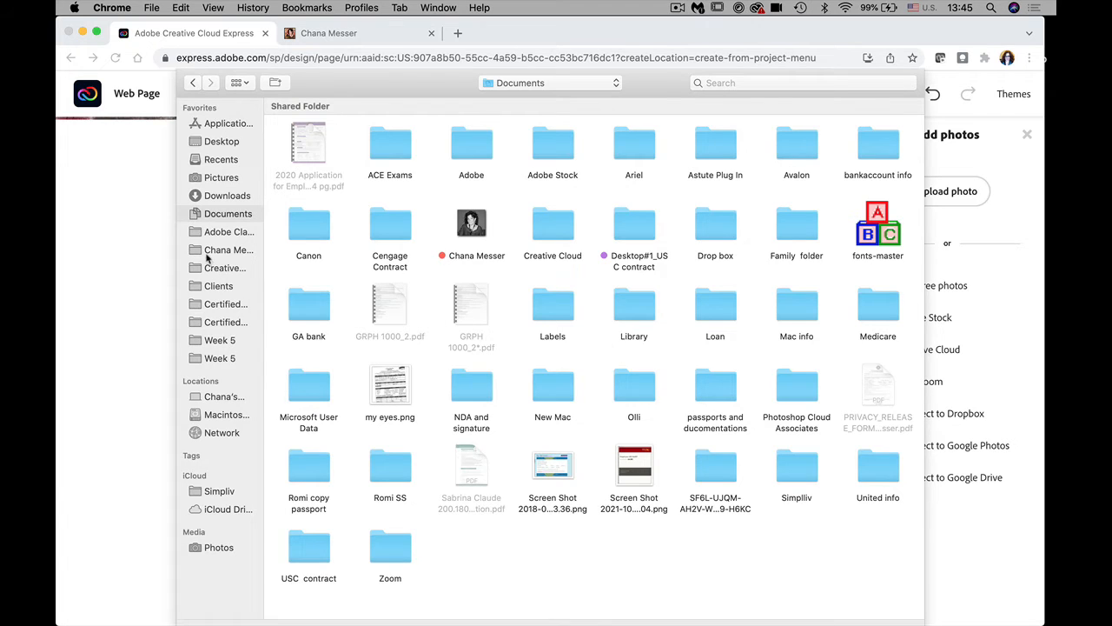
click(219, 283)
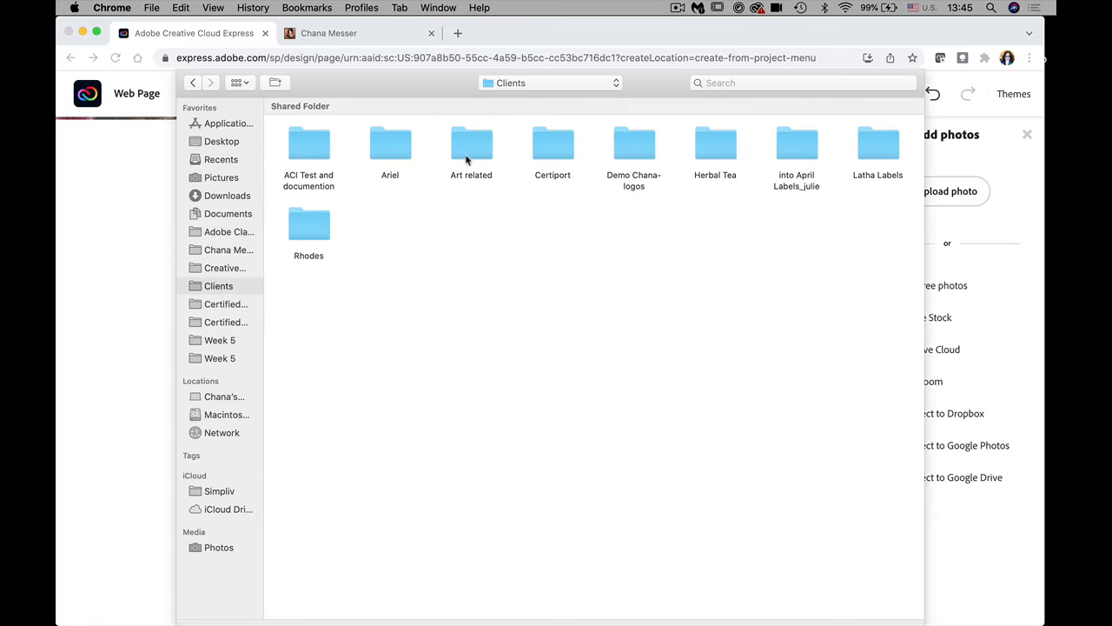
double_click(634, 147)
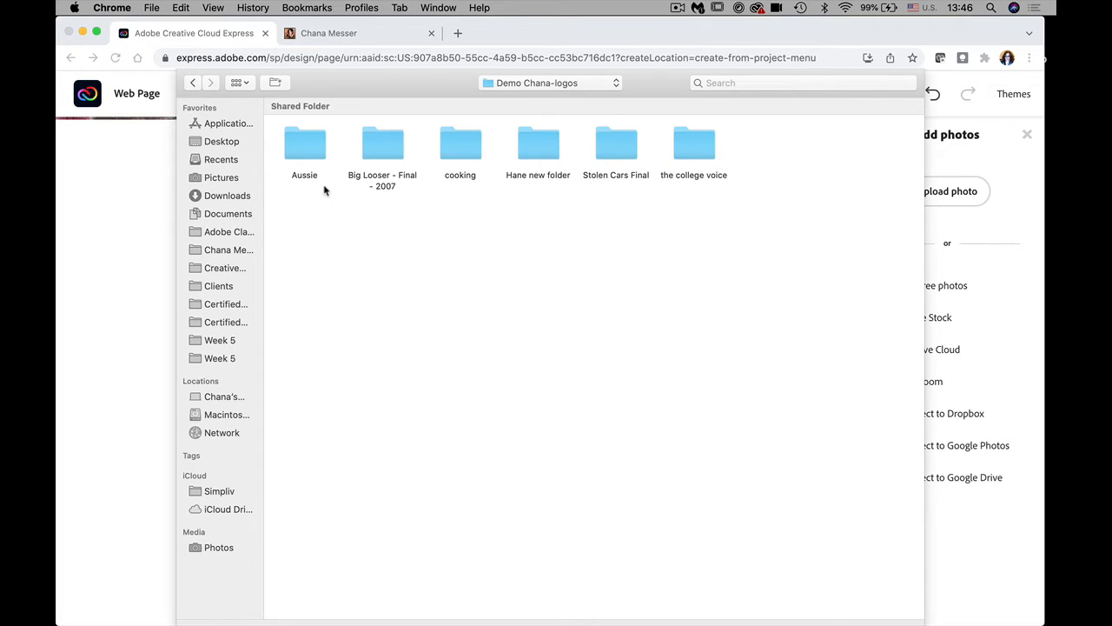
Step: Check the Adobe Classes subfolders on the Desktop, then go to the home folder
click(218, 144)
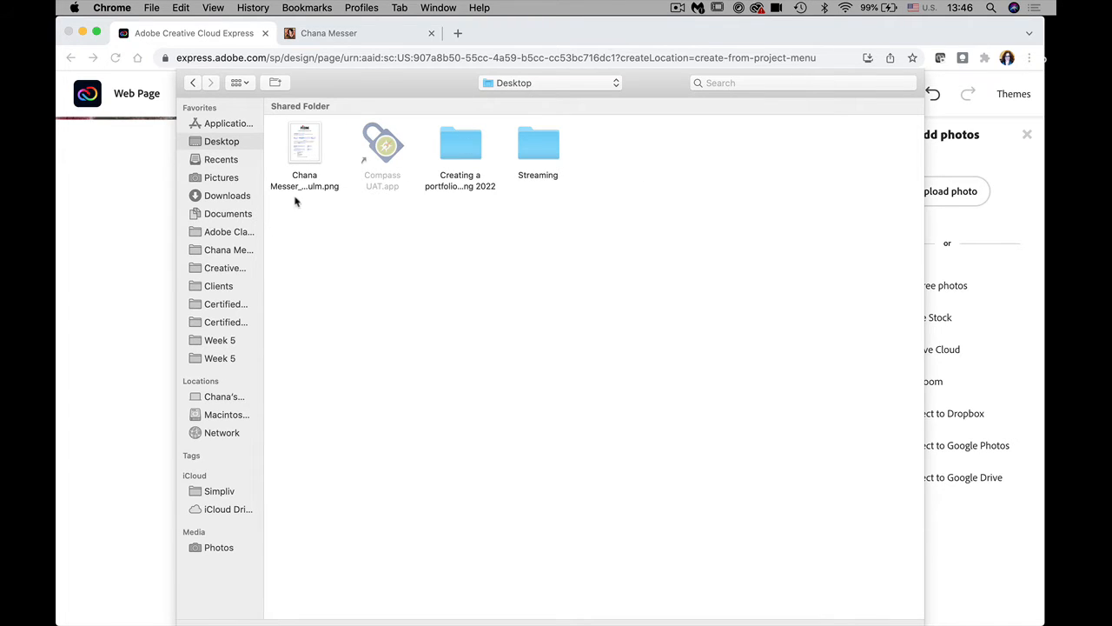
click(224, 232)
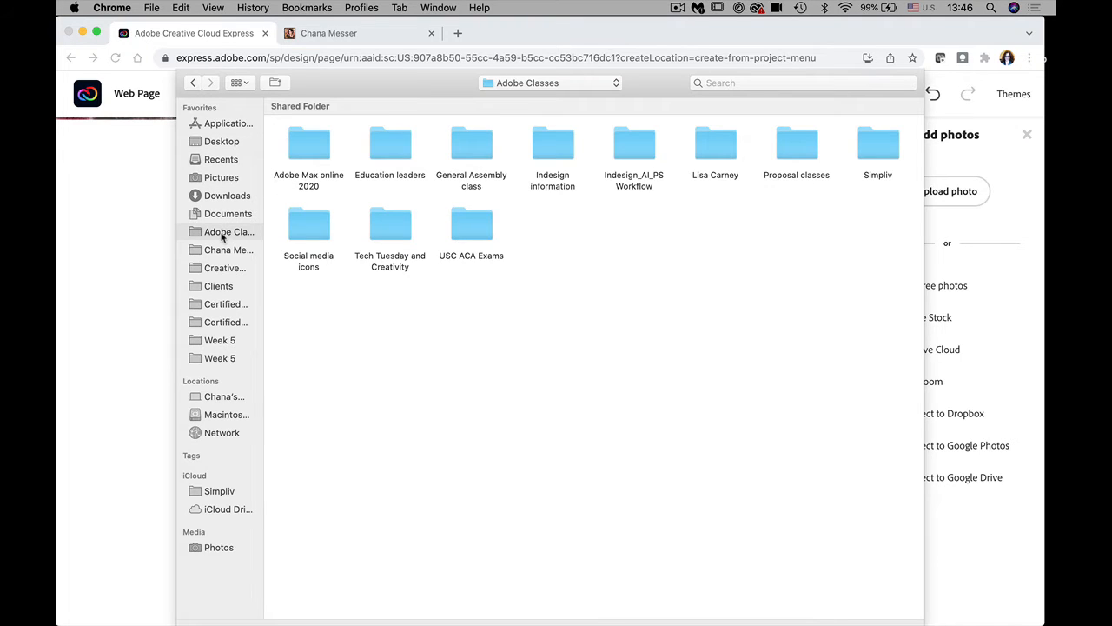
double_click(461, 222)
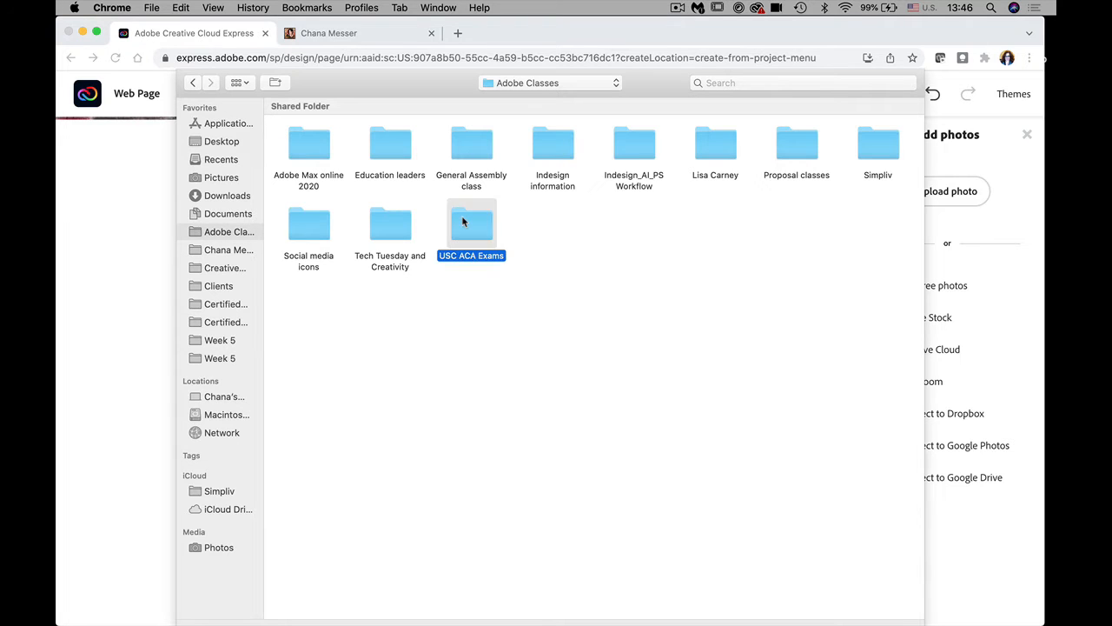
click(195, 83)
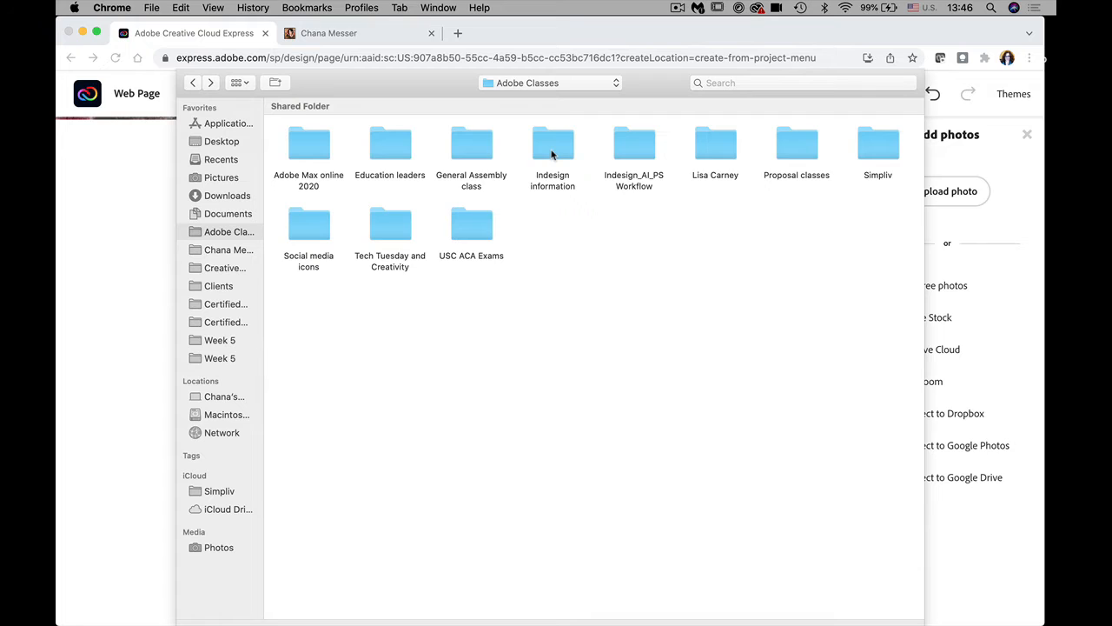
double_click(383, 151)
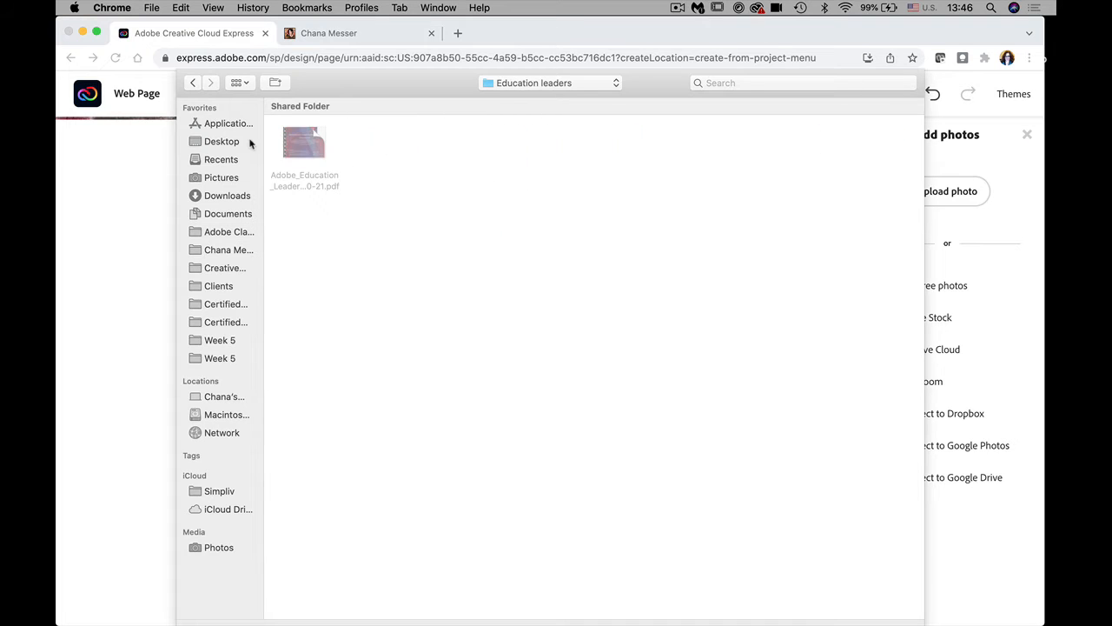
click(193, 83)
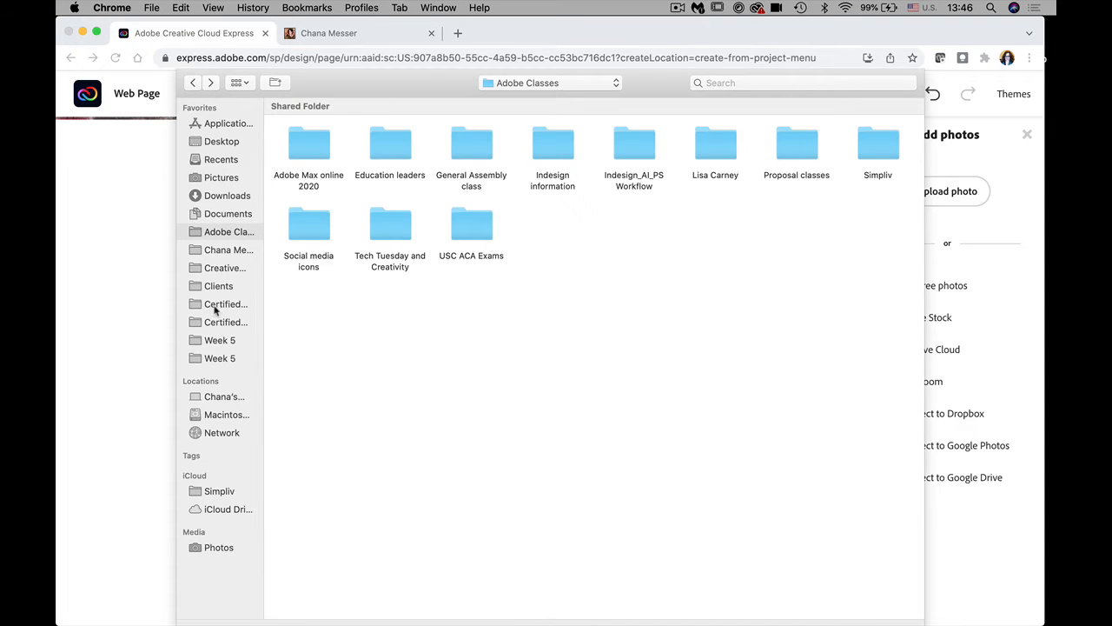
click(224, 251)
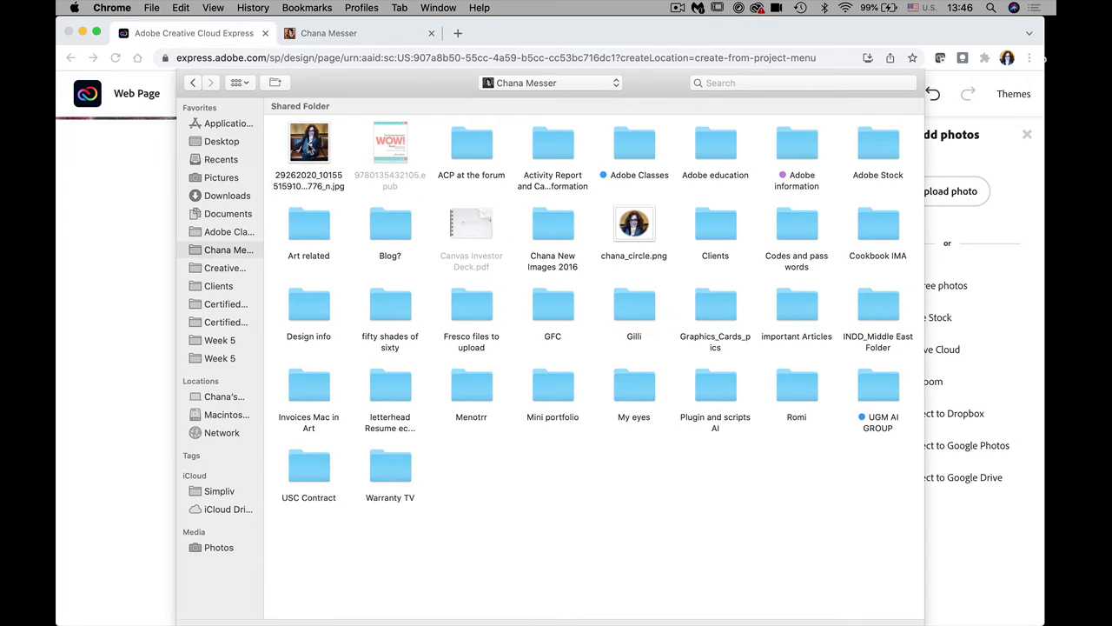
Step: Upload the small JPG of the artist at a laptop from Graphics_Cards_pics' portraits folder
click(310, 144)
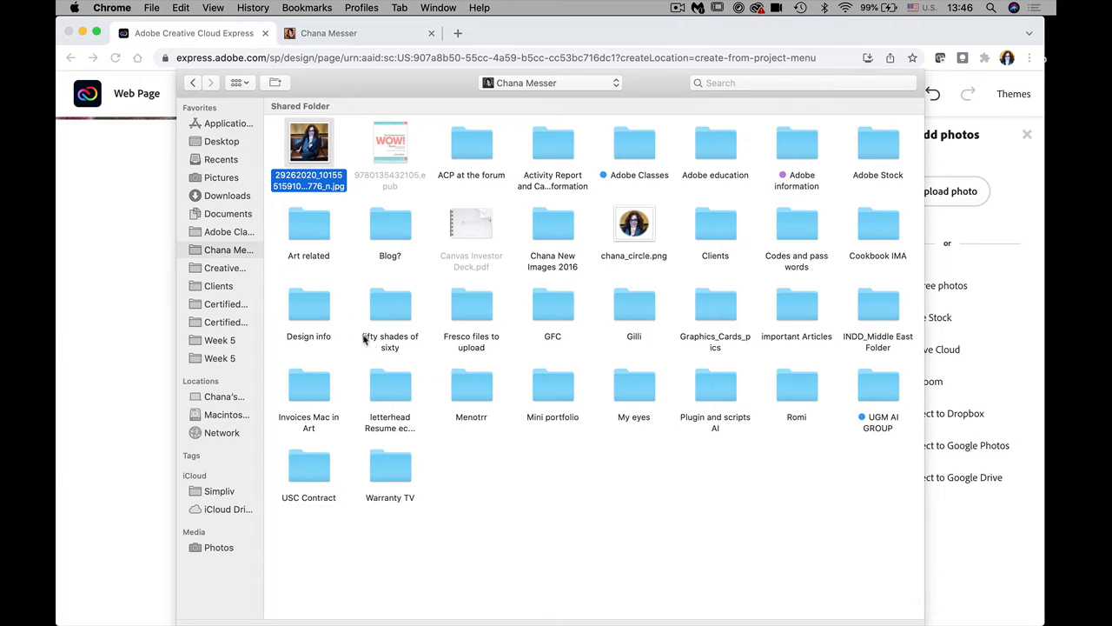
double_click(713, 312)
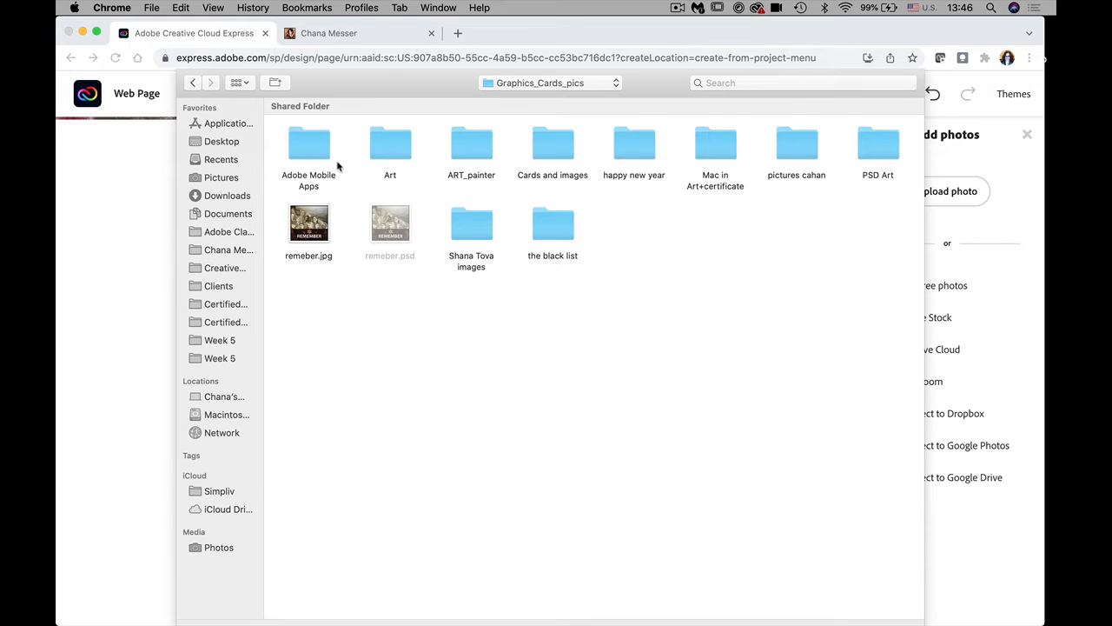
click(802, 154)
double_click(803, 154)
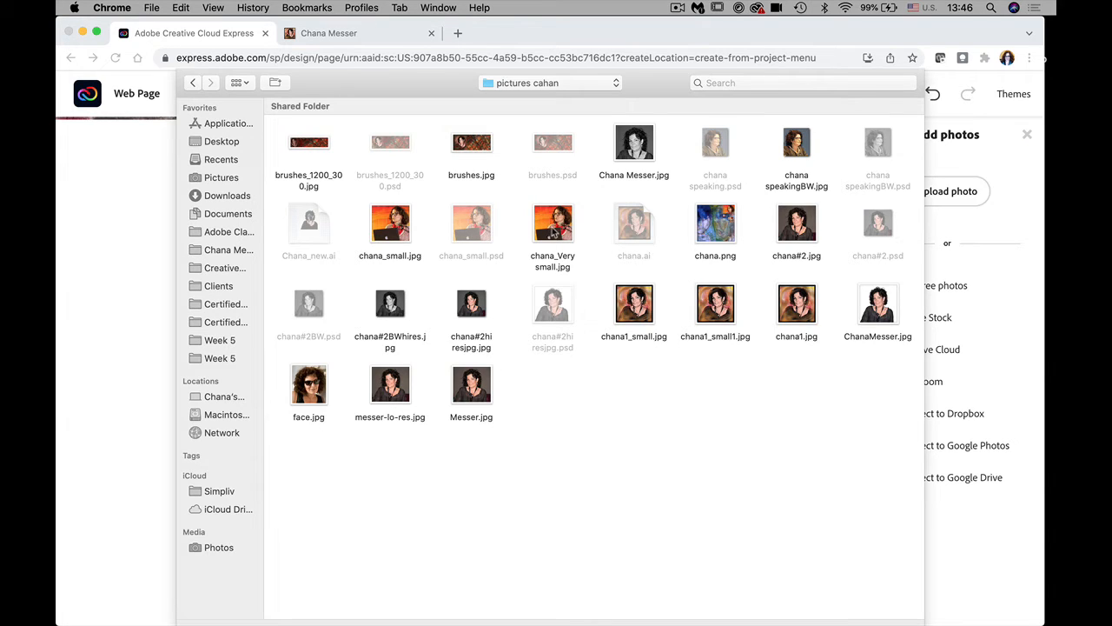
click(553, 224)
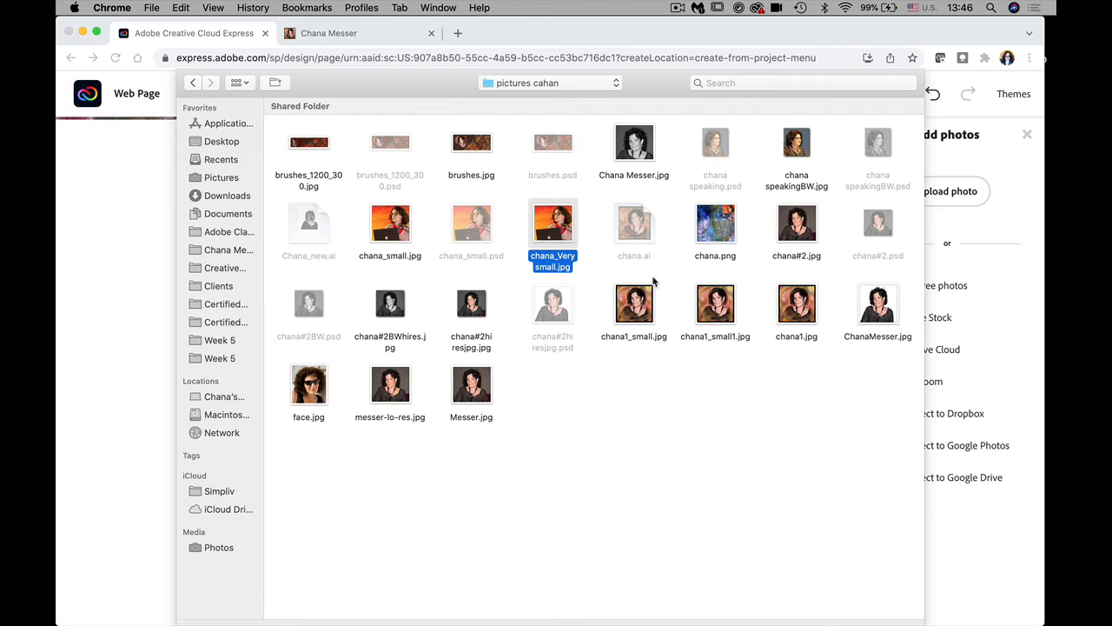
key(Return)
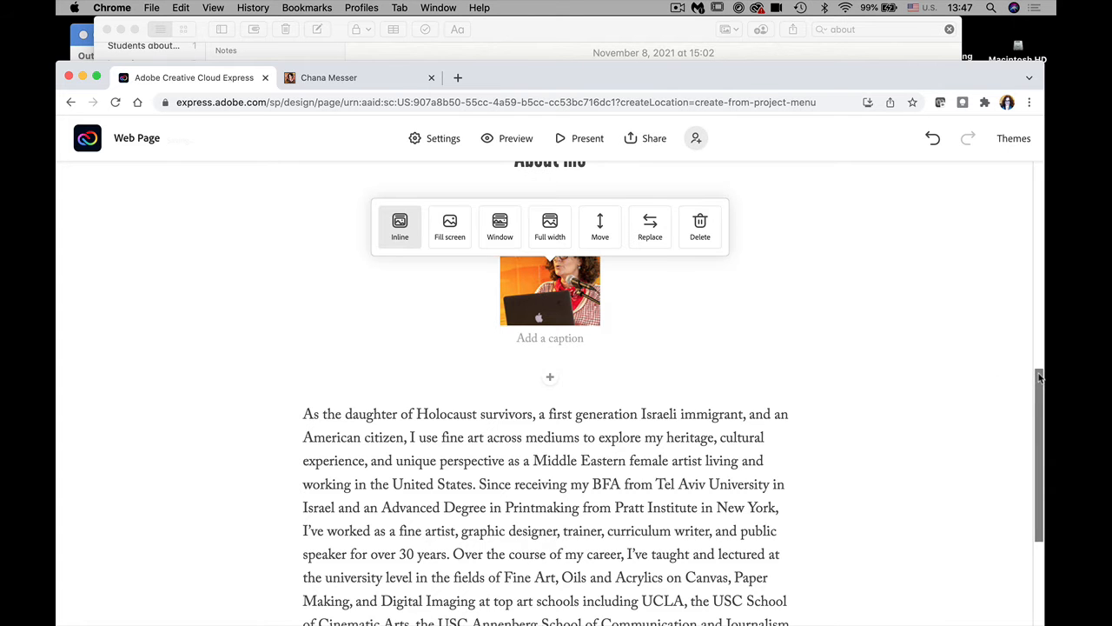
drag(1038, 373, 1043, 517)
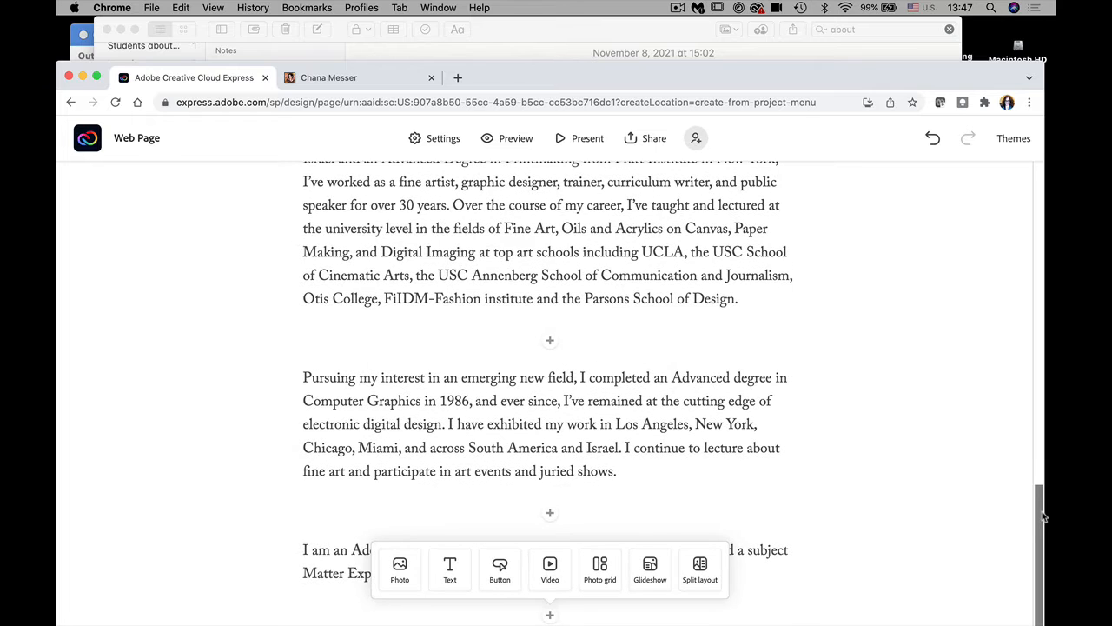
drag(1041, 471, 1043, 568)
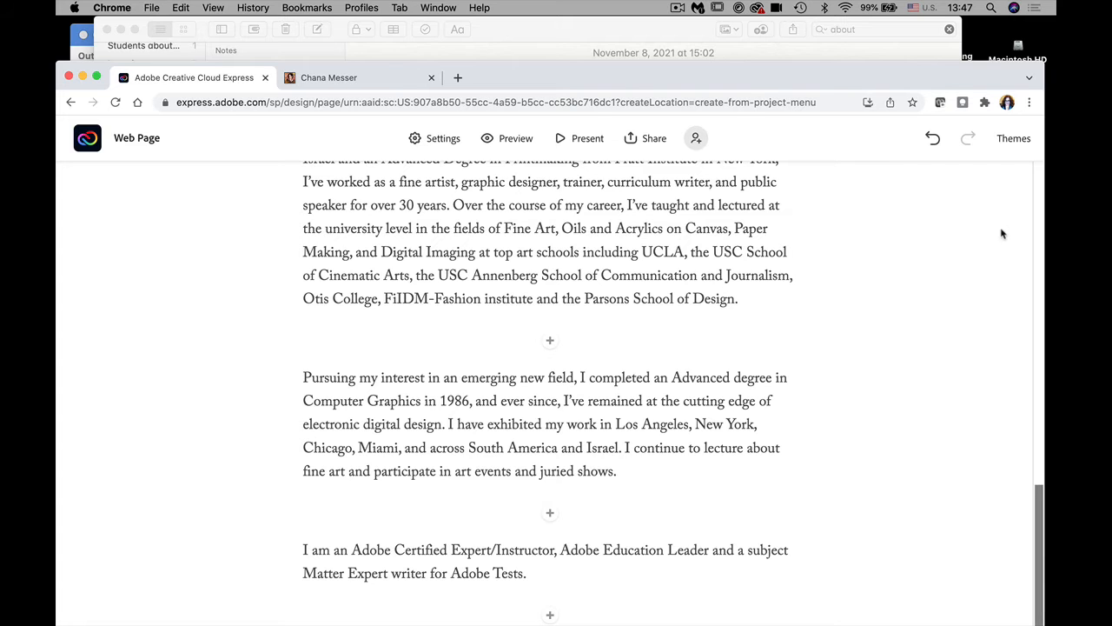
Step: Try the Vintage theme, then switch the page to the BRUCE theme
click(1018, 142)
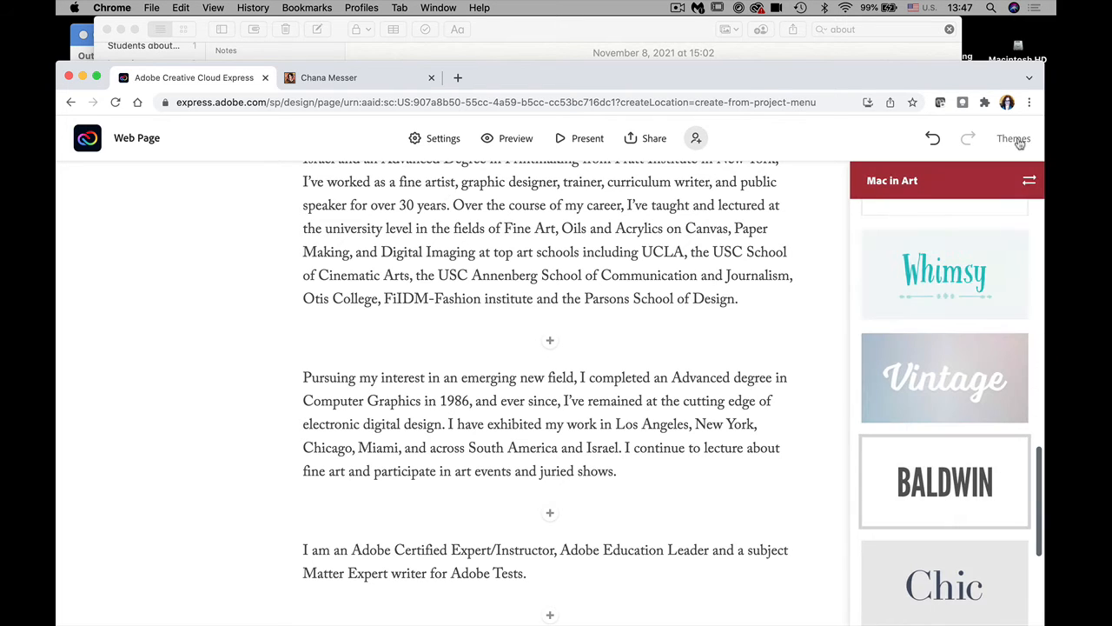
click(918, 374)
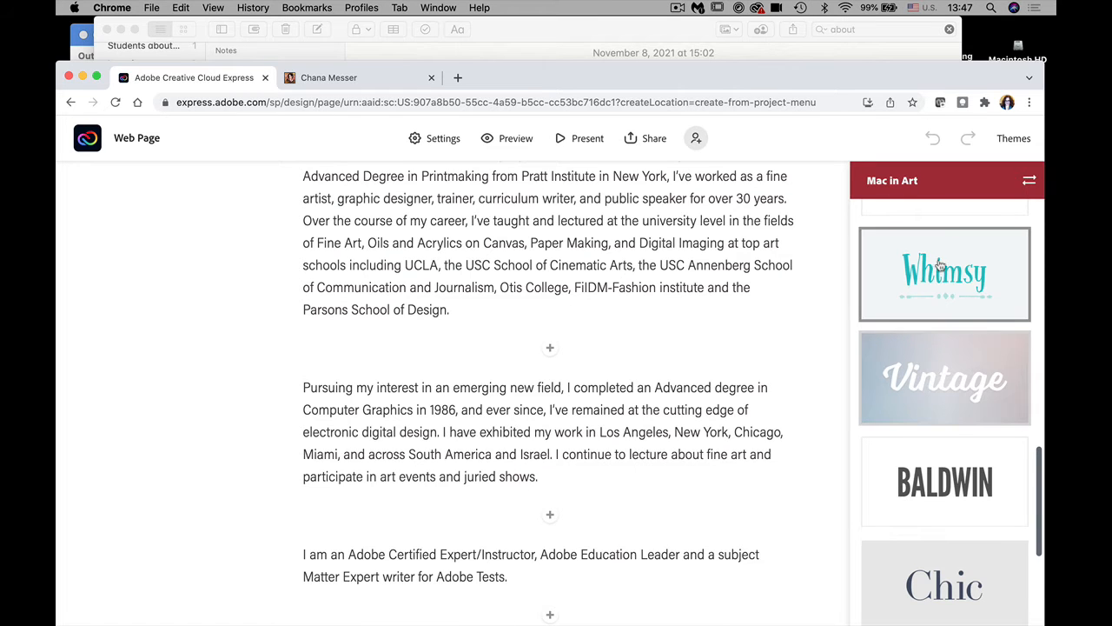
scroll(1037, 524, down, 1)
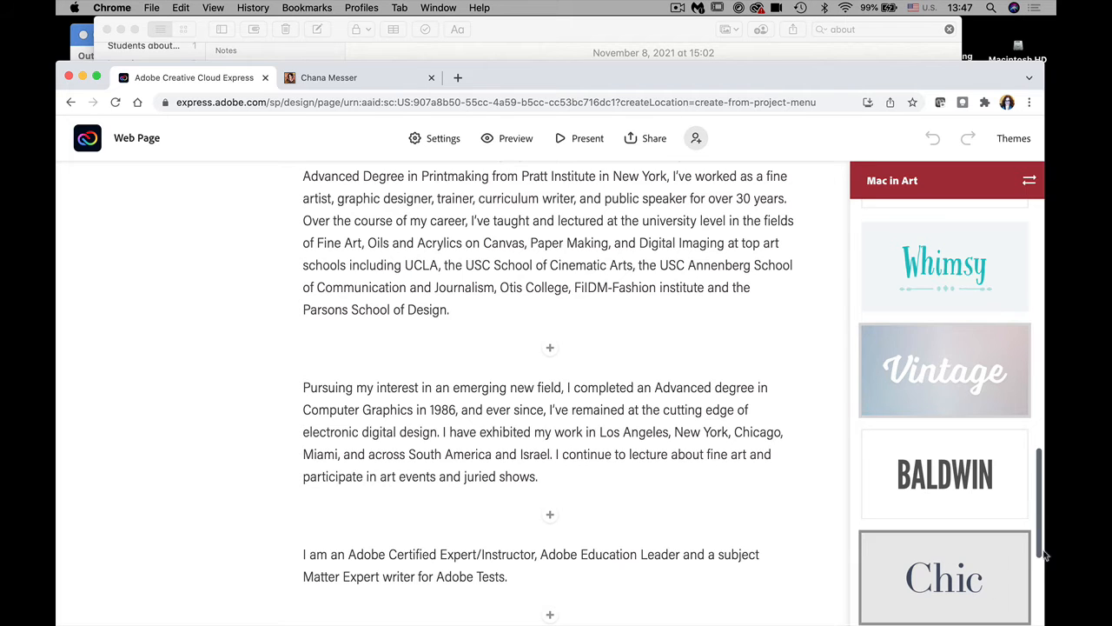
scroll(1040, 565, down, 5)
scroll(1041, 611, down, 5)
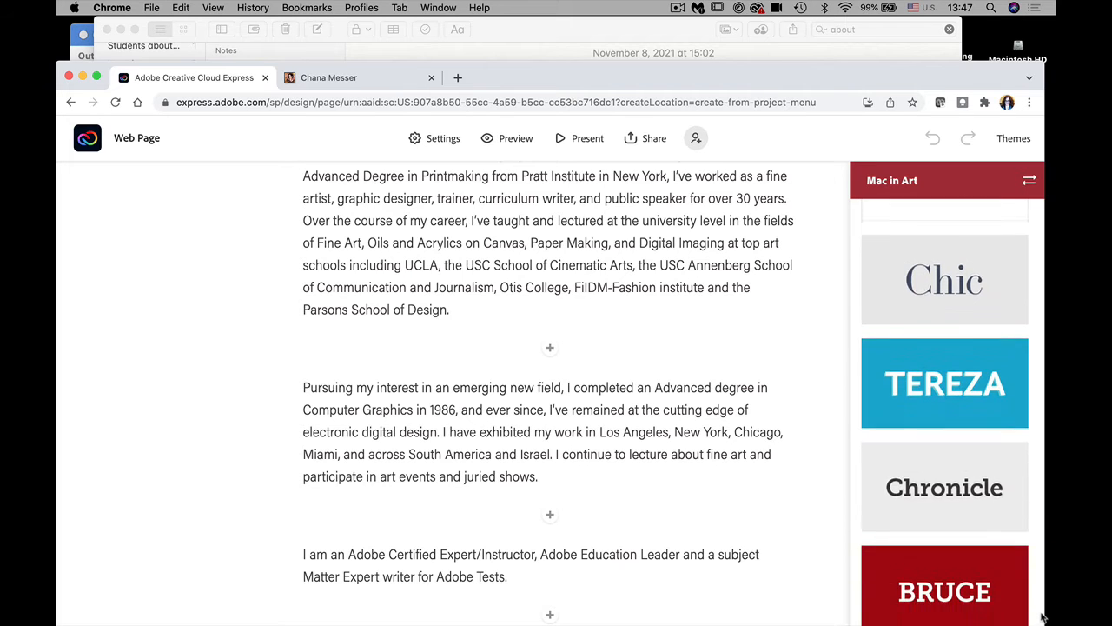
click(982, 544)
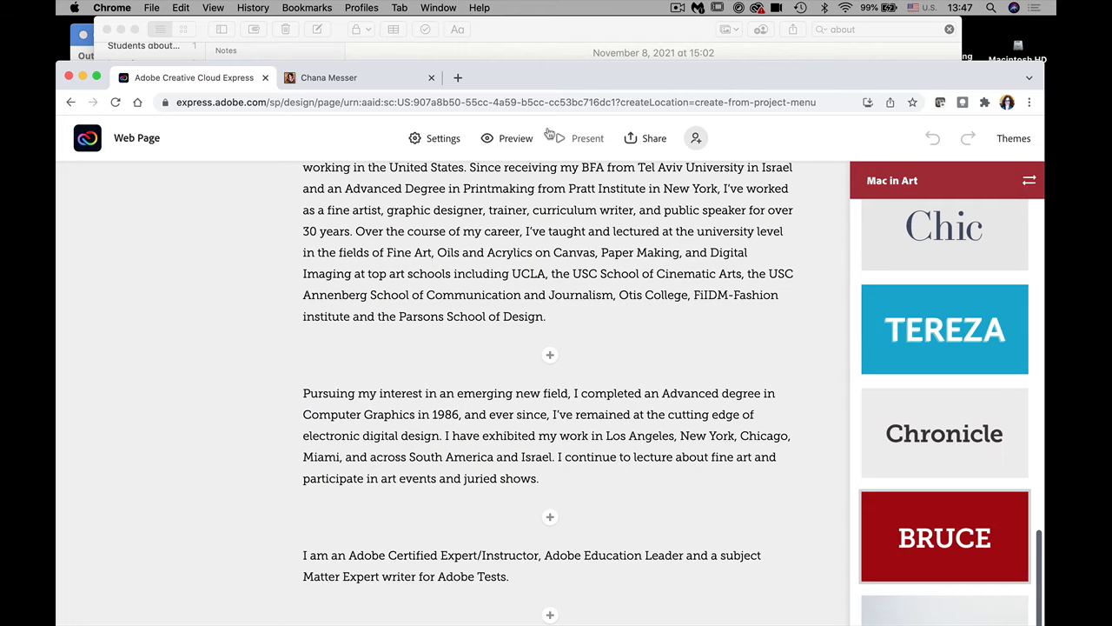
Step: Preview the Digital Art page and scroll from the footer back up to the banner
click(513, 140)
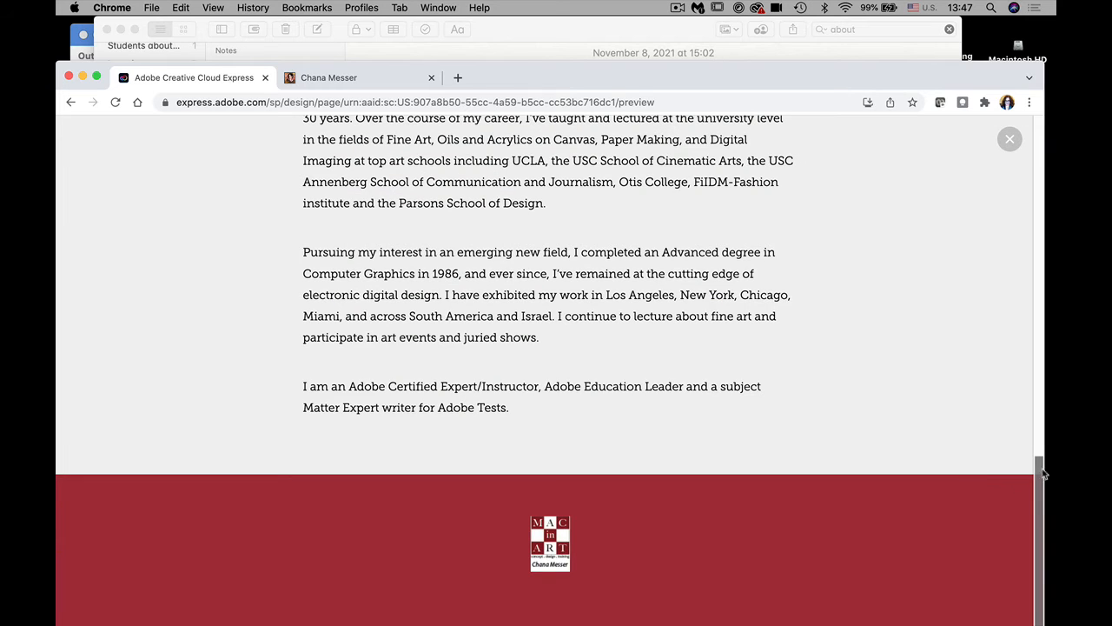
drag(1041, 473, 1032, 504)
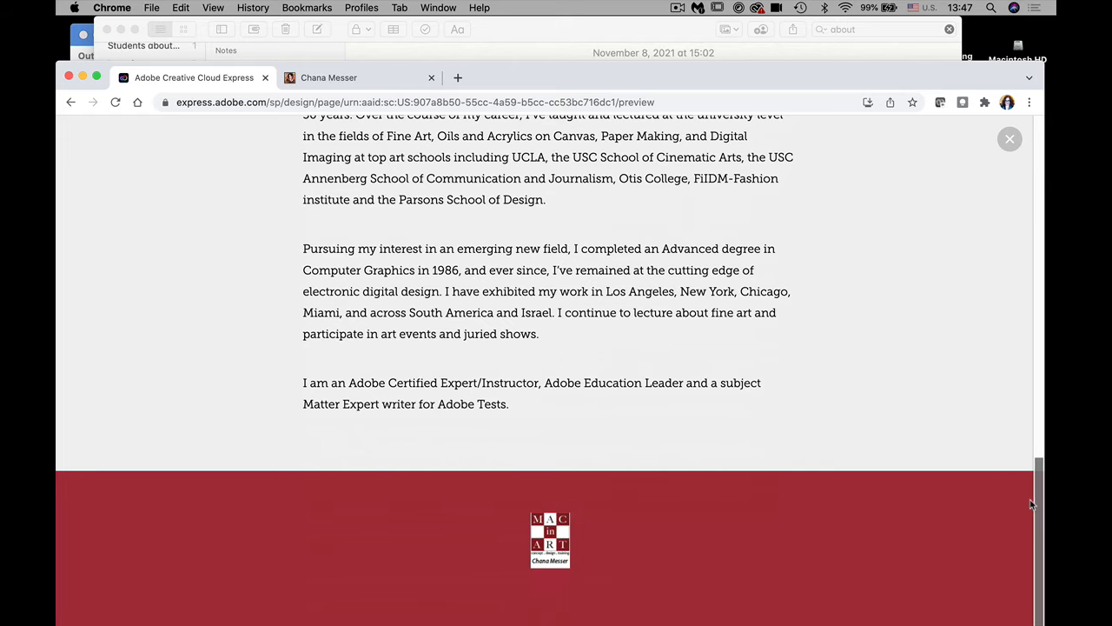
drag(1031, 504, 1017, 290)
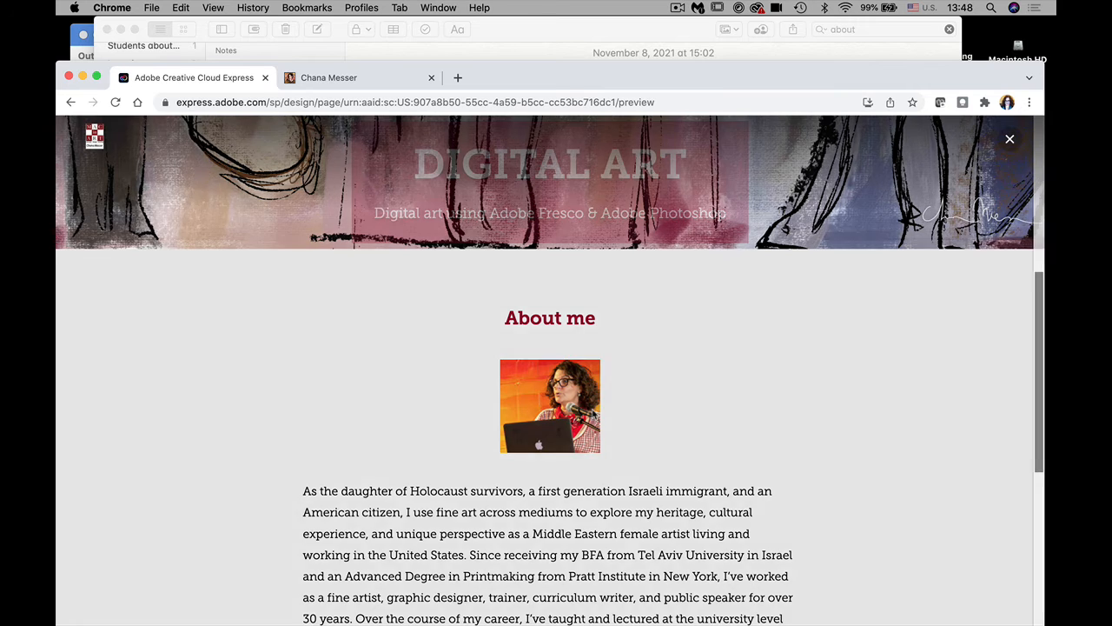
Step: View the About me photo enlarged, close it, and exit the preview
click(594, 416)
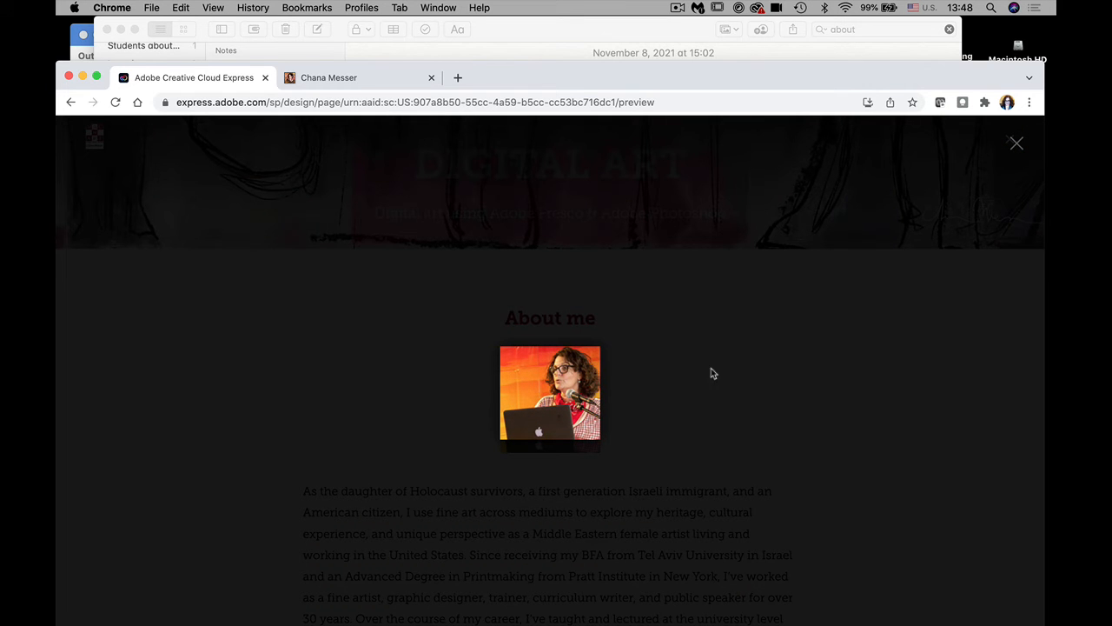
click(1015, 145)
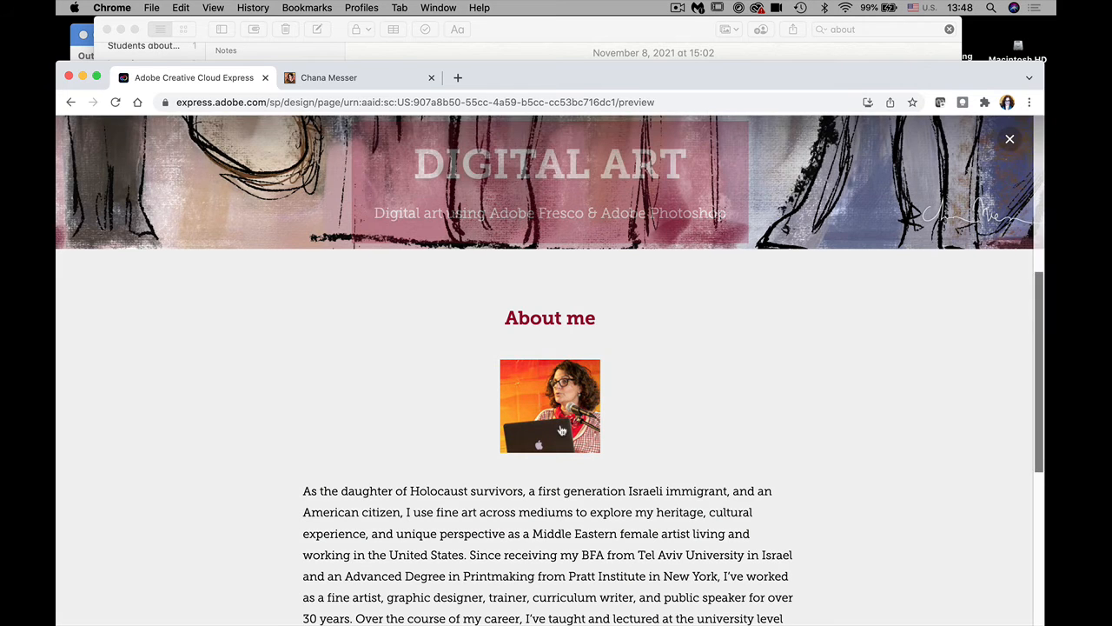
click(1010, 139)
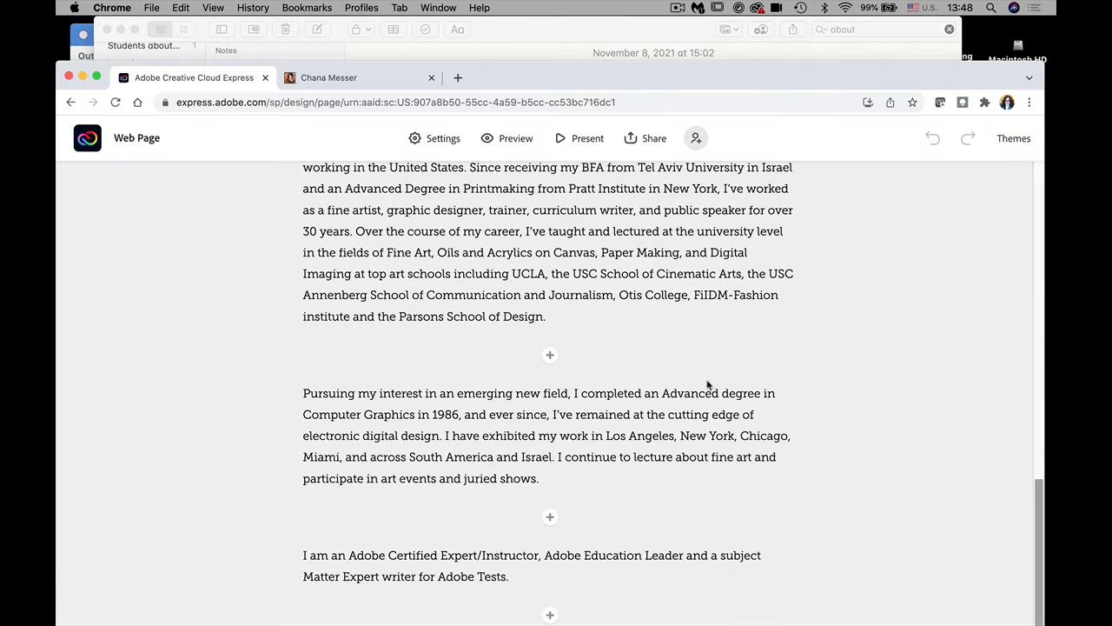
Step: Select the About me photo and choose Replace to open the Add photos panel
drag(1042, 488, 978, 333)
scroll(971, 343, up, 1)
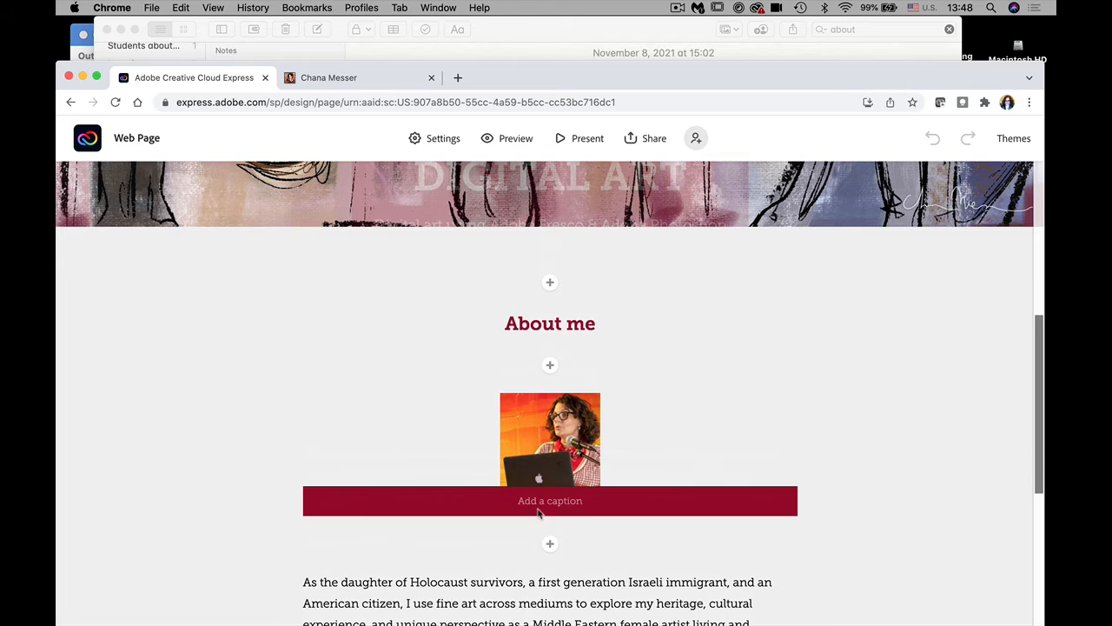
click(542, 465)
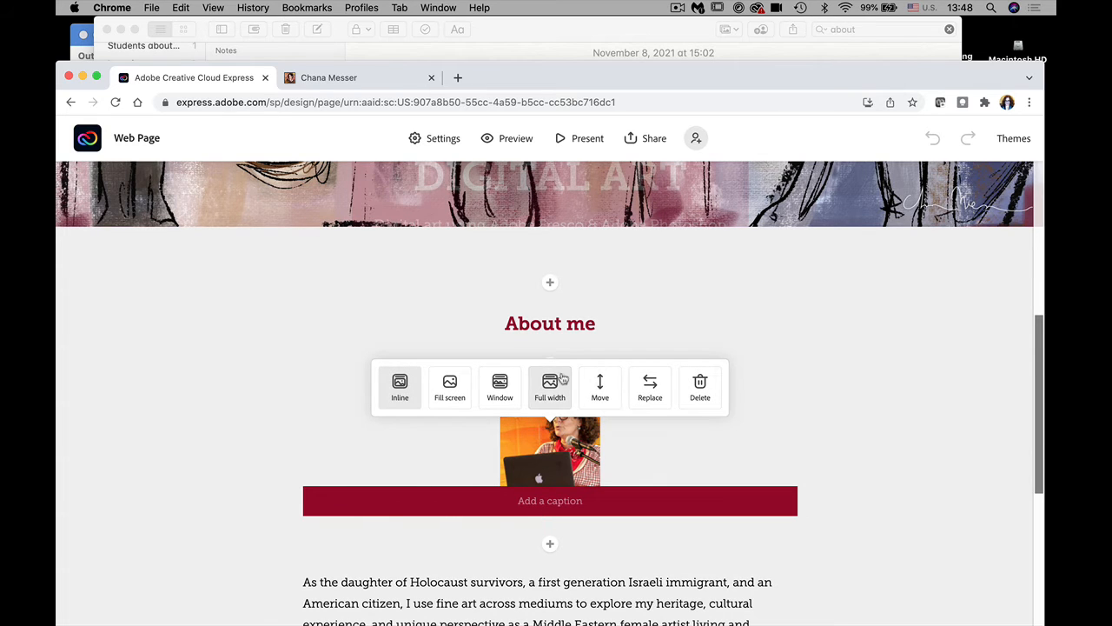
click(652, 388)
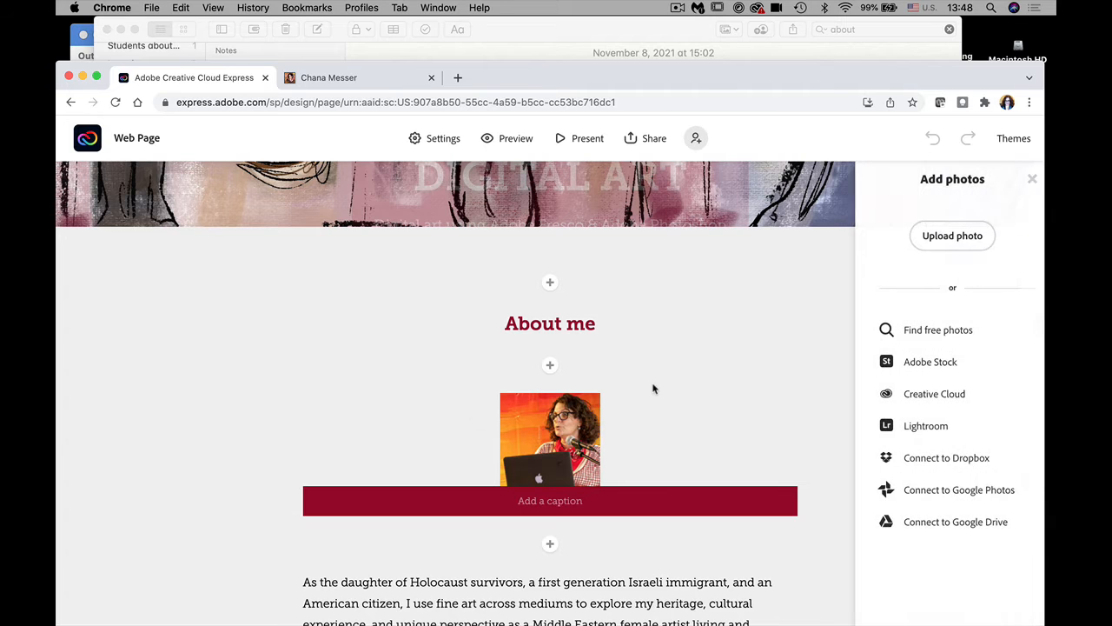
Step: Upload the dancing-woman artwork from Desktop > portfolio > Fresco images as the replacement photo
click(926, 238)
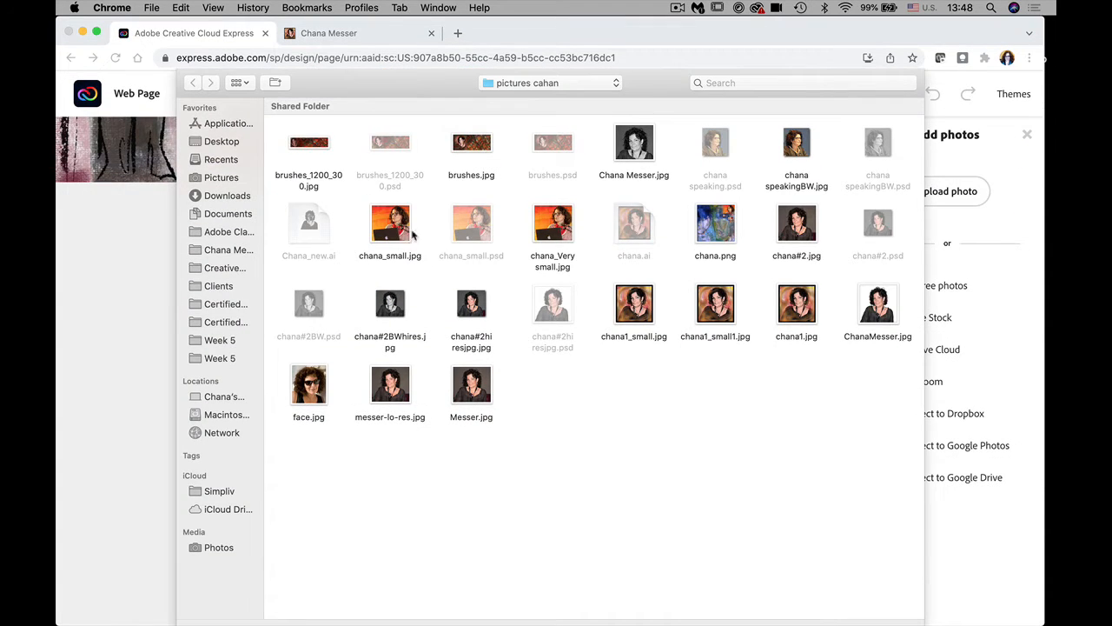
click(209, 142)
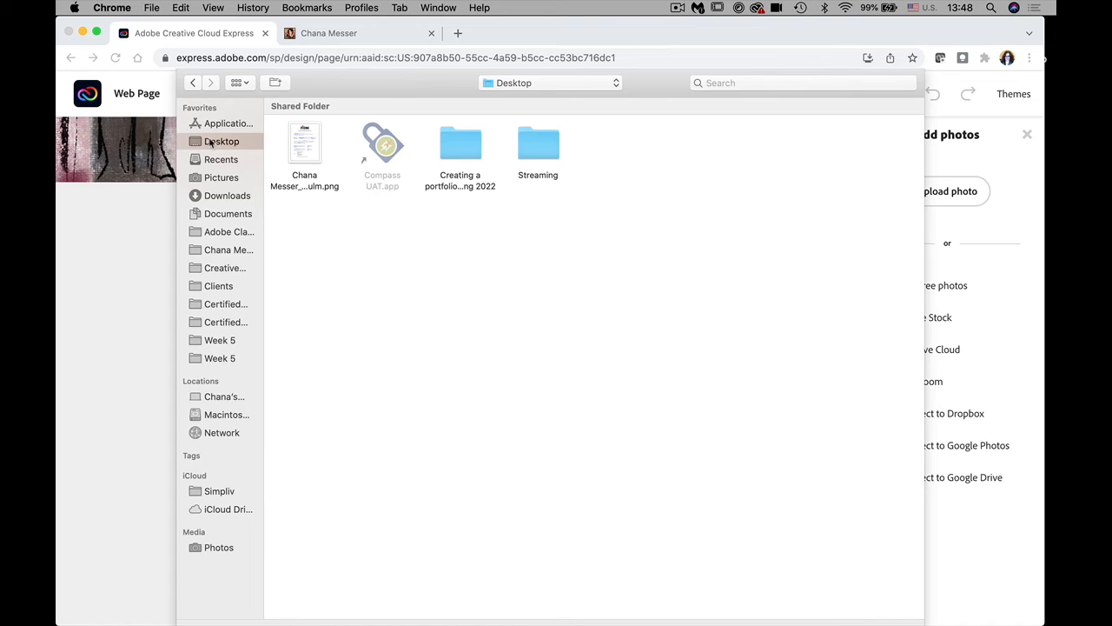
double_click(457, 151)
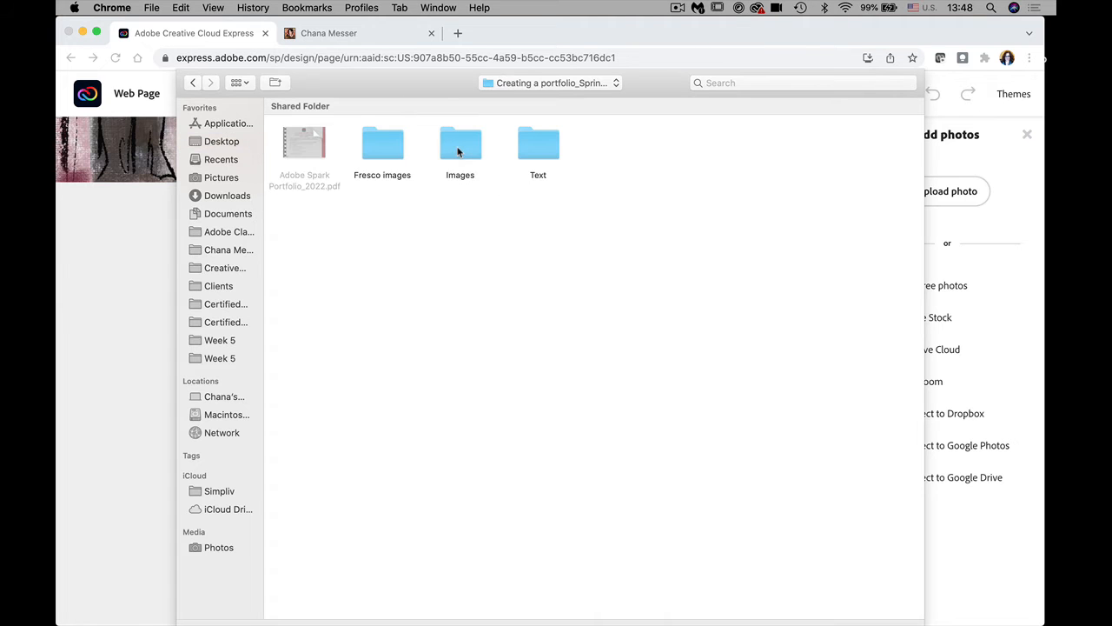
double_click(382, 145)
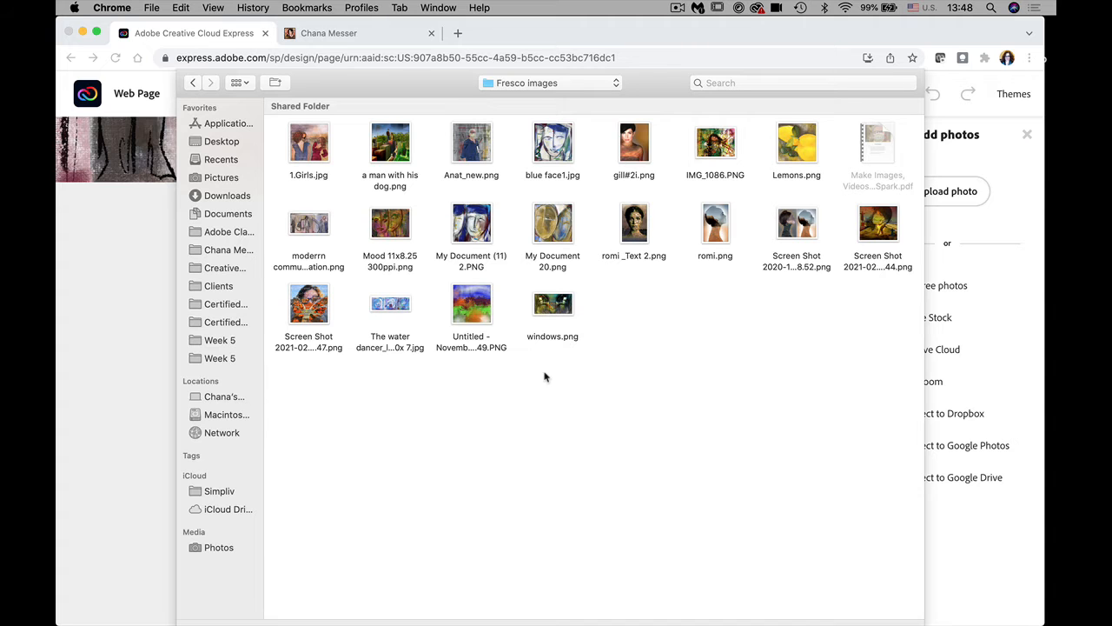
click(875, 237)
double_click(889, 237)
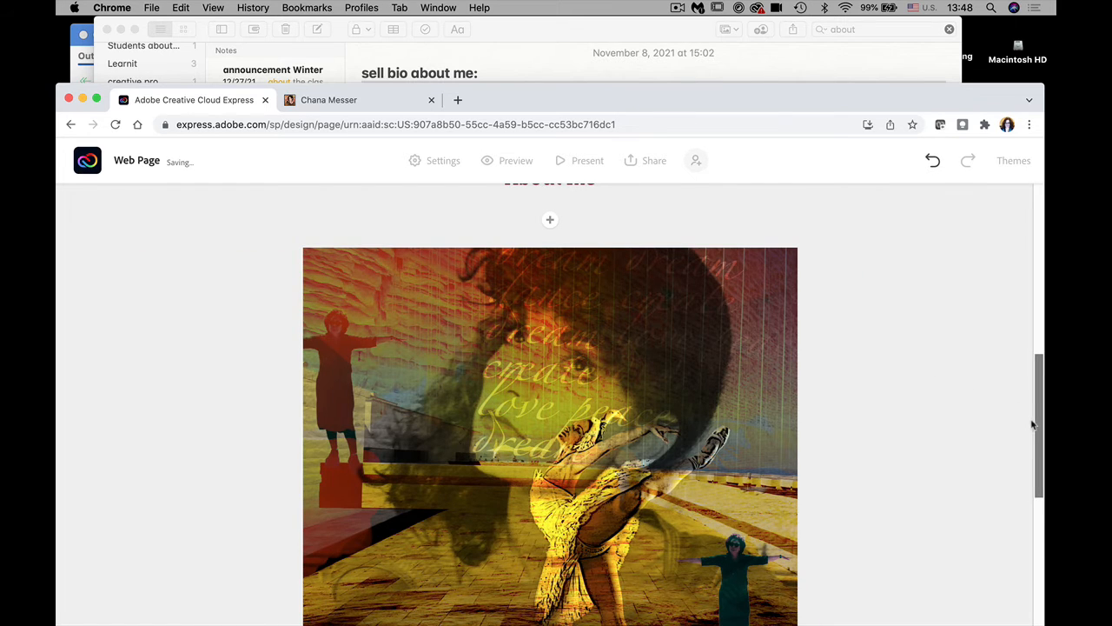
mouse_move(1038, 428)
mouse_down()
mouse_move(1043, 511)
mouse_move(1022, 438)
mouse_up()
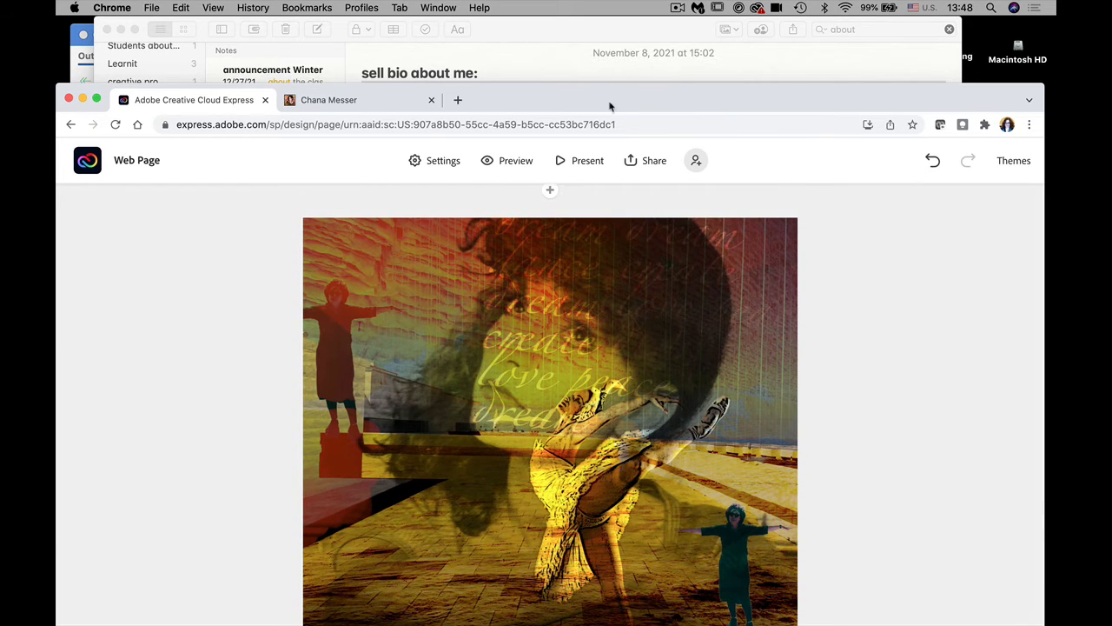
drag(609, 104, 599, 30)
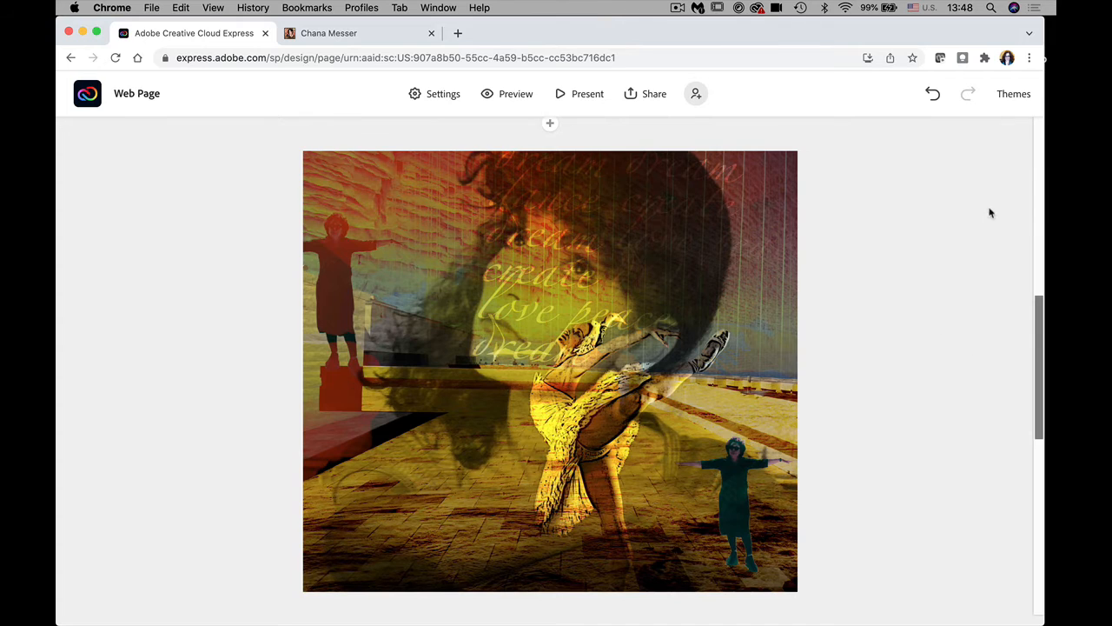
Step: Apply the Whimsy theme and scroll the page back up to the banner
click(1013, 94)
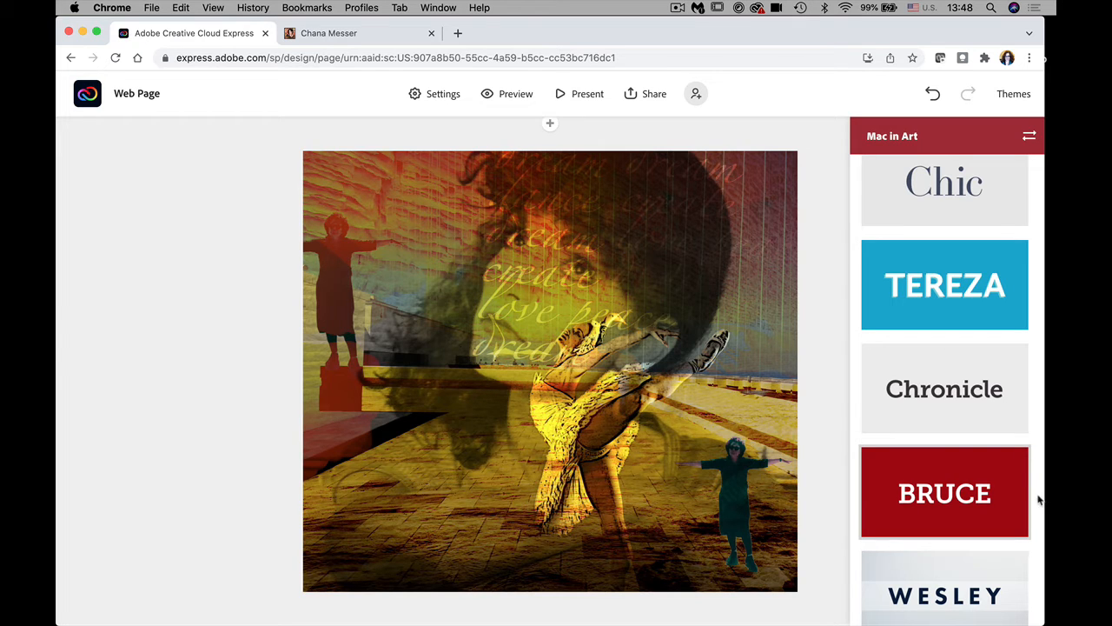
drag(1037, 506, 1036, 437)
scroll(1035, 437, up, 5)
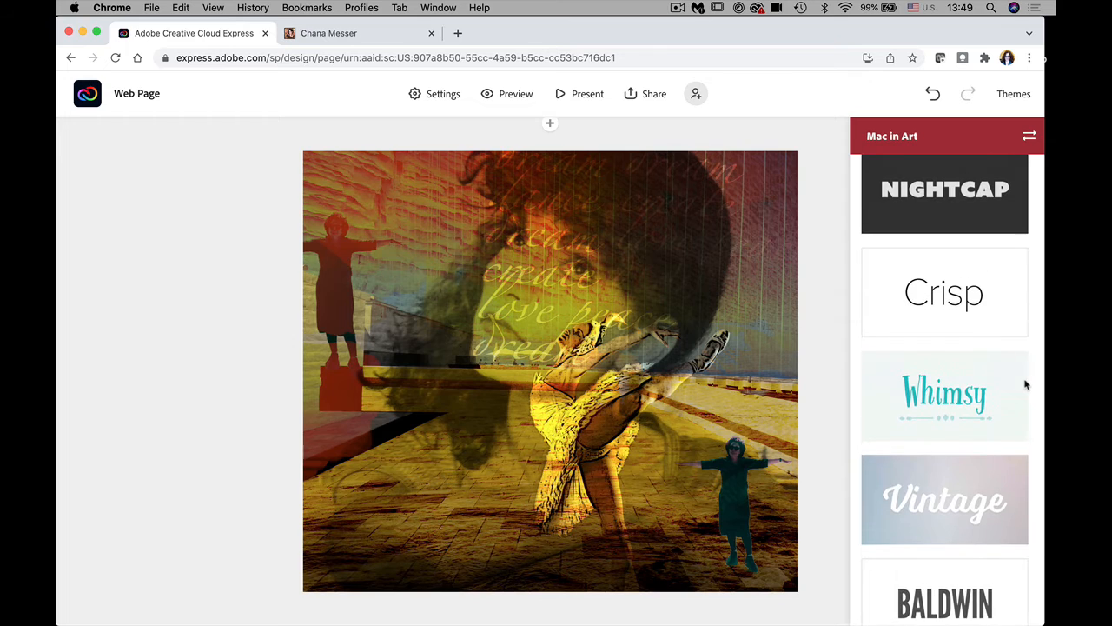
click(968, 400)
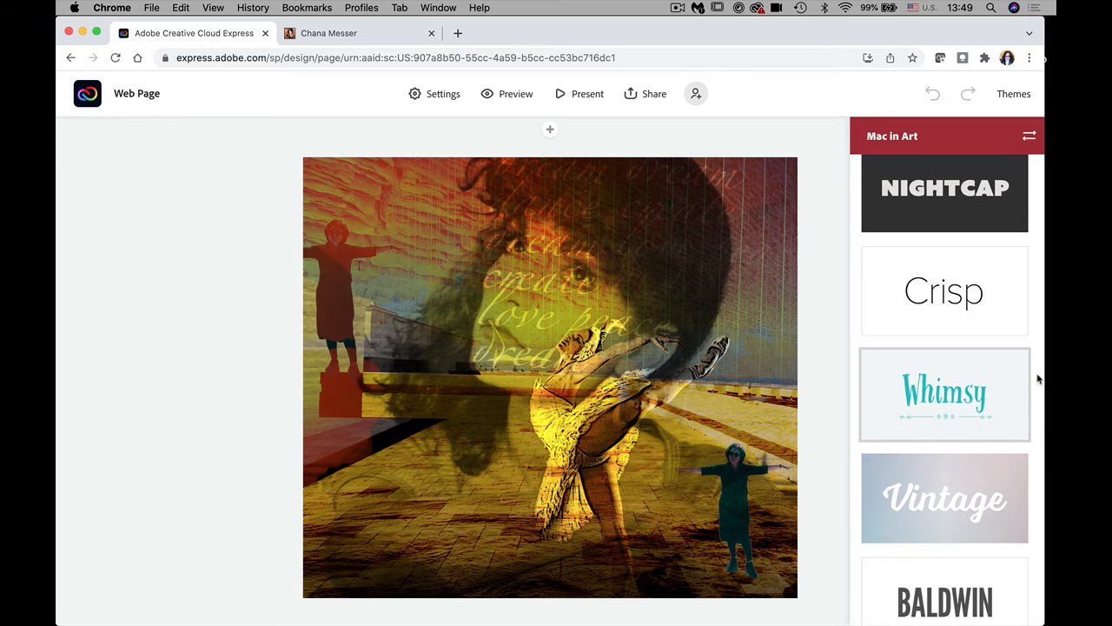
scroll(1036, 374, up, 3)
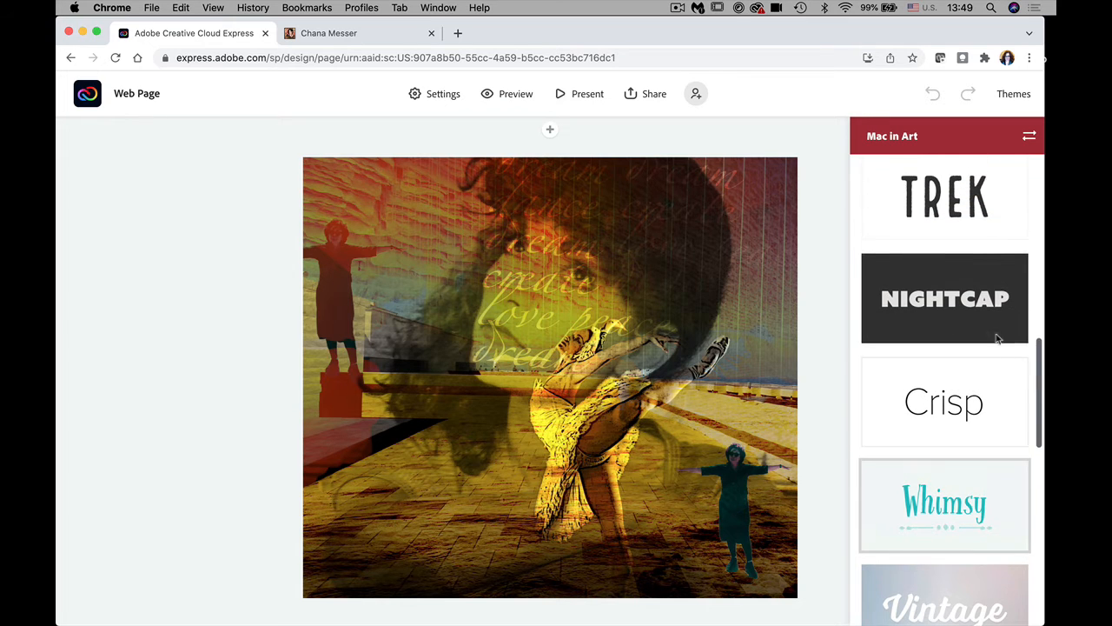
scroll(825, 256, up, 5)
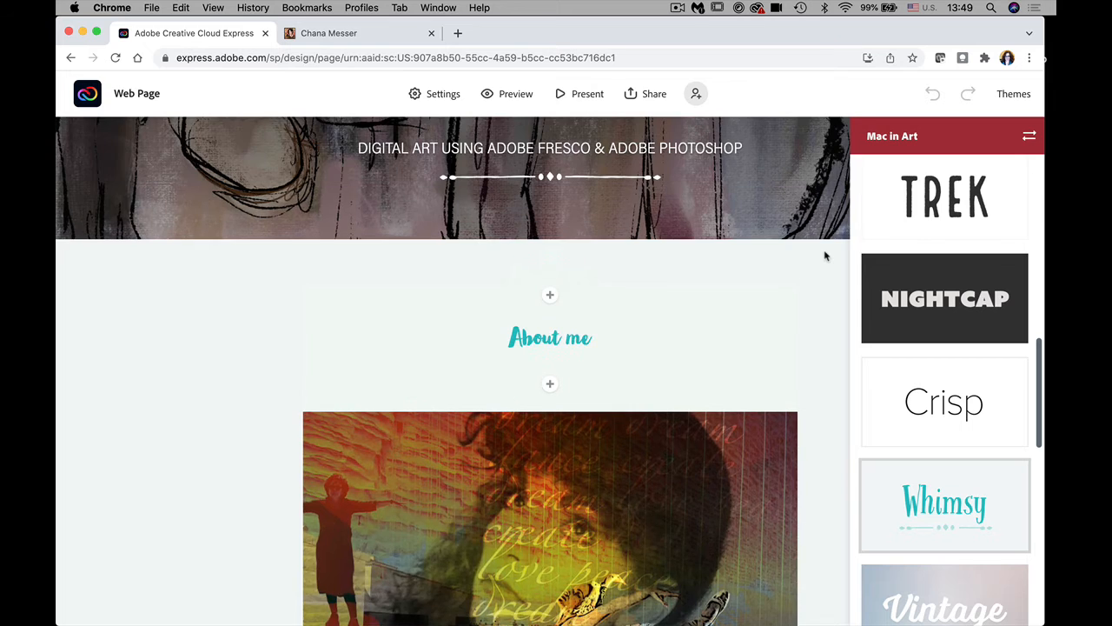
scroll(825, 256, up, 3)
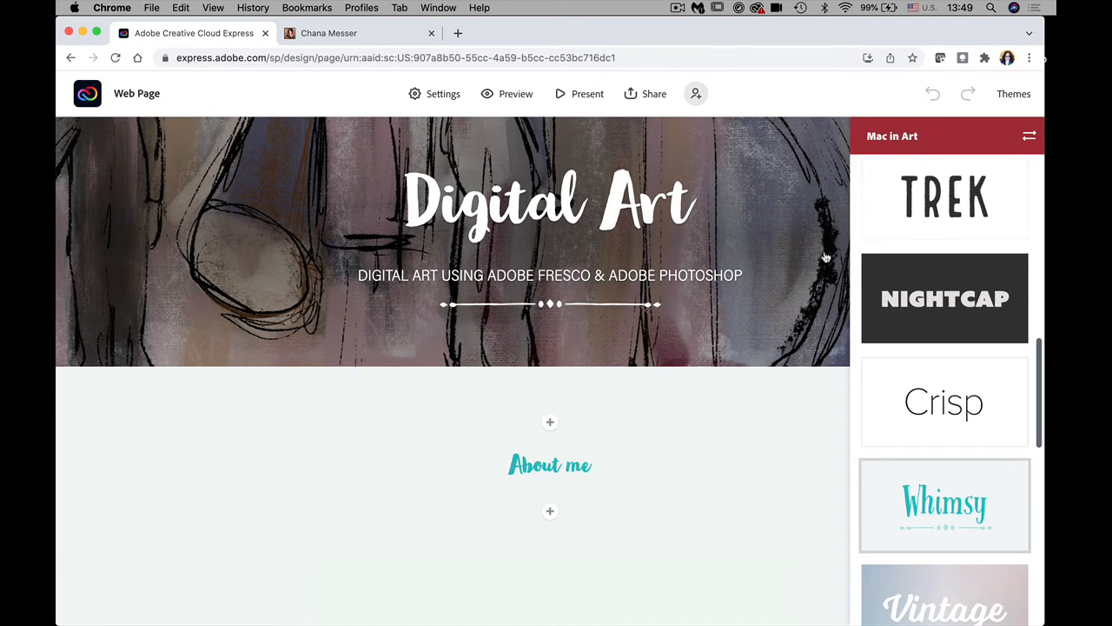
Step: Format 'About me' as an H1 heading and close the Themes panel
click(559, 465)
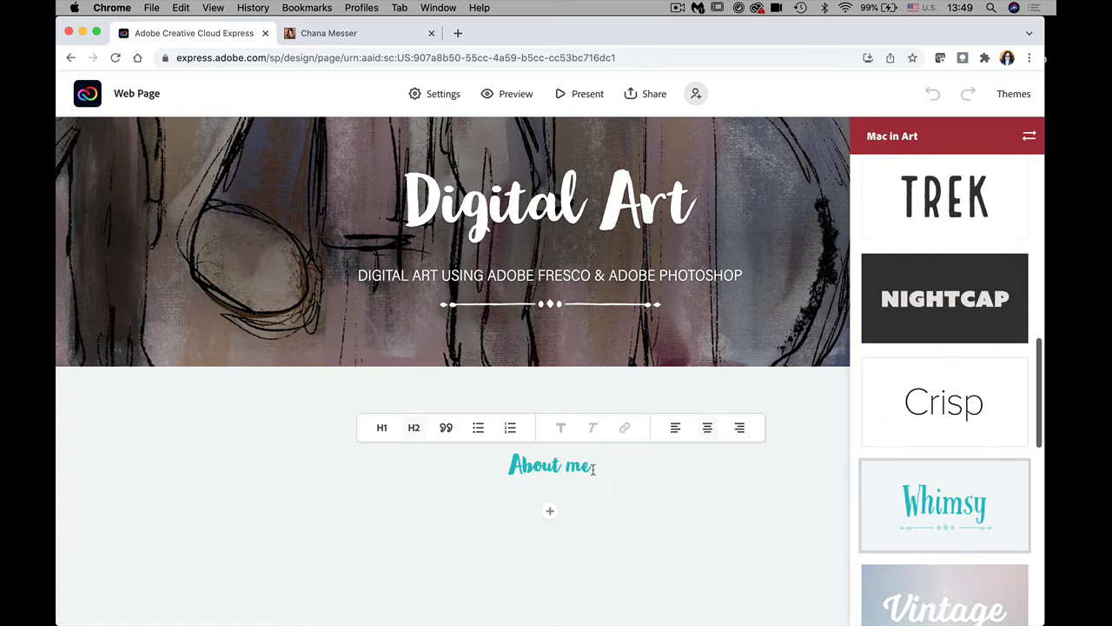
drag(593, 468, 460, 458)
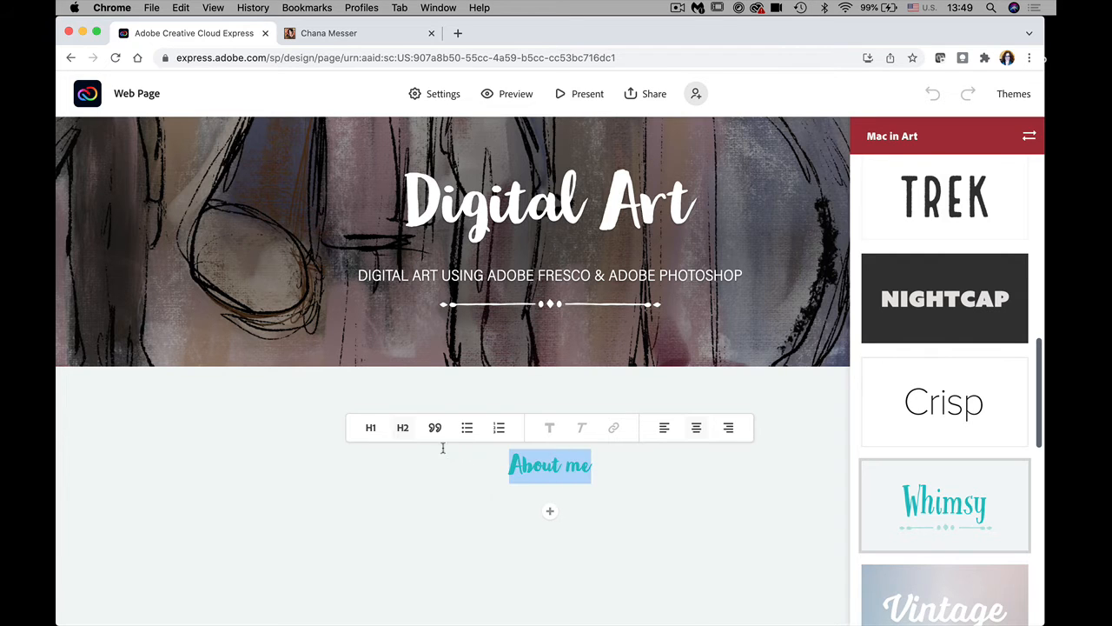
click(371, 428)
click(621, 562)
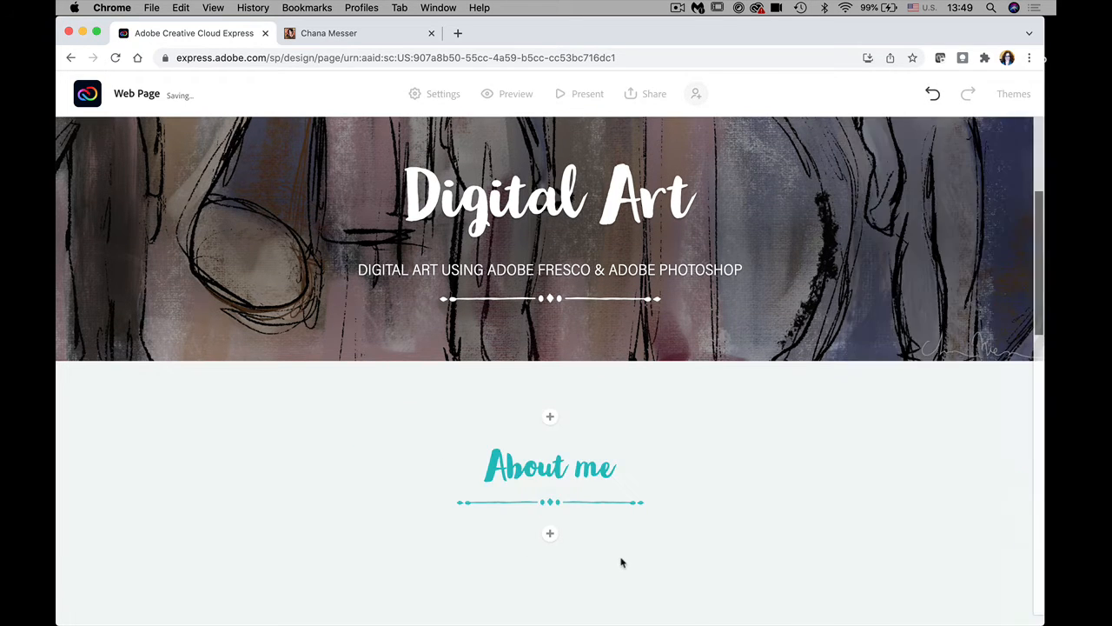
scroll(1037, 312, down, 5)
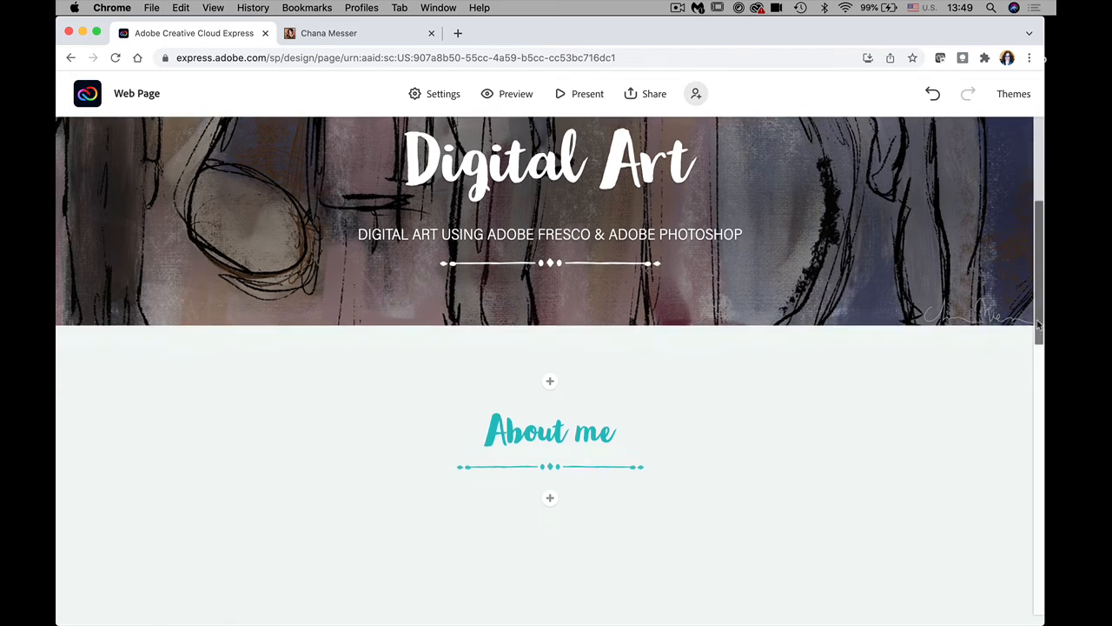
scroll(1038, 487, down, 13)
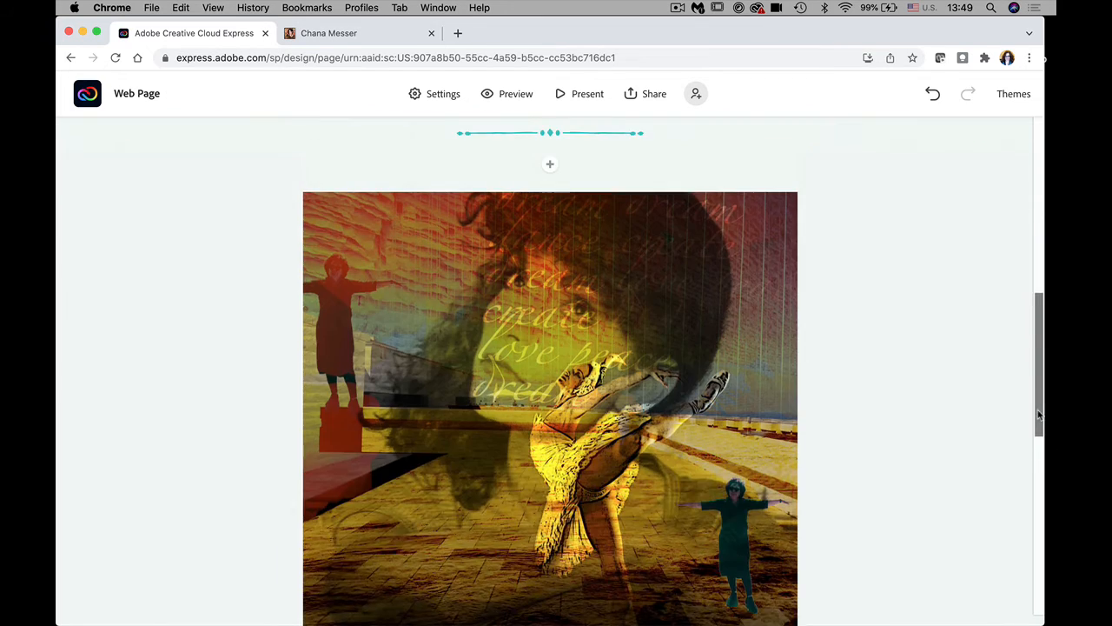
scroll(1037, 534, down, 5)
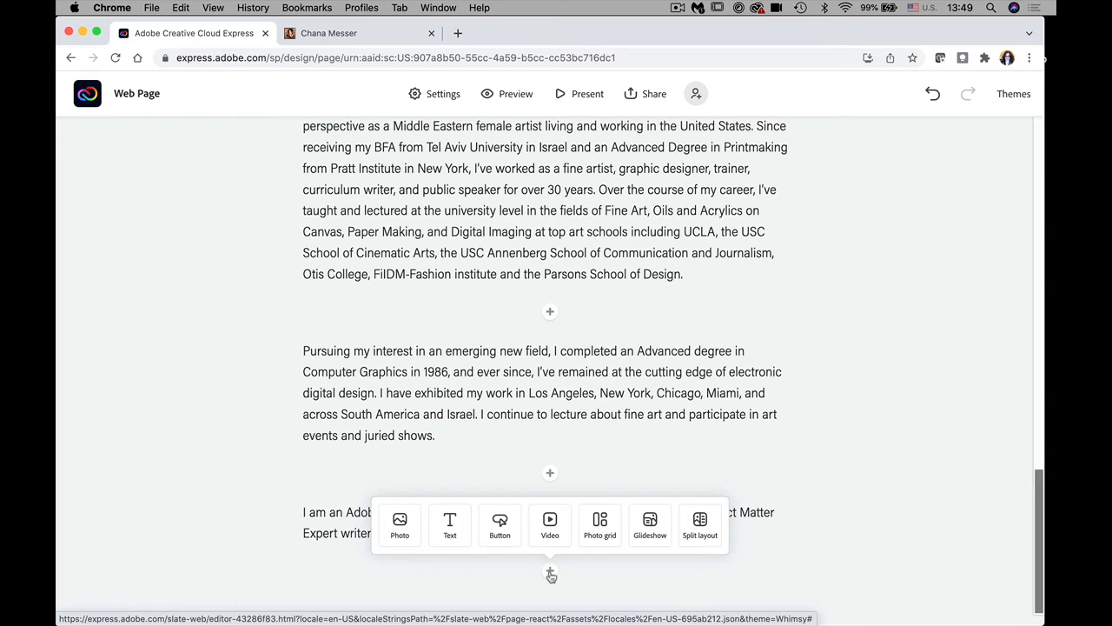
Step: Insert 'a man with his dog.png' as a photo below the last biography paragraph
click(549, 574)
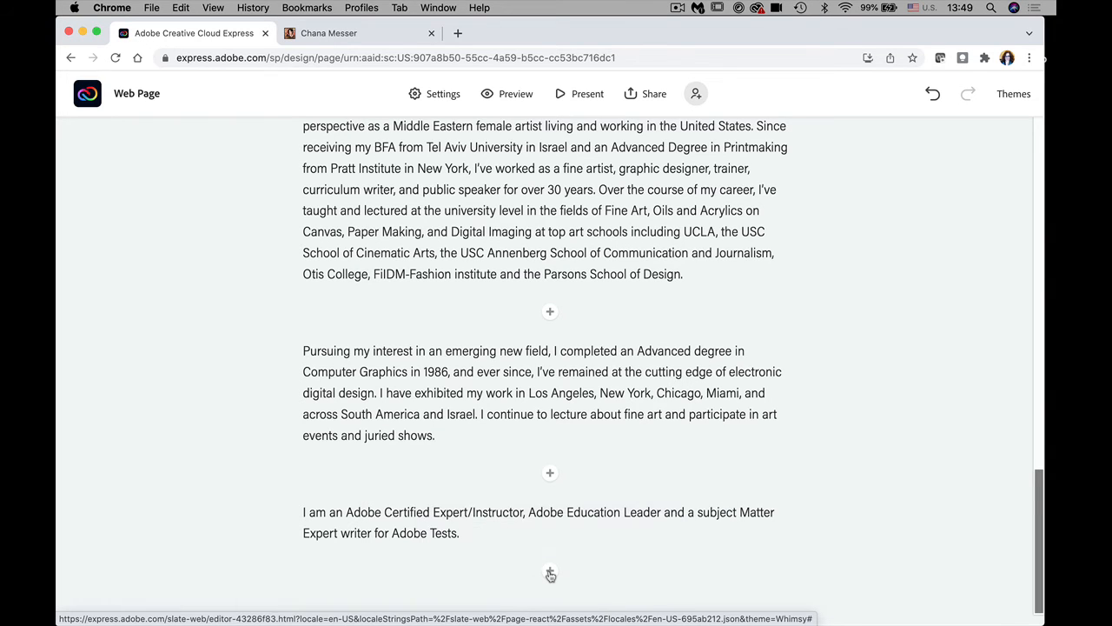
click(549, 575)
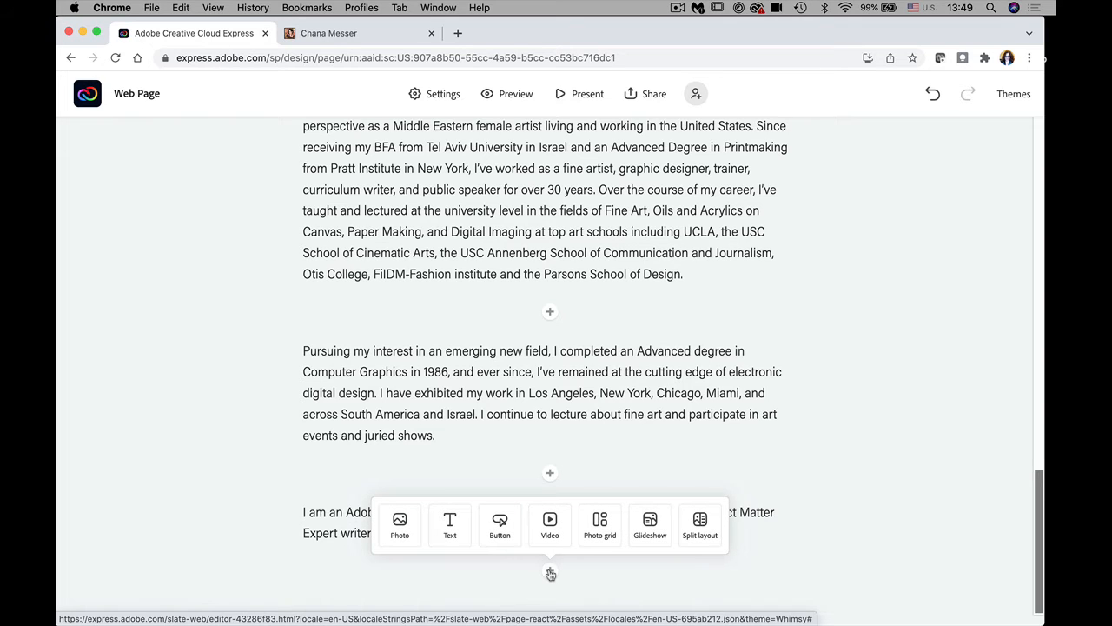
click(405, 541)
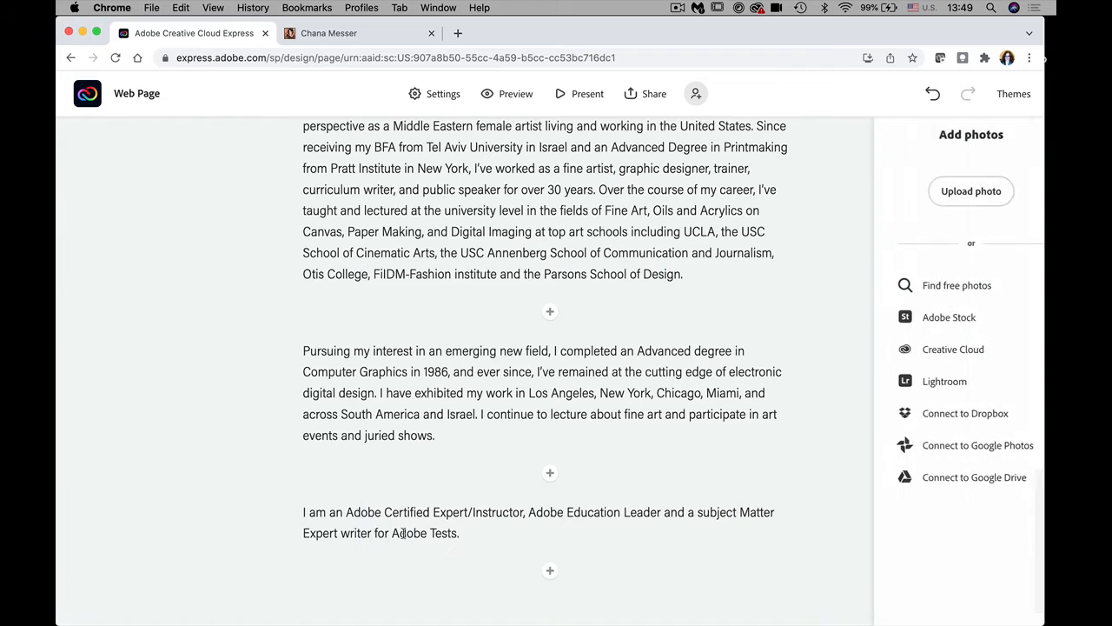
click(944, 193)
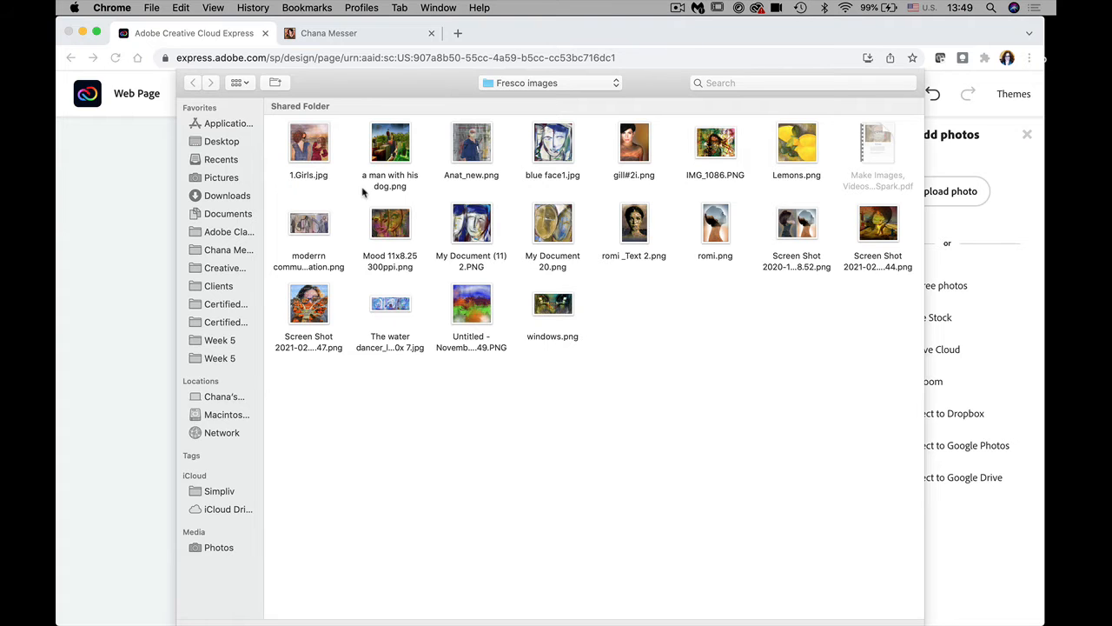
click(390, 148)
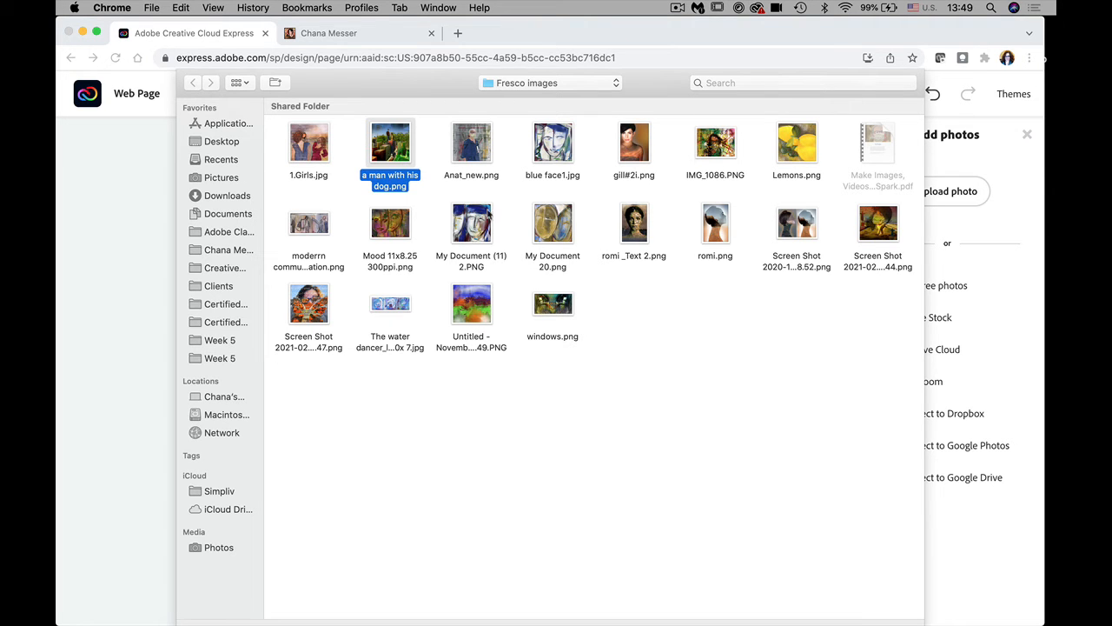
double_click(389, 155)
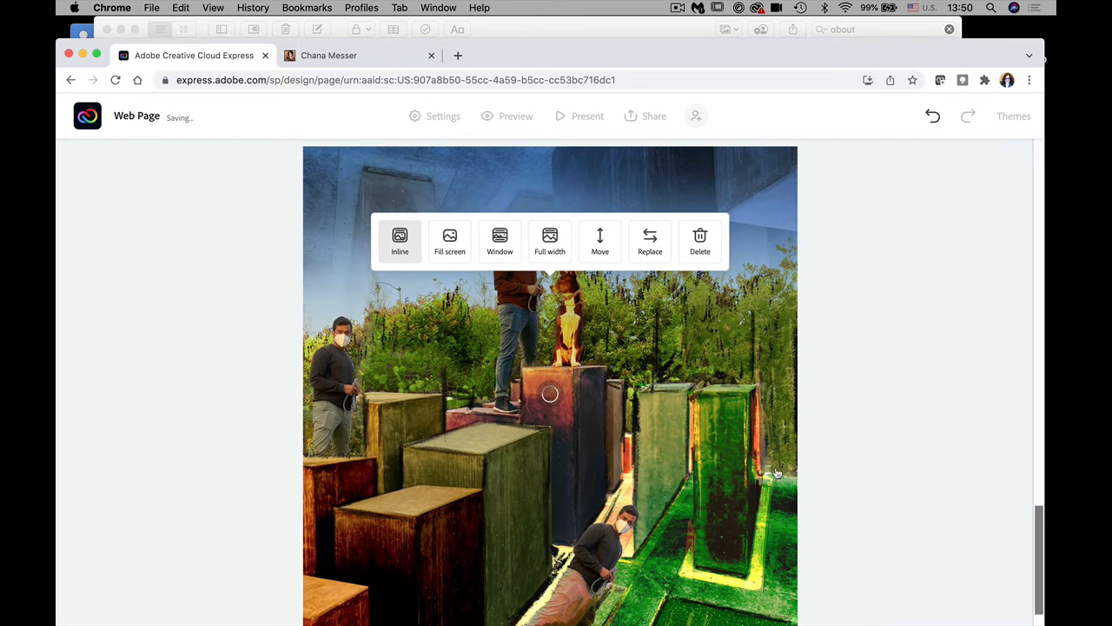
drag(1036, 524, 1040, 497)
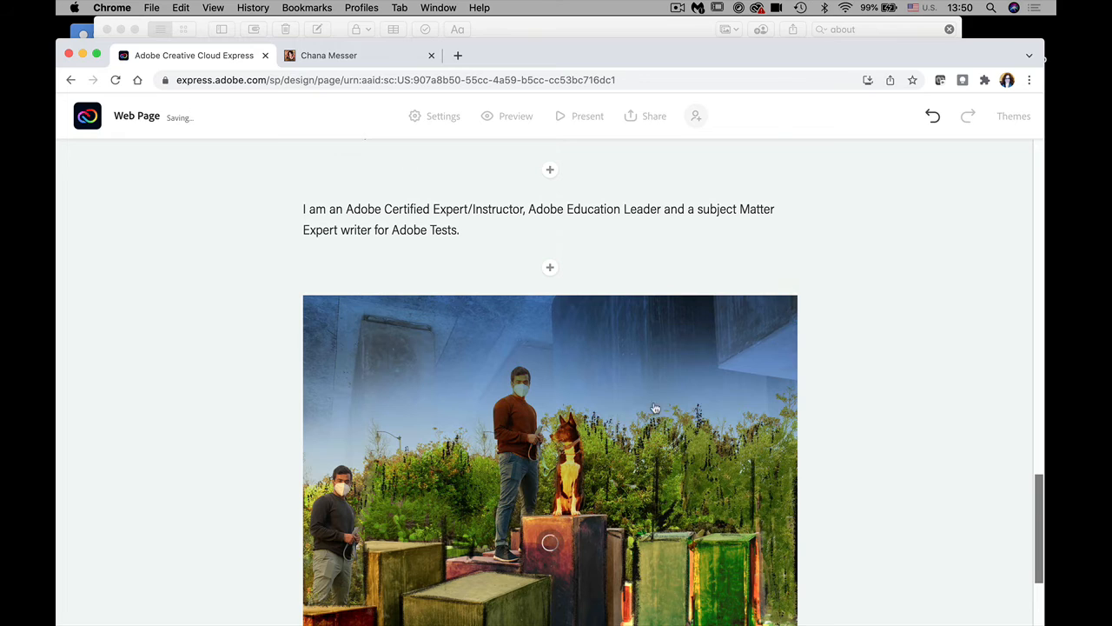
Step: Insert an H1 heading 'Creating fun art with Adobe Photoshop on the iPad' above the dog photo
click(550, 271)
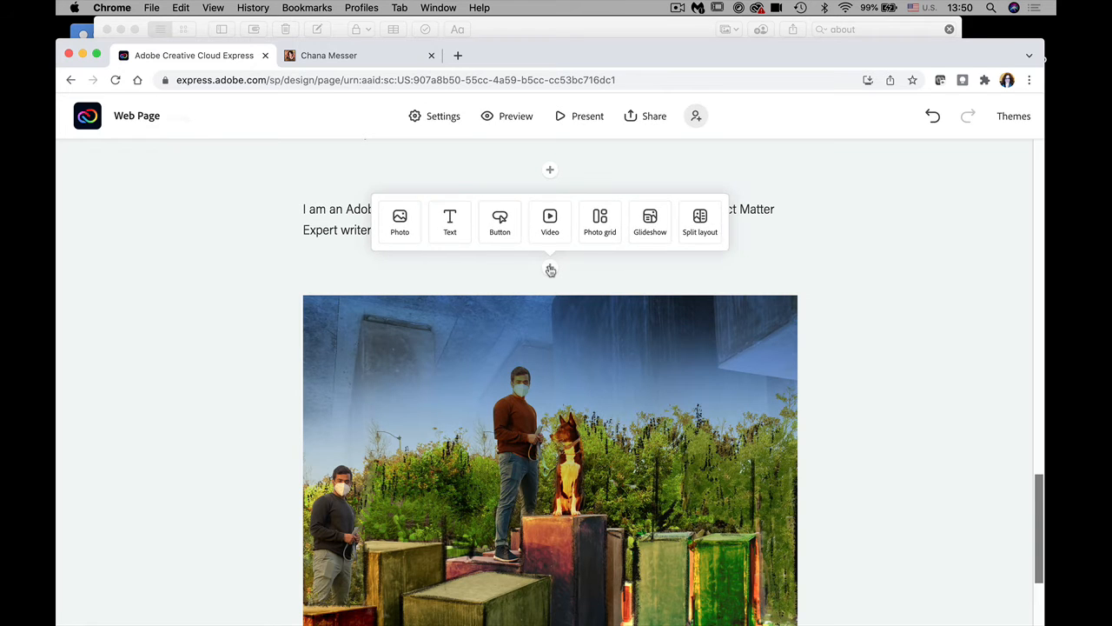
click(448, 222)
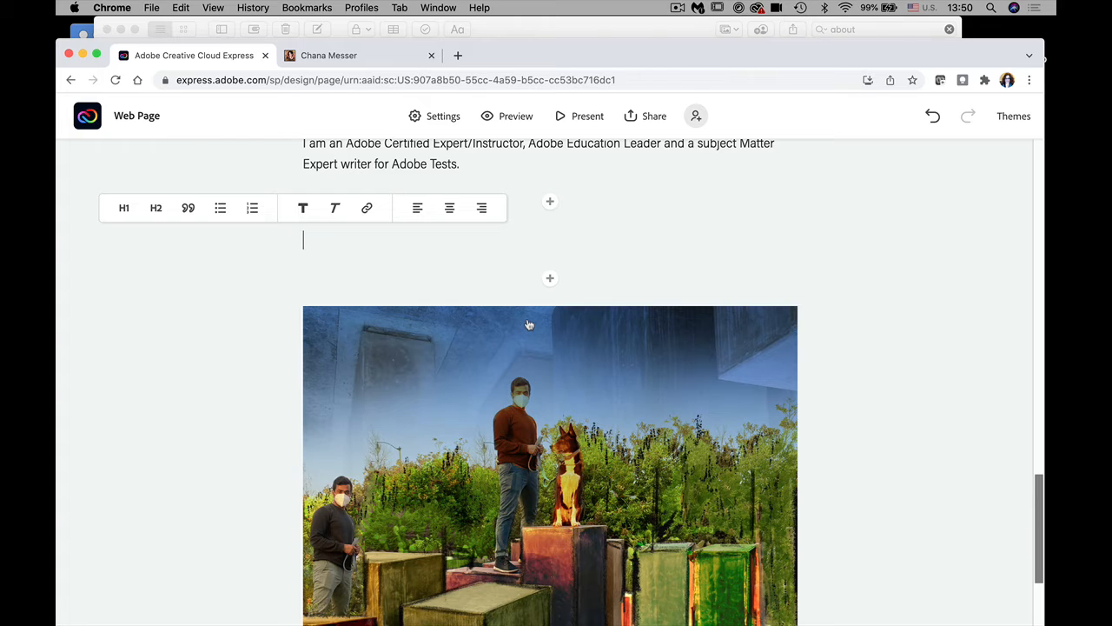
text(Creat)
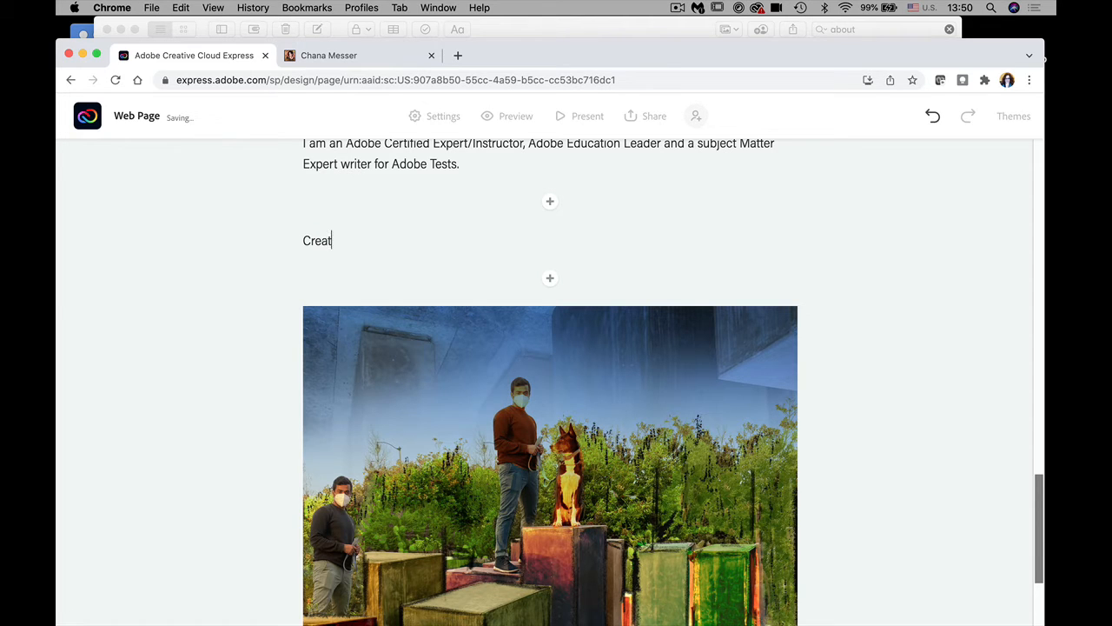
text(ing fun art with Adobe)
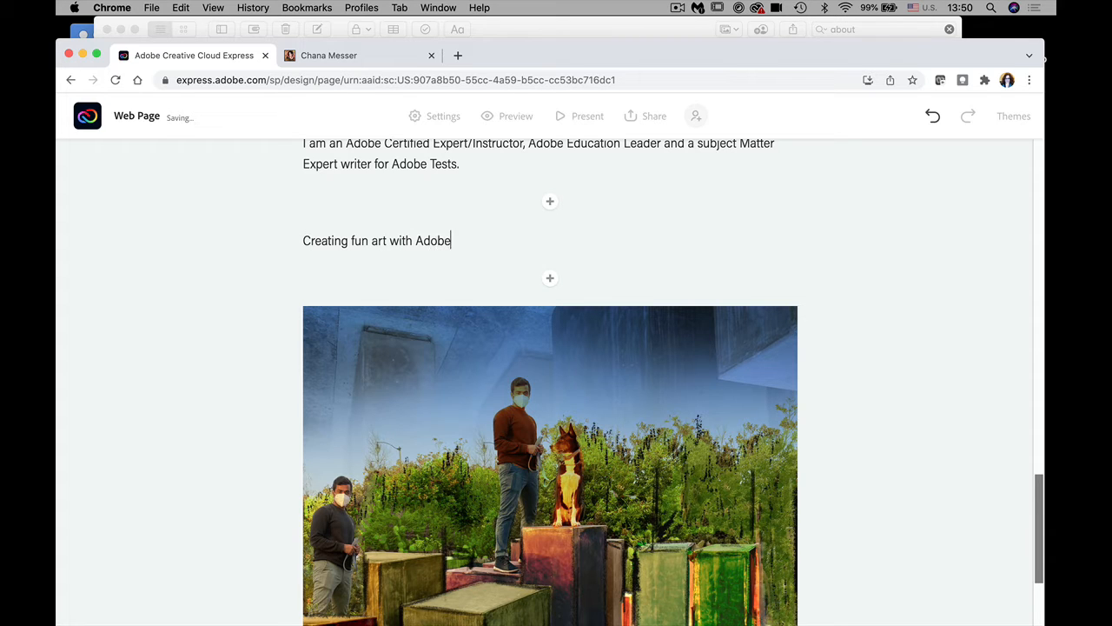
text( Photoshop on the iPad)
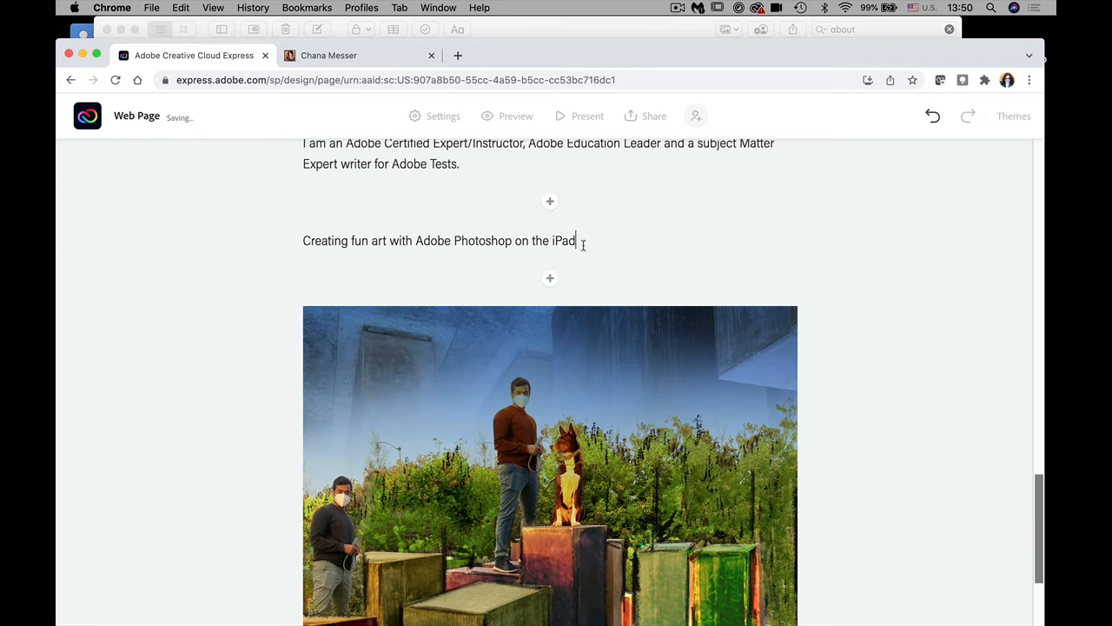
drag(581, 241, 339, 230)
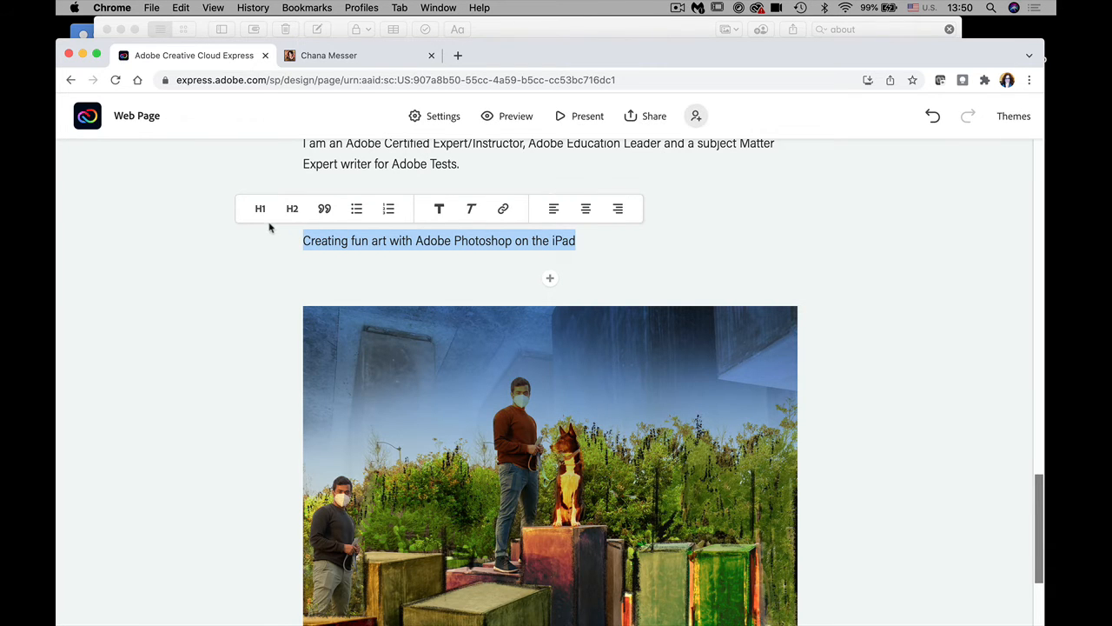
click(260, 211)
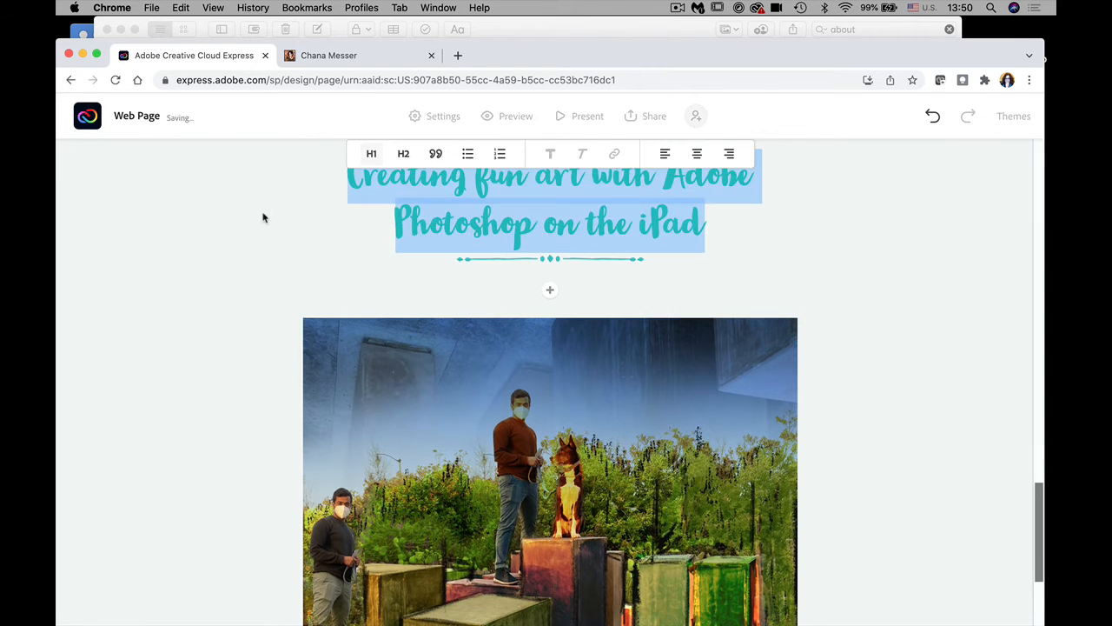
Step: Change the 'Creating fun art' heading to H2 and scroll through the page to review it
click(404, 153)
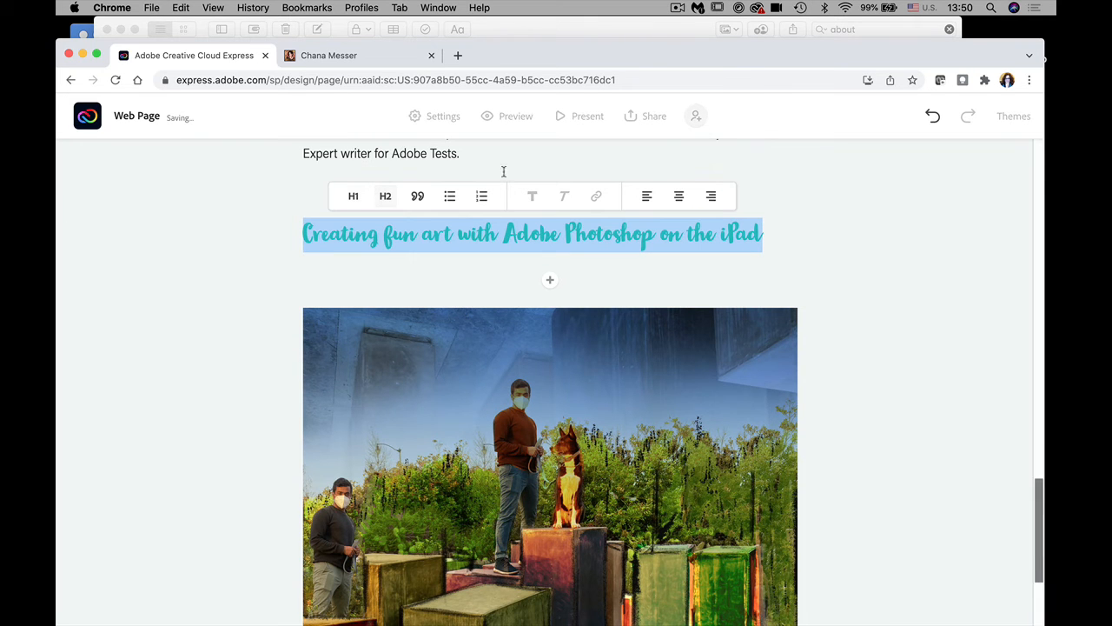
click(886, 265)
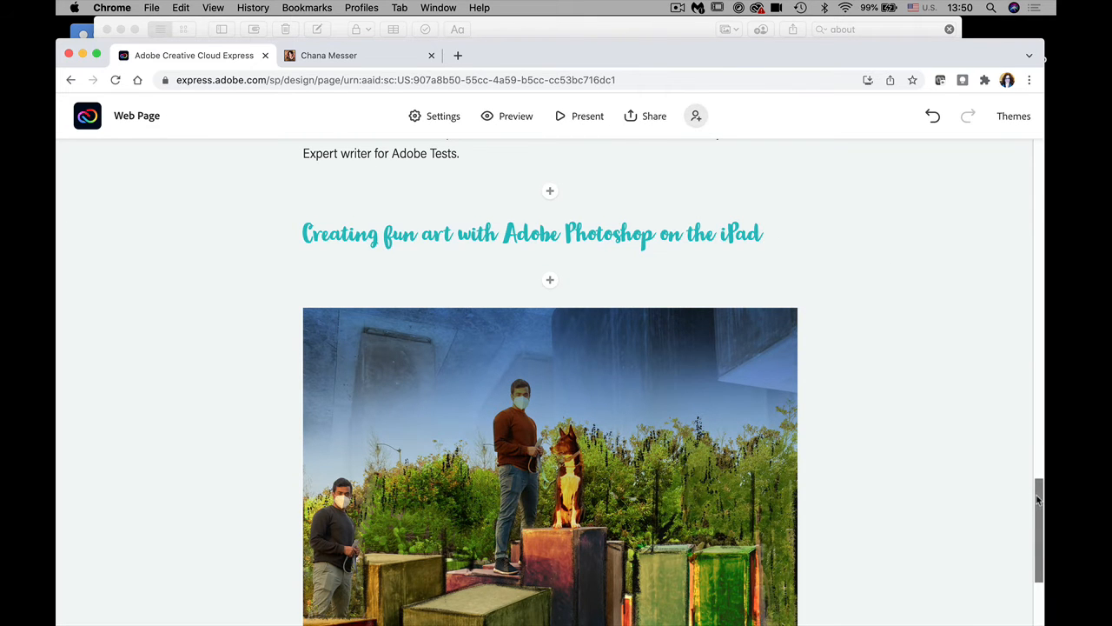
drag(1038, 500, 1010, 407)
scroll(989, 334, up, 5)
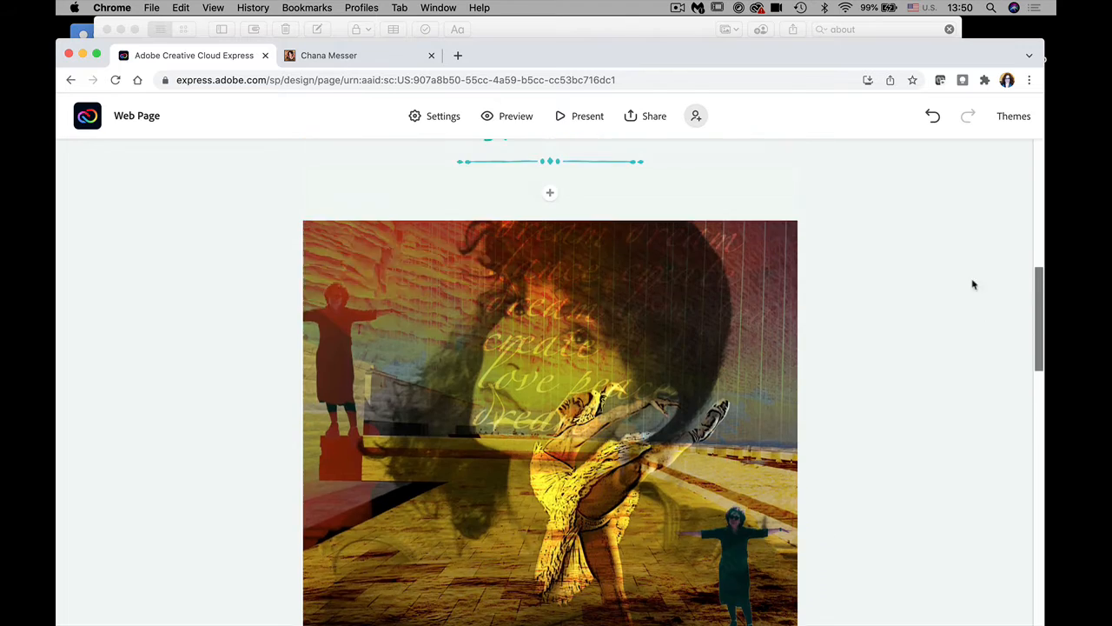
scroll(974, 281, down, 12)
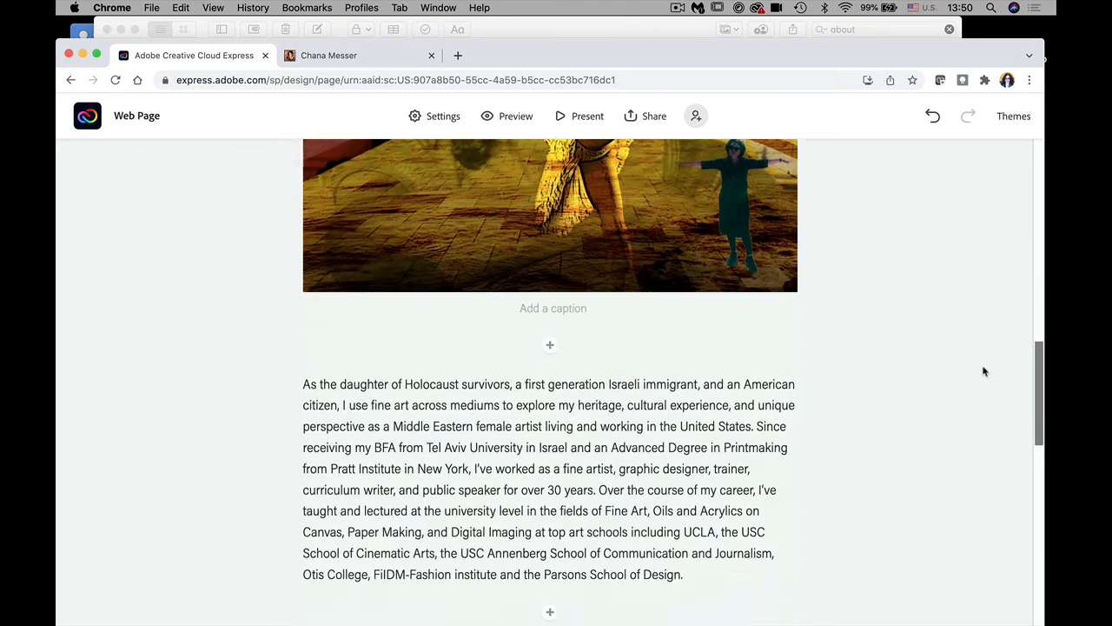
scroll(1003, 465, down, 3)
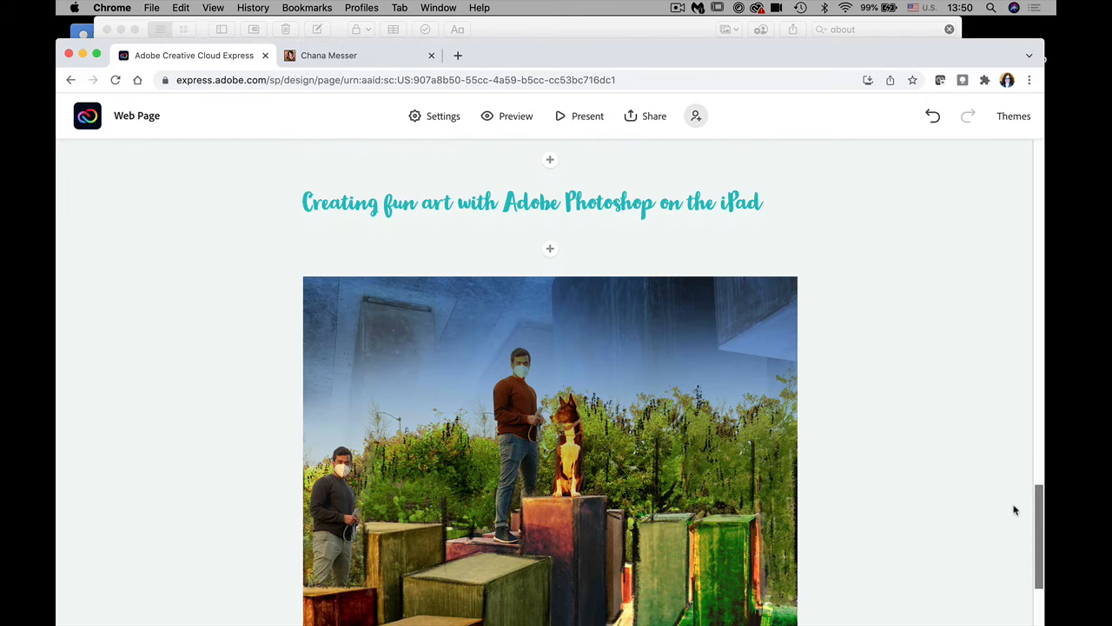
scroll(1015, 514, down, 1)
scroll(1019, 532, down, 4)
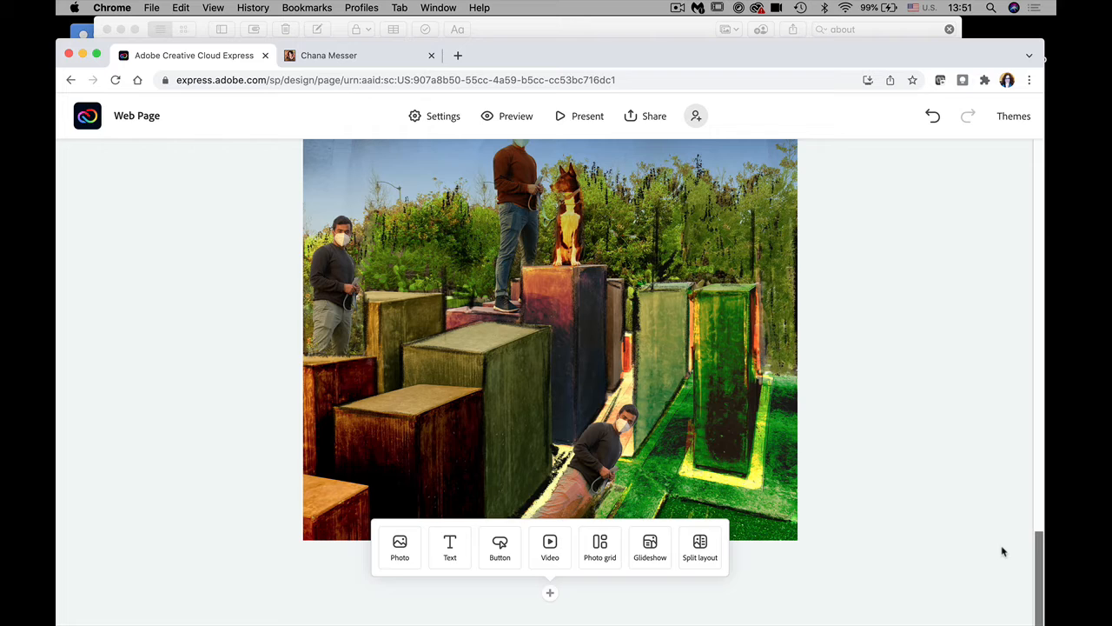
Step: Add an empty text block below the dog photo and bring the Word outline forward
click(450, 547)
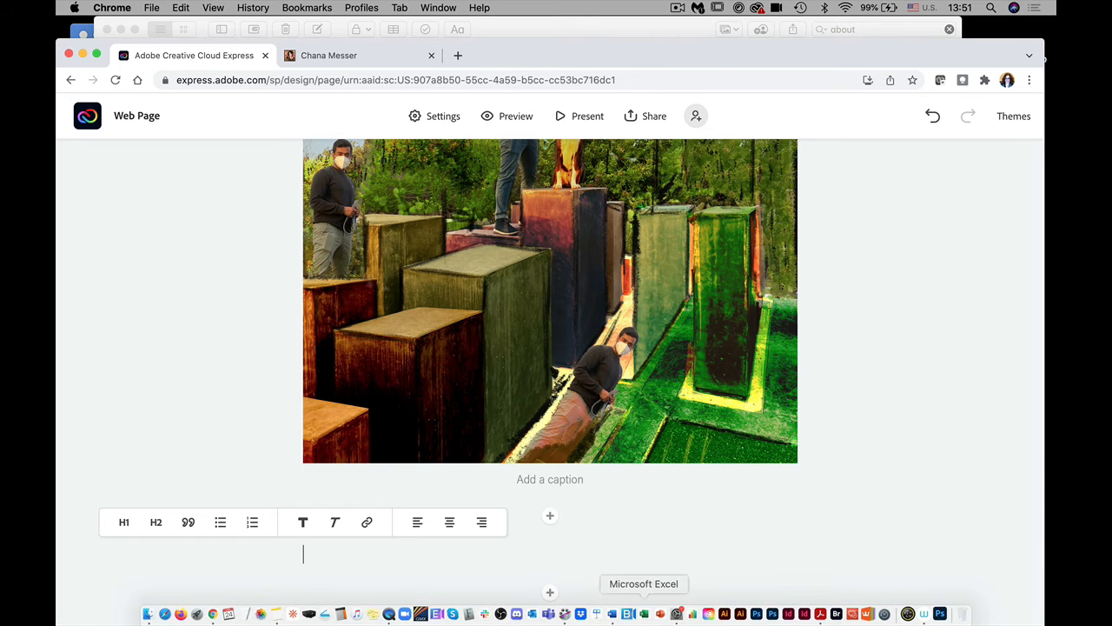
click(612, 610)
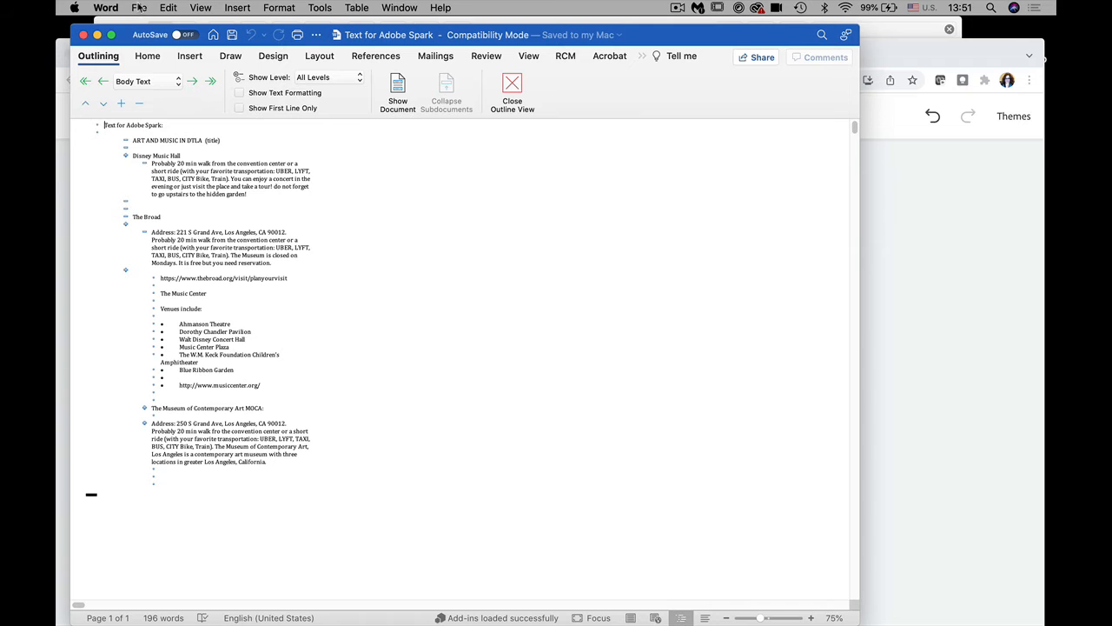
Step: Open LA Art and music_outside.docx in Word, then launch Adobe Illustrator
click(139, 7)
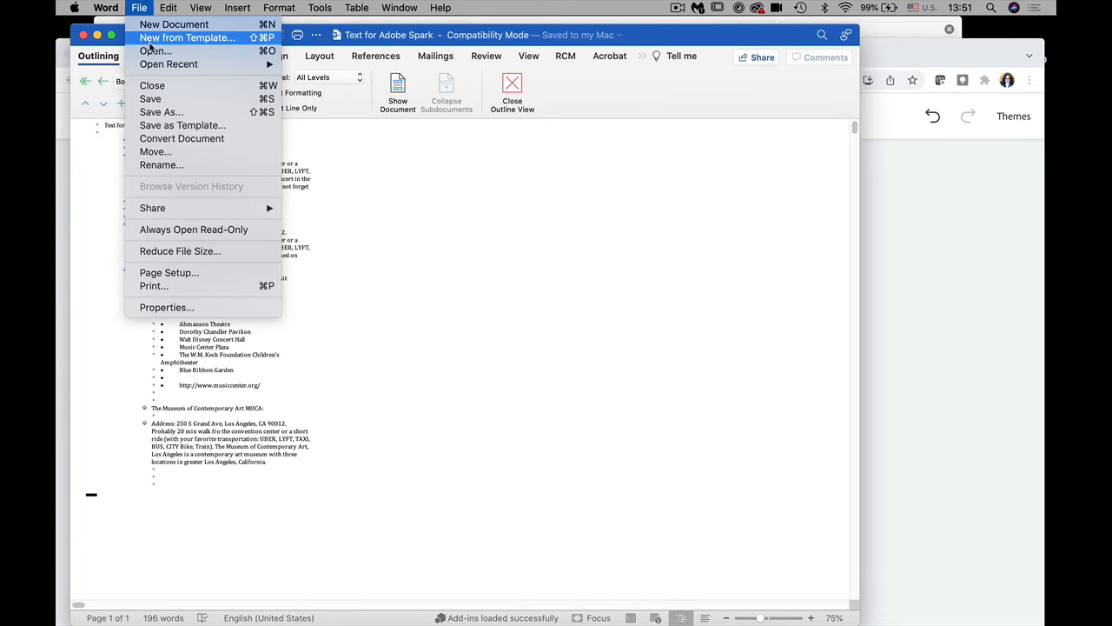
click(459, 257)
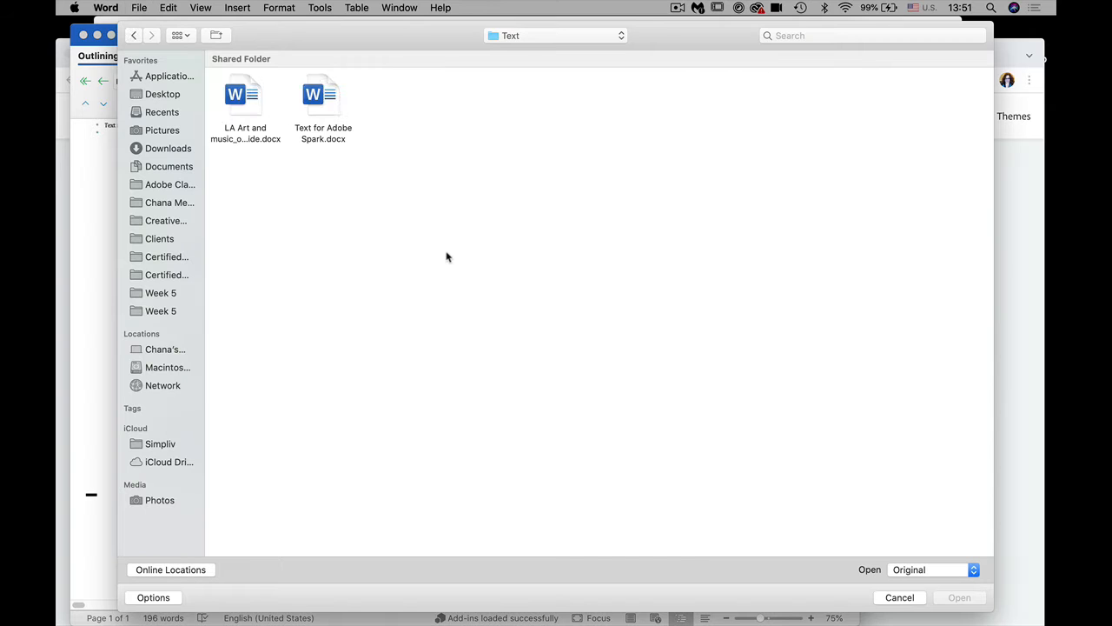
click(252, 101)
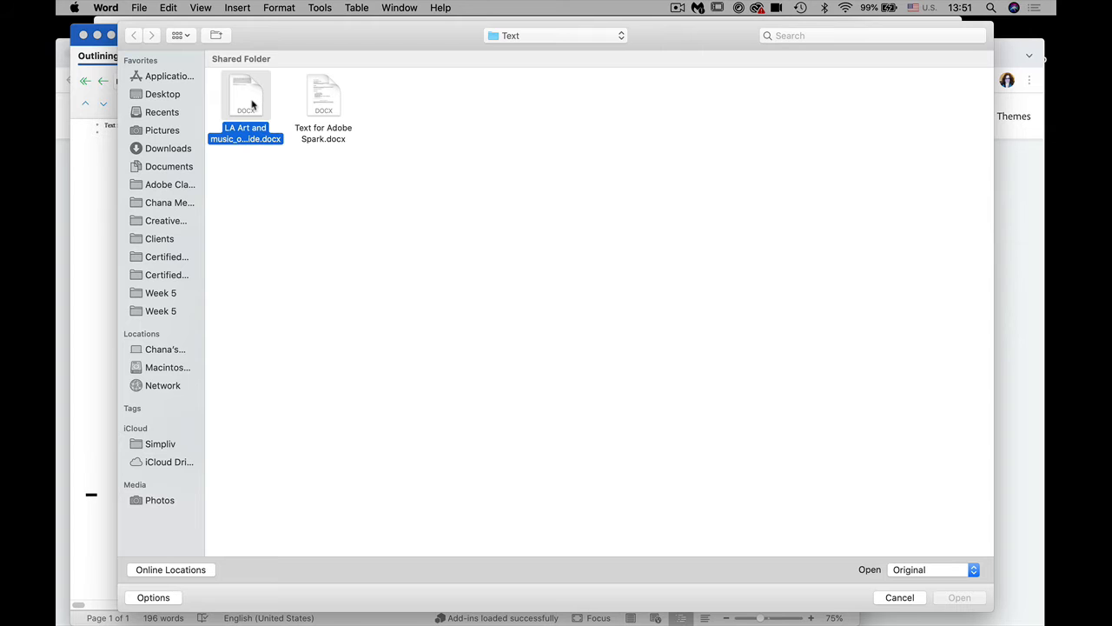
click(967, 599)
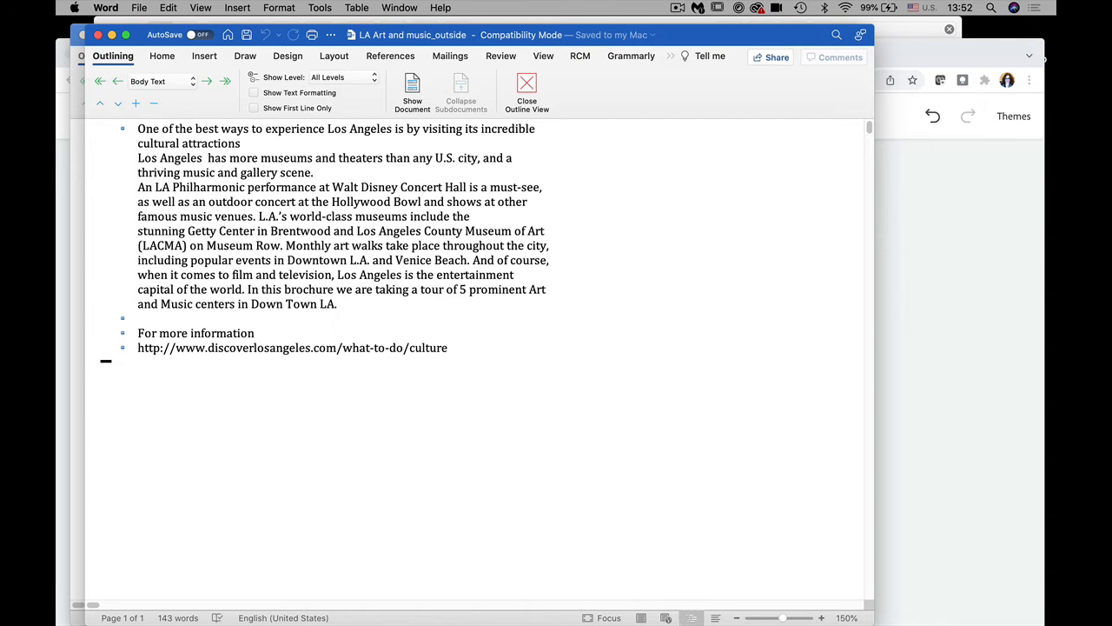
mouse_move(789, 620)
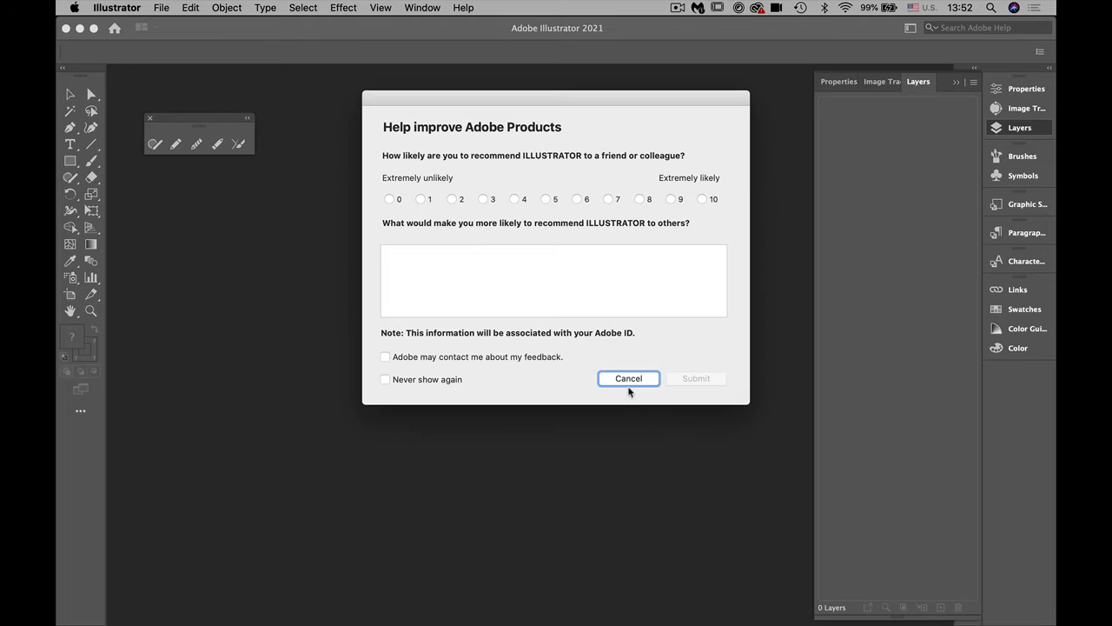
Step: Dismiss the survey and create a new 8.5 x 11 in Illustrator document
click(628, 380)
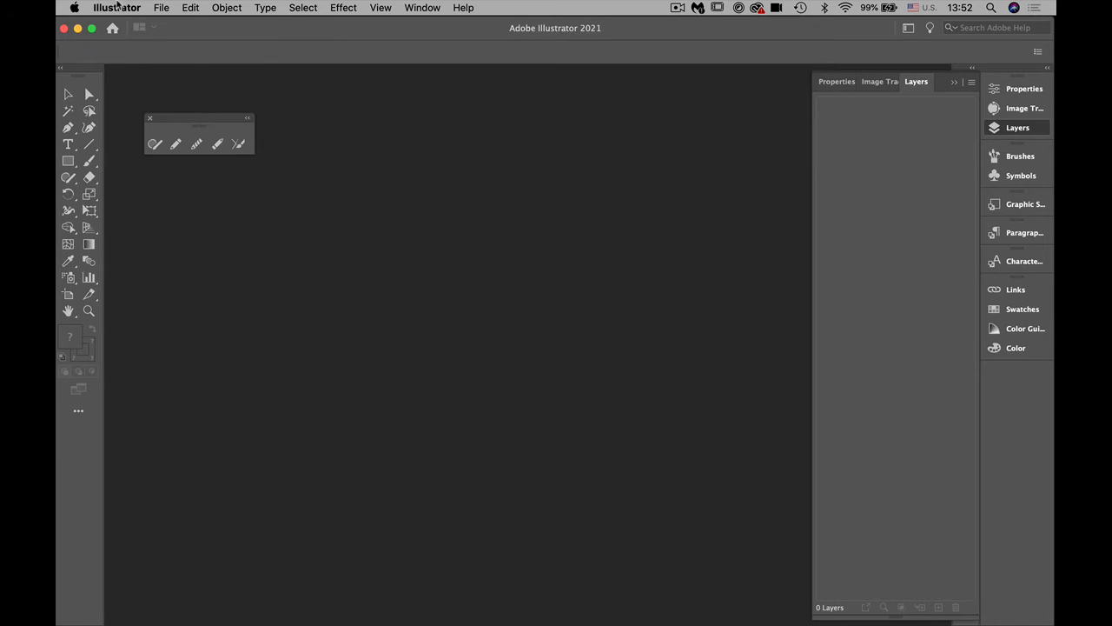
click(163, 9)
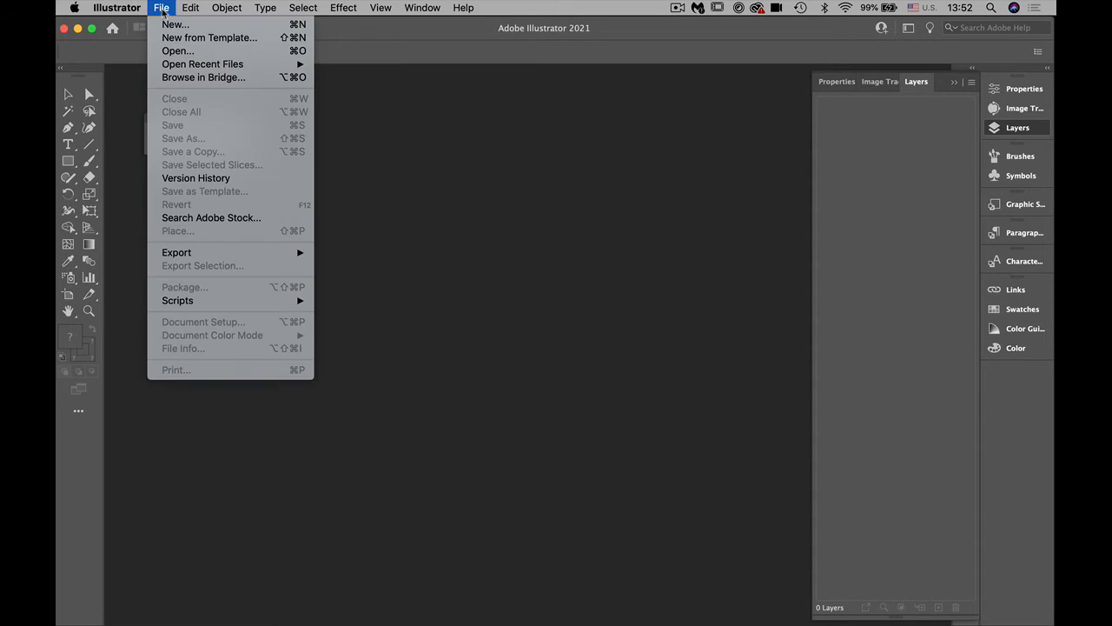
click(172, 26)
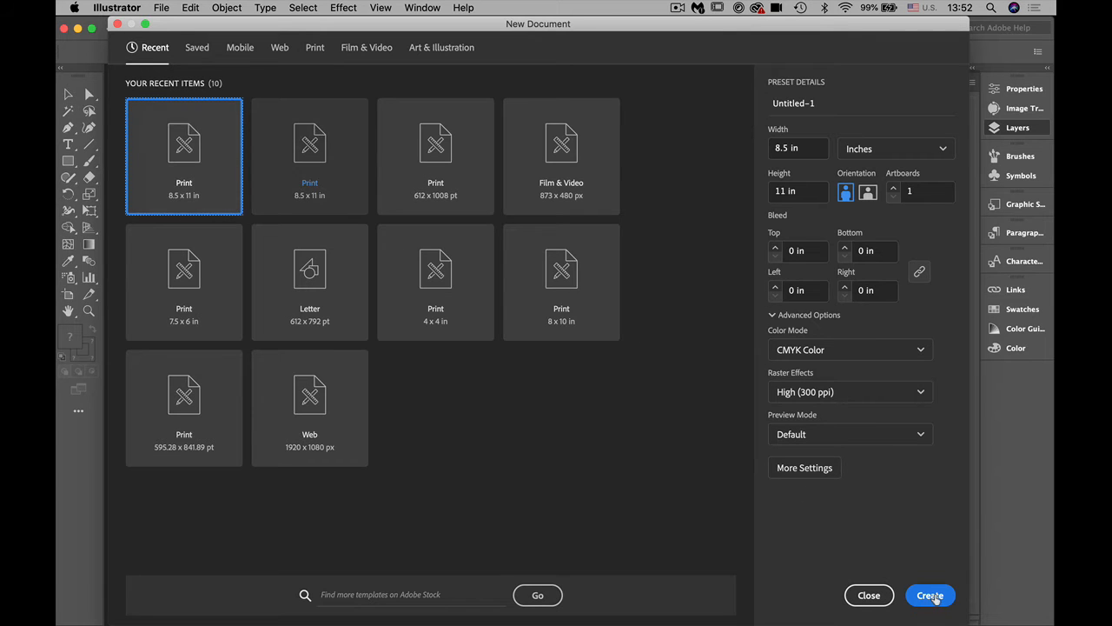
click(928, 595)
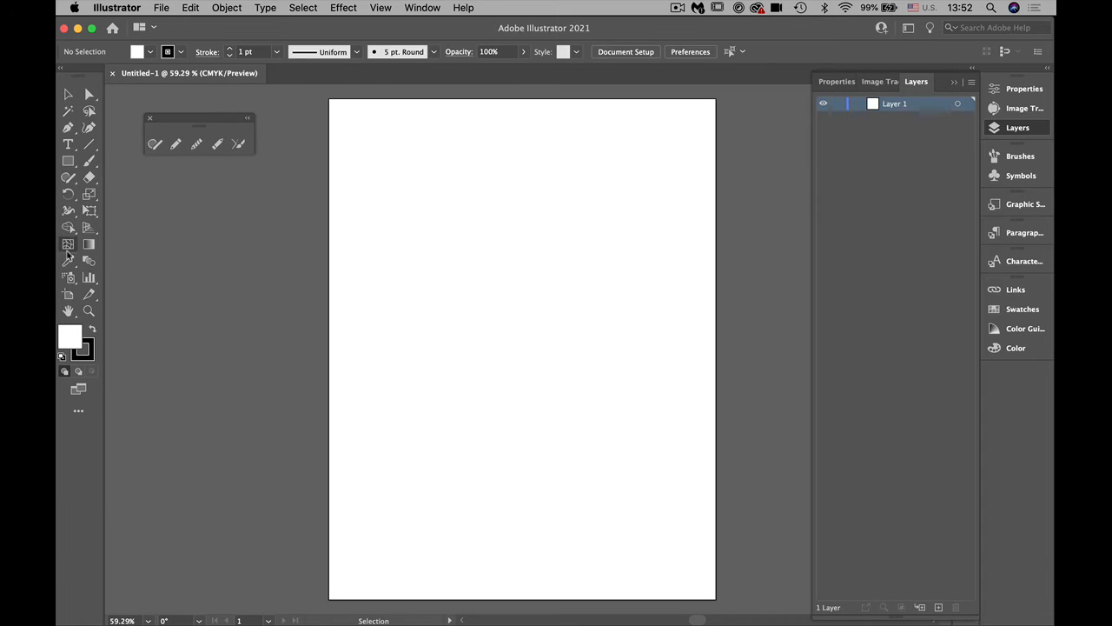
Step: Fill a page-sized text area with Lorem ipsum placeholder text and select its first paragraph
click(68, 144)
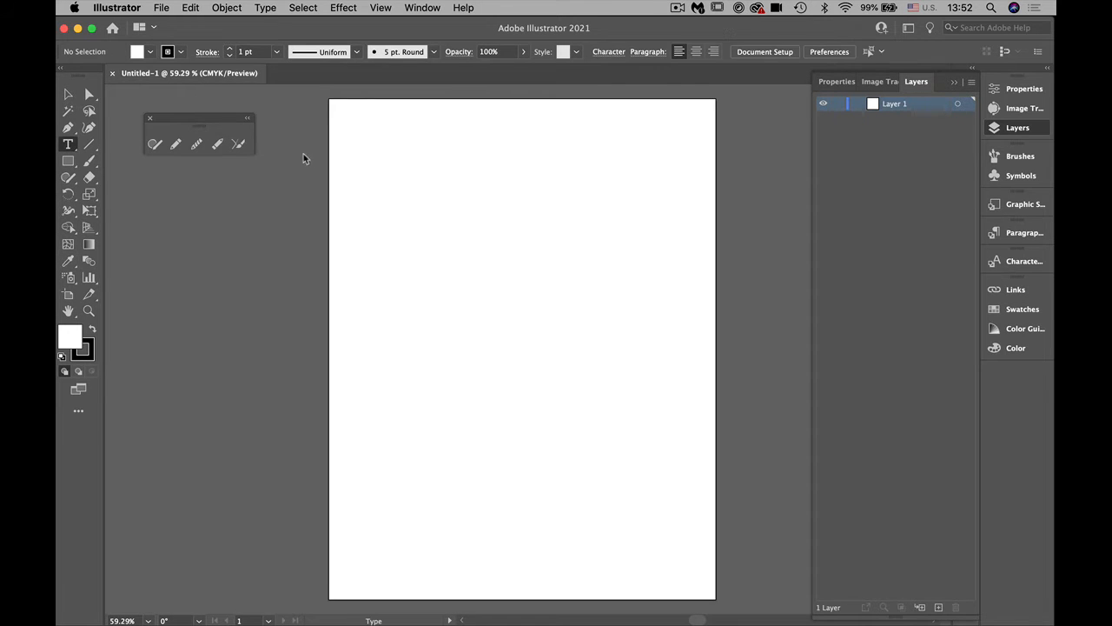
drag(357, 122, 687, 475)
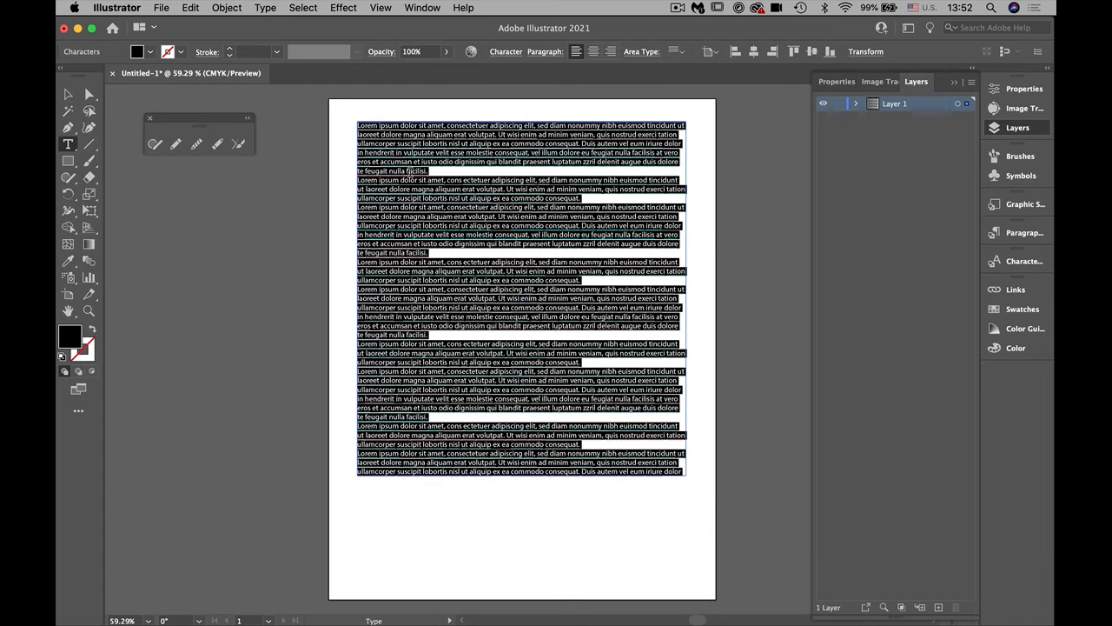
click(448, 214)
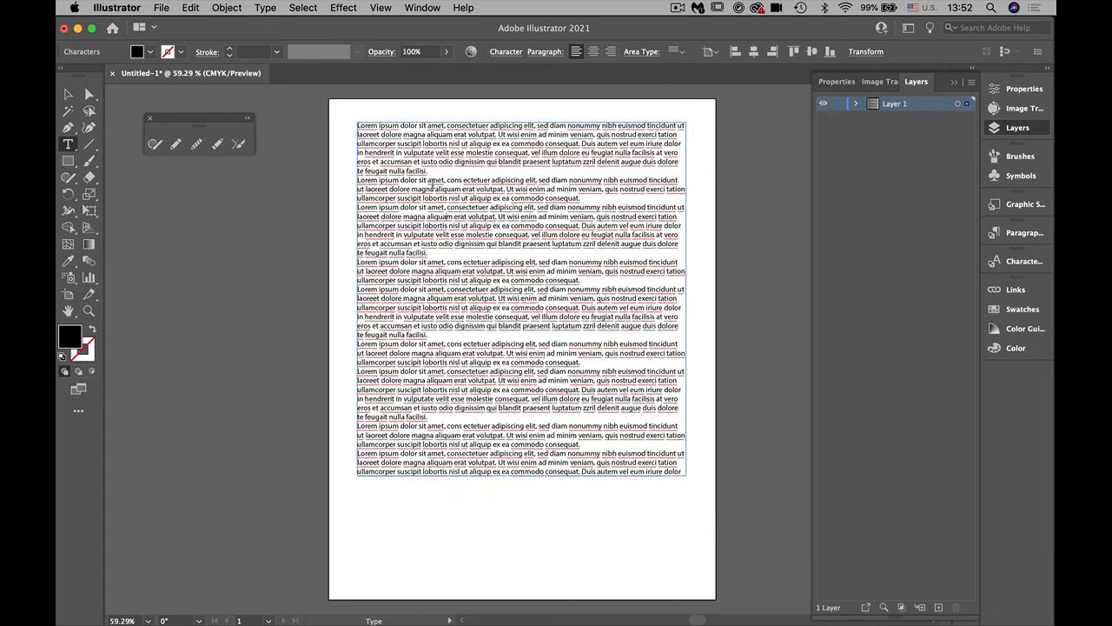
triple_click(409, 160)
key(super+c)
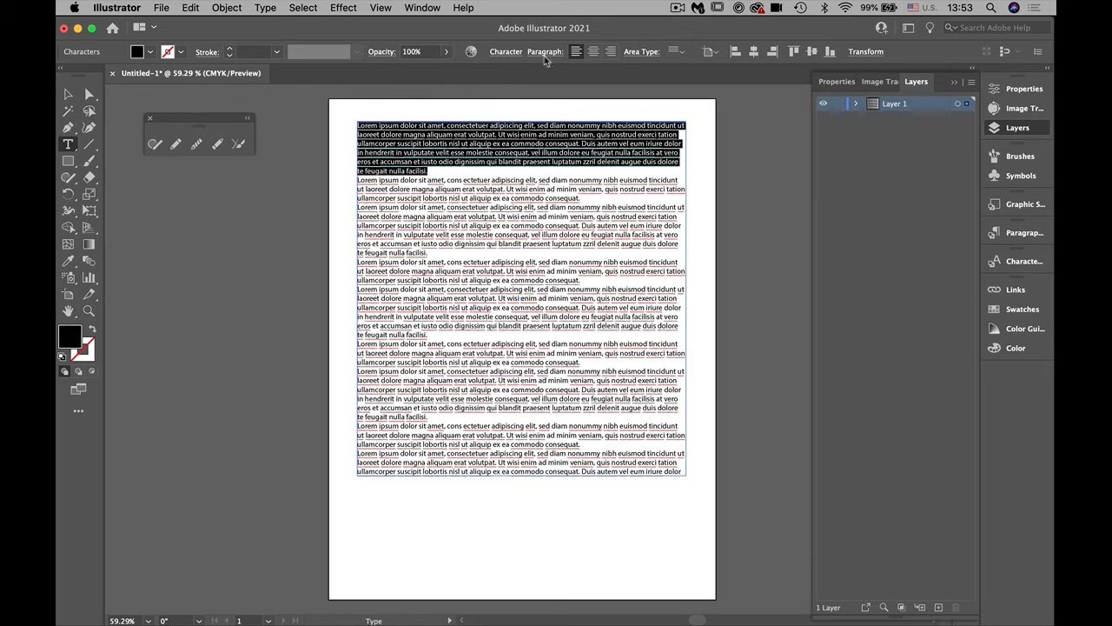
click(511, 54)
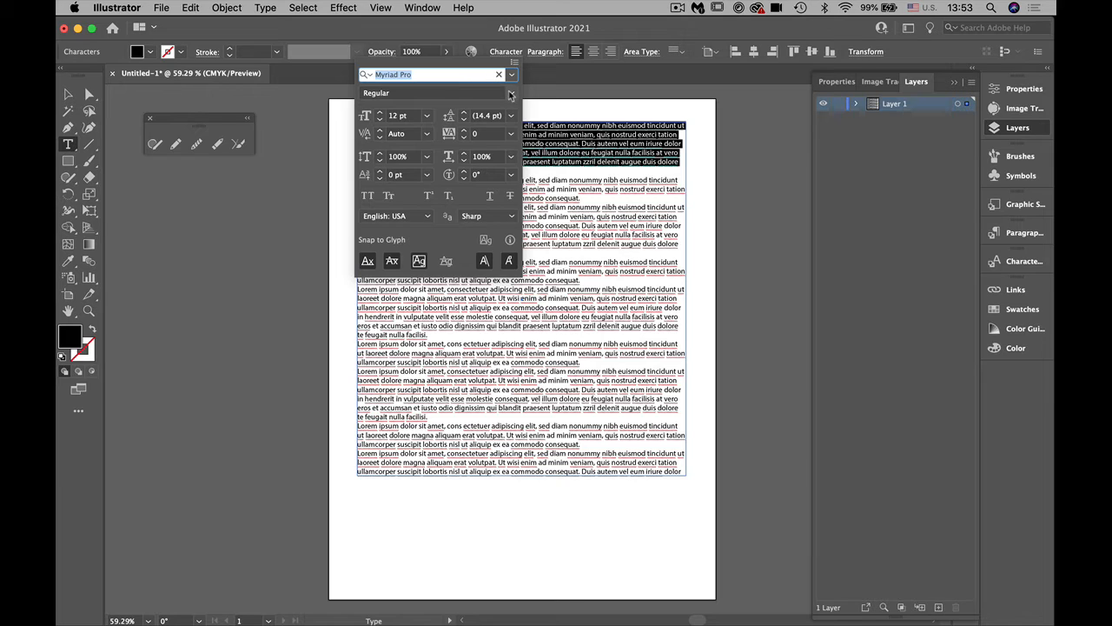
click(484, 25)
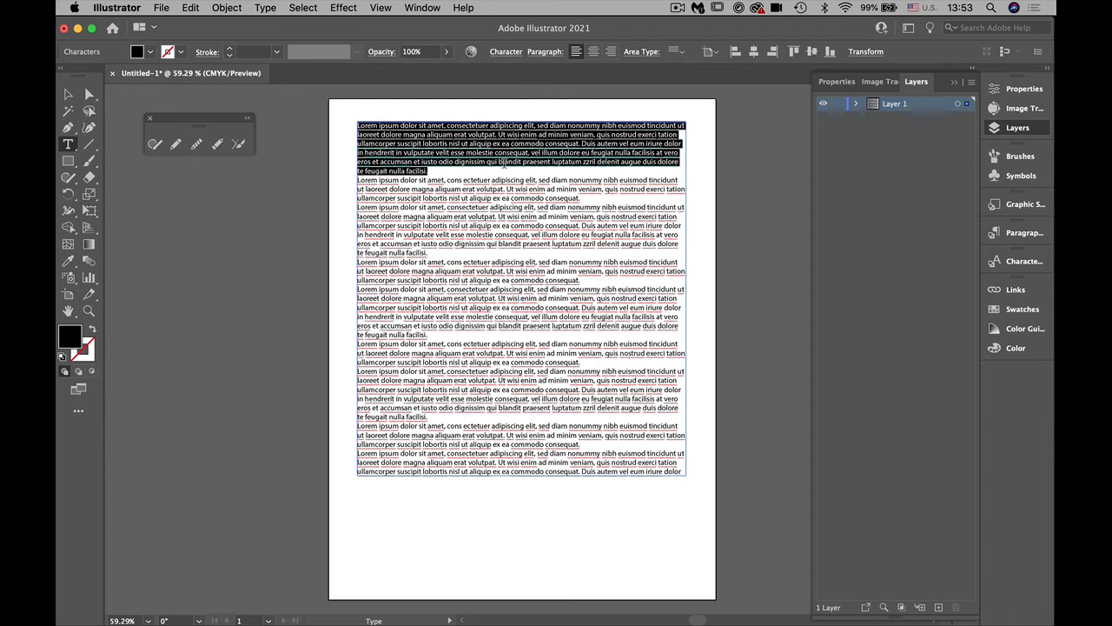
click(442, 157)
drag(439, 166, 346, 132)
mouse_move(597, 615)
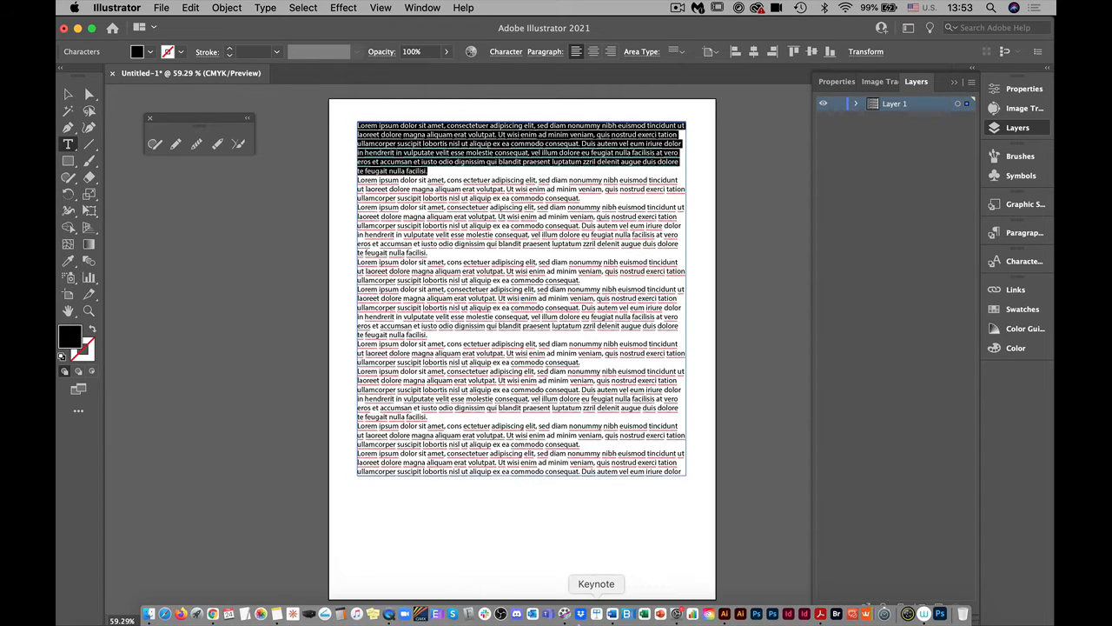
click(212, 614)
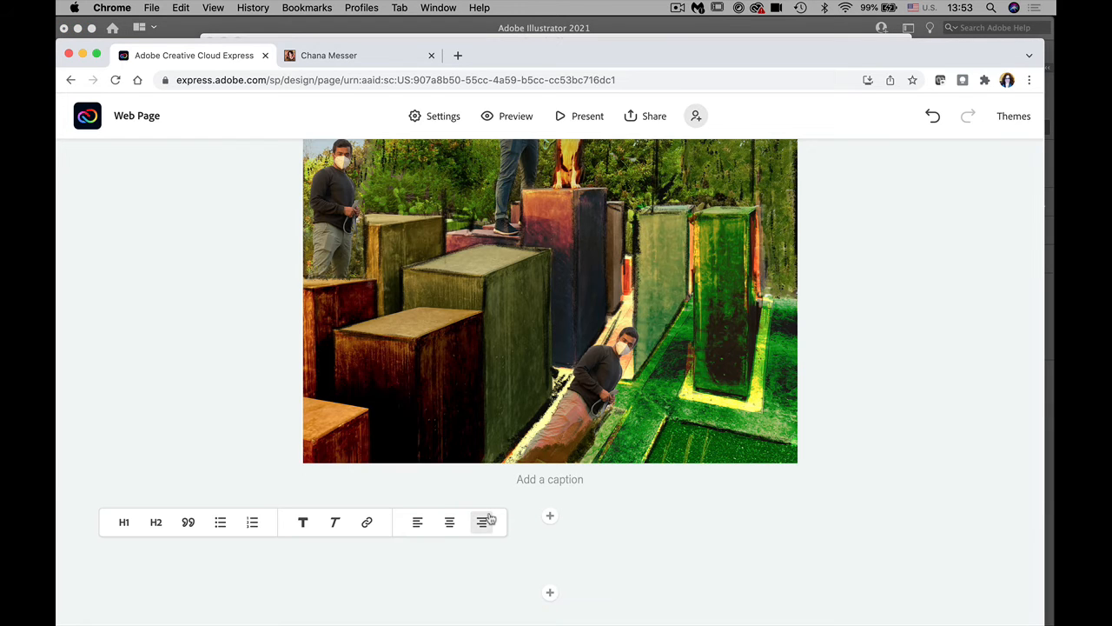
Step: Paste the Lorem ipsum paragraph below the dog photo and make it italic and centred
key(super+v)
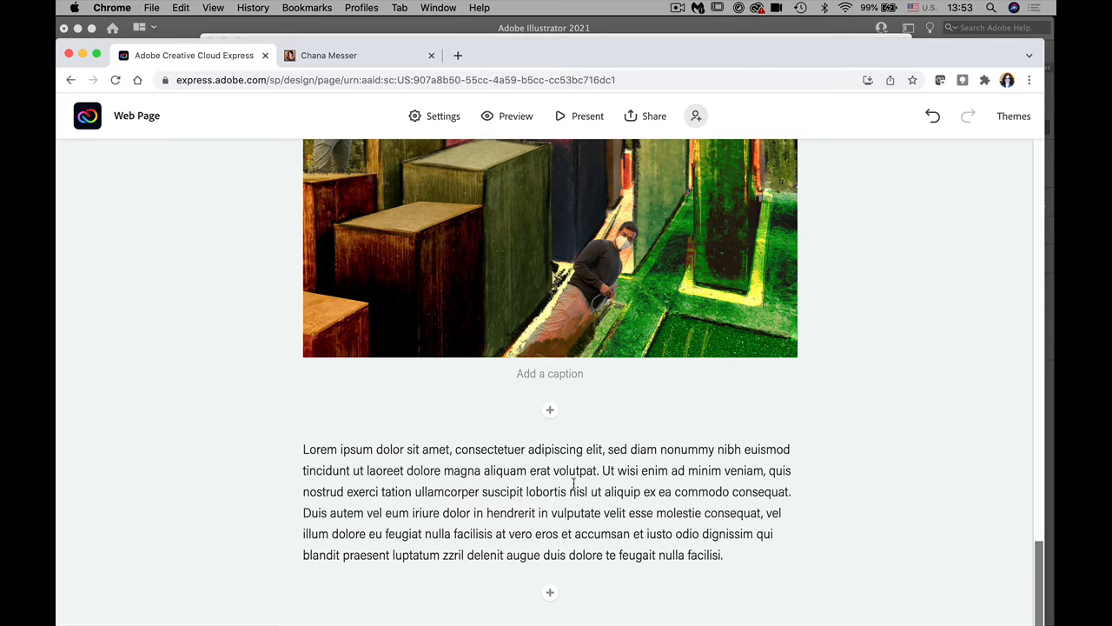
drag(752, 556, 295, 454)
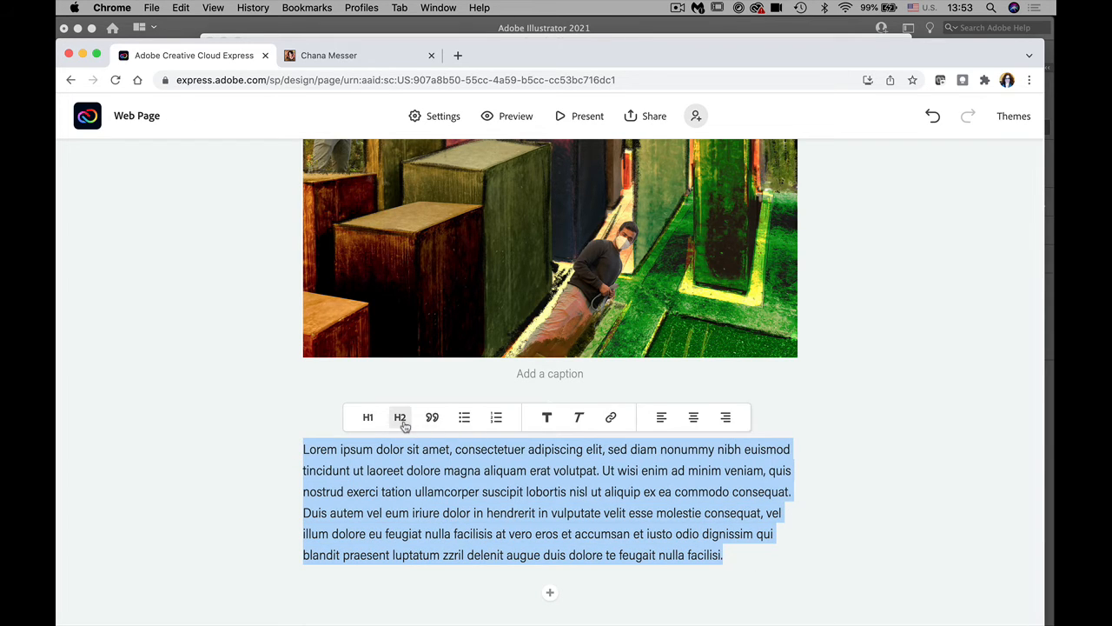
click(579, 421)
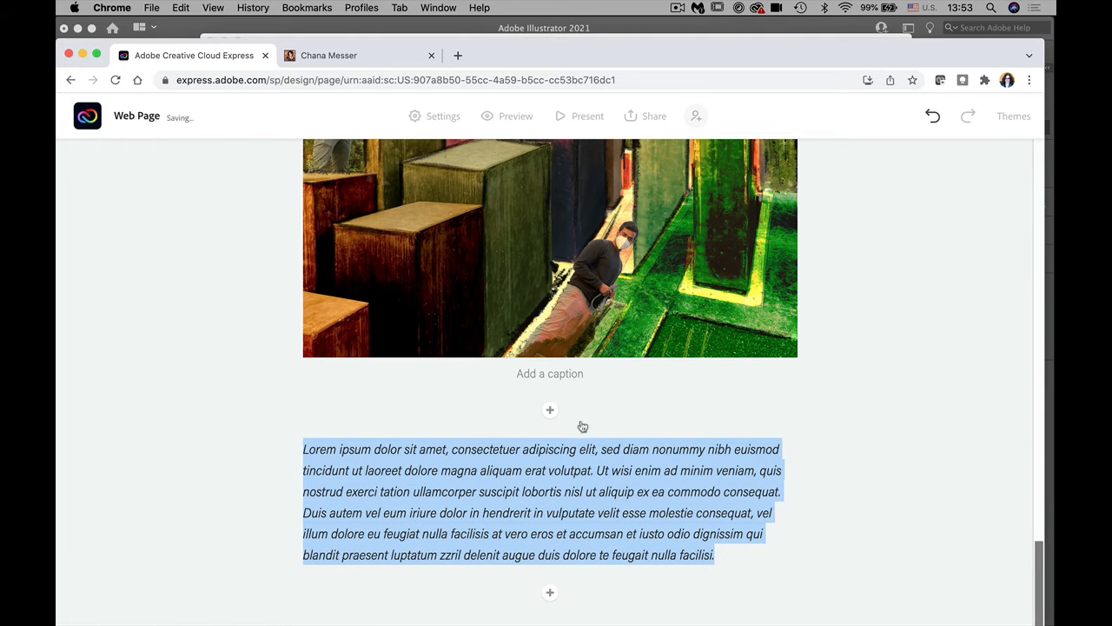
click(594, 467)
drag(718, 550, 280, 448)
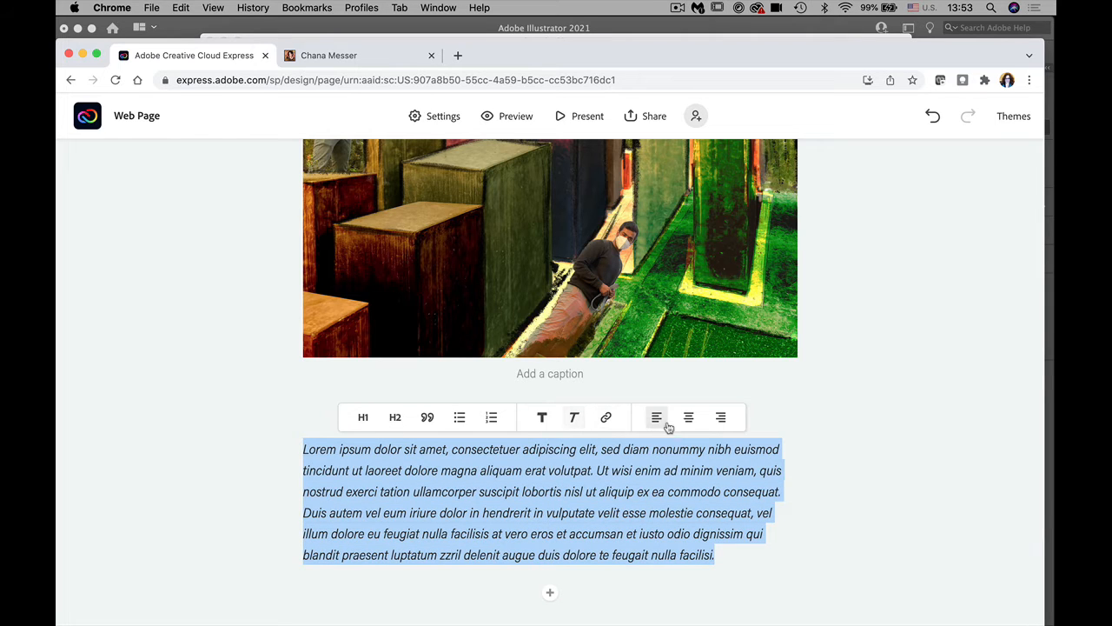
click(688, 417)
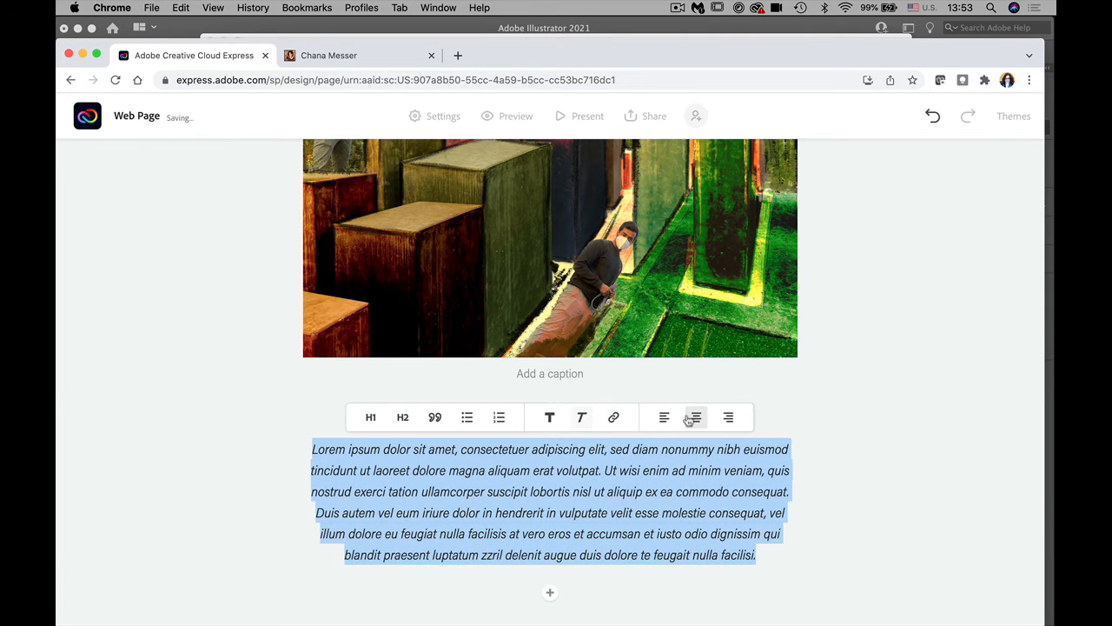
click(807, 429)
click(550, 411)
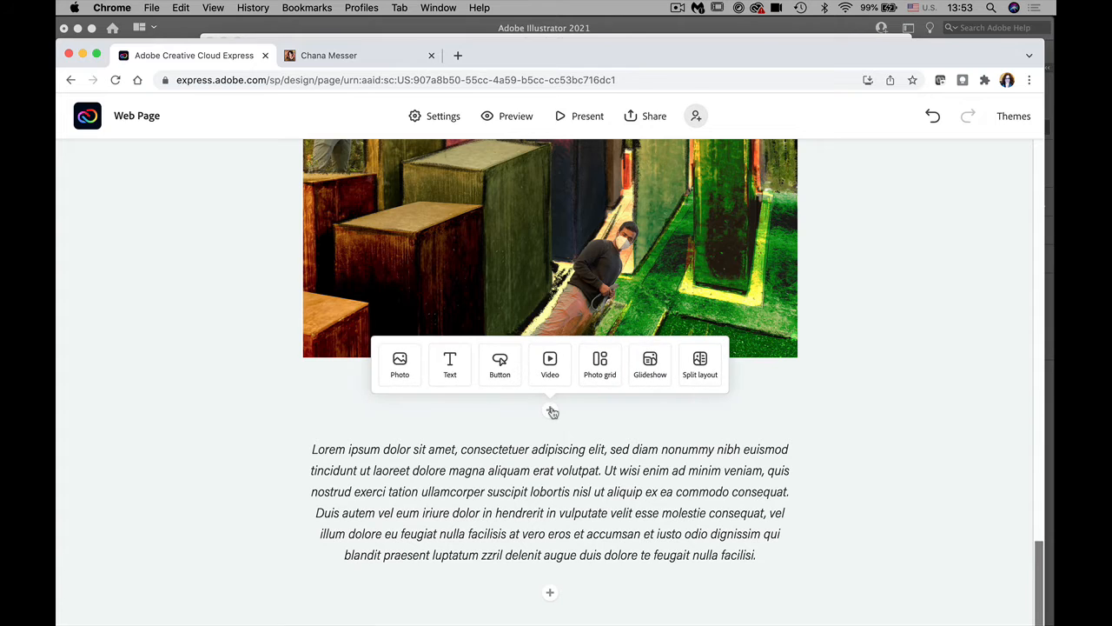
Step: Add a centred H2 heading 'About my workflow' above the italic paragraph
click(451, 368)
text(A)
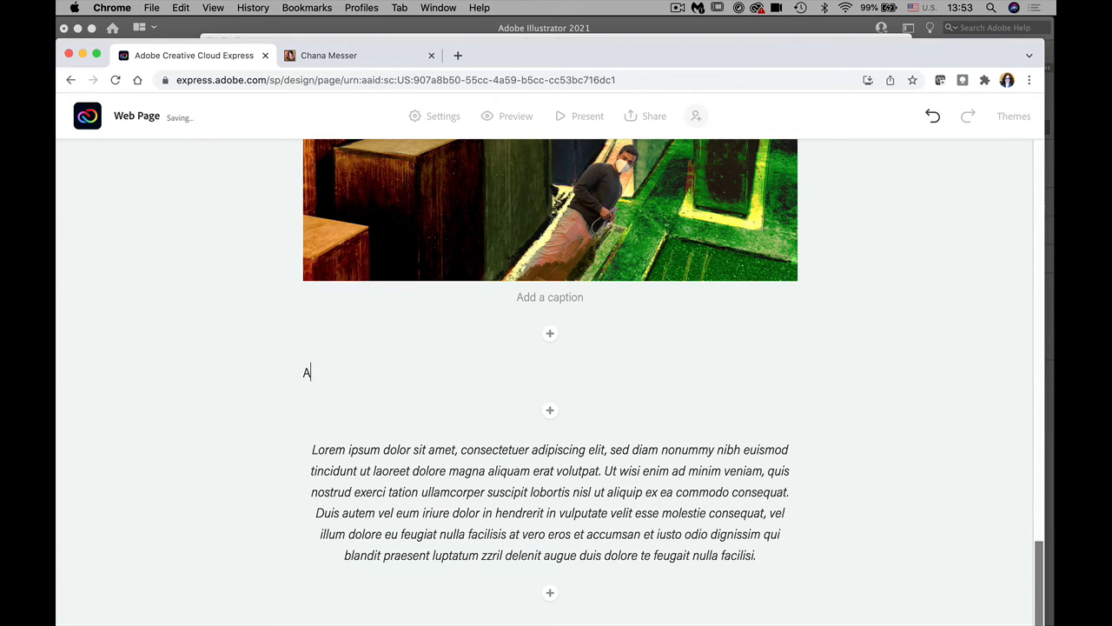
text(bout my workflow)
drag(408, 375, 290, 376)
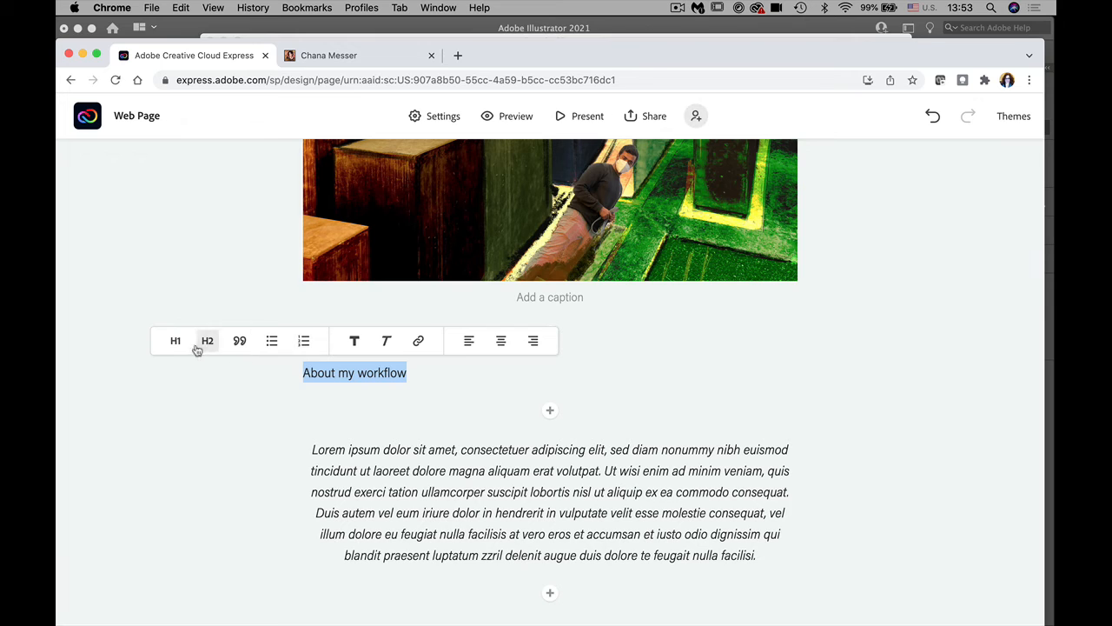
click(181, 342)
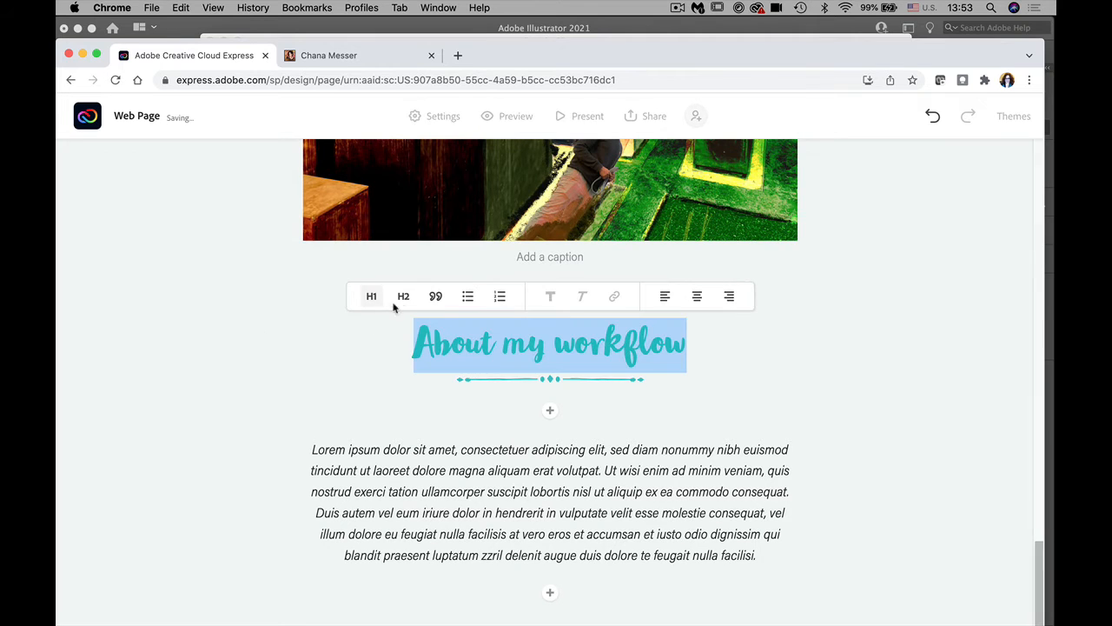
click(400, 300)
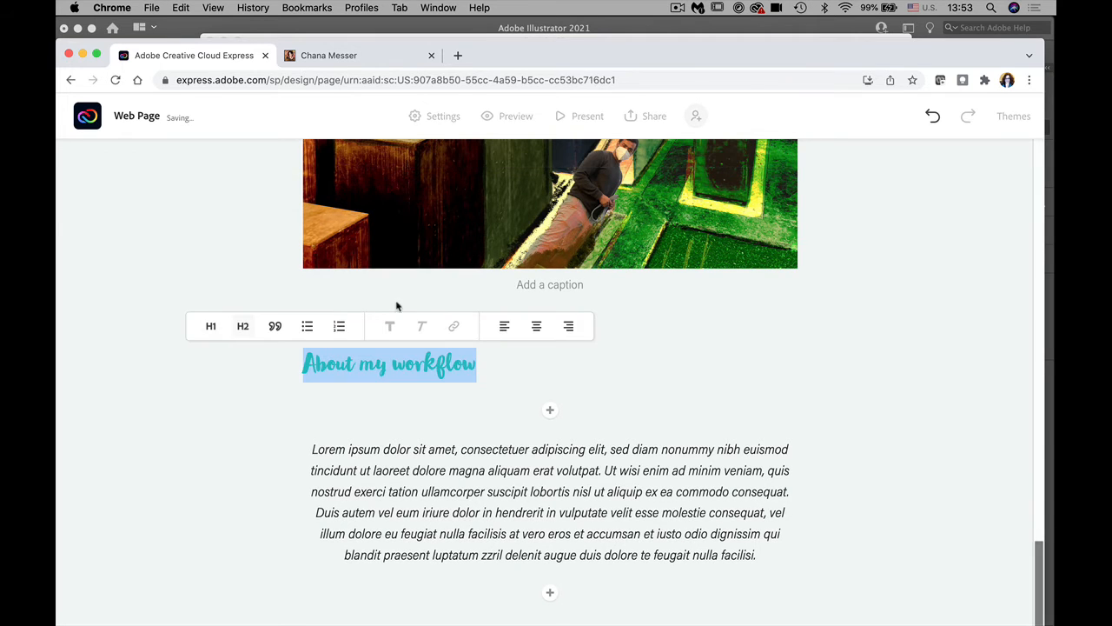
click(275, 326)
click(306, 315)
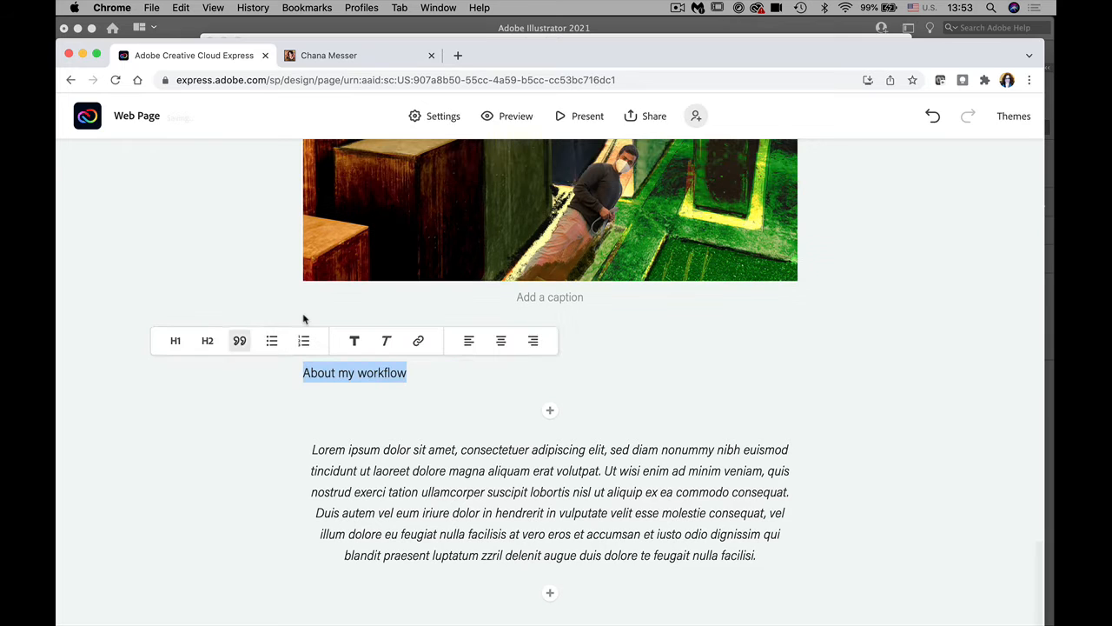
click(210, 341)
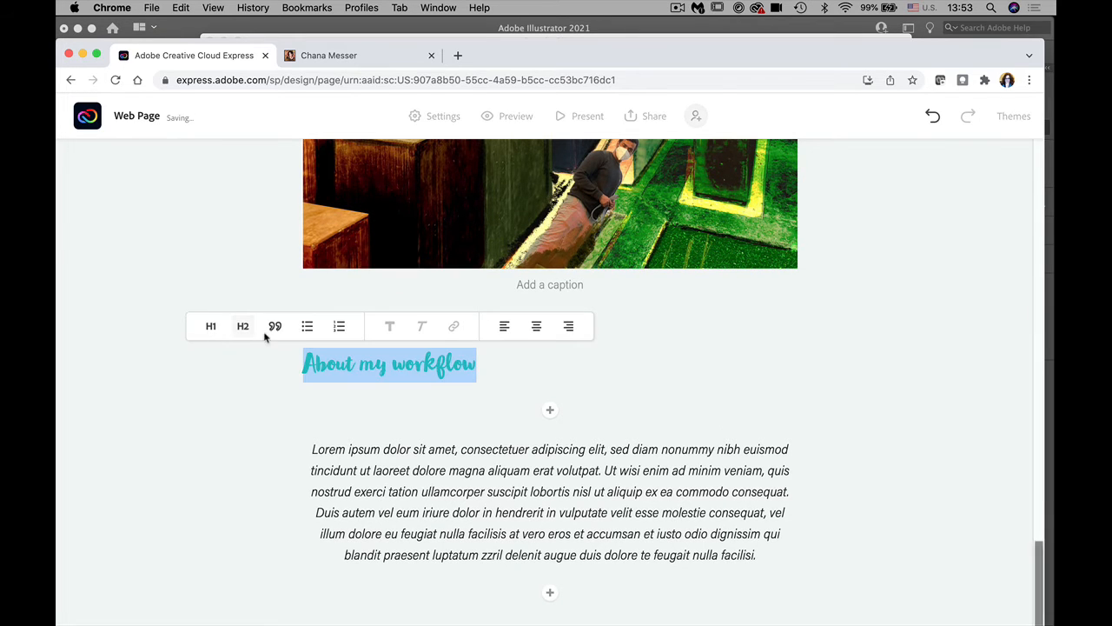
click(535, 326)
click(735, 400)
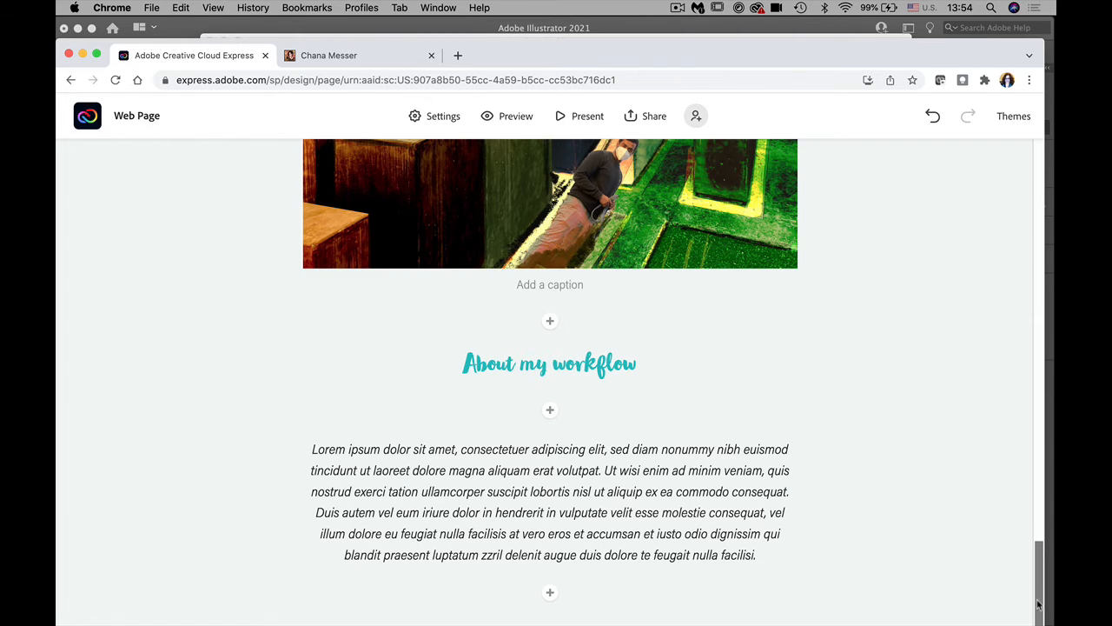
Step: Add a photo grid below the paragraph with the dog, nurse portrait and dancer collage Fresco images
click(549, 593)
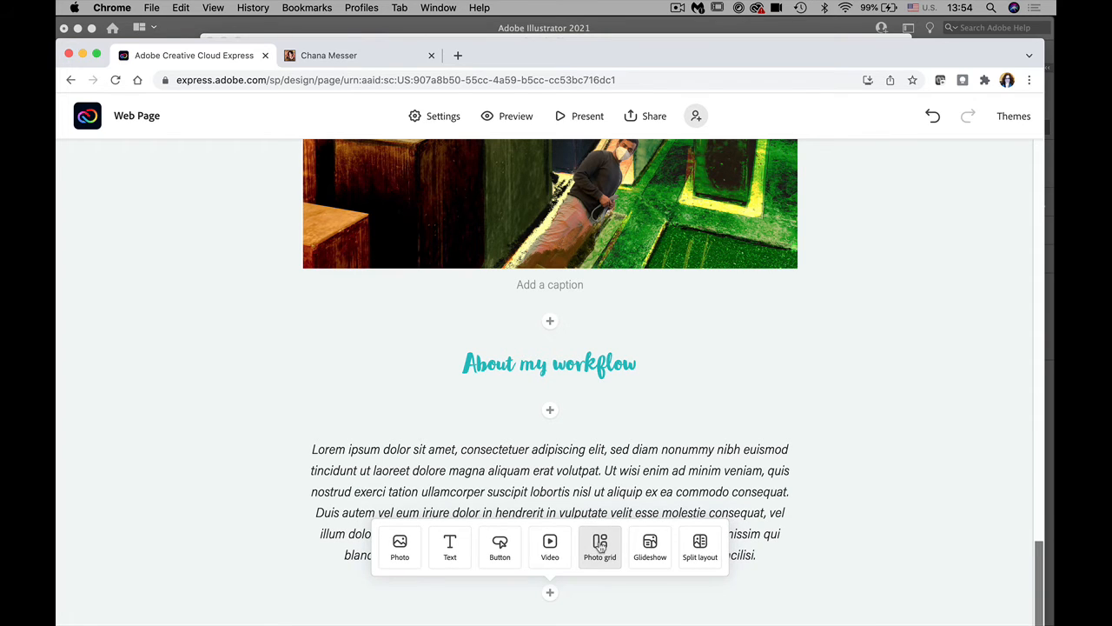
click(599, 545)
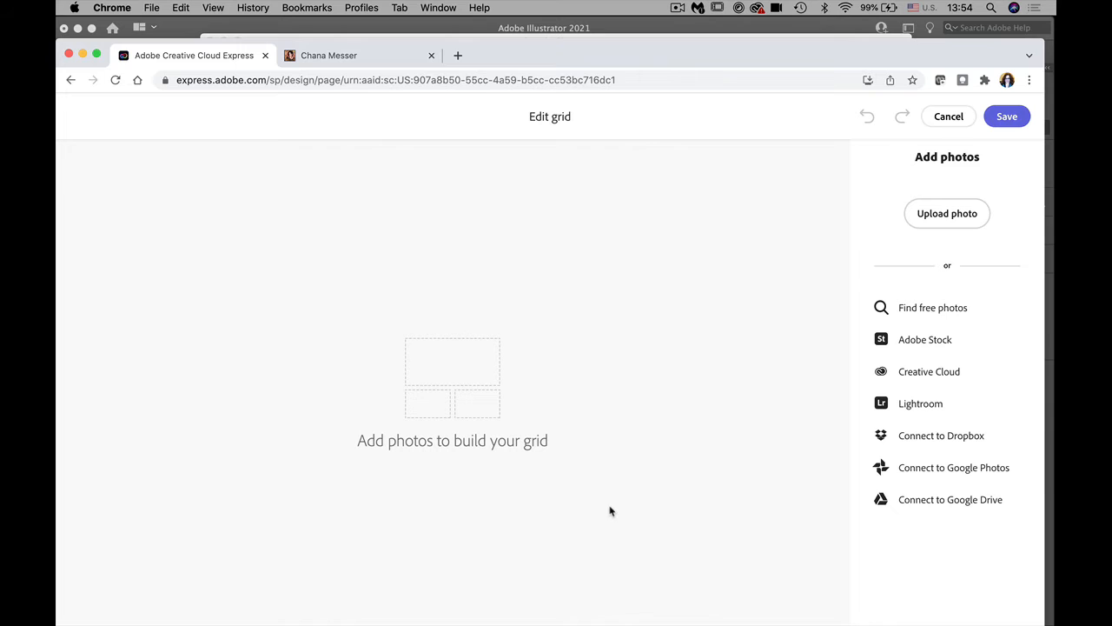
click(937, 217)
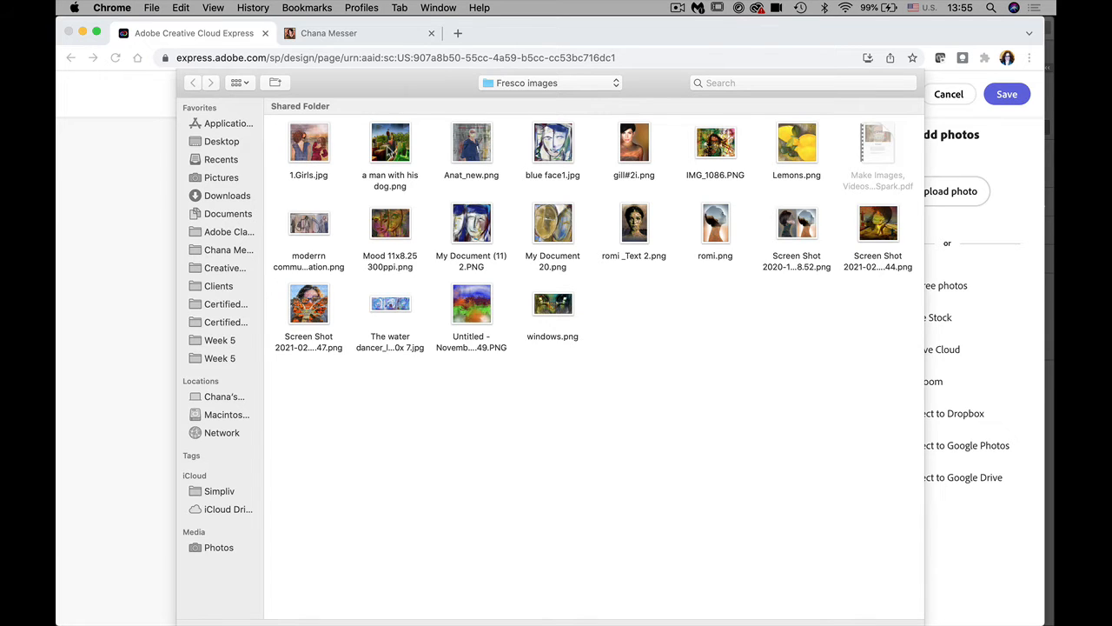
click(389, 148)
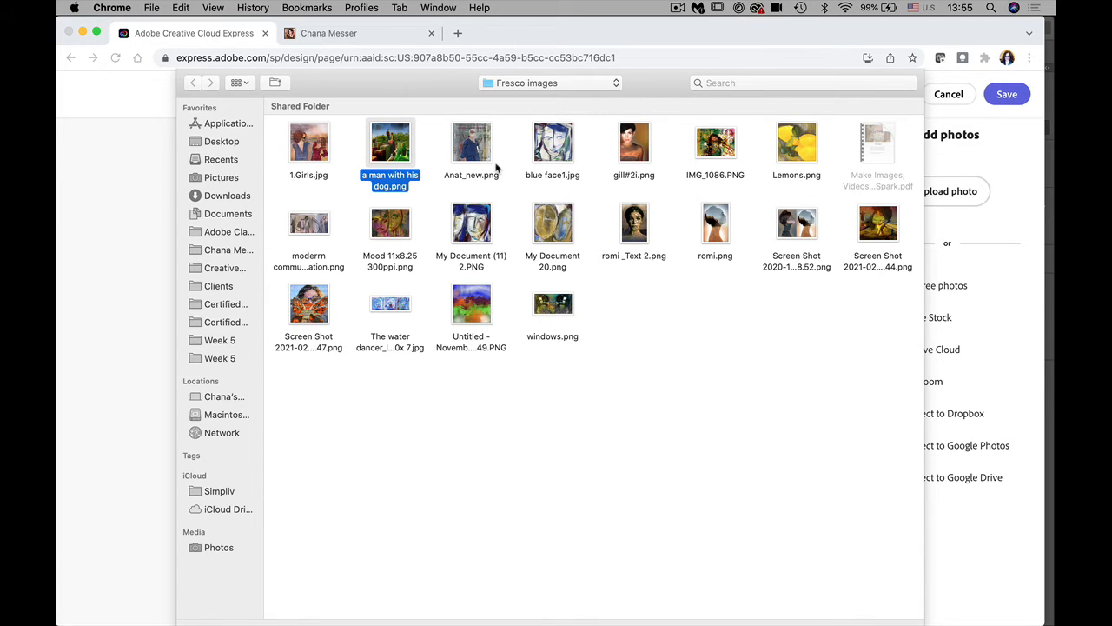
super+click(470, 146)
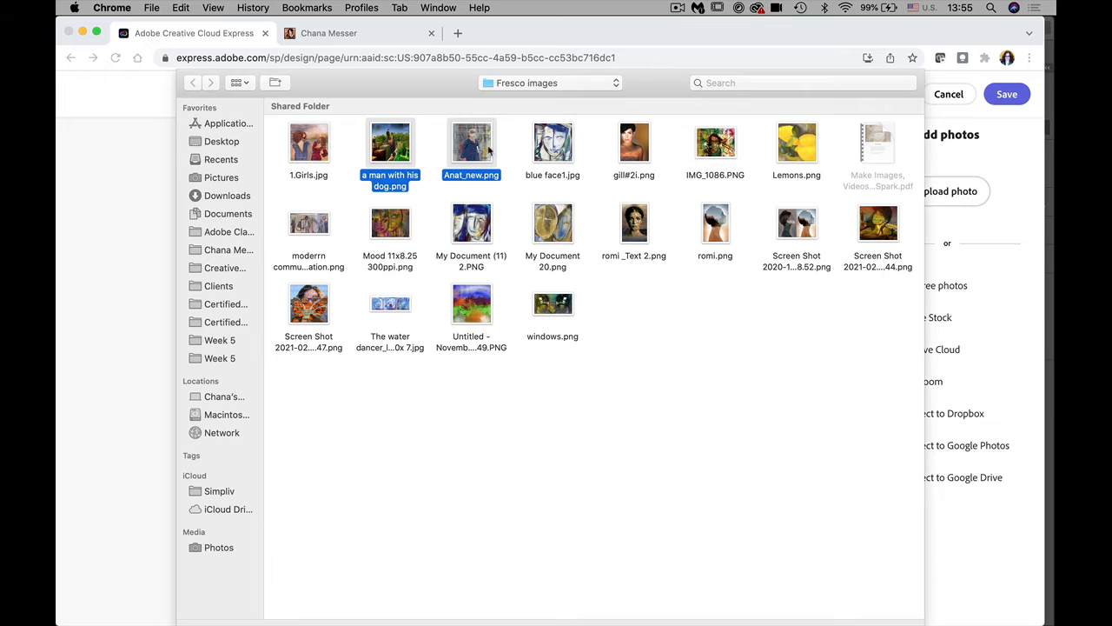
super+click(879, 232)
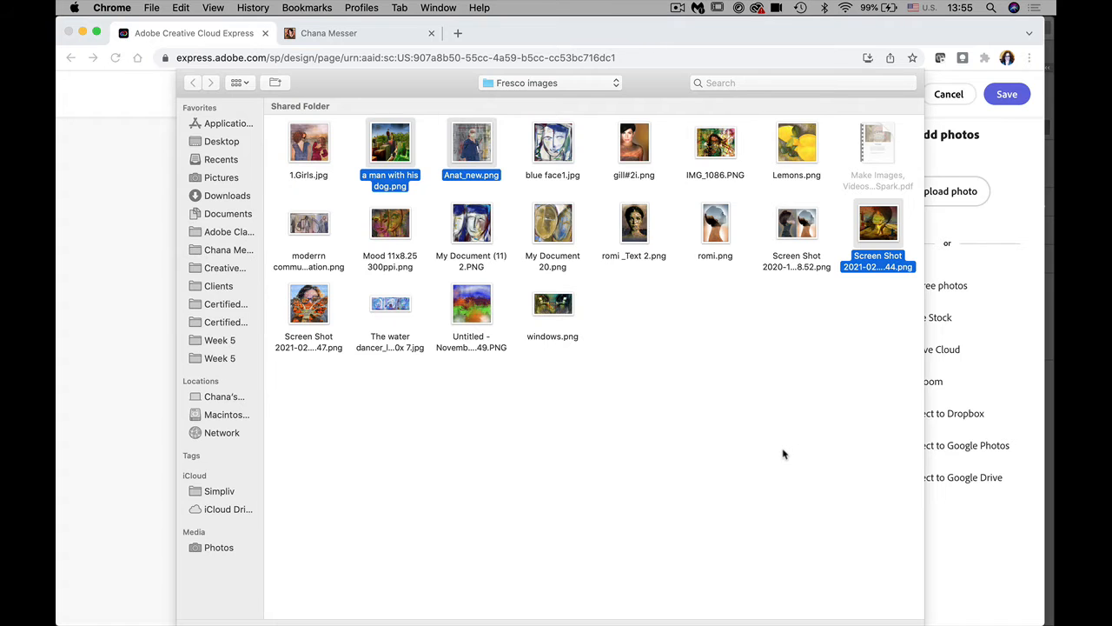
key(Return)
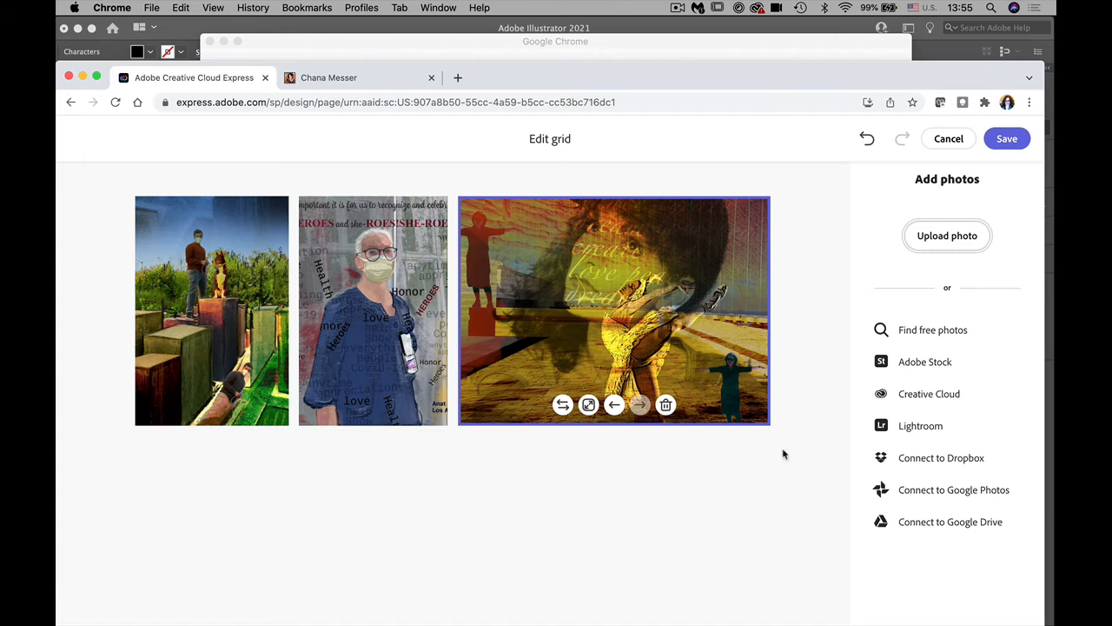
Step: Save the grid, then move the dancer collage before the nurse portrait and make it large
click(1006, 140)
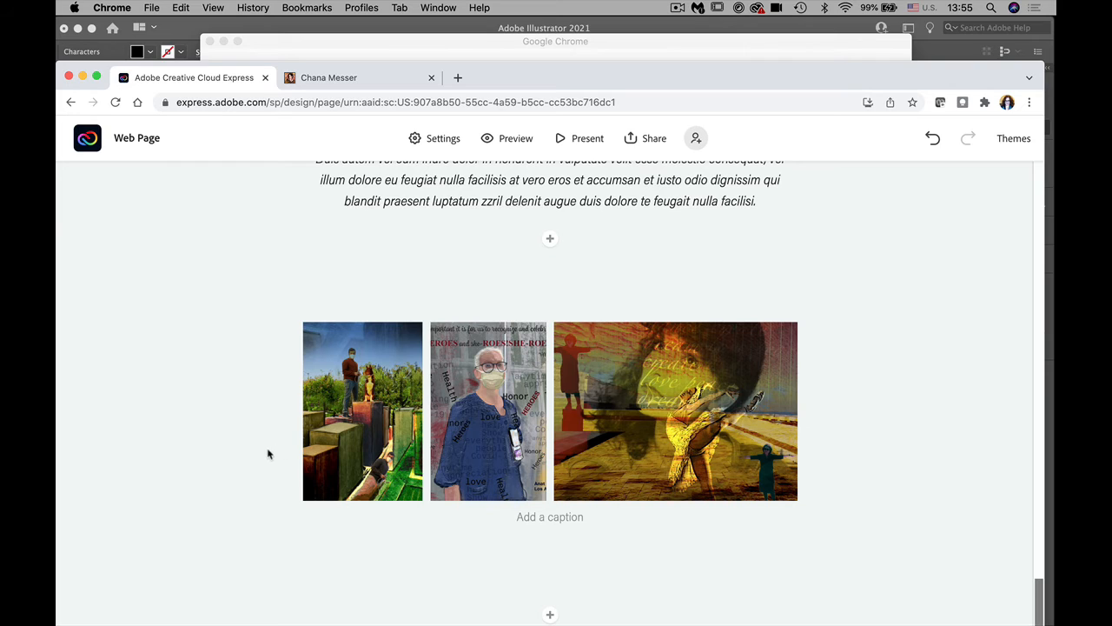
click(526, 427)
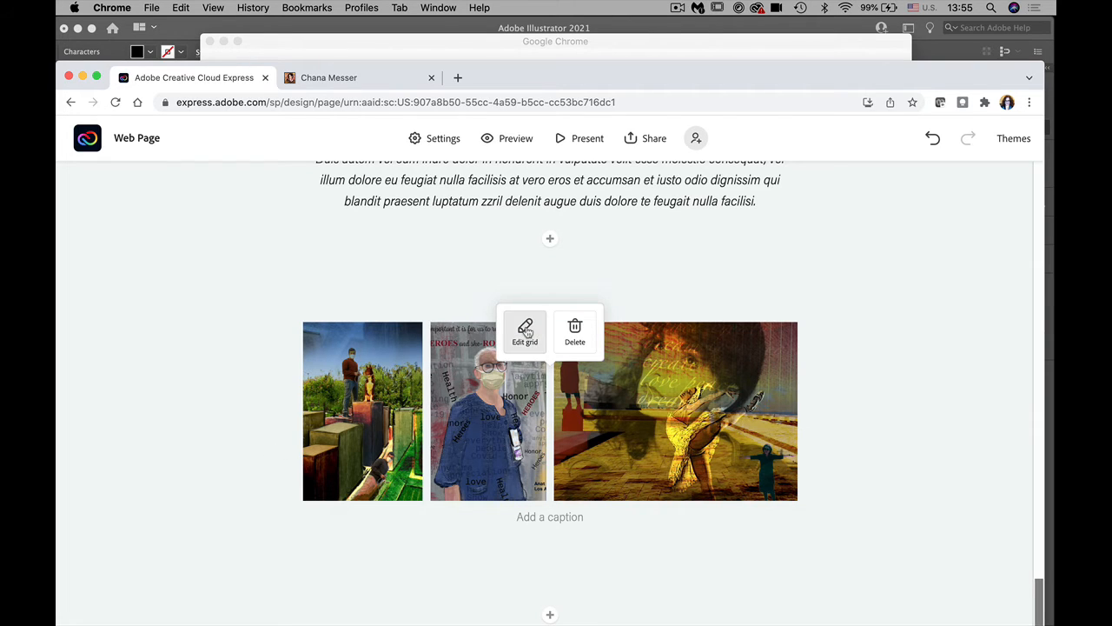
click(656, 397)
click(656, 398)
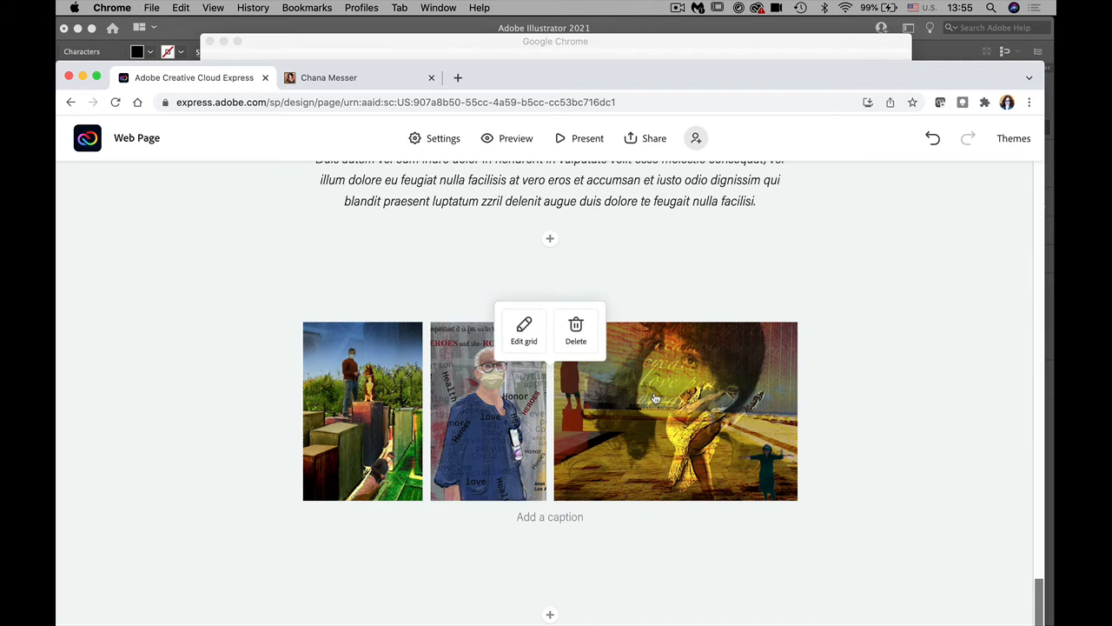
click(524, 330)
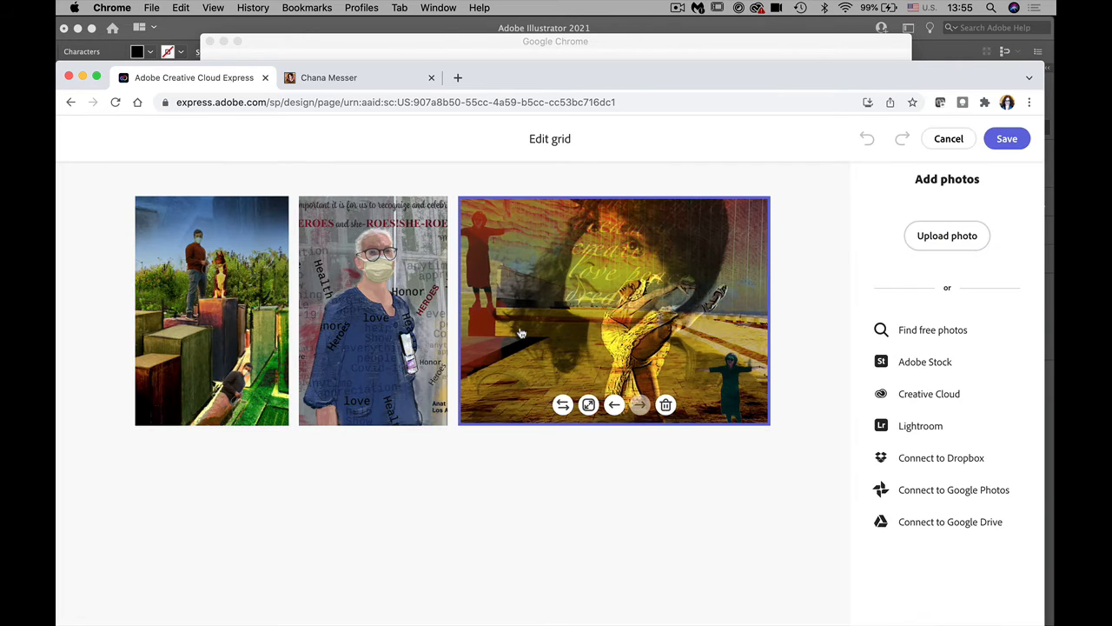
click(613, 405)
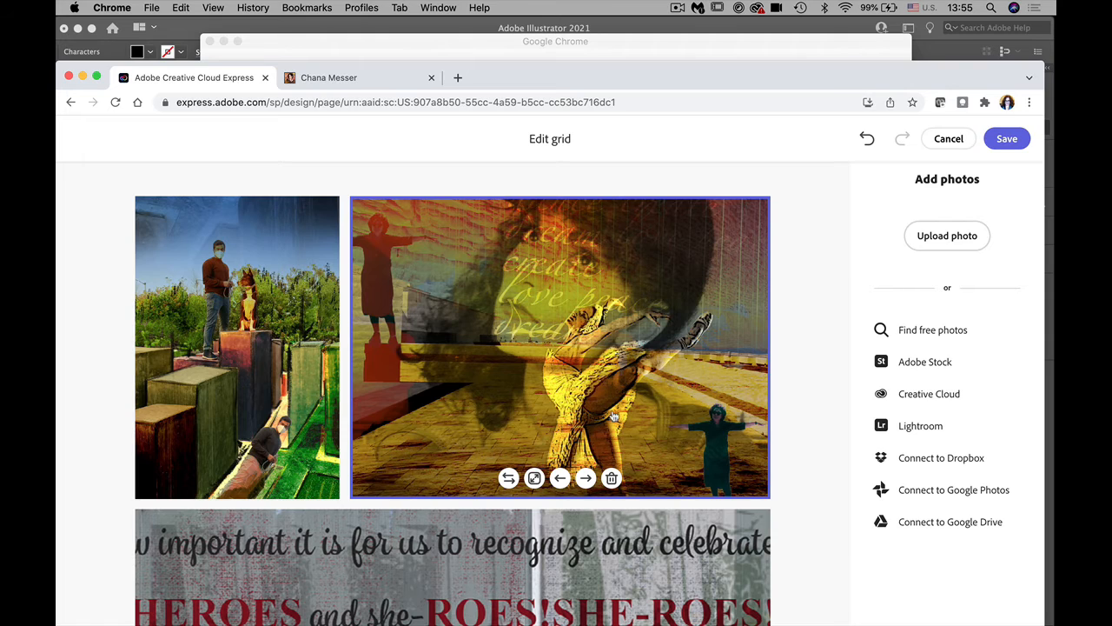
click(534, 478)
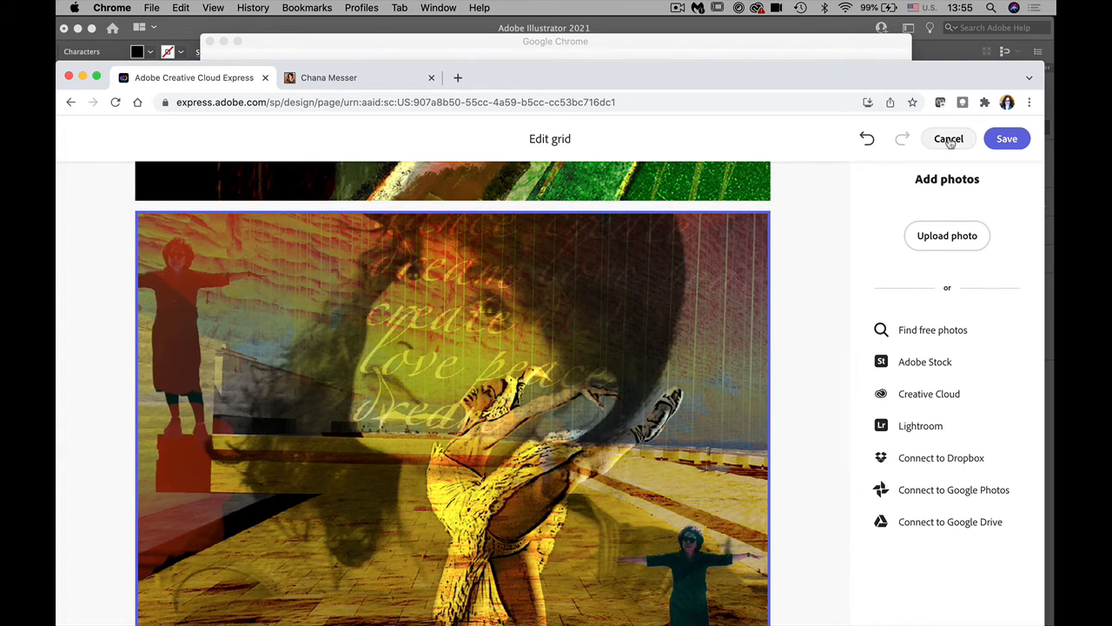
click(1007, 139)
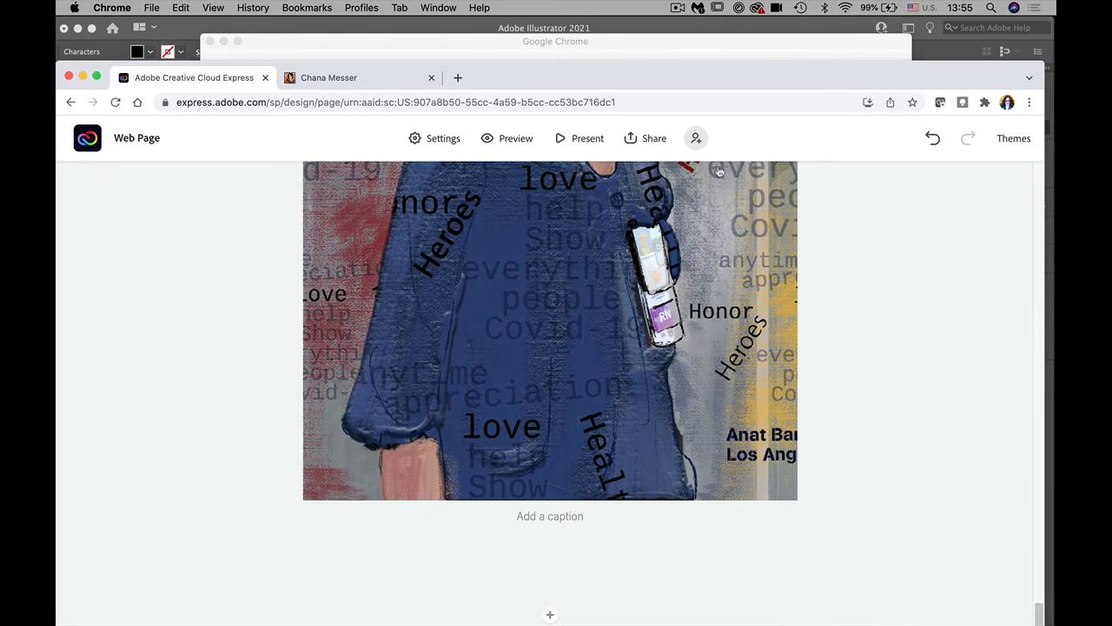
click(509, 139)
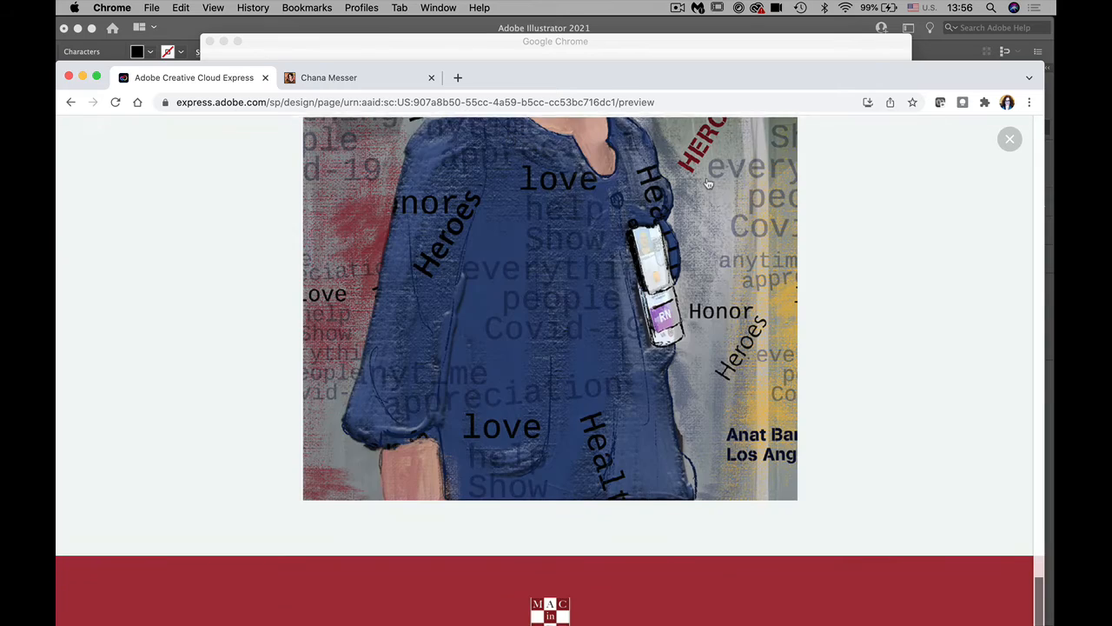
scroll(1008, 495, up, 10)
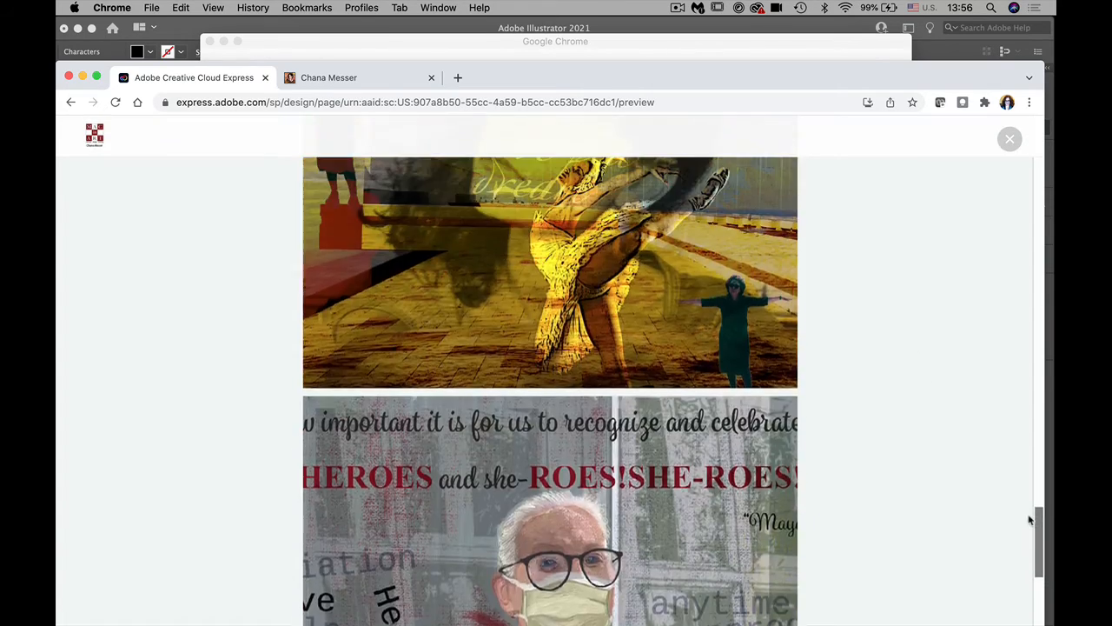
scroll(1008, 434, up, 15)
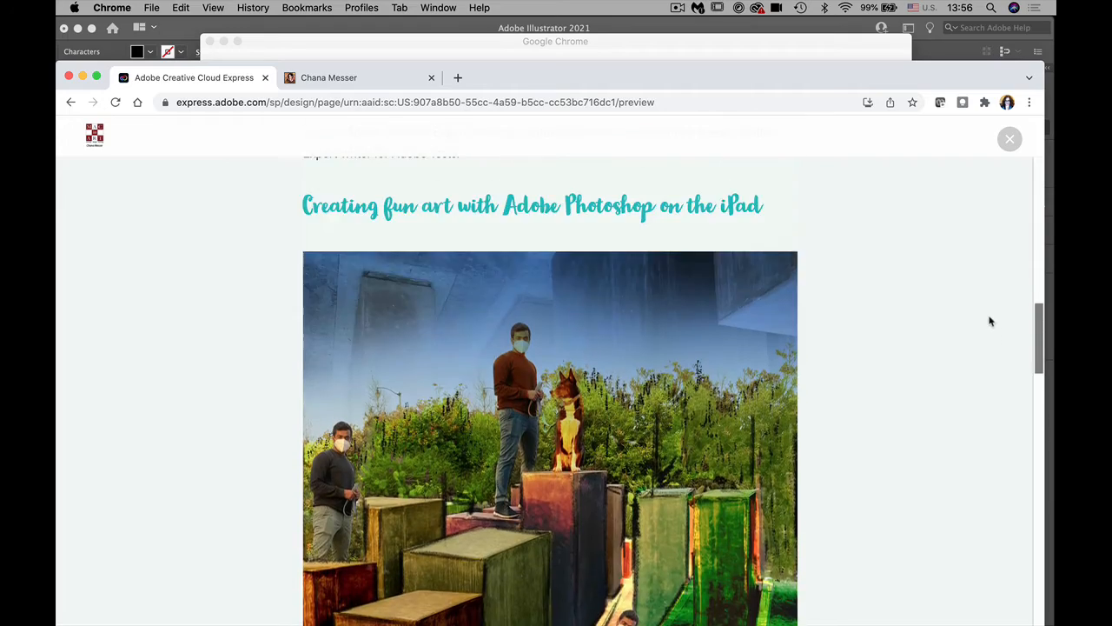
scroll(987, 291, up, 15)
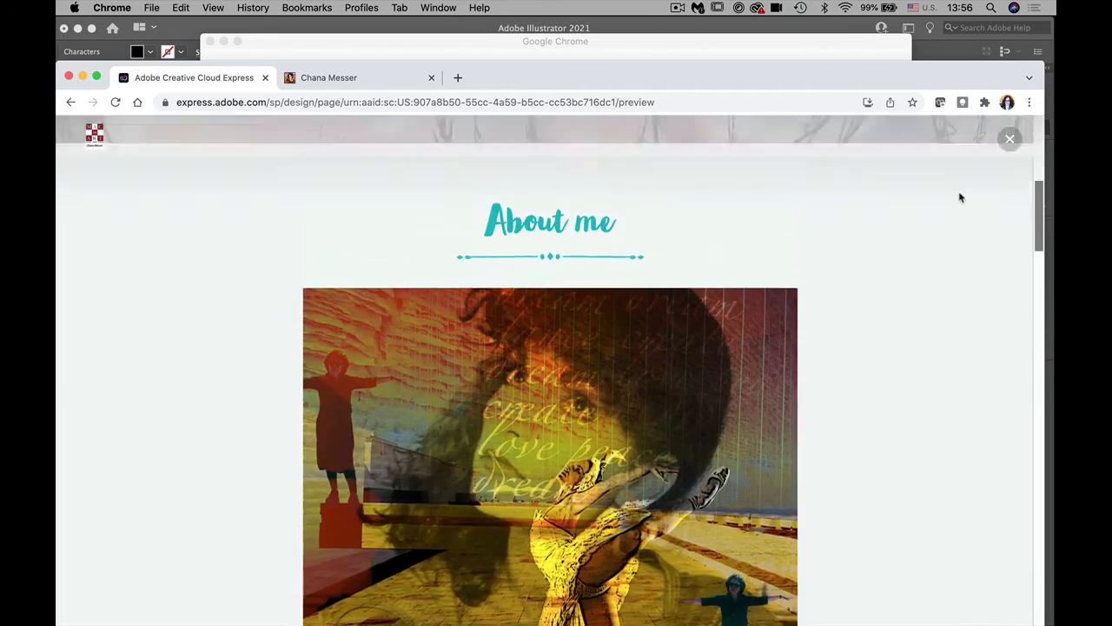
scroll(951, 173, up, 5)
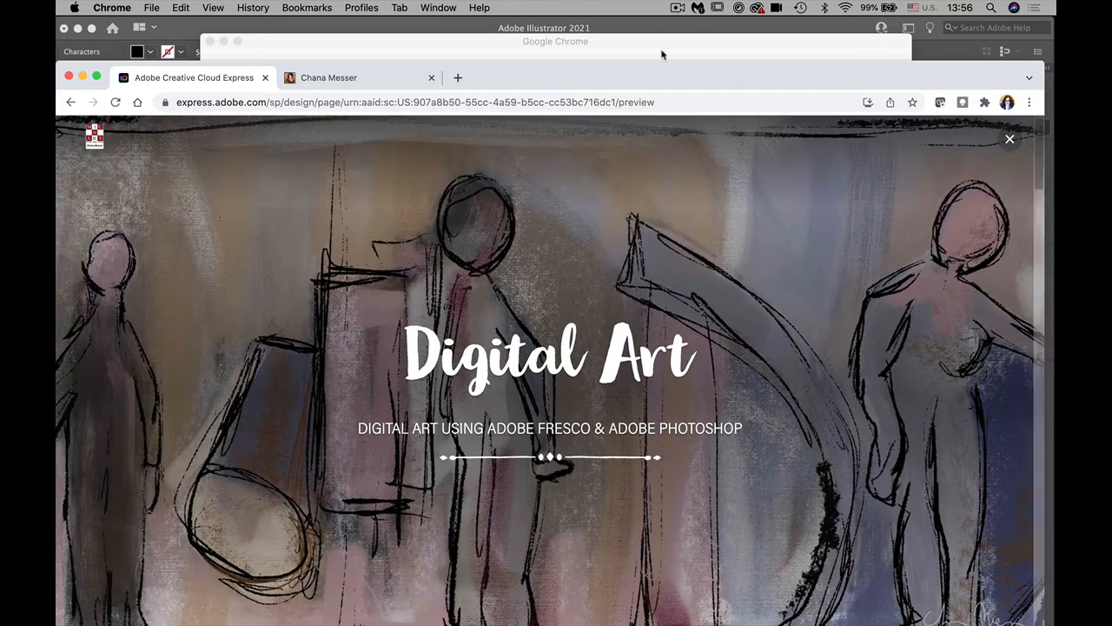
drag(649, 77, 650, 17)
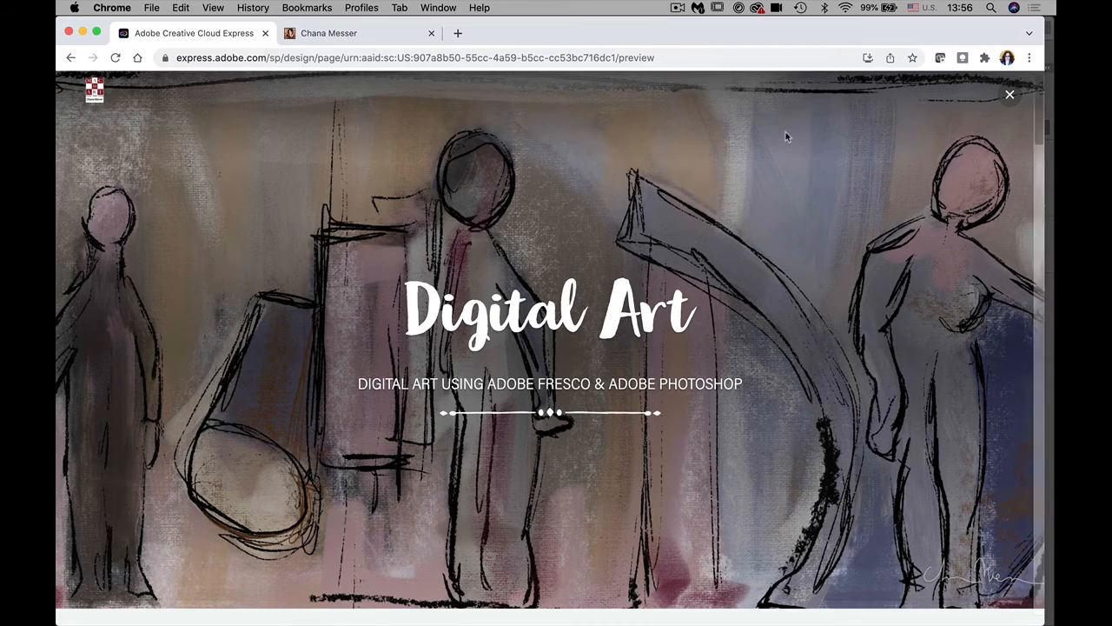
click(1009, 93)
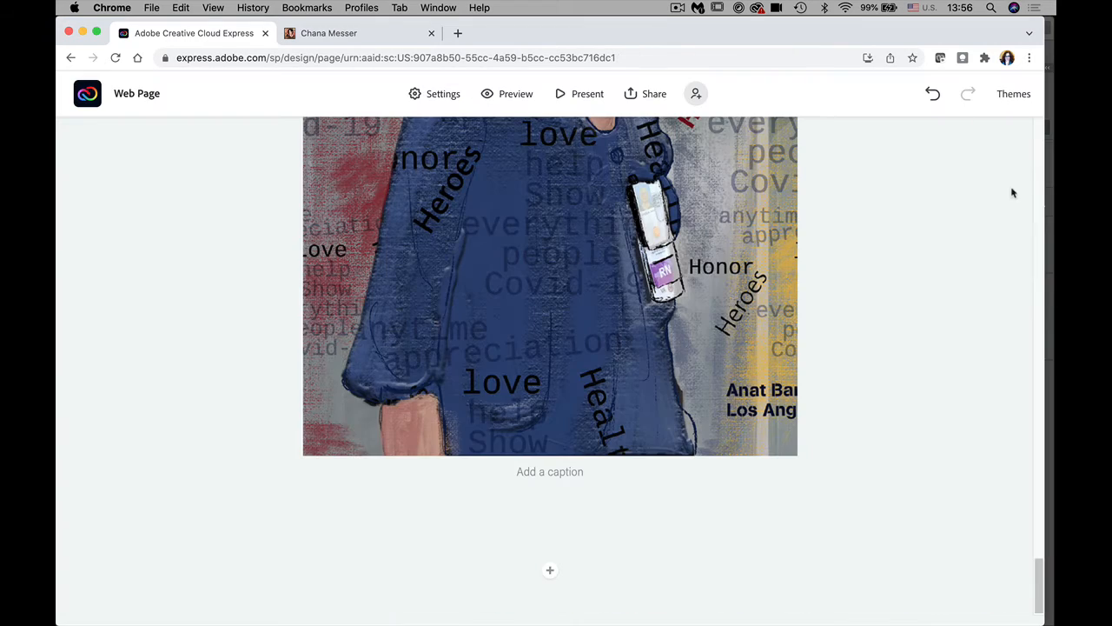
Step: Move the nurse portrait earlier so it sits beside the dog scene above the dancer collage
scroll(695, 328, up, 10)
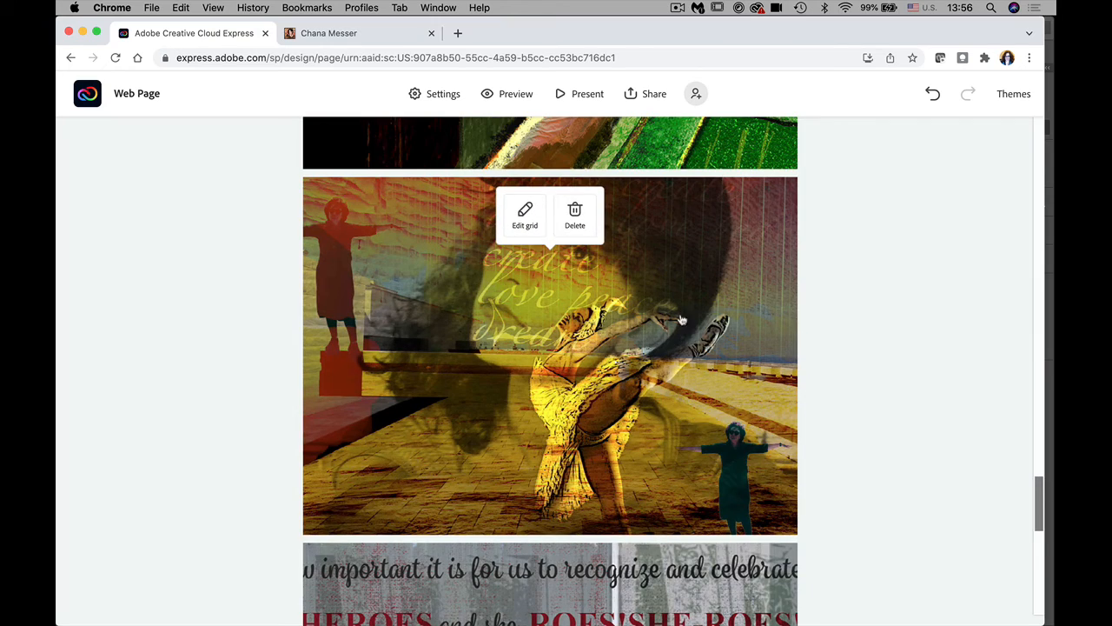
click(525, 217)
scroll(525, 226, down, 5)
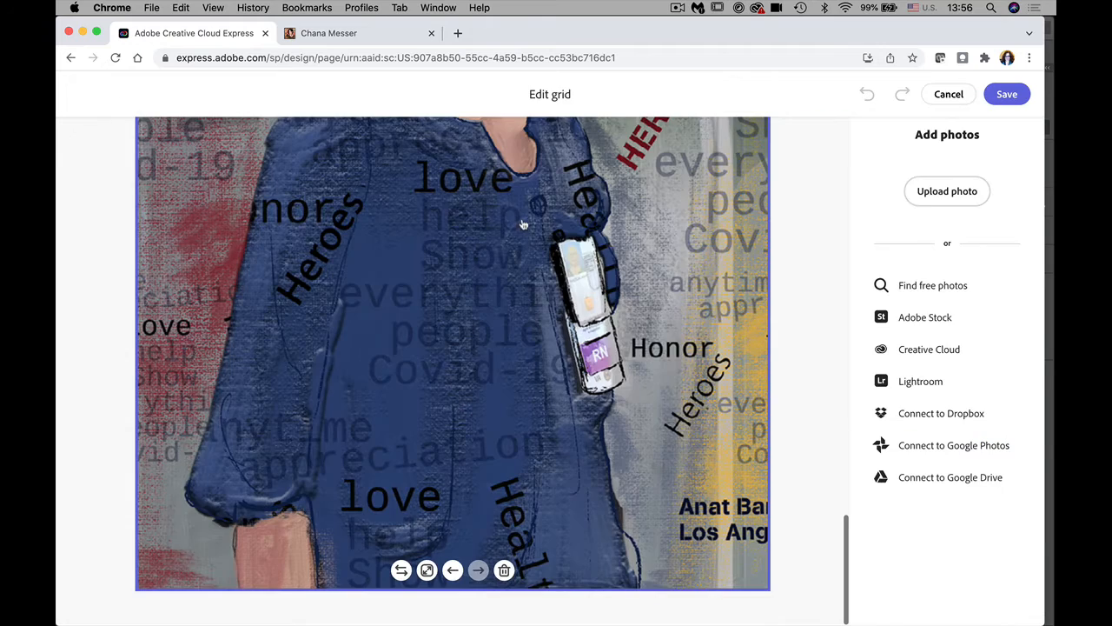
click(452, 570)
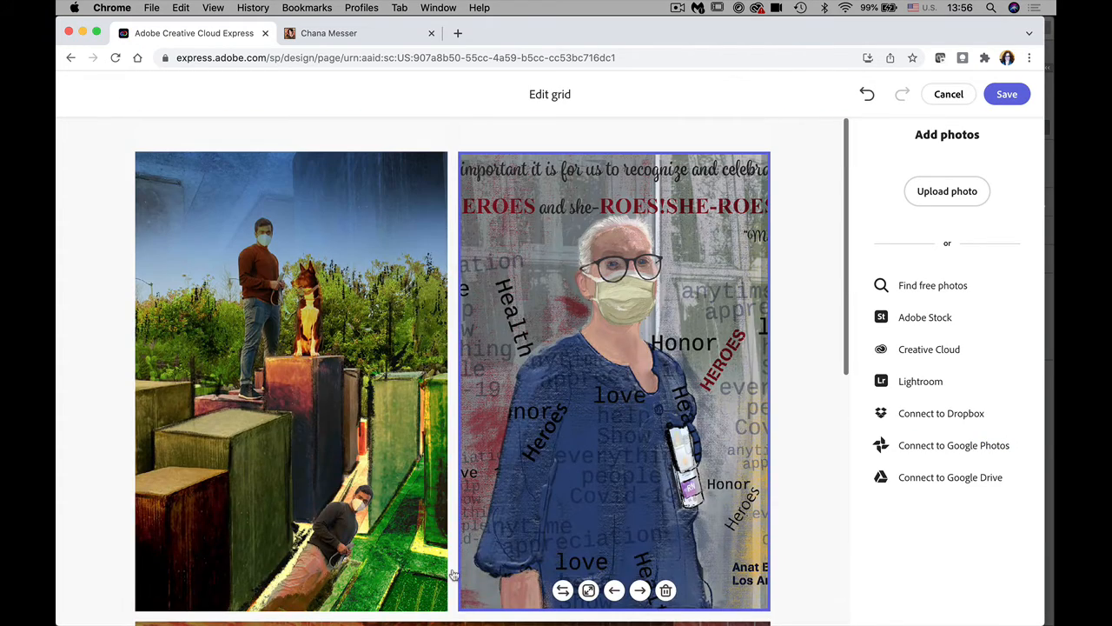
click(1004, 96)
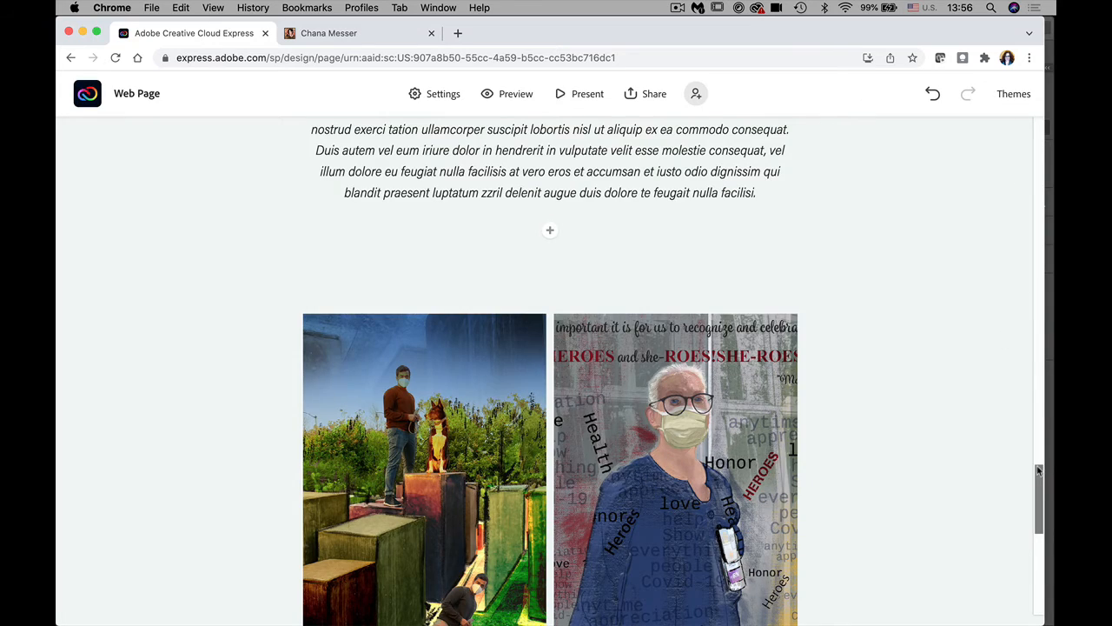
drag(1038, 470, 732, 562)
scroll(678, 552, down, 1)
scroll(626, 548, up, 2)
scroll(603, 544, down, 2)
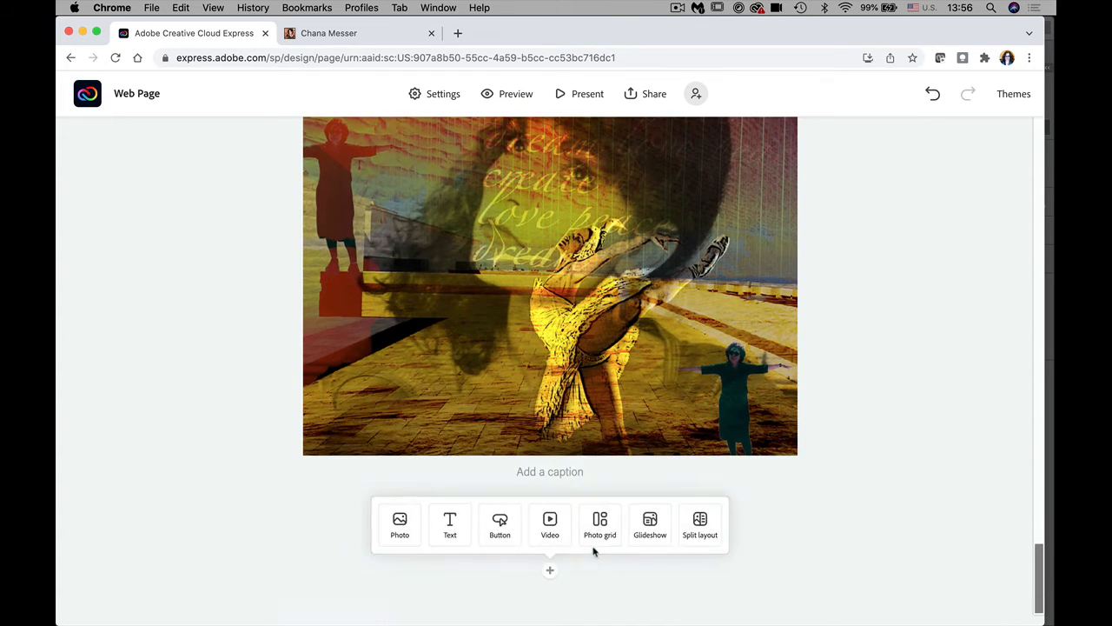
scroll(592, 546, up, 2)
scroll(589, 539, down, 1)
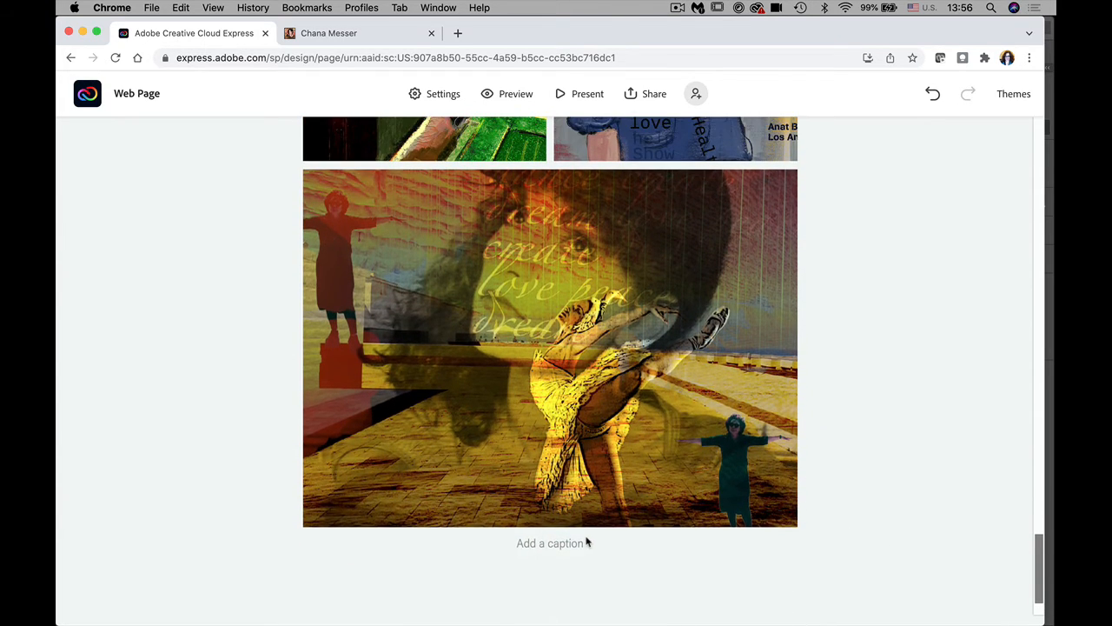
Step: Caption the large dancer collage 'Images created with PS on the iPad'
scroll(587, 543, up, 4)
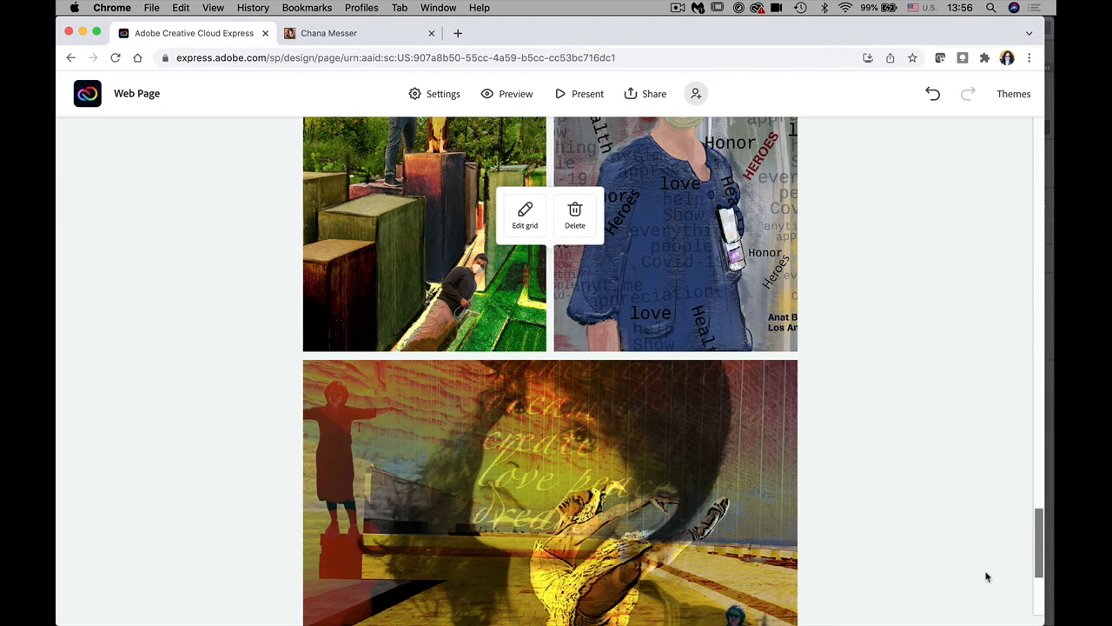
drag(1039, 560, 1039, 595)
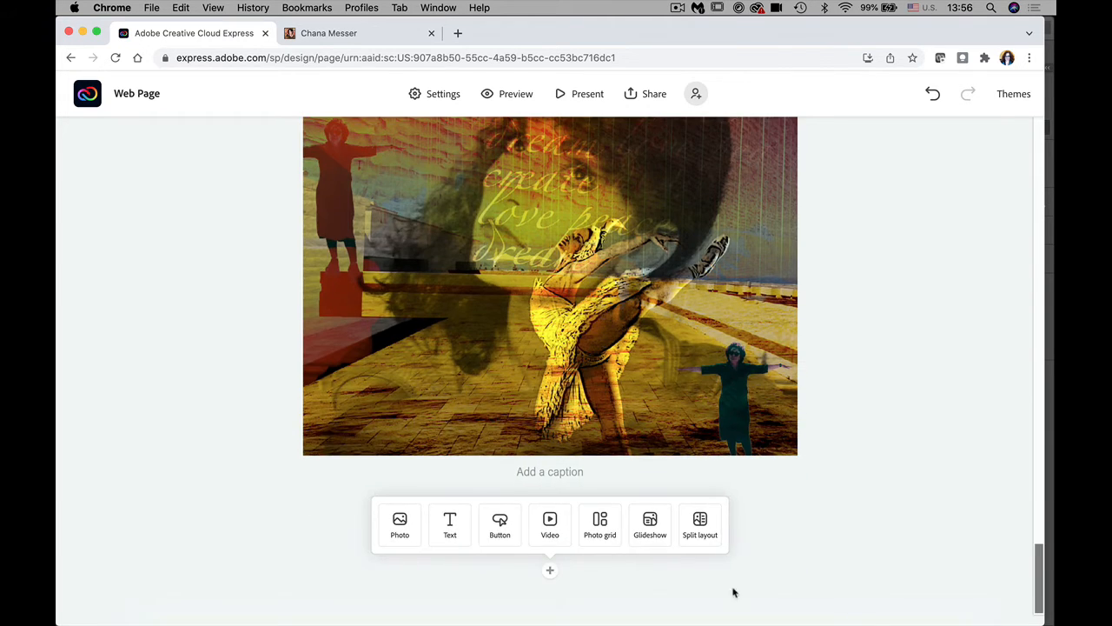
click(528, 474)
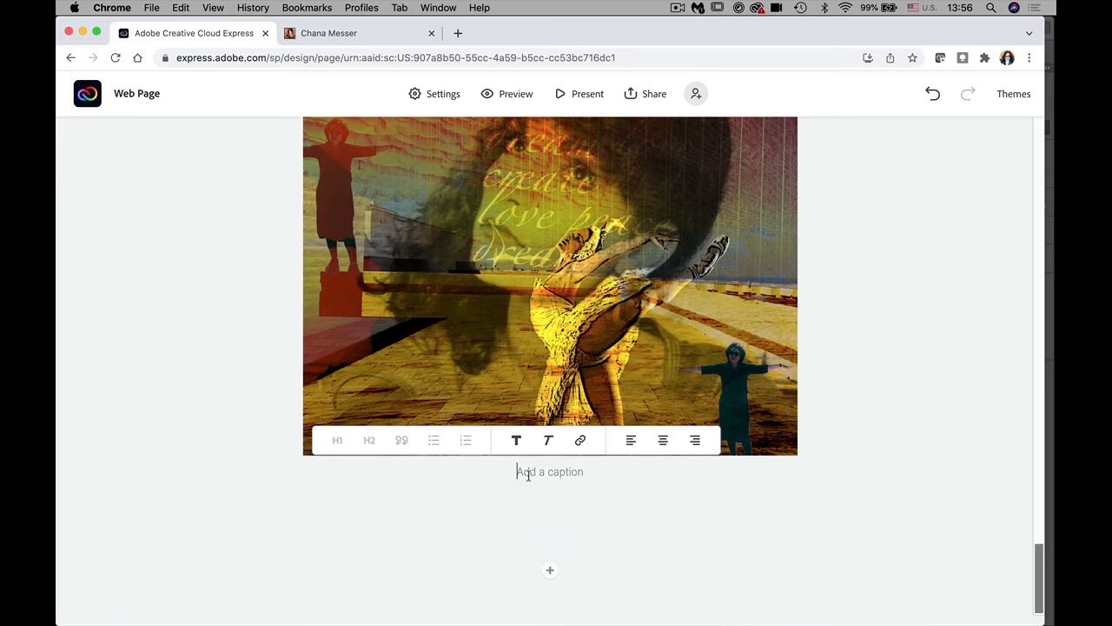
text(Images c)
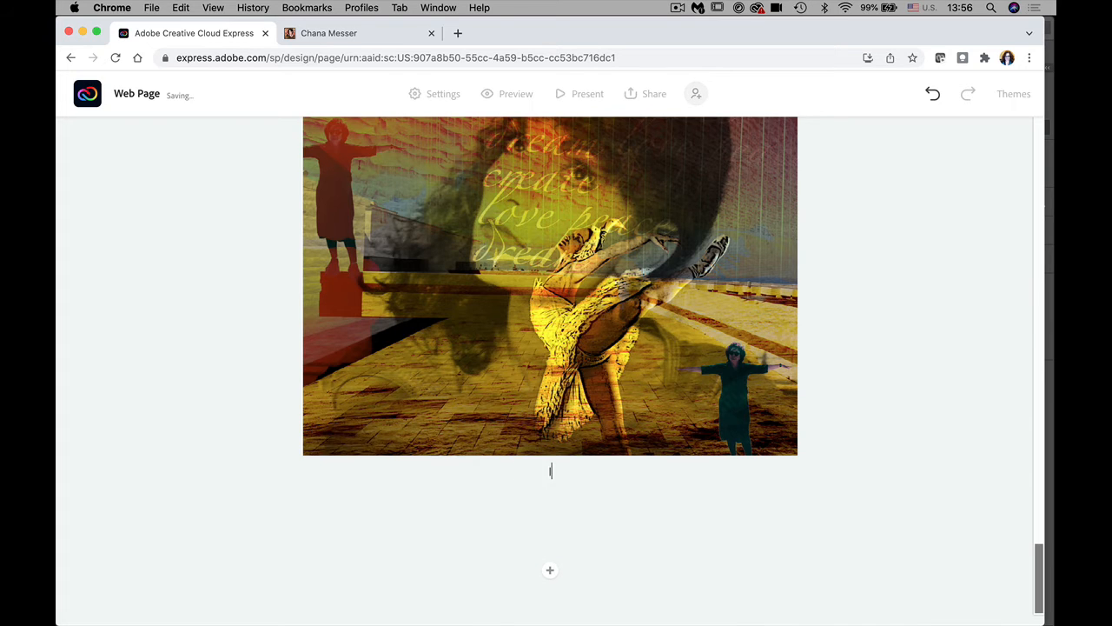
text(reated with PS )
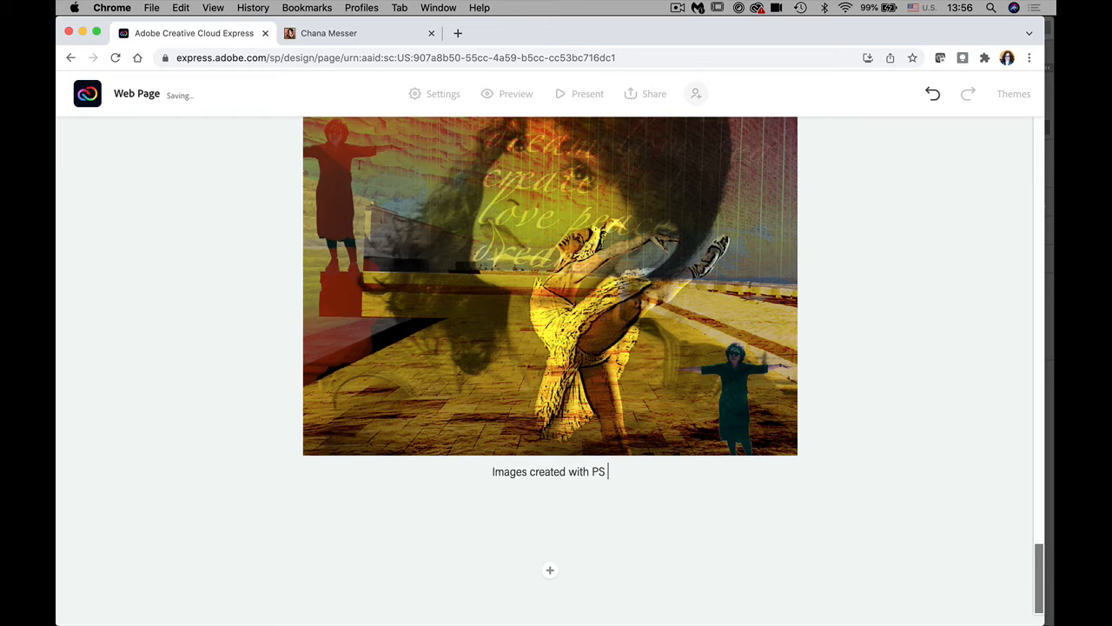
text(on the i)
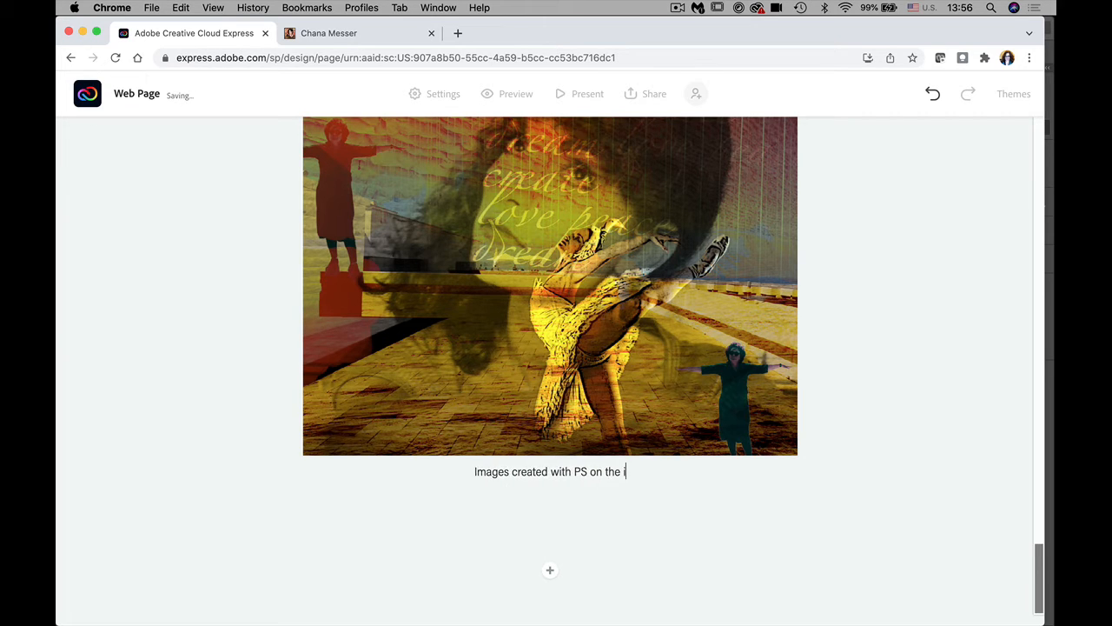
text(Pad)
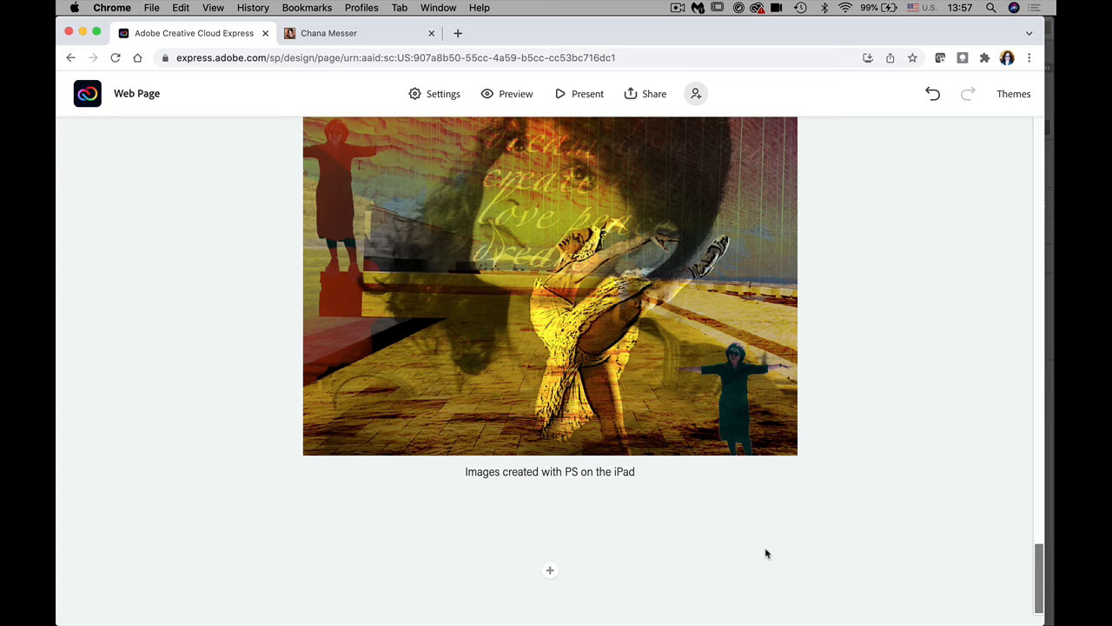
click(550, 570)
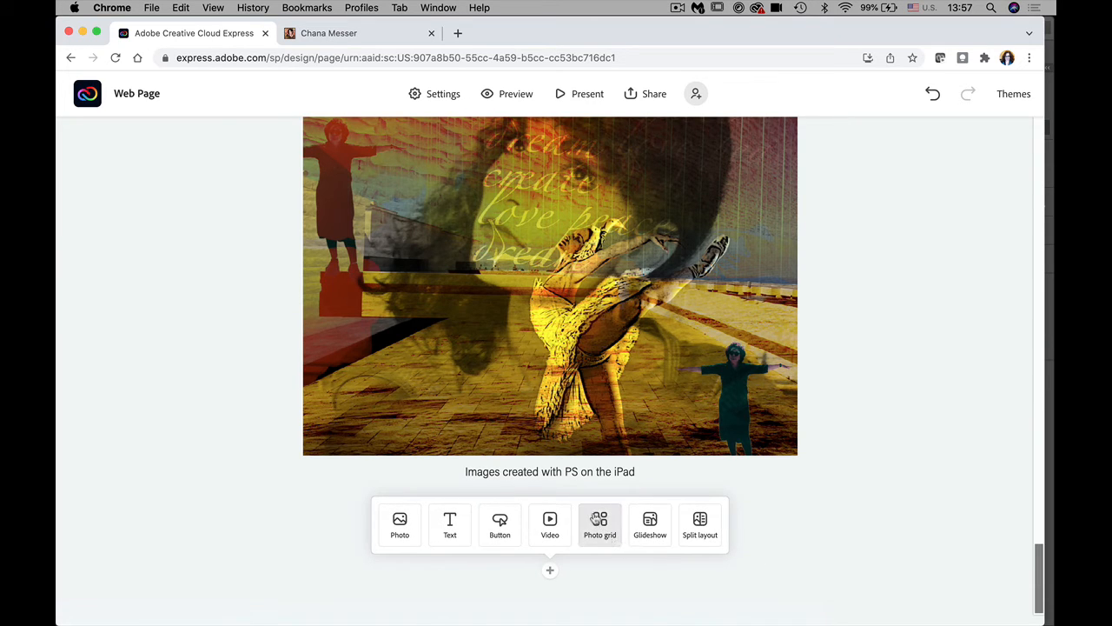
Step: Add a split layout block and browse the computer for an image for its left half
click(700, 524)
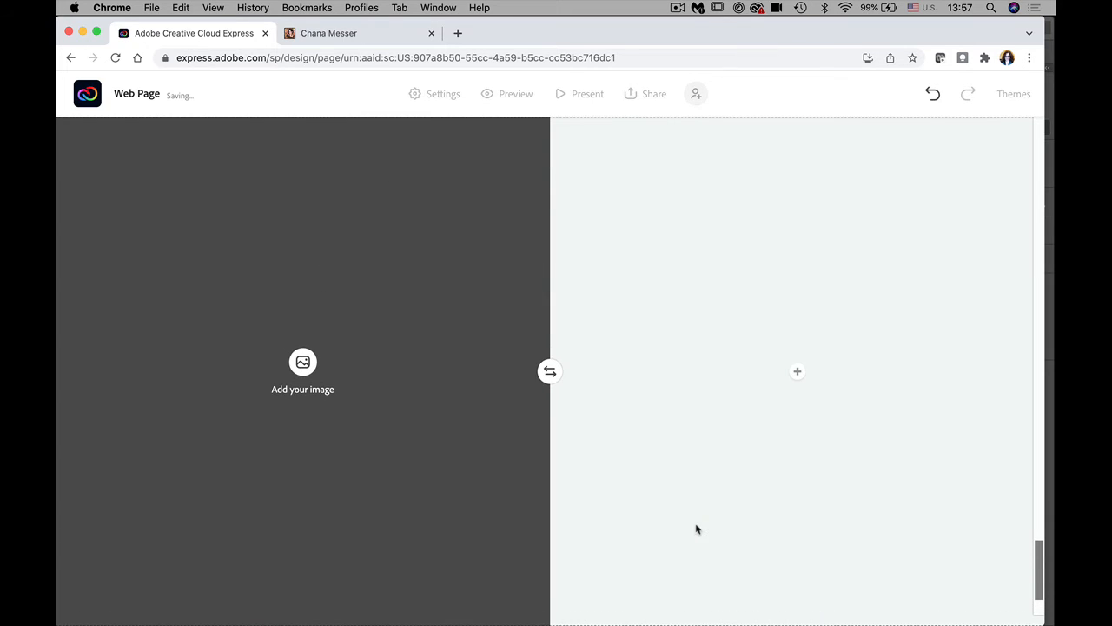
click(302, 362)
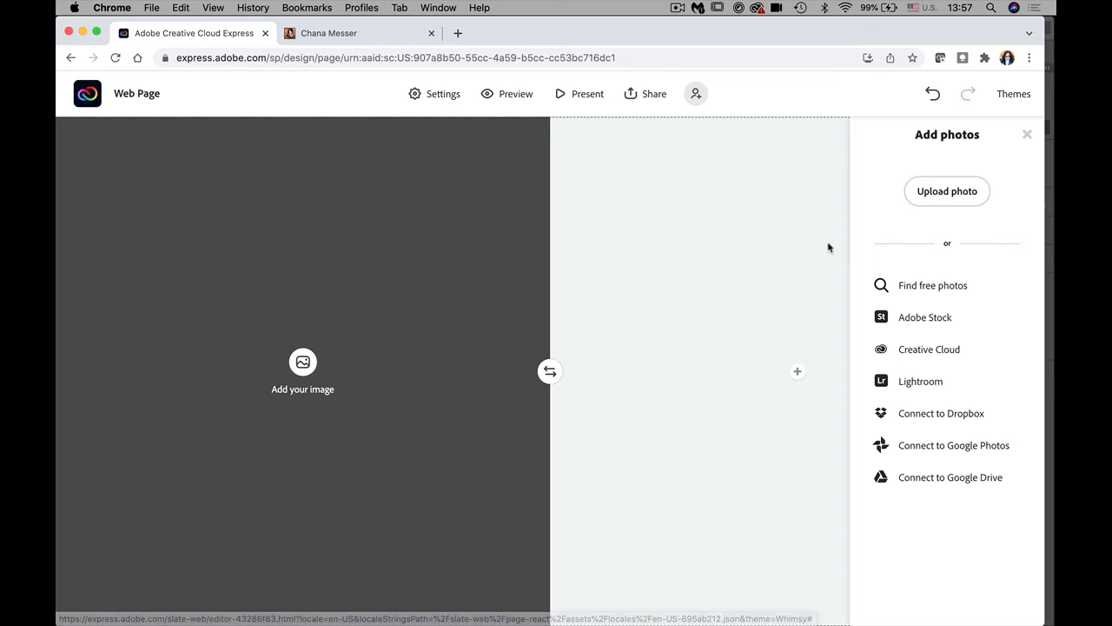
click(923, 193)
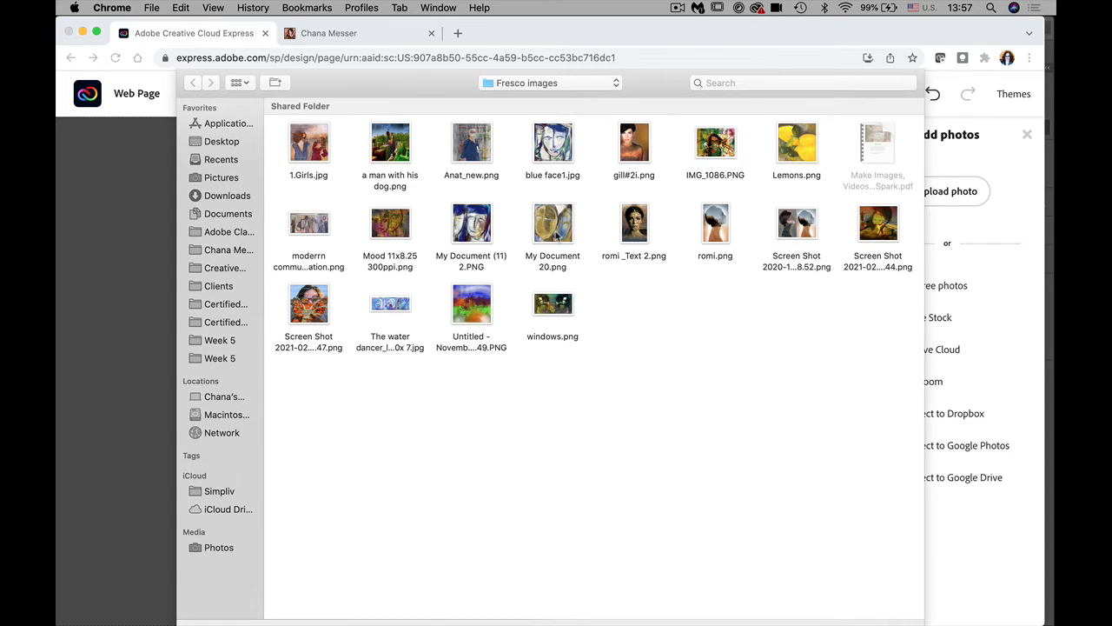
click(557, 236)
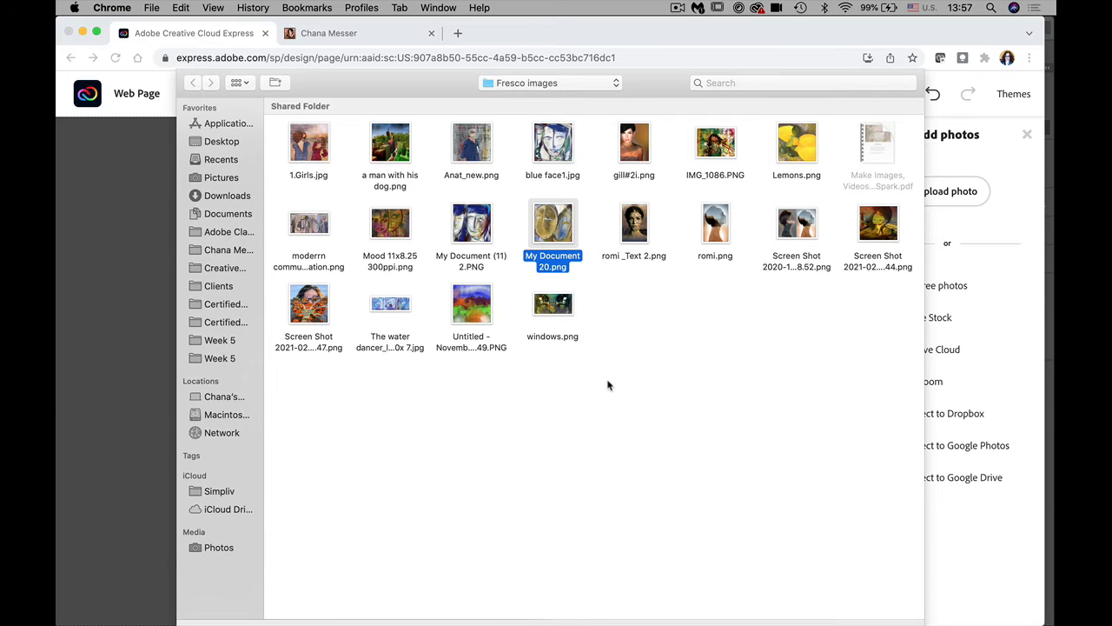
click(512, 428)
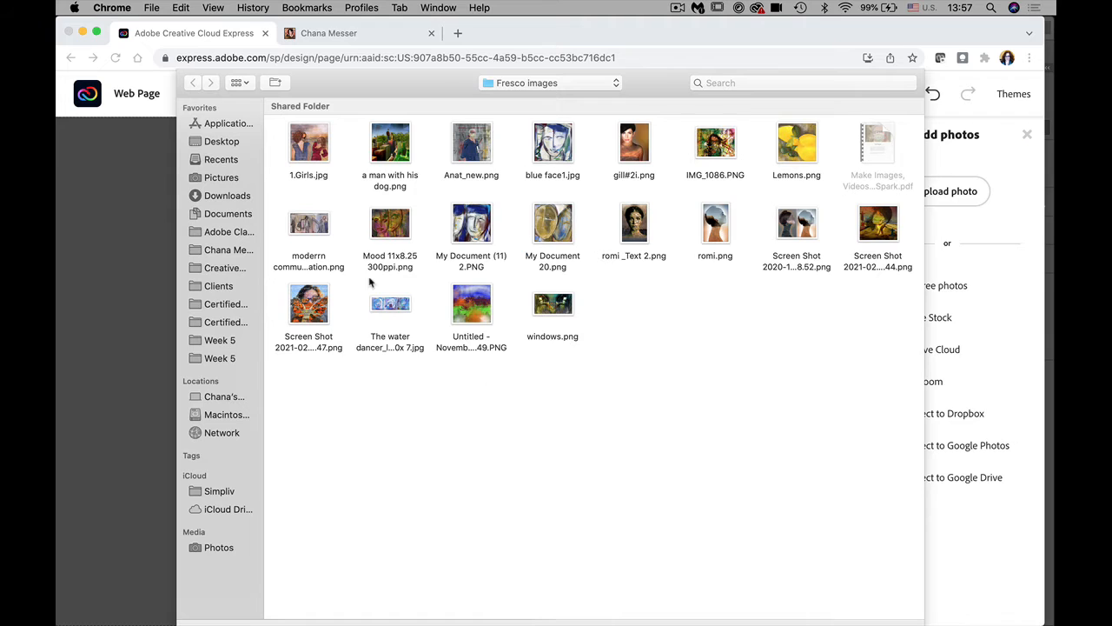
click(223, 142)
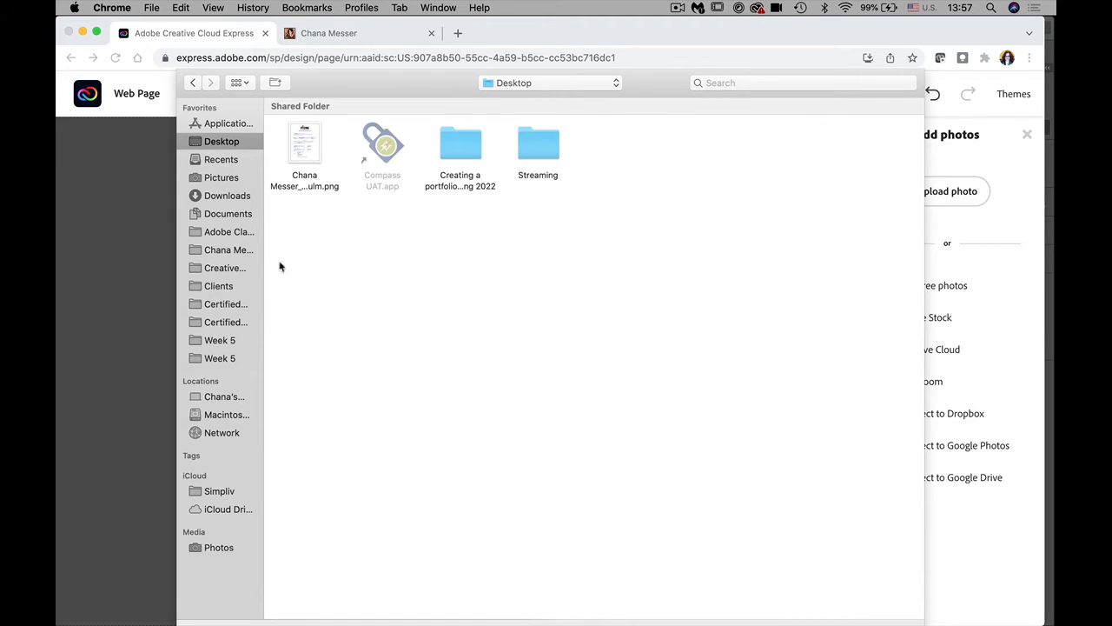
double_click(539, 145)
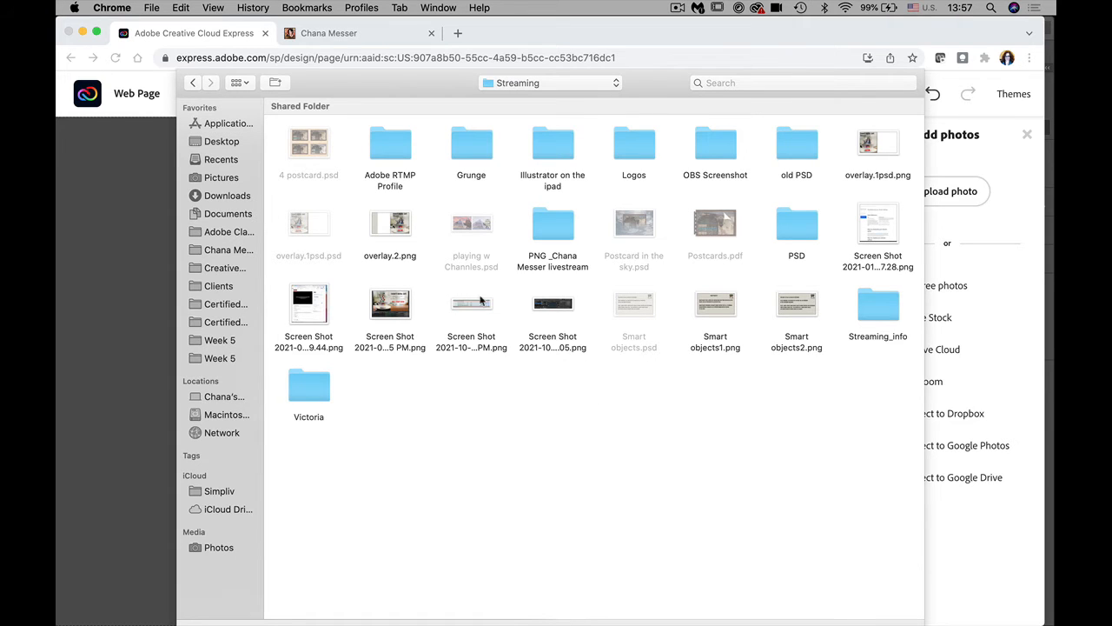
click(227, 197)
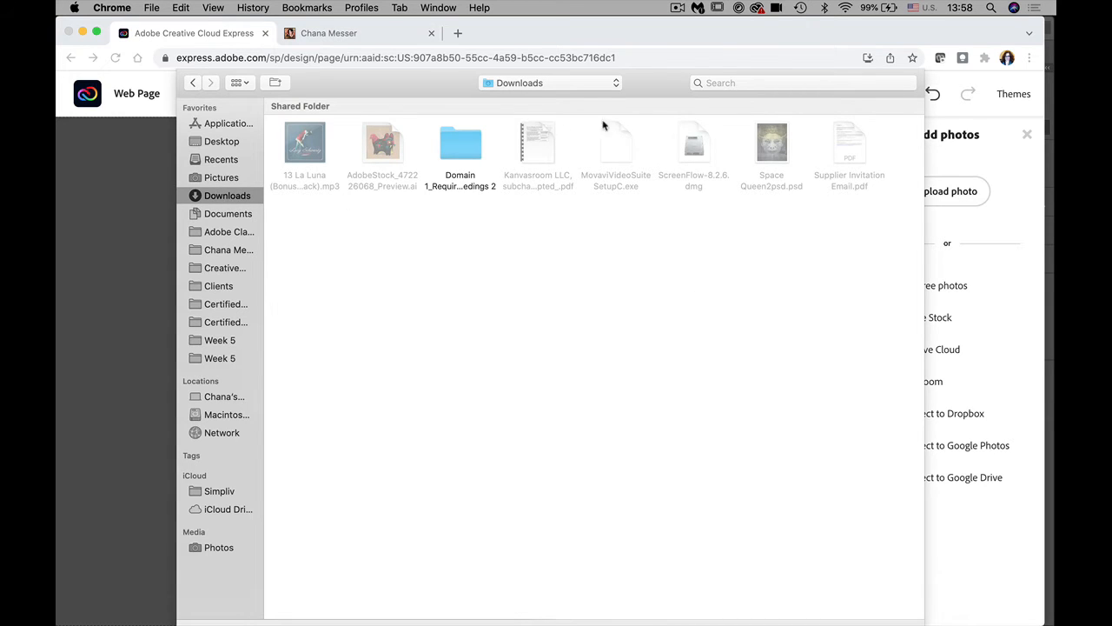
Step: Upload the second bag screenshot from Pictures > Zazzel into the left half
click(726, 80)
text(zazzle)
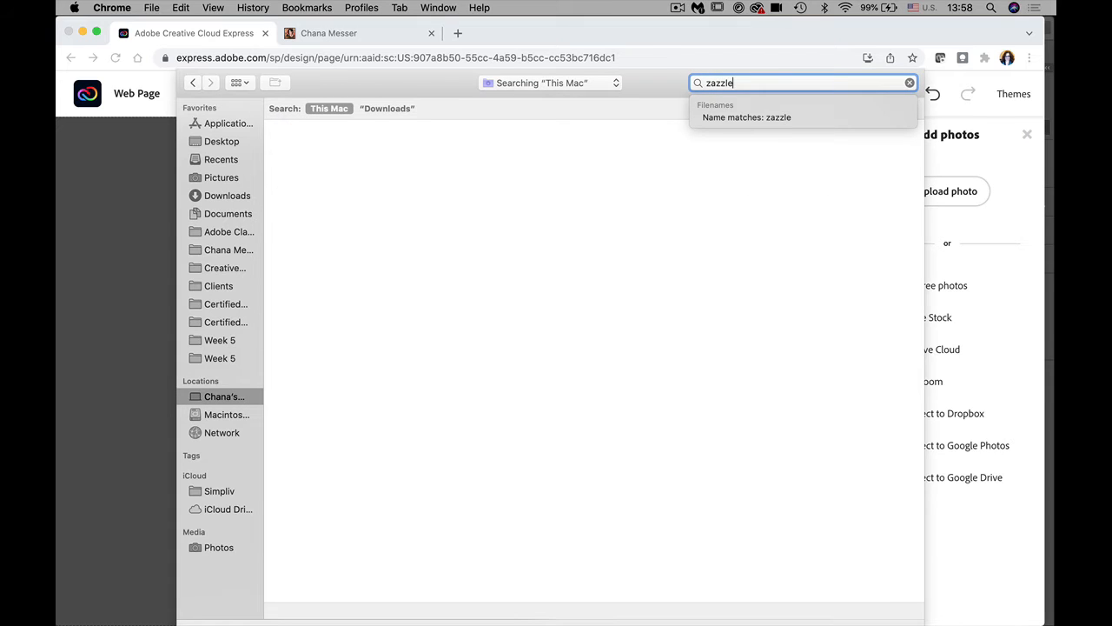
key(Return)
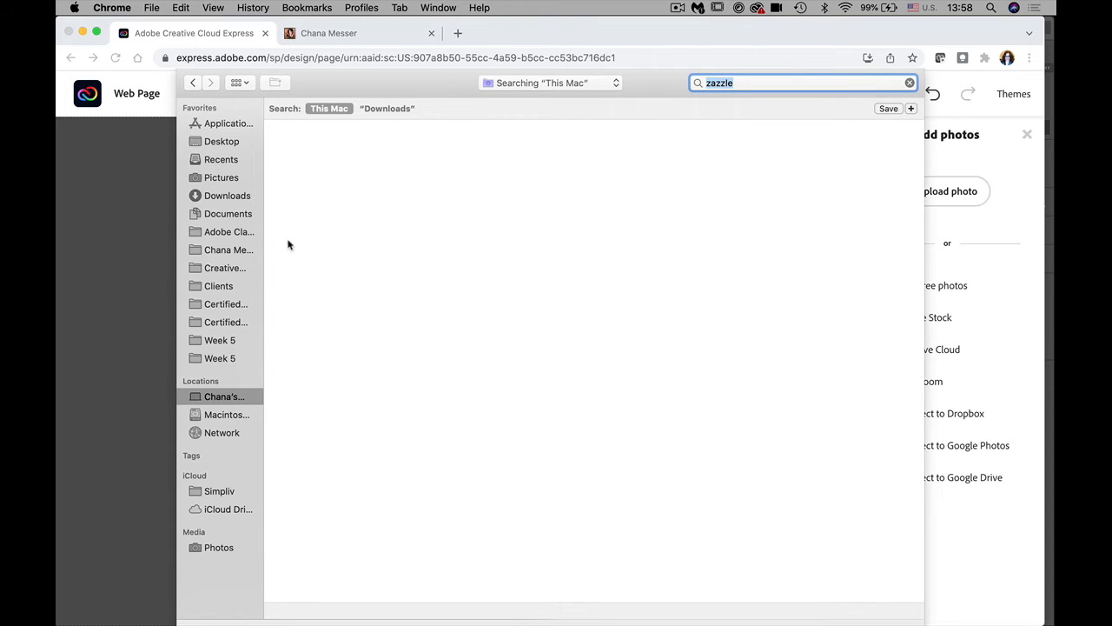
click(221, 159)
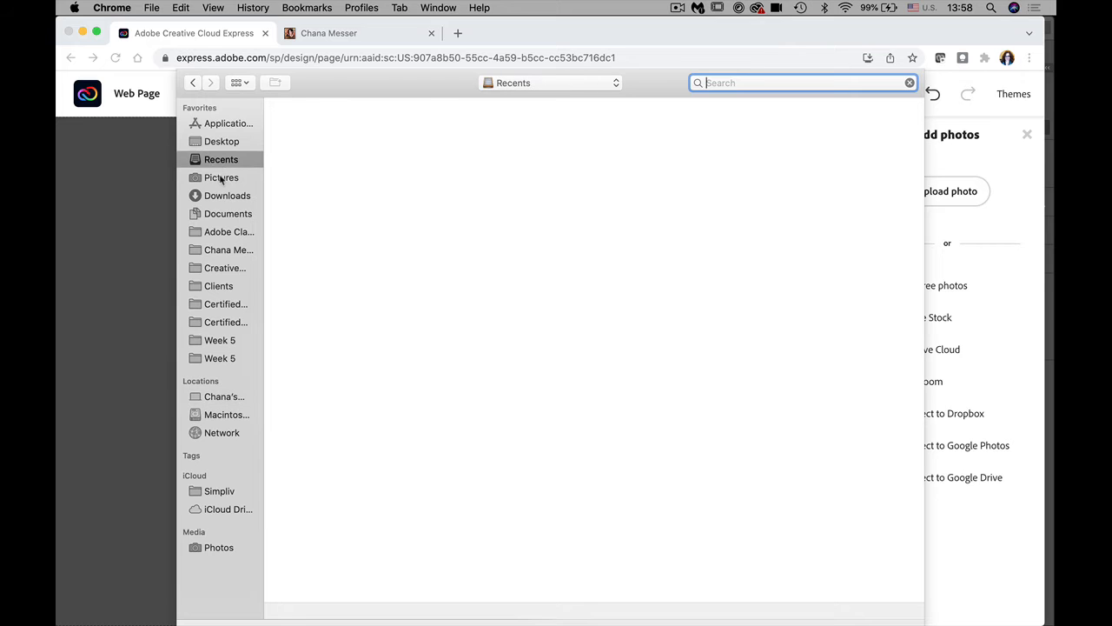
click(221, 177)
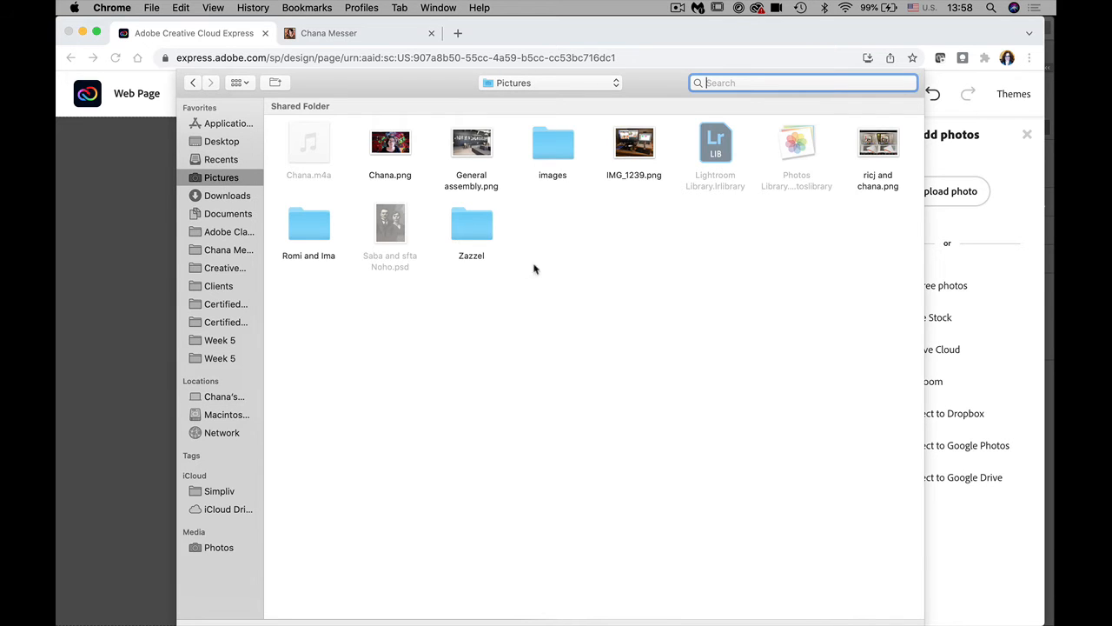
double_click(467, 233)
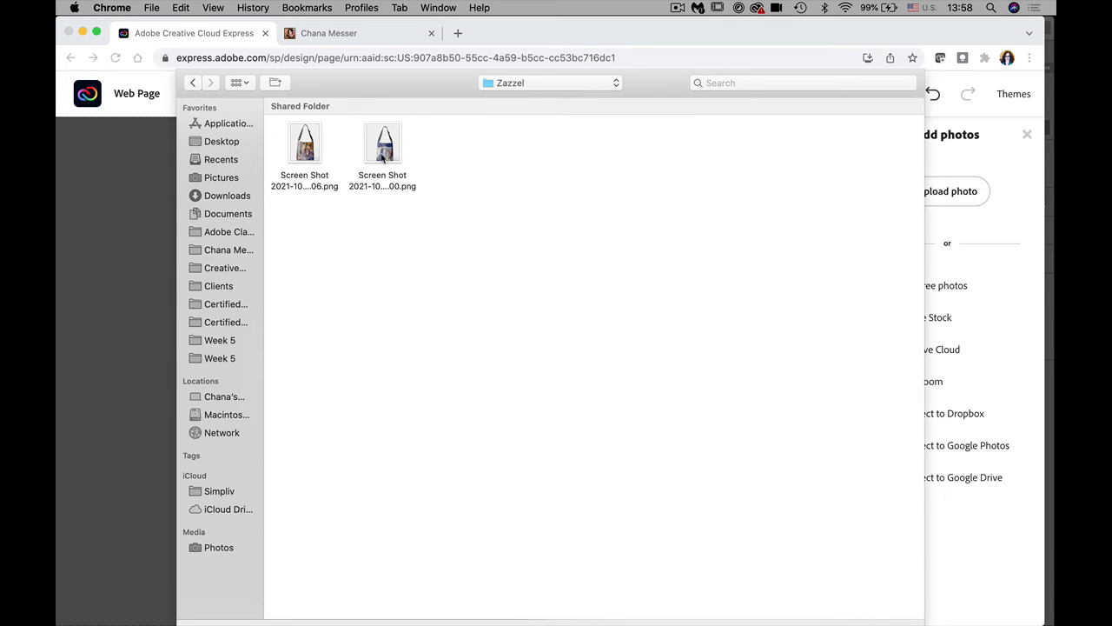
click(382, 156)
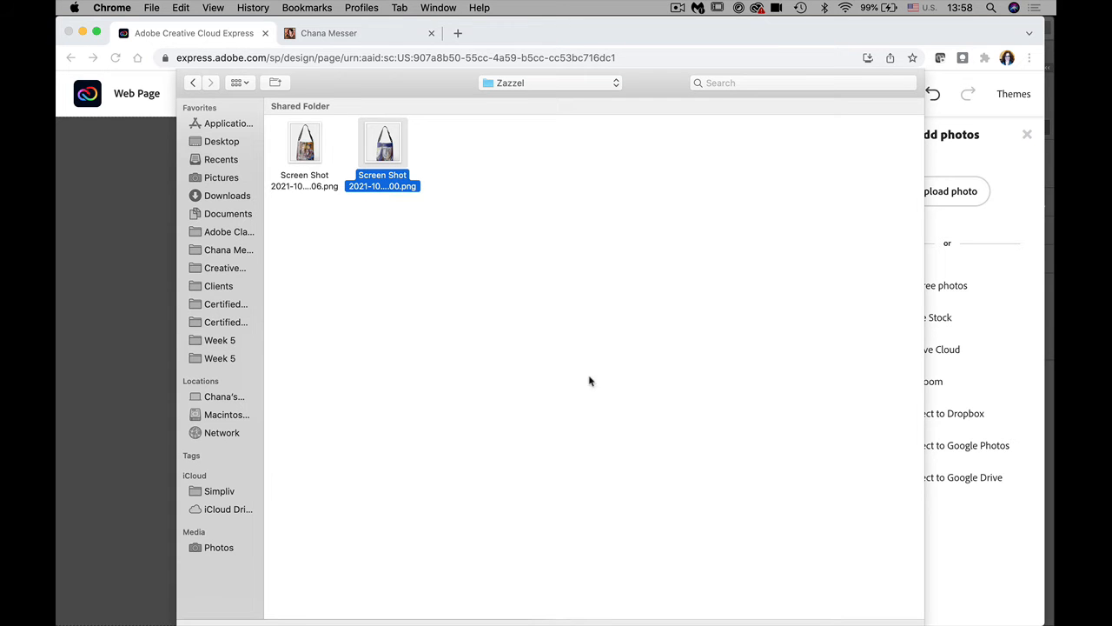
key(Return)
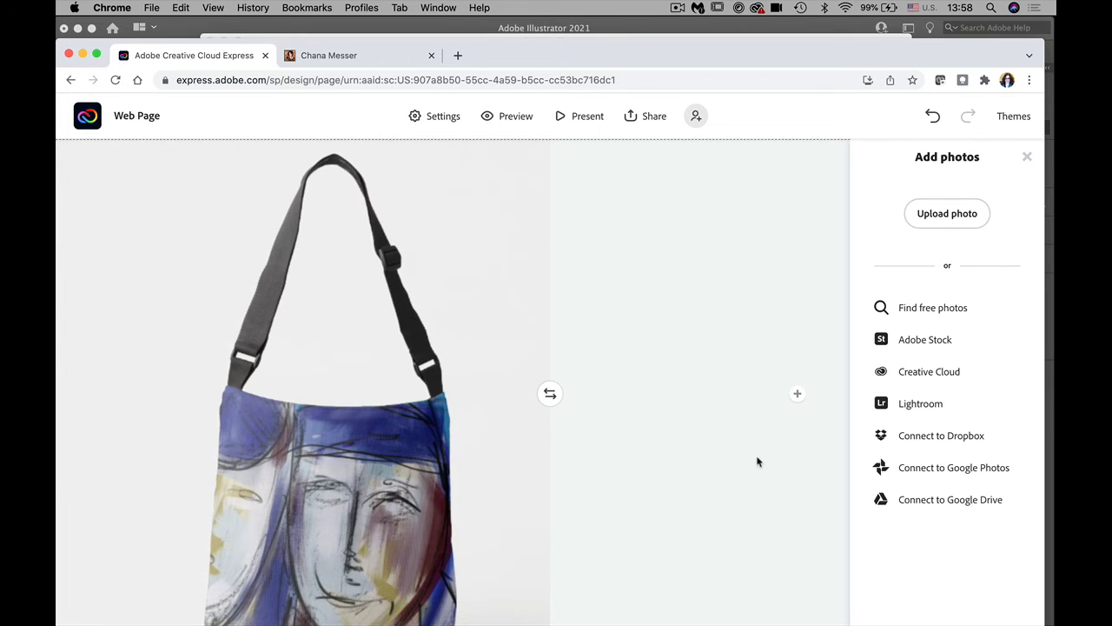
Step: Upload the first bag screenshot as a photo in the split layout's right half
click(797, 394)
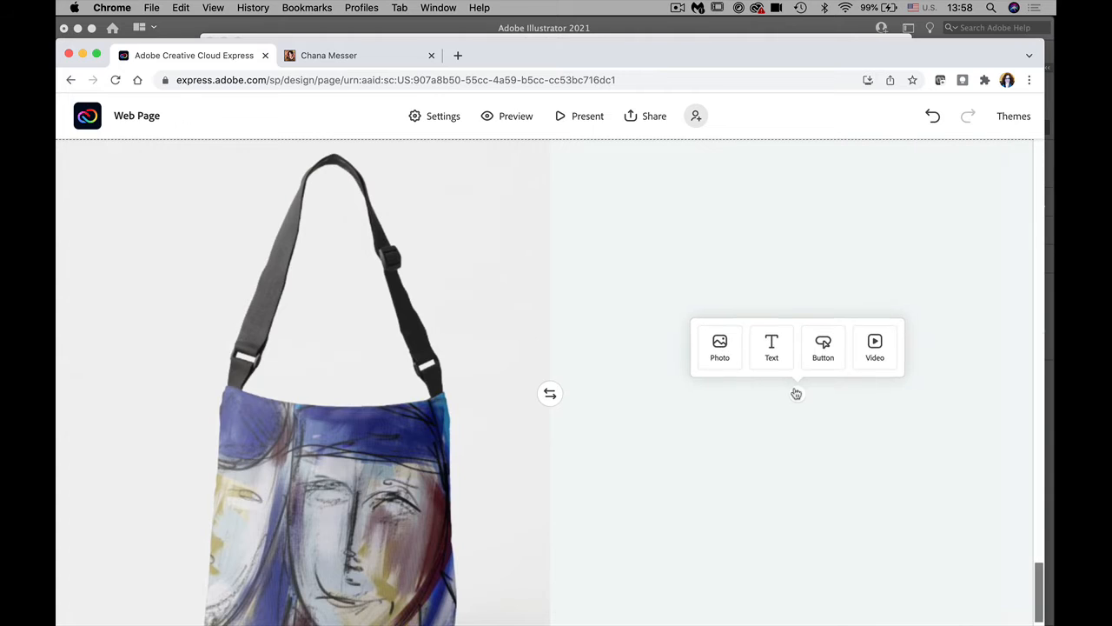
click(722, 352)
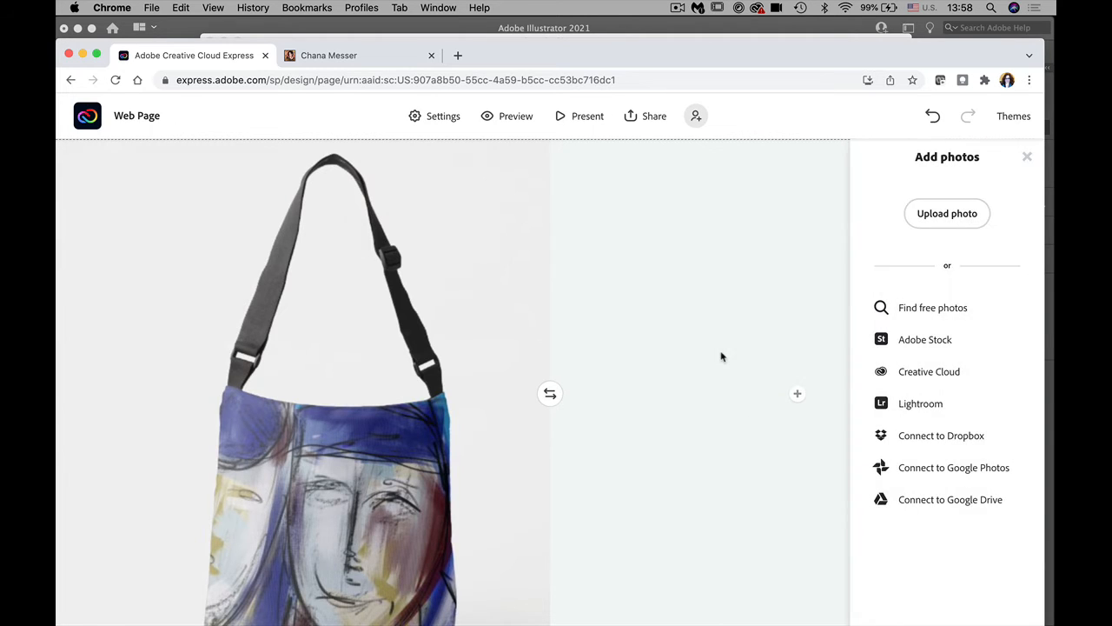
click(919, 221)
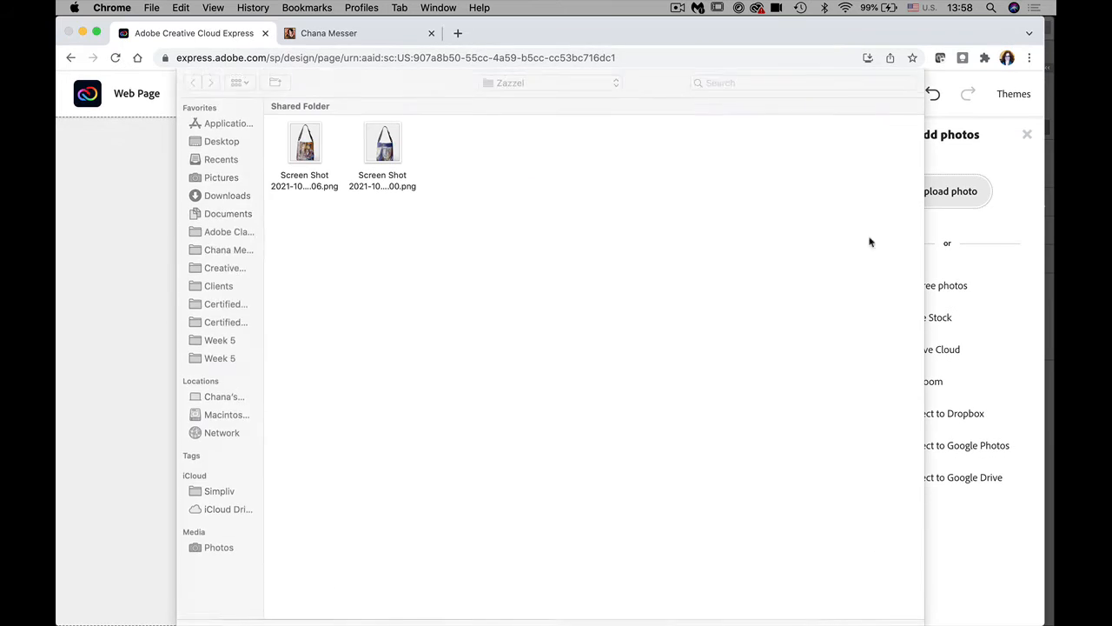
click(308, 157)
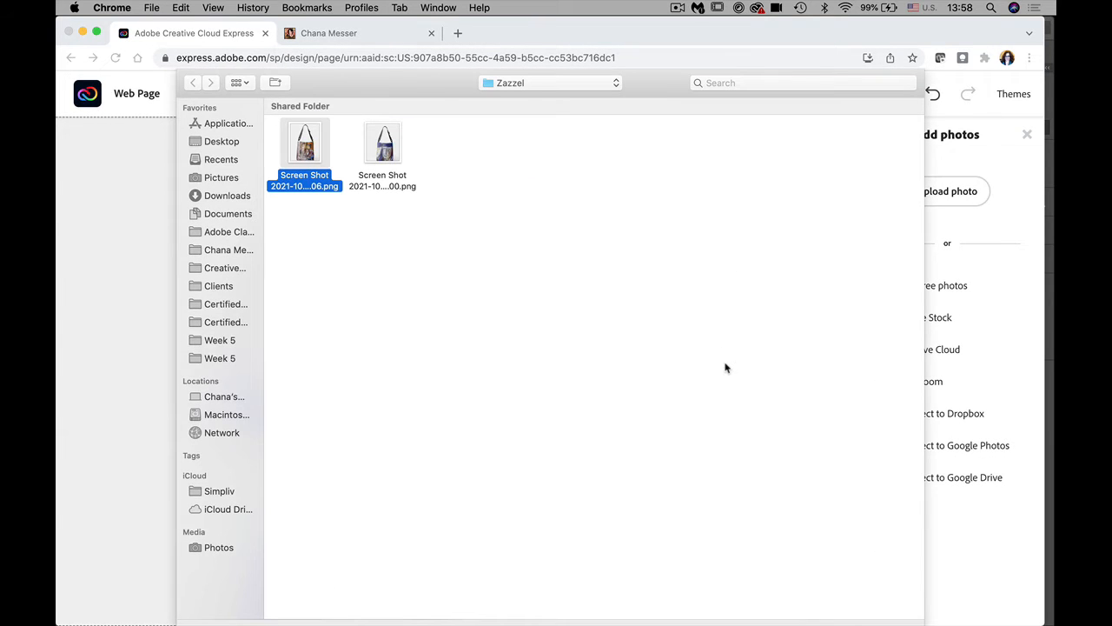
key(Return)
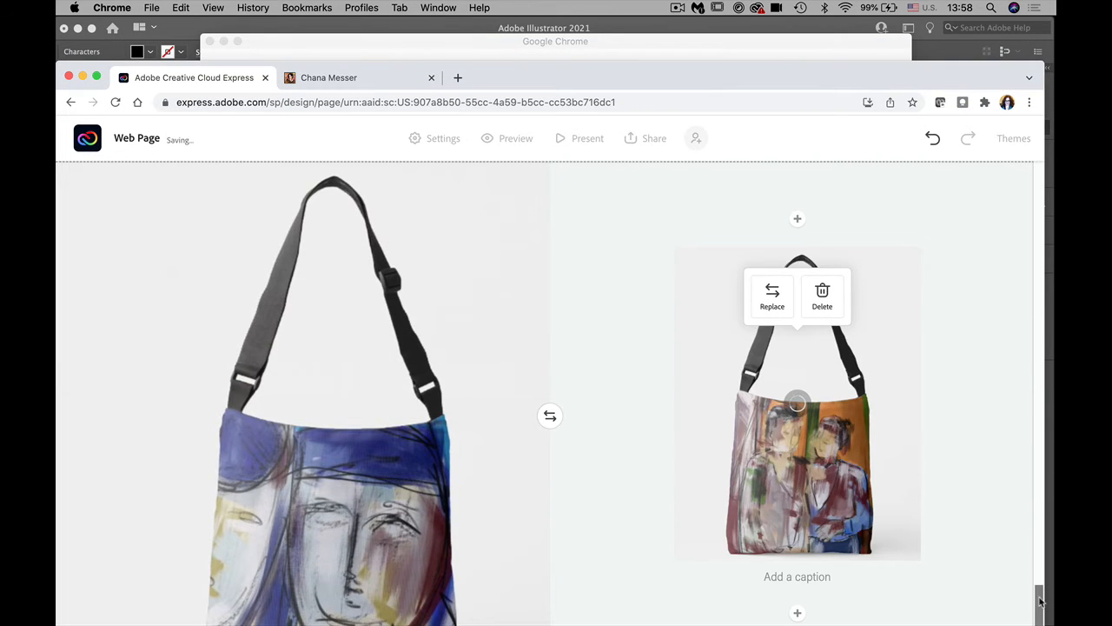
Step: Caption the right bag image 'Side bag with an image'
drag(1040, 599, 1040, 622)
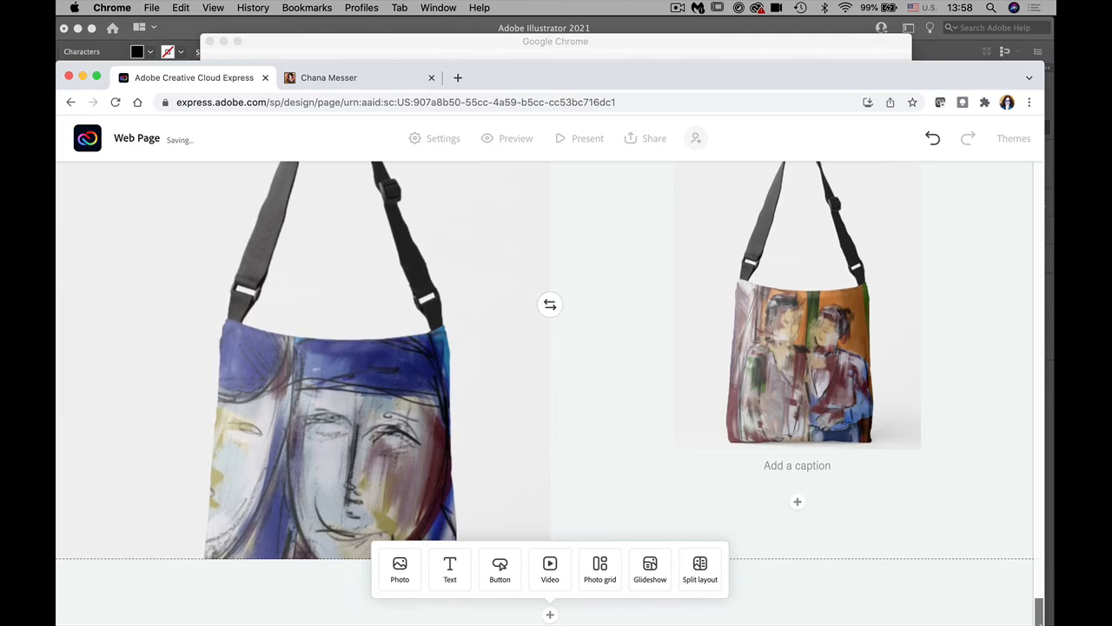
click(799, 469)
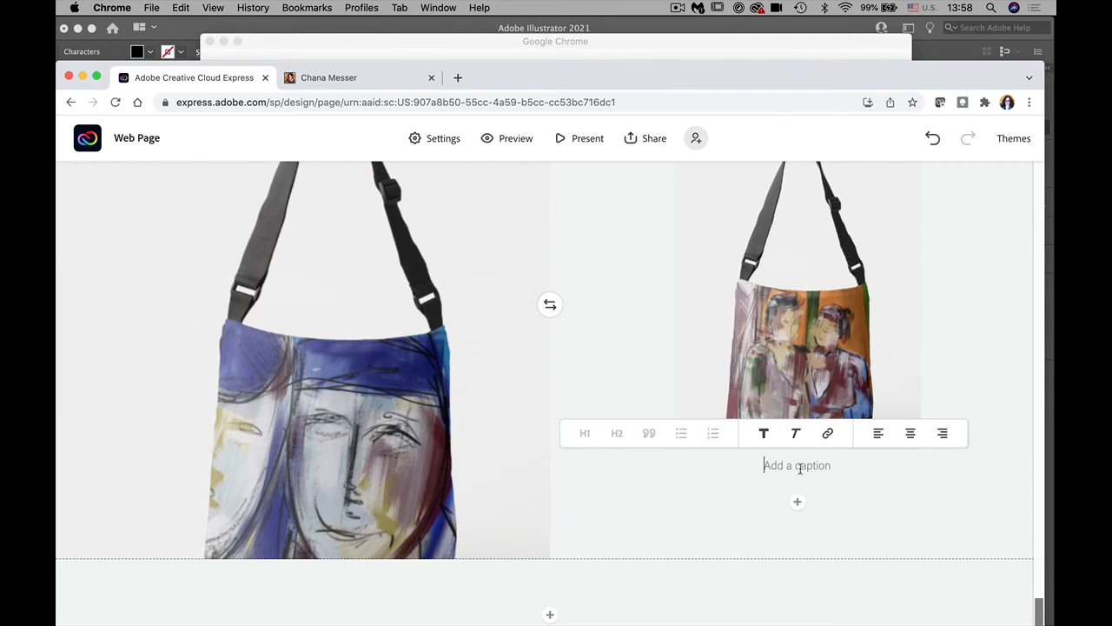
text(Side )
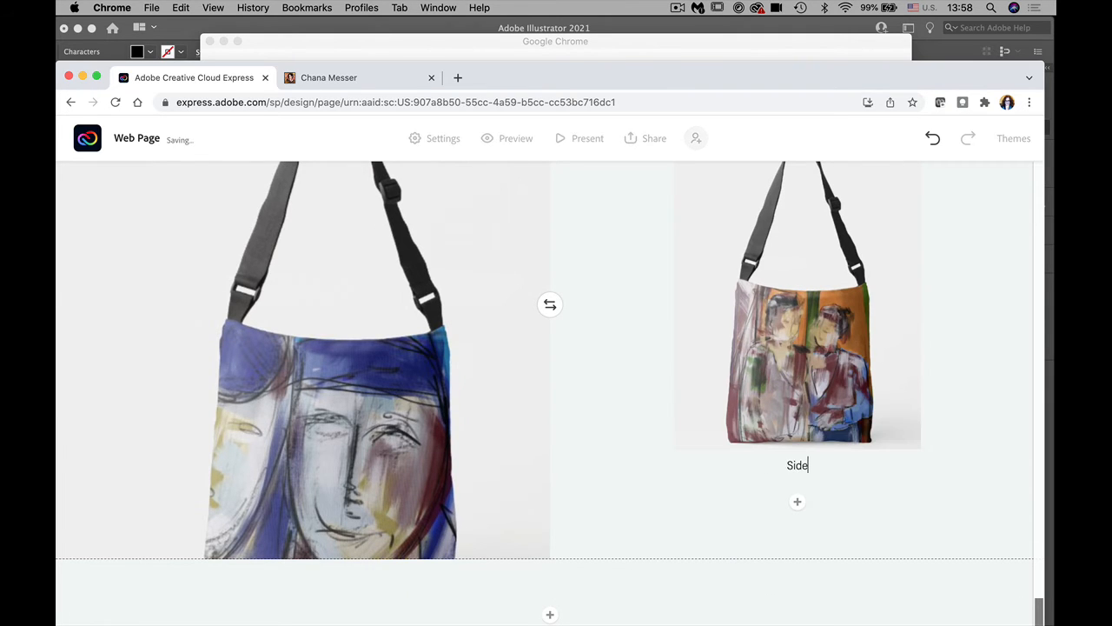
text(bag with an image)
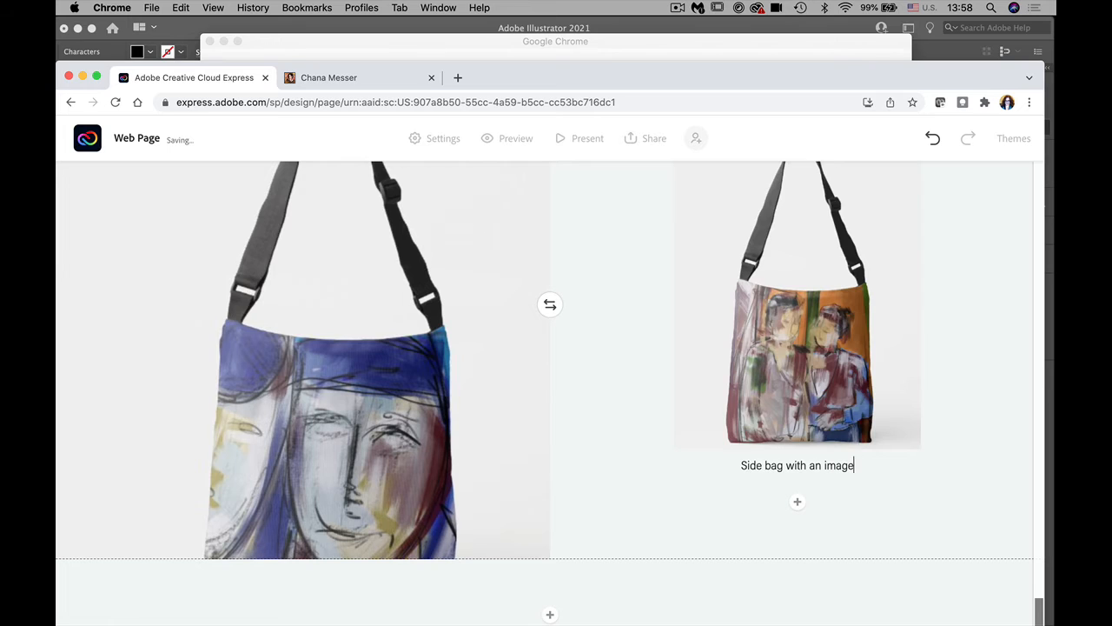
scroll(1005, 518, up, 3)
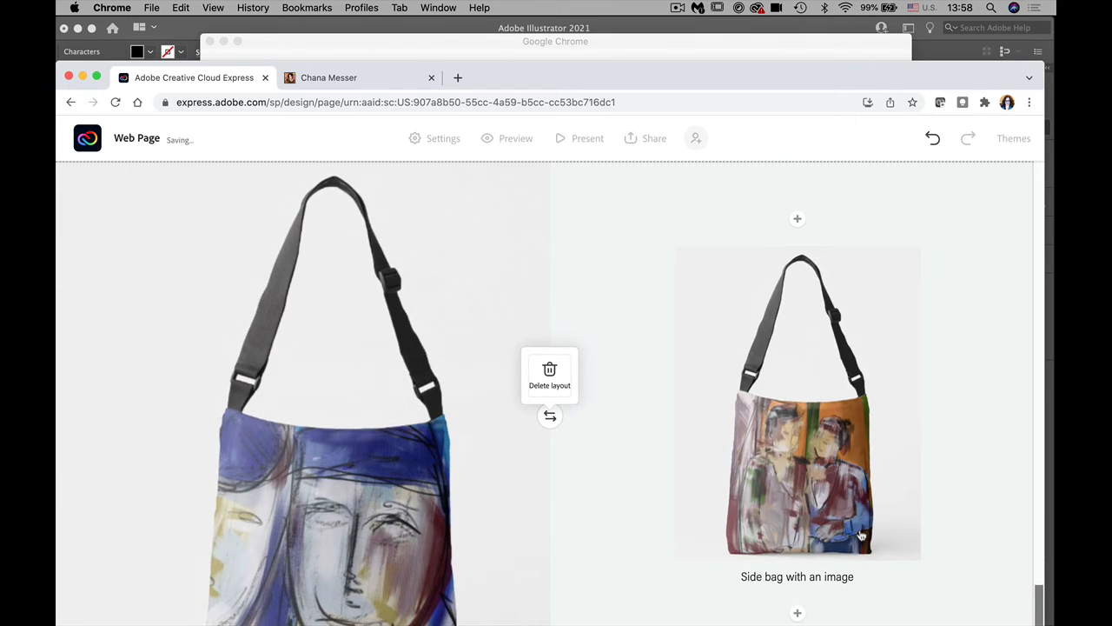
click(796, 614)
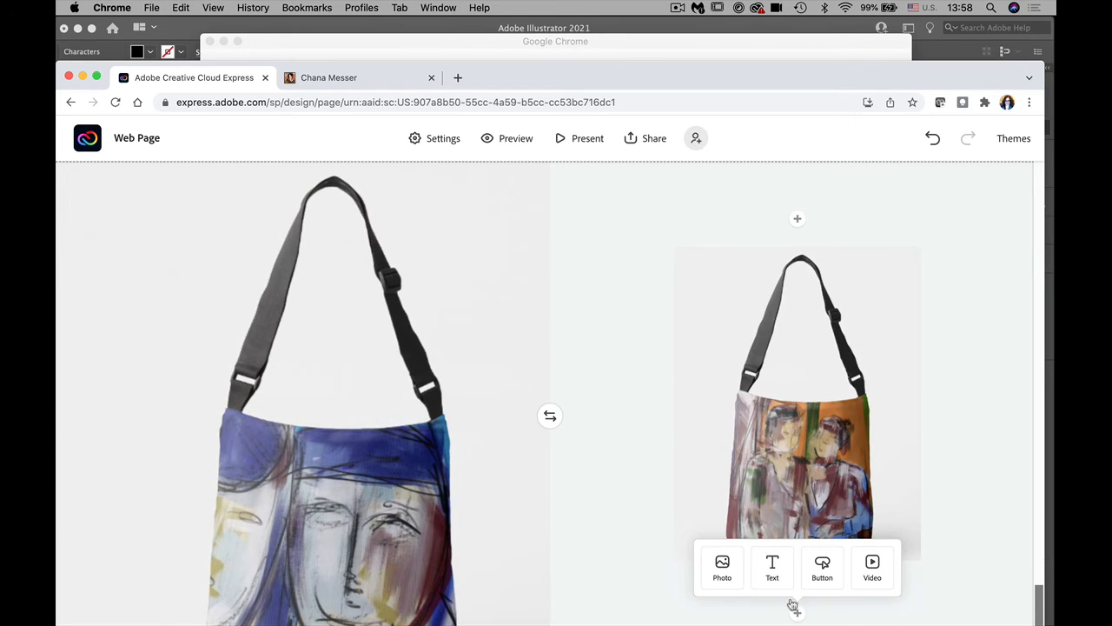
Step: Paste a lorem ipsum text block below the caption and format it as a bulleted list
click(773, 569)
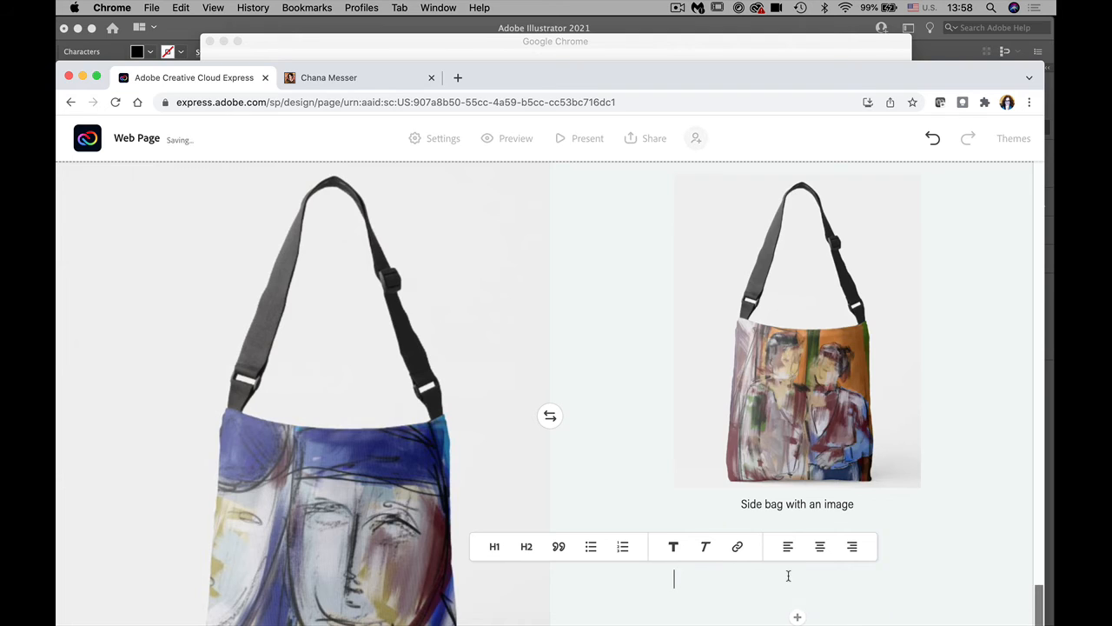
text(Lorem ipsum dolor sit amet, consectetuer adipiscing elit, sed diam nonummy nibh euismod tincidunt ut laoreet dolore magna aliquam erat volutpat. Ut wisi enim ad minim veniam, quis nostrud exerci tation ullamcorper suscipit lobortis nisl ut aliquip ex ea commodo consequat. Duis autem vel eum iriure dolor in hendrerit in vulputate velit esse molestie consequat, vel illum dolore eu feugiat nulla facilisis at vero eros et accumsan et iusto odio dignissim qui blandit praesent luptatum zzril delenit augue duis dolore te feugait nulla facilisi.)
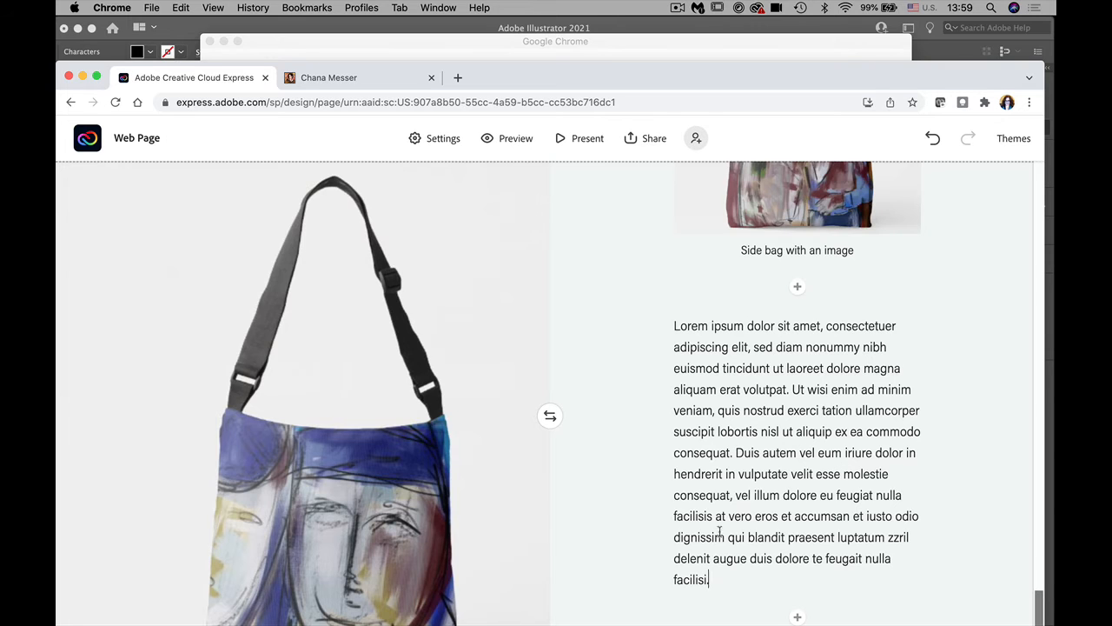
drag(720, 580, 667, 330)
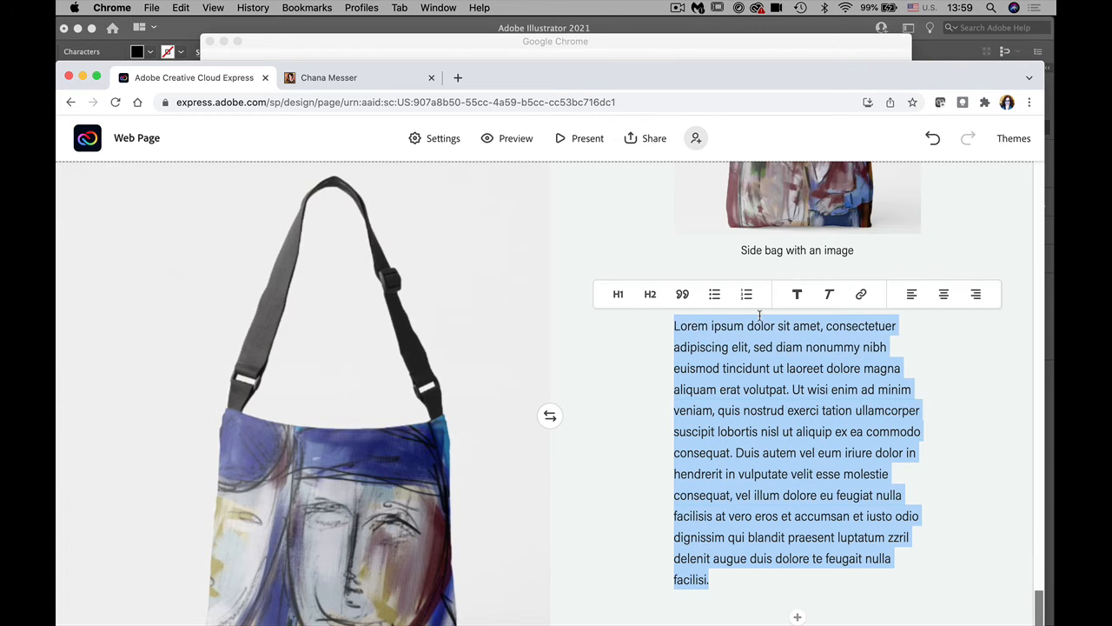
click(715, 294)
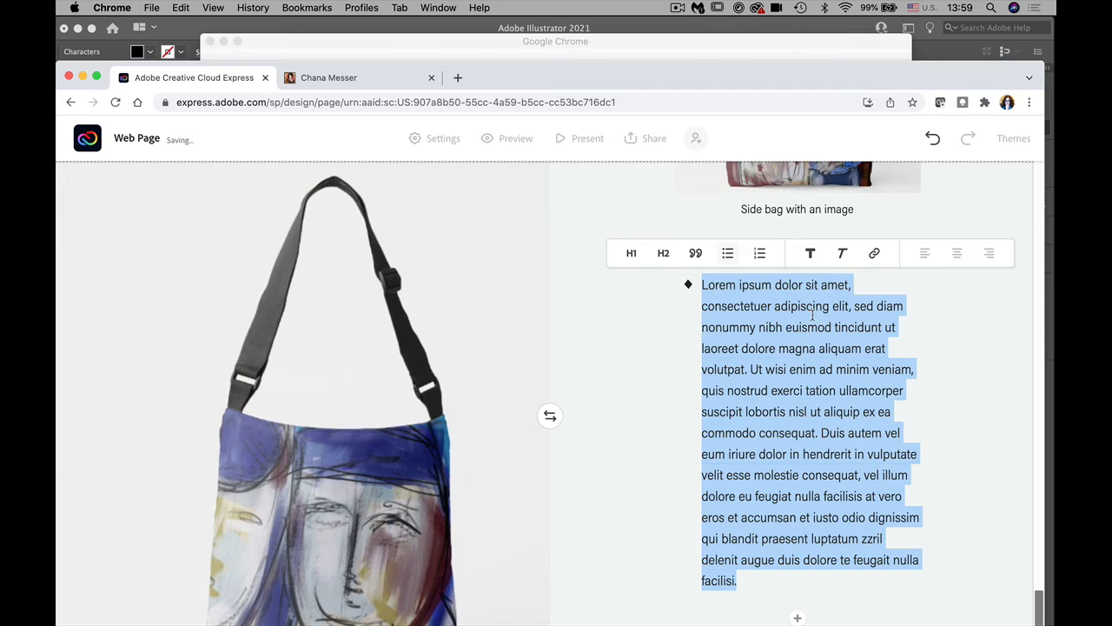
click(760, 252)
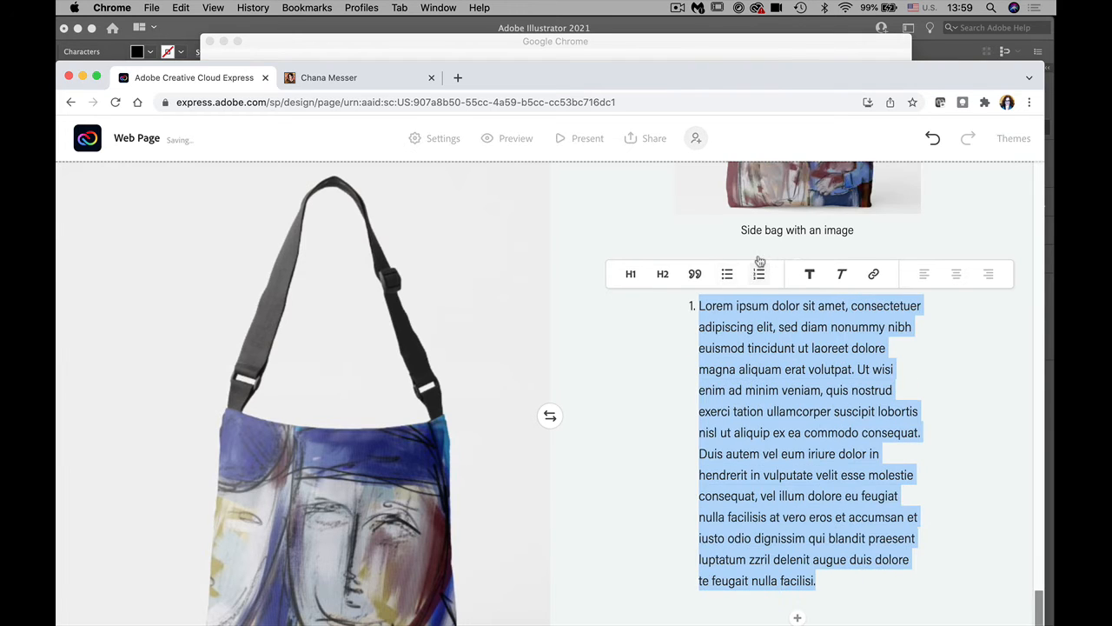
click(728, 274)
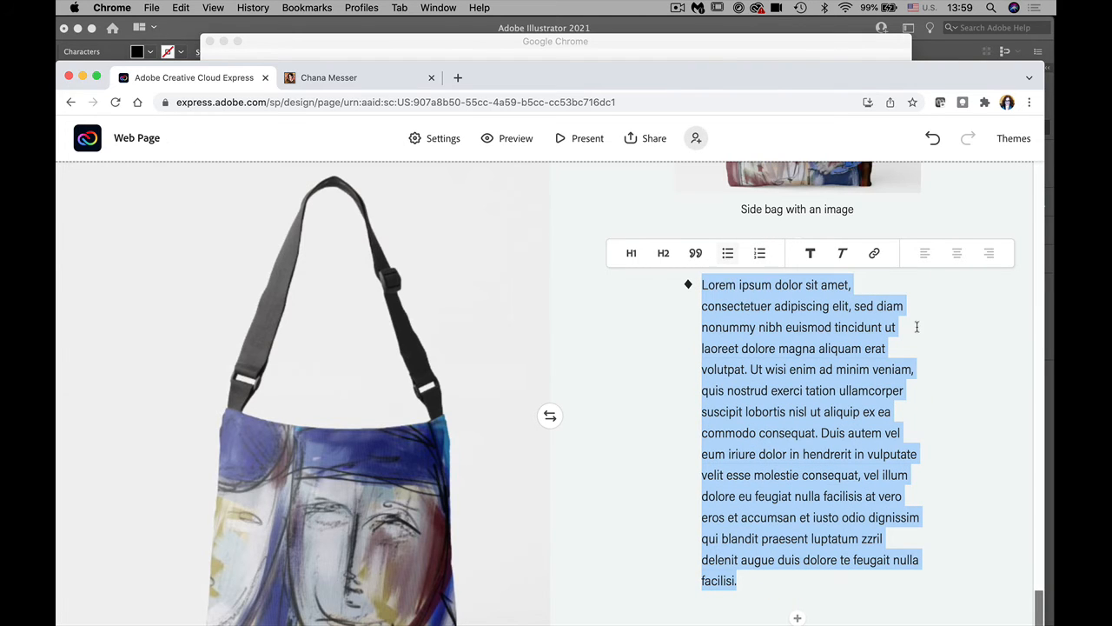
Step: Split the list into six bullets starting at nonummy, suscipit, velit, eros and delenit
click(909, 306)
key(Return)
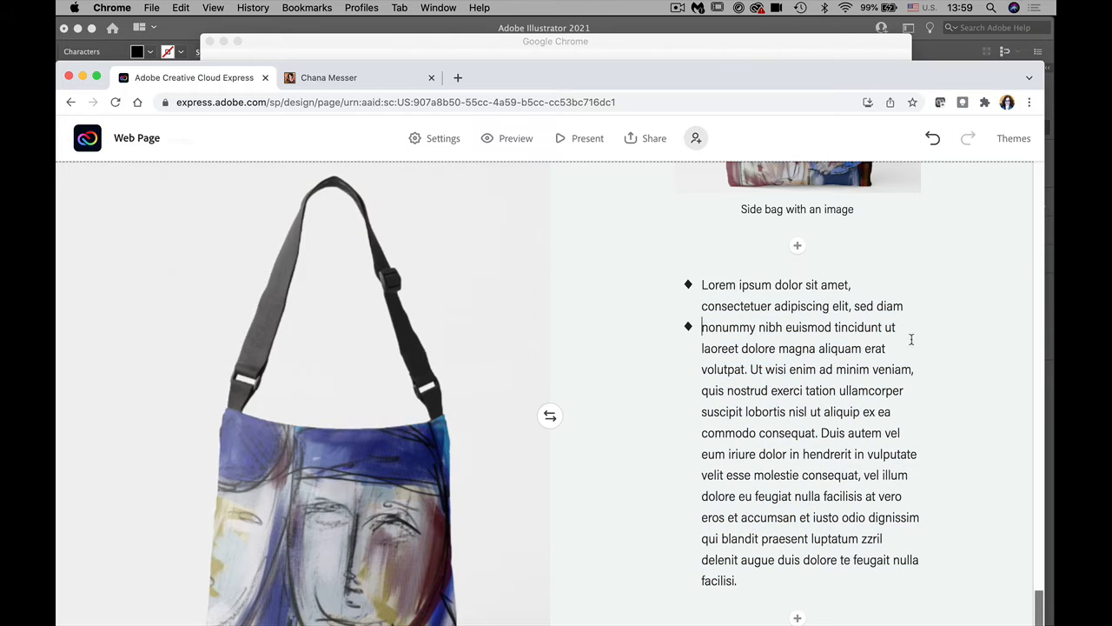
click(911, 390)
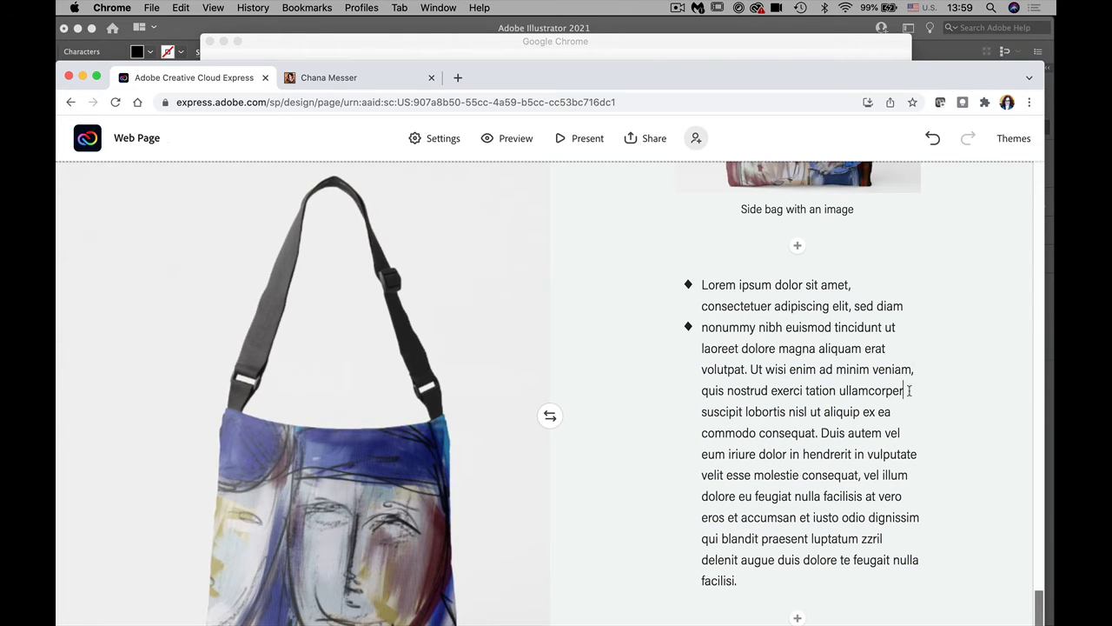
key(Return)
click(918, 453)
key(Return)
click(910, 496)
key(Return)
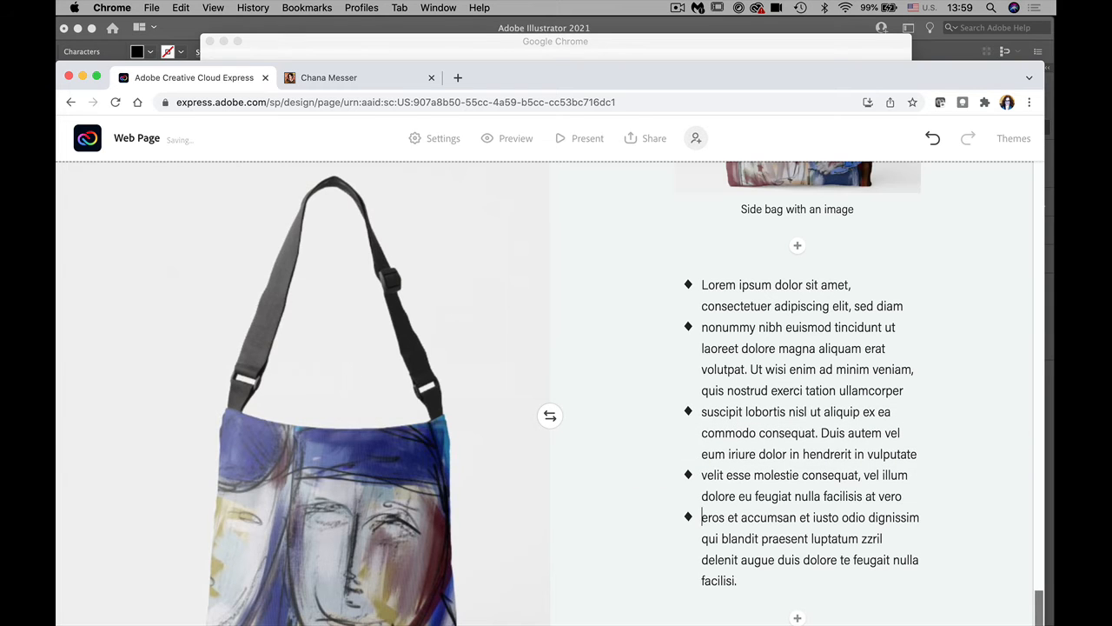
click(902, 538)
key(Return)
mouse_move(1037, 597)
mouse_down()
mouse_move(1034, 551)
mouse_move(1037, 619)
mouse_up()
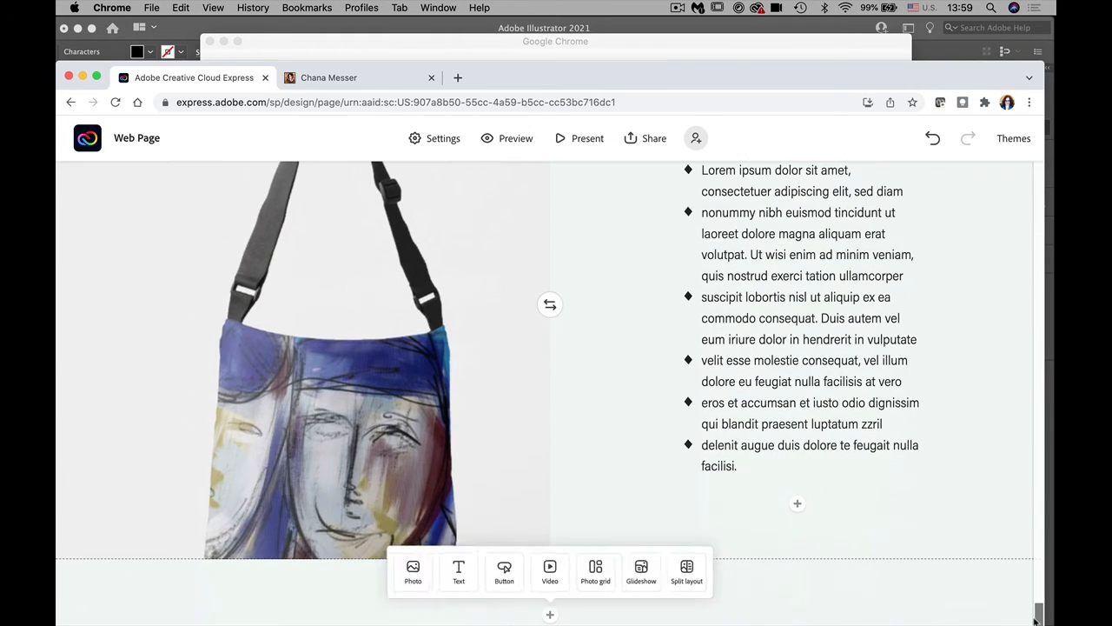
click(797, 507)
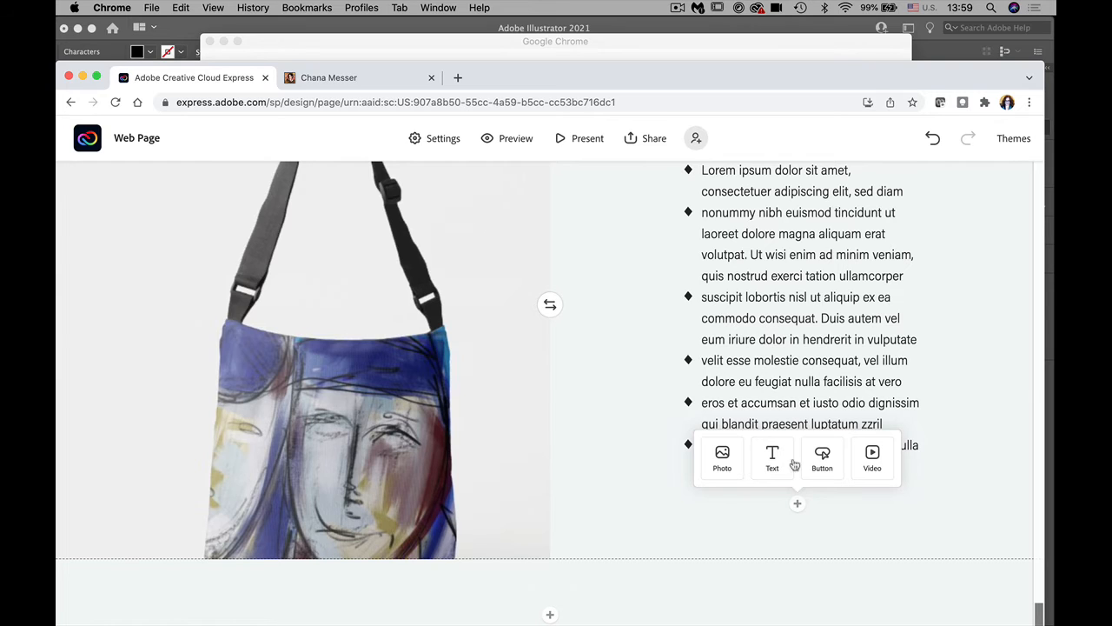
click(822, 457)
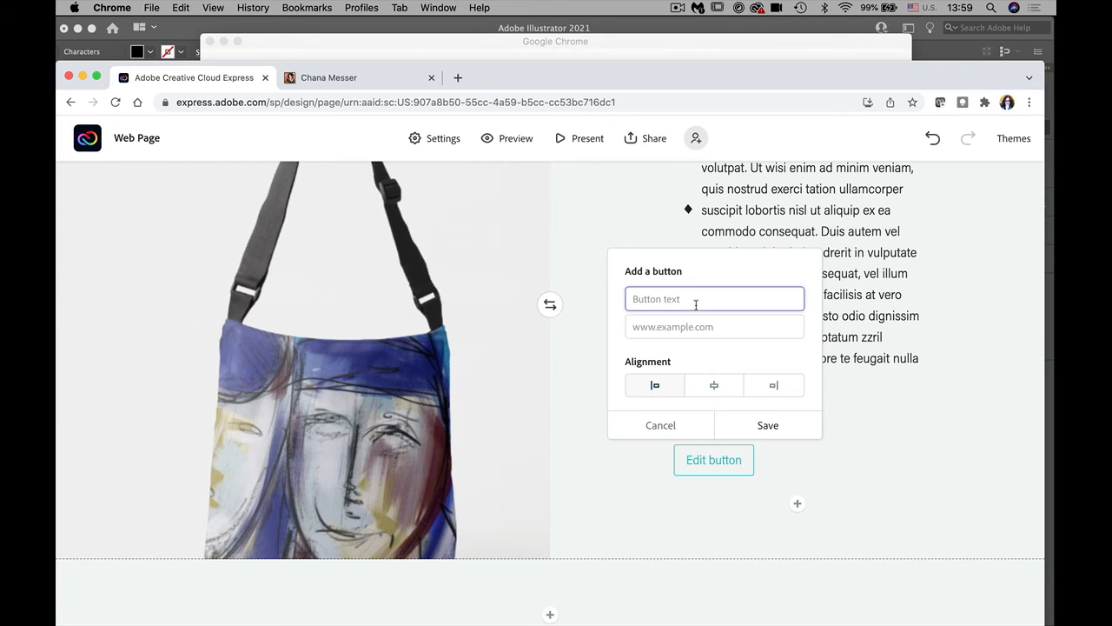
text(S)
key(BackSpace)
text(Follow me on Zazzle)
click(664, 326)
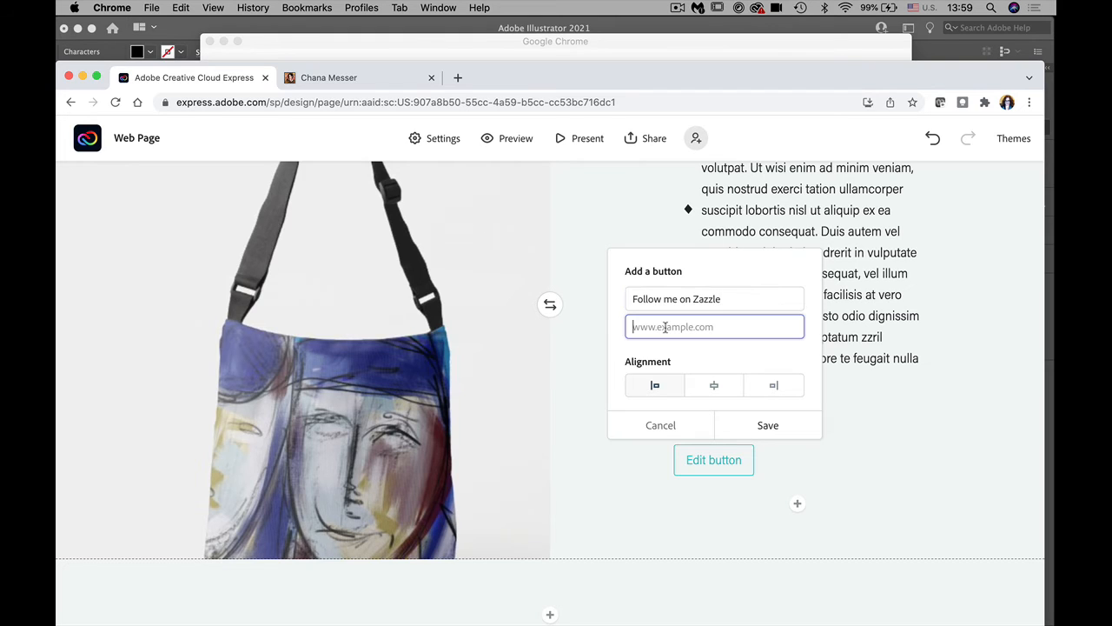
text(w)
text(ww.Zazzle.com)
click(714, 387)
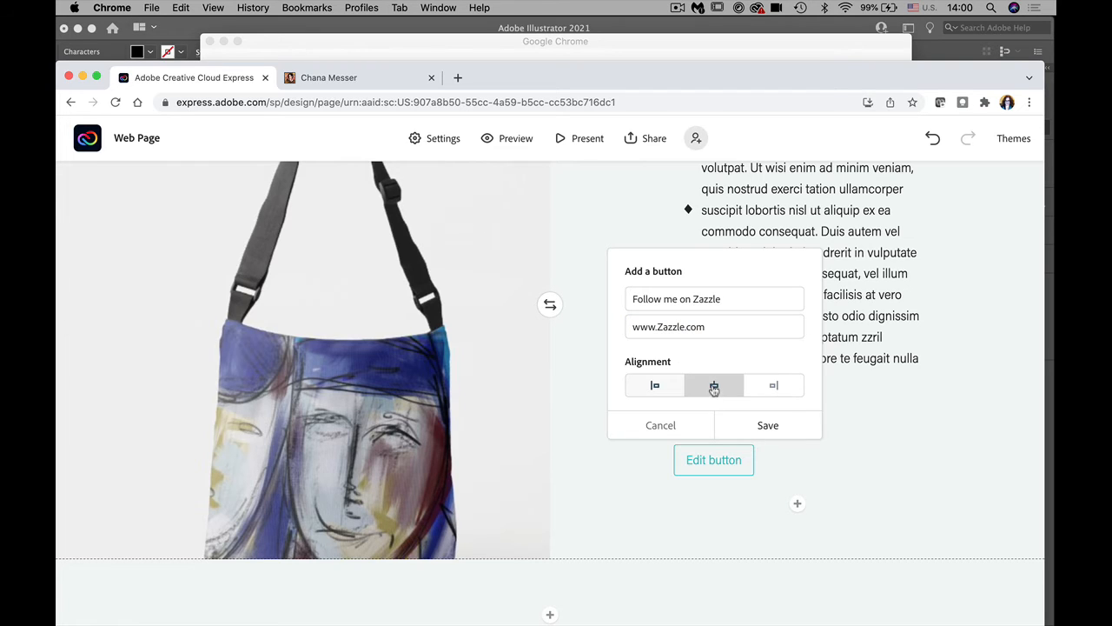
click(767, 426)
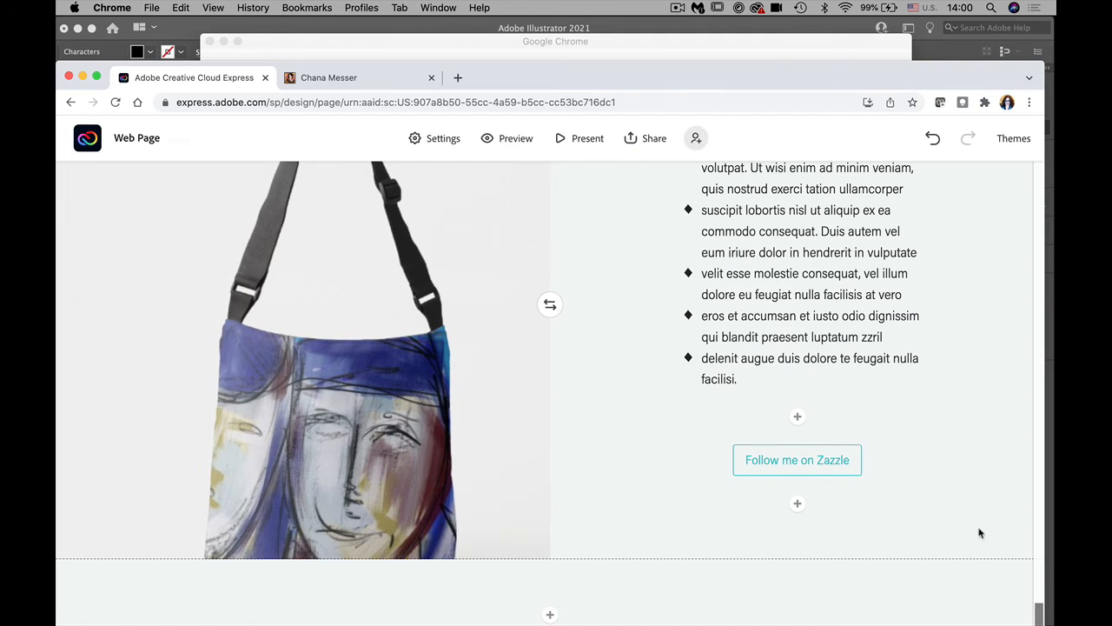
drag(1036, 613, 1015, 498)
Step: Present the web page full screen and scroll down to the Zazzle button
scroll(1008, 484, up, 2)
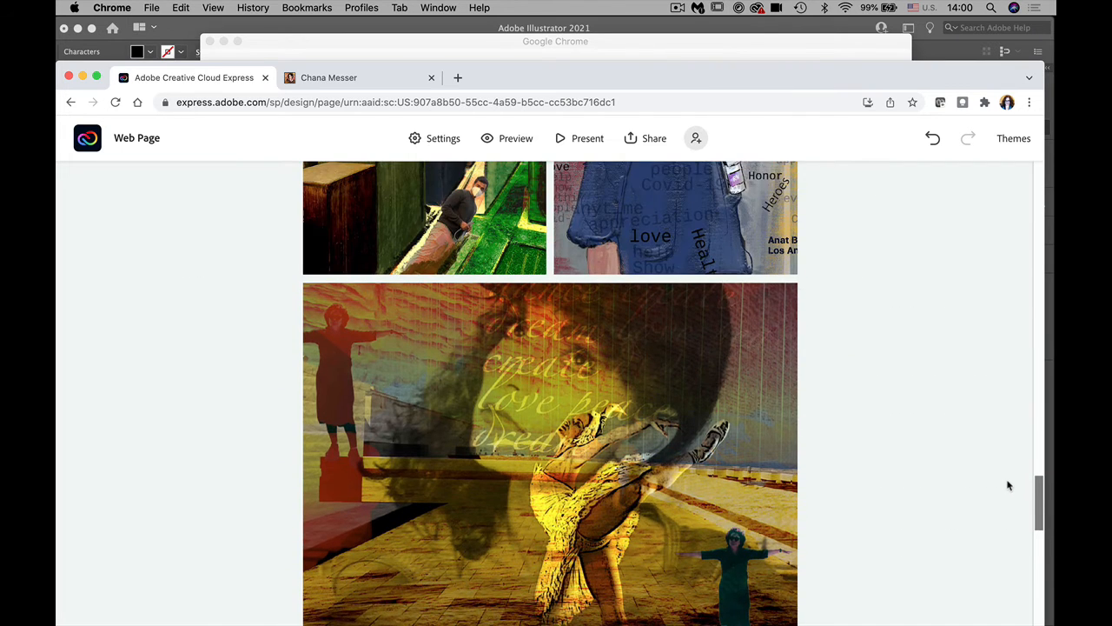
click(587, 138)
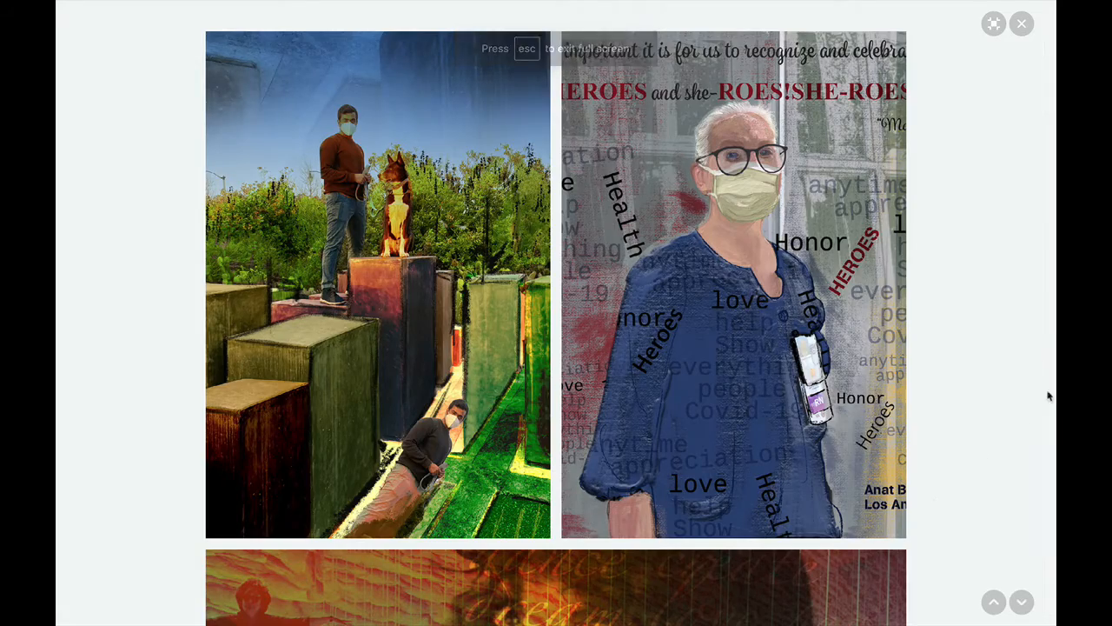
drag(1048, 392, 973, 40)
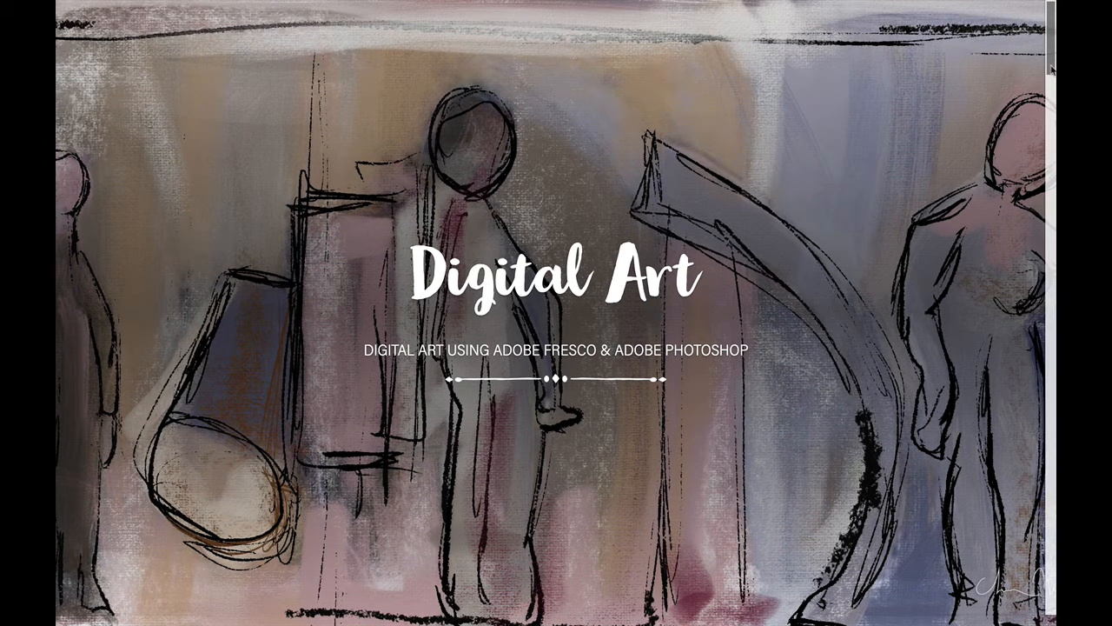
drag(1051, 70, 1054, 274)
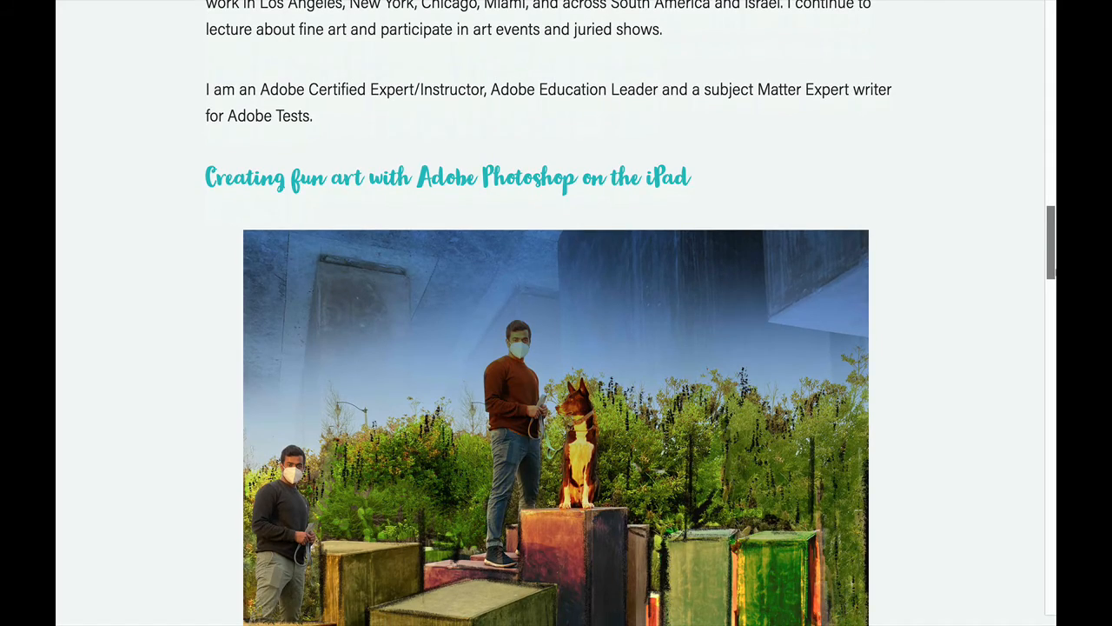
drag(1055, 272, 1053, 588)
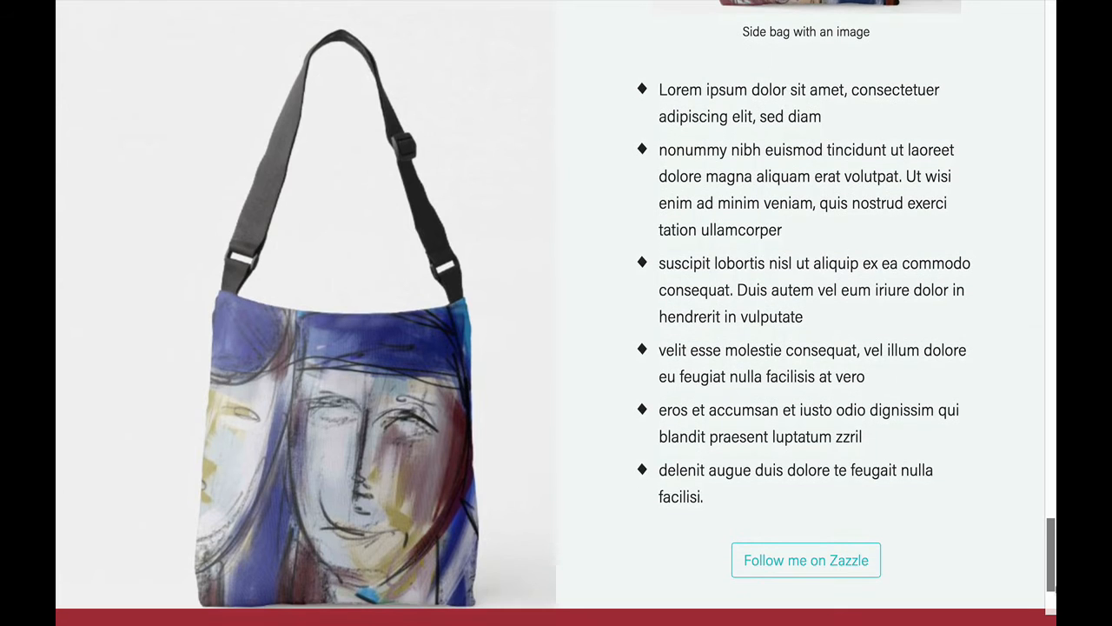
Step: Test the button's link to zazzle.com, then return to the web page editor
click(799, 560)
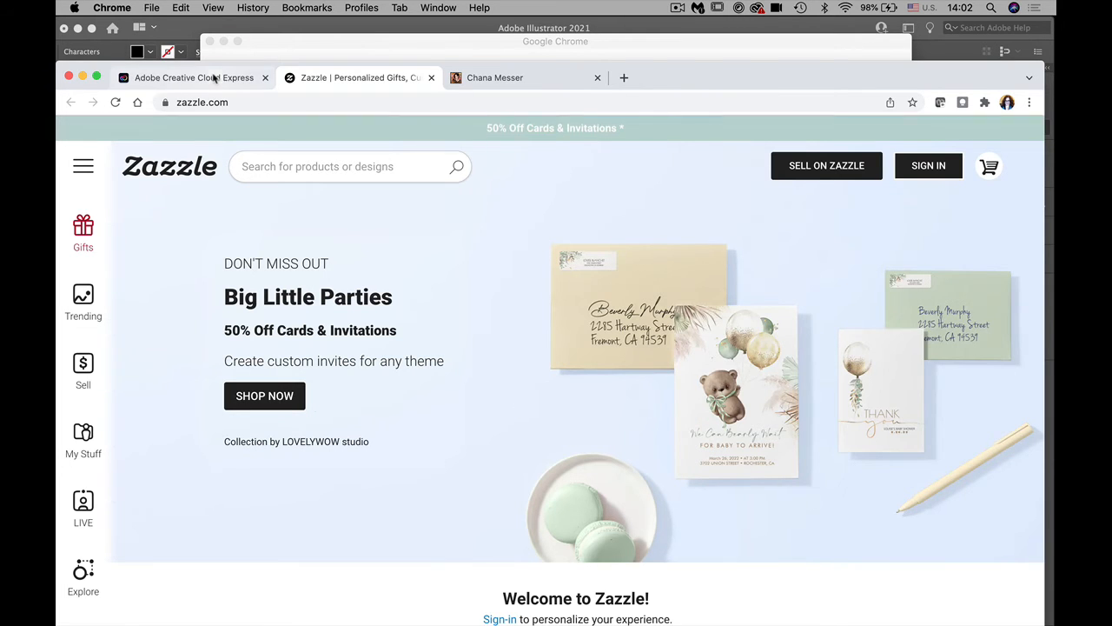
click(246, 80)
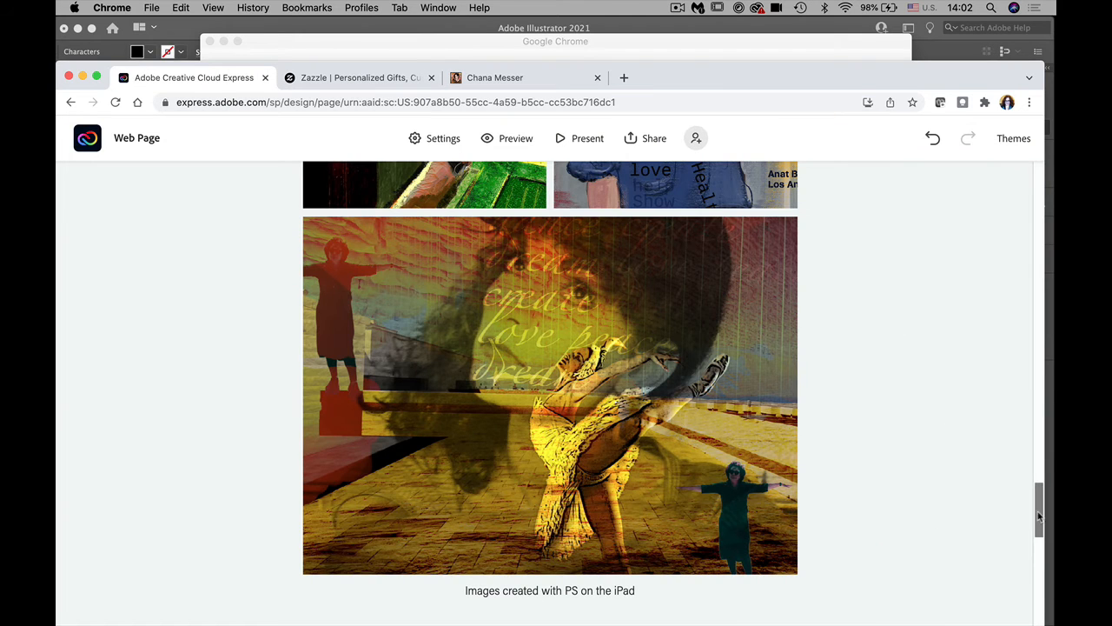
drag(1038, 518, 1031, 588)
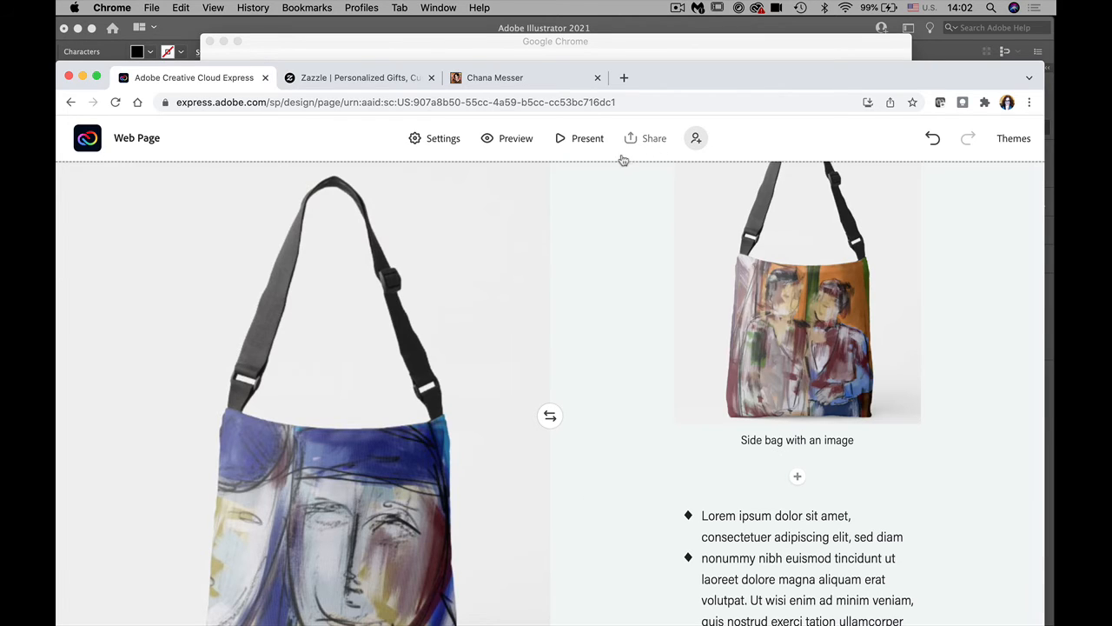
Step: Try the TREK theme, then apply NIGHTCAP and preview the restyled page
click(1015, 143)
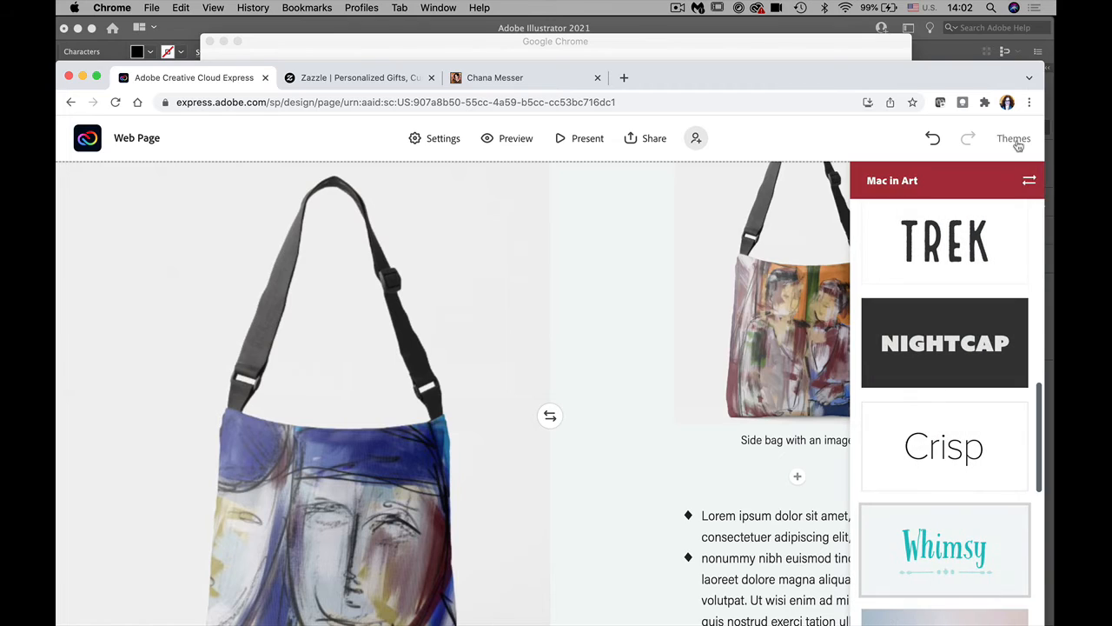
click(950, 251)
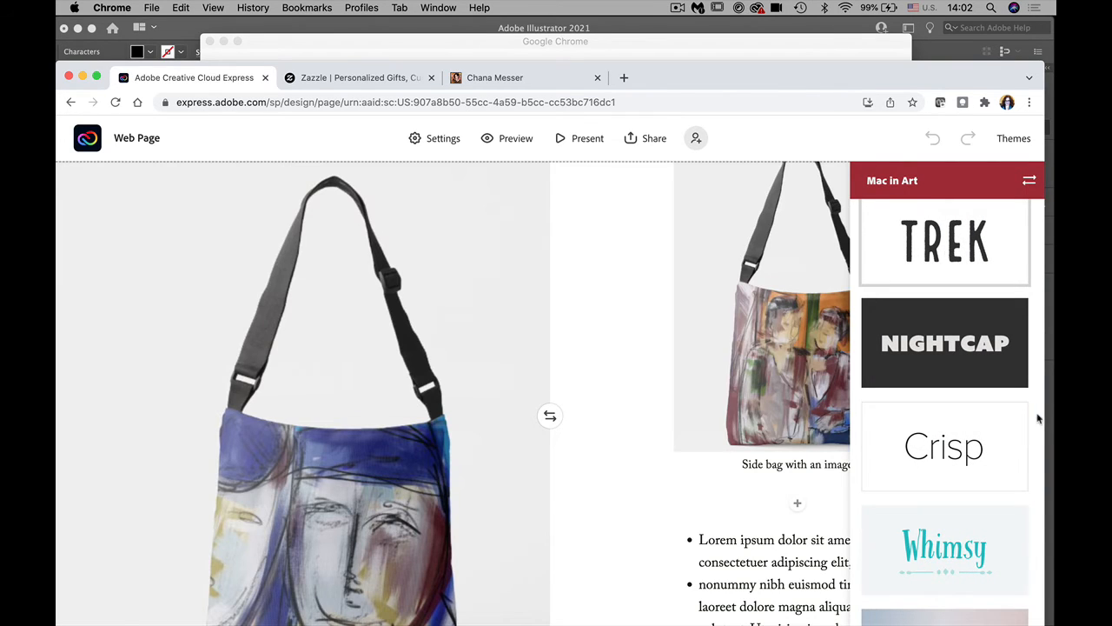
click(977, 343)
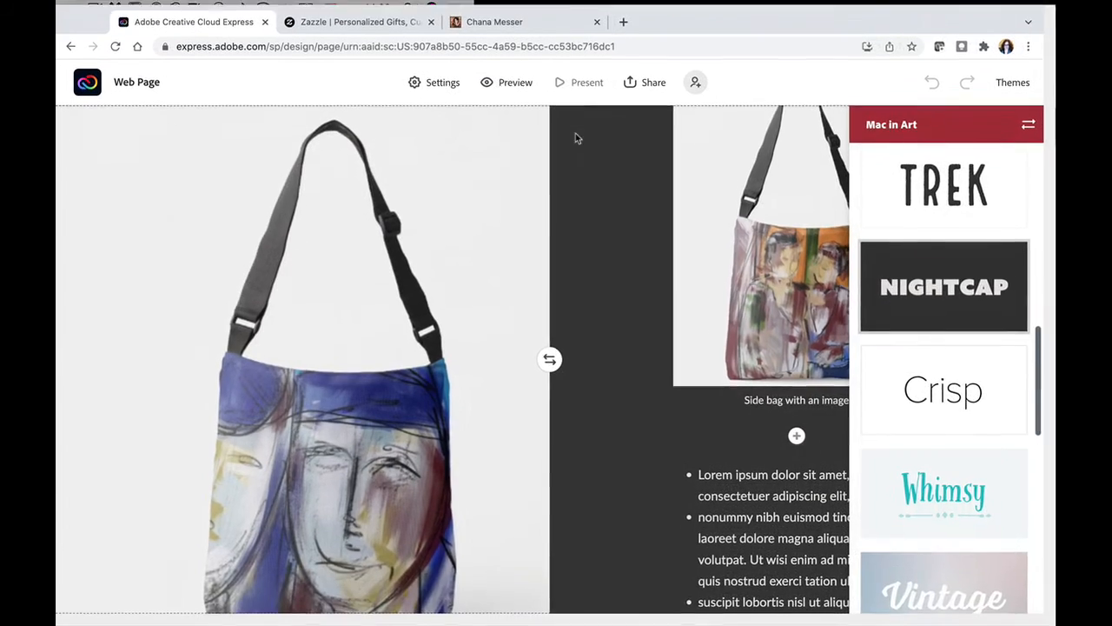
click(575, 138)
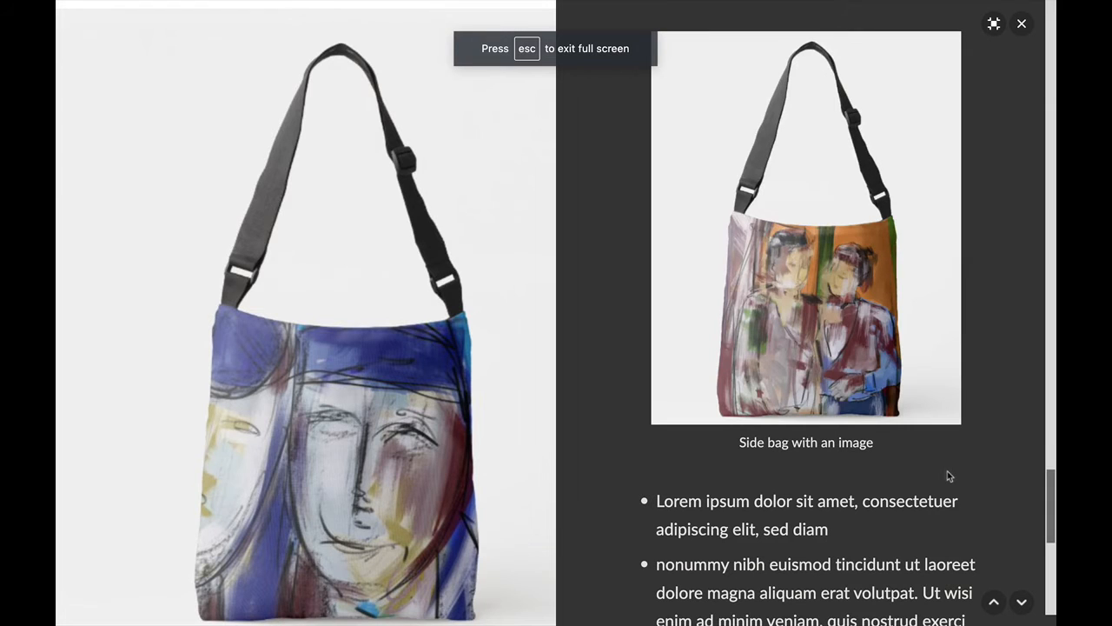
drag(1050, 514, 1005, 189)
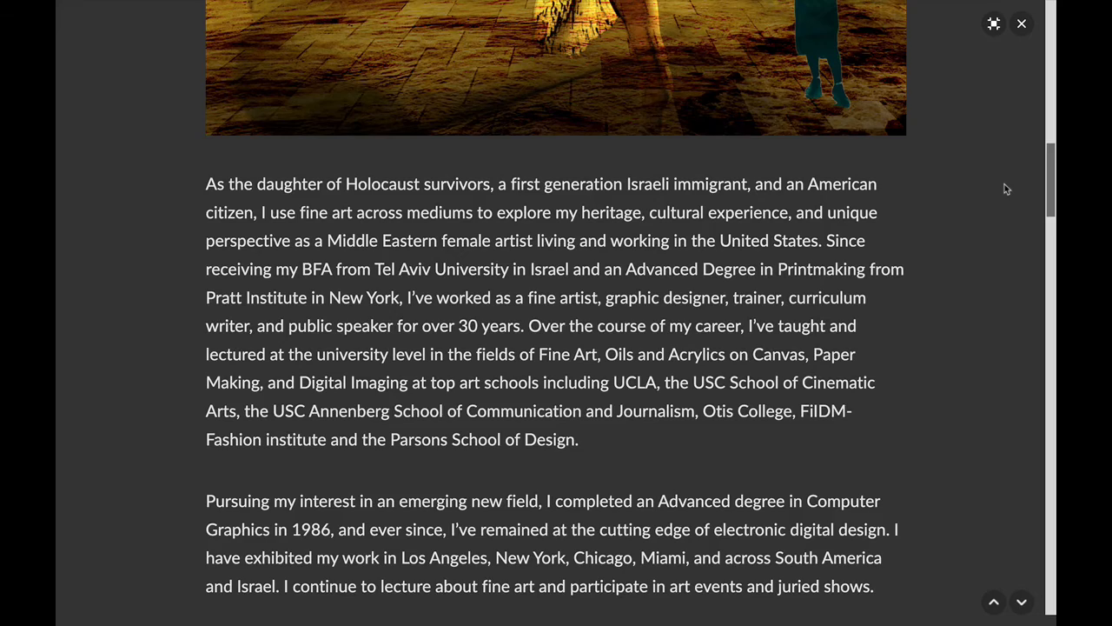
scroll(1006, 188, up, 10)
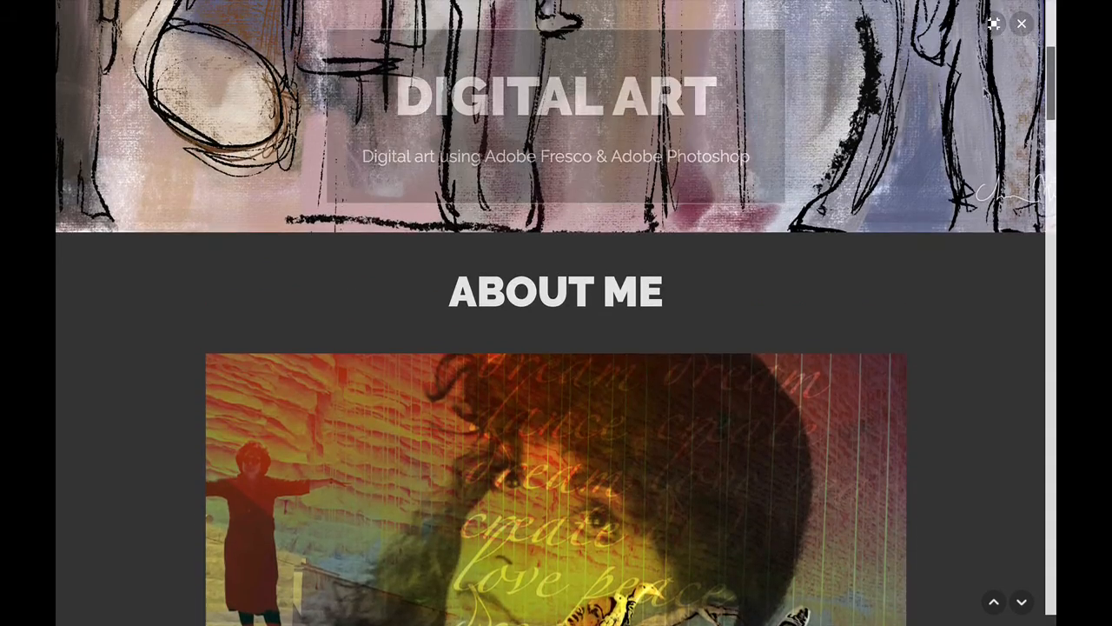
scroll(1005, 189, up, 5)
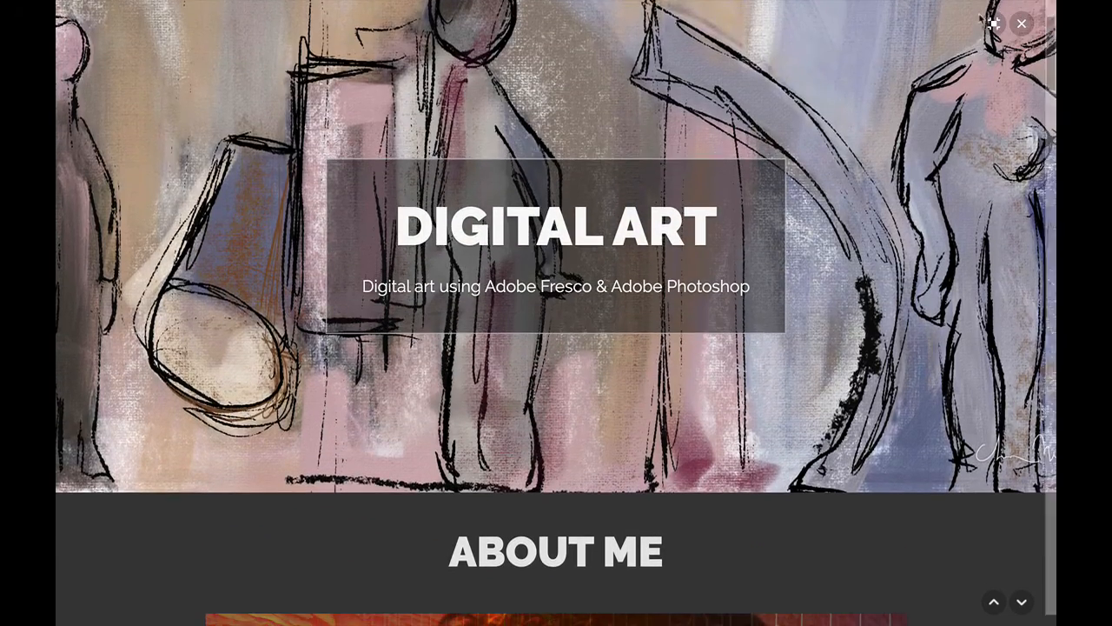
Step: Close the preview and centre the 'Creating fun art with Adobe Photoshop on the iPad' heading
click(1021, 23)
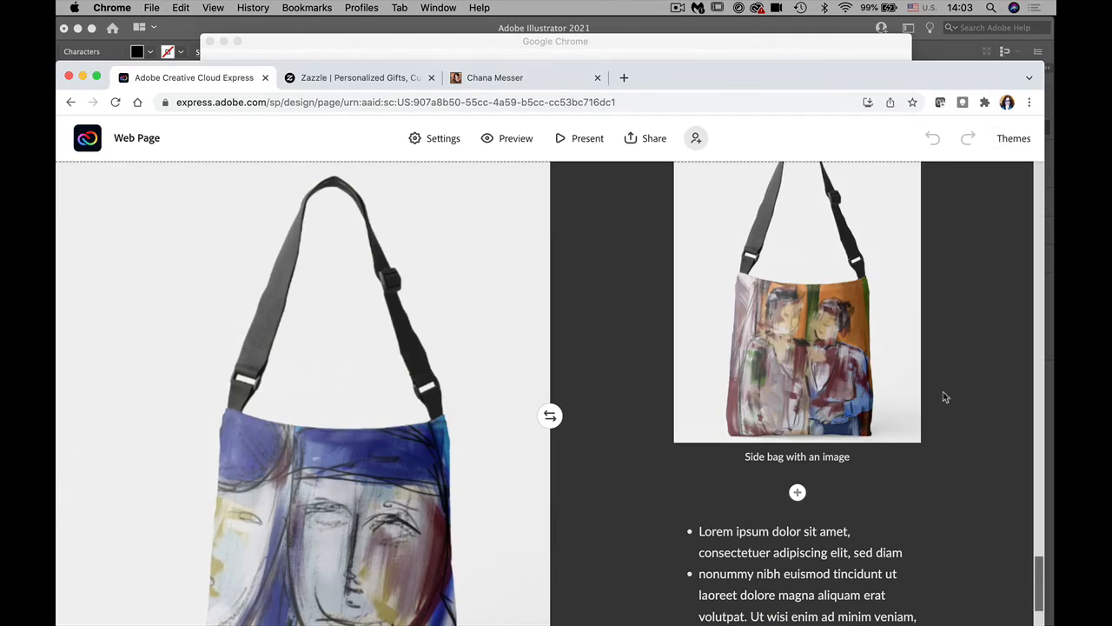
drag(1038, 573, 1018, 343)
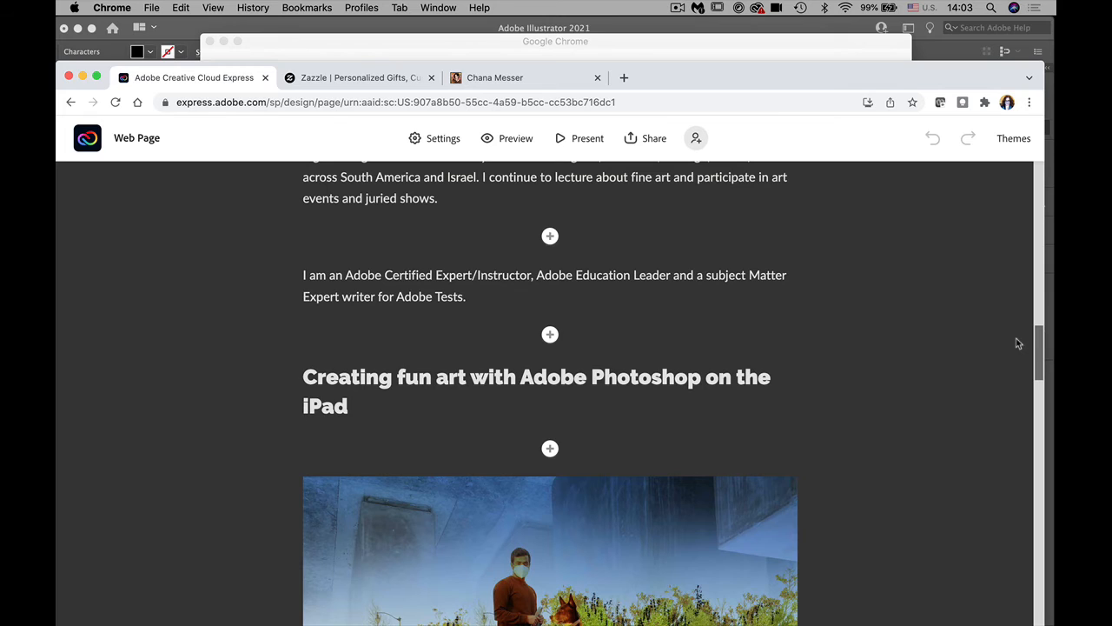
drag(402, 414, 276, 375)
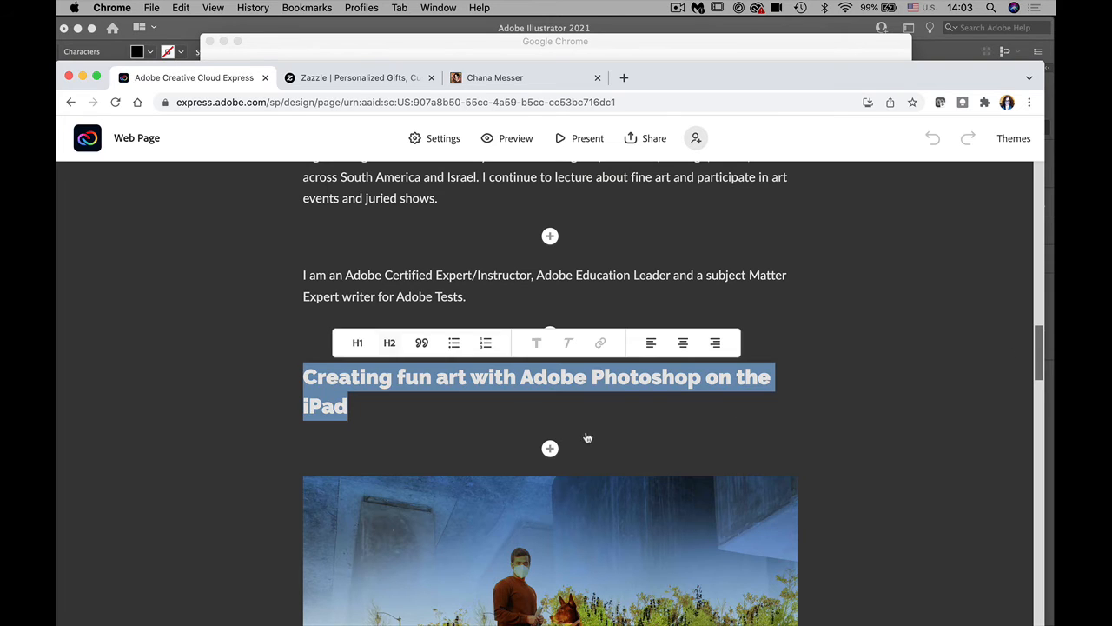
click(683, 343)
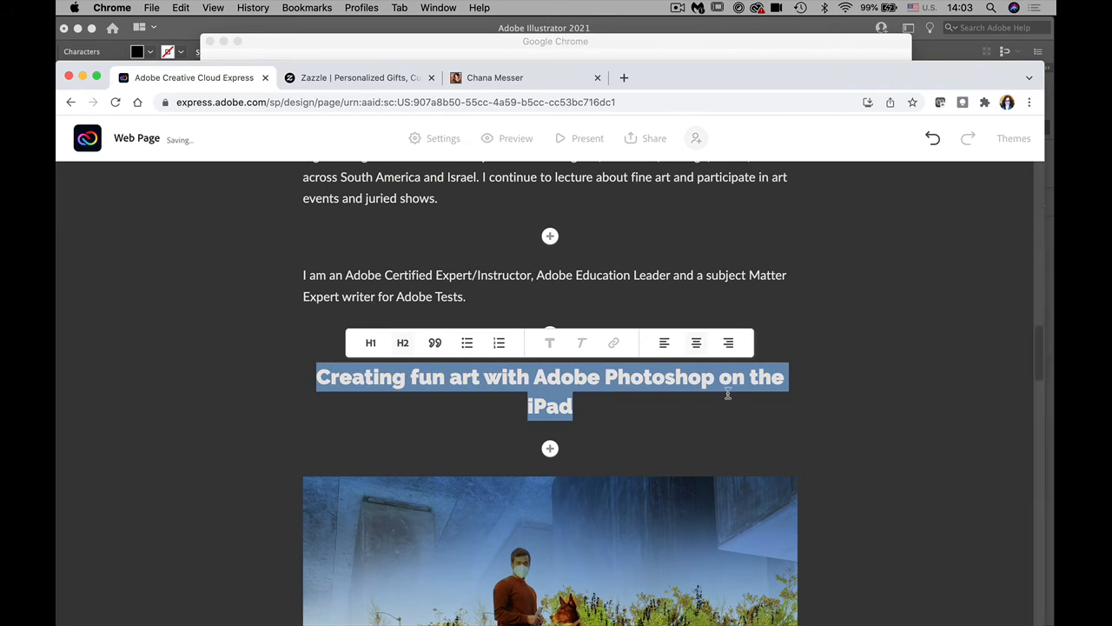
click(732, 409)
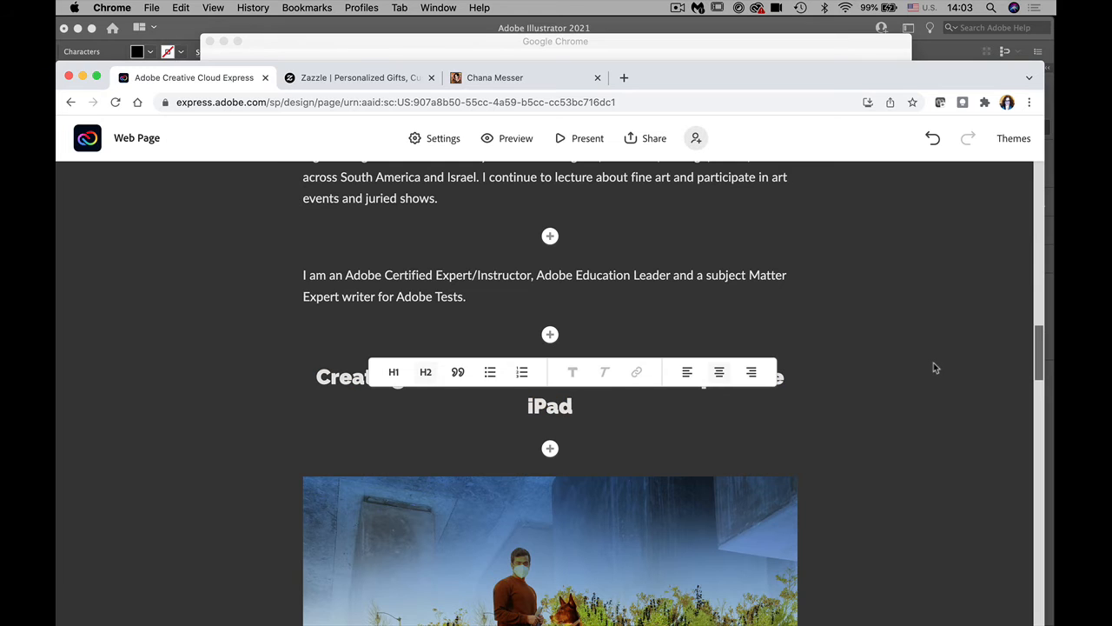
drag(1039, 362, 1042, 511)
drag(1052, 583, 1040, 550)
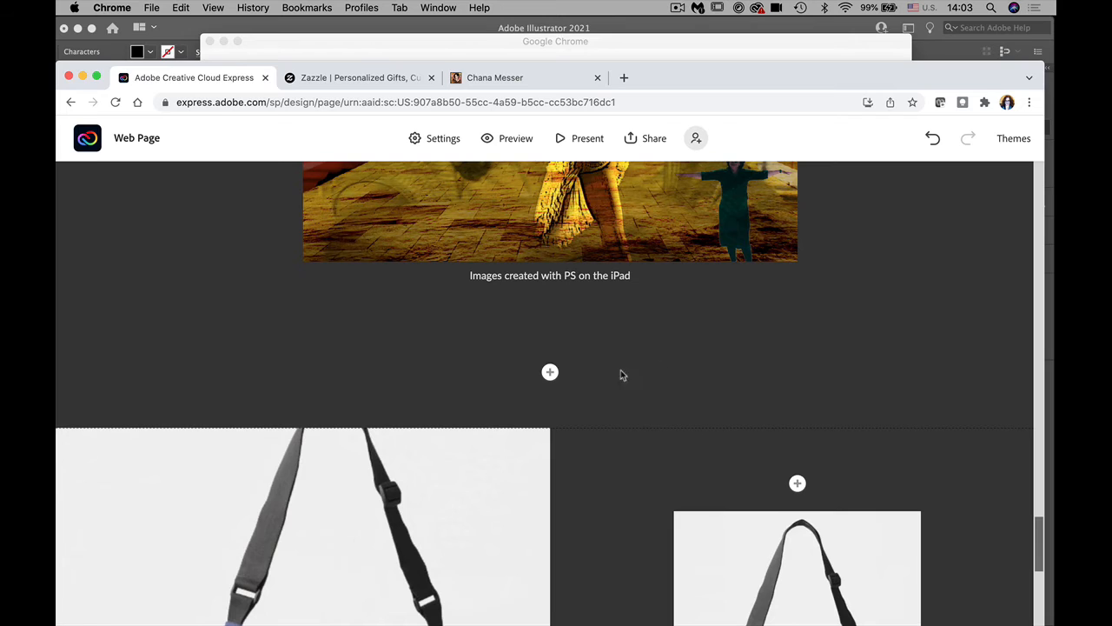
Step: Add 'Developing new bags with digital art' below the caption as a centred H2 heading
click(551, 373)
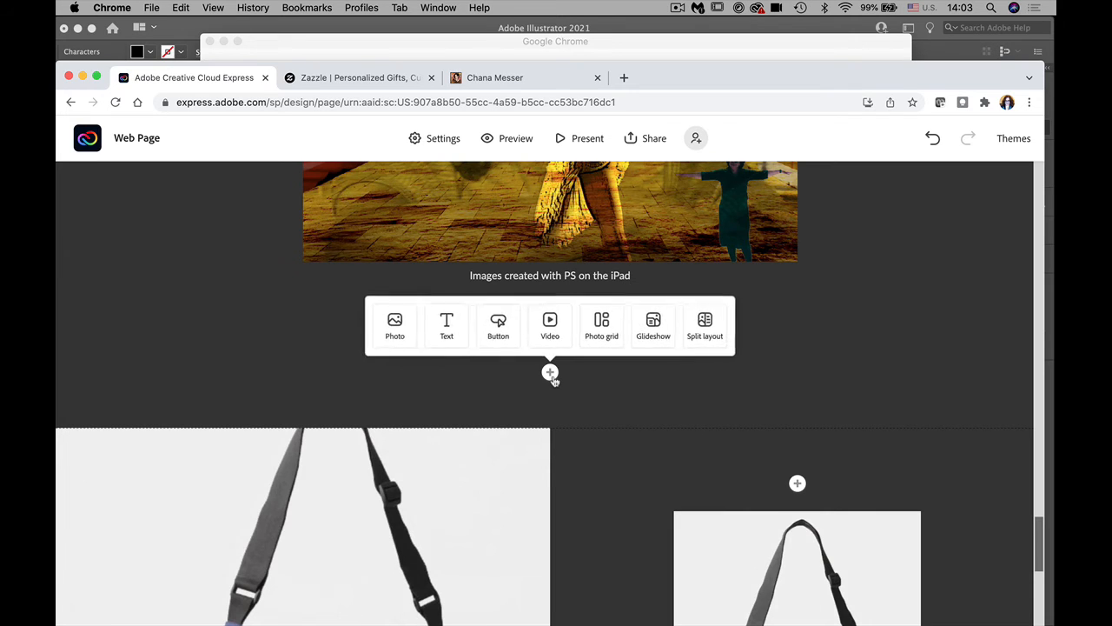
click(449, 329)
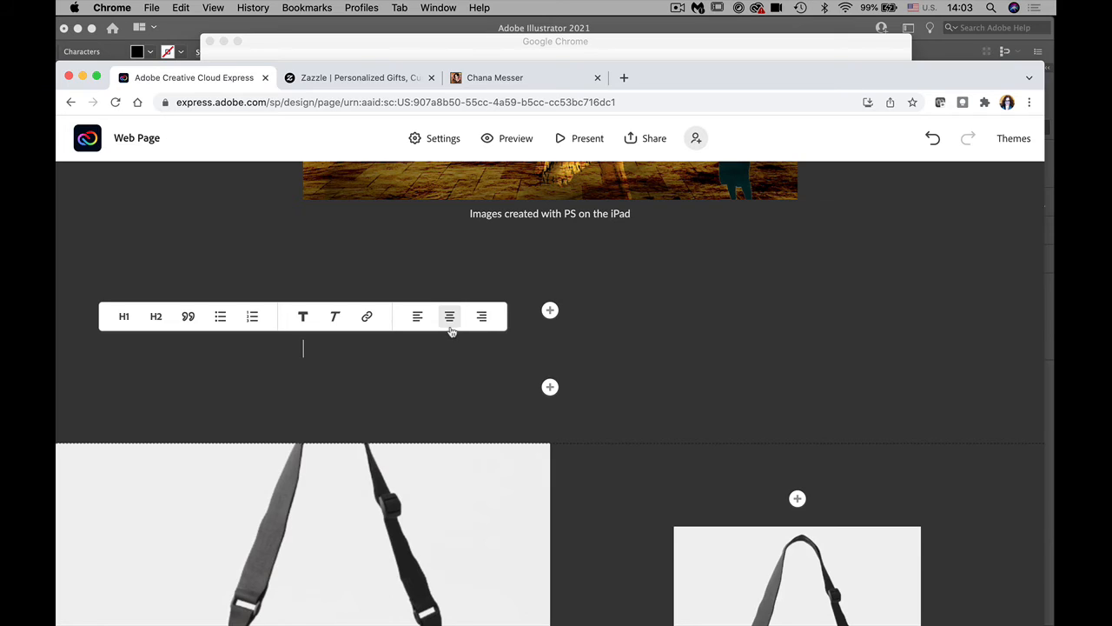
text(Developin)
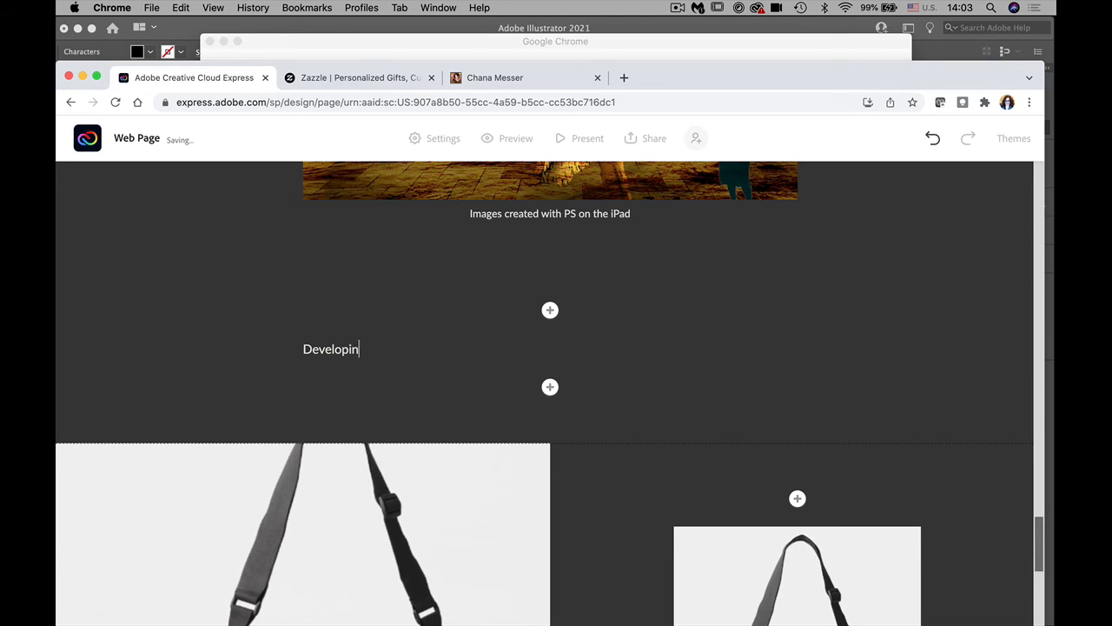
text(g new bags with digita)
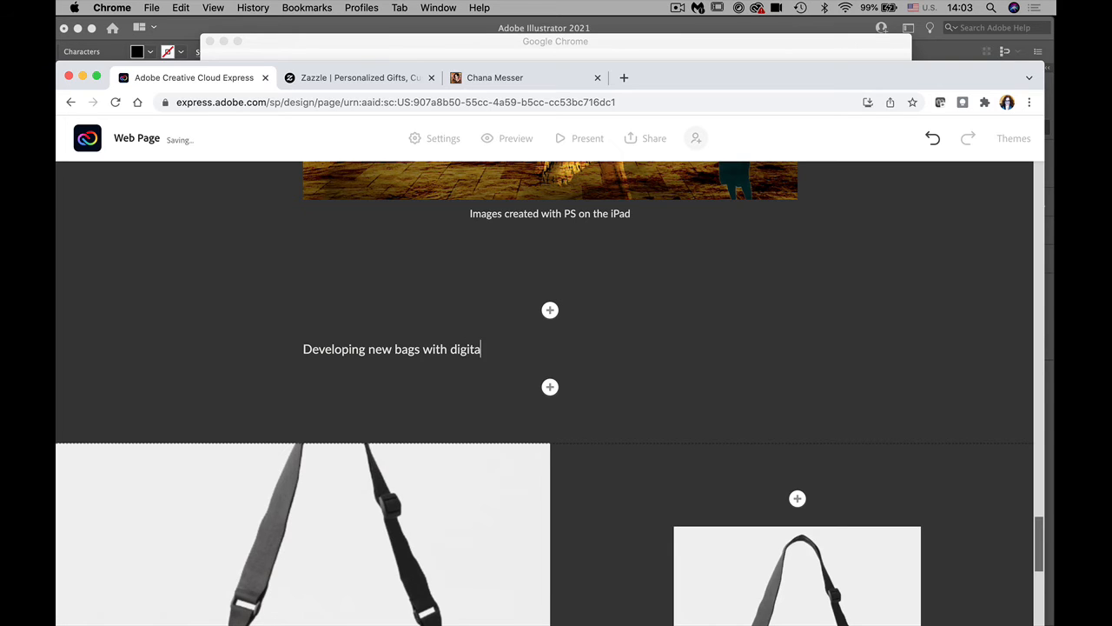
text(l art)
drag(514, 351, 260, 322)
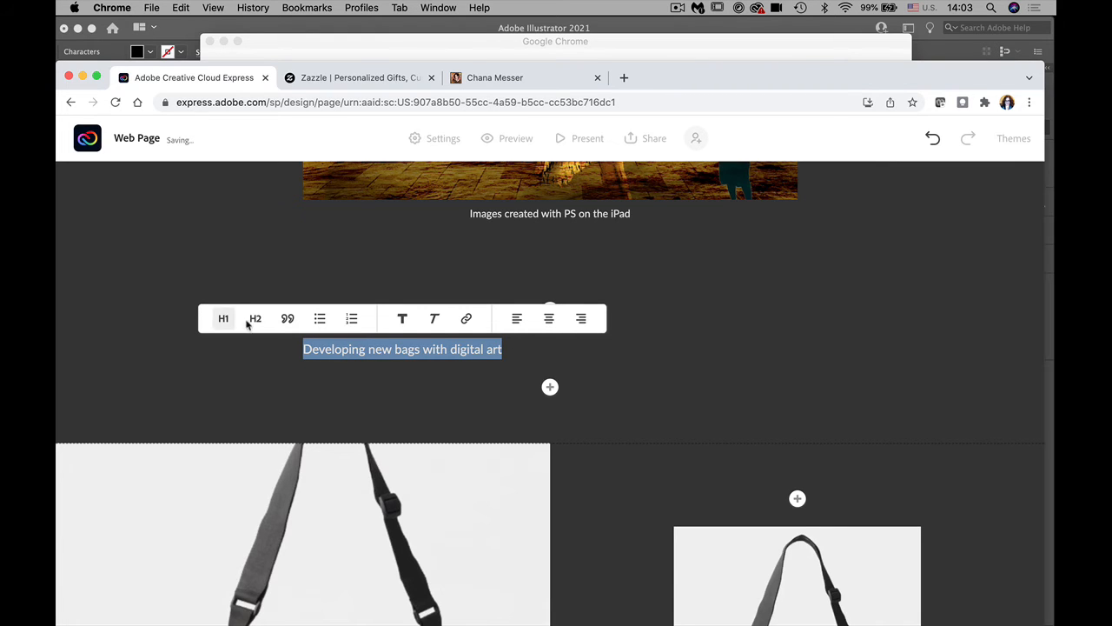
click(255, 318)
click(638, 317)
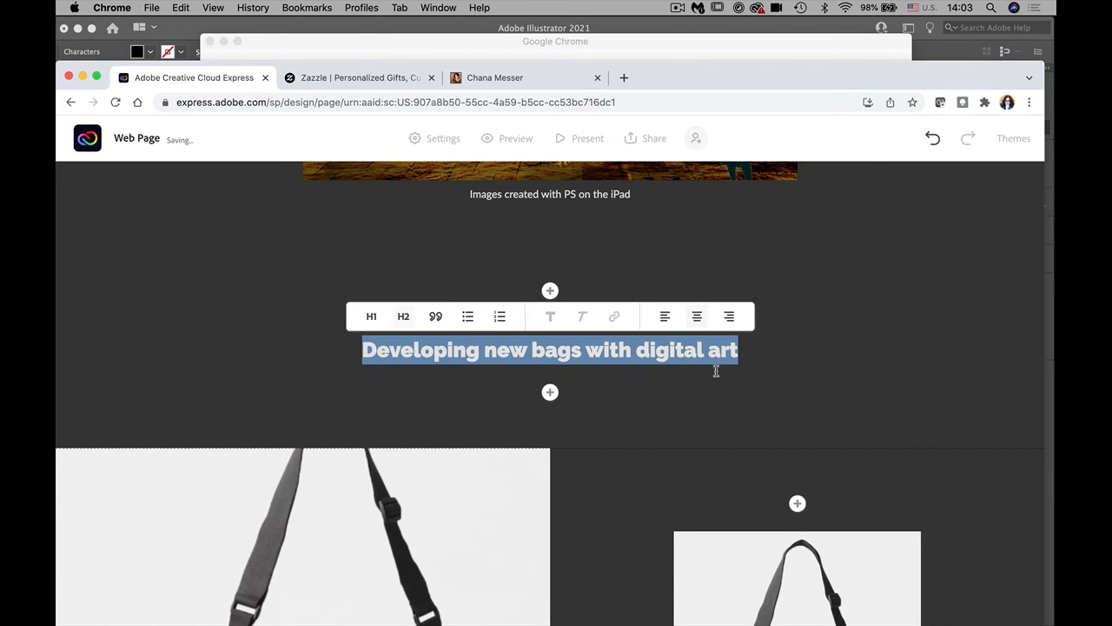
click(869, 409)
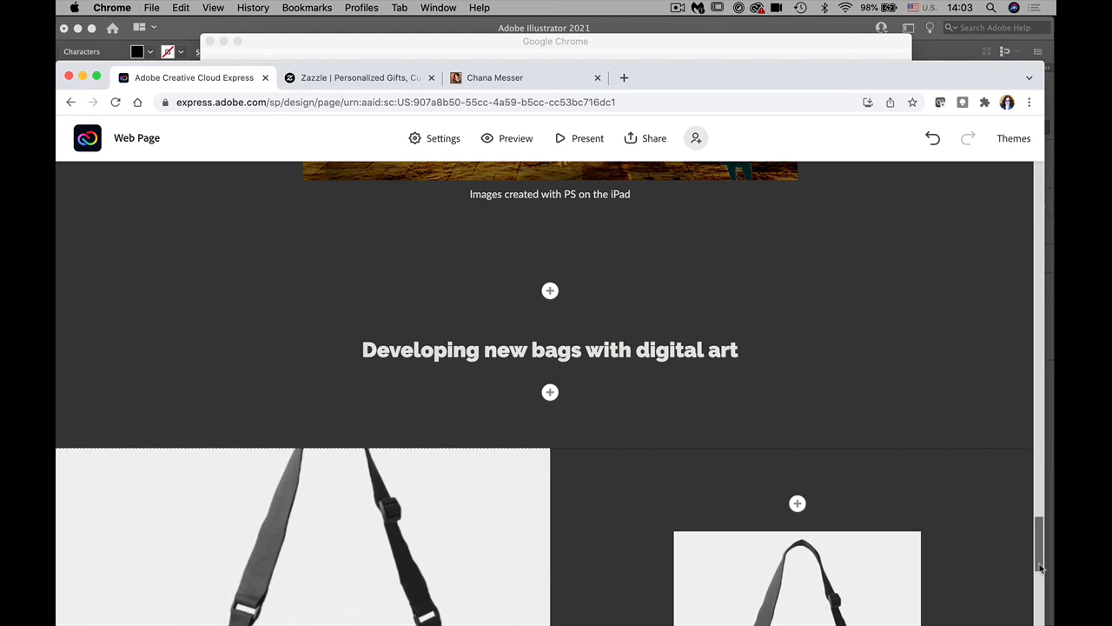
drag(1040, 567, 1039, 615)
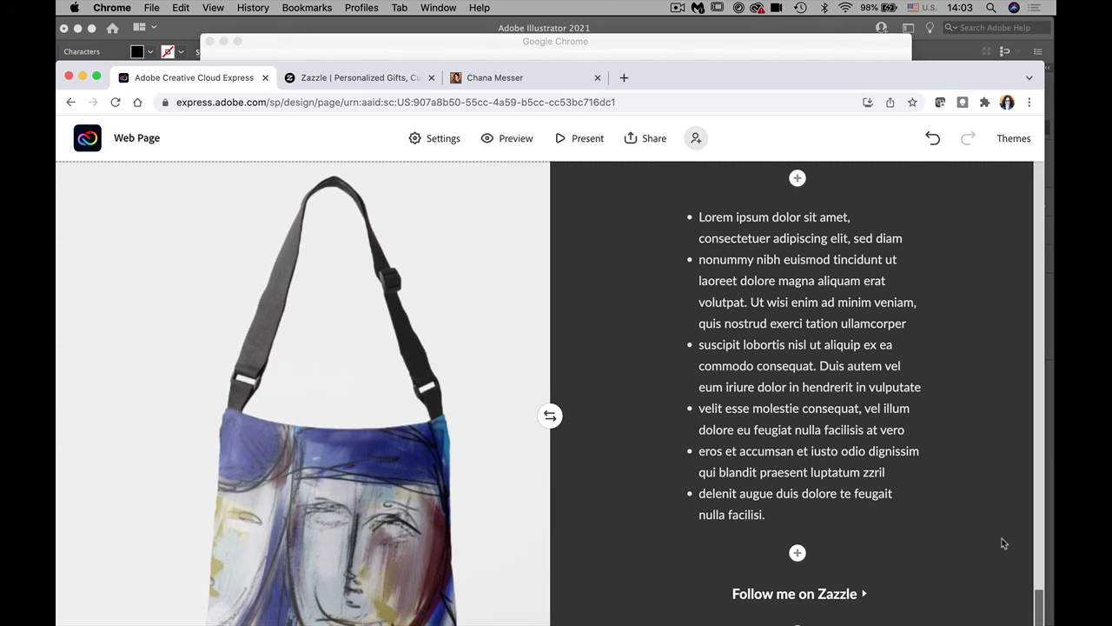
scroll(1042, 618, down, 3)
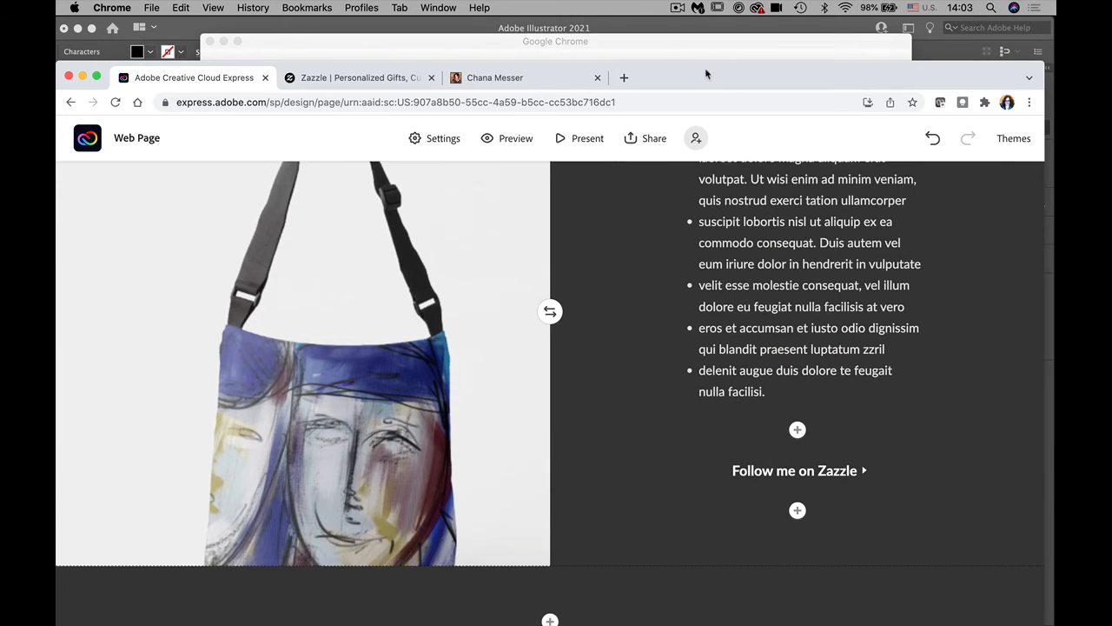
drag(707, 76, 707, 31)
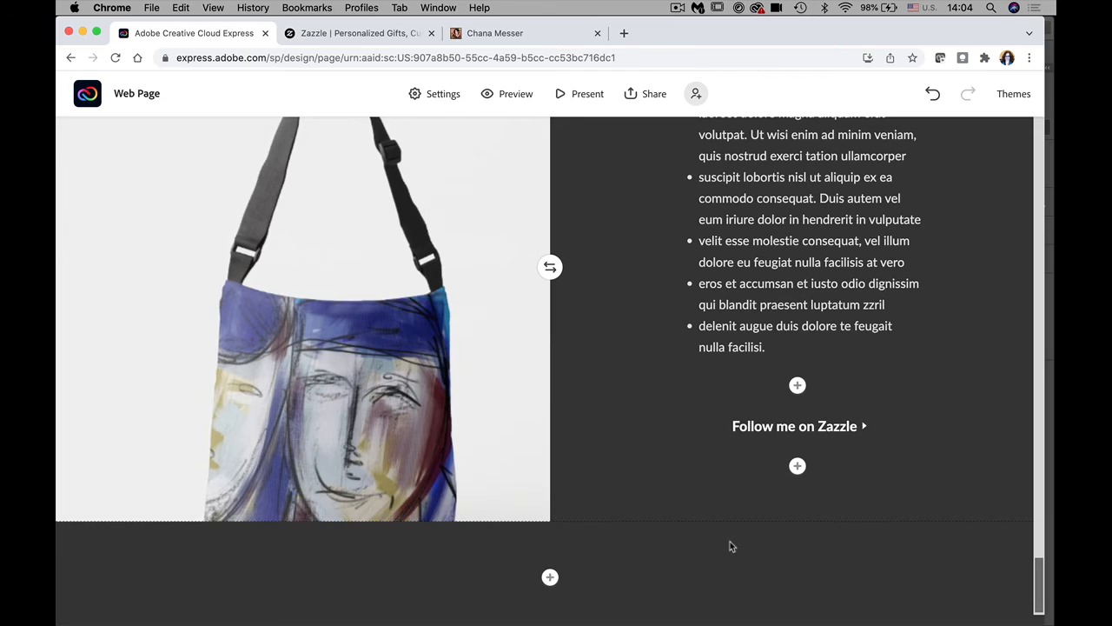
Step: Add the text 'Digital art with Adobe Fresco' at the page bottom and bold it
click(549, 578)
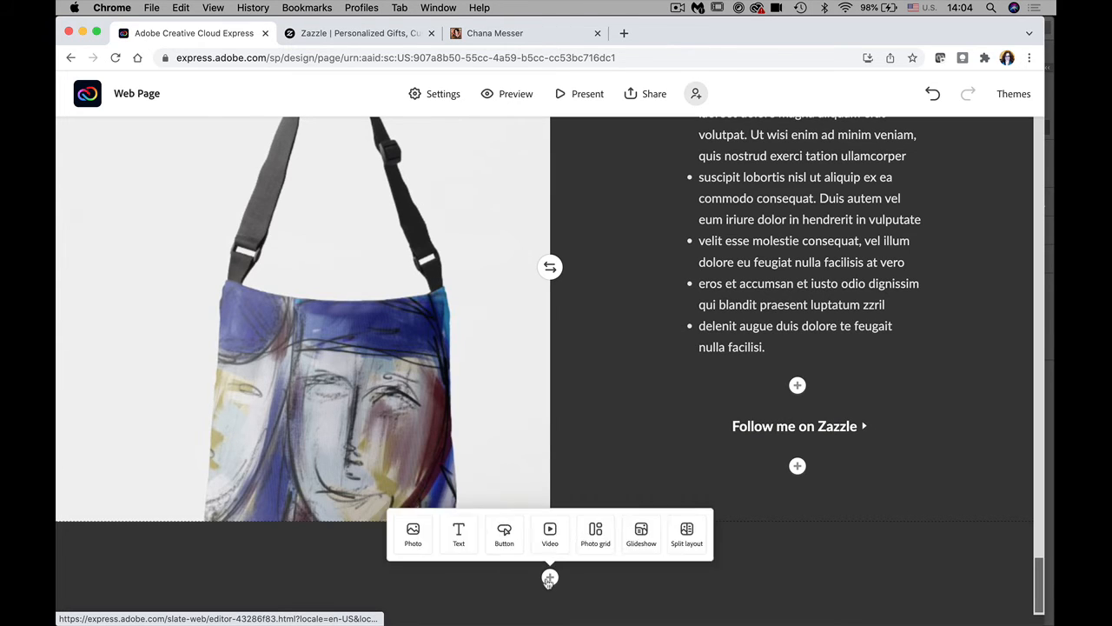
click(449, 533)
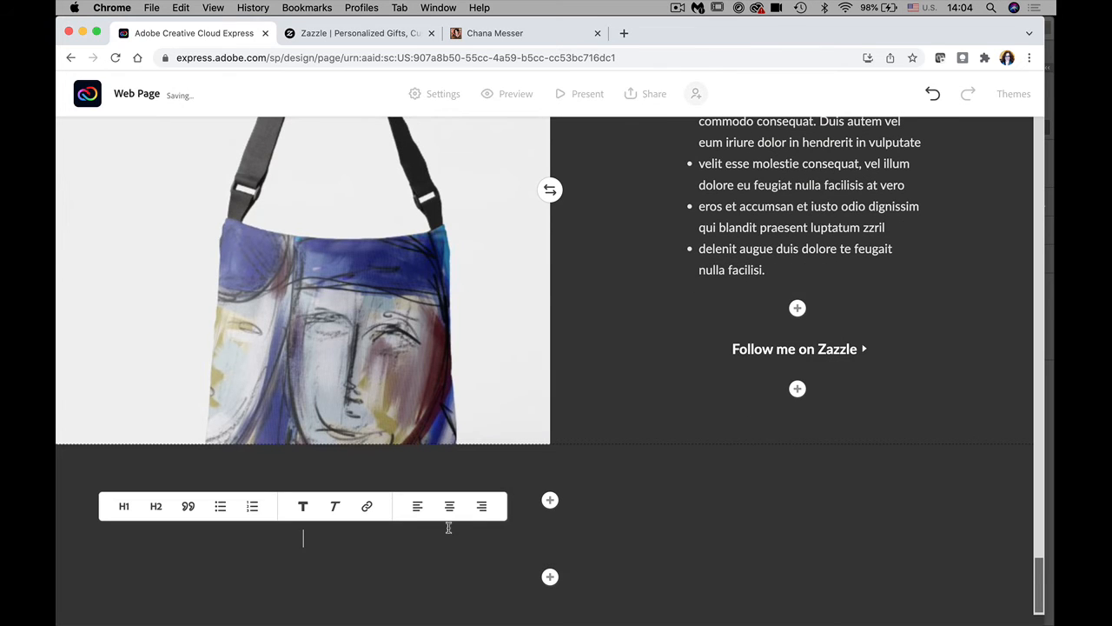
text(Dig)
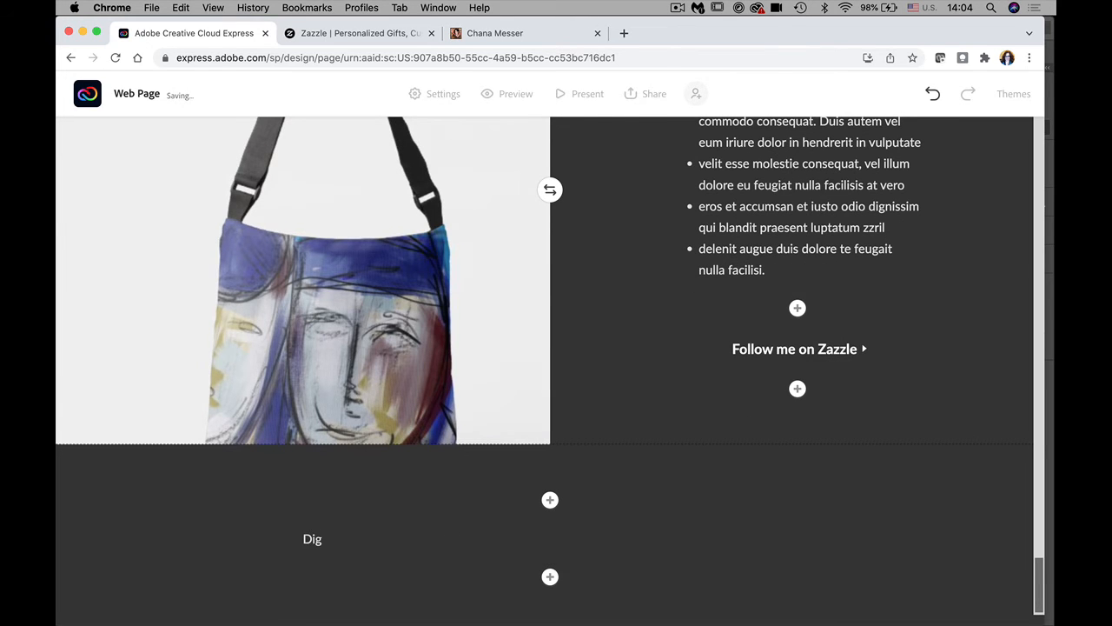
text(ital art with Adobe F)
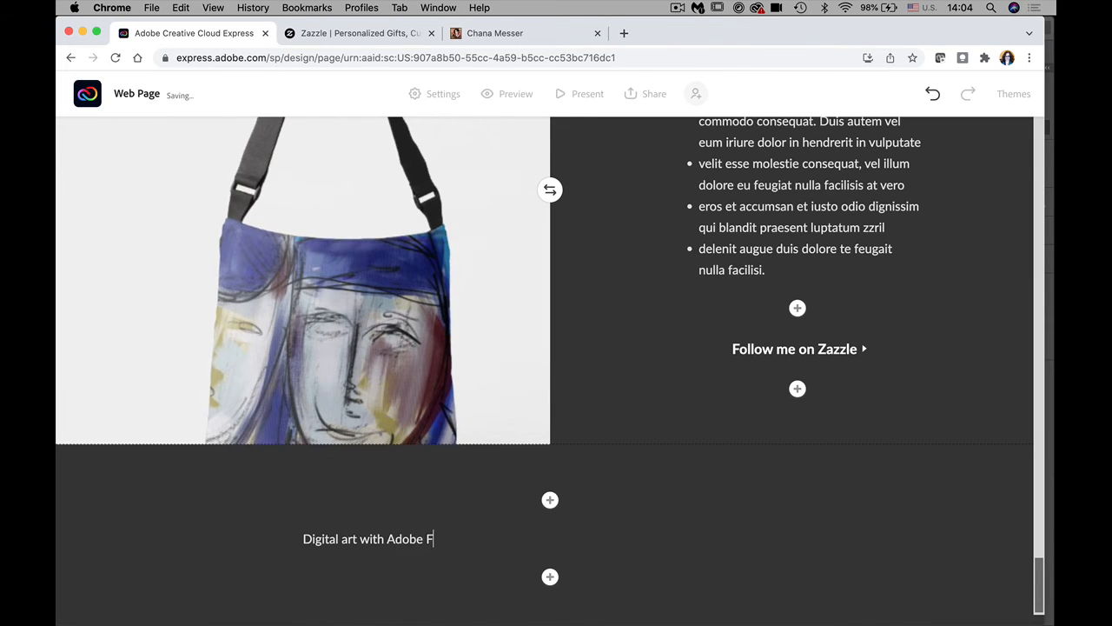
text(resco)
drag(467, 538, 264, 549)
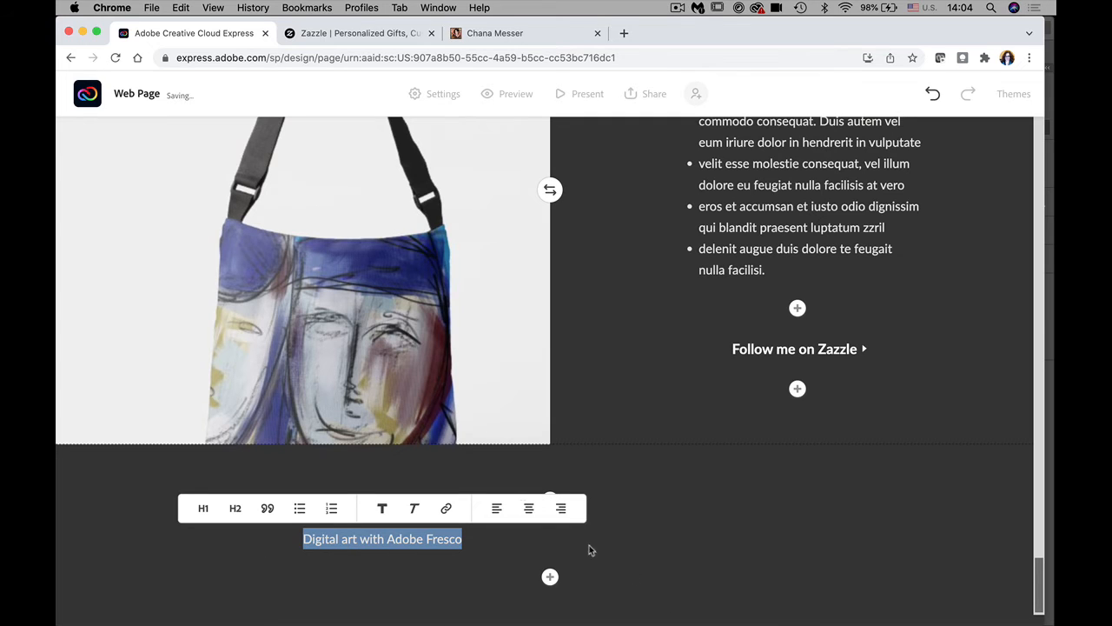
click(381, 509)
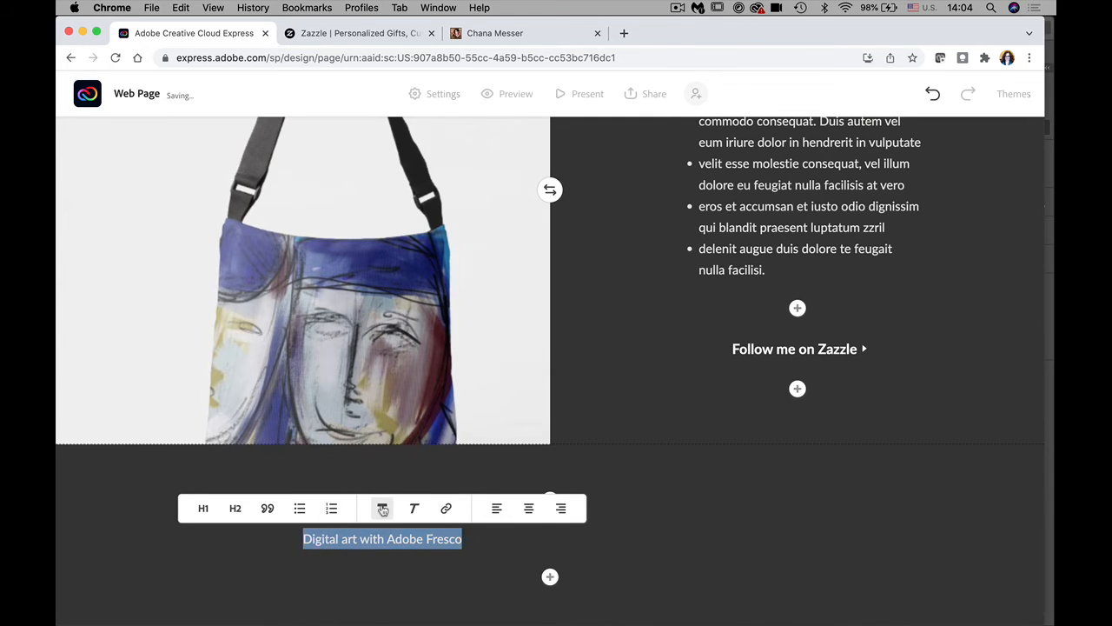
click(480, 533)
Step: Make the Fresco line a centred H2 heading and capitalise 'Art'
triple_click(285, 532)
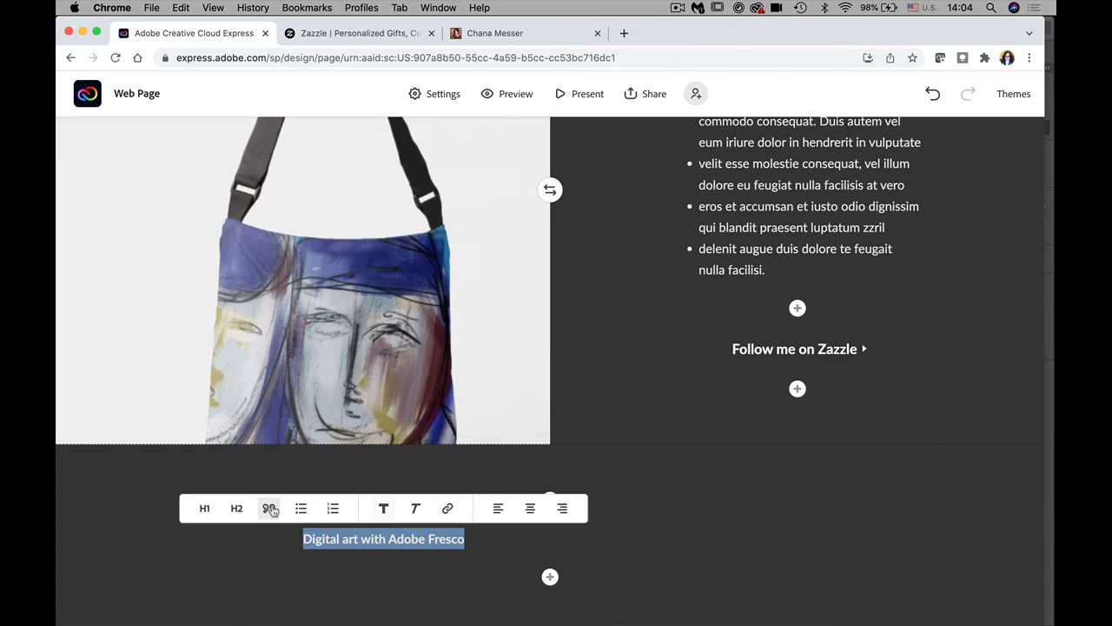
click(238, 510)
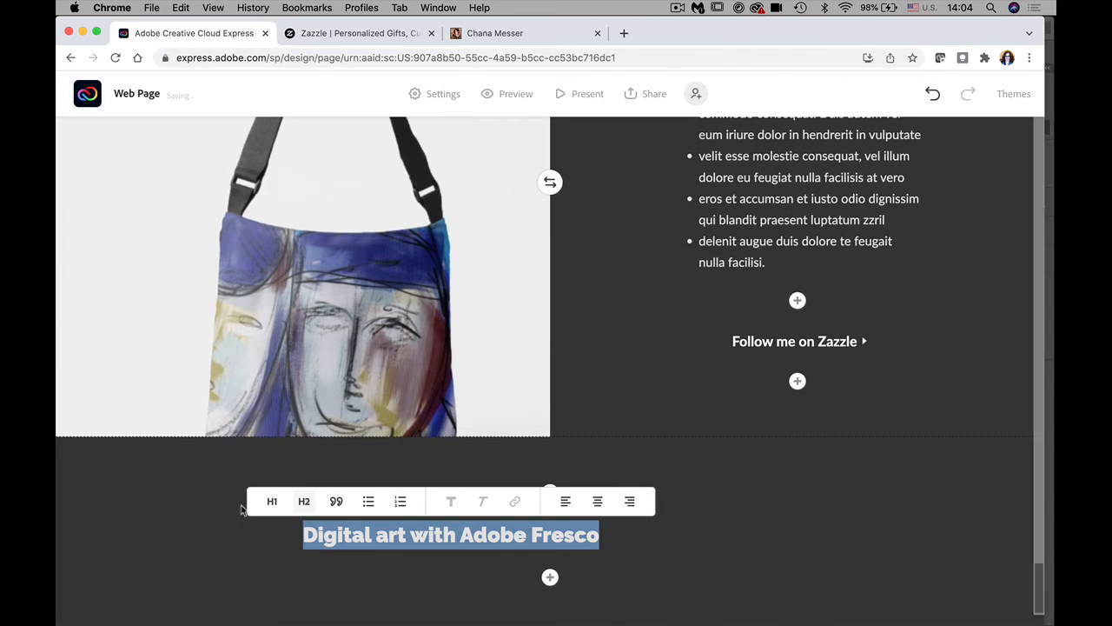
click(597, 502)
click(475, 534)
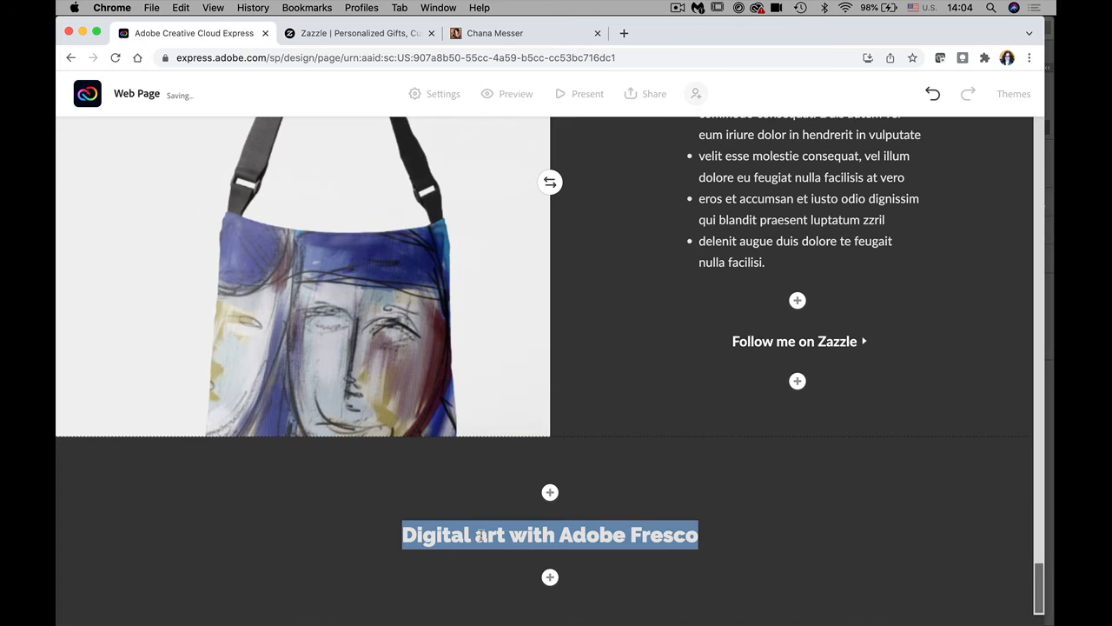
drag(487, 535, 476, 535)
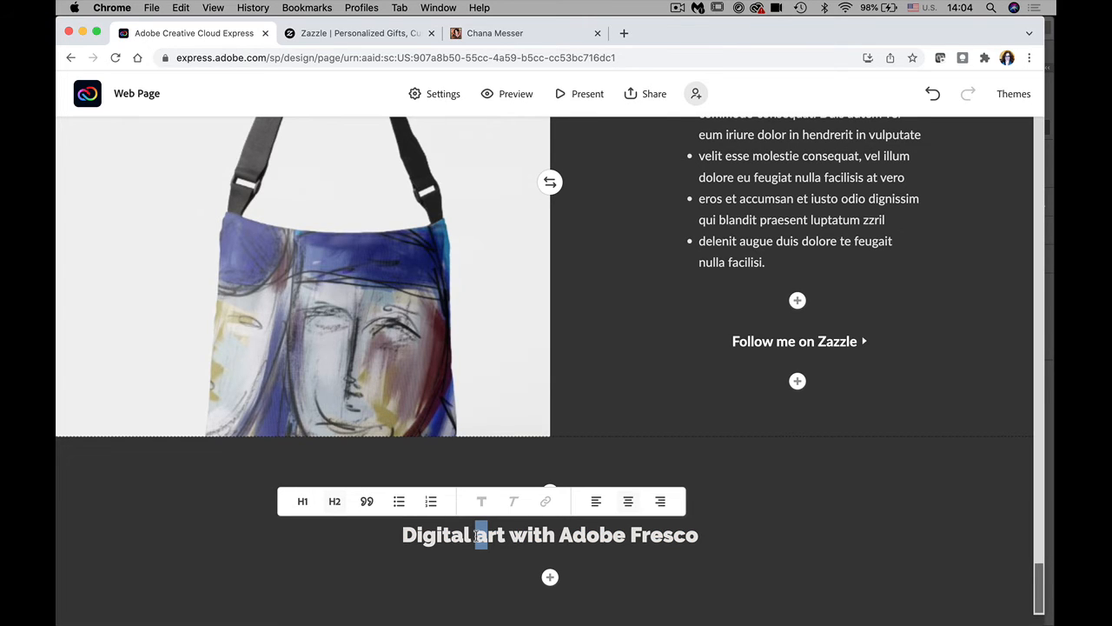
text(A)
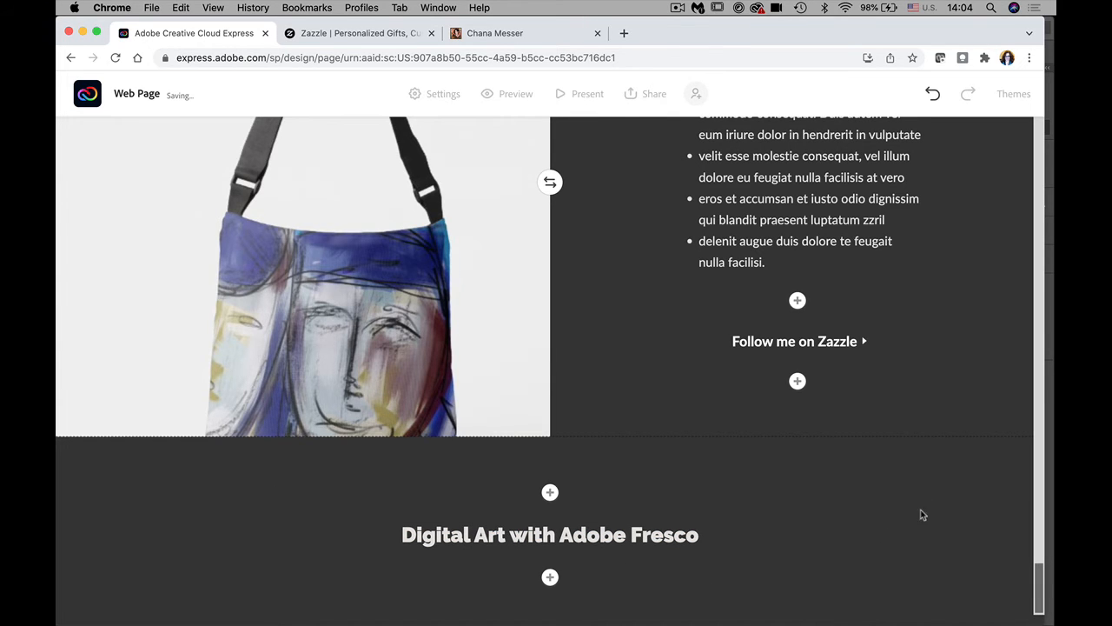
drag(1038, 584, 1037, 591)
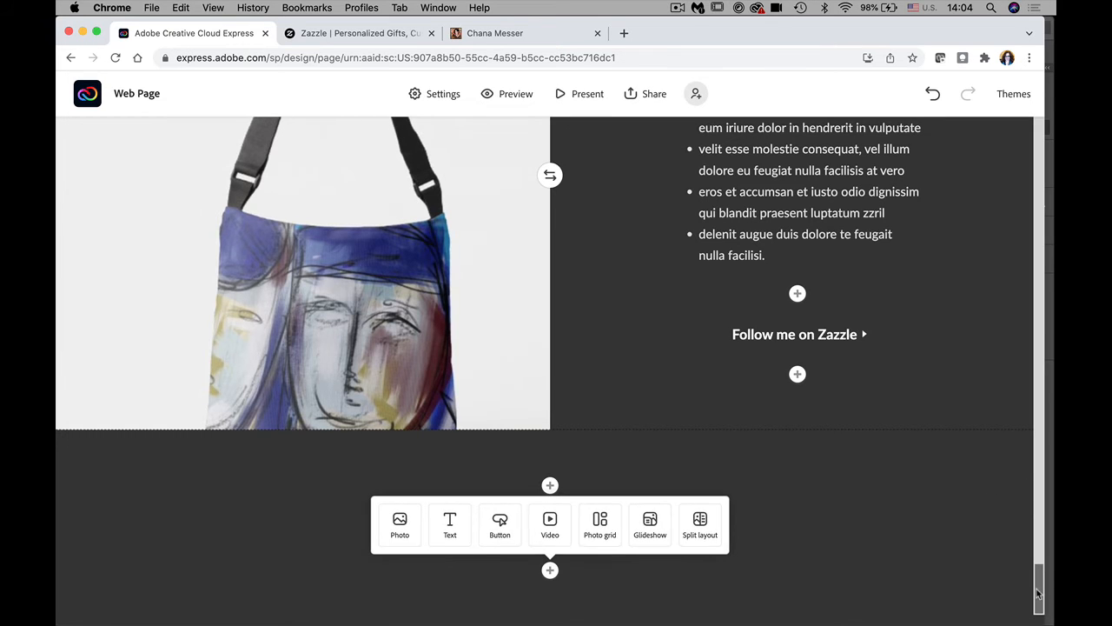
click(549, 572)
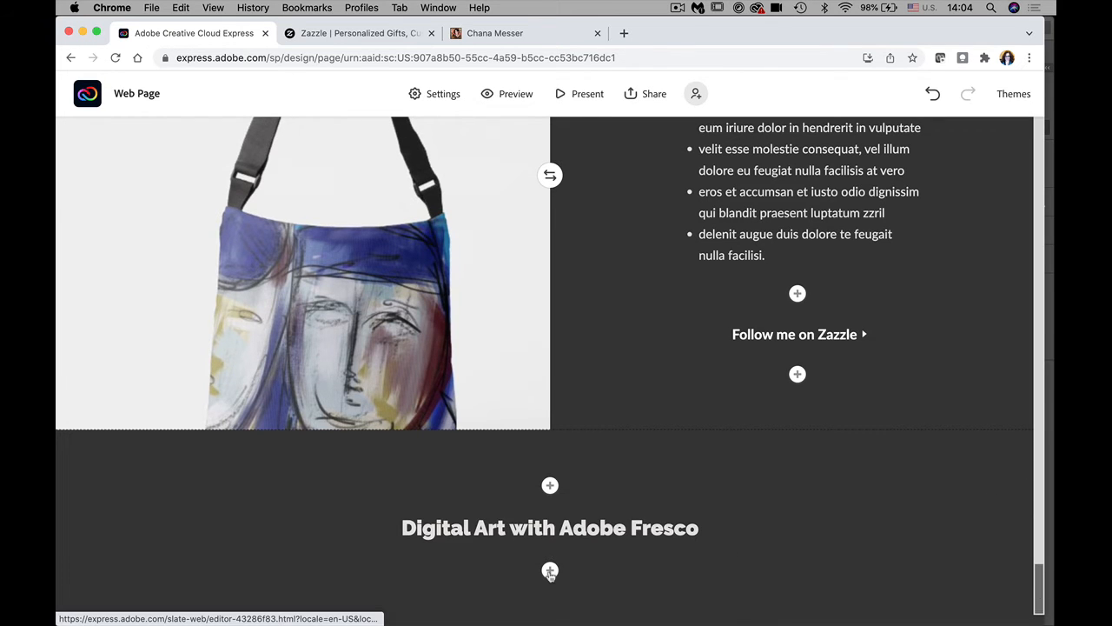
Step: Insert a photo block under the heading with the water dancer JPG from the Fresco images folder
click(549, 571)
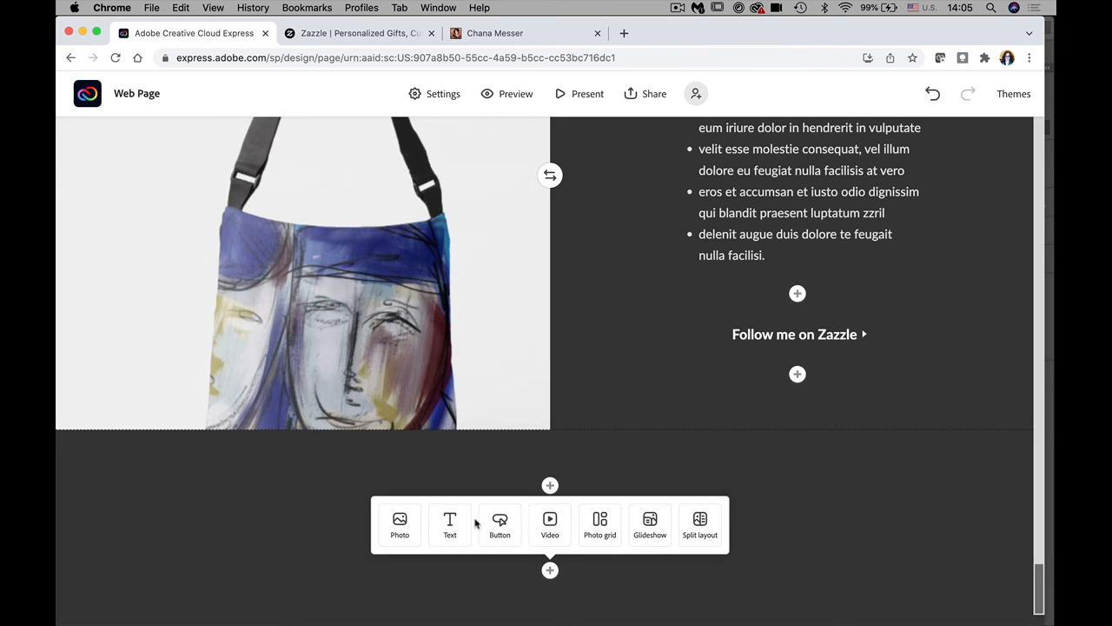
click(401, 524)
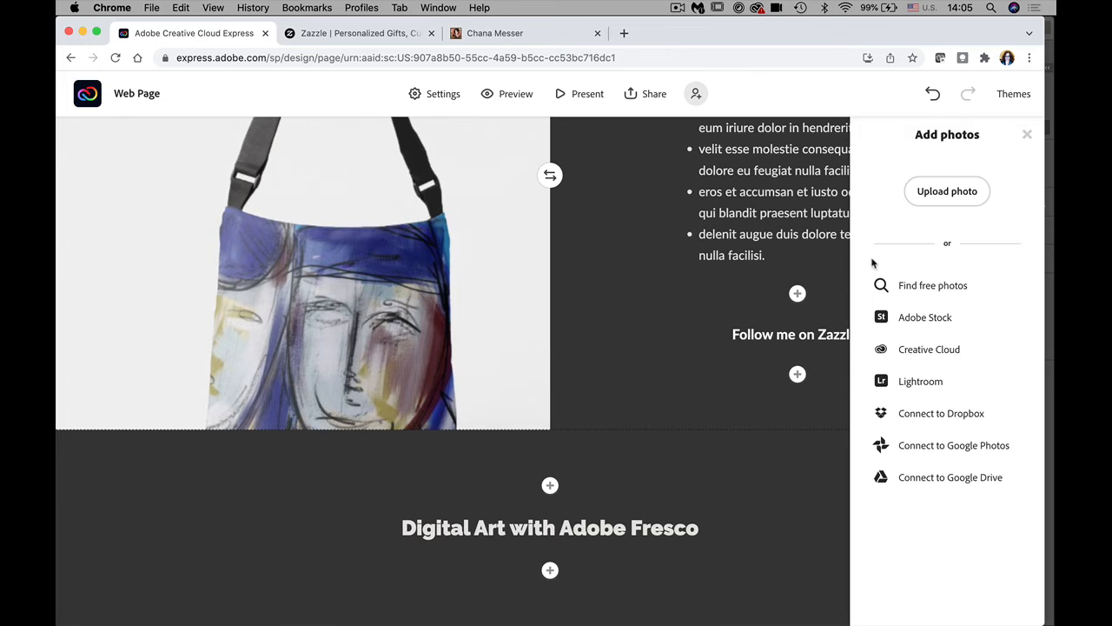
click(947, 191)
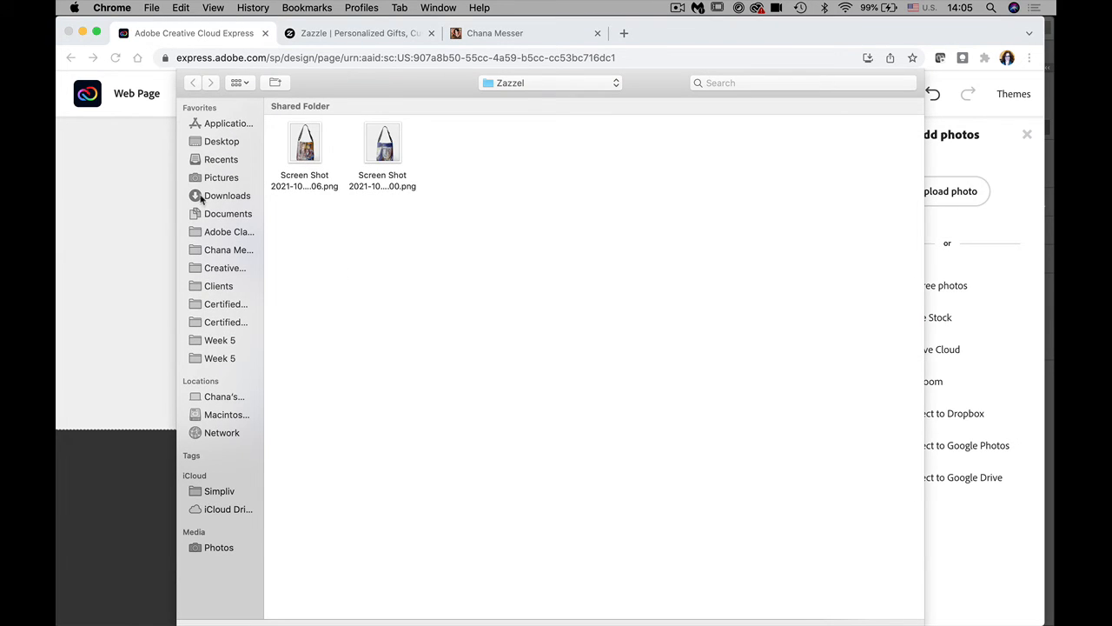
click(223, 142)
click(457, 146)
double_click(456, 146)
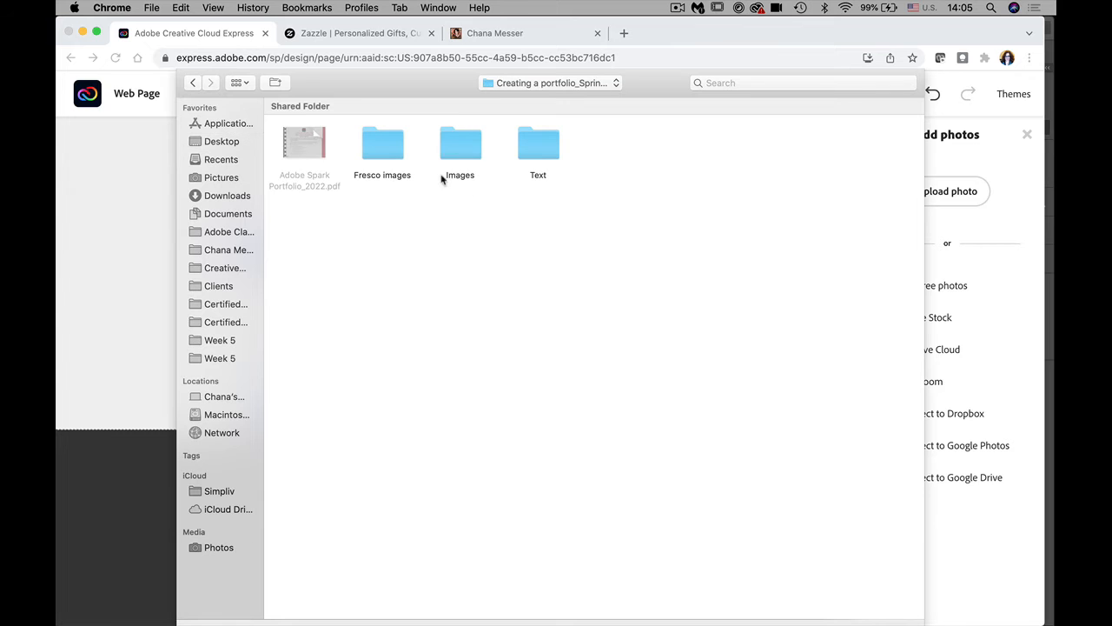
click(384, 150)
double_click(384, 151)
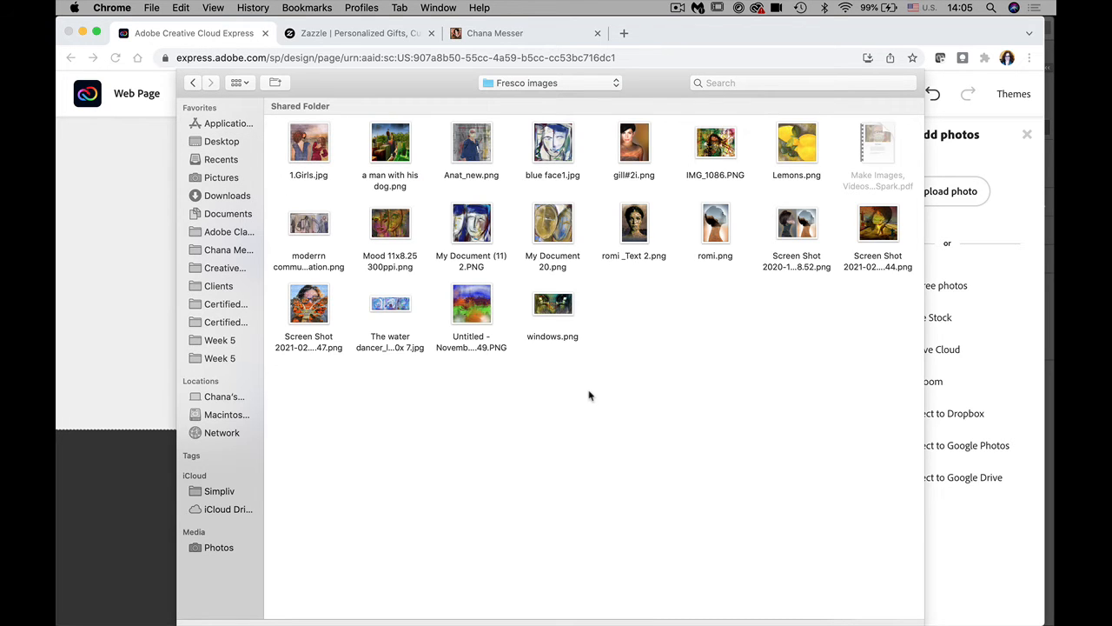
click(397, 309)
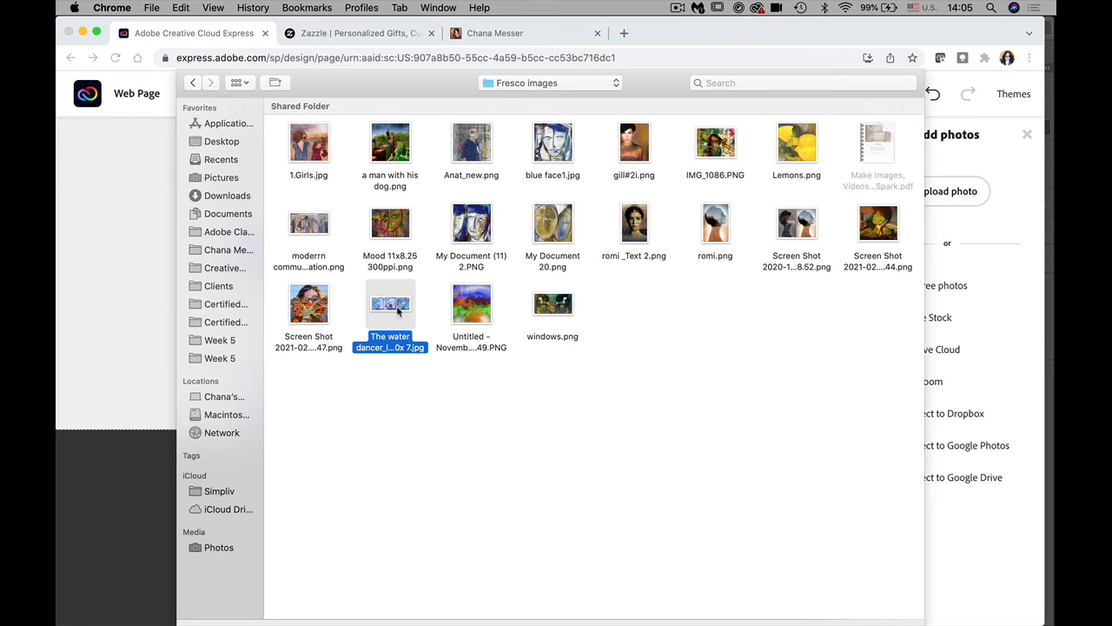
key(Return)
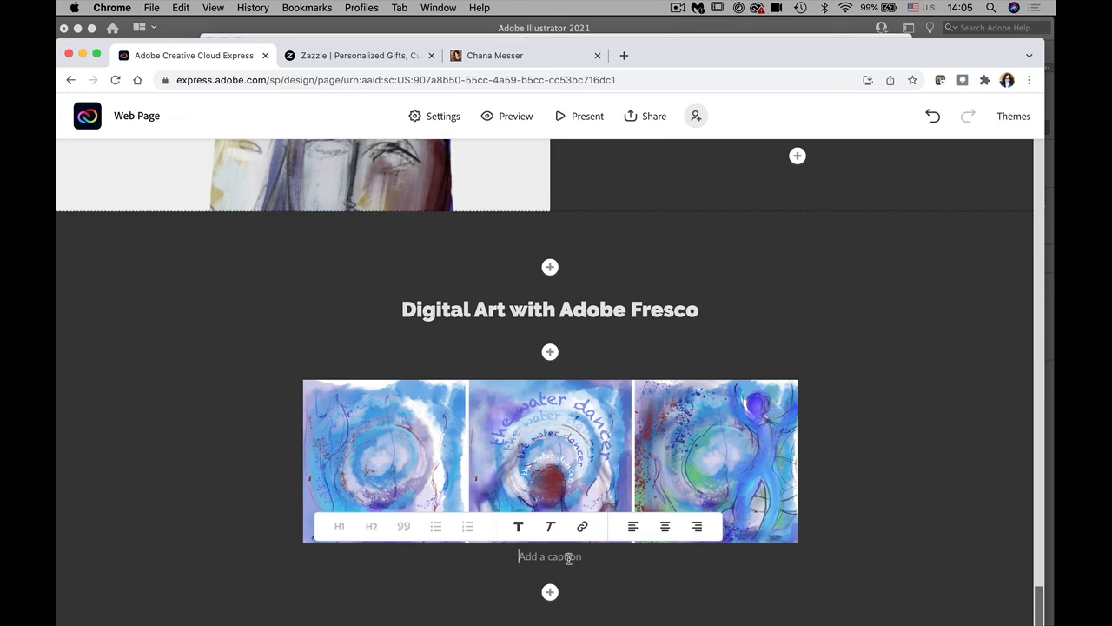
Step: Caption the water dancer photo 'The water dancer'
text(The wat)
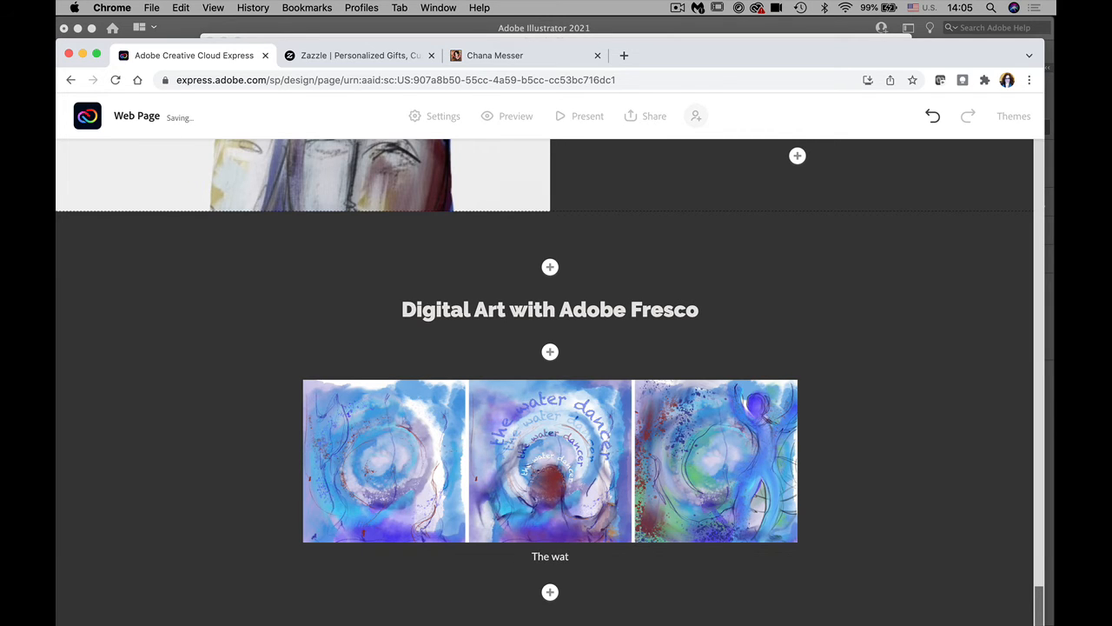
key(BackSpace)
text(ter dancer)
click(678, 571)
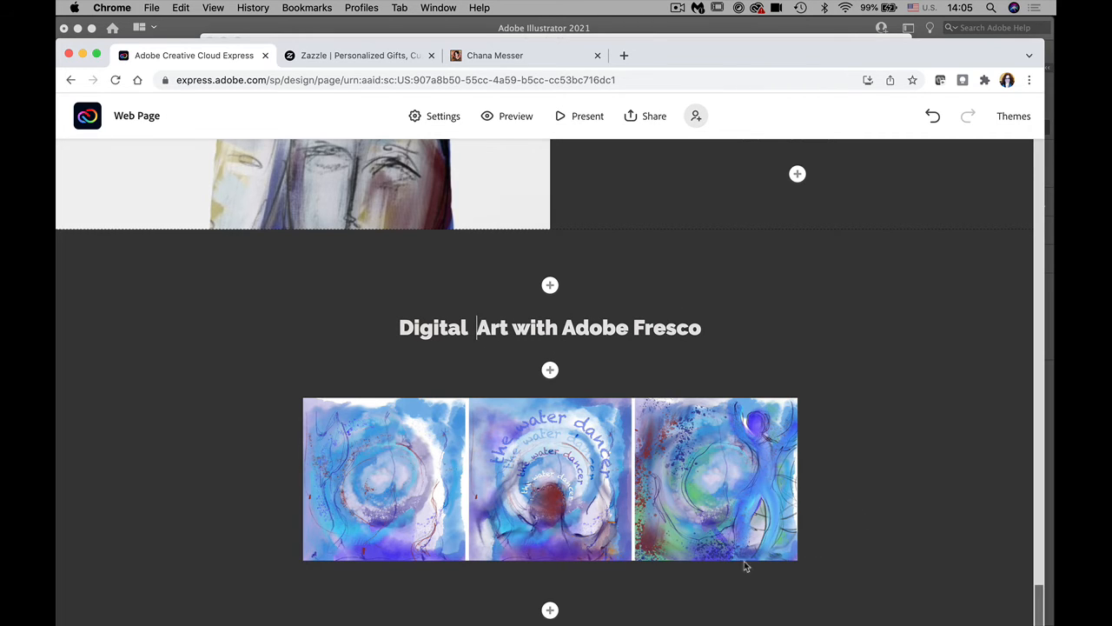
Step: Capitalise the caption to read 'The Water Dancer'
click(578, 573)
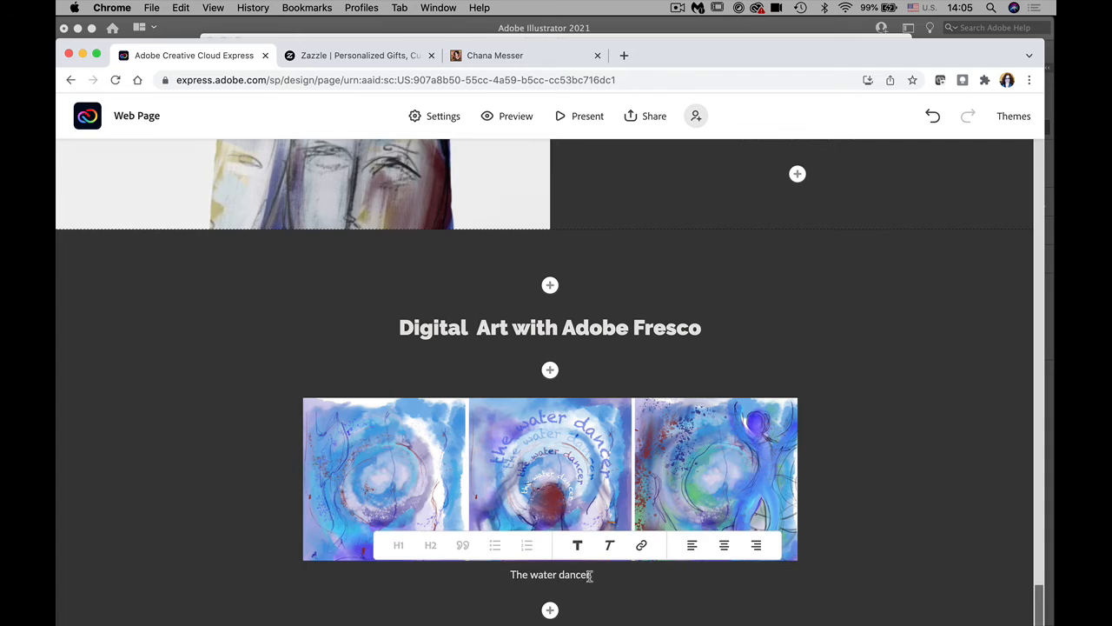
drag(589, 574, 508, 575)
click(930, 534)
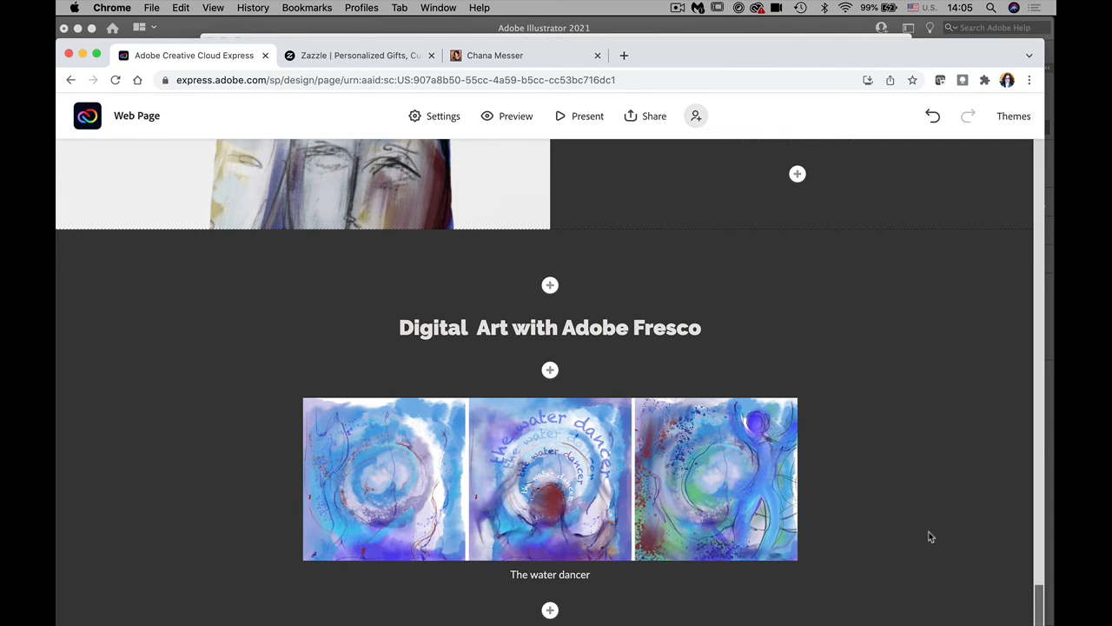
click(530, 574)
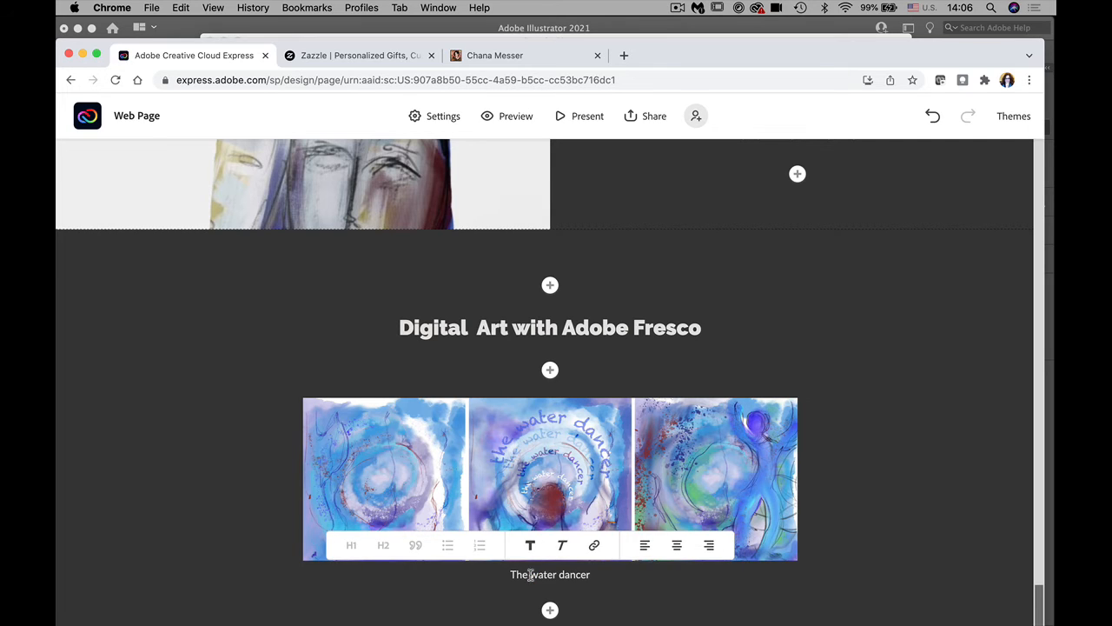
text(W)
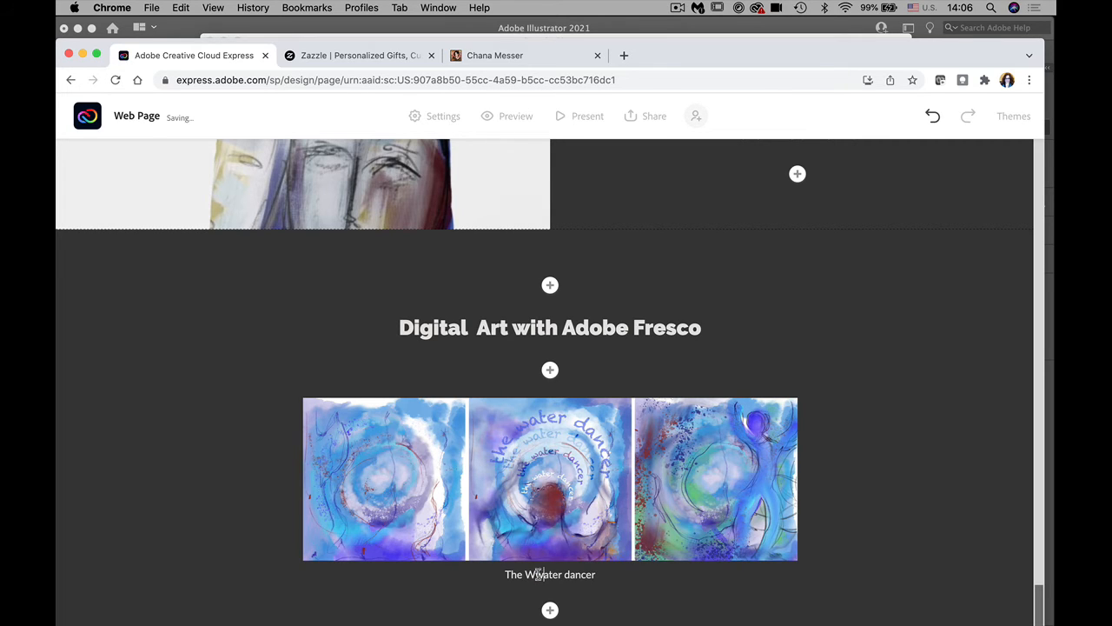
key(Delete)
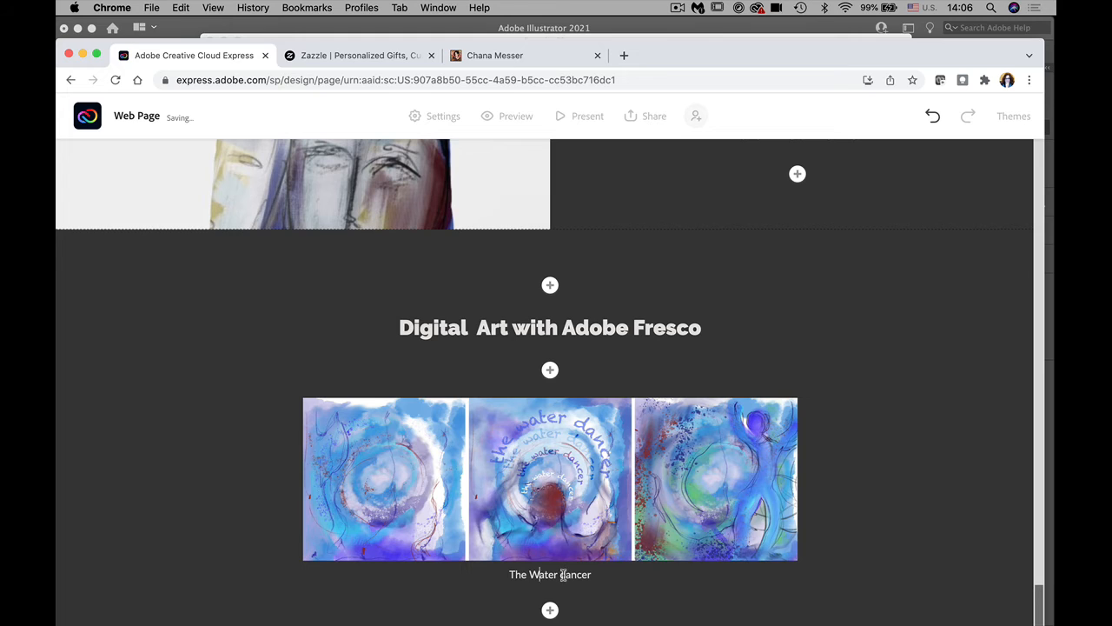
click(560, 575)
text(D)
key(Delete)
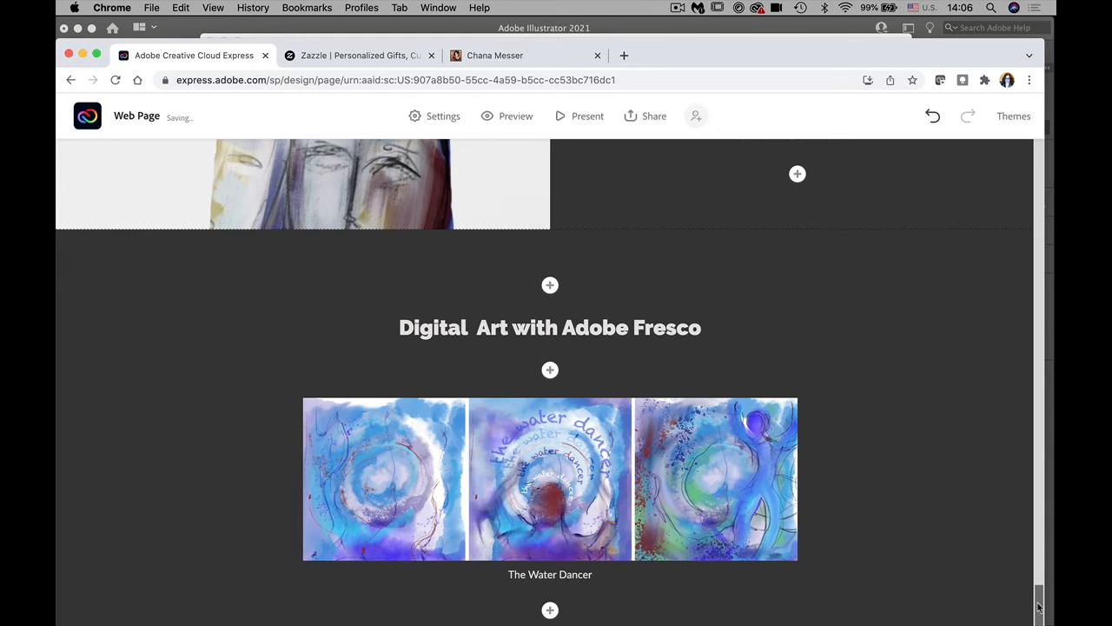
drag(1037, 606, 1038, 610)
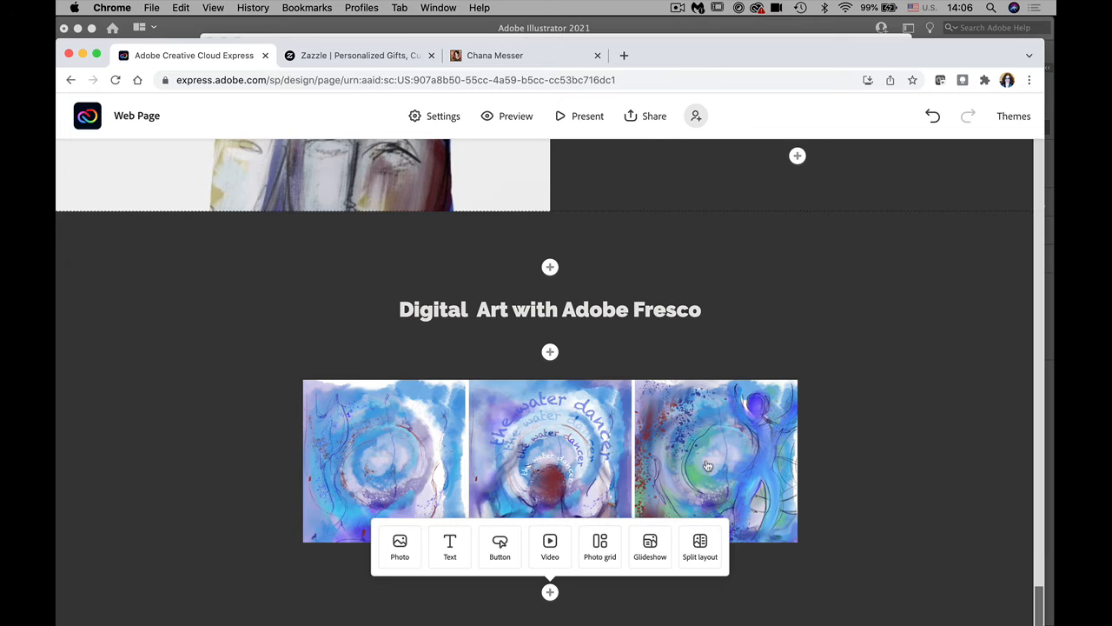
Step: Paste a Lorem ipsum placeholder paragraph below the caption and centre it
click(900, 489)
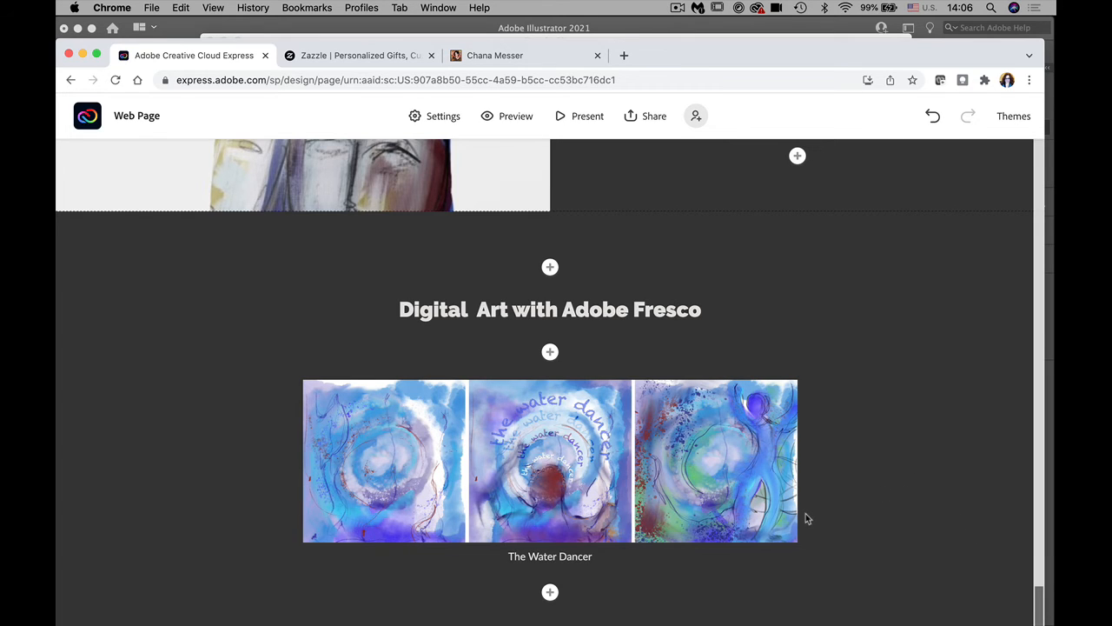
click(550, 592)
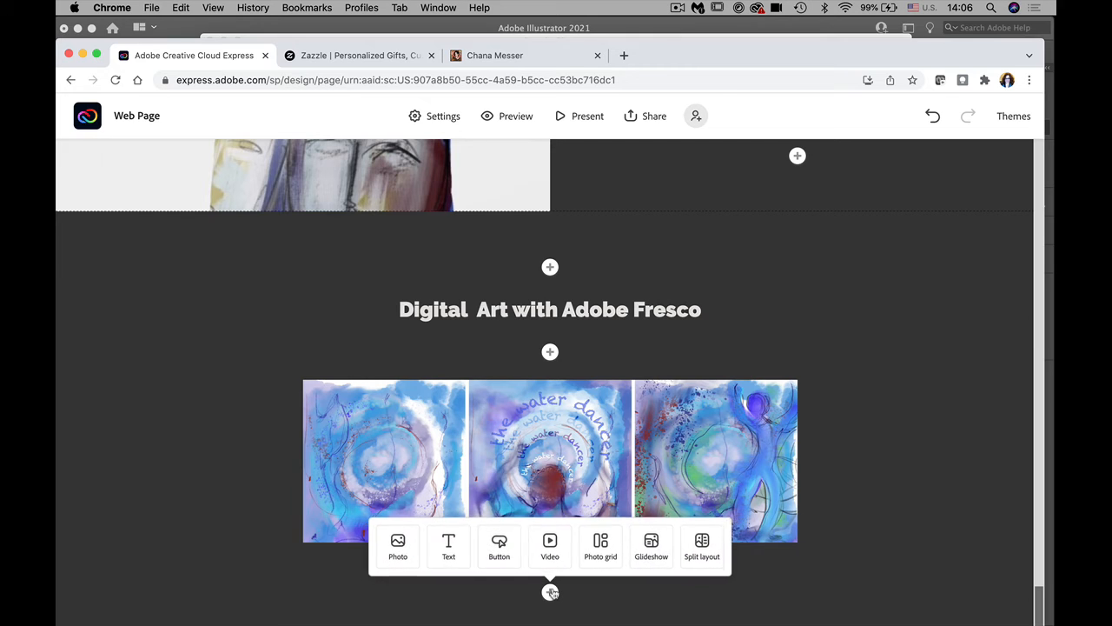
click(451, 556)
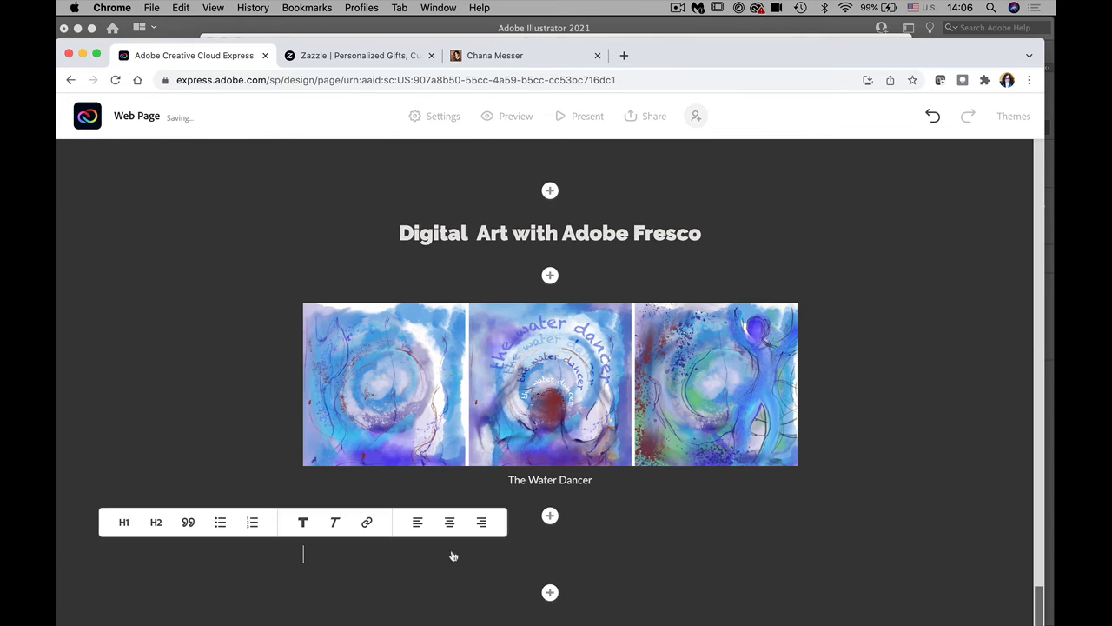
text(Lorem ipsum dolor sit amet, consectetuer adipiscing elit, sed diam nonummy nibh euismod tincidunt ut laoreet dolore magna aliquam erat volutpat. Ut wisi enim ad minim veniam, quis nostrud exerci tation ullamcorper suscipit lobortis nisl ut aliquip ex ea commodo consequat. Duis autem vel eum iriure dolor in hendrerit in vulputate velit esse molestie consequat, vel illum dolore eu feugiat nulla facilisis at vero eros et accumsan et iusto odio dignissim qui blandit praesent luptatum zzril delenit augue duis dolore te feugait nulla facilisi.)
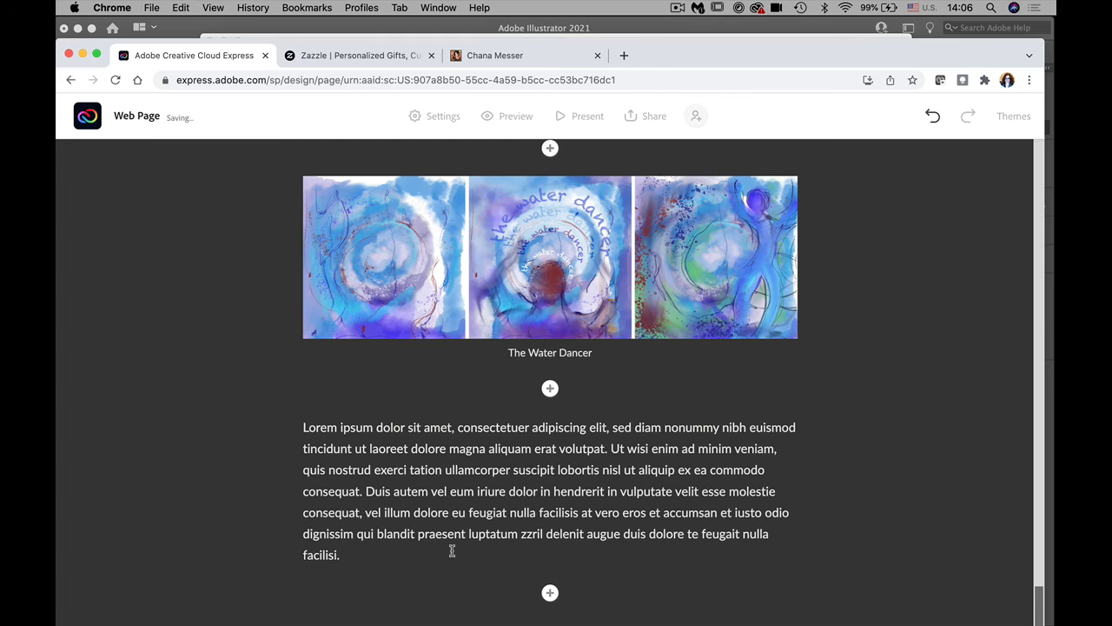
drag(340, 556, 301, 427)
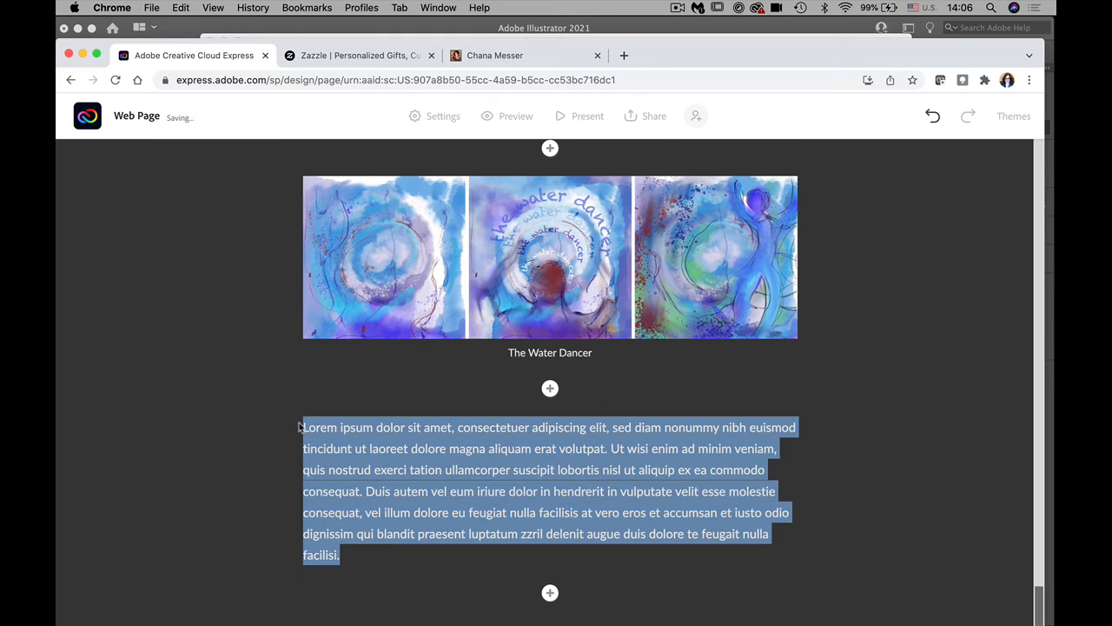
click(694, 402)
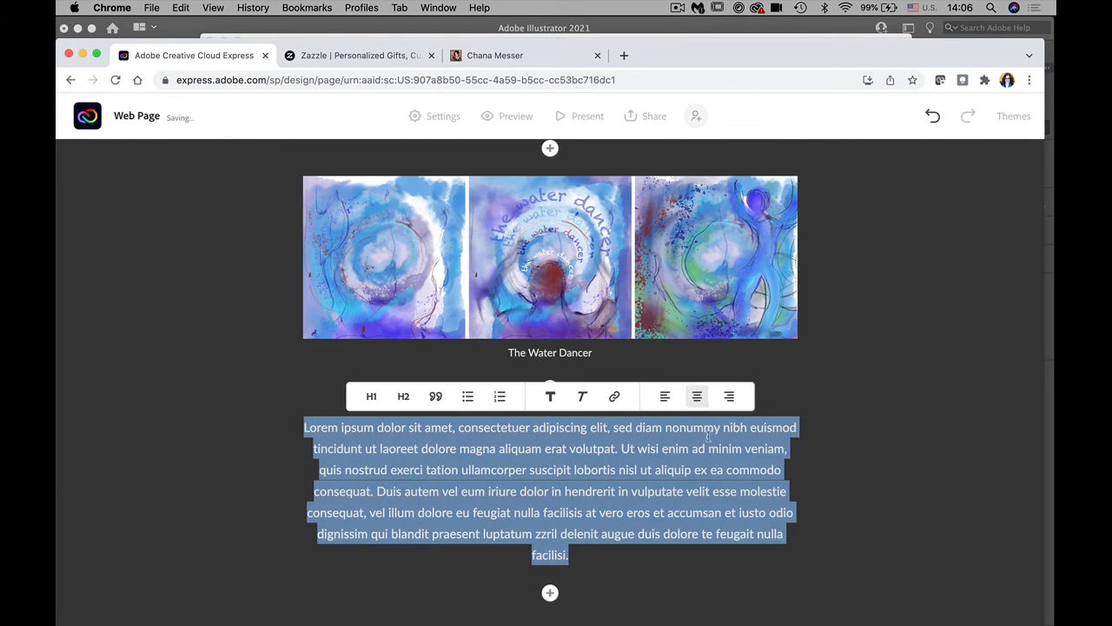
click(744, 575)
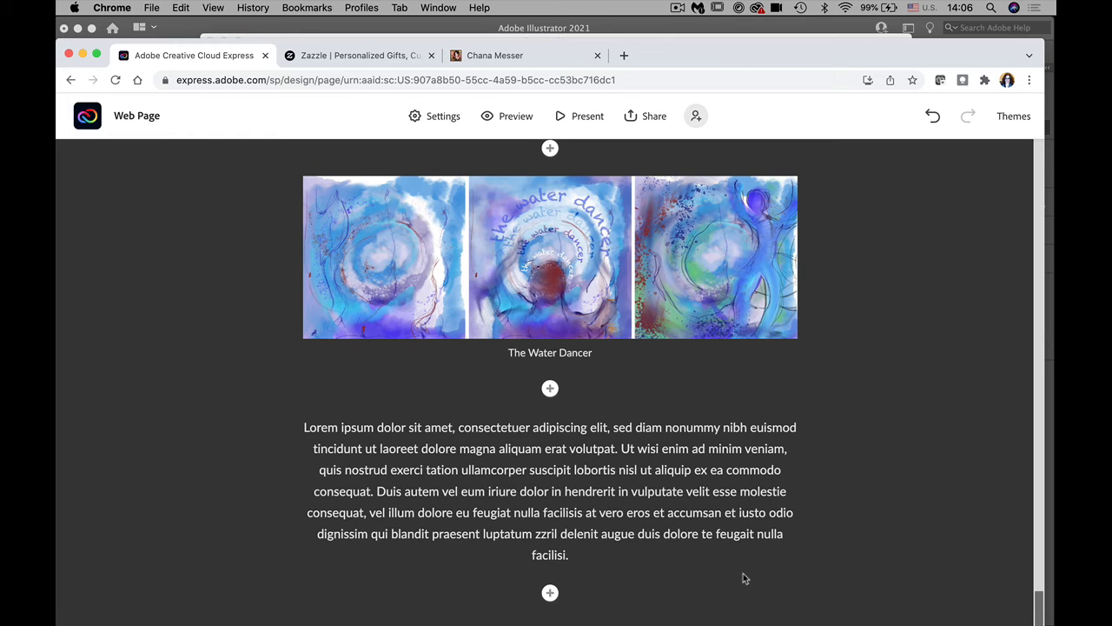
Step: Add a glideshow using the Untitled November Fresco painting as its background and save it
click(550, 593)
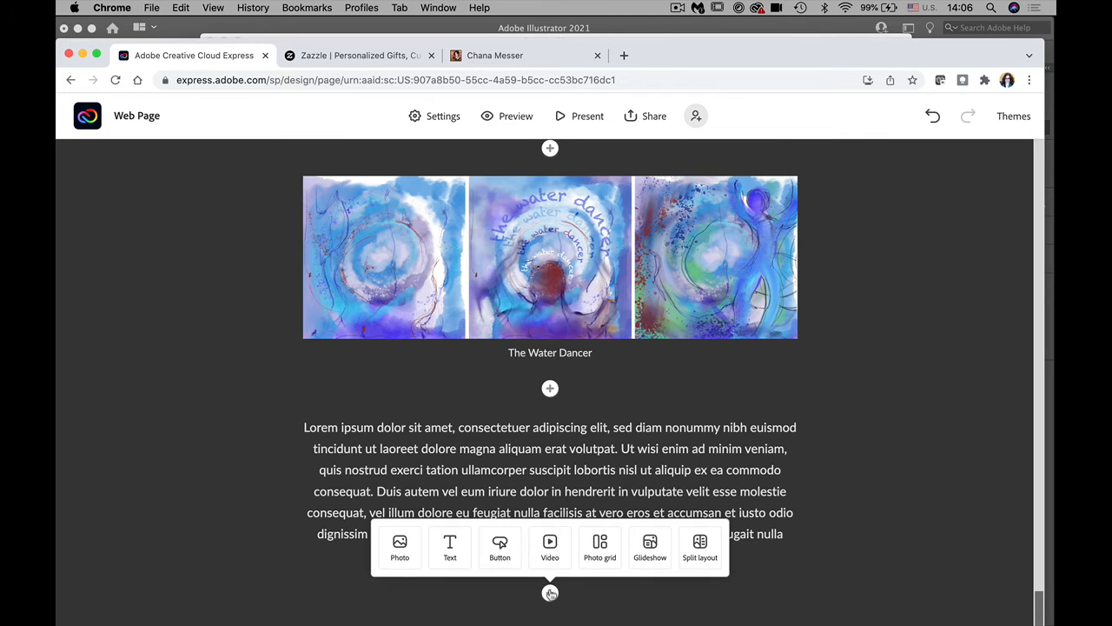
click(650, 553)
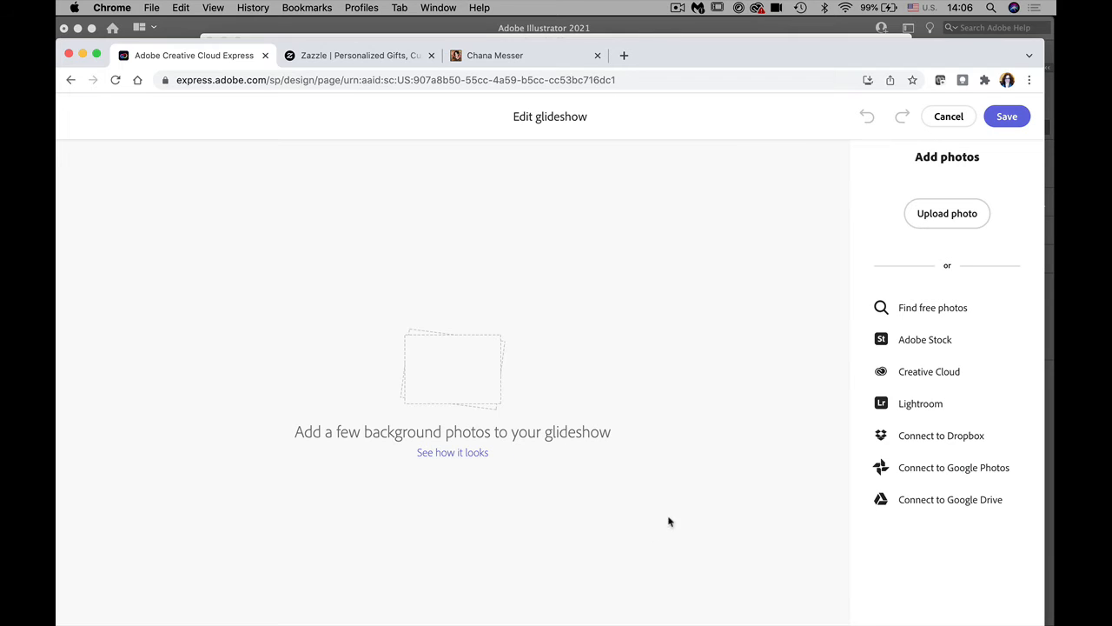
click(947, 213)
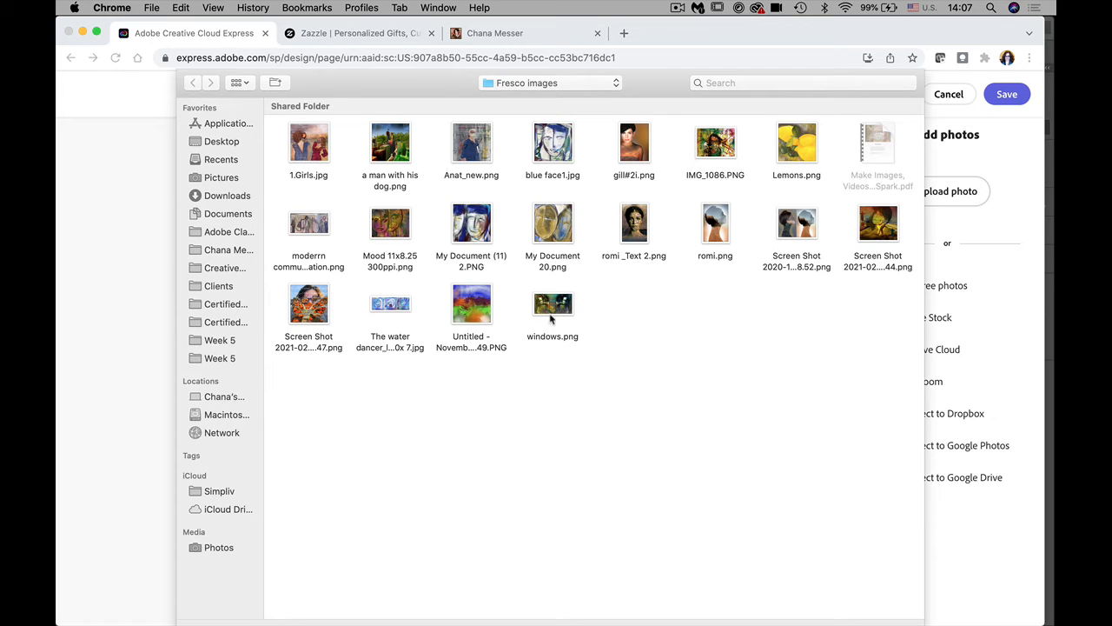
click(480, 314)
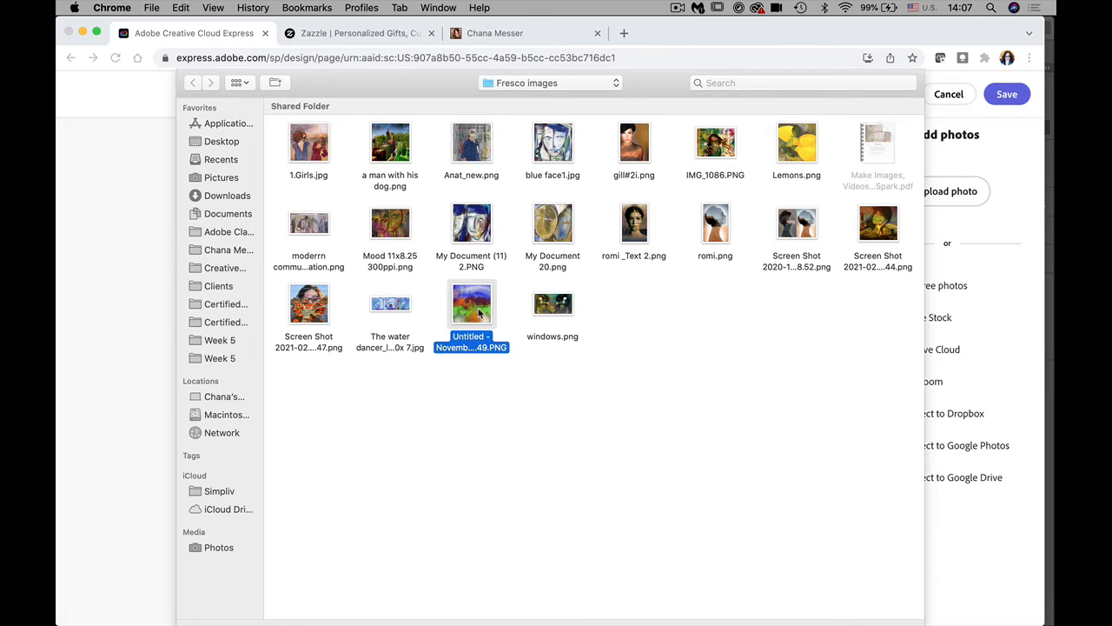
key(Return)
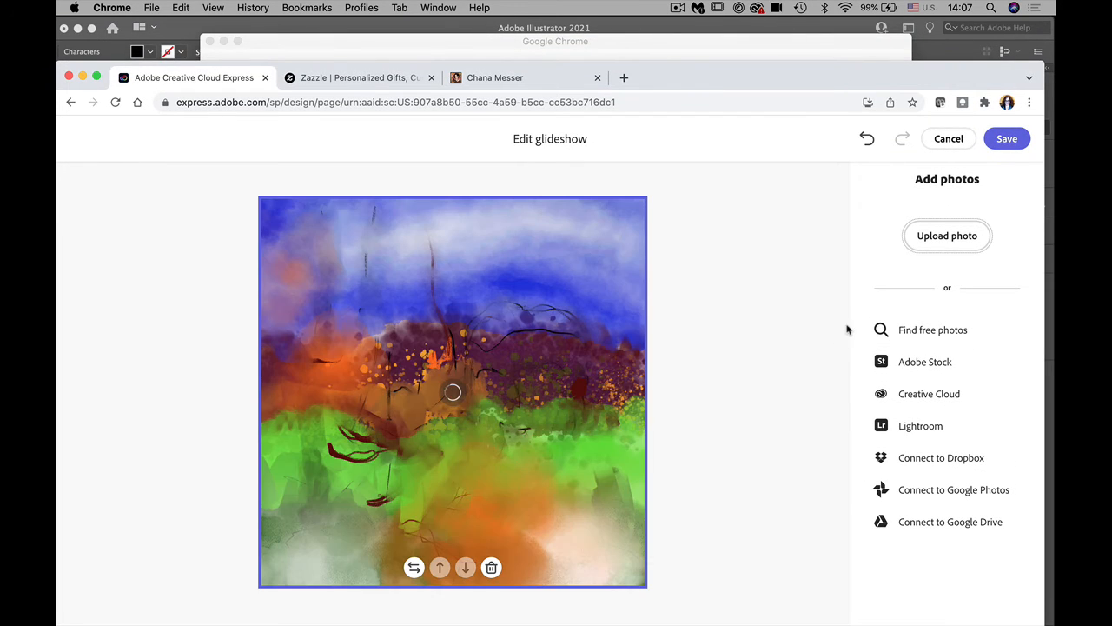
click(1008, 145)
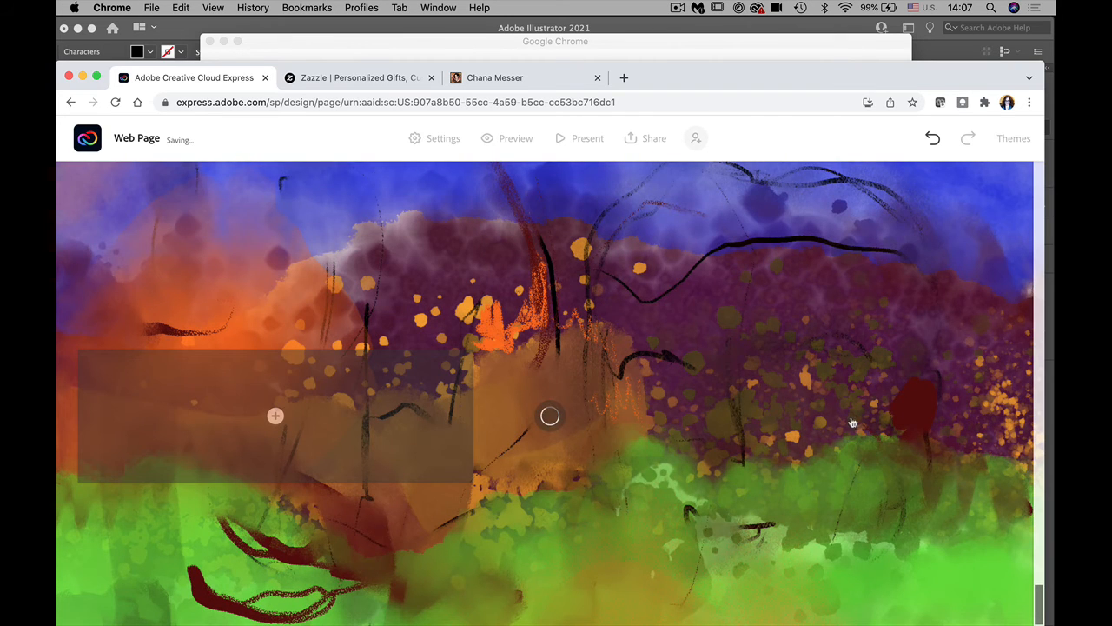
Step: In a separate window, add four Fresco photos to the column, including blue face1.jpg and Lemons.png
mouse_move(1038, 599)
mouse_down()
mouse_move(1031, 536)
mouse_move(1043, 611)
mouse_up()
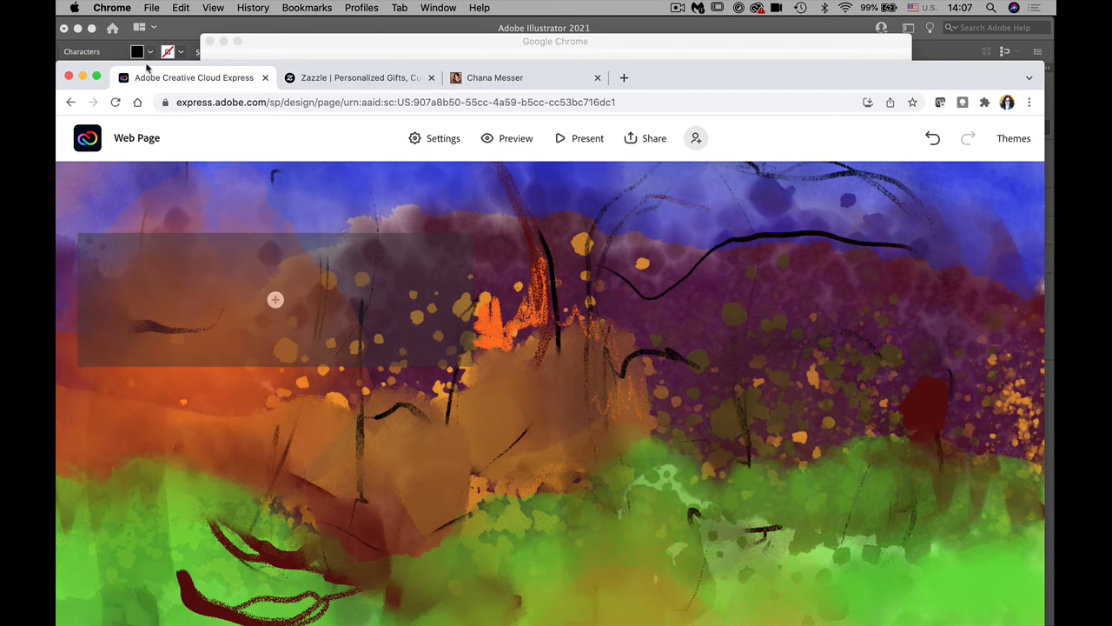
drag(146, 68, 147, 4)
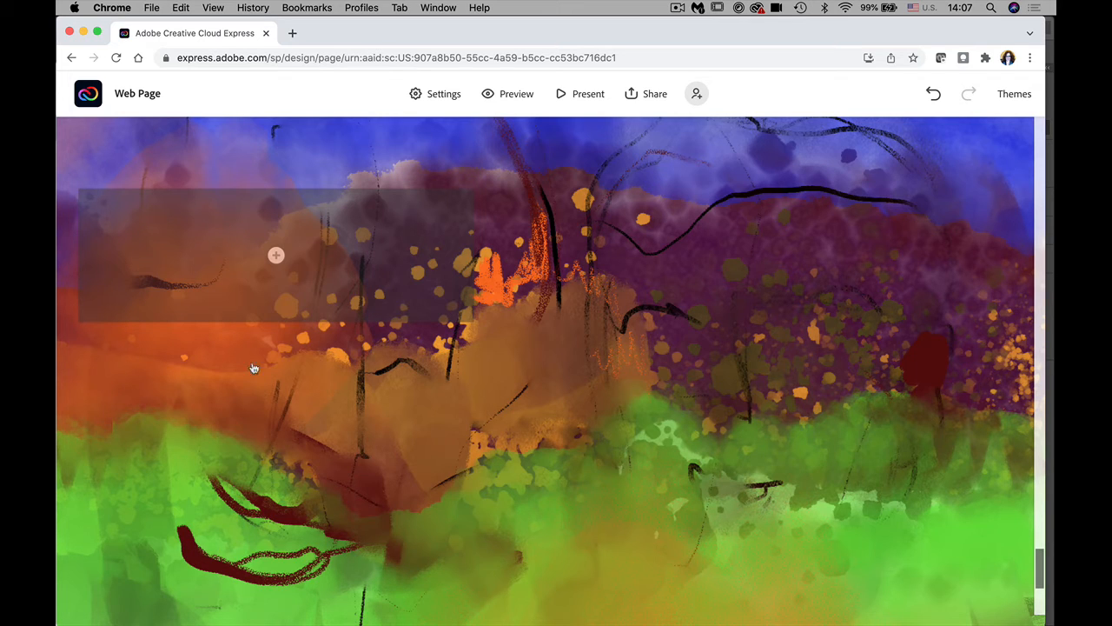
click(276, 257)
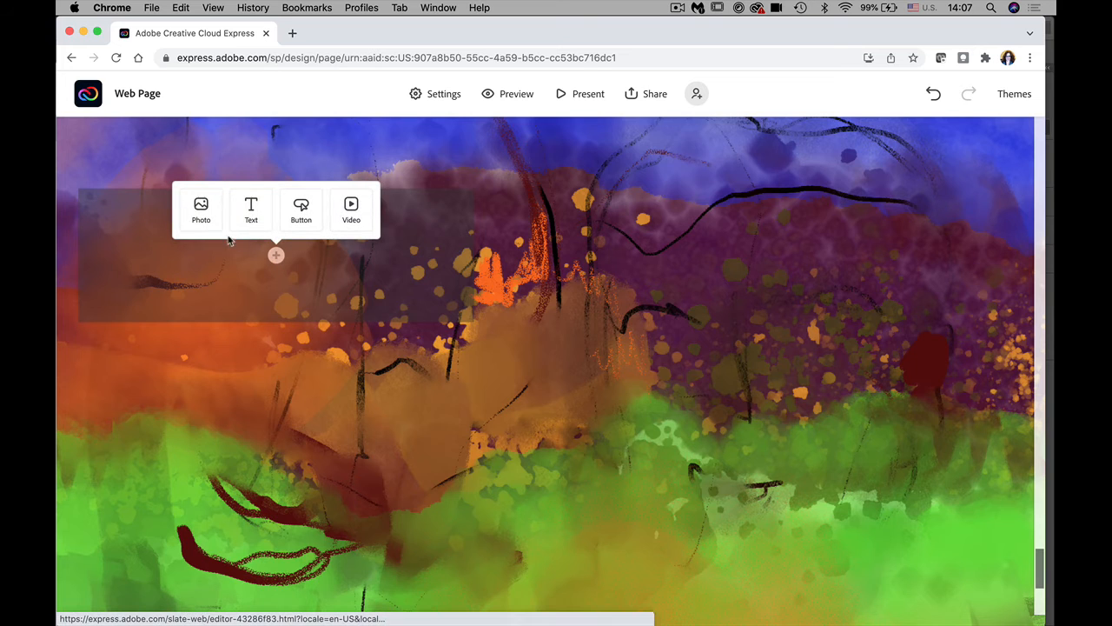
click(204, 222)
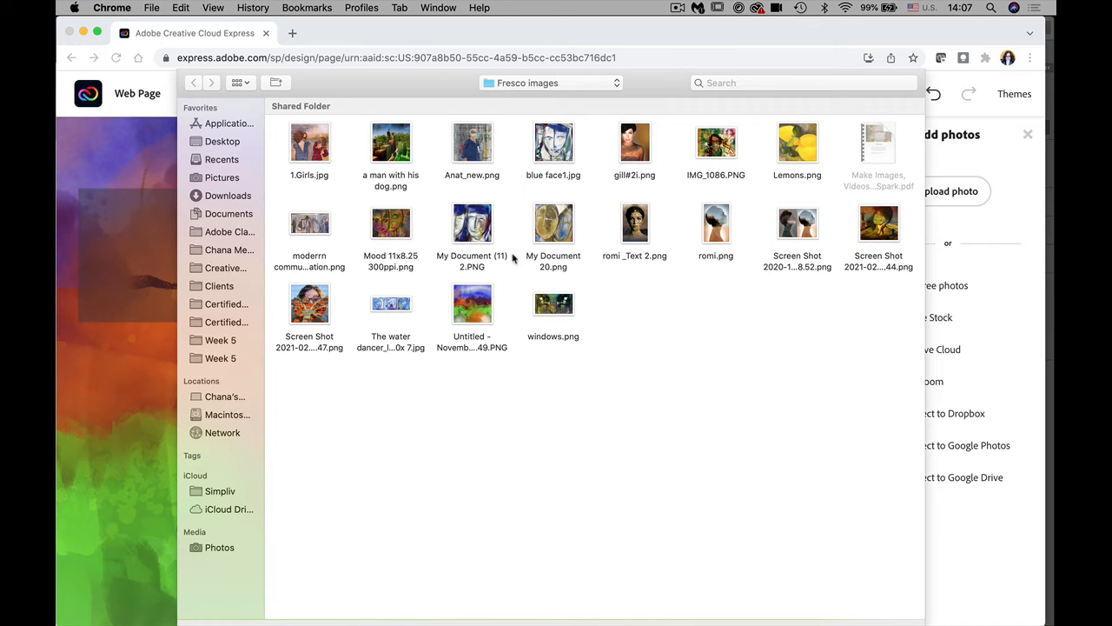
click(477, 236)
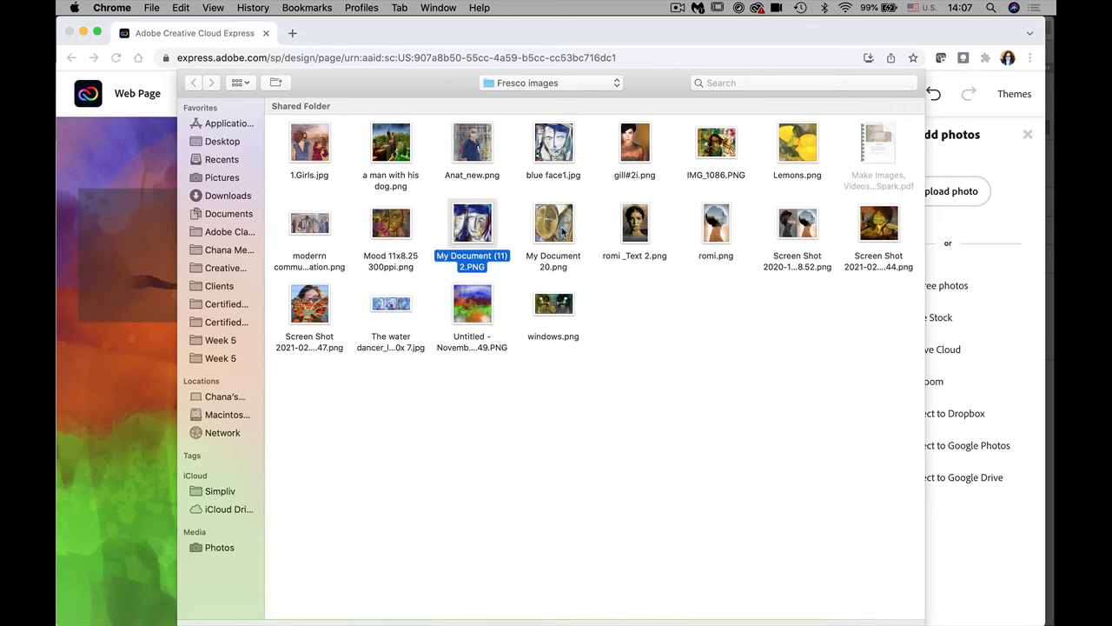
super+click(564, 236)
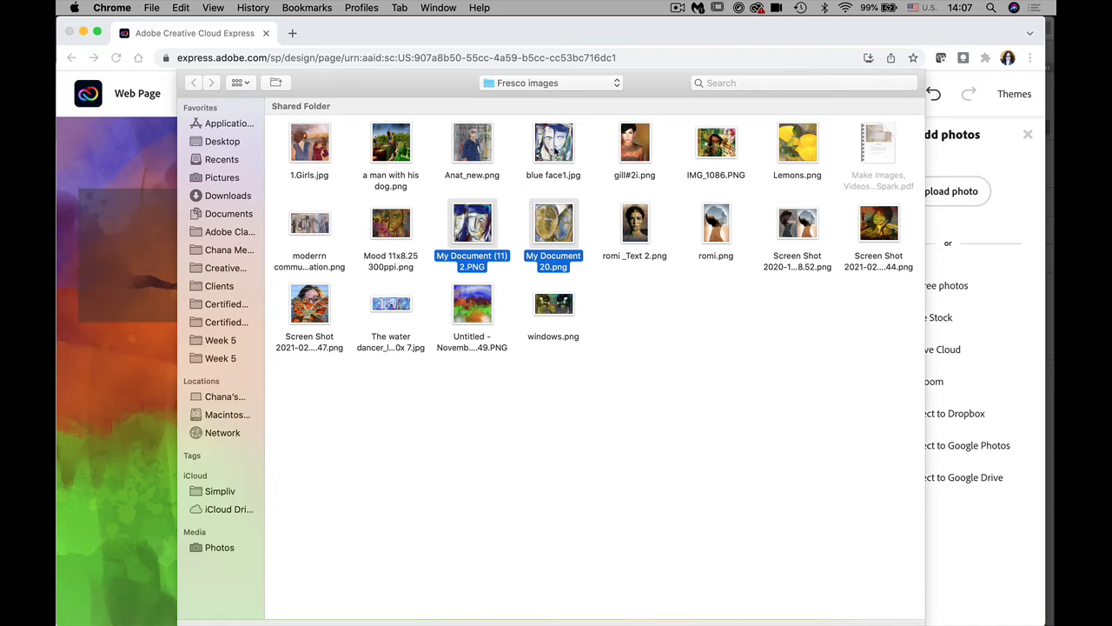
super+click(556, 150)
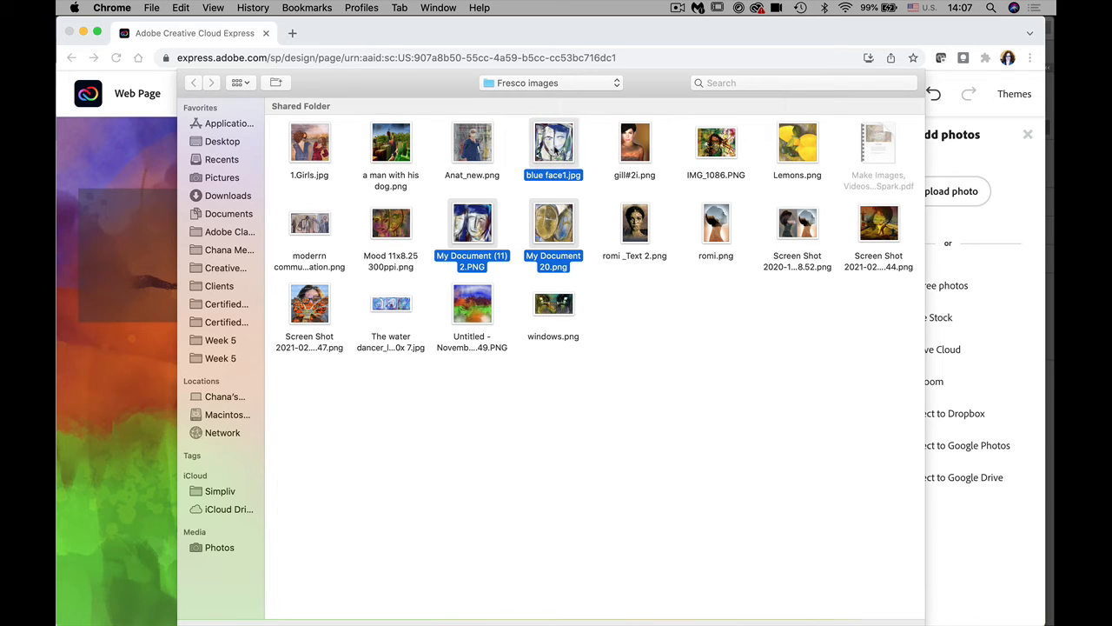
super+click(797, 148)
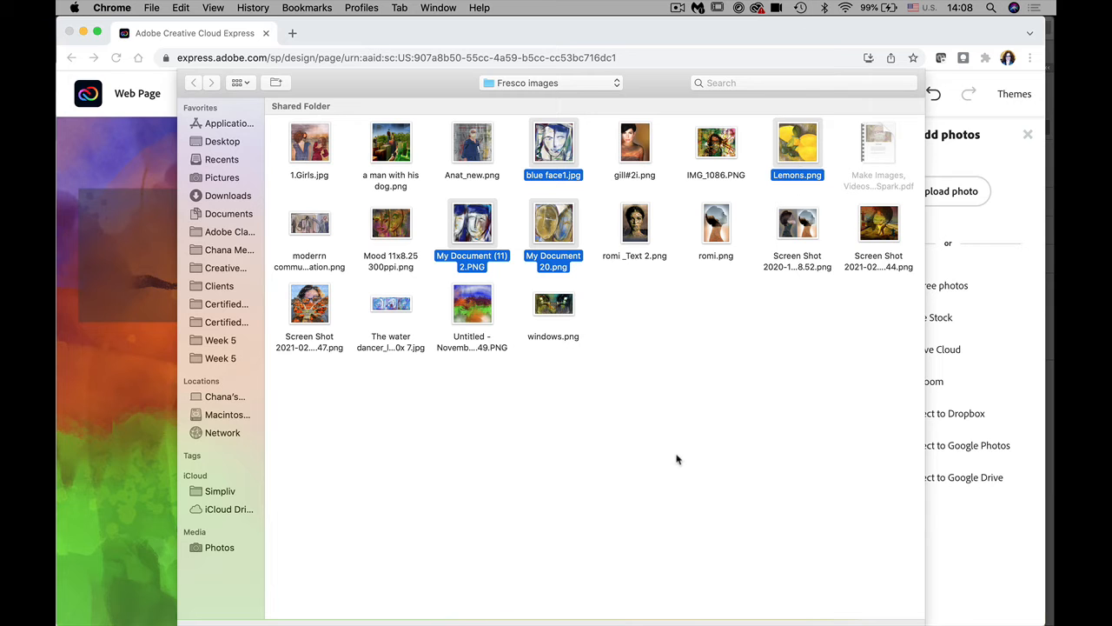
key(Return)
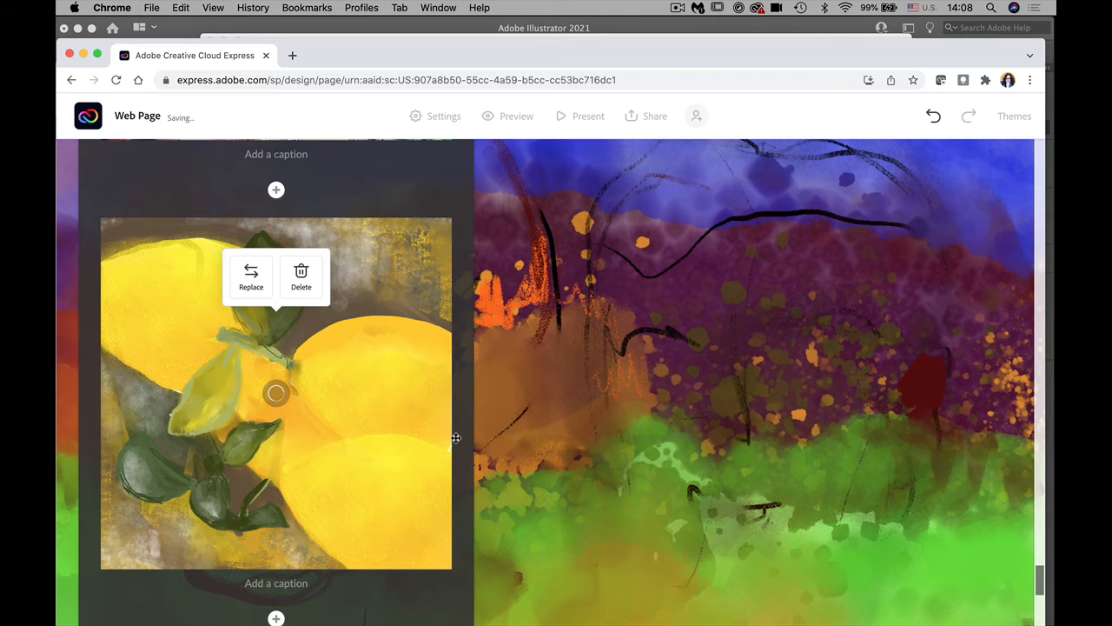
Step: Caption the new photos Faces#1, Faces#2, Faces#3 and Still life with lemons
mouse_move(1040, 583)
mouse_down()
mouse_move(1025, 485)
mouse_move(1025, 518)
mouse_up()
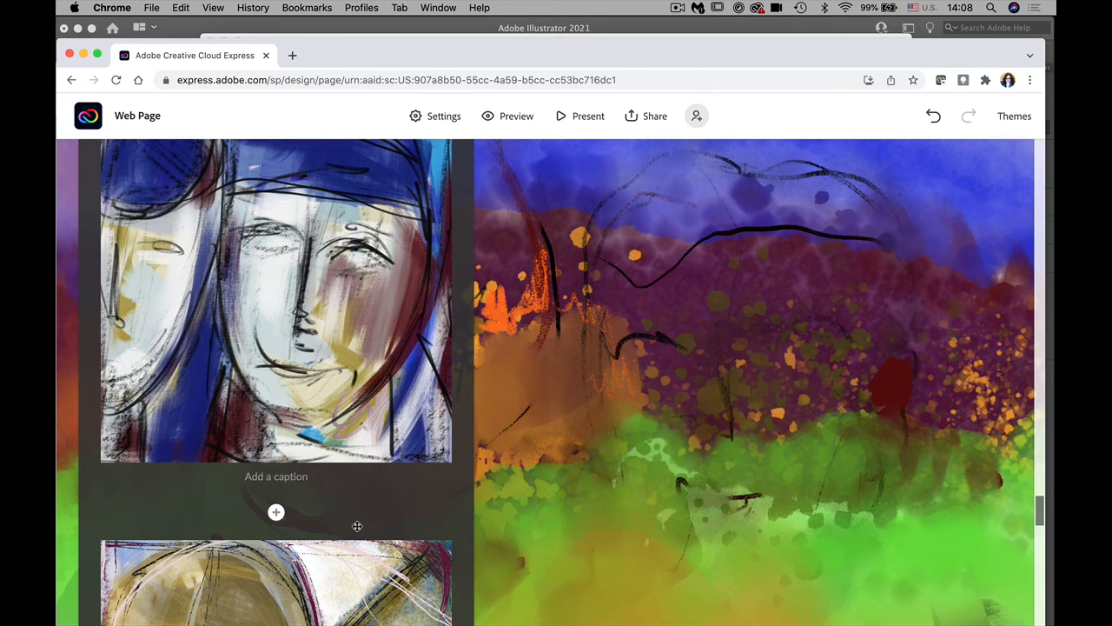
text(F)
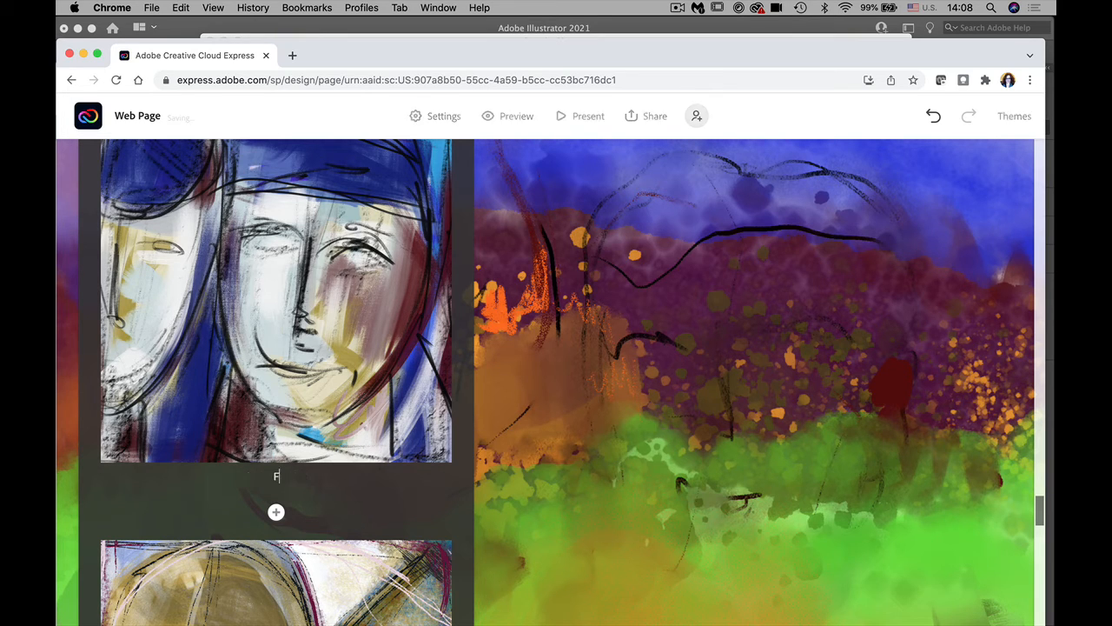
text(aces)
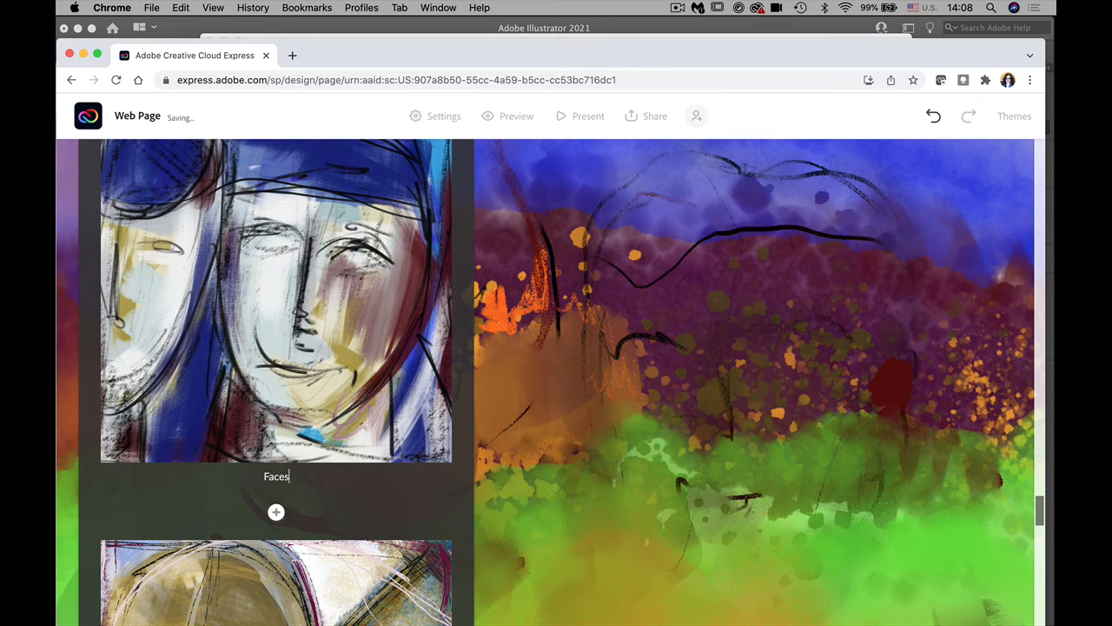
text(#1)
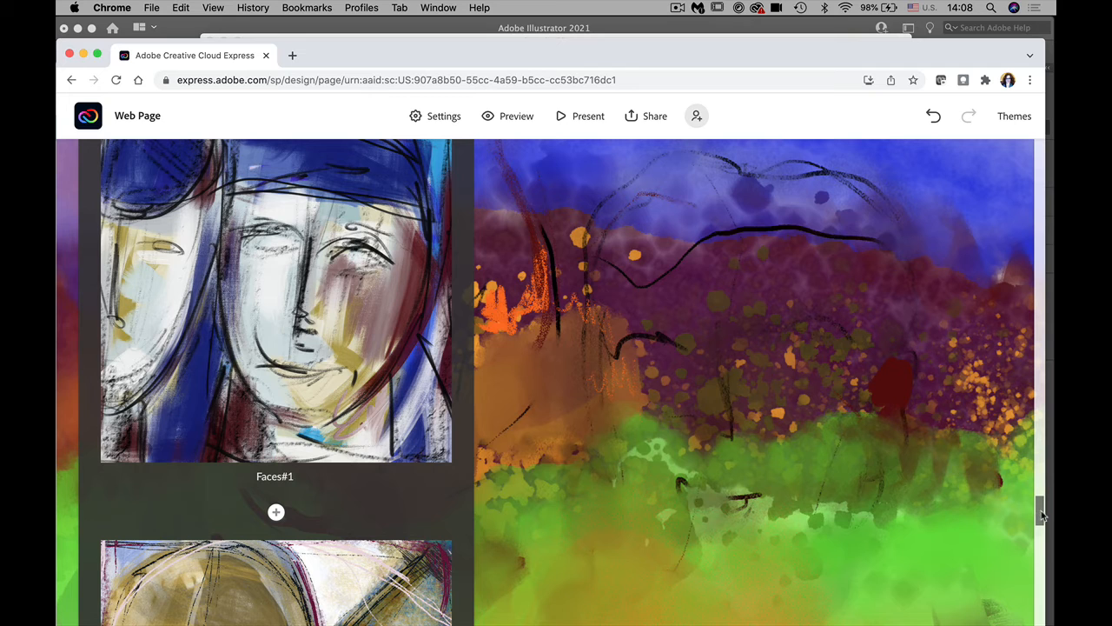
drag(1040, 512, 1041, 542)
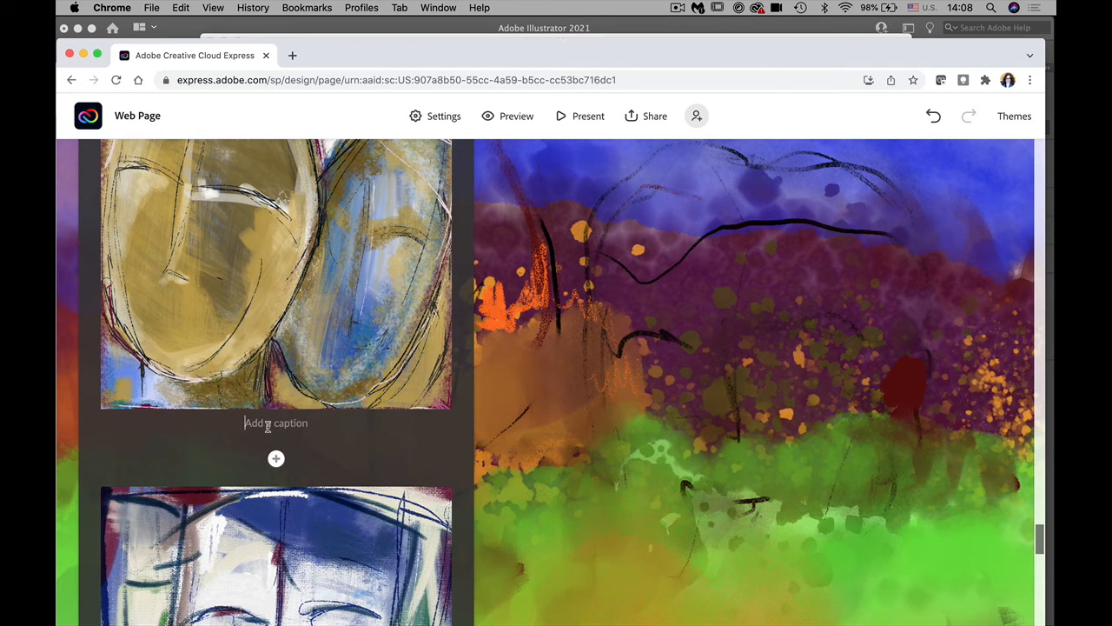
text(Faces)
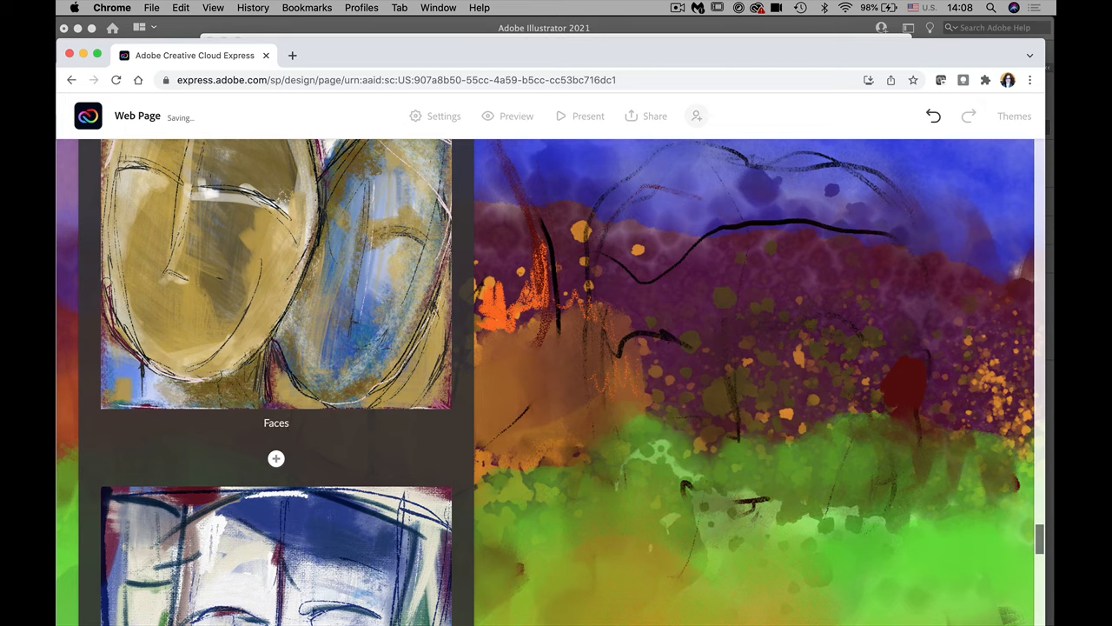
text(#2)
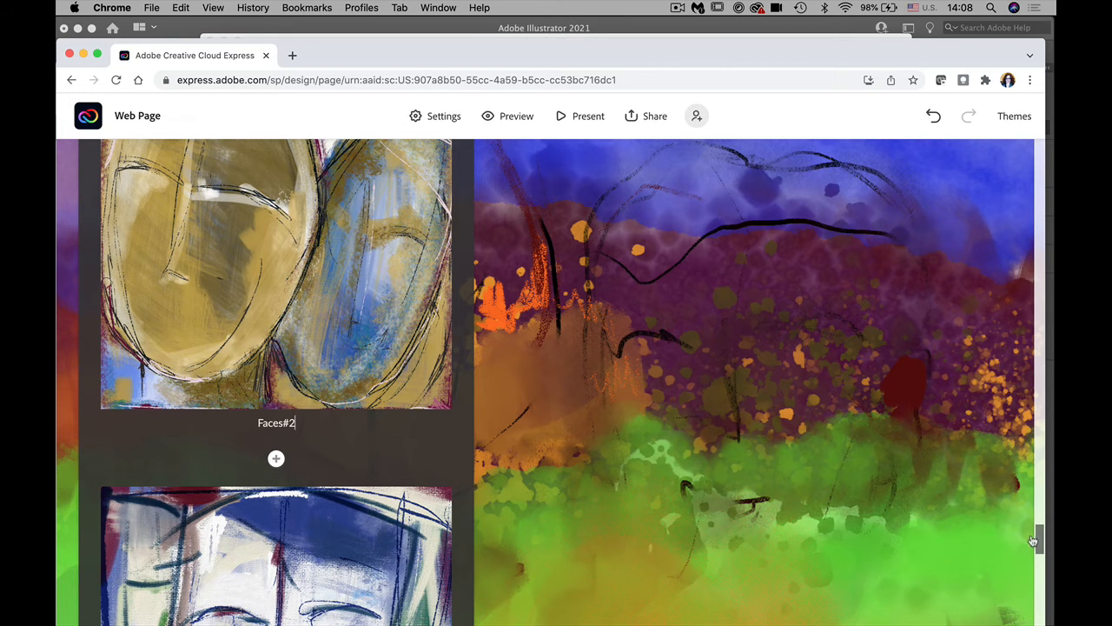
drag(1040, 543, 1041, 584)
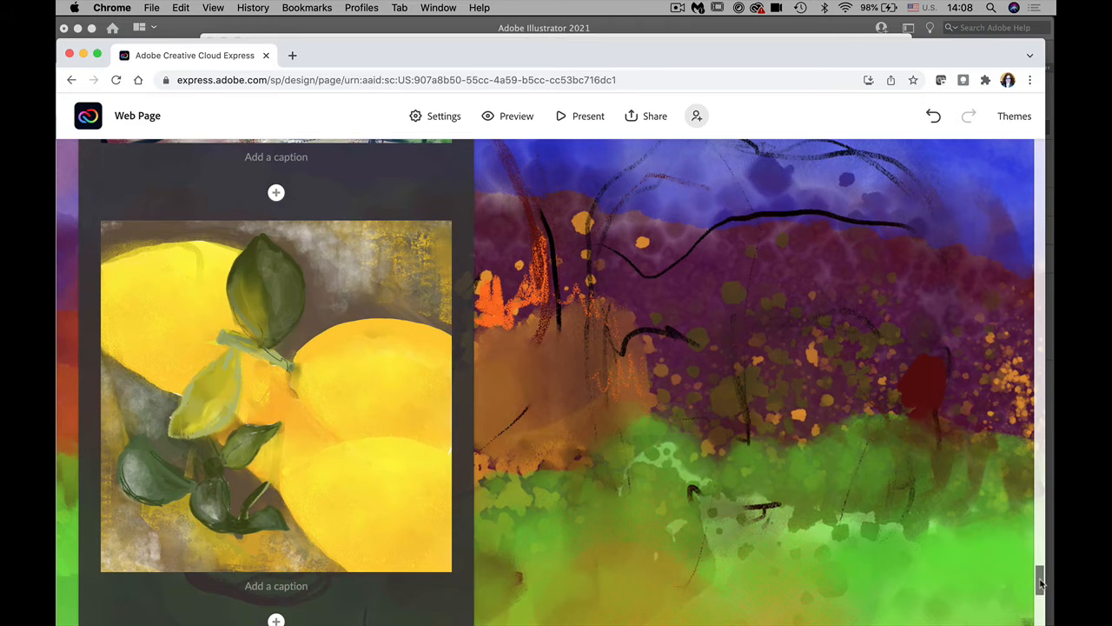
click(293, 158)
text(Faces)
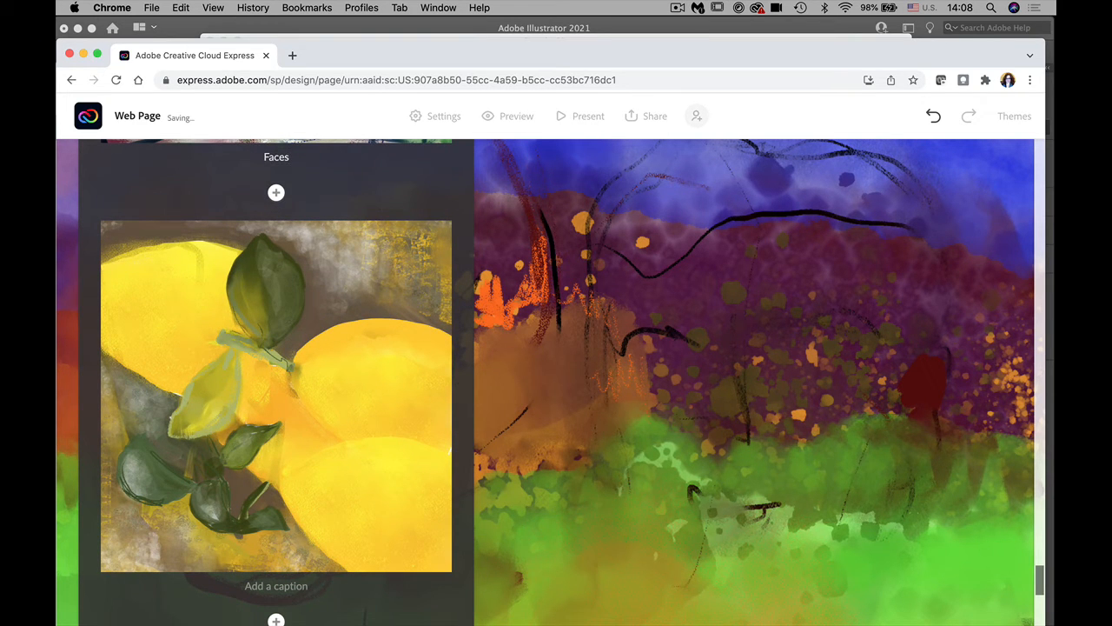
text(#3)
click(280, 589)
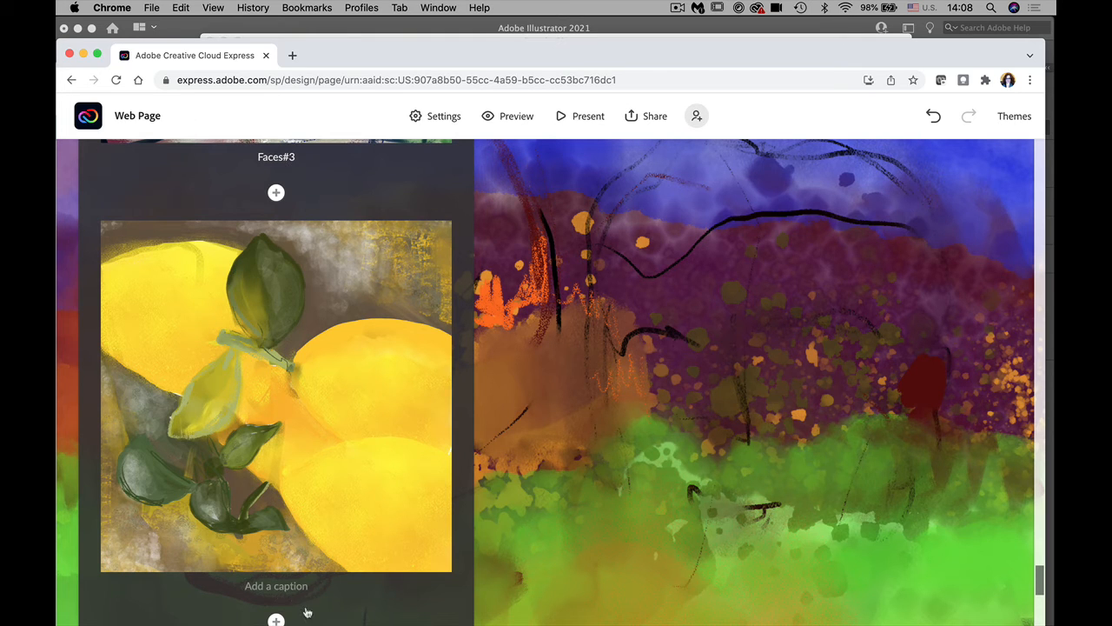
text(Still)
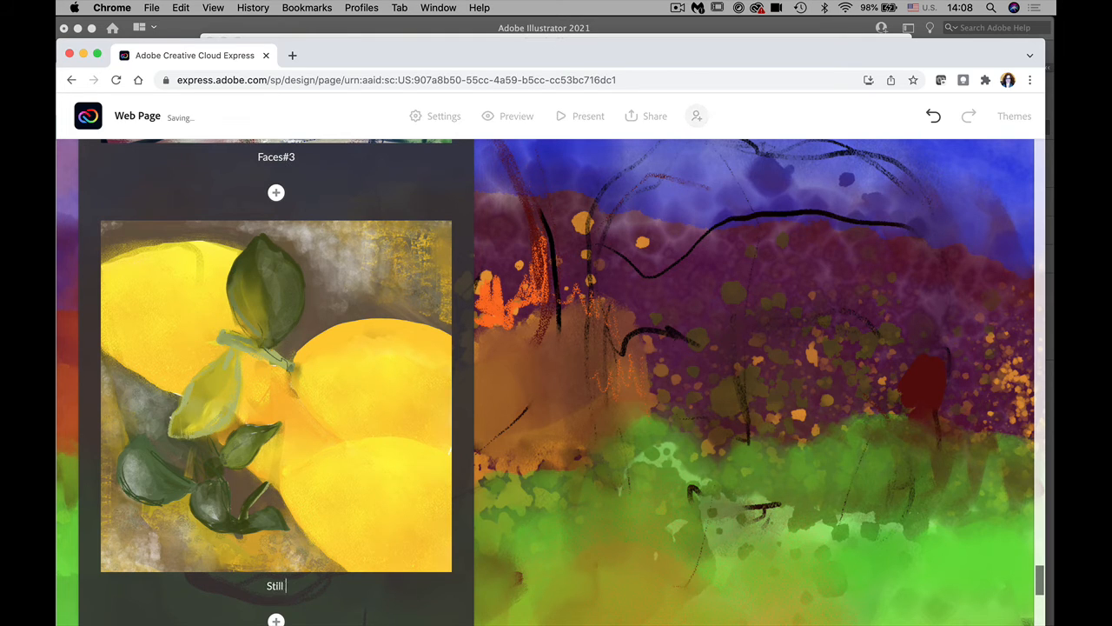
text( life with lemons)
scroll(1036, 581, down, 5)
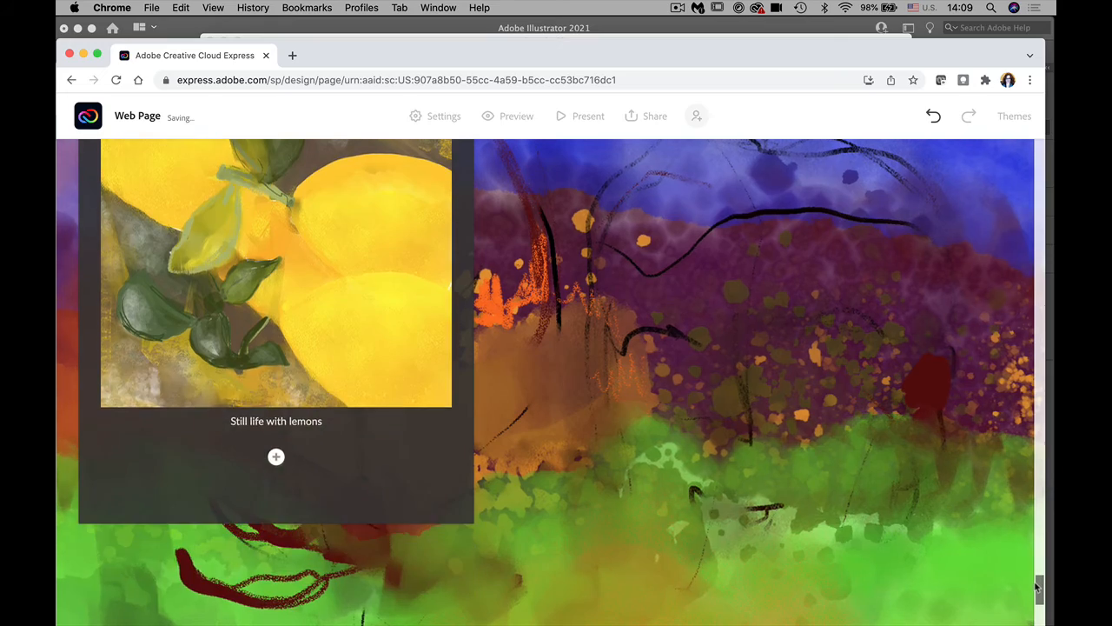
drag(1036, 580, 1031, 498)
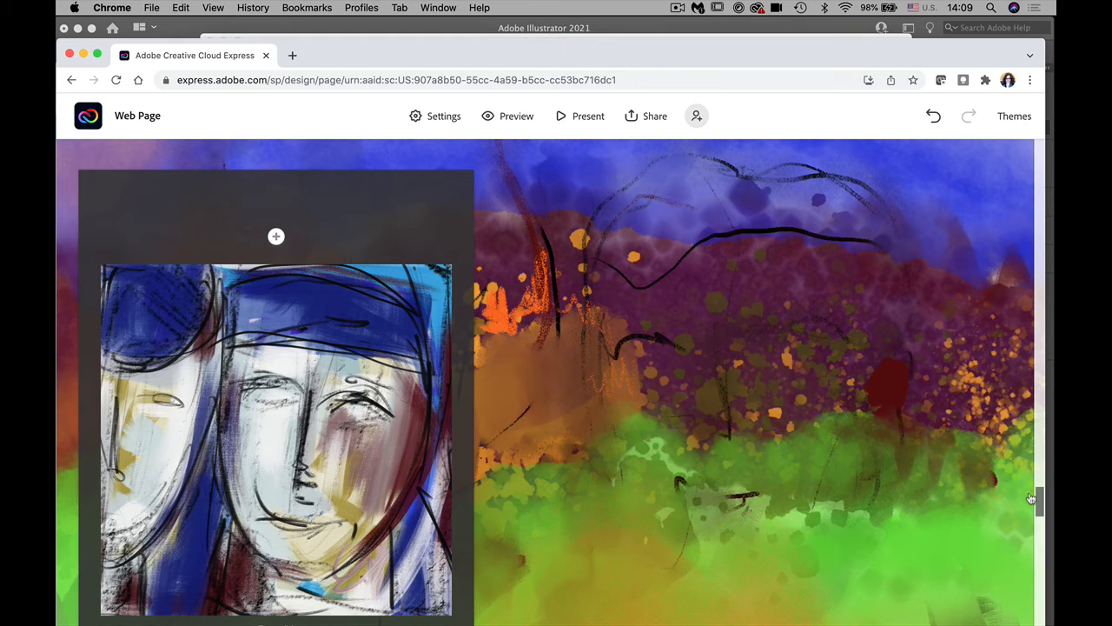
Step: Switch off 'Show header and footer' in the project settings, then present the page full screen
click(454, 119)
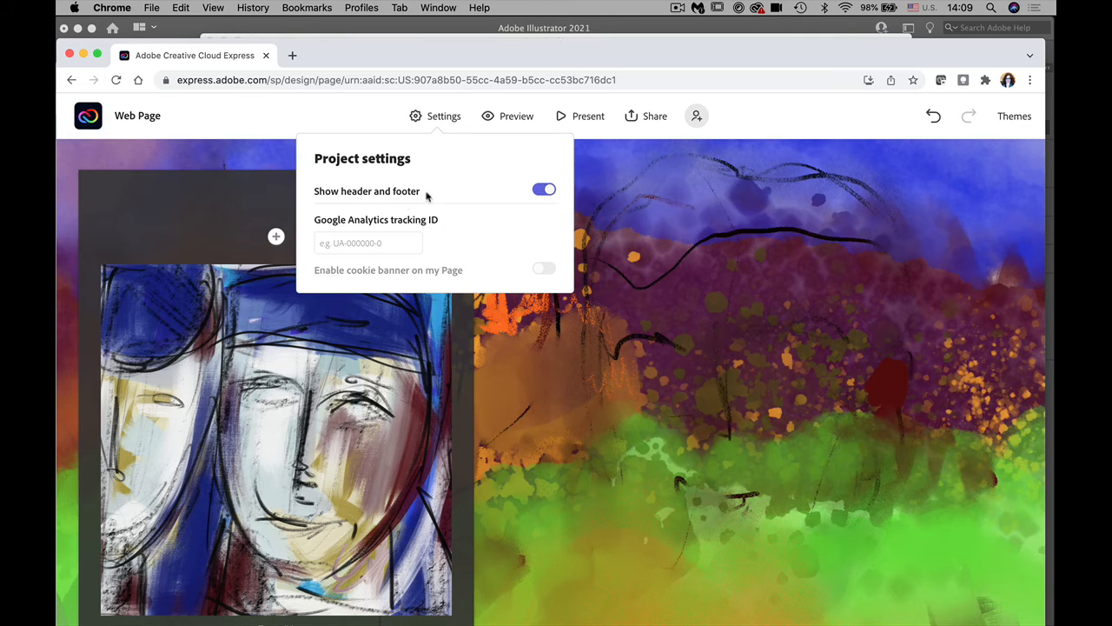
click(539, 193)
click(776, 106)
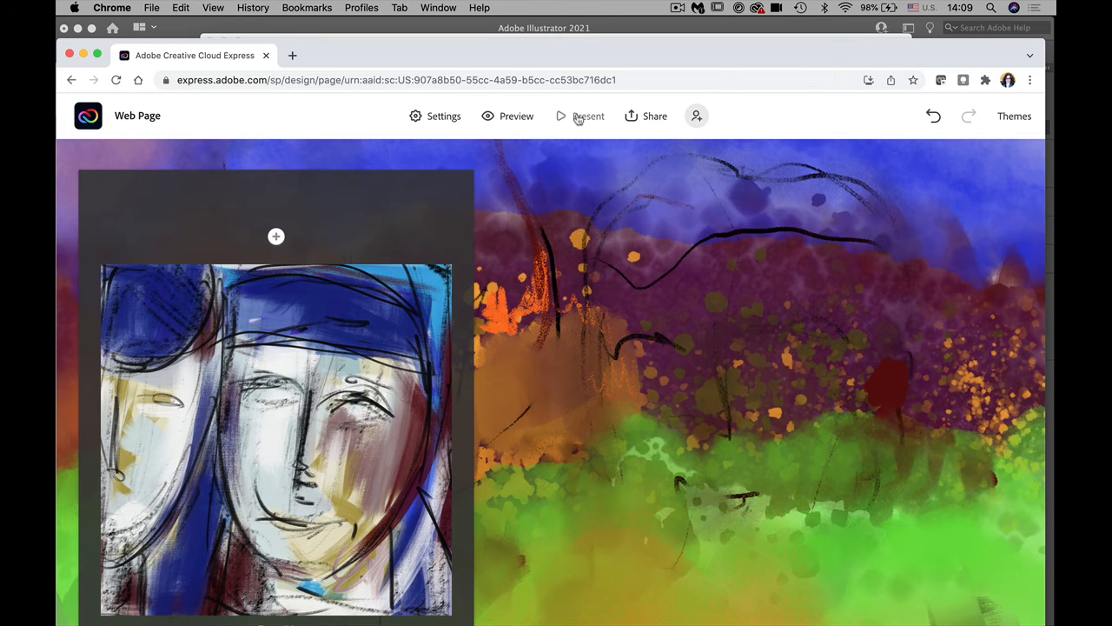
click(578, 119)
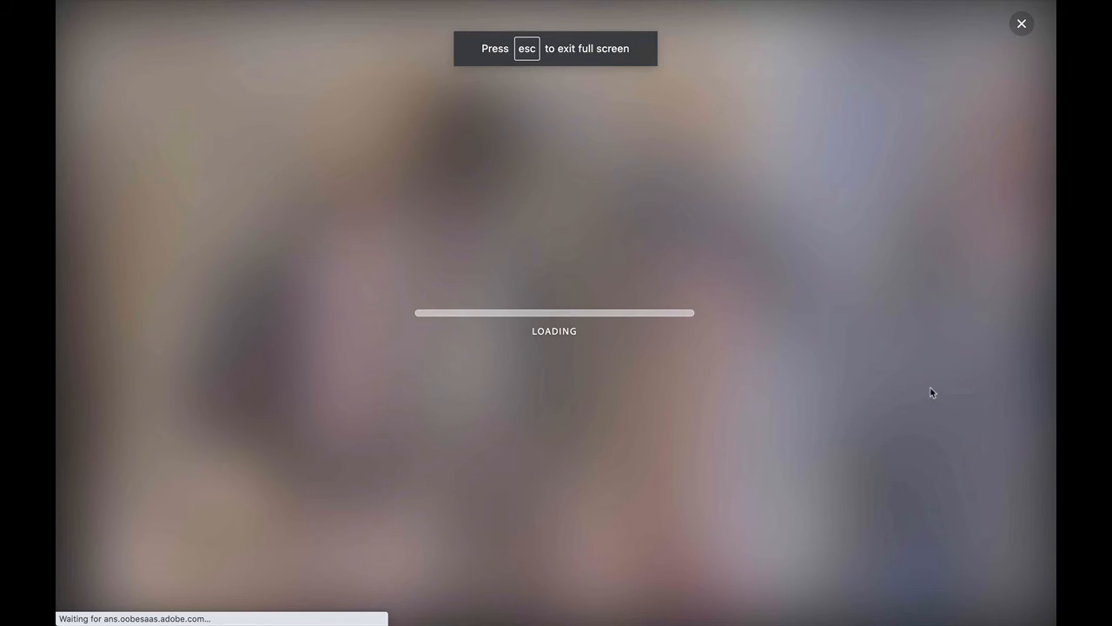
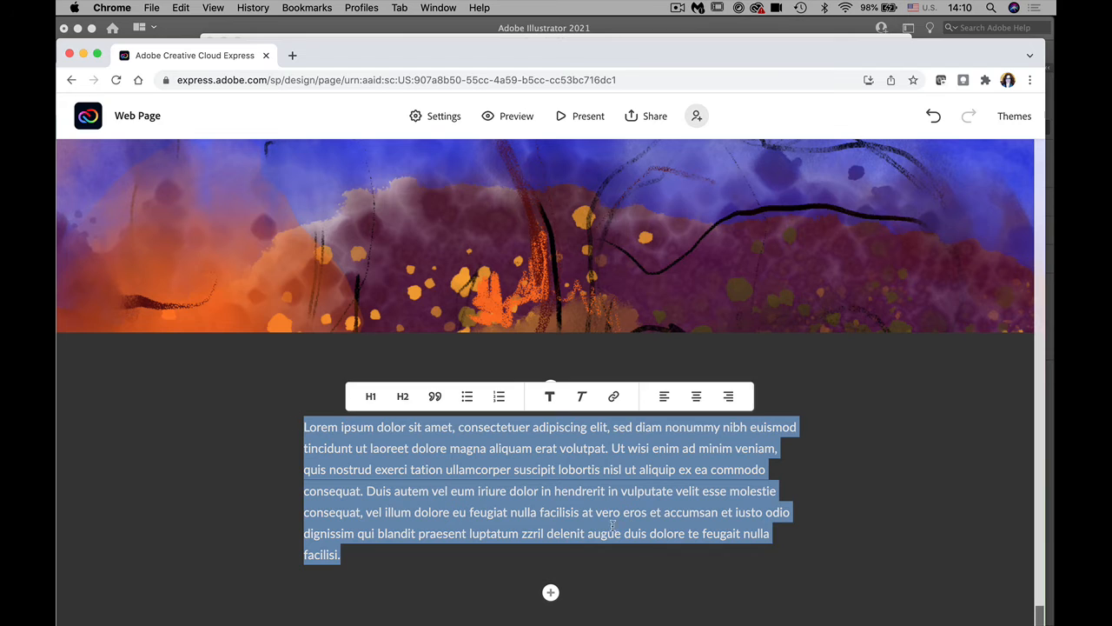
Step: Centre-align the lorem ipsum paragraph under the orange and purple banner
click(696, 396)
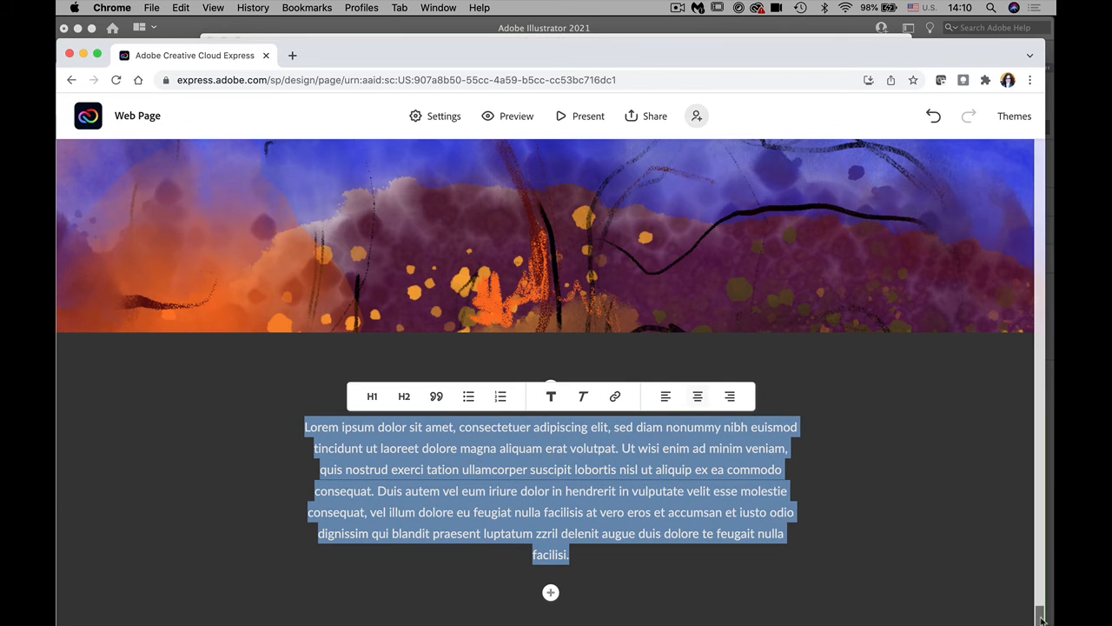
scroll(1013, 479, up, 10)
scroll(1010, 484, up, 20)
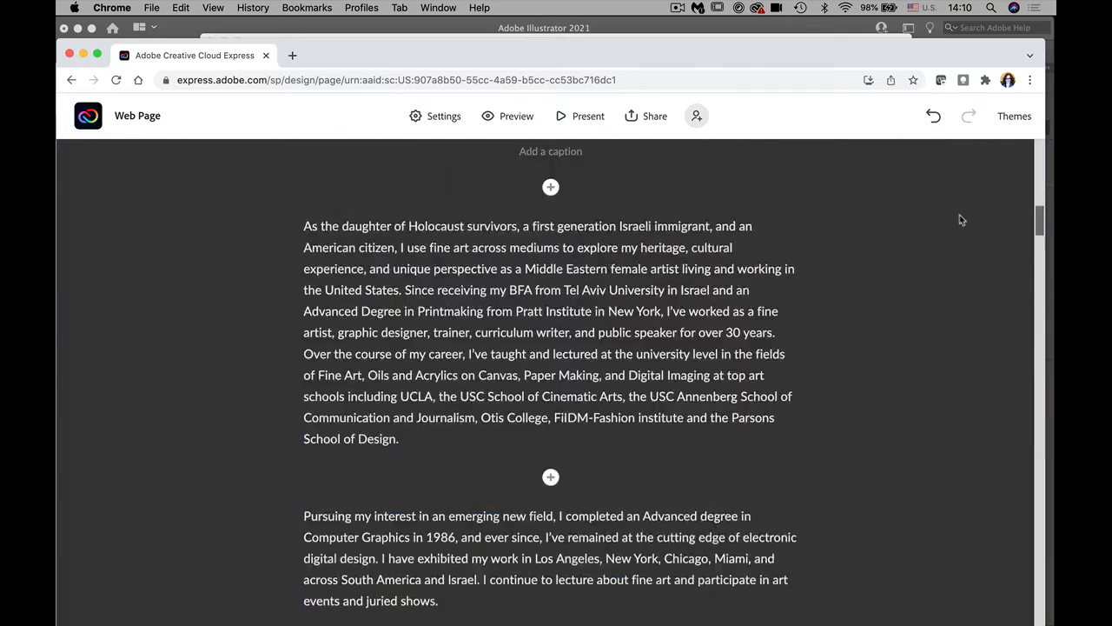
scroll(956, 170, down, 3)
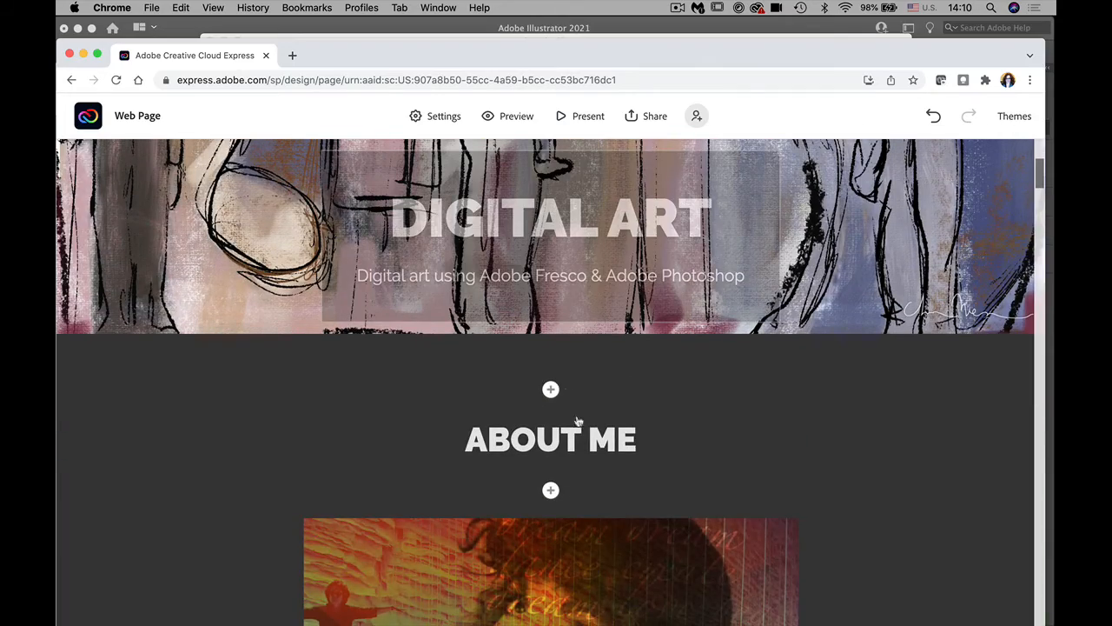
drag(642, 441, 412, 447)
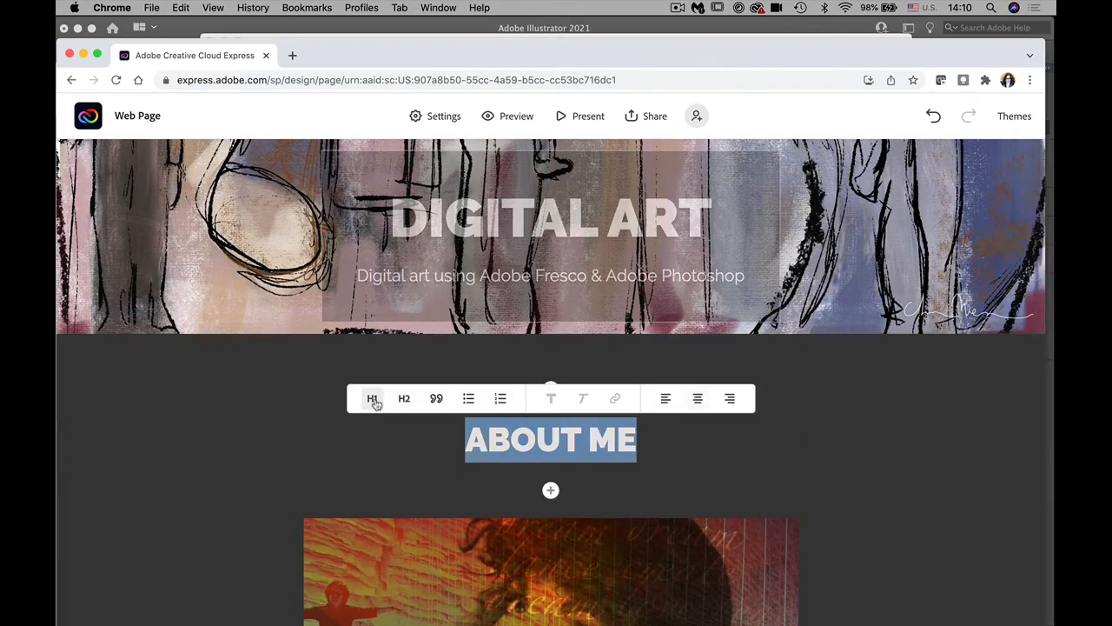
Step: Change the ABOUT ME heading from an H1 to an H2 heading
click(373, 400)
click(405, 400)
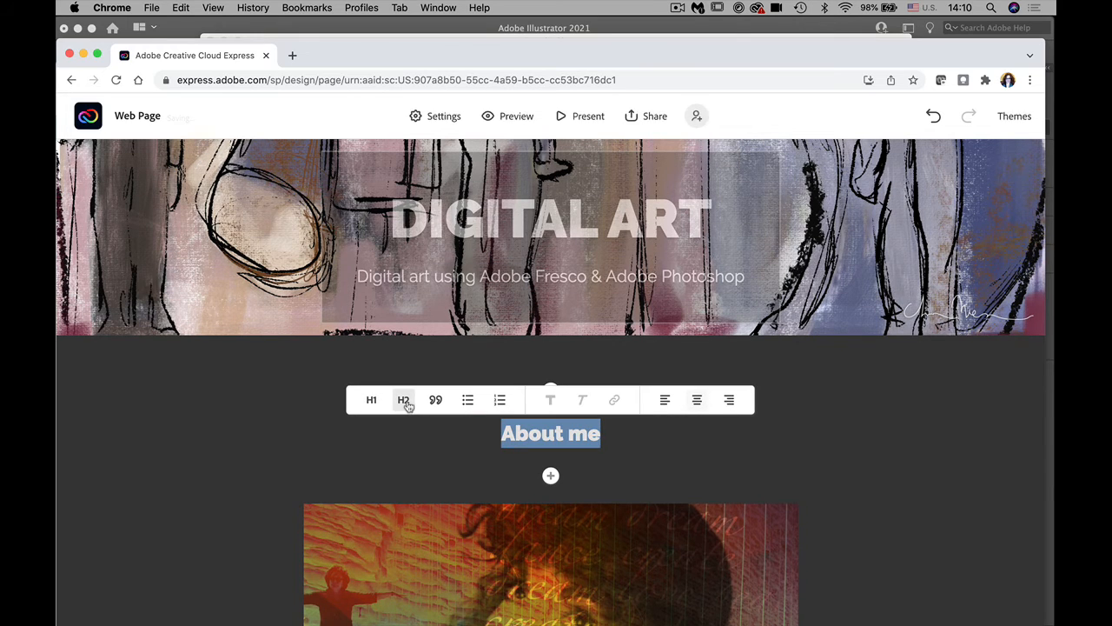
click(803, 486)
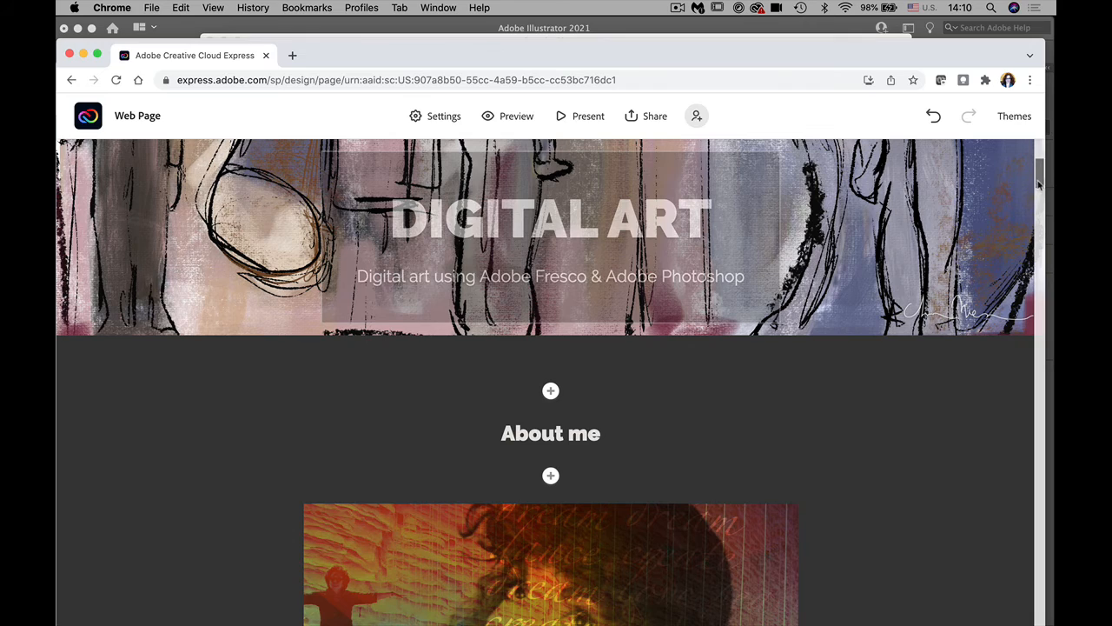
drag(1038, 182, 1041, 256)
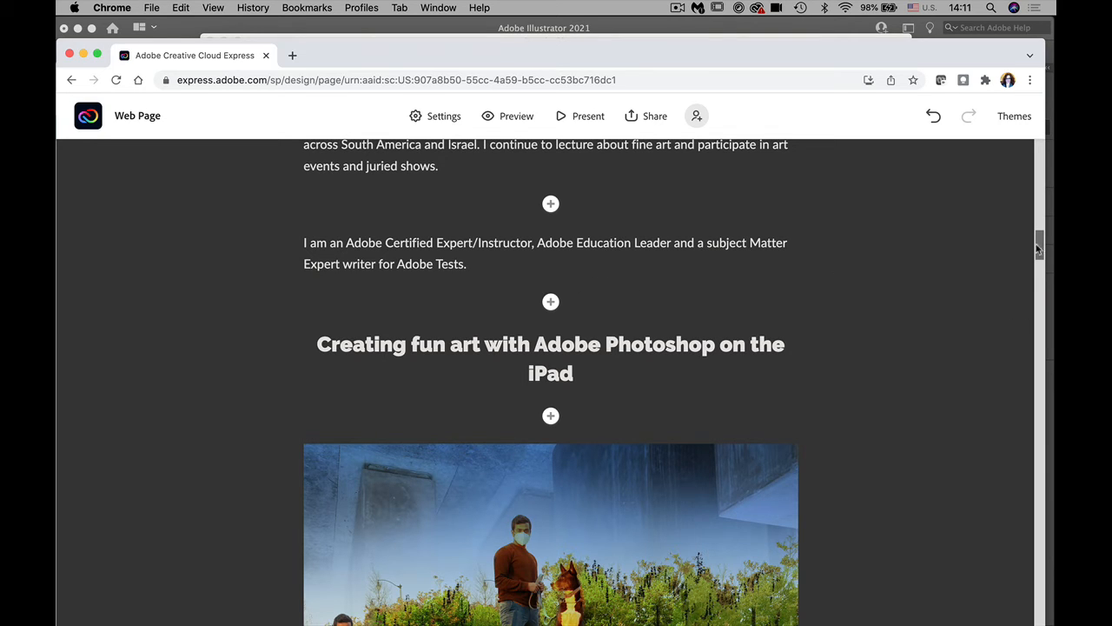
mouse_move(1039, 250)
mouse_down()
mouse_move(1045, 409)
mouse_move(1026, 623)
mouse_up()
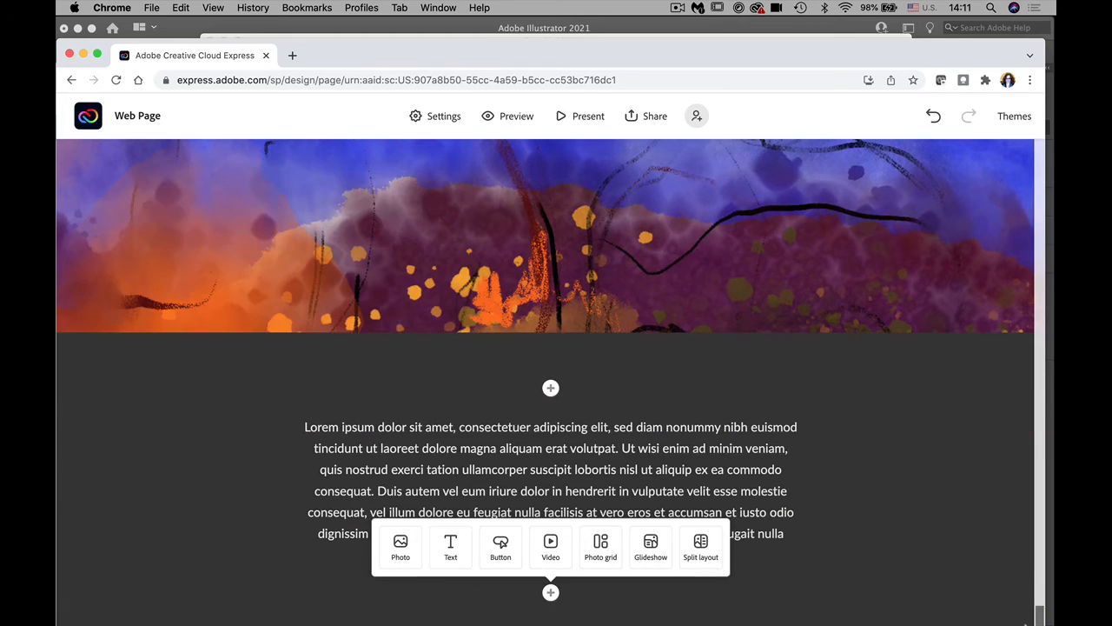
Step: Start a photo grid upload and browse to Desktop > portfolio project > Fresco images
click(600, 547)
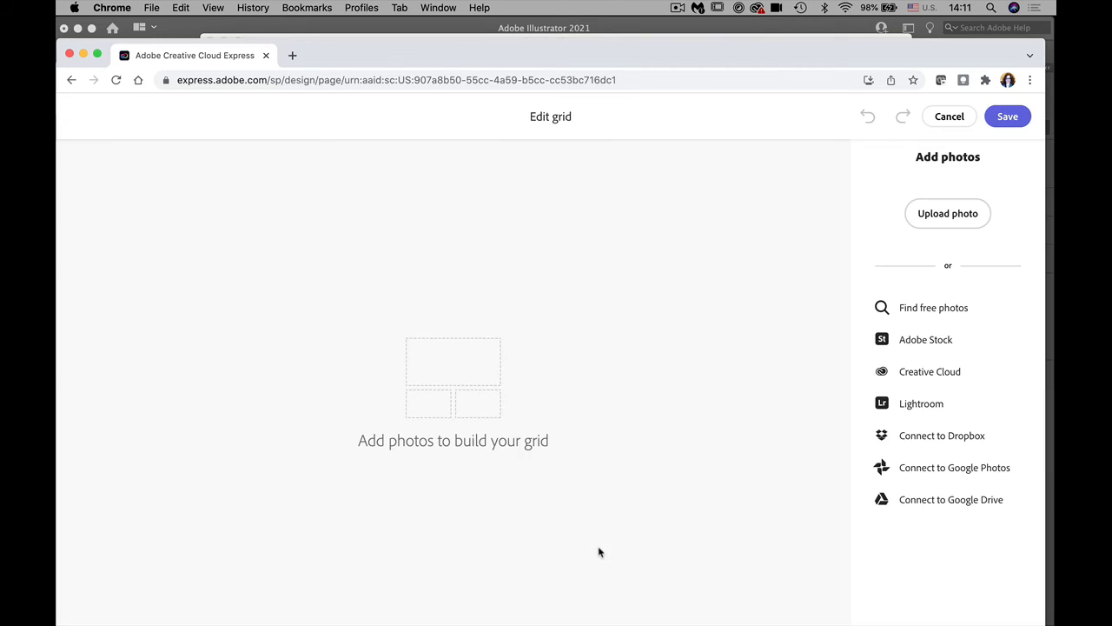
click(942, 220)
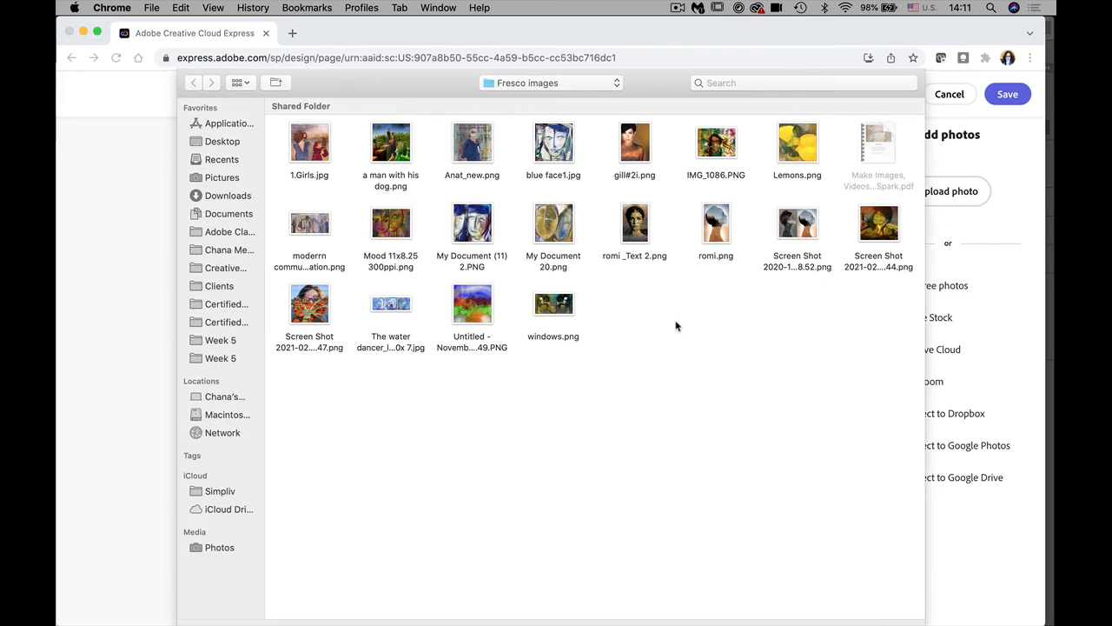
click(405, 224)
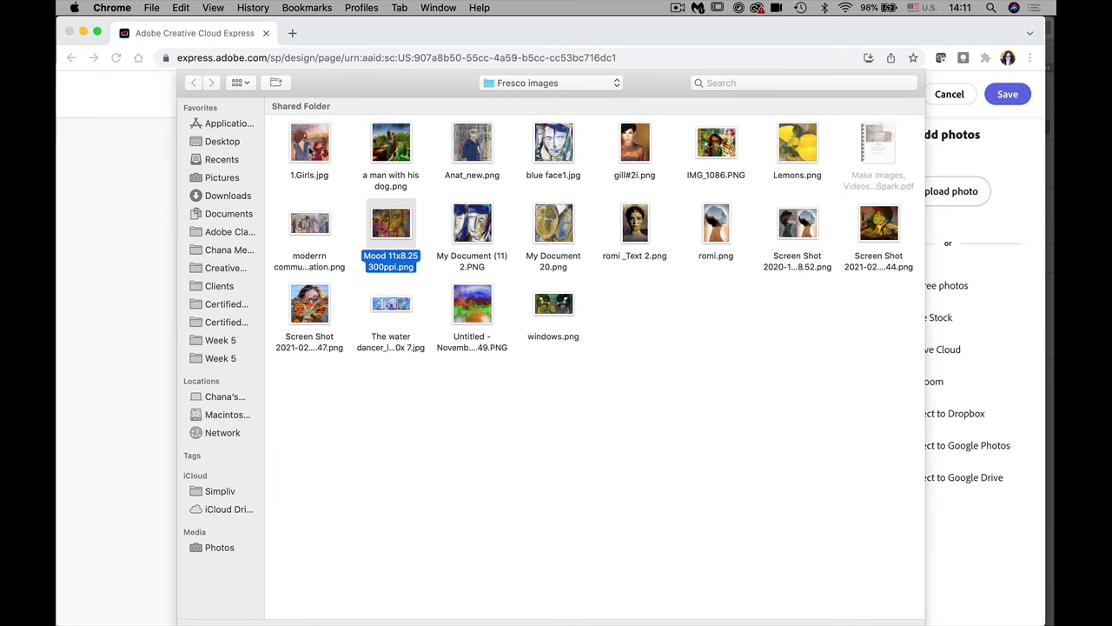
super+click(309, 149)
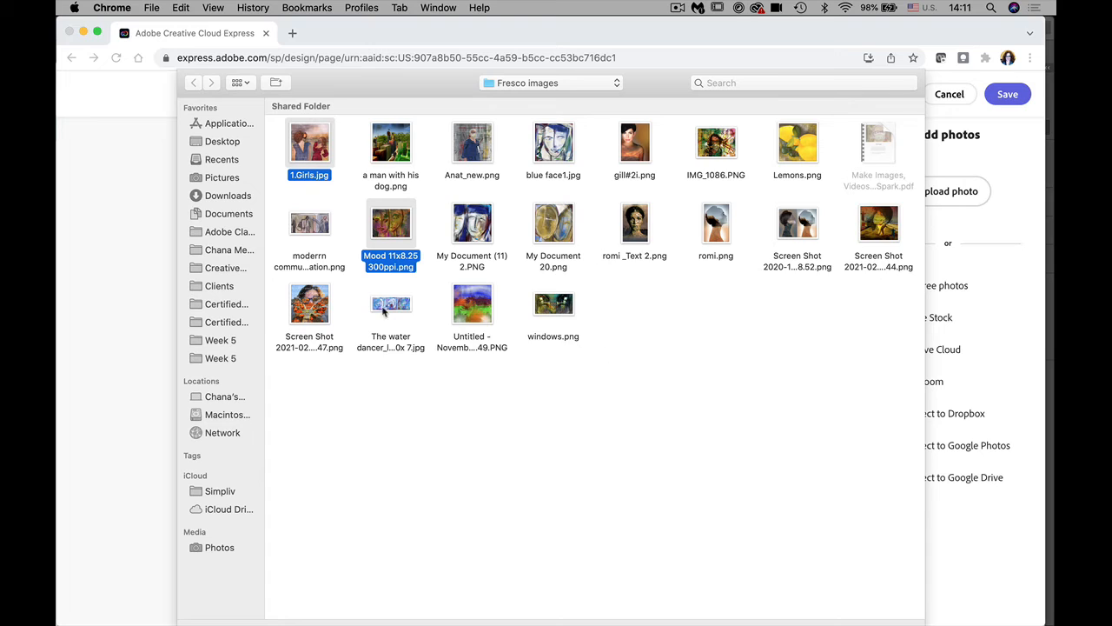
click(219, 287)
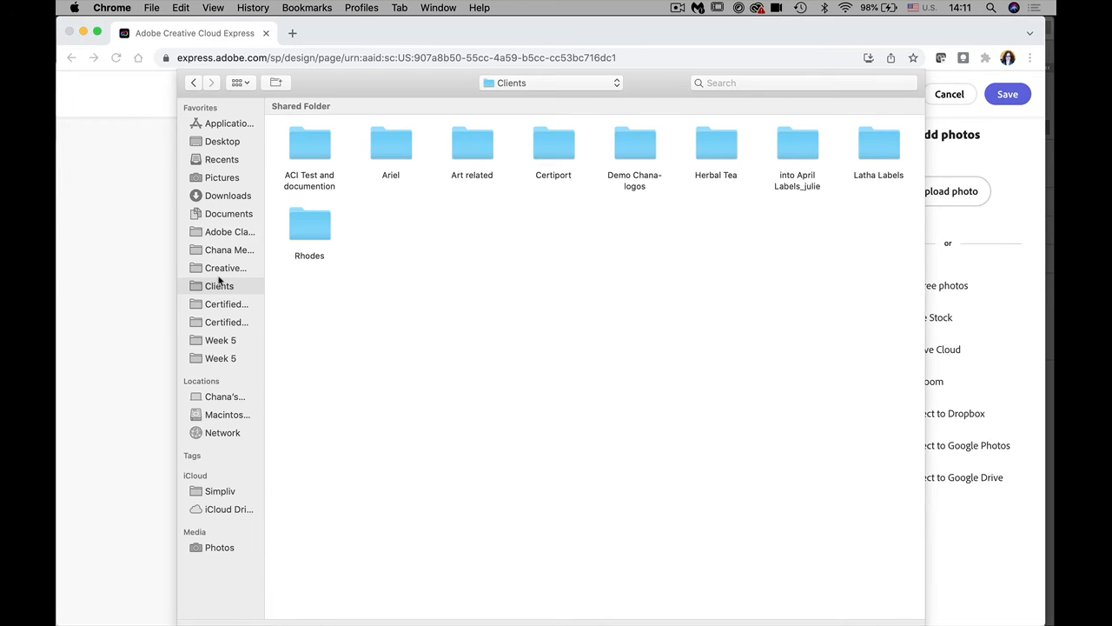
click(213, 145)
double_click(444, 141)
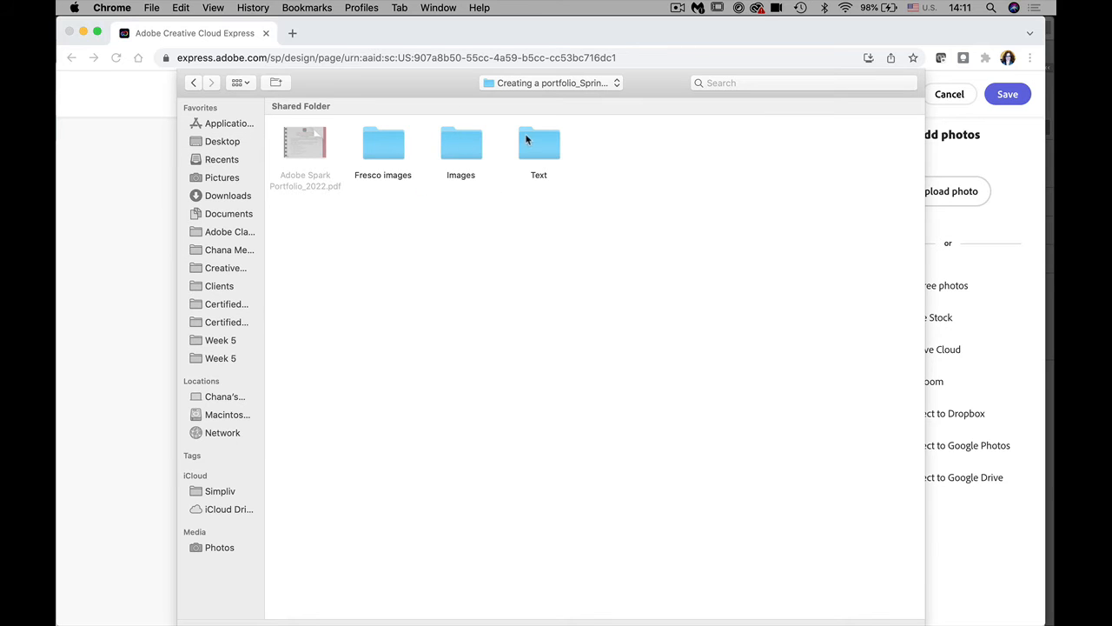
double_click(384, 145)
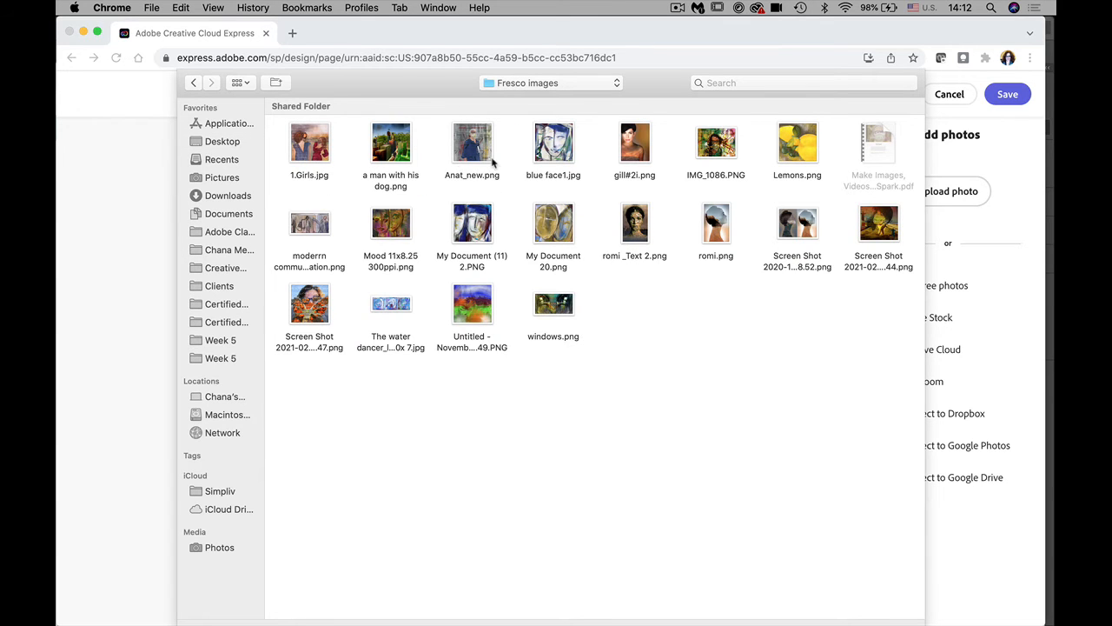
Step: Upload 1.Girls.jpg, blue face1.jpg, Lemons.png, My Document 20.png and Mood 11x8.25 300ppi.png and save the grid
click(316, 161)
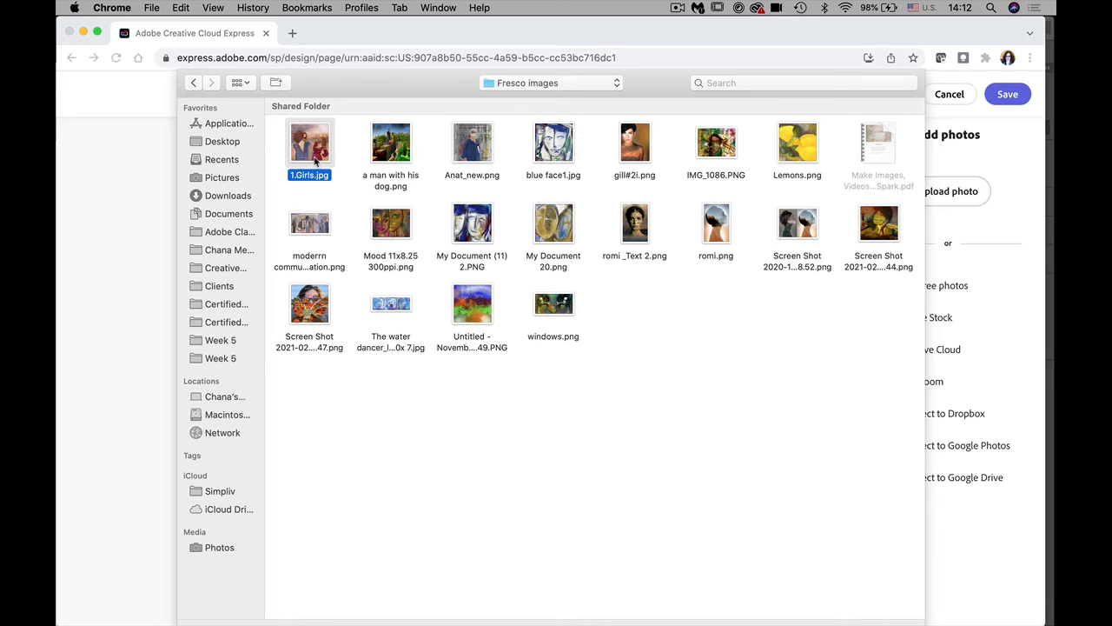
super+click(553, 155)
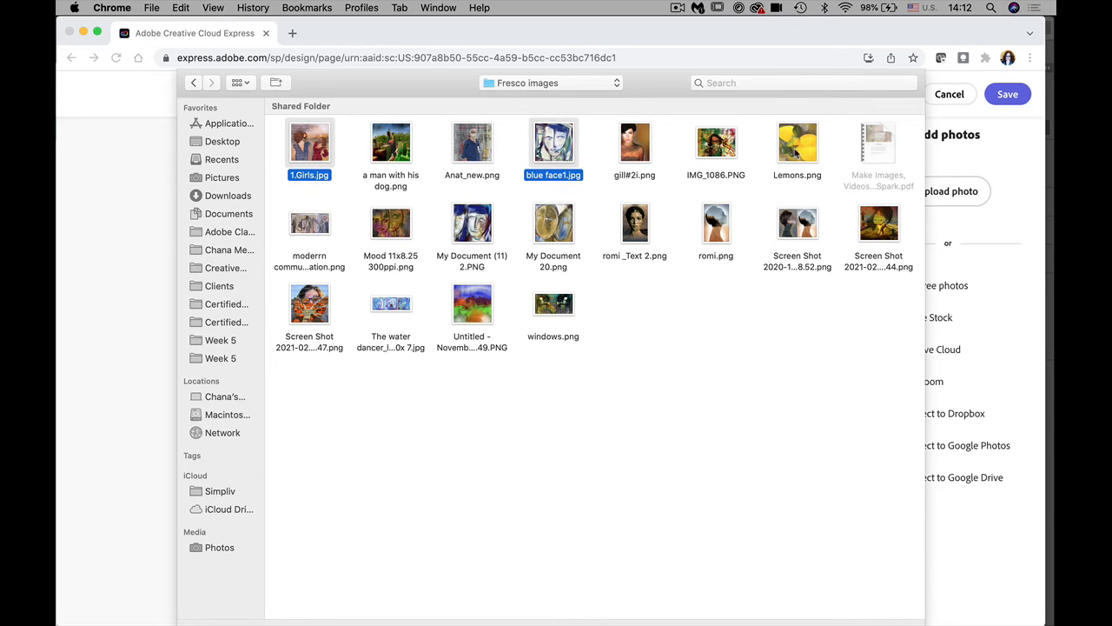
super+click(798, 155)
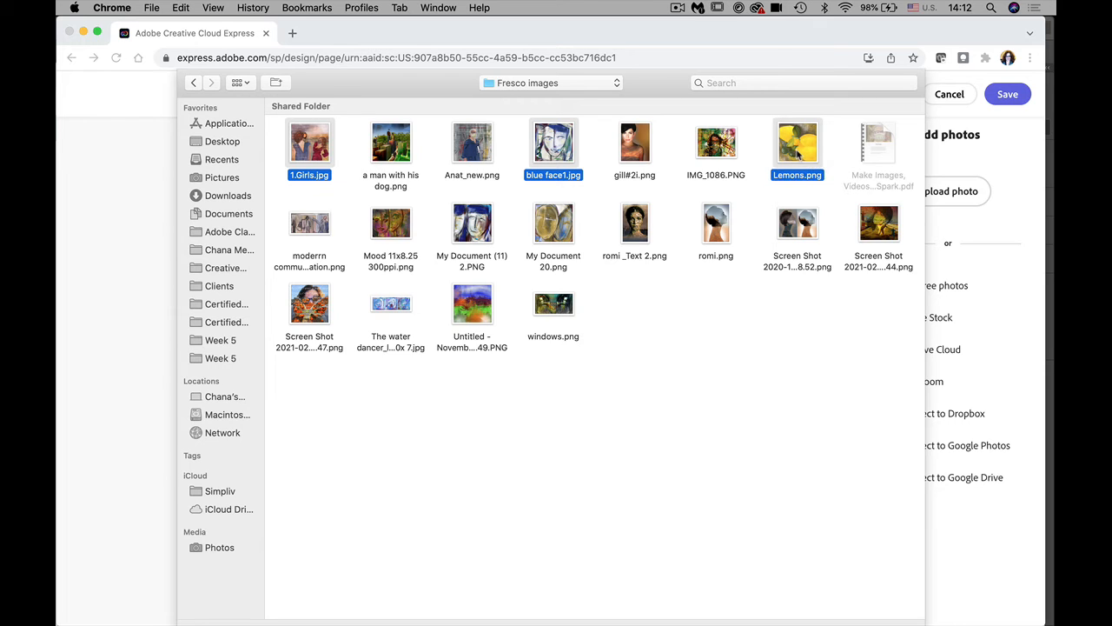
super+click(554, 226)
super+click(388, 224)
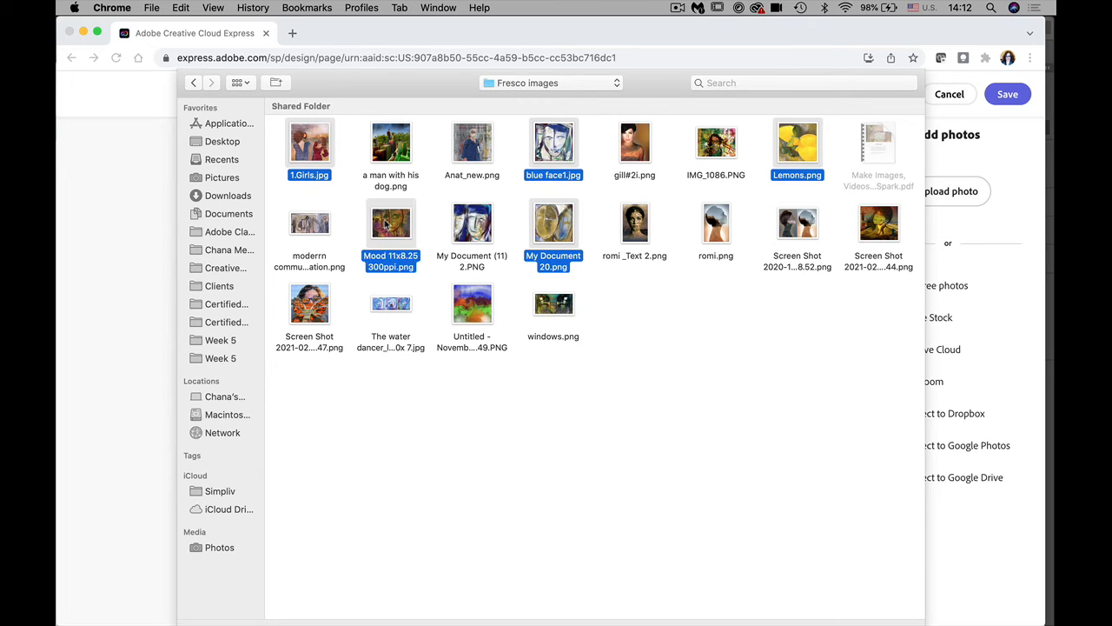
key(Return)
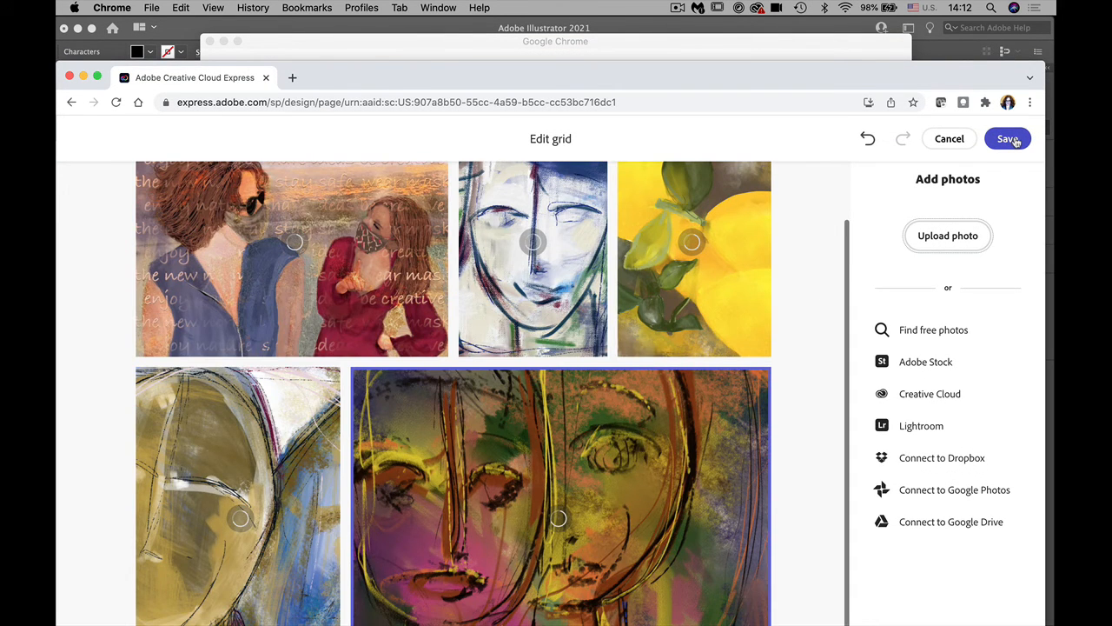
click(1009, 140)
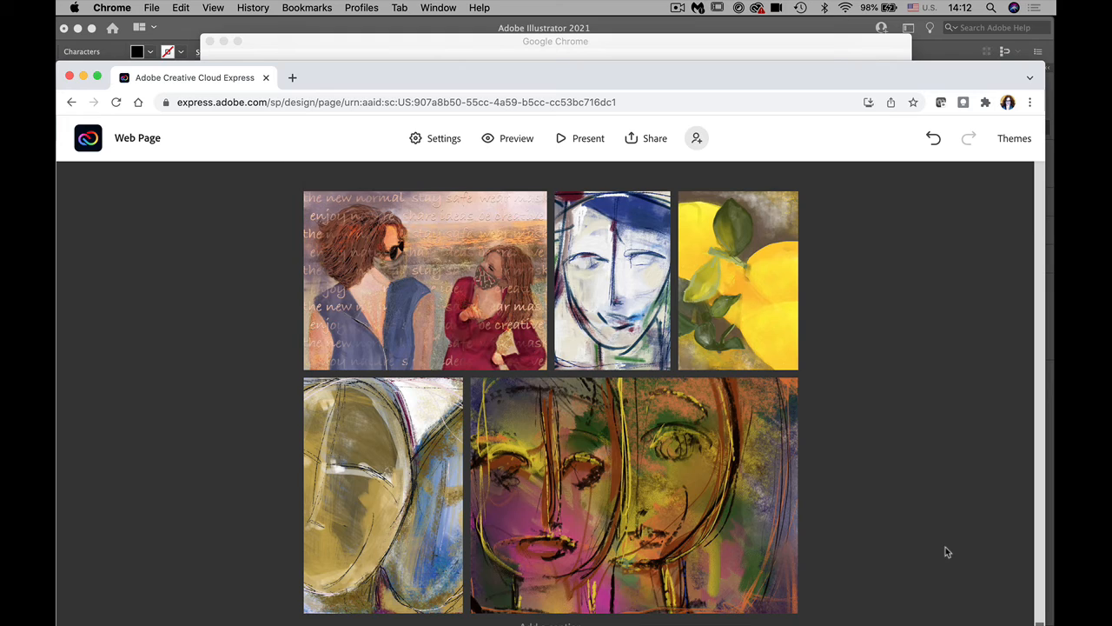
Step: Move the browser window up and scroll to the bottom of the page below the photo grid
click(1040, 489)
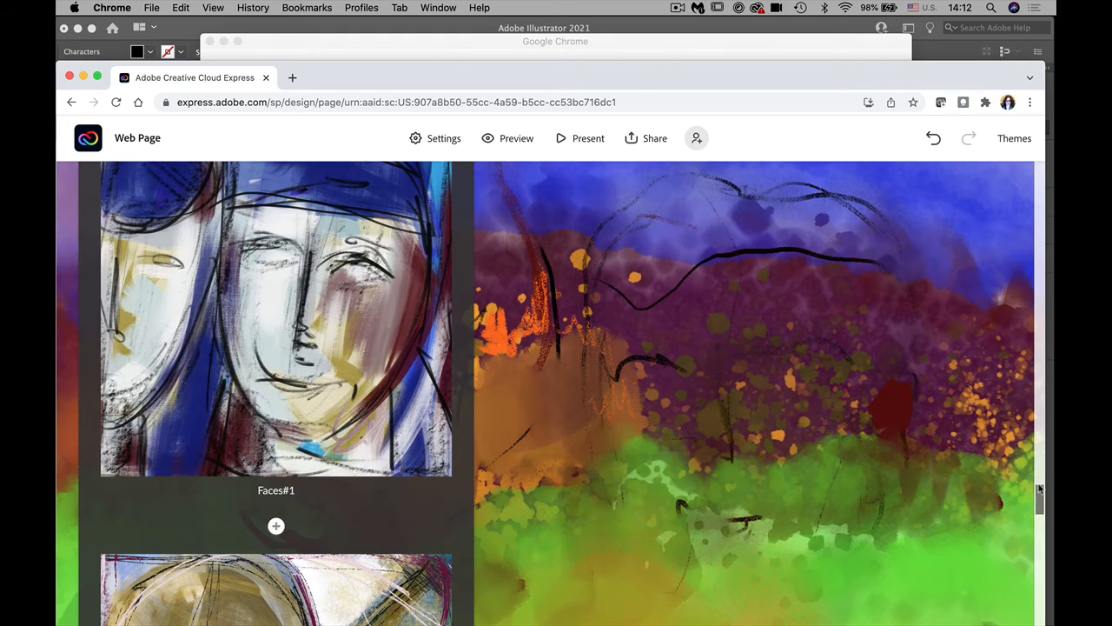
drag(1039, 489, 1047, 623)
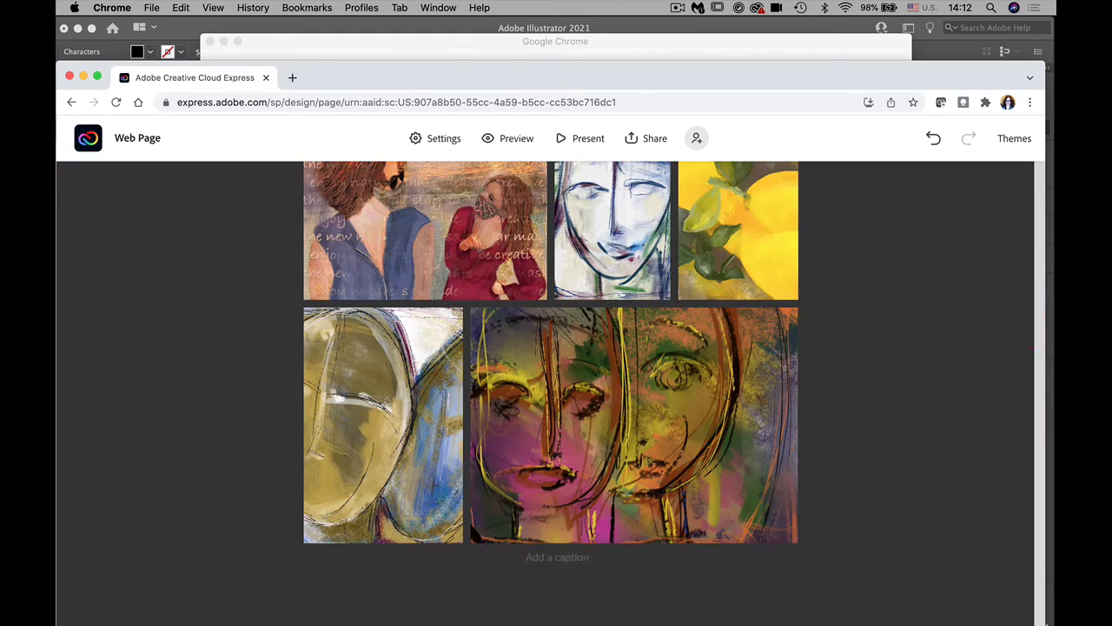
scroll(740, 608, up, 5)
scroll(739, 609, down, 5)
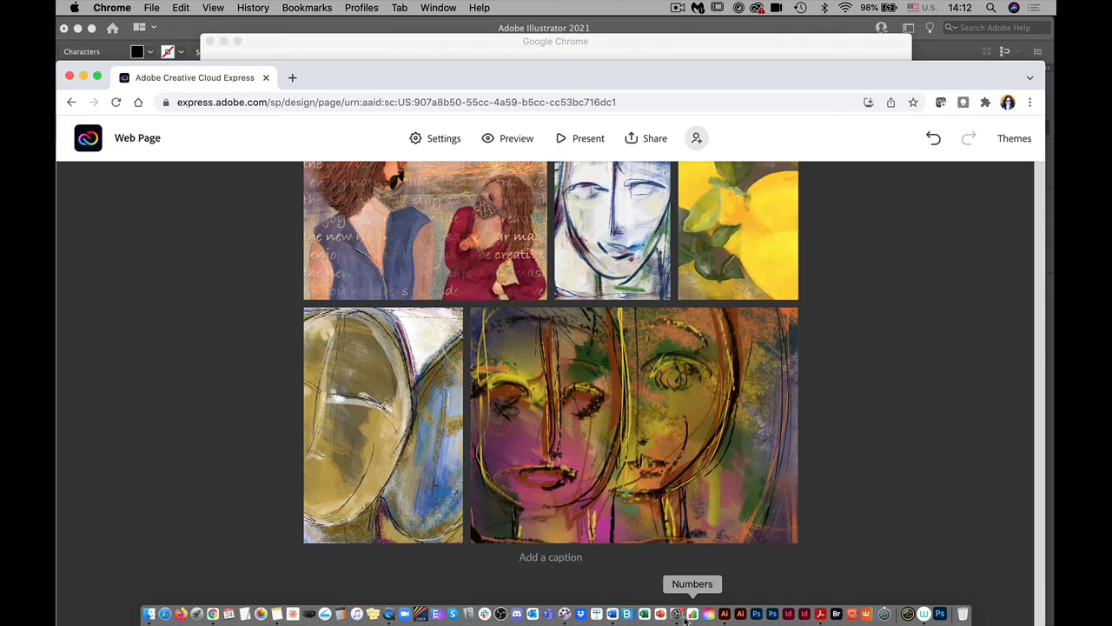
scroll(585, 584, up, 5)
scroll(586, 584, down, 5)
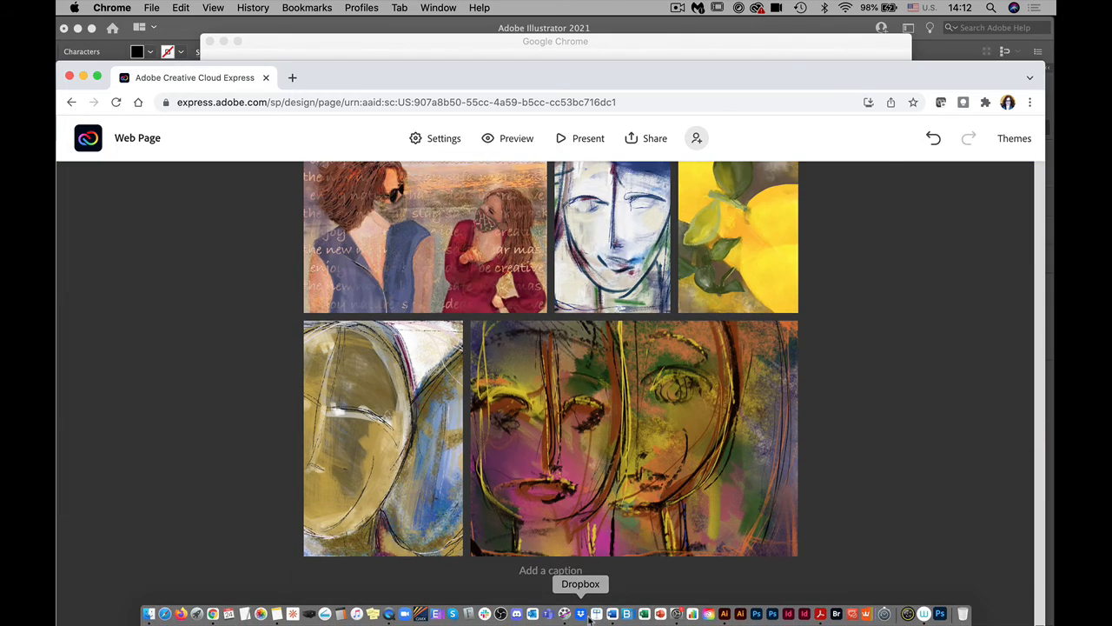
scroll(587, 612, up, 5)
scroll(586, 613, down, 5)
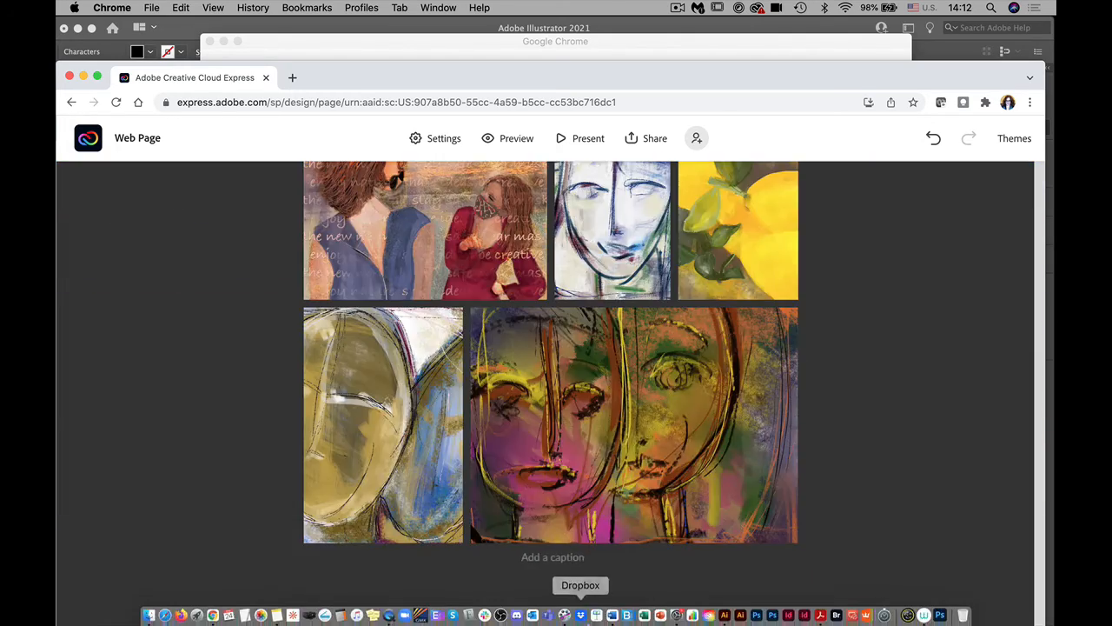
scroll(589, 603, up, 5)
scroll(881, 603, down, 5)
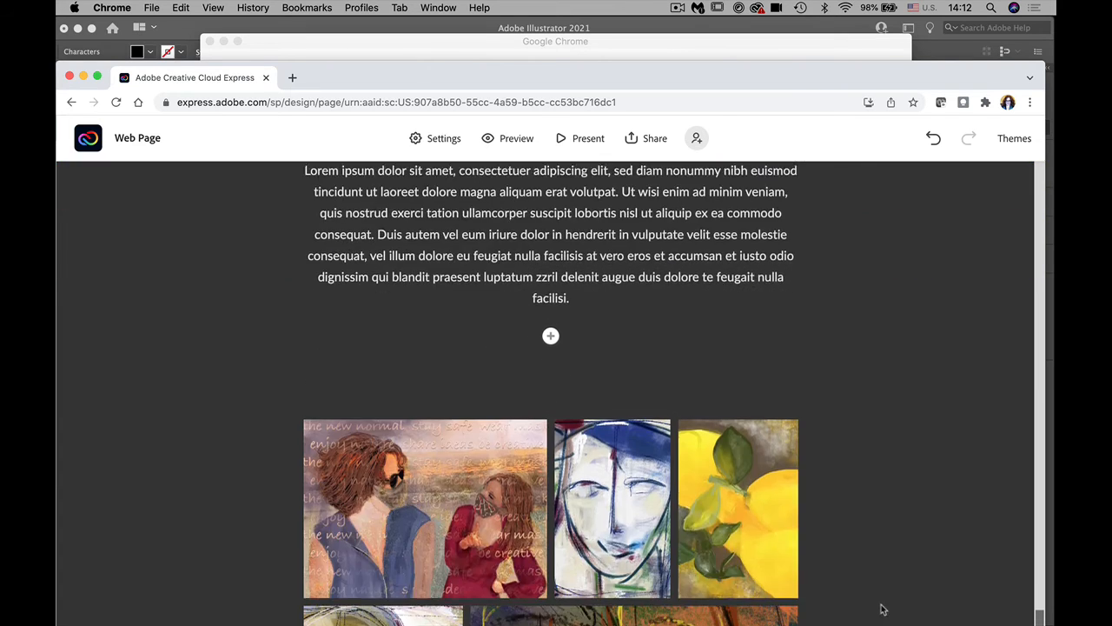
scroll(1006, 616, up, 3)
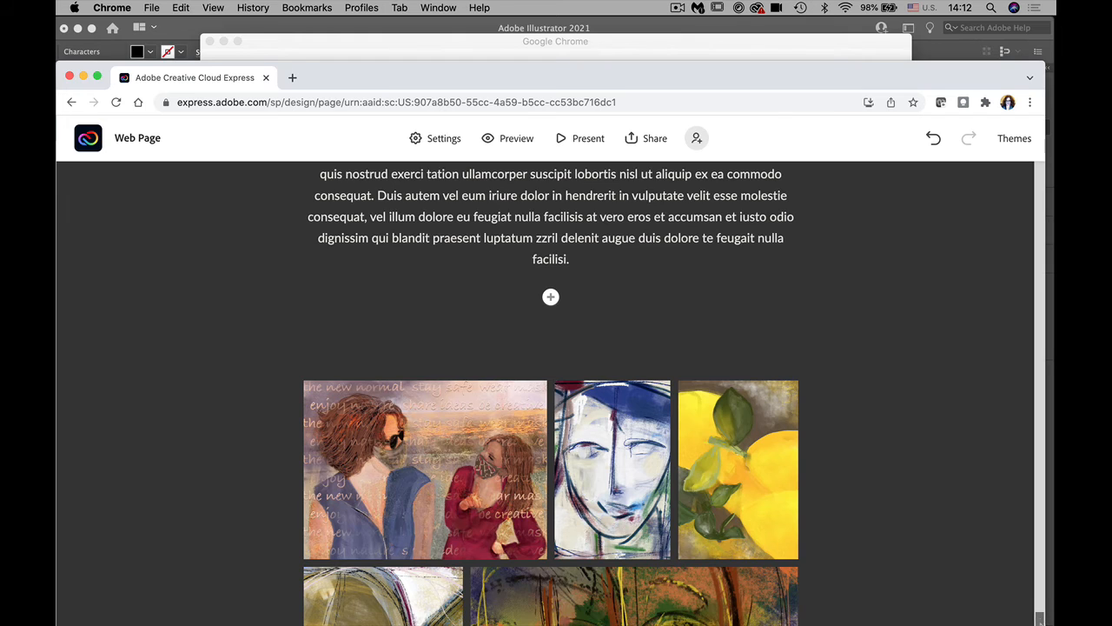
scroll(551, 391, down, 2)
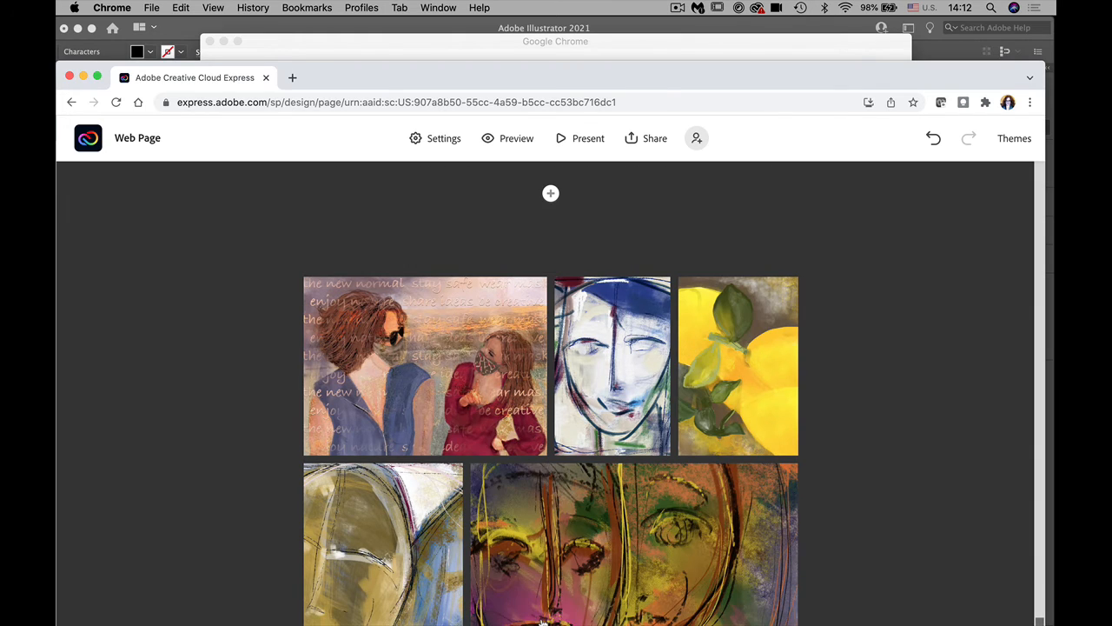
drag(239, 77, 239, 7)
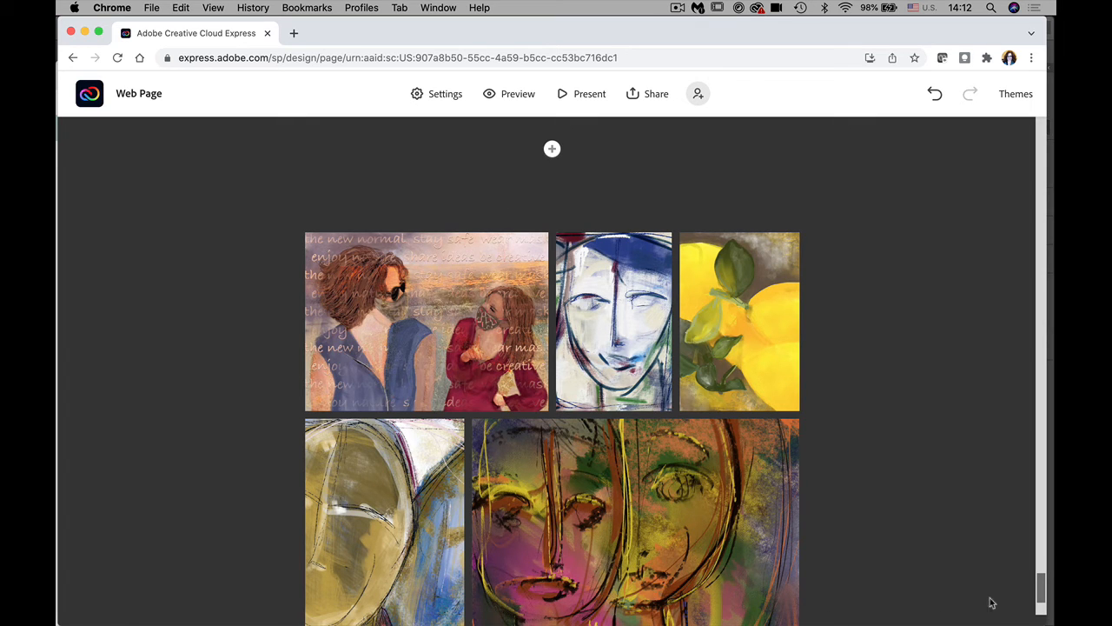
drag(1041, 601, 1043, 623)
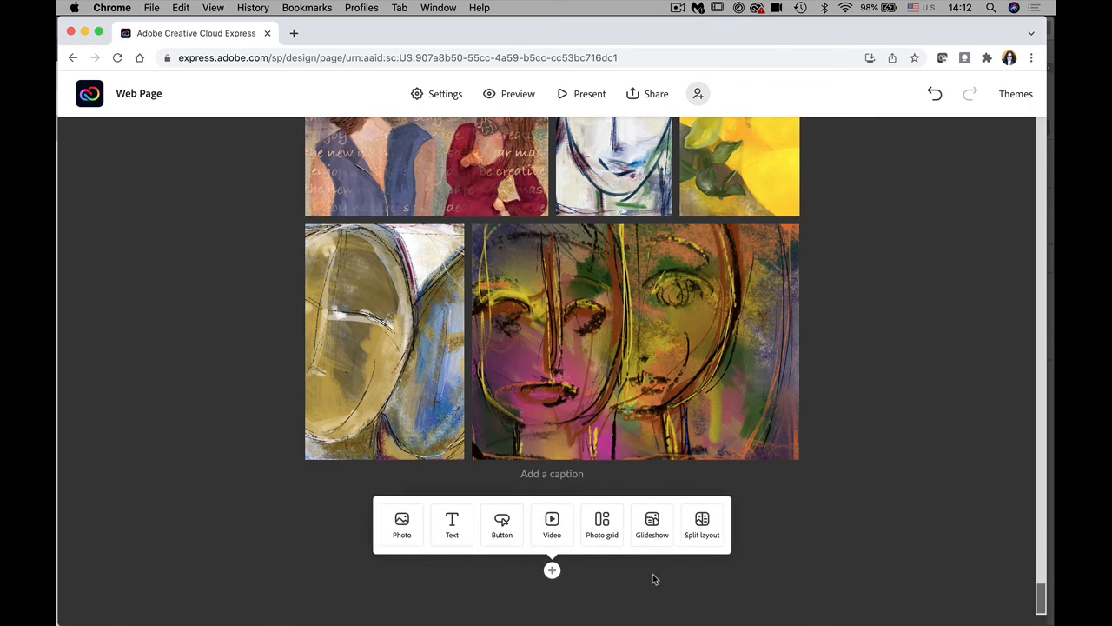
Step: Add a centred H2 heading reading 'Resume' beneath the photo grid
click(454, 526)
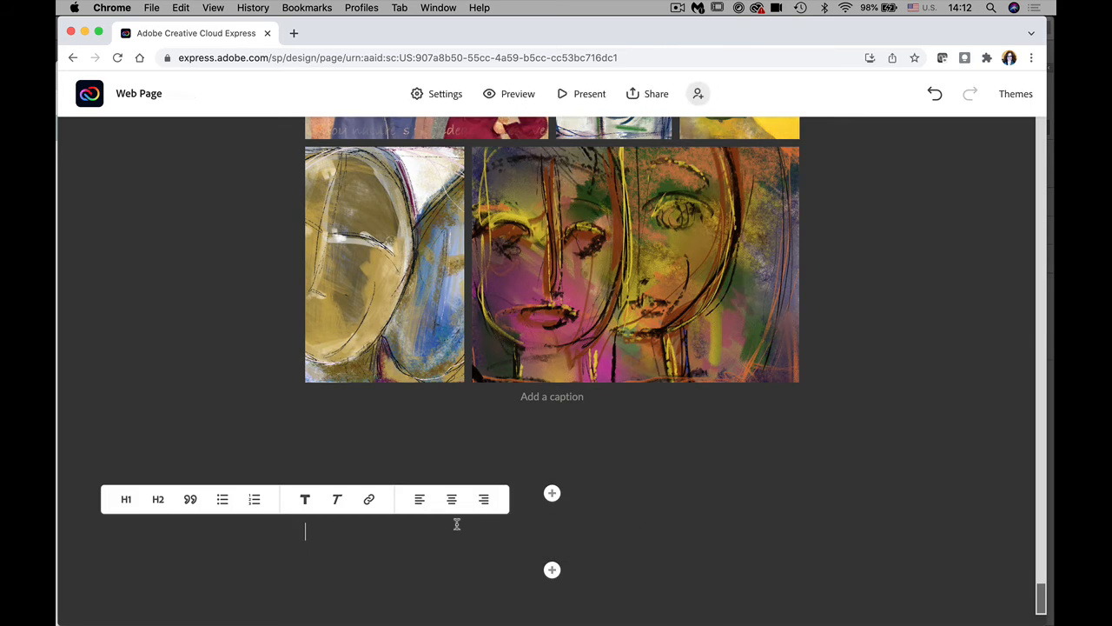
text(Resume)
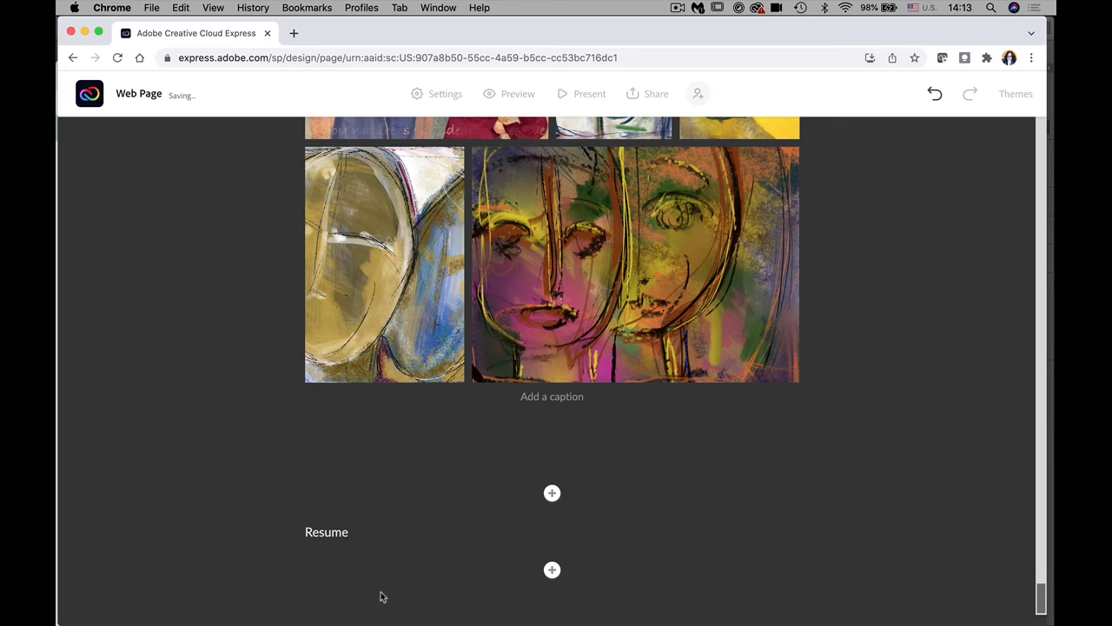
drag(353, 533, 294, 539)
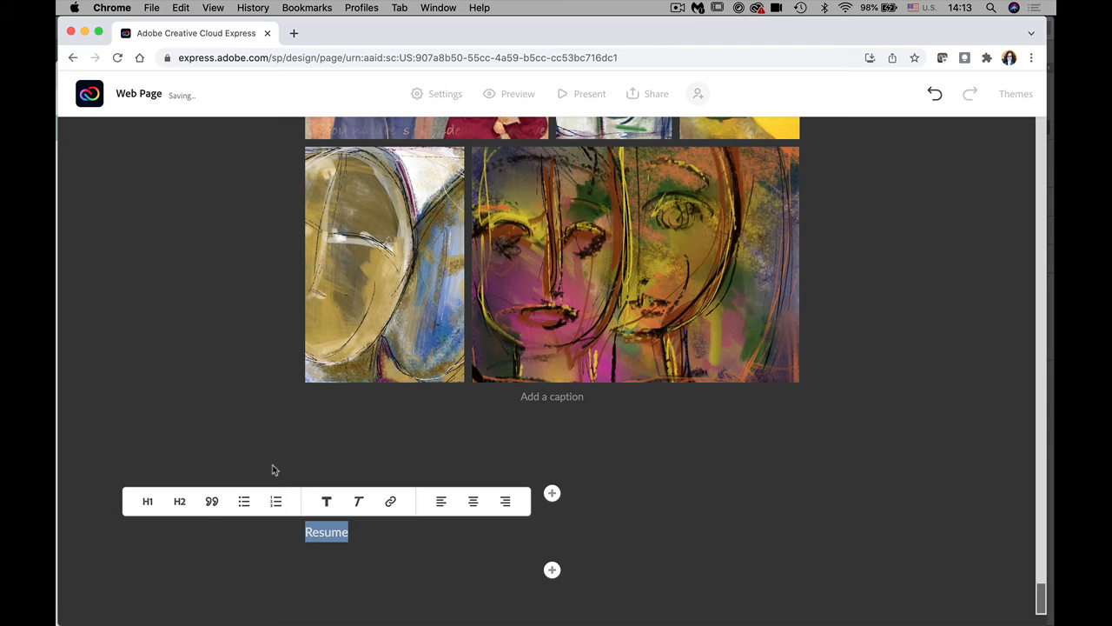
click(179, 503)
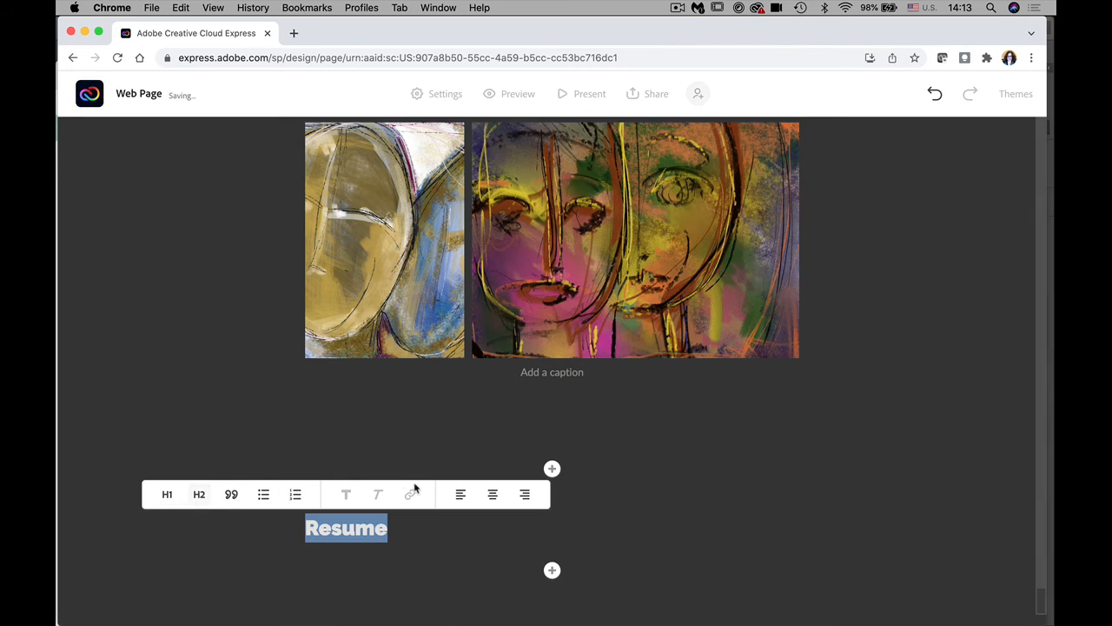
click(493, 493)
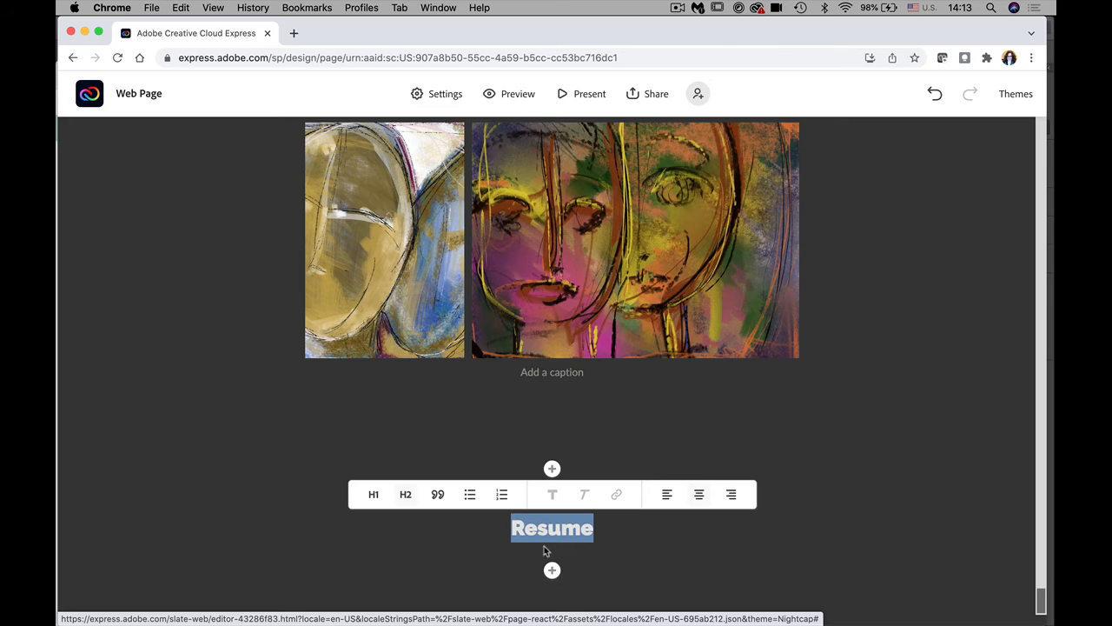
click(552, 570)
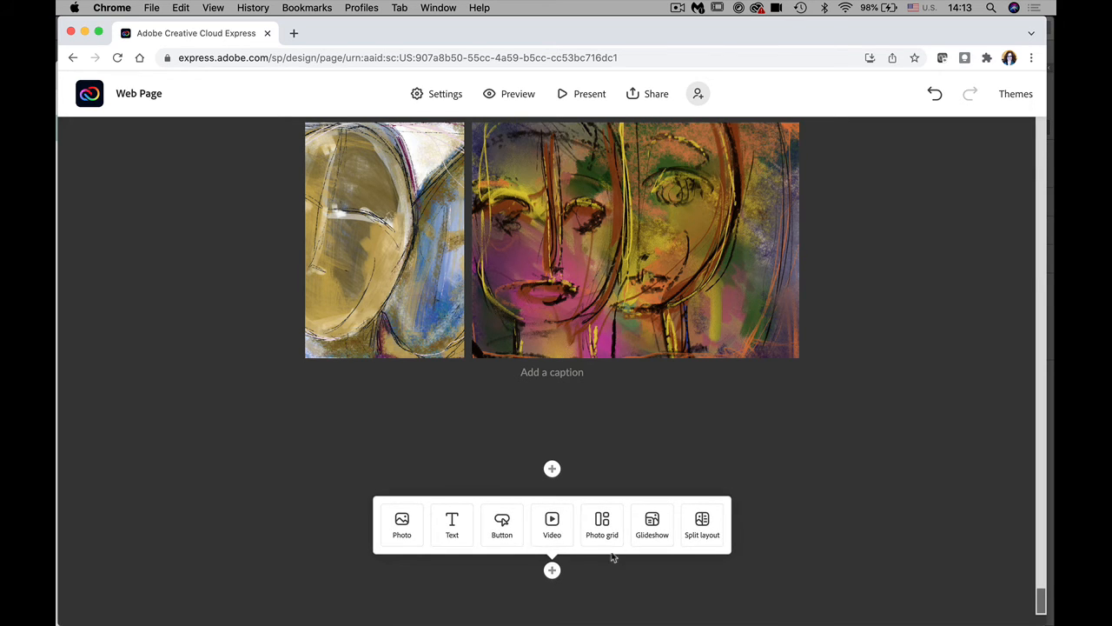
Step: Add a centred Download resume button, clearing the invalid pasted link text
click(502, 532)
click(398, 463)
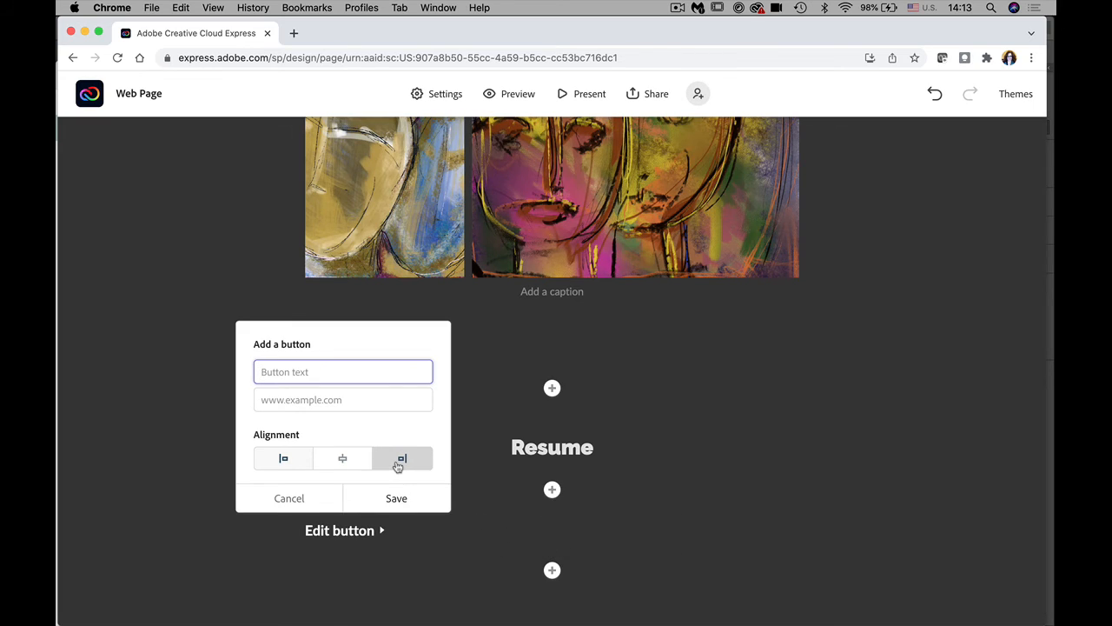
text(Download resume)
click(308, 400)
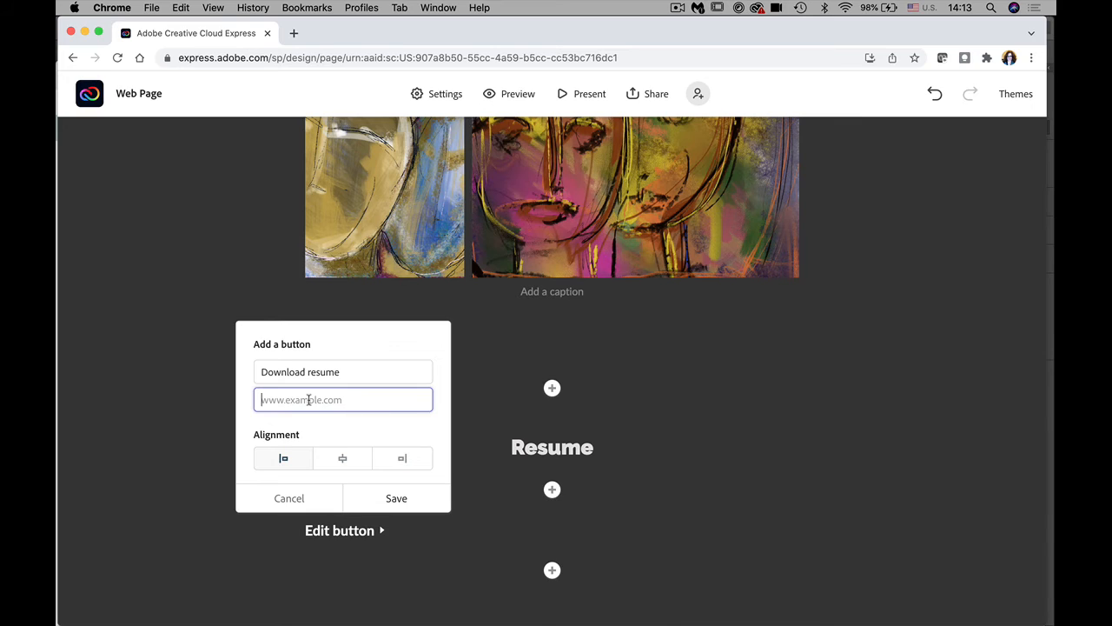
key(super+v)
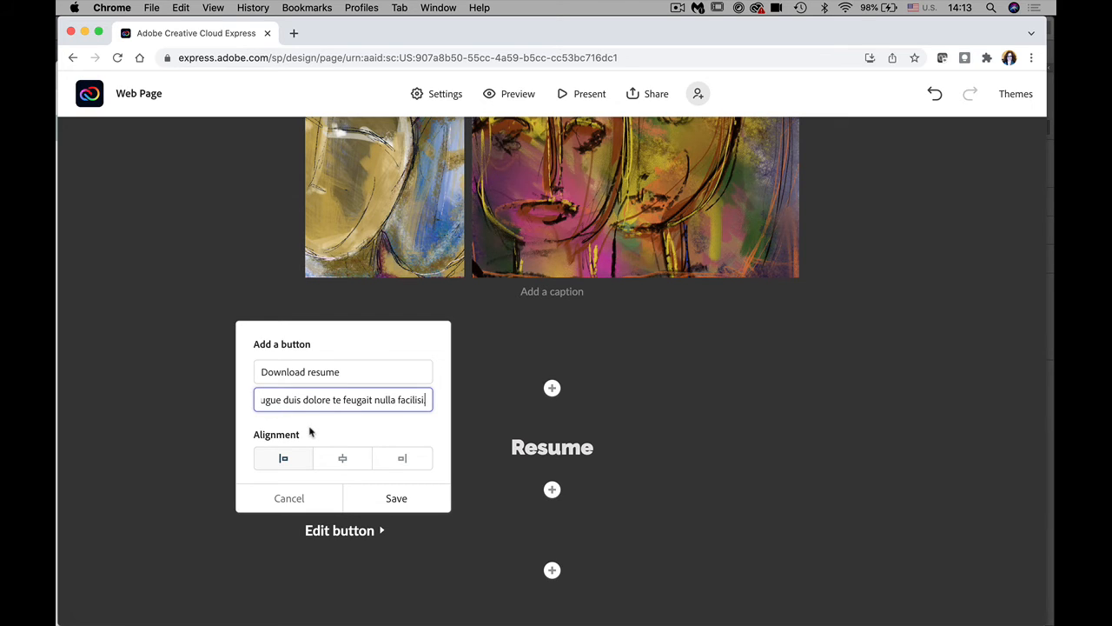
click(342, 455)
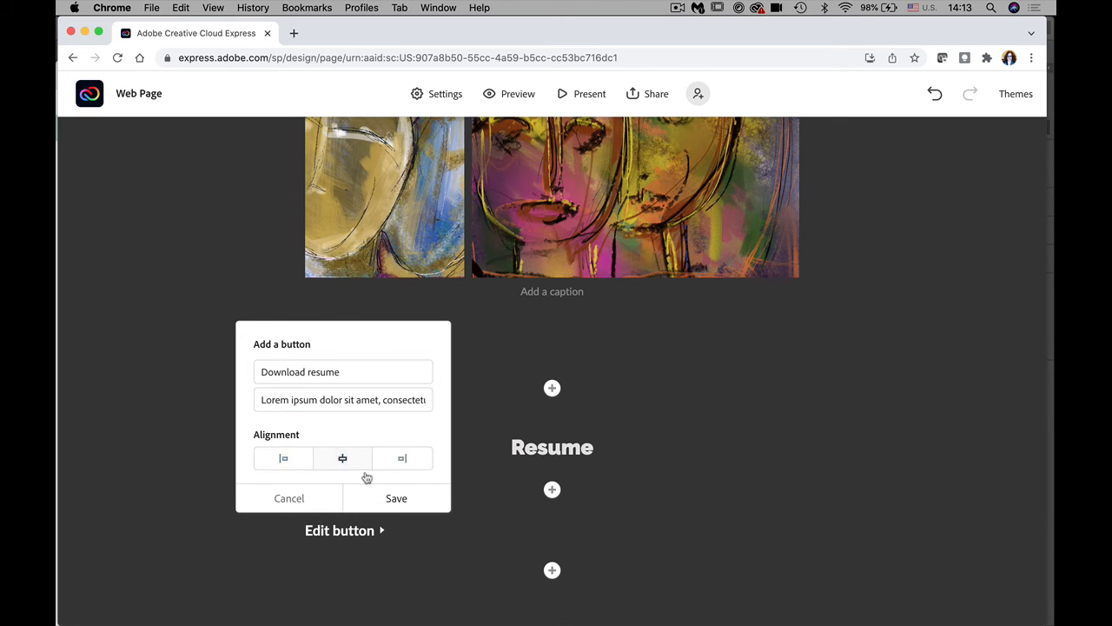
click(395, 499)
key(BackSpace)
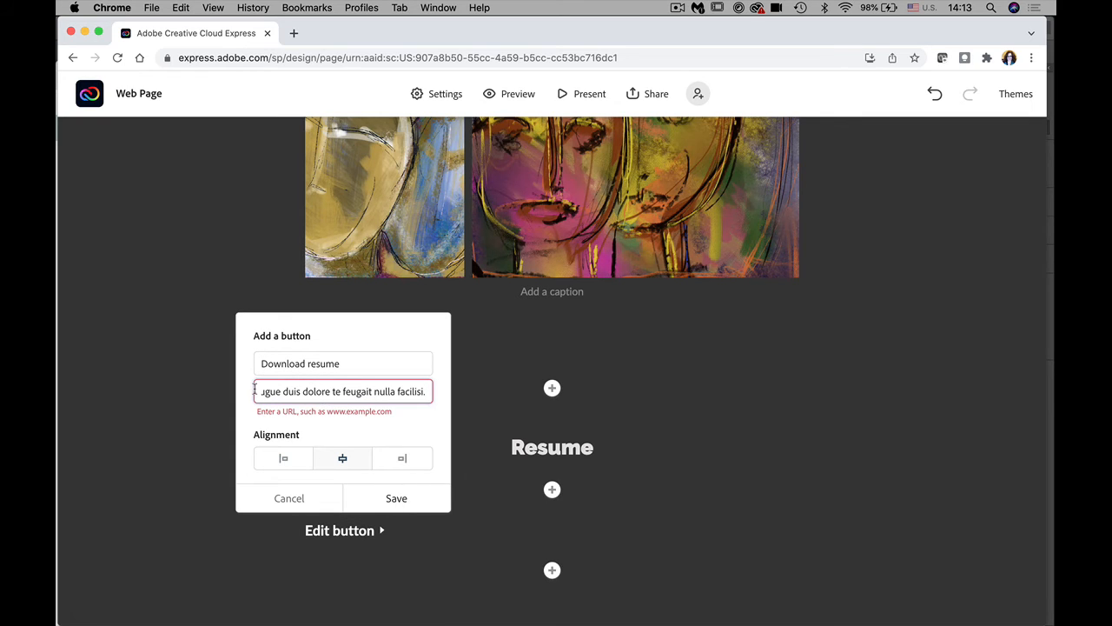
key(super+a)
key(BackSpace)
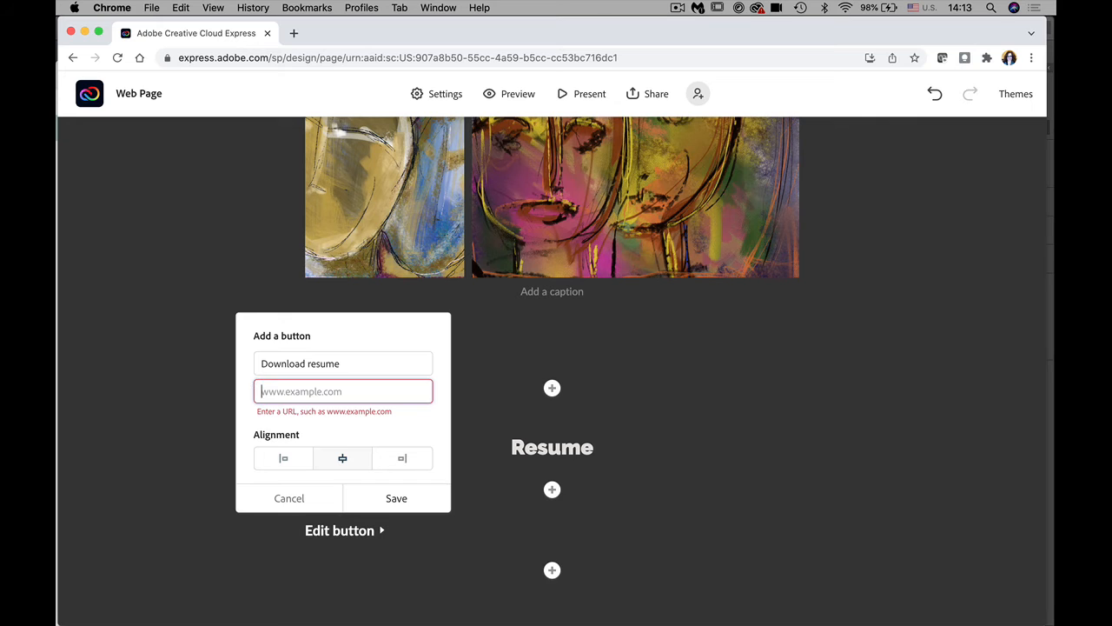
Step: Enter the artist's Behance profile address as the button link and save it centred
mouse_move(550, 619)
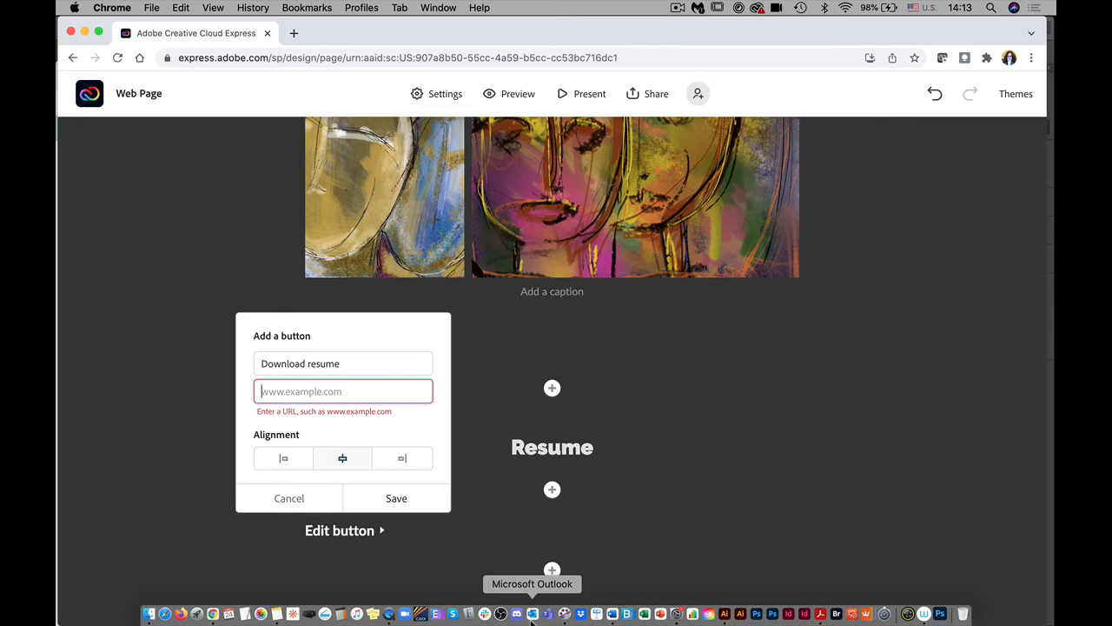
click(278, 615)
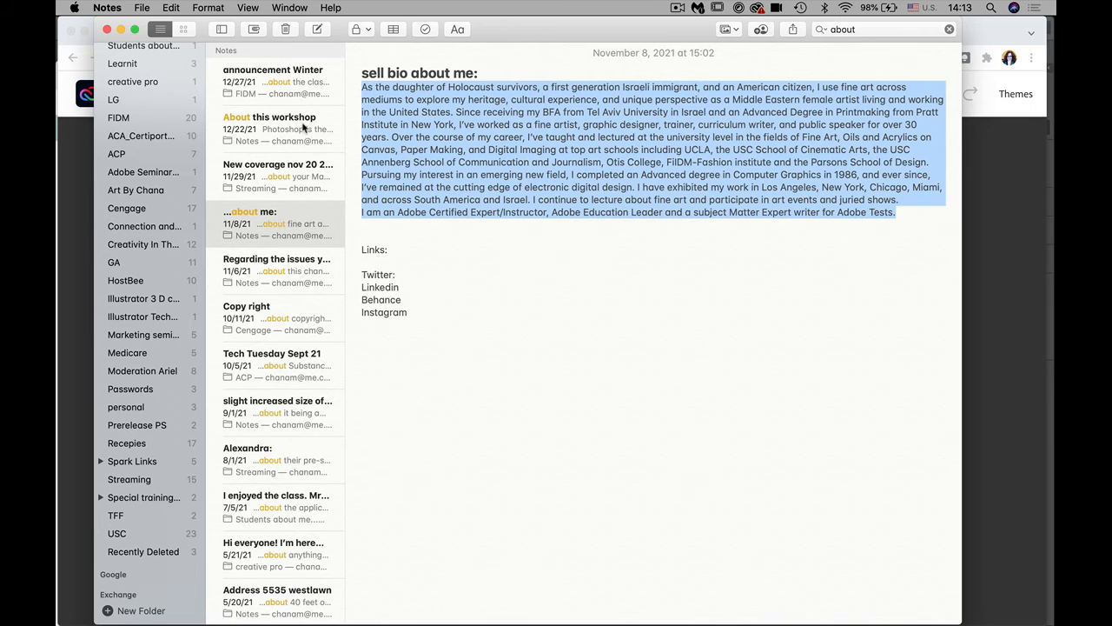
click(1034, 397)
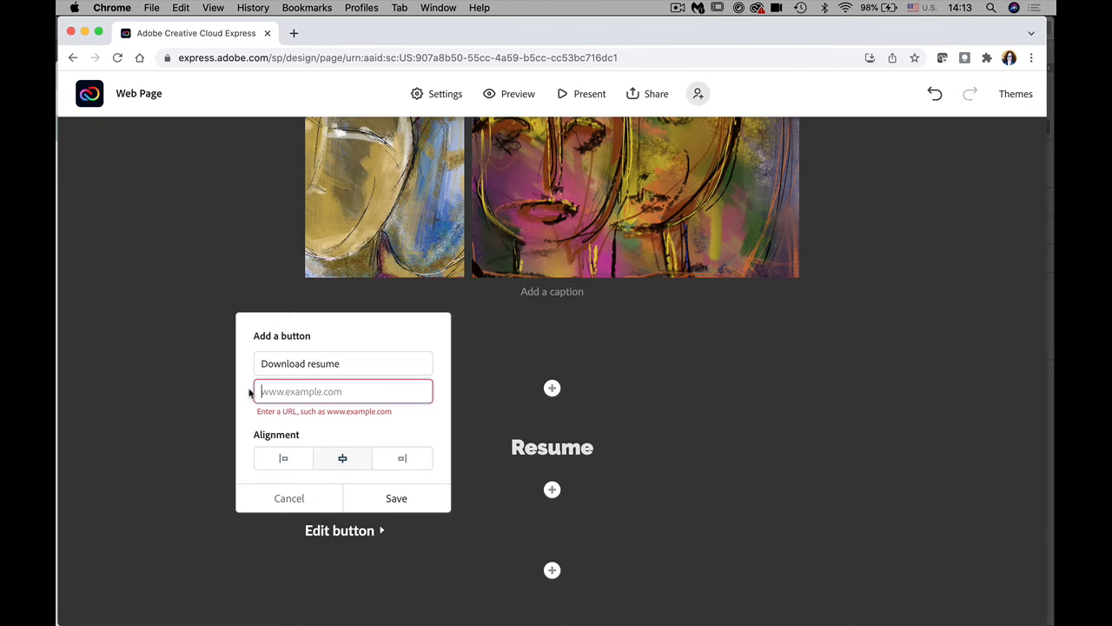
text(www.behance.net/chanart)
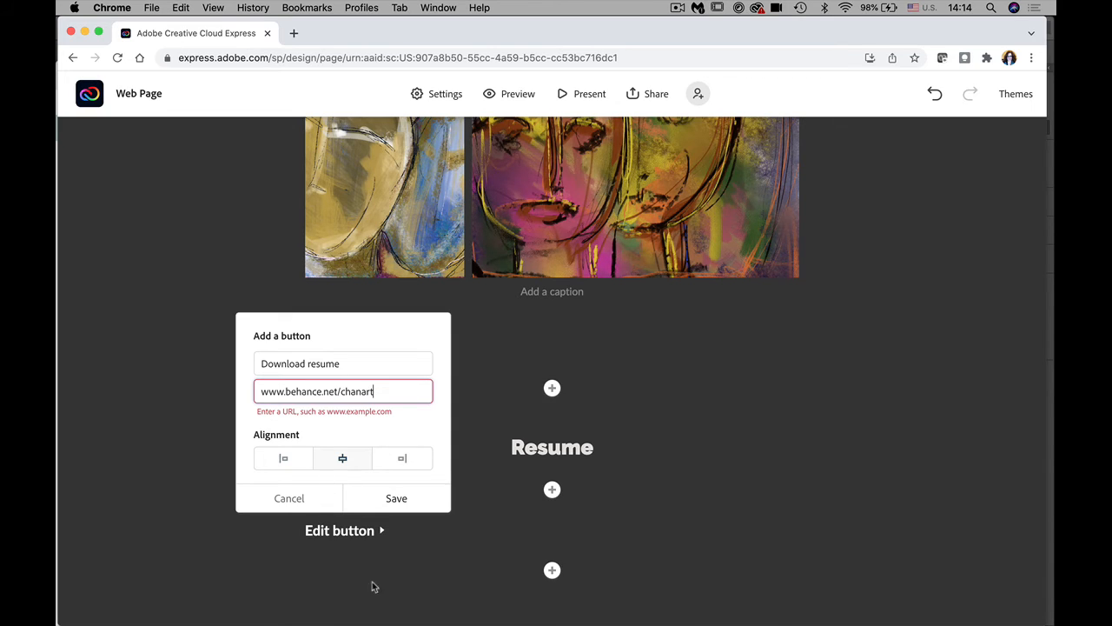
click(342, 459)
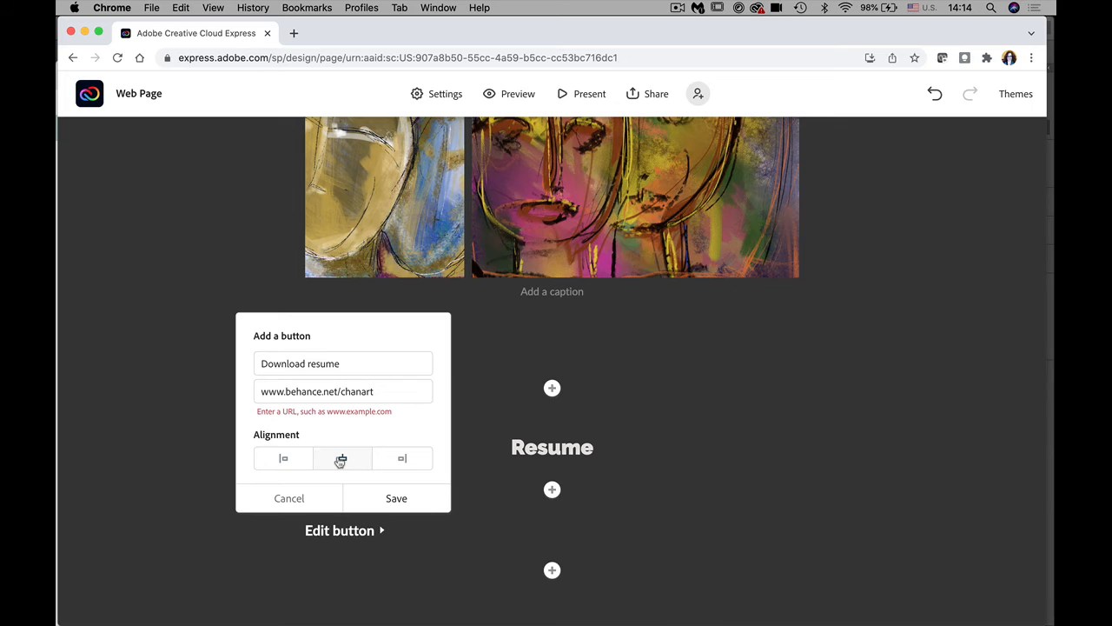
click(396, 498)
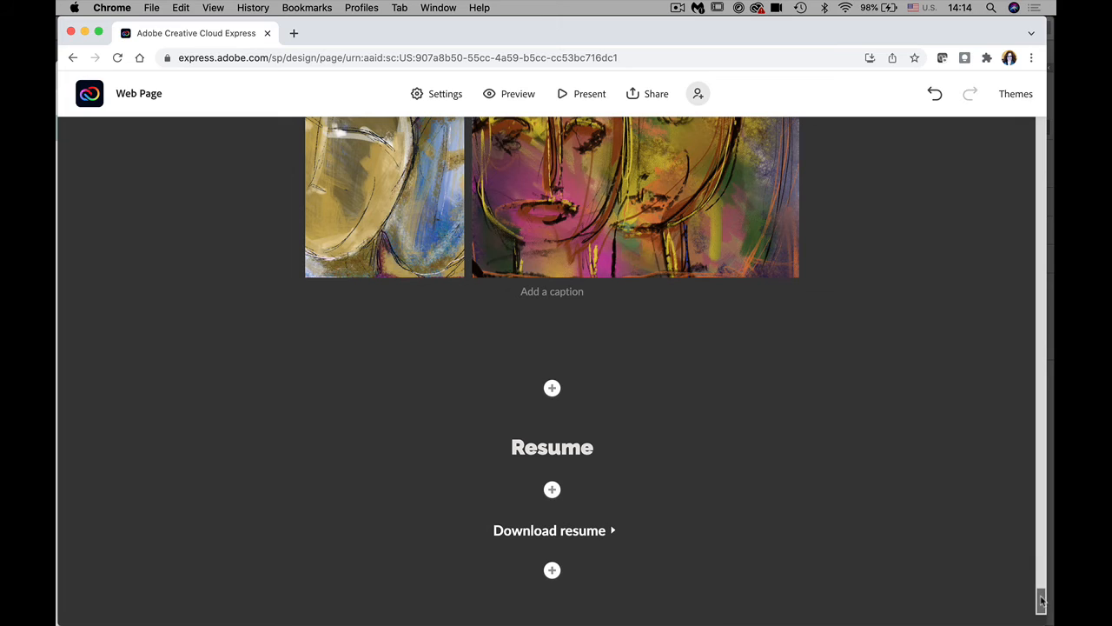
Step: Upload the poppy butterfly screenshot from Fresco images as a photo block below the button
click(552, 570)
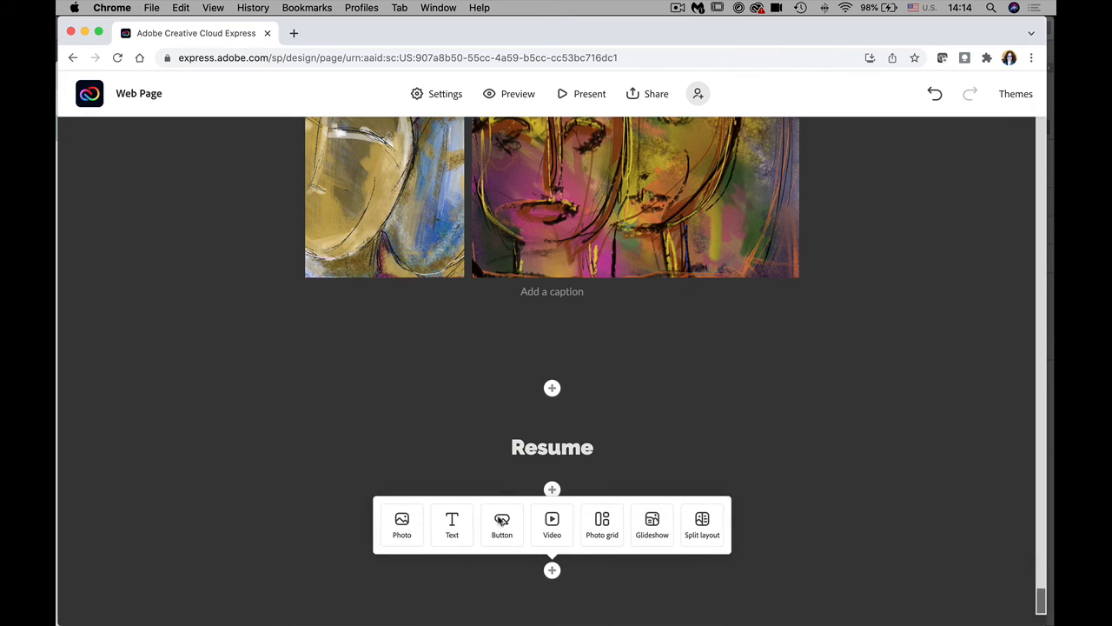
click(403, 527)
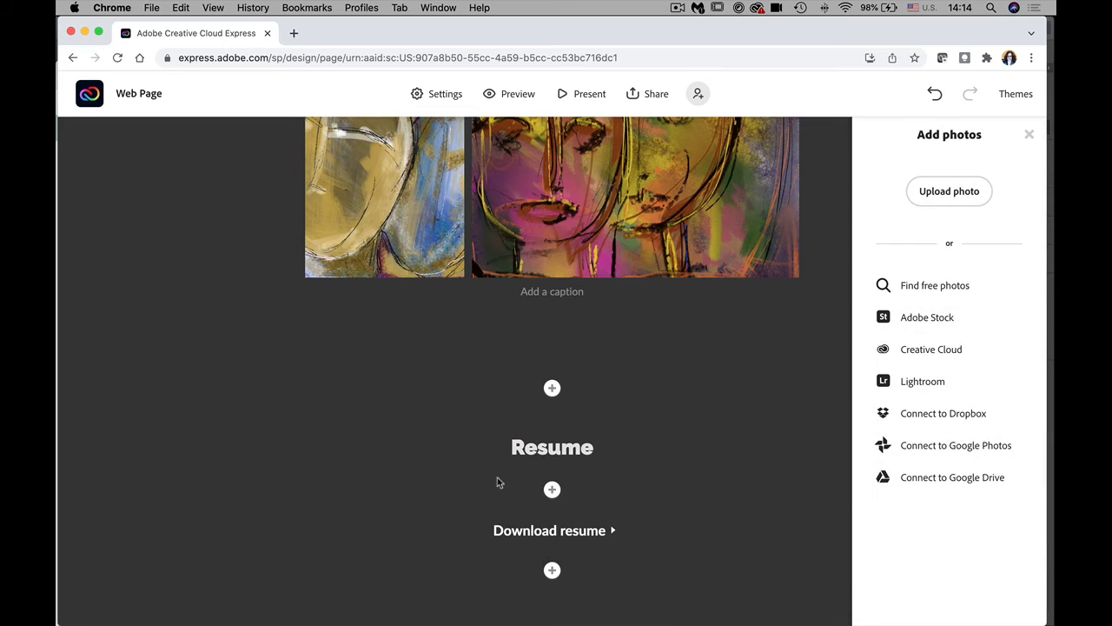
click(939, 197)
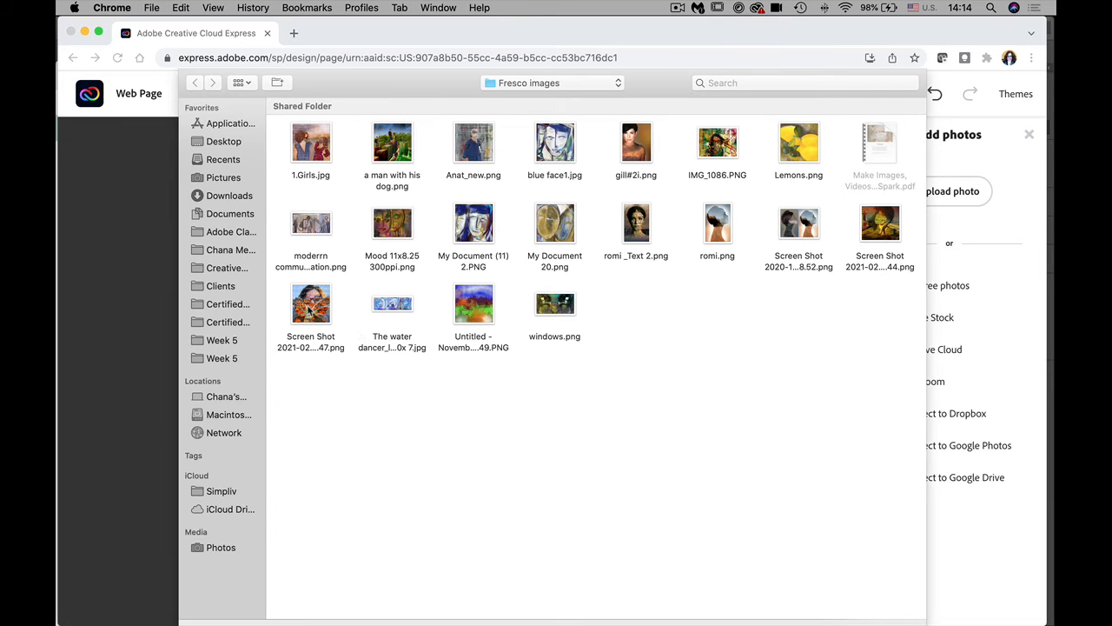
click(310, 309)
key(Return)
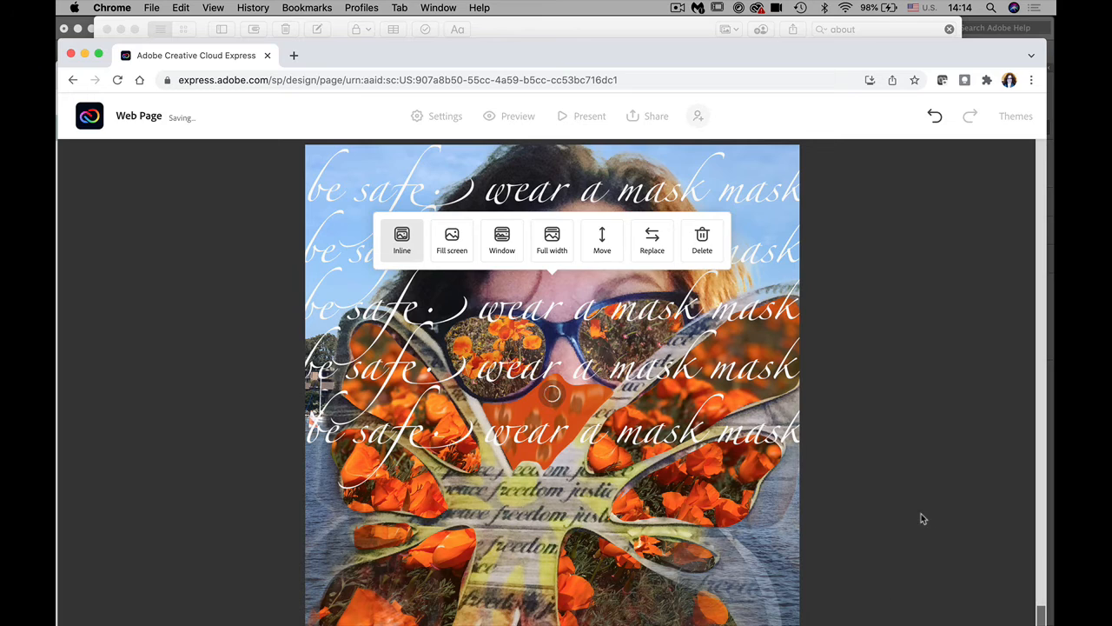
Step: Add a bold, centred 'Contact' text block below the poppy artwork
click(921, 512)
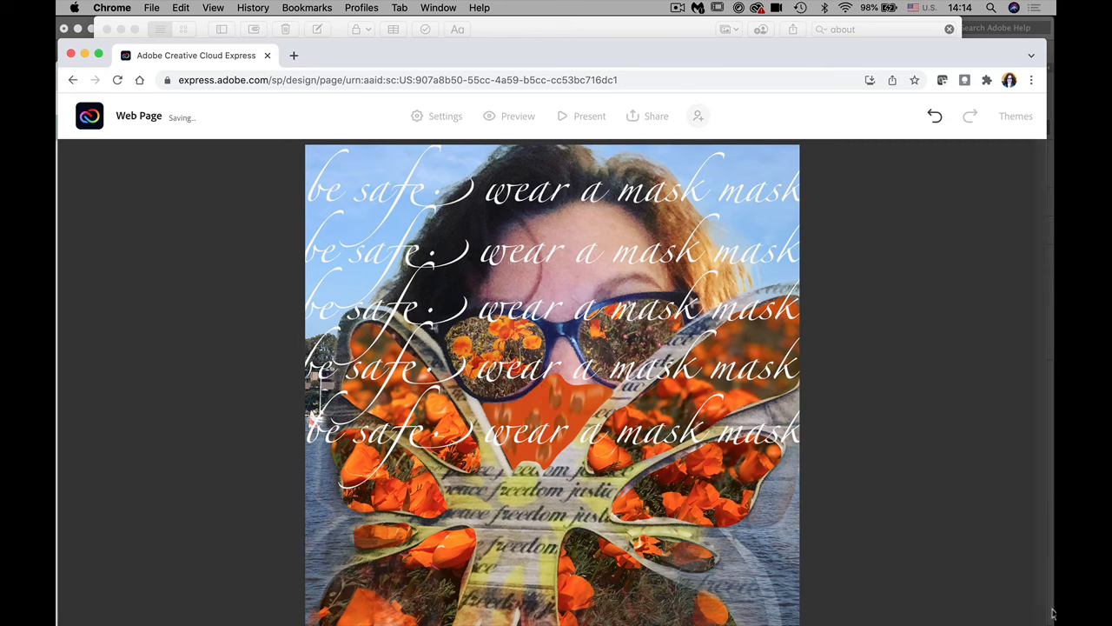
drag(1041, 613, 1040, 619)
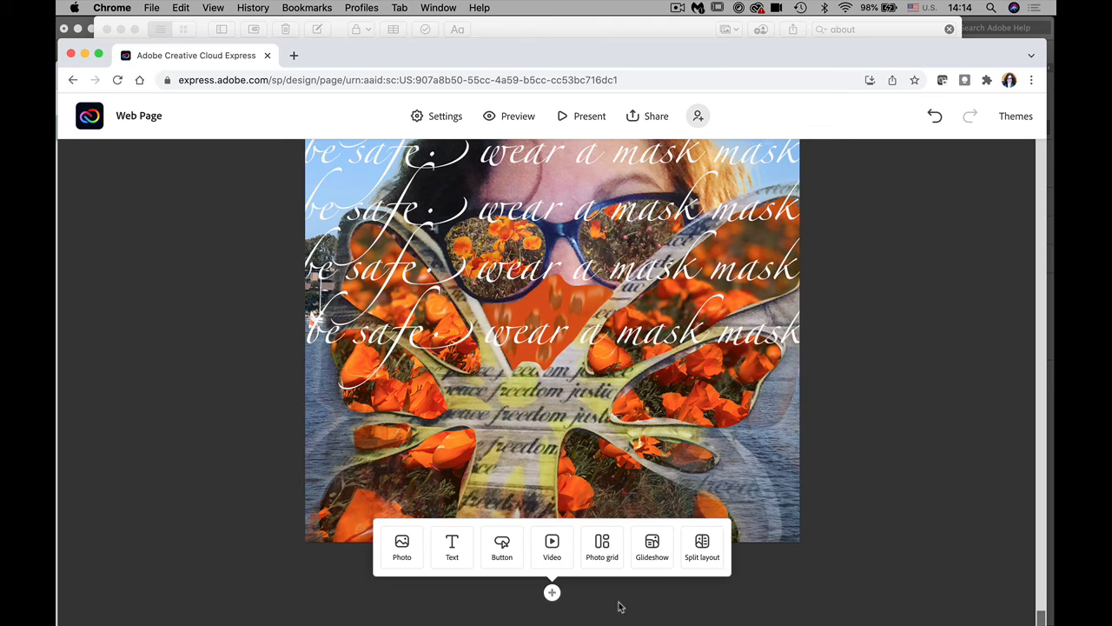
click(453, 548)
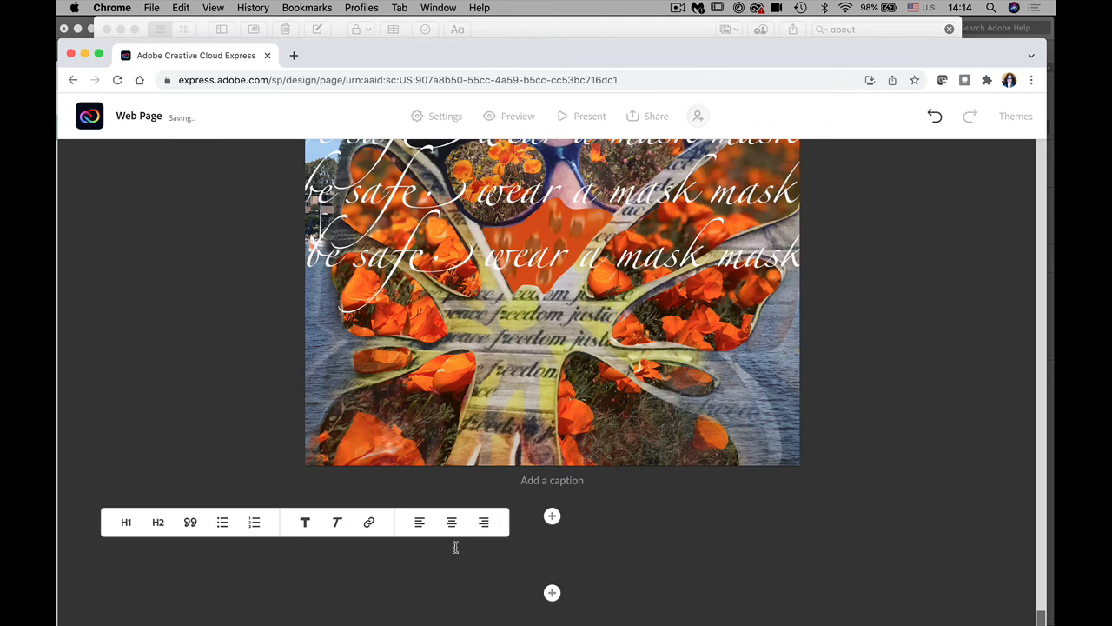
text(Cona)
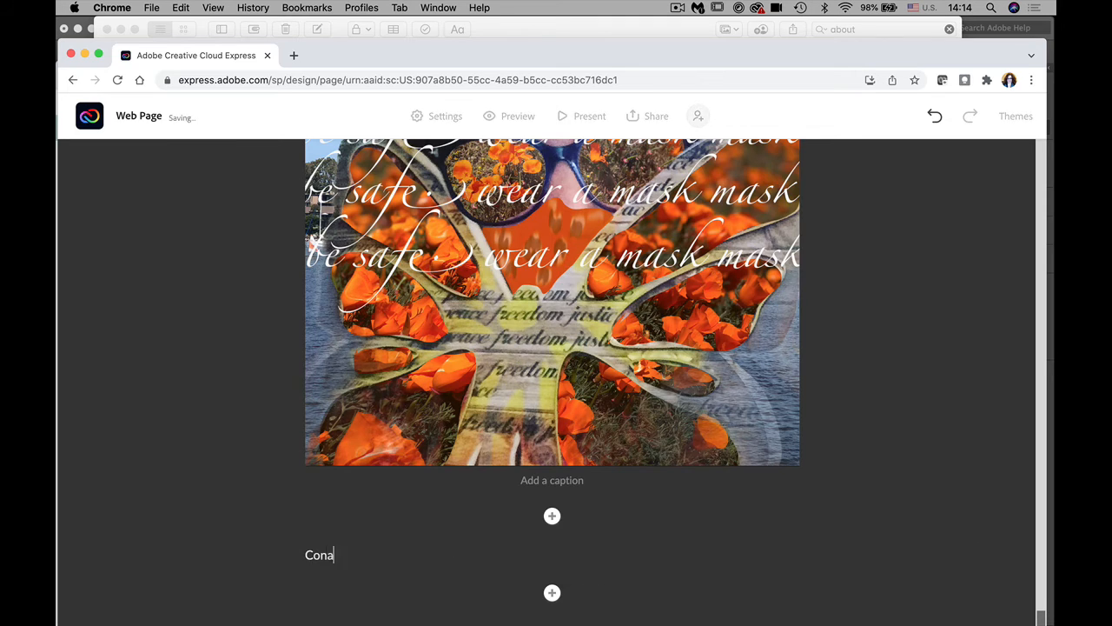
text(ct)
key(BackSpace)
key(BackSpace)
key(BackSpace)
text(ntact)
drag(353, 556, 276, 563)
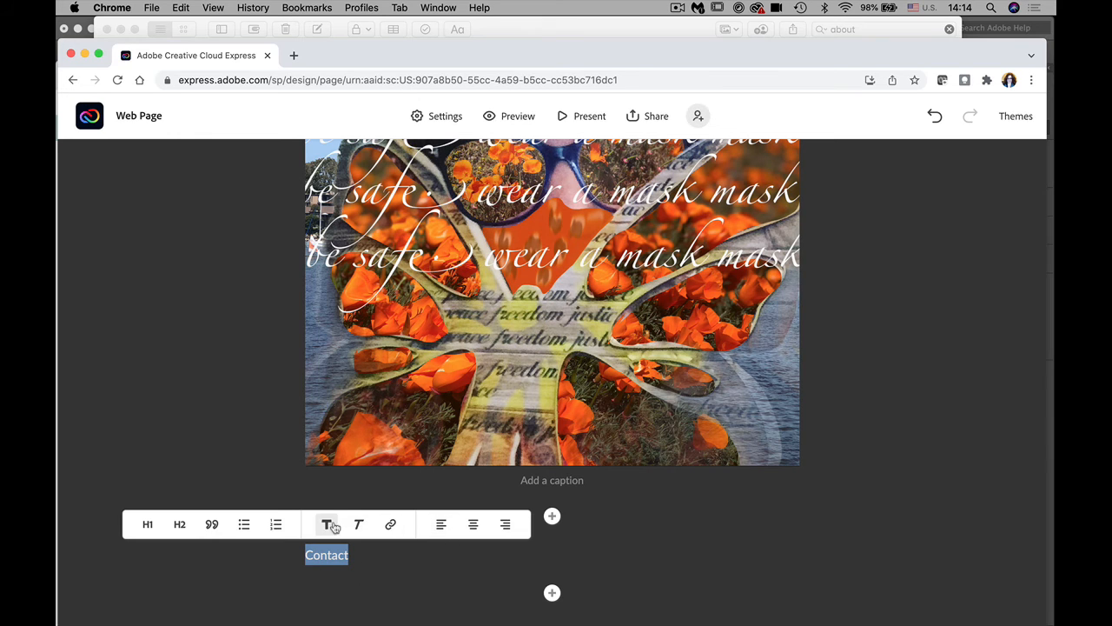
click(325, 525)
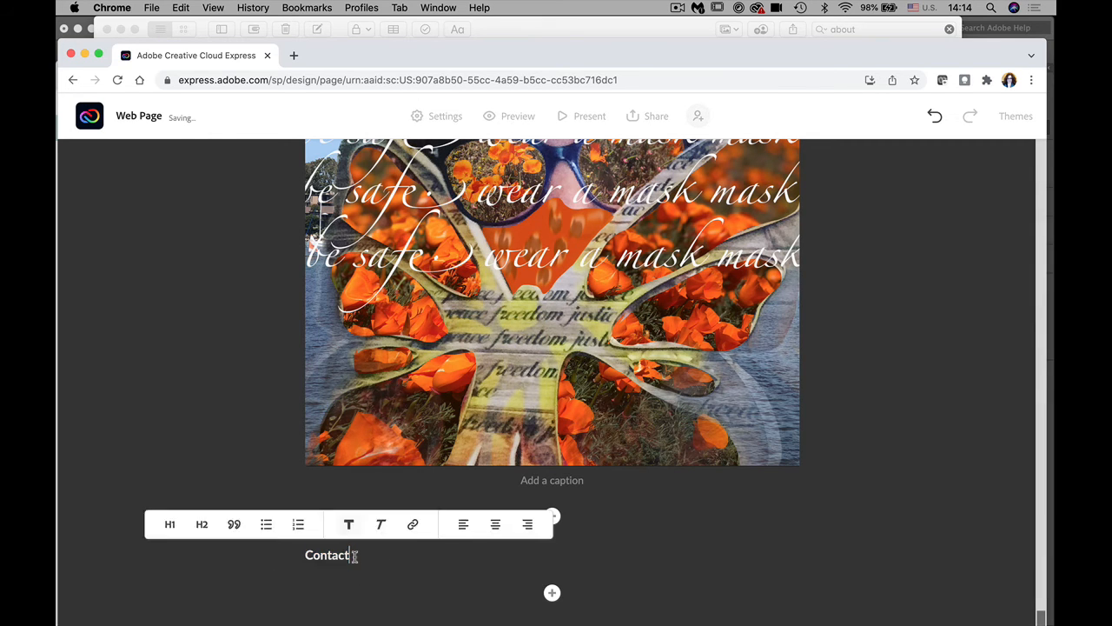
click(475, 527)
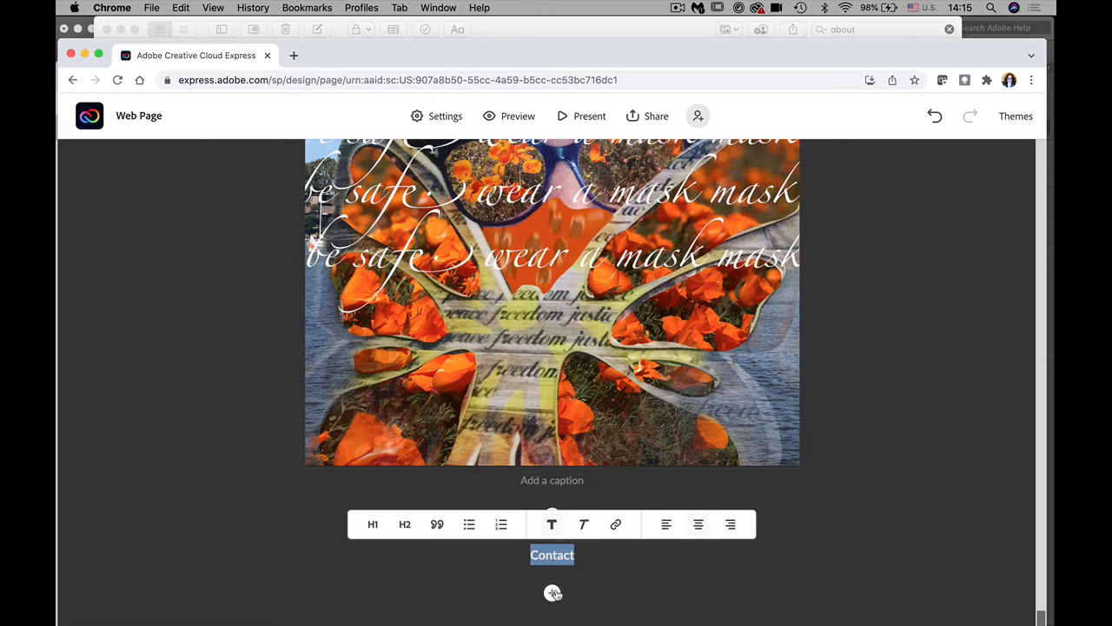
click(552, 593)
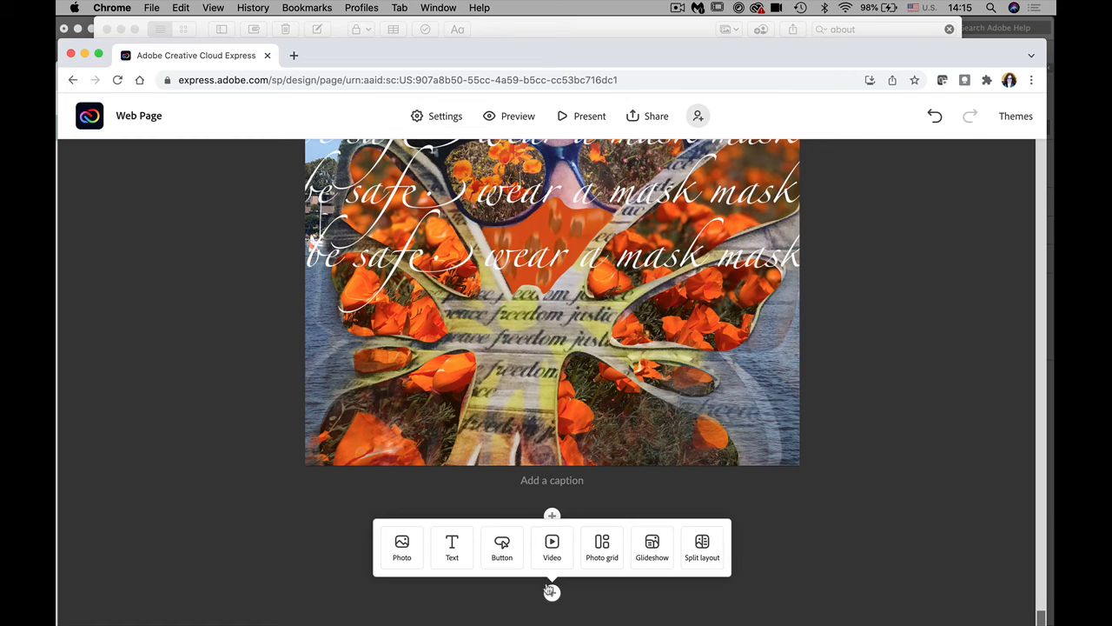
Step: Add a text line with the email label linked to the artist's e-mail address
click(451, 549)
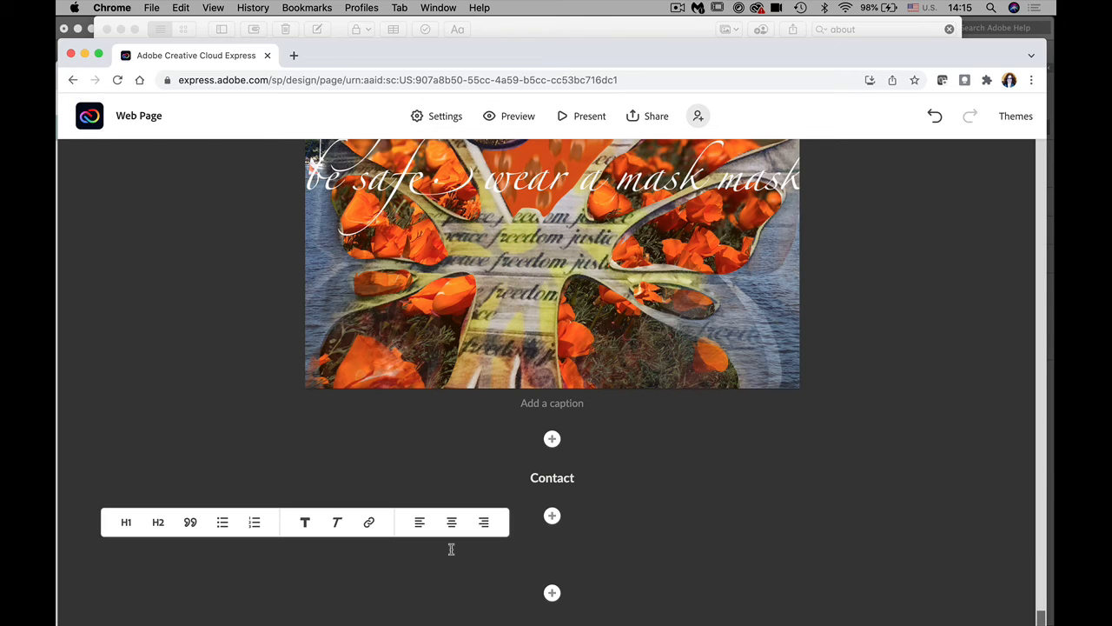
text(Chana)
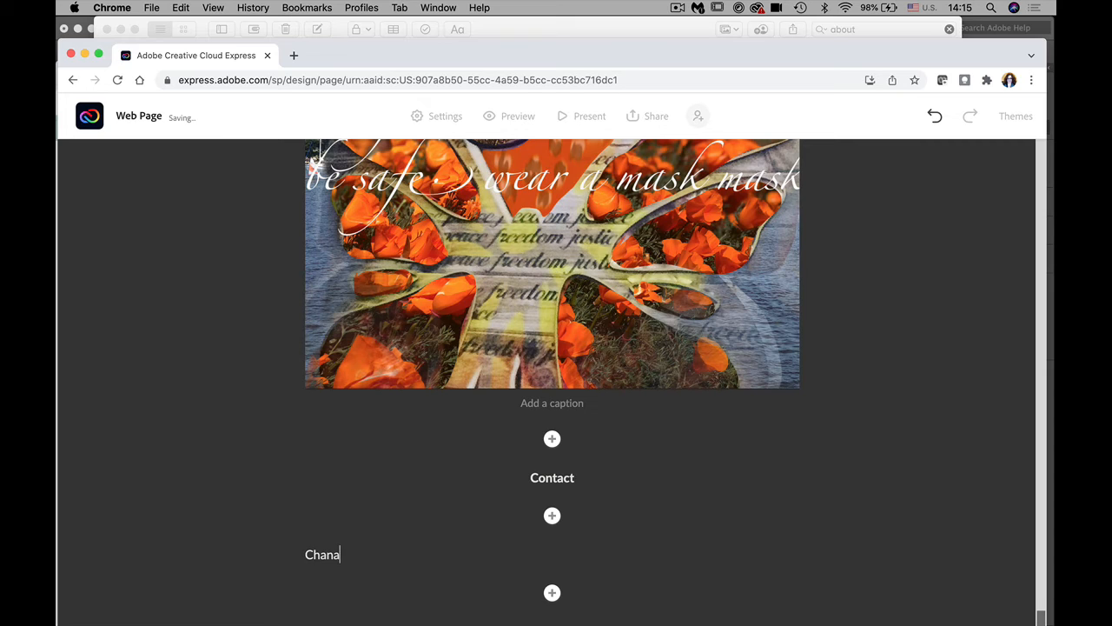
text('s Email)
drag(388, 556, 290, 562)
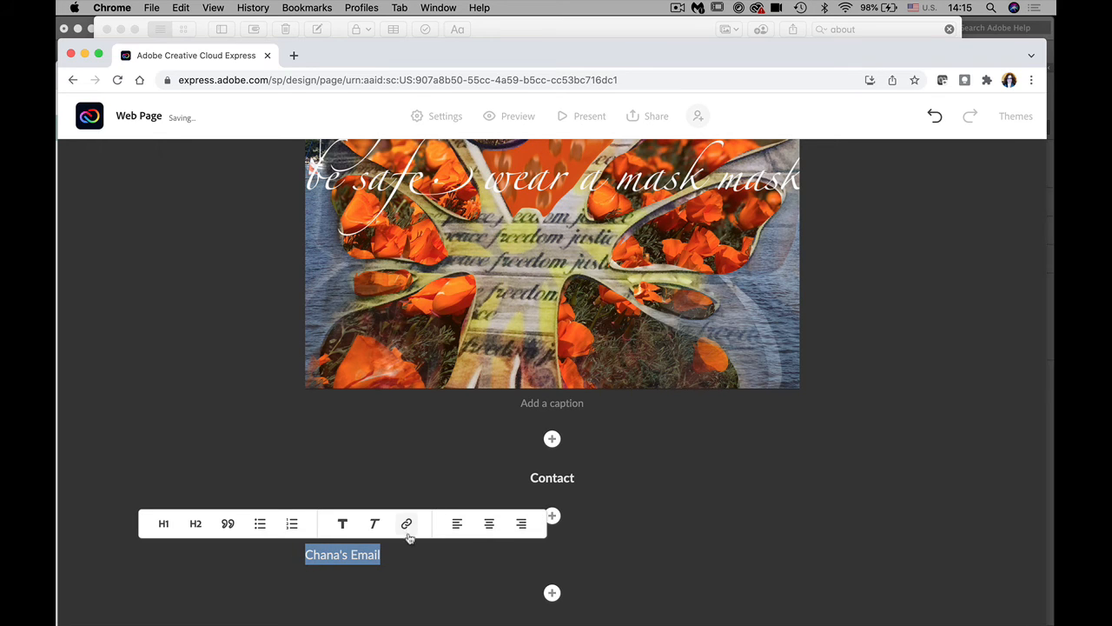
click(406, 523)
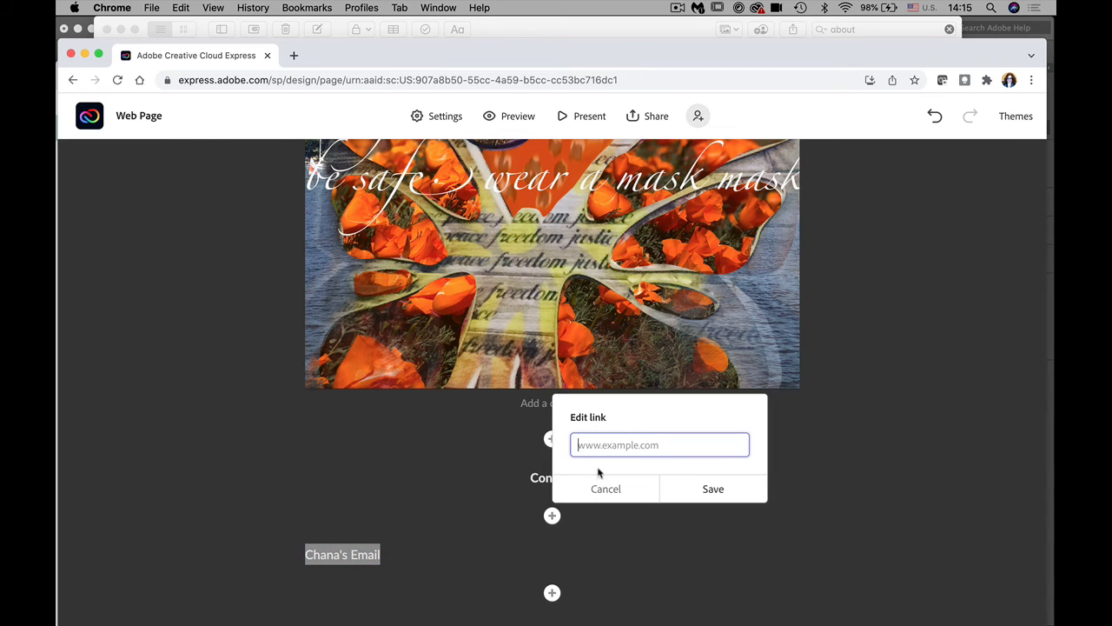
click(712, 488)
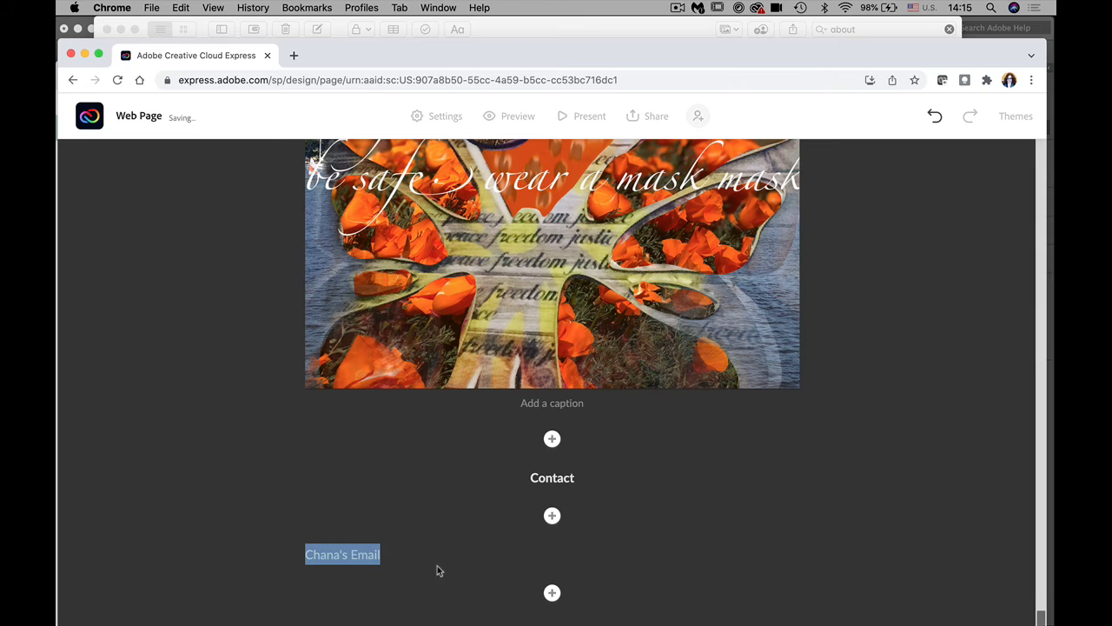
Step: Append ' | Inastagram' to the line and start linking it, switching to Notes for the address
click(389, 547)
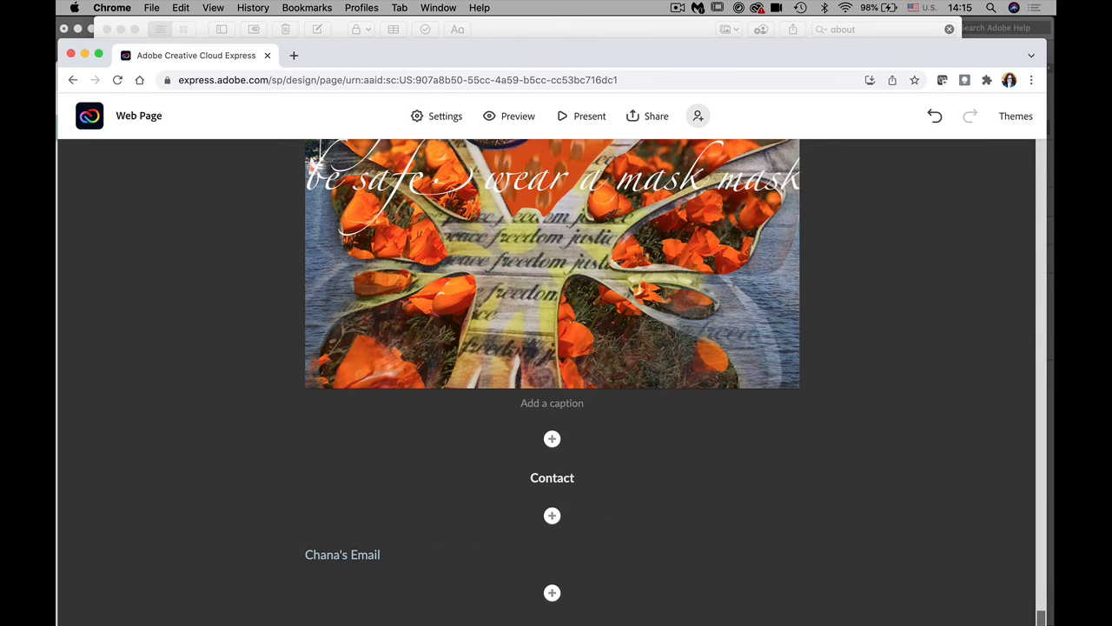
text(Email |)
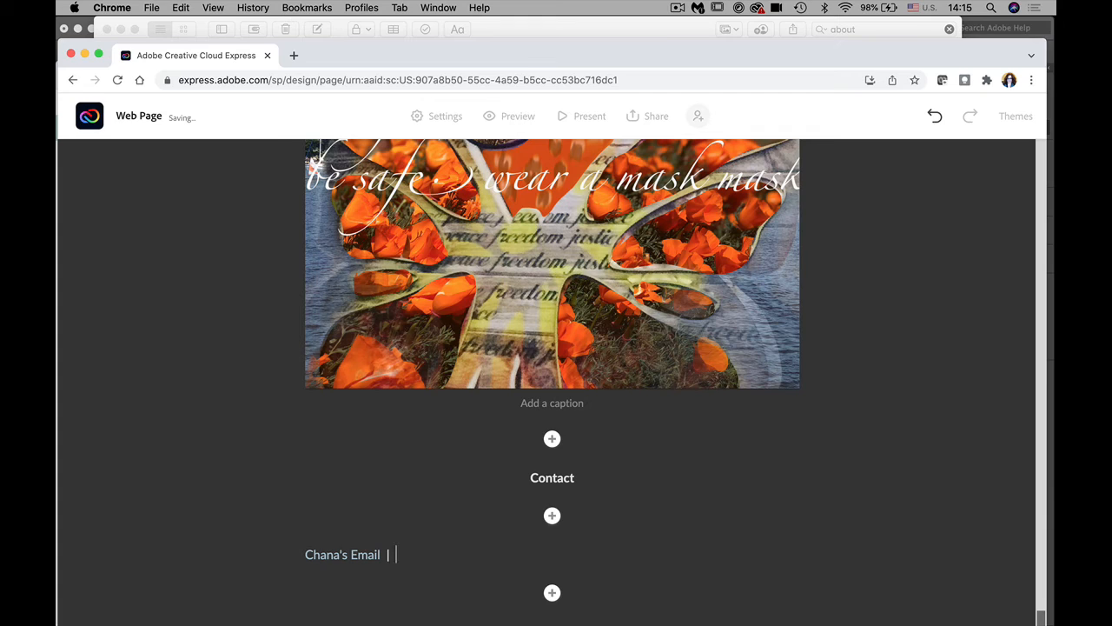
text( Inastagram)
drag(459, 556, 392, 557)
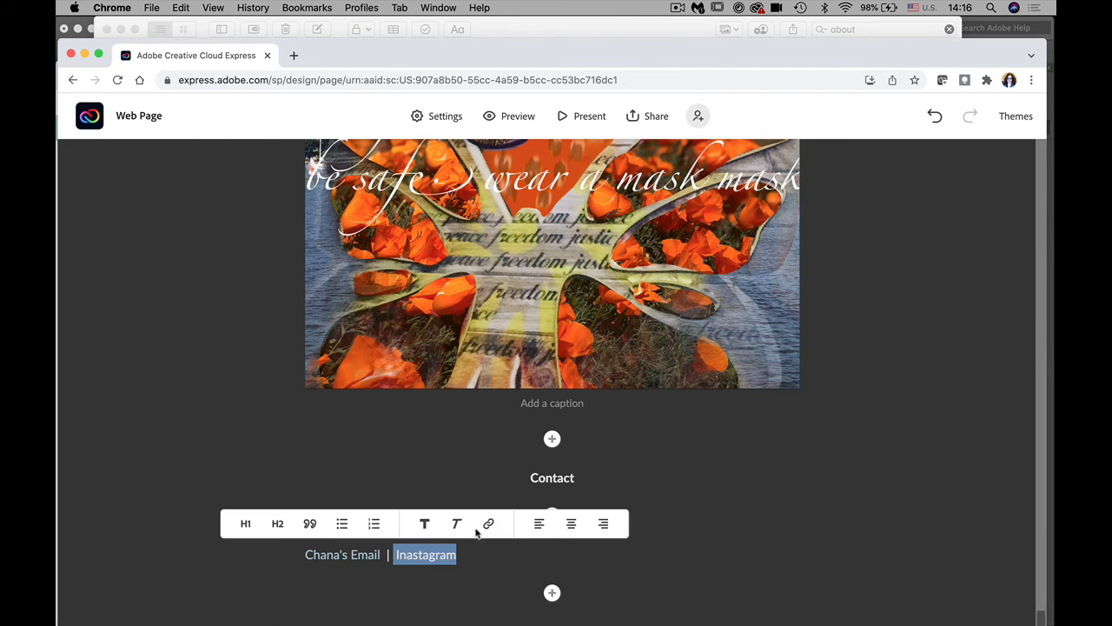
click(488, 526)
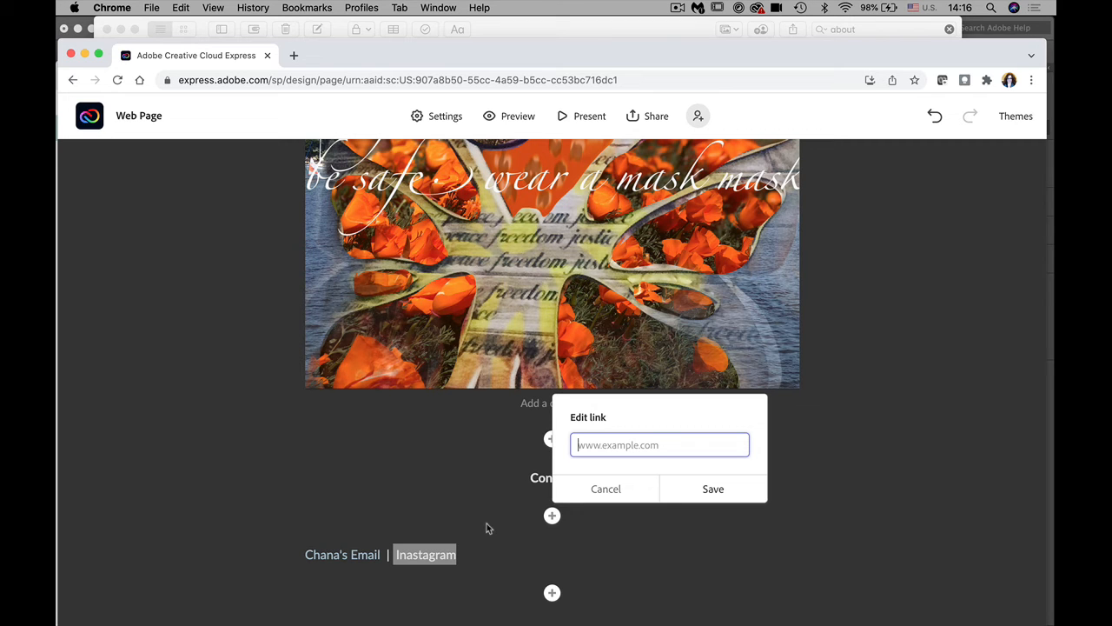
mouse_move(495, 619)
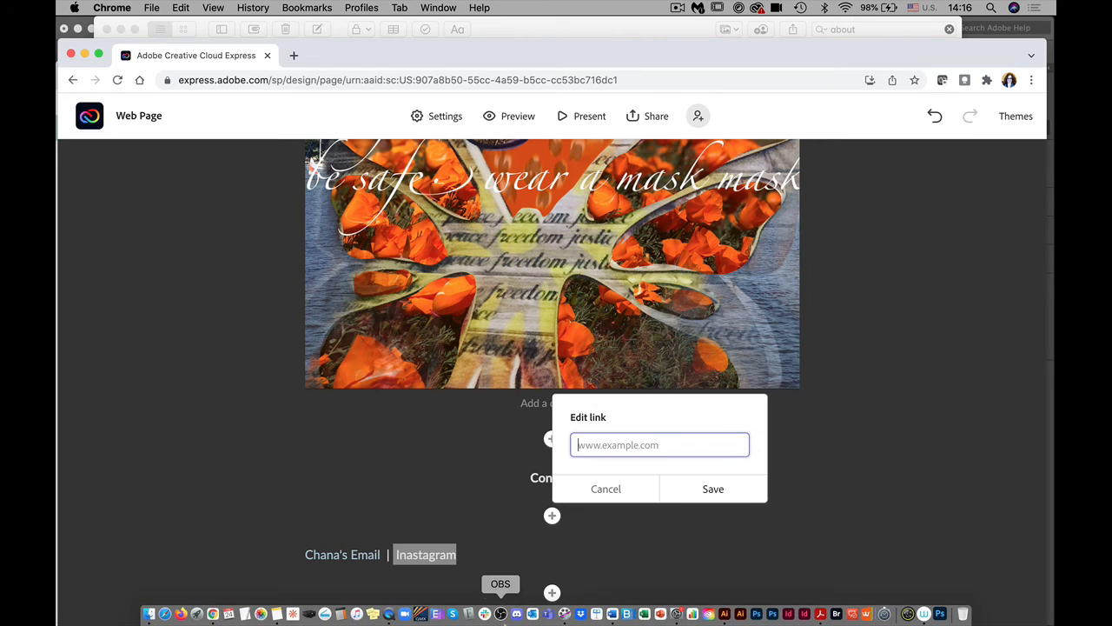
click(274, 617)
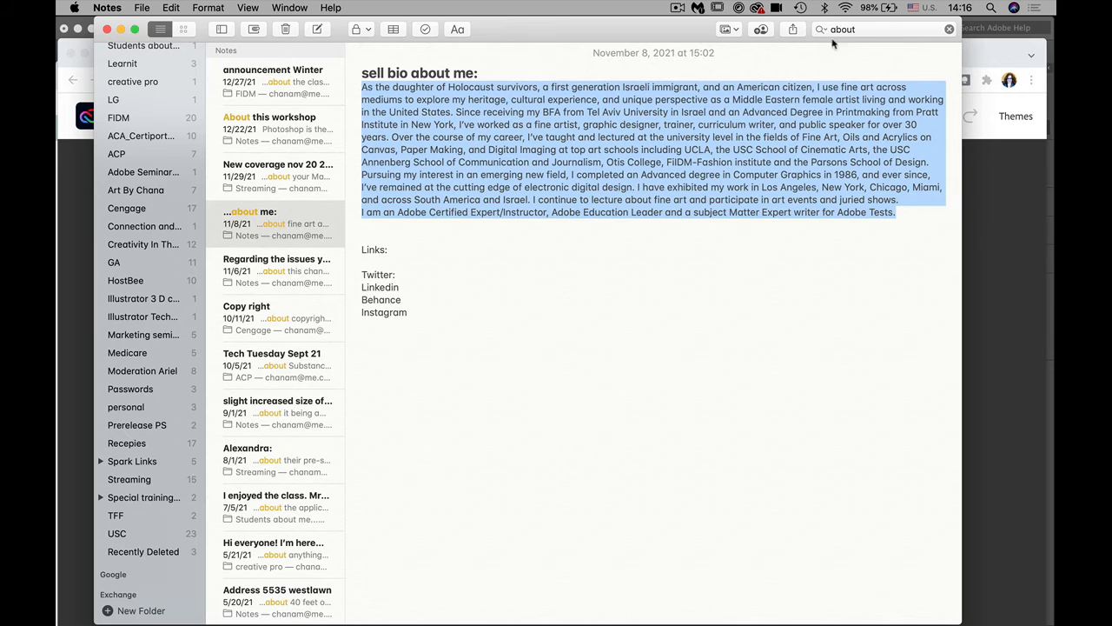
Step: Search Notes for social media and check the first two matching notes
click(837, 30)
drag(859, 31, 813, 26)
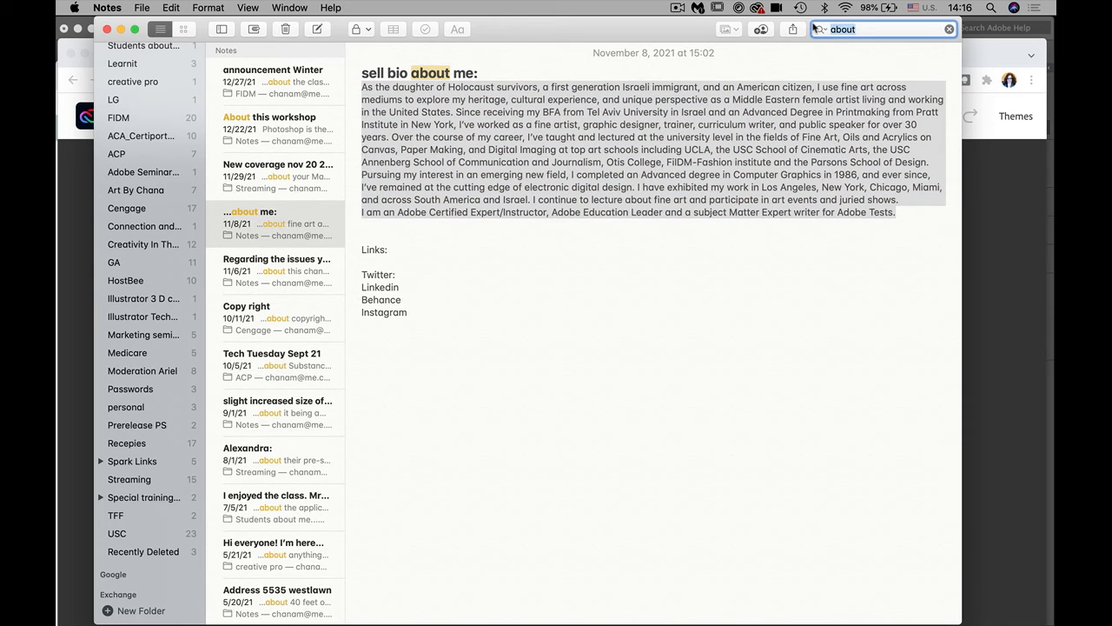
text(social media)
key(Return)
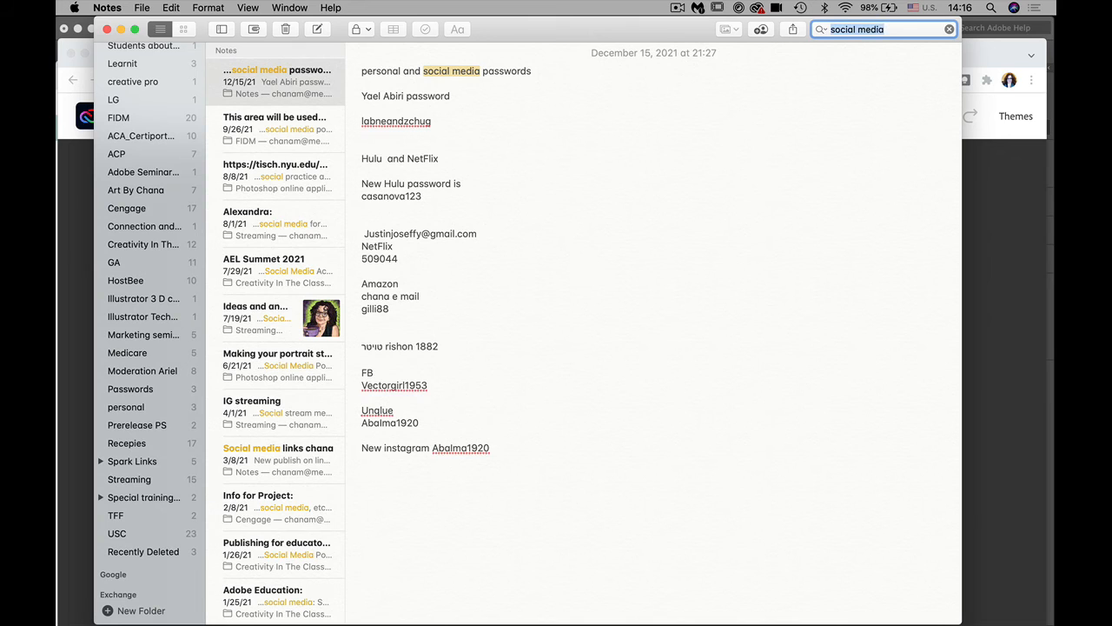
click(273, 90)
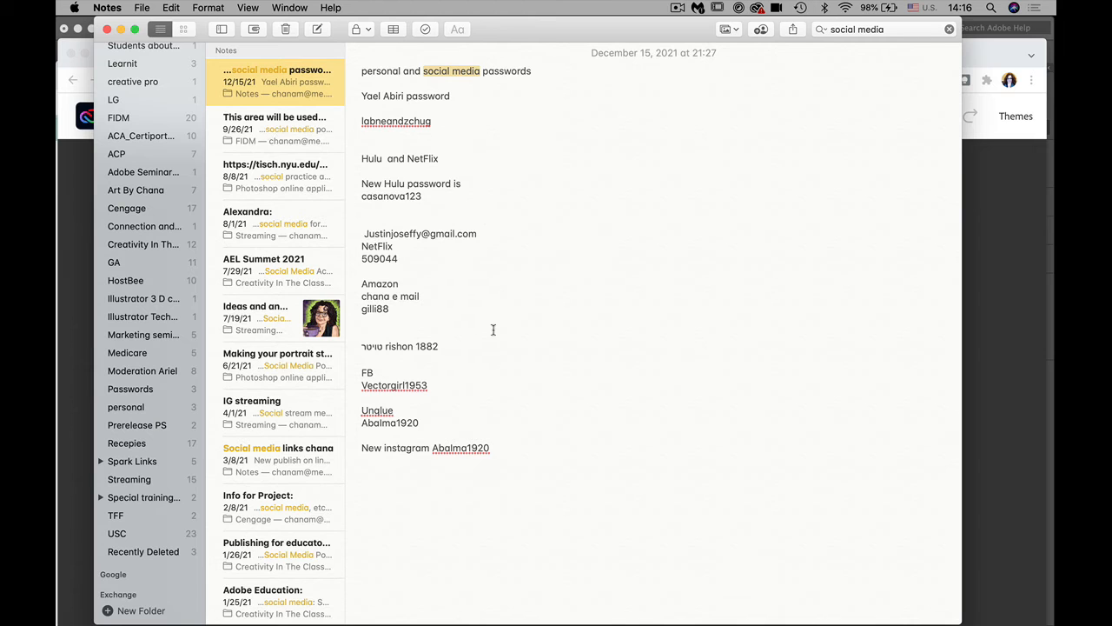
click(261, 135)
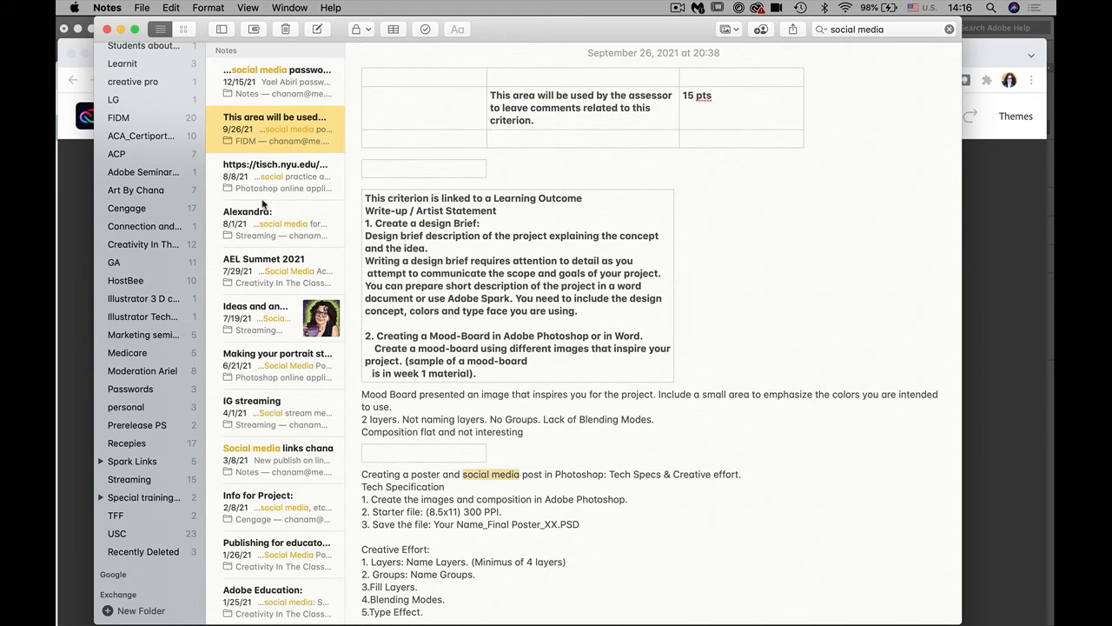
Step: Search Notes for 'instagram', open the artwork note and copy its Linktree link
click(912, 29)
text(in)
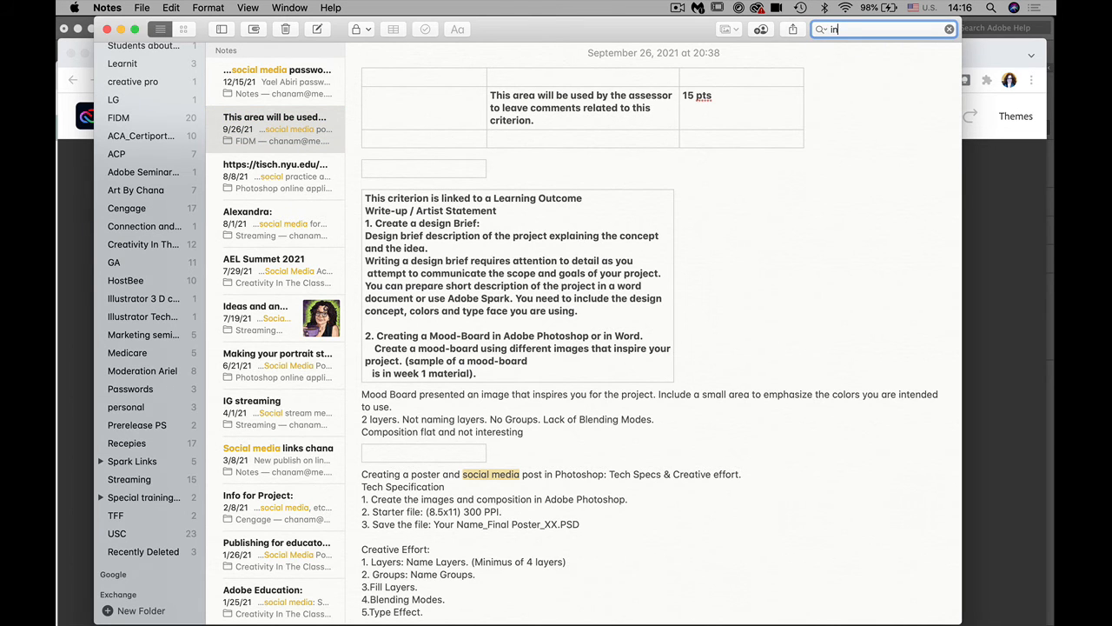
text(stagram)
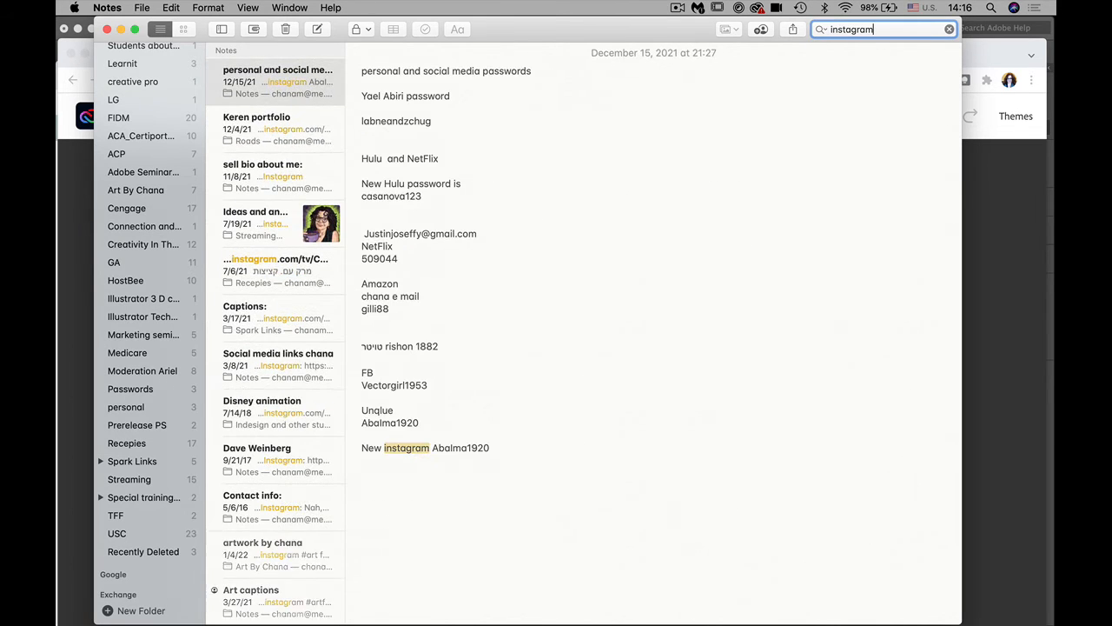
key(Return)
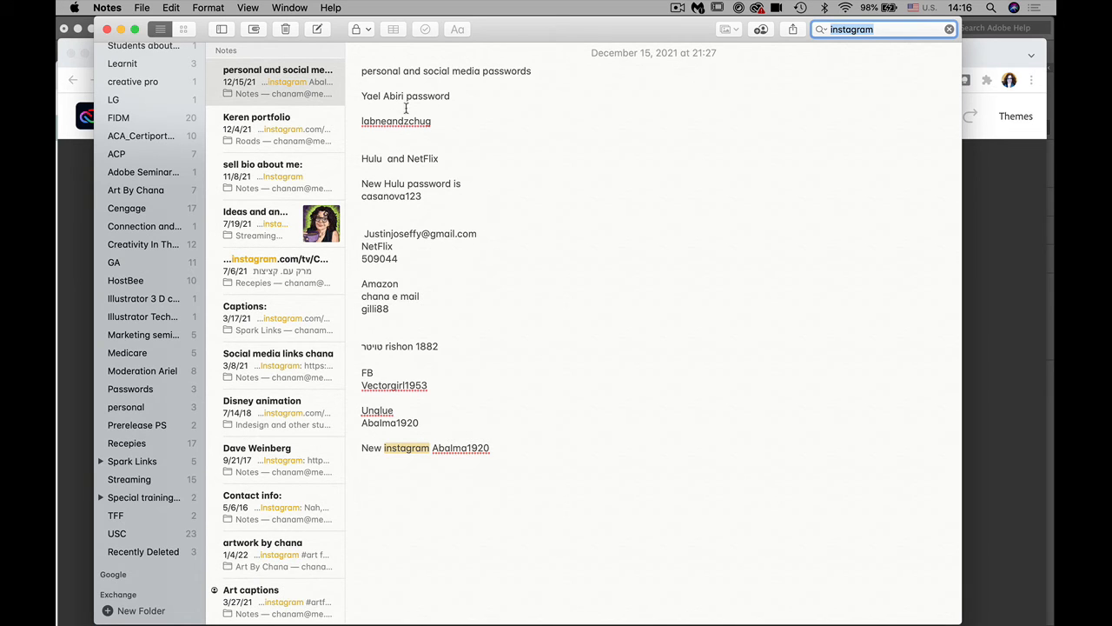
click(268, 124)
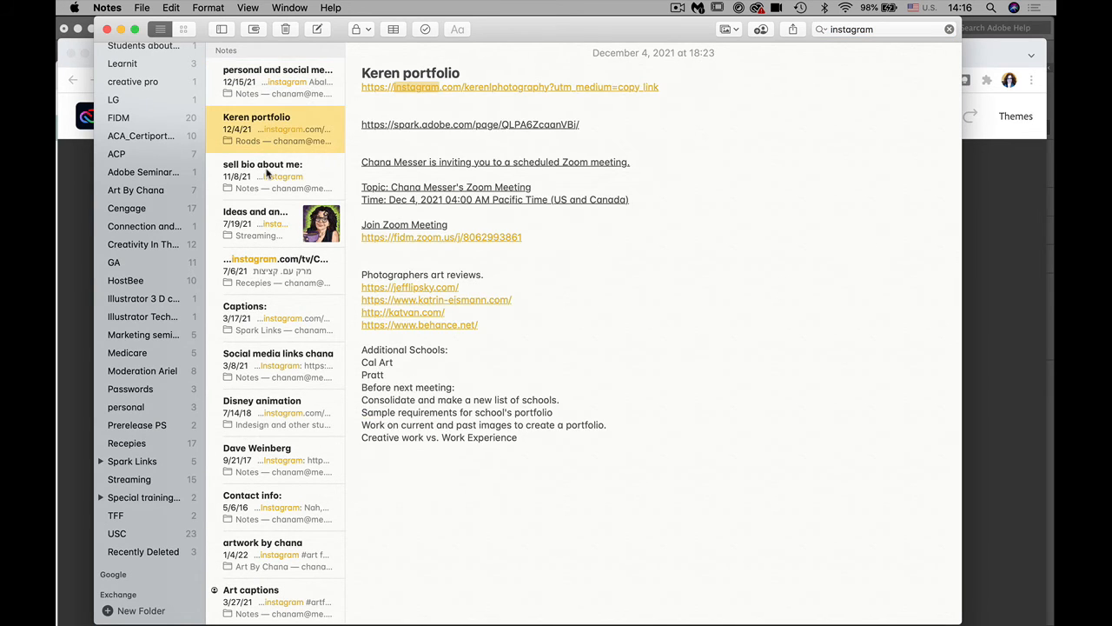
click(269, 173)
click(250, 221)
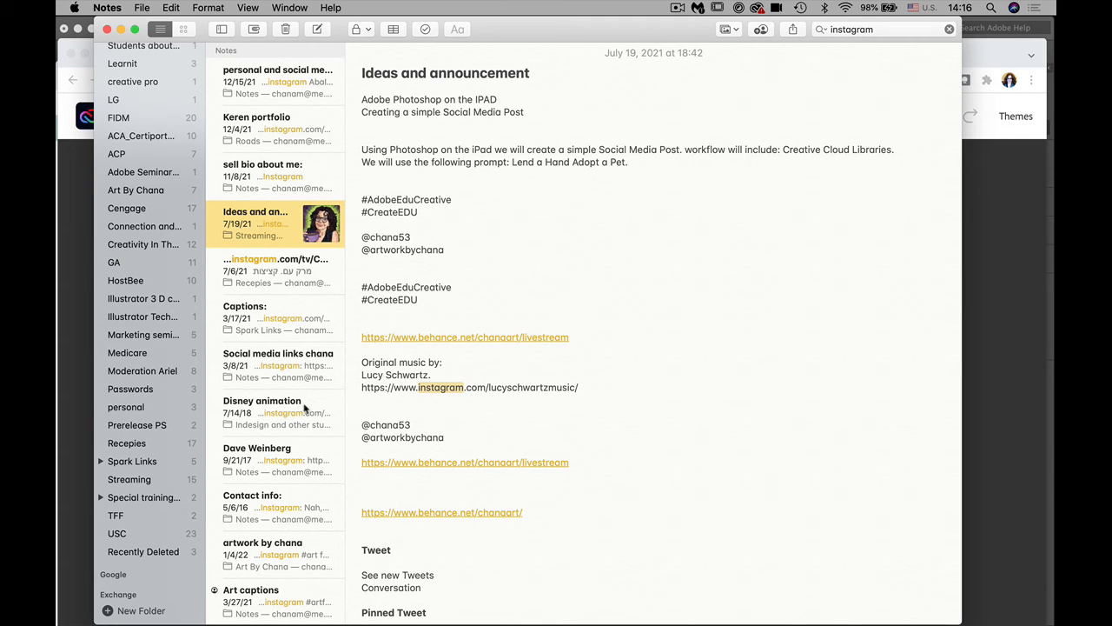
click(273, 558)
click(524, 480)
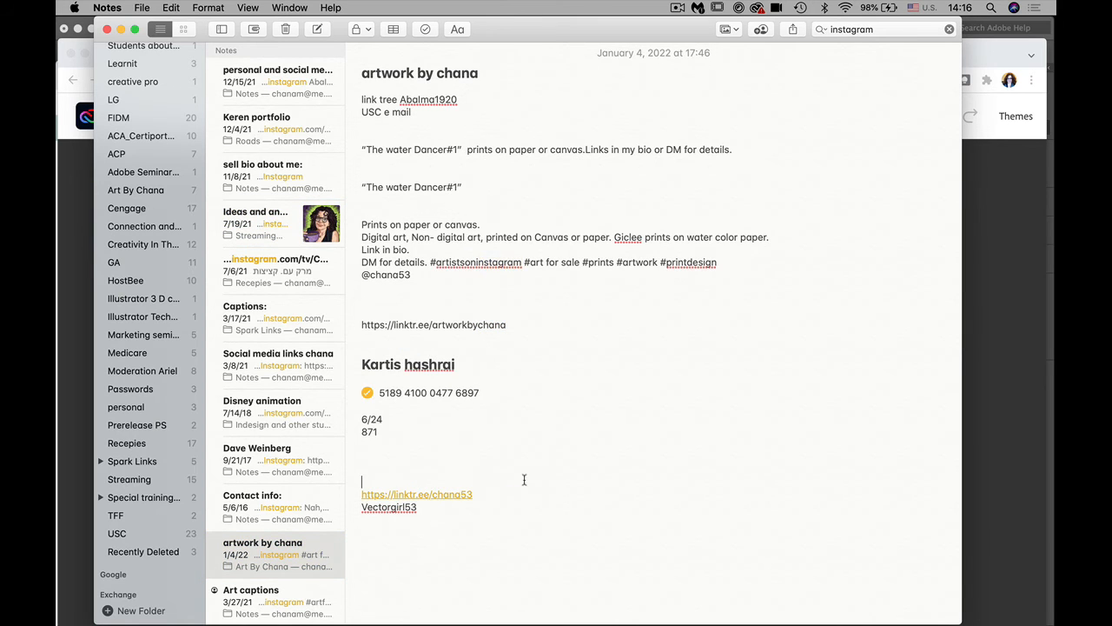
drag(474, 493, 355, 495)
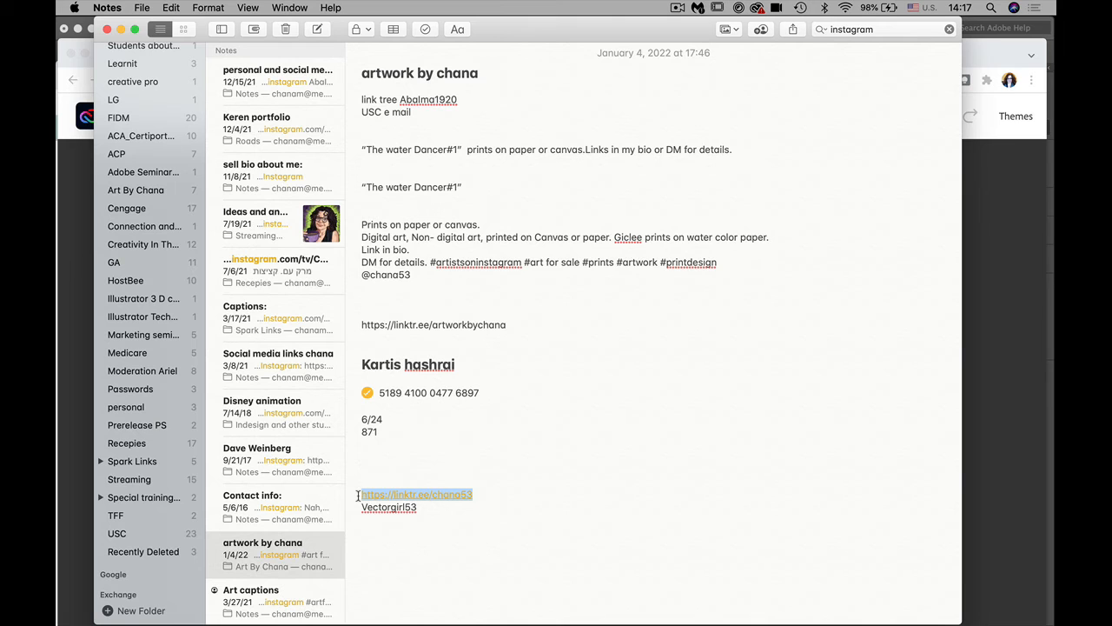
key(super+c)
Step: Link the Inastagram entry to the pasted Linktree address and retype its text as Linkedtree
click(1027, 494)
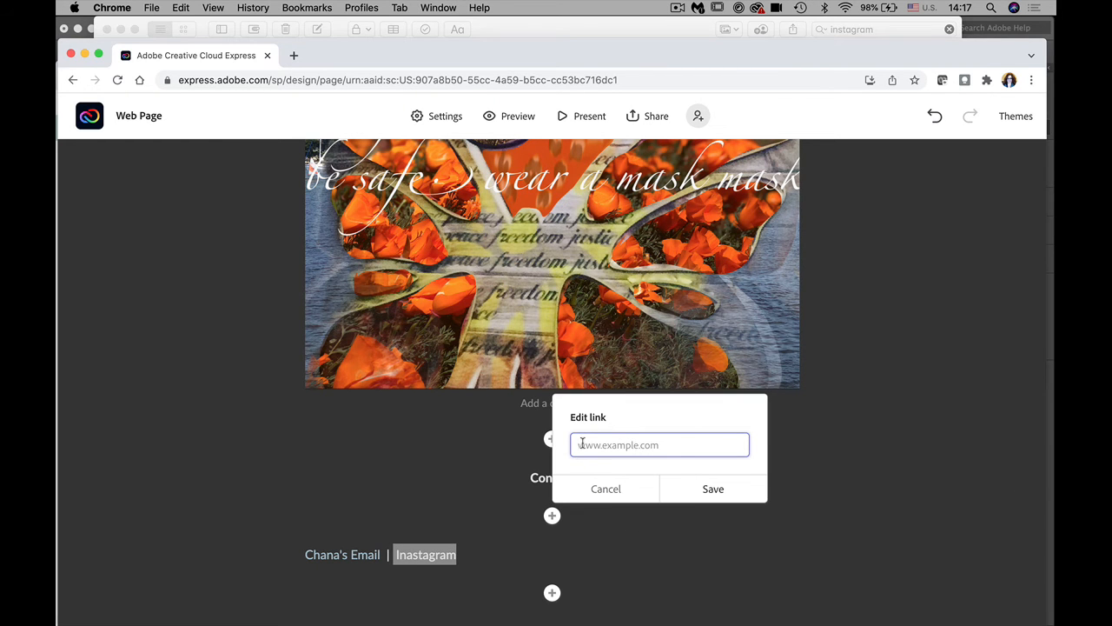
key(super+v)
click(717, 489)
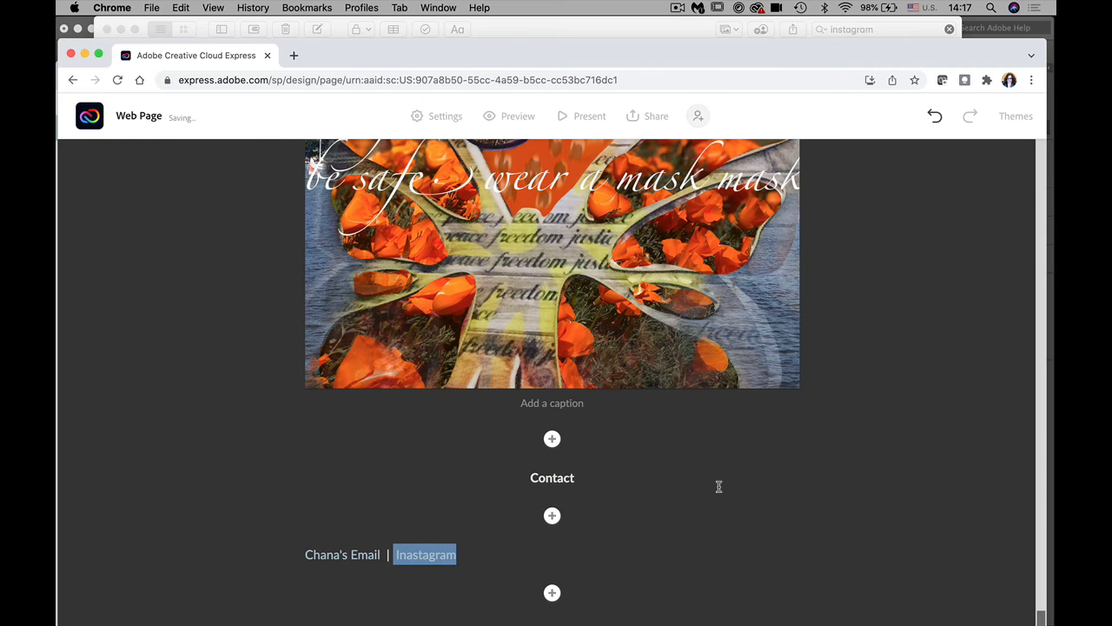
click(477, 560)
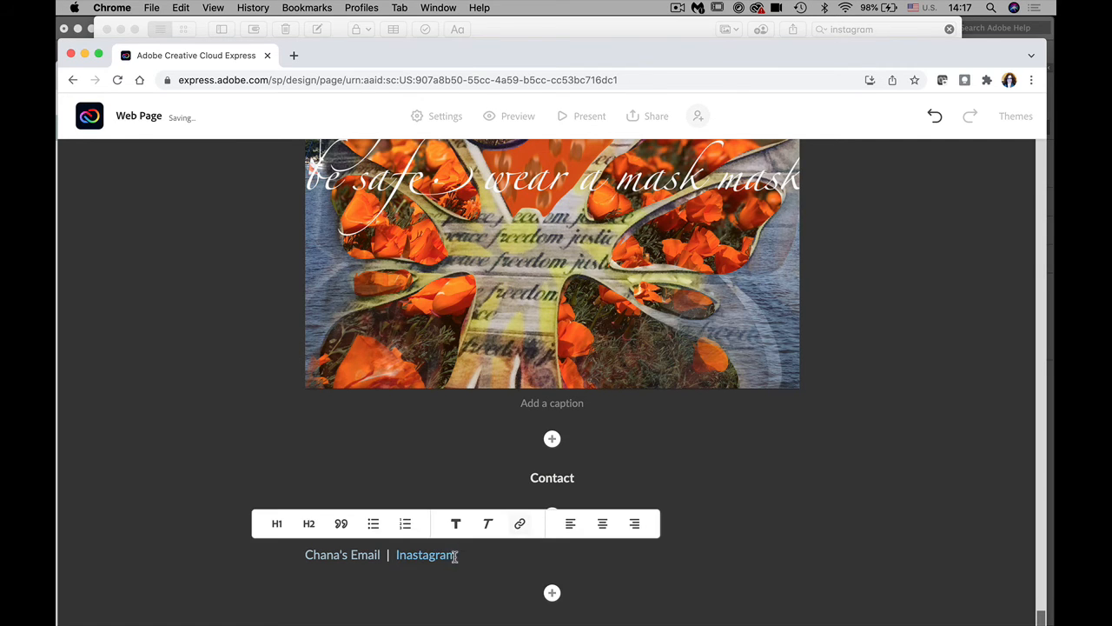
drag(454, 556, 400, 554)
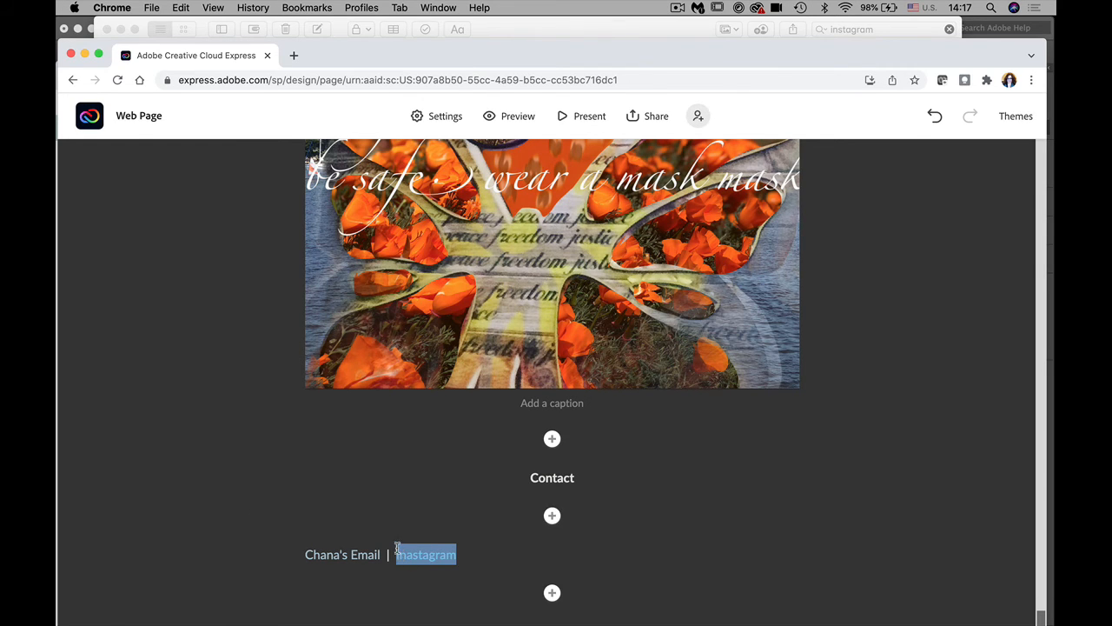
text(Linkedtree)
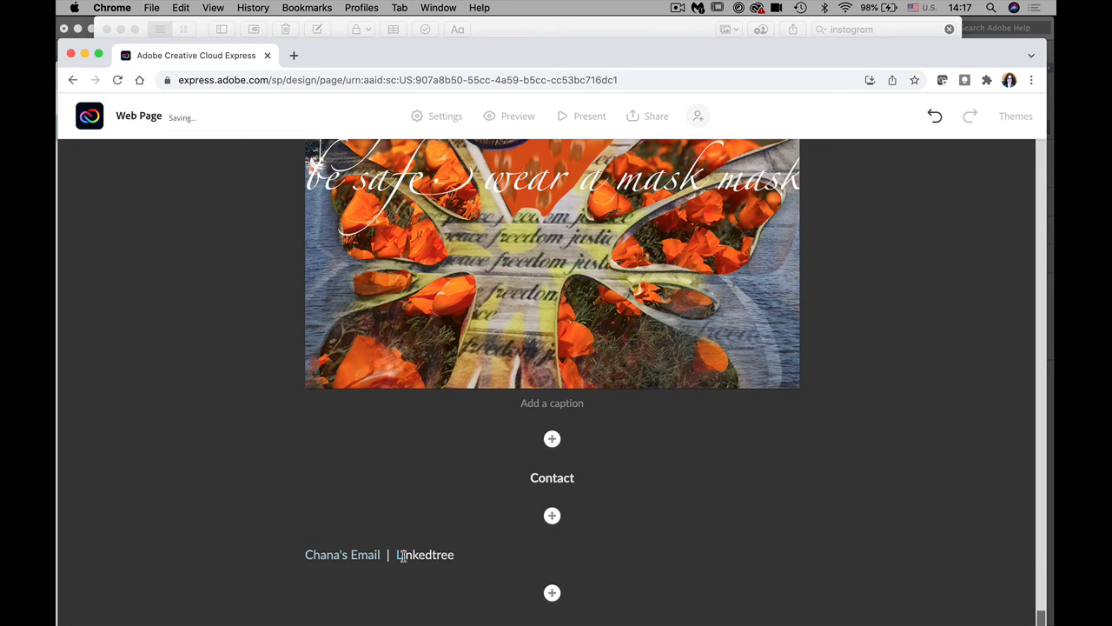
Step: Center-align the whole contact line on the page
drag(460, 556, 260, 557)
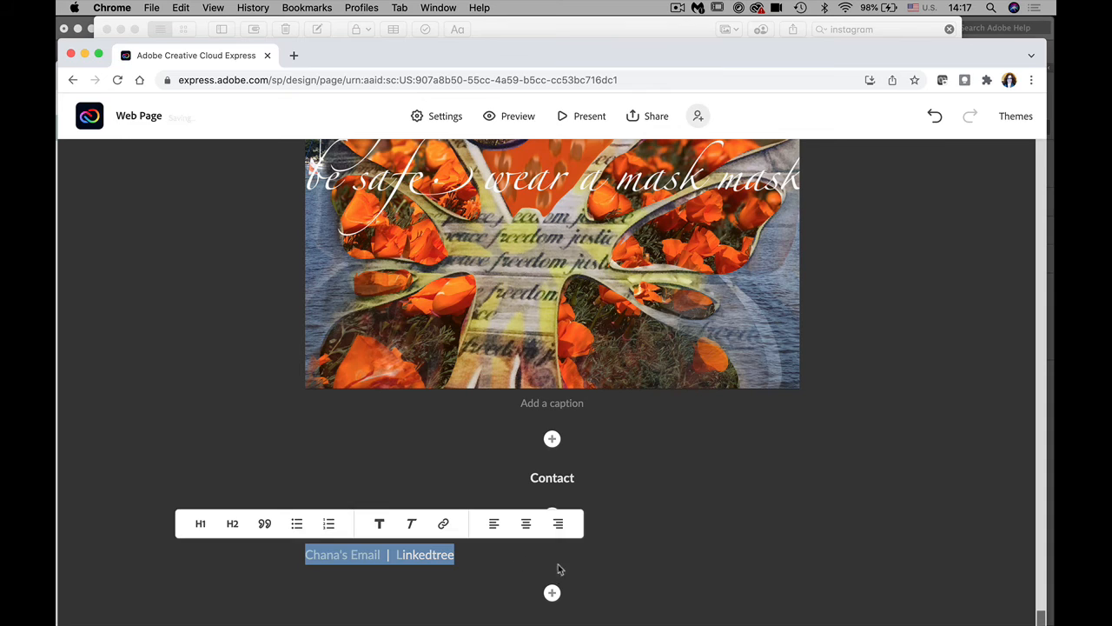
click(527, 524)
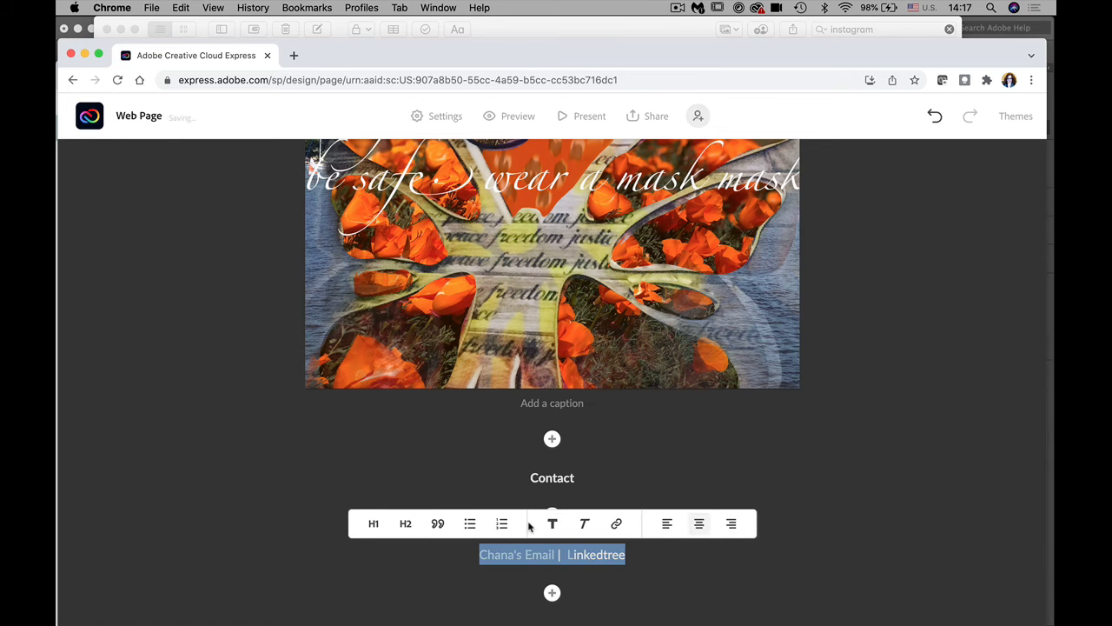
click(690, 586)
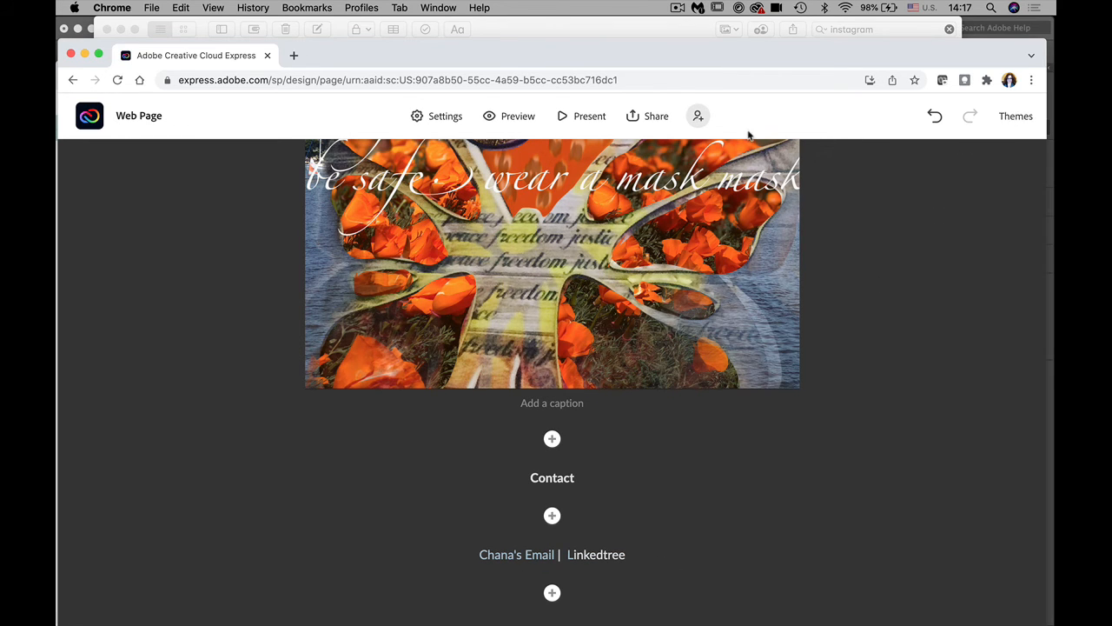
Step: Present the page full screen, scroll to Contact and follow the Linkedtree link
click(586, 118)
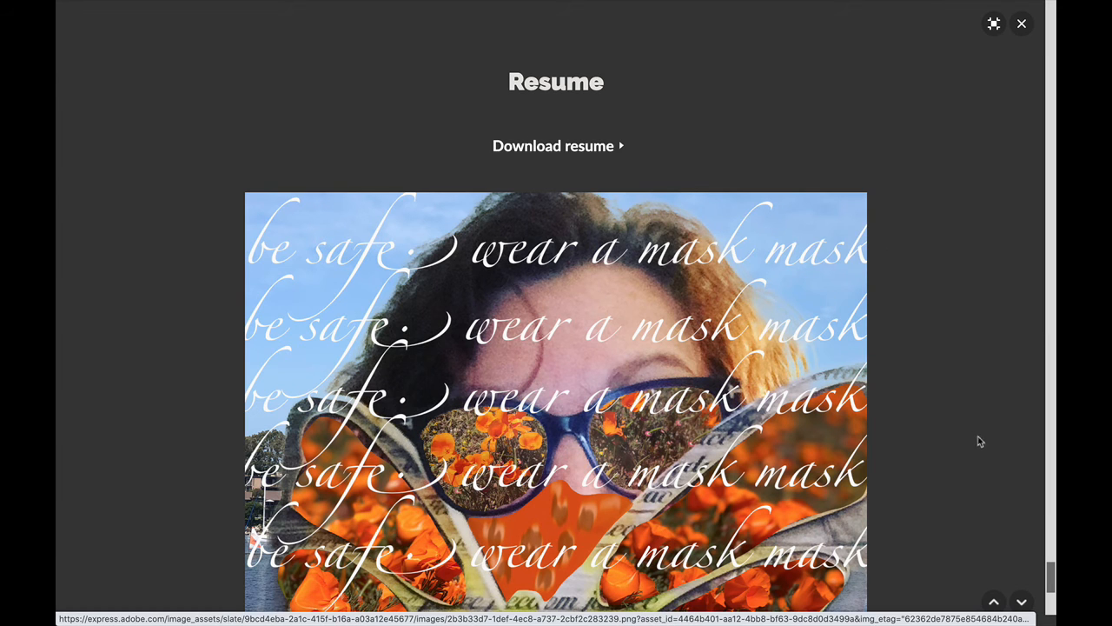
drag(1049, 580, 1041, 613)
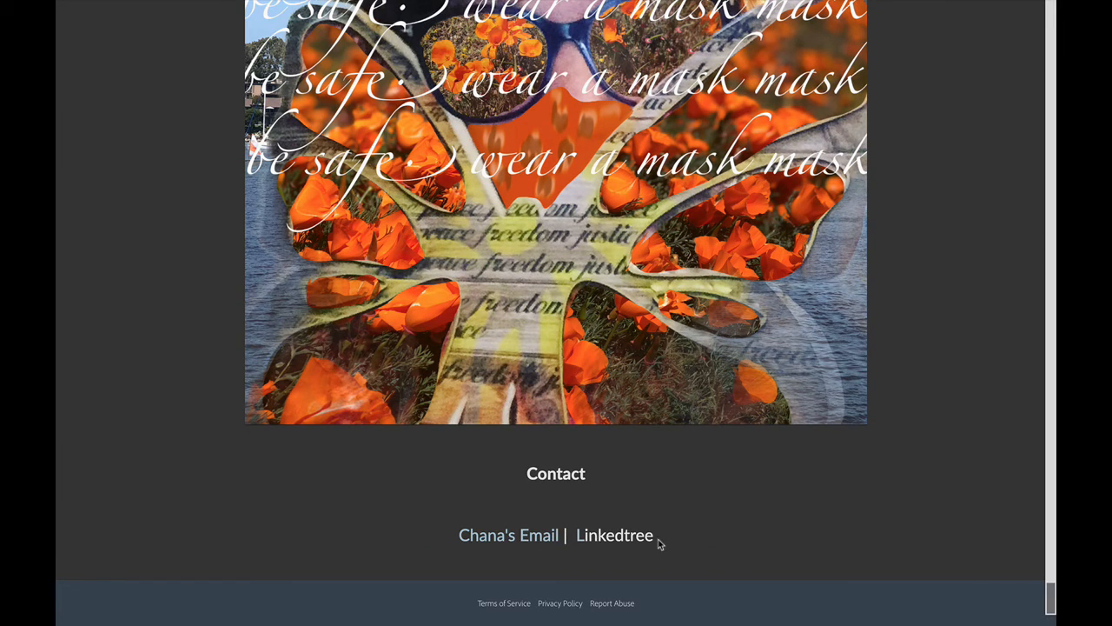
click(578, 539)
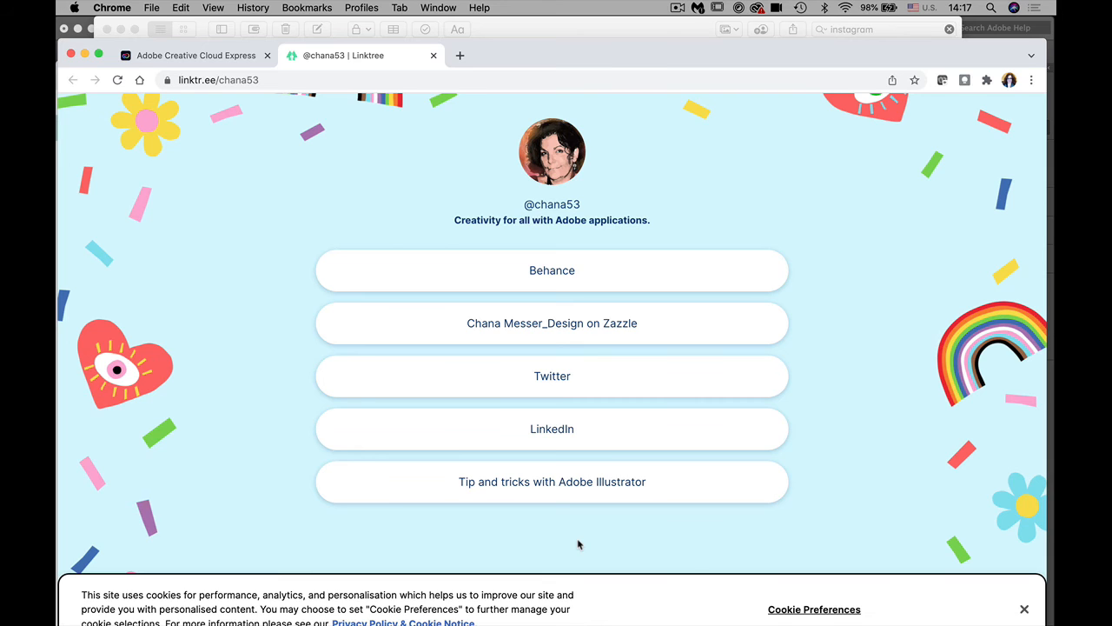
Step: Open 'Tip and tricks with Adobe Illustrator' from Linktree, then return to the Express editor tab
click(522, 484)
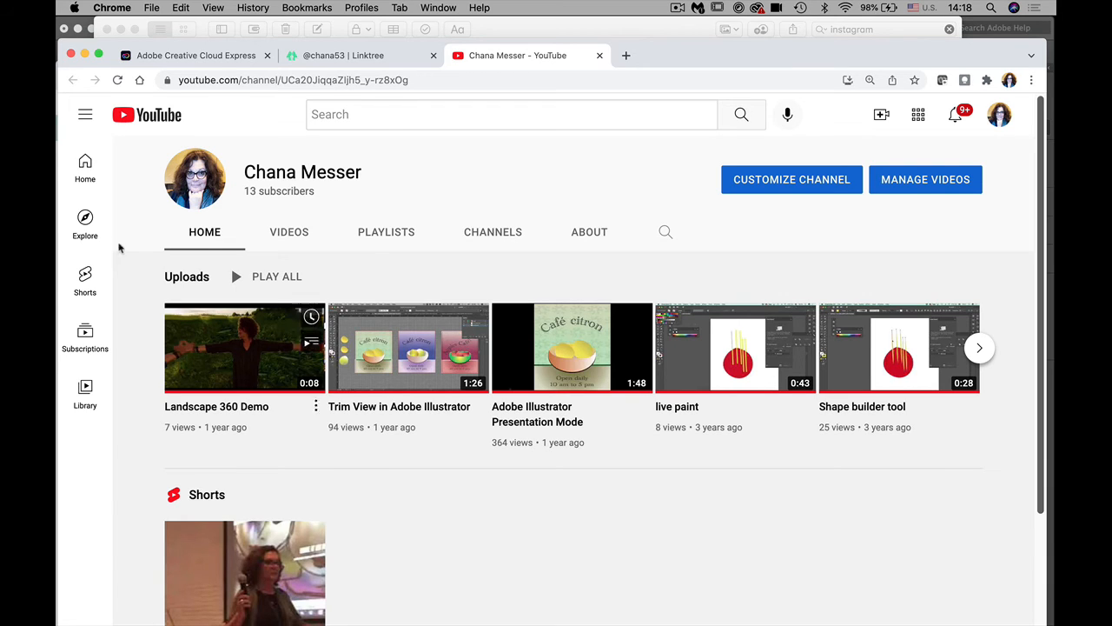
click(156, 55)
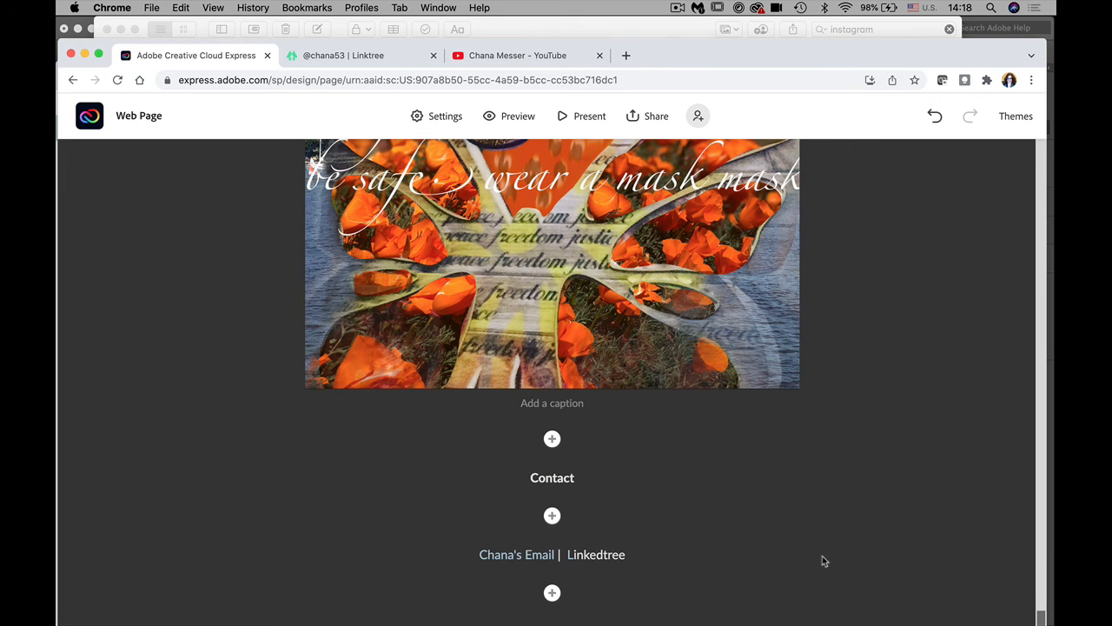
Step: Add a photo block at the page end and upload the small square portrait from Graphics_Cards_pics
click(552, 594)
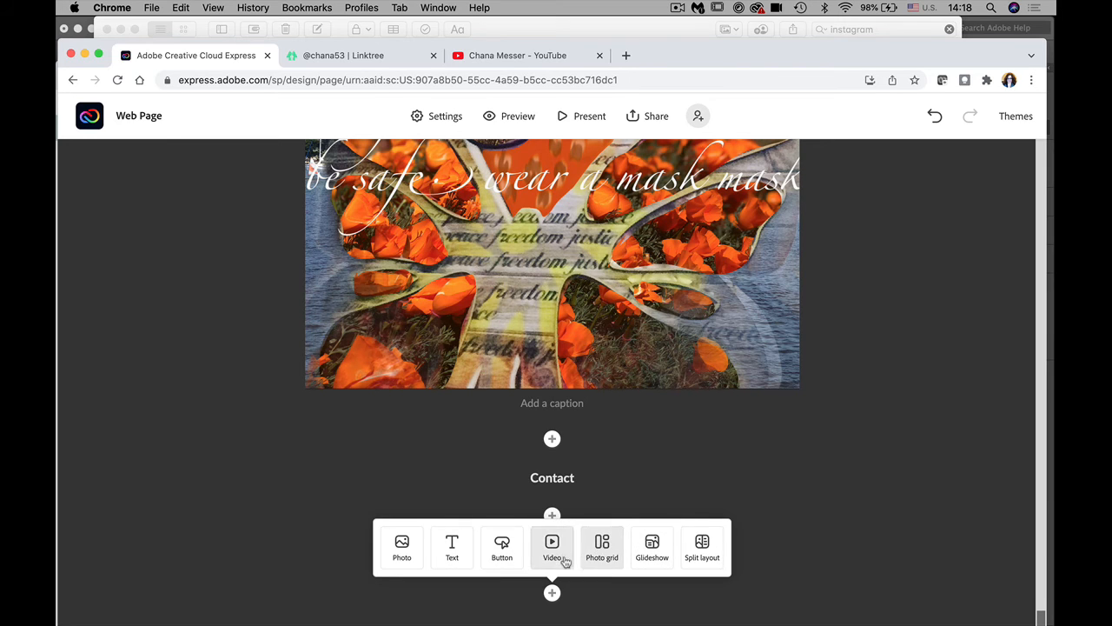
click(405, 549)
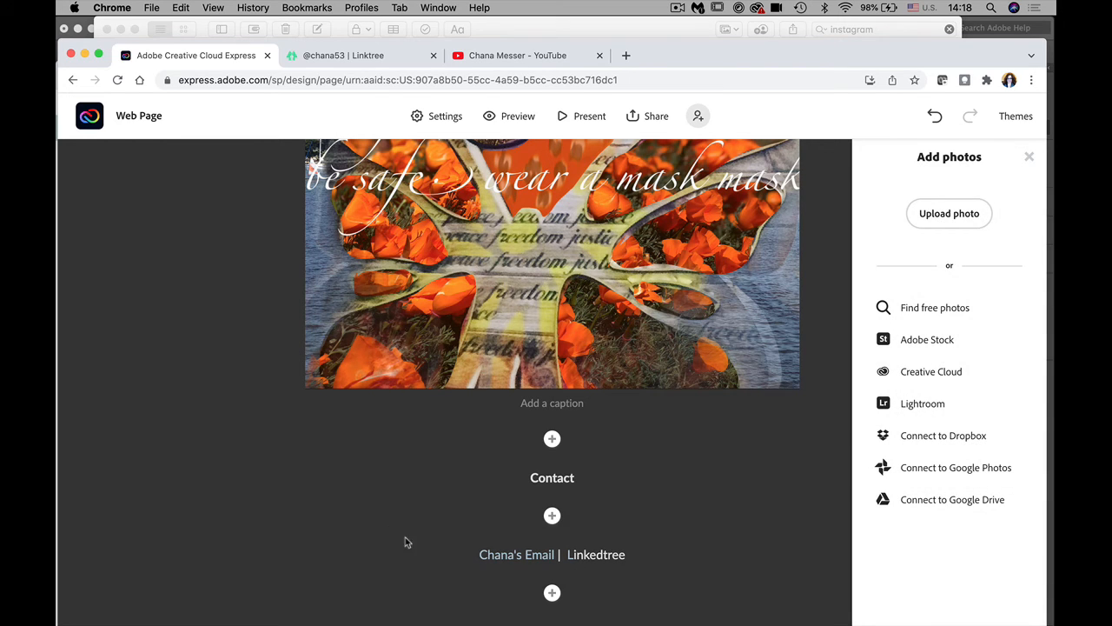
click(954, 214)
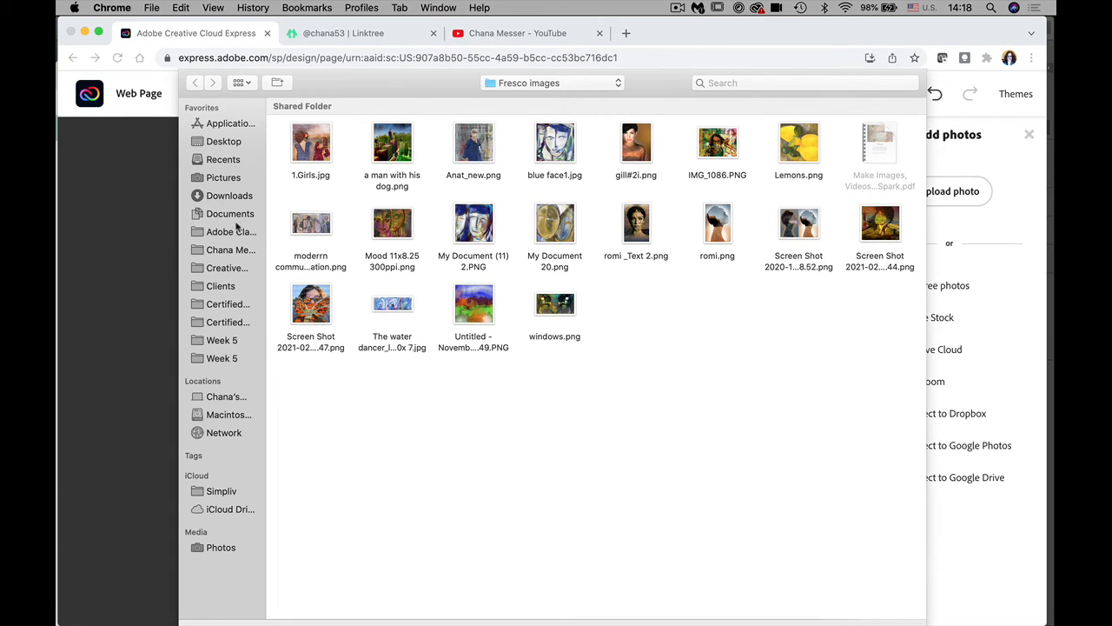
click(227, 288)
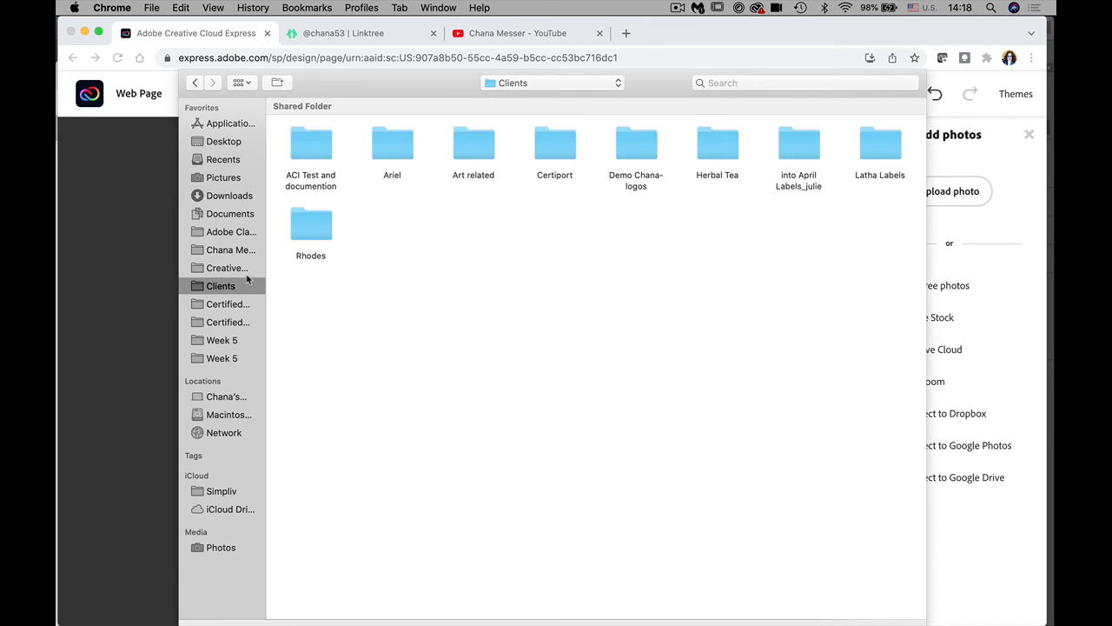
click(222, 234)
click(228, 251)
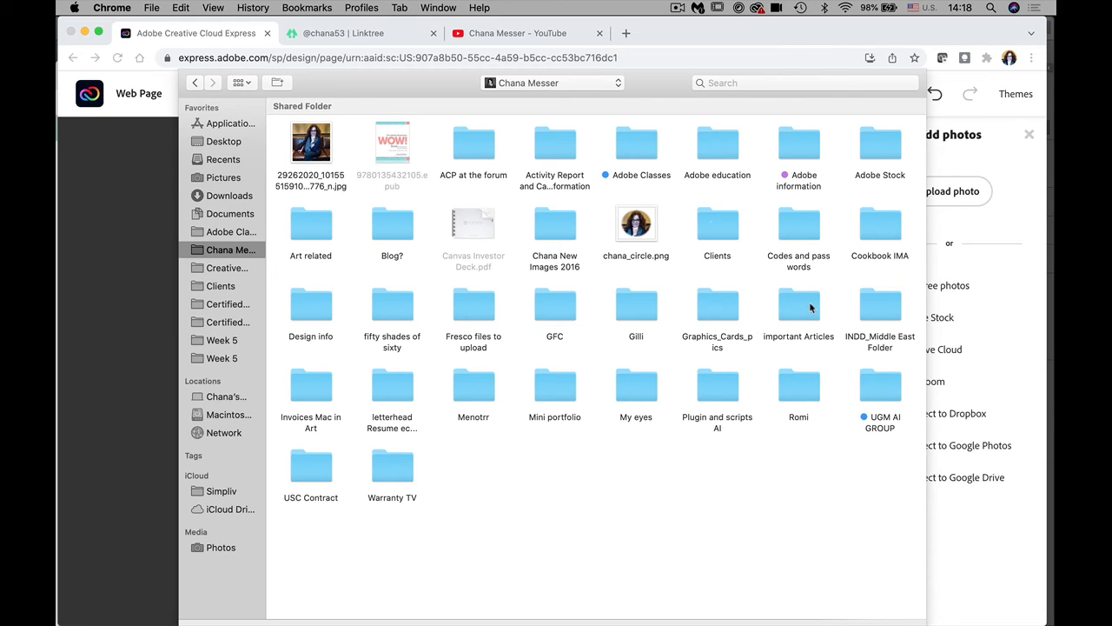
double_click(709, 319)
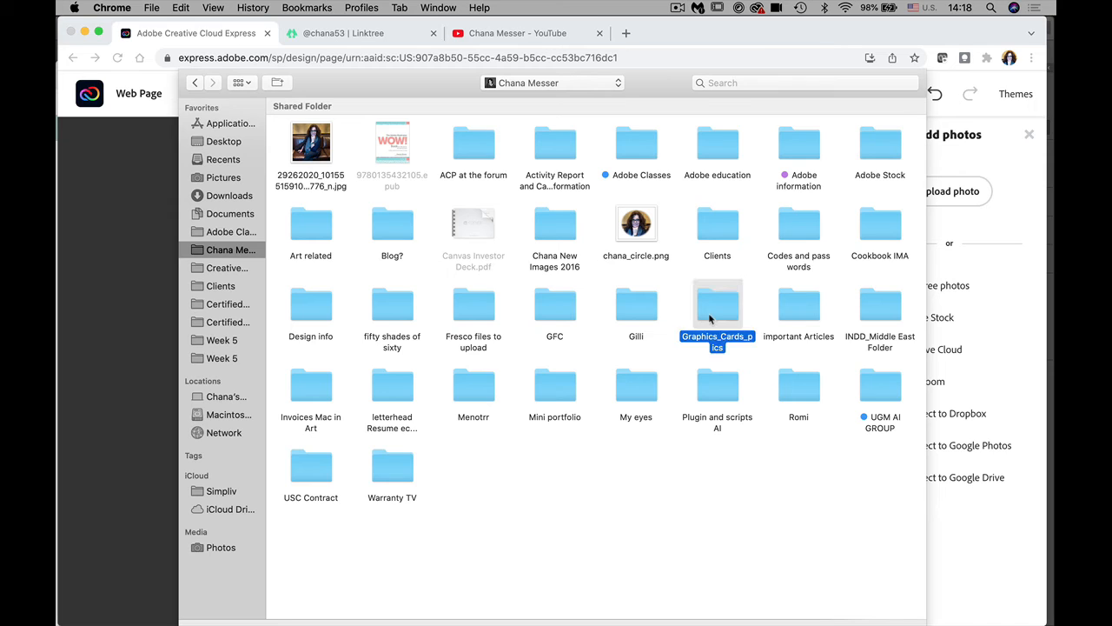
double_click(803, 133)
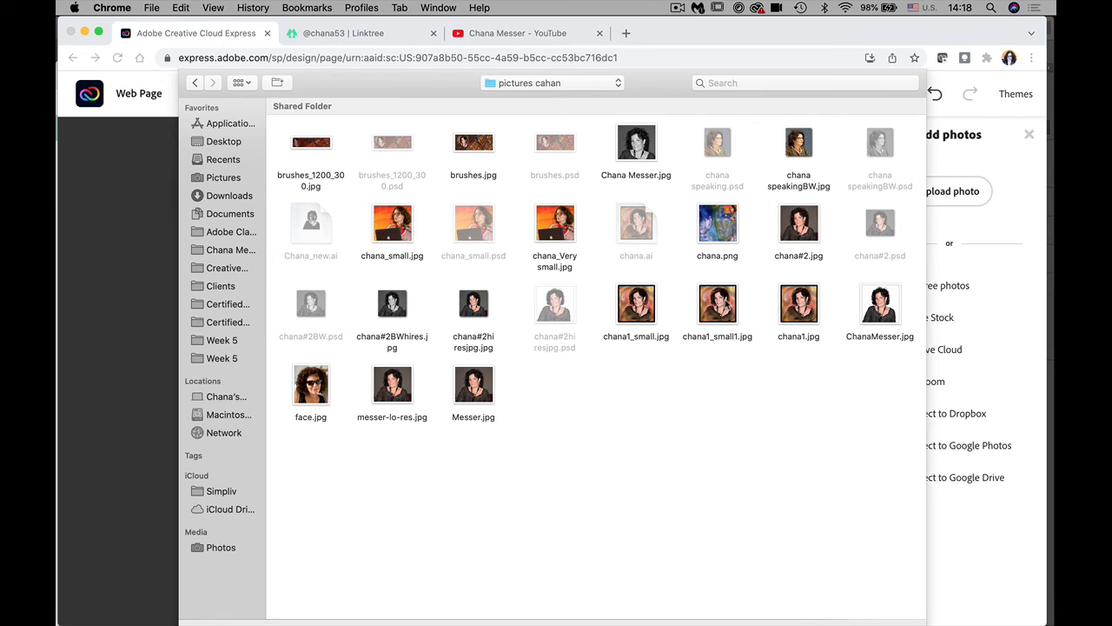
click(728, 306)
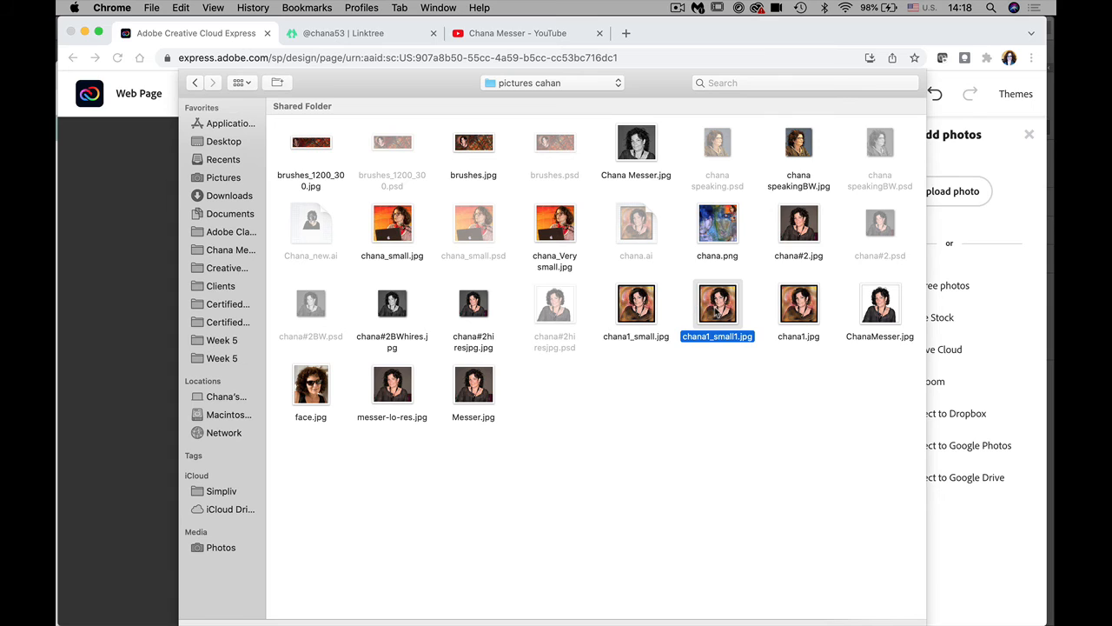
double_click(716, 311)
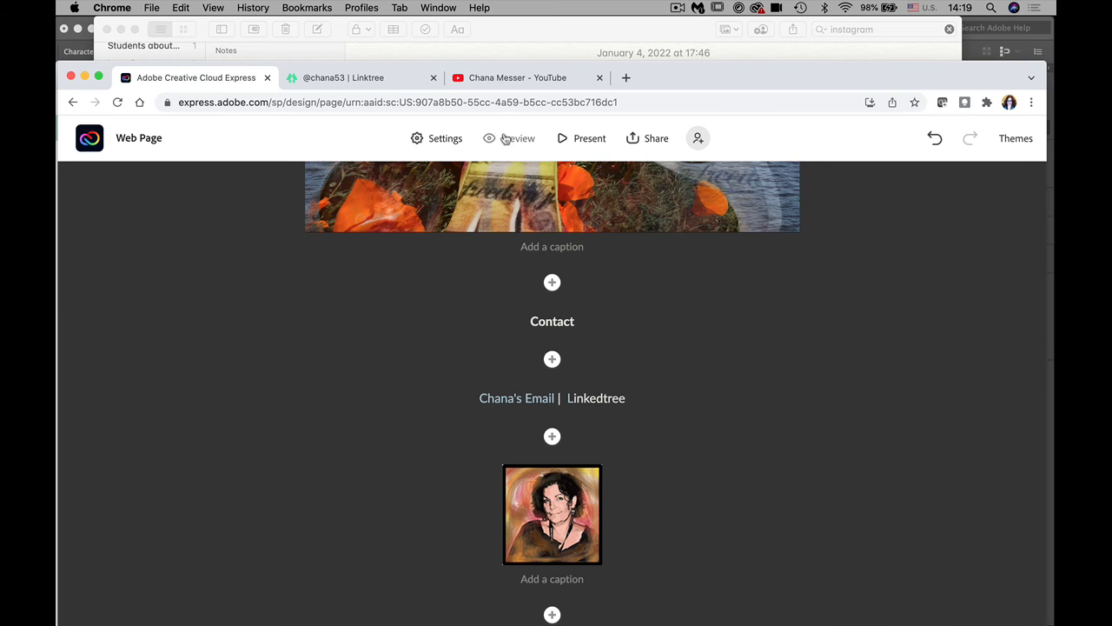
Step: Publish the page with category Other and the Author toggle on, creating its link
click(657, 139)
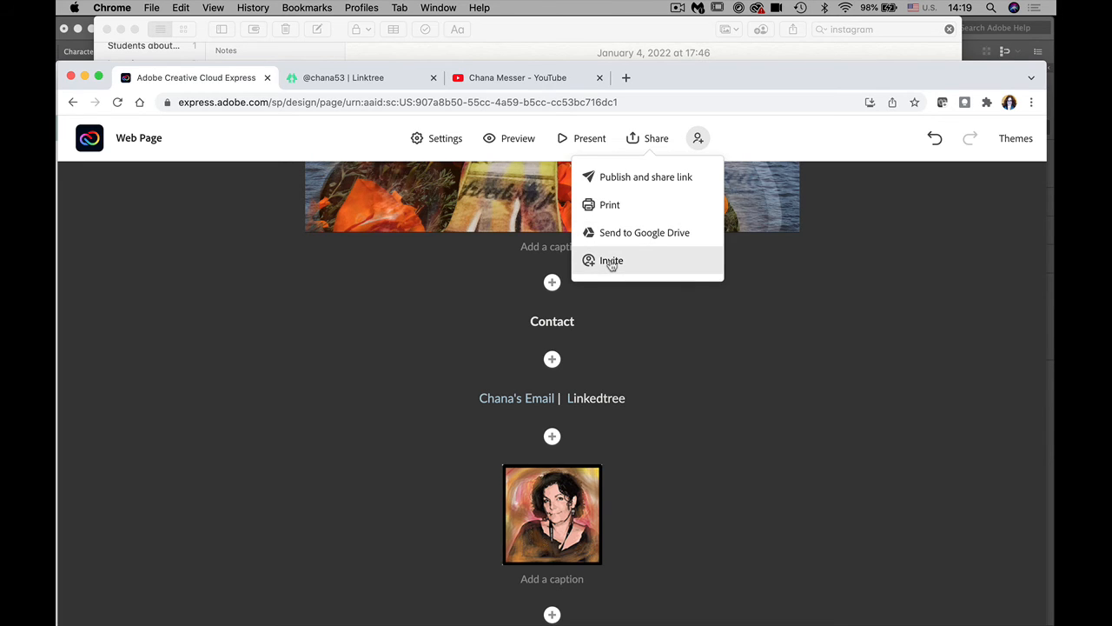
click(618, 176)
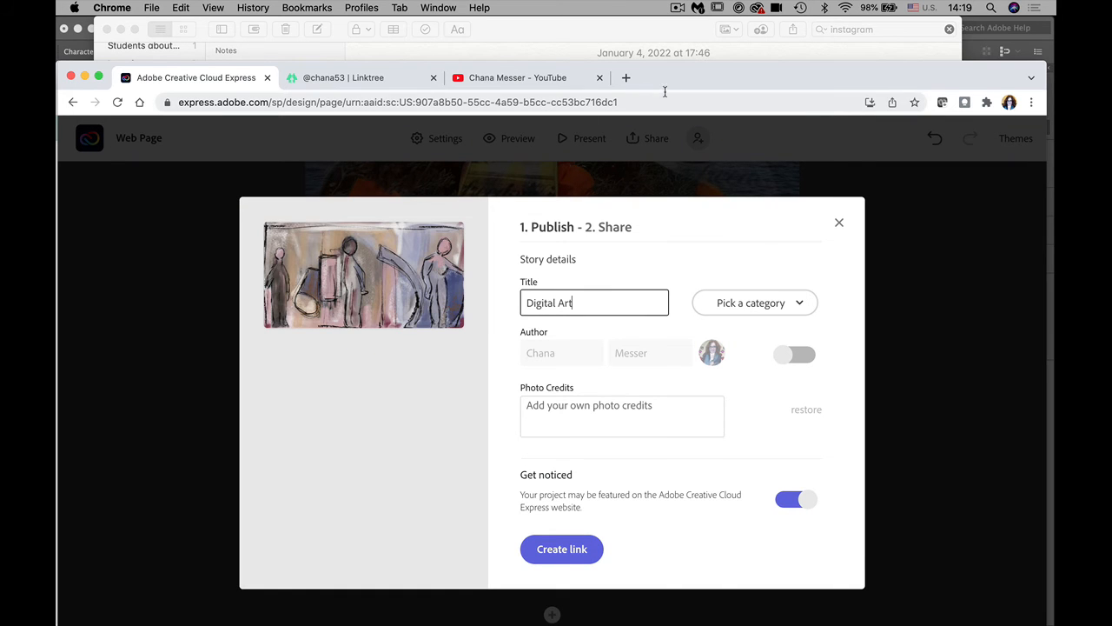
drag(658, 87, 621, 44)
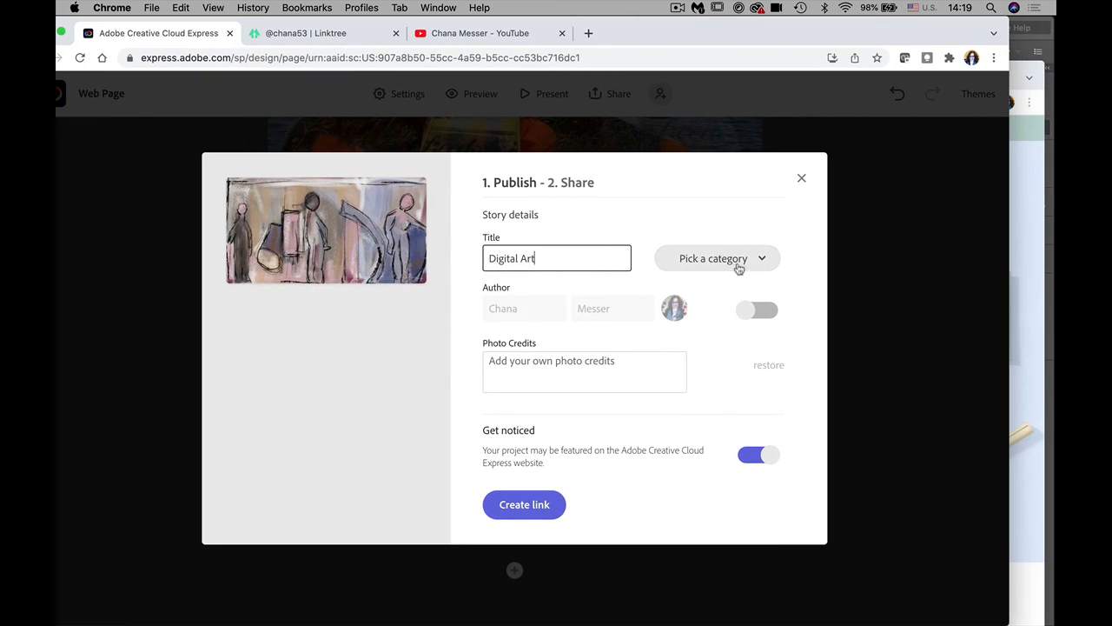
click(756, 260)
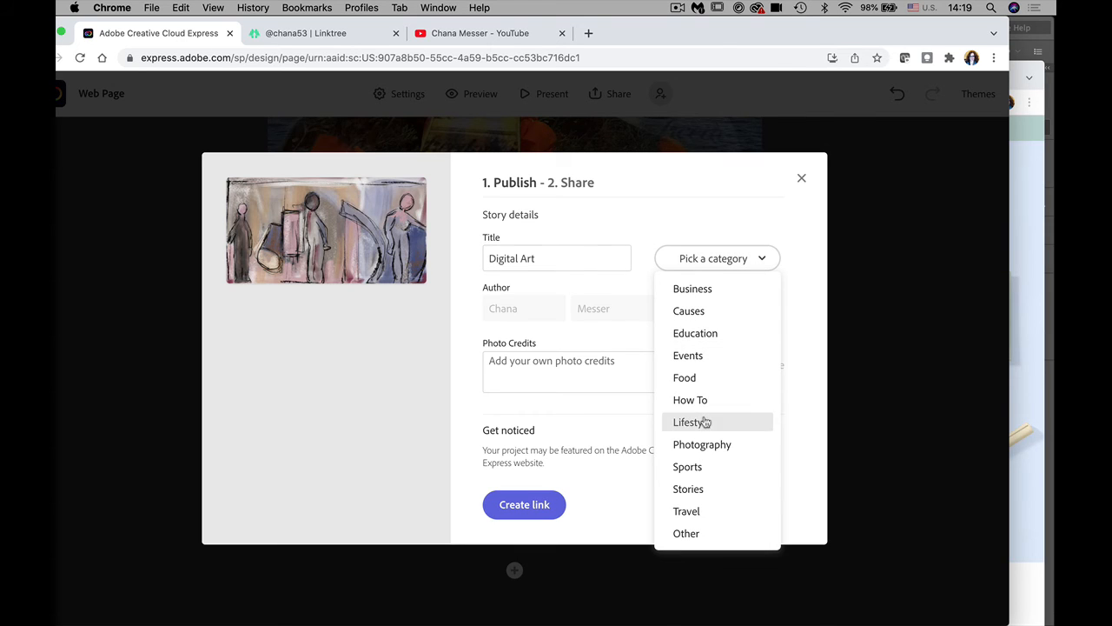
click(700, 533)
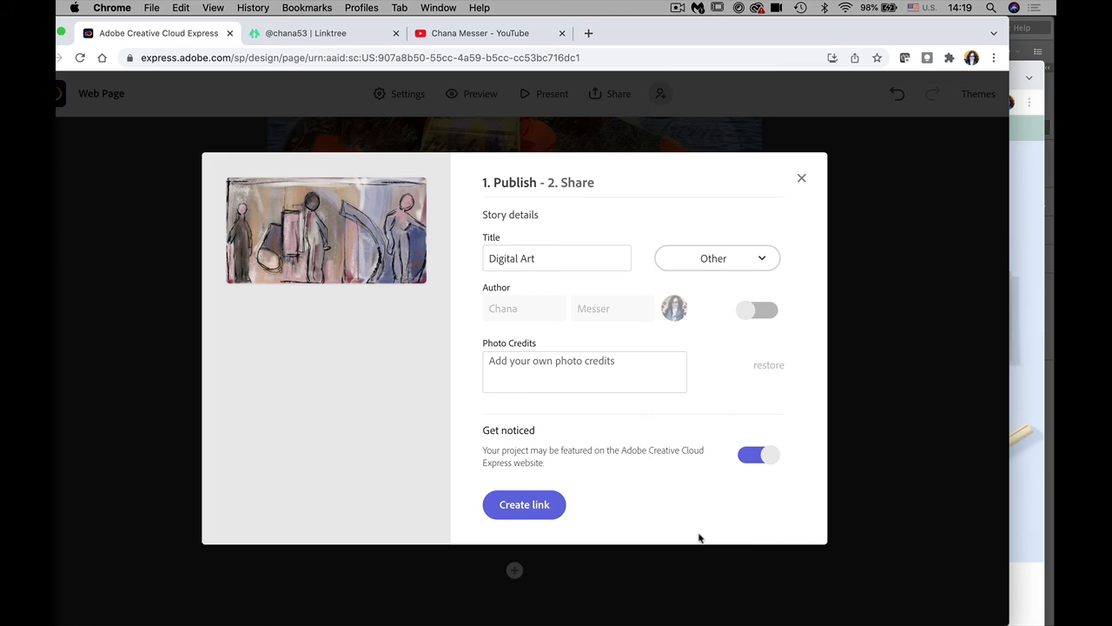
click(759, 309)
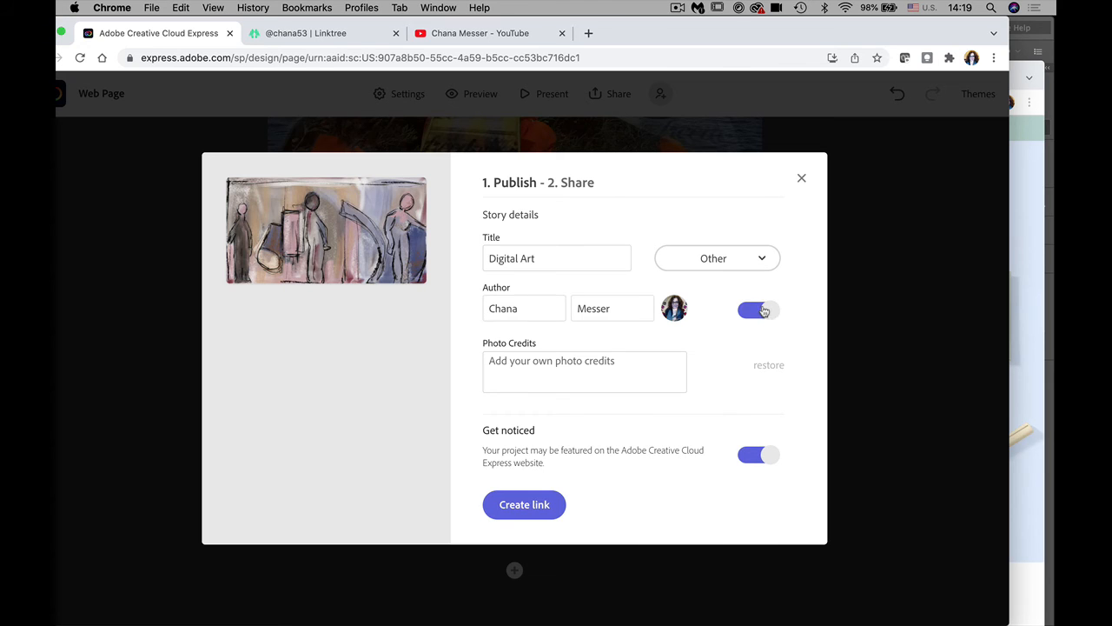
click(558, 360)
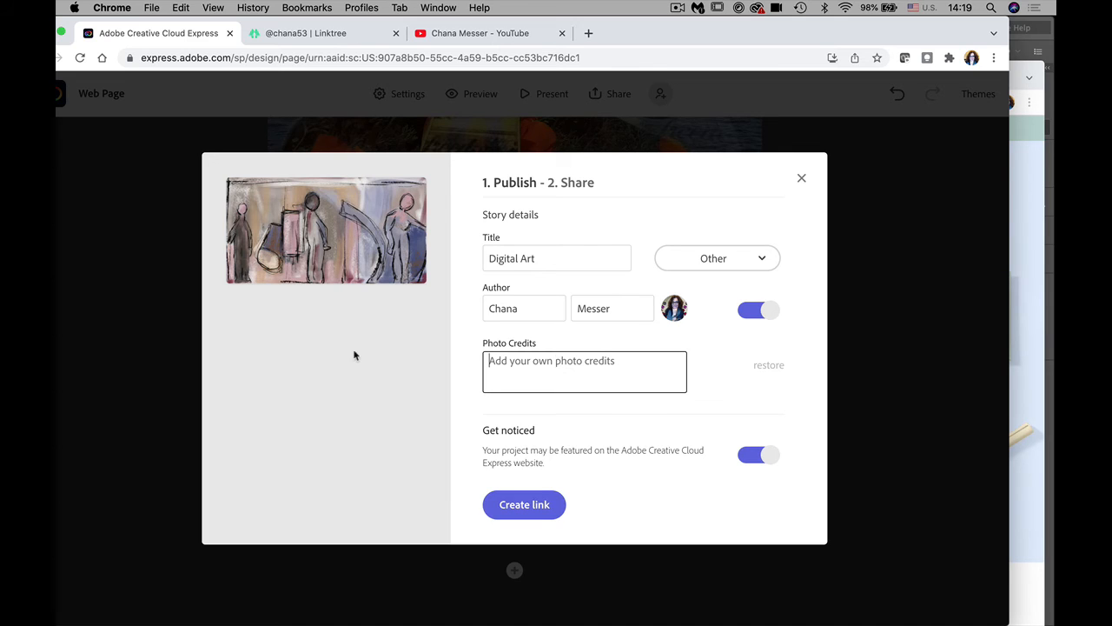
click(521, 505)
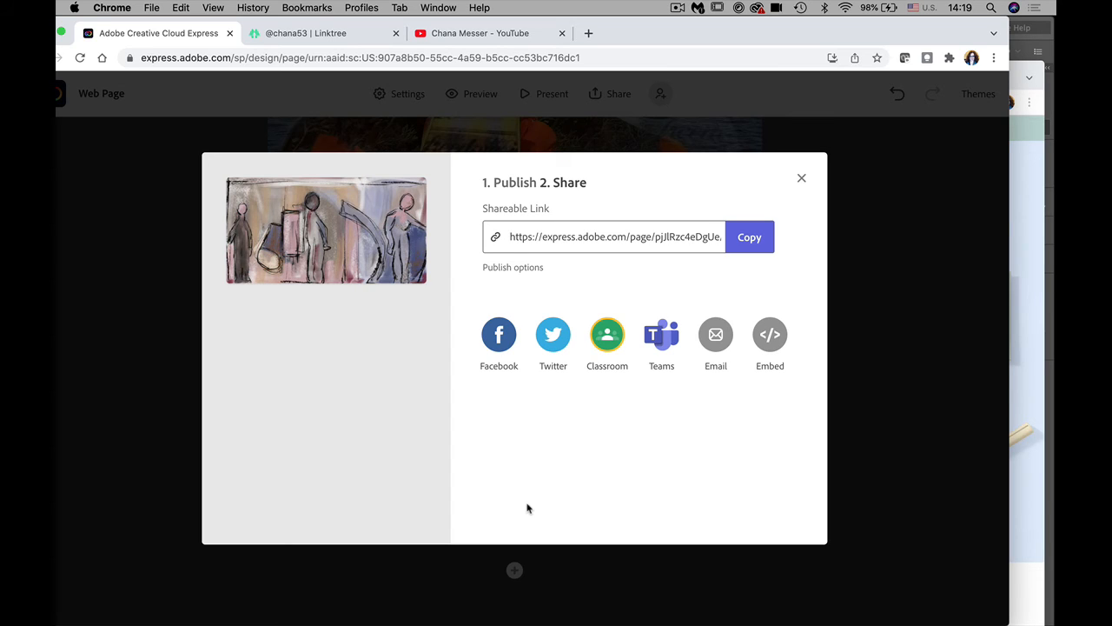
Step: Copy the page link, choose the Adobe Illustrator Tips and Tricks class in Classroom, then close it
click(747, 241)
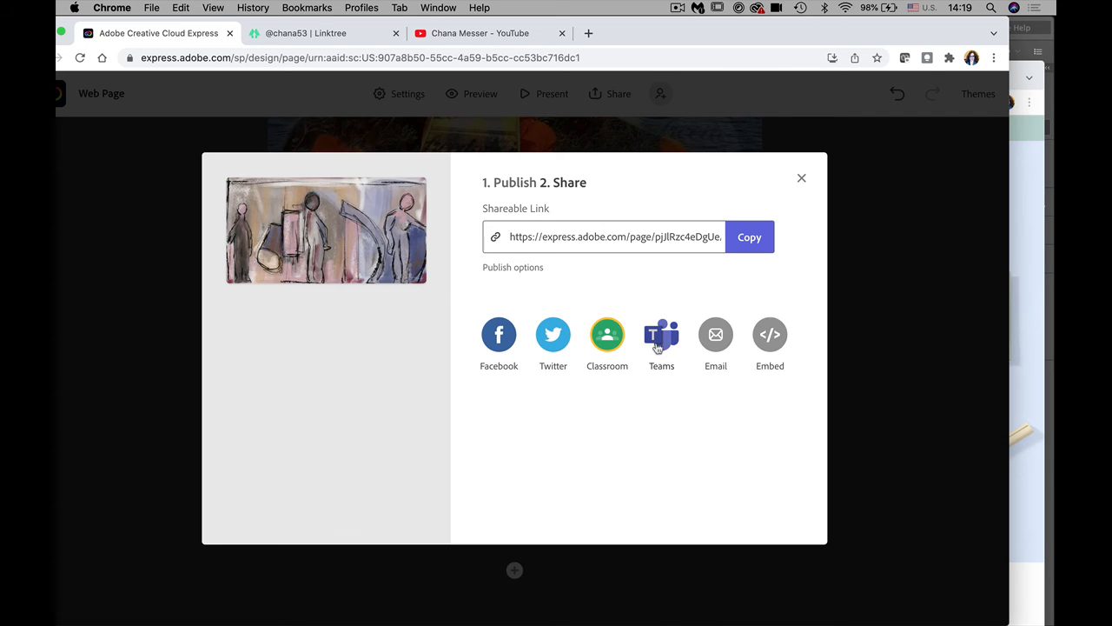
click(607, 338)
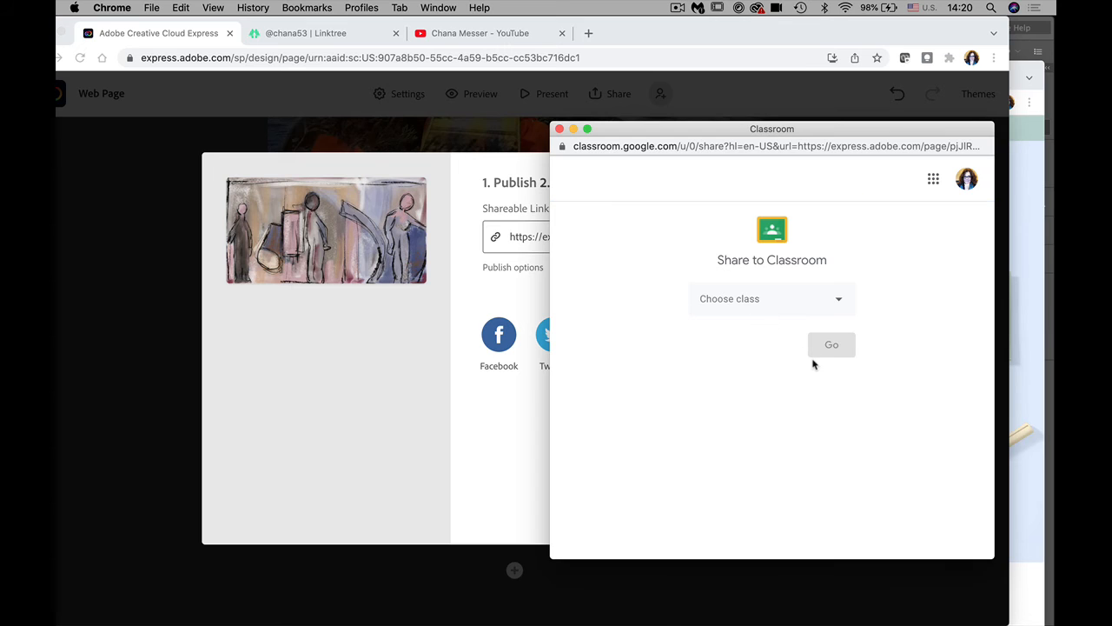
click(782, 303)
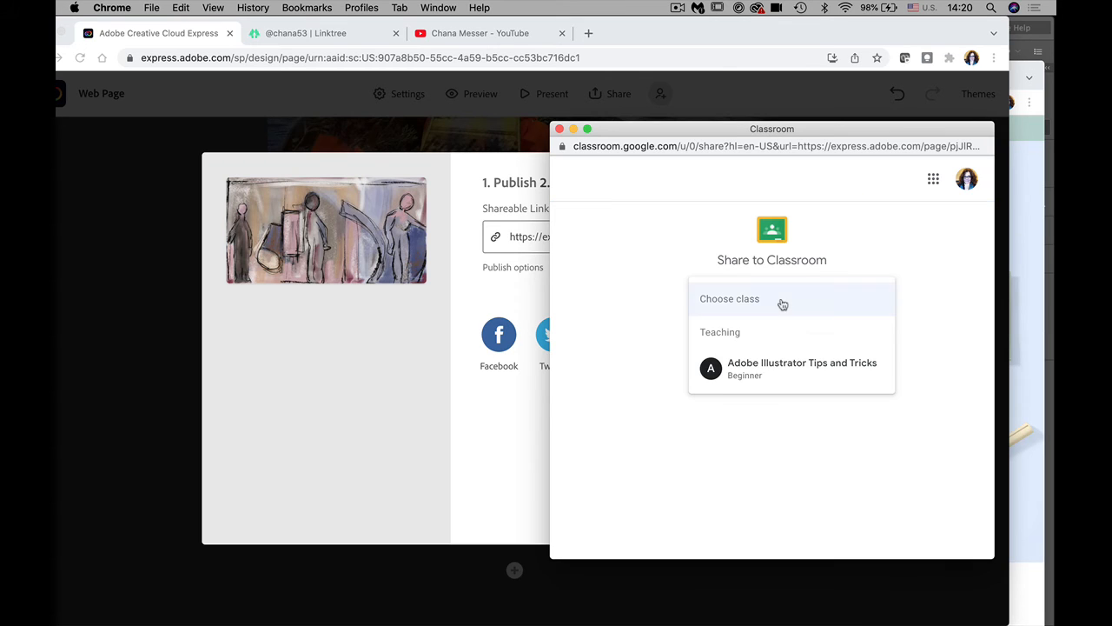
click(776, 372)
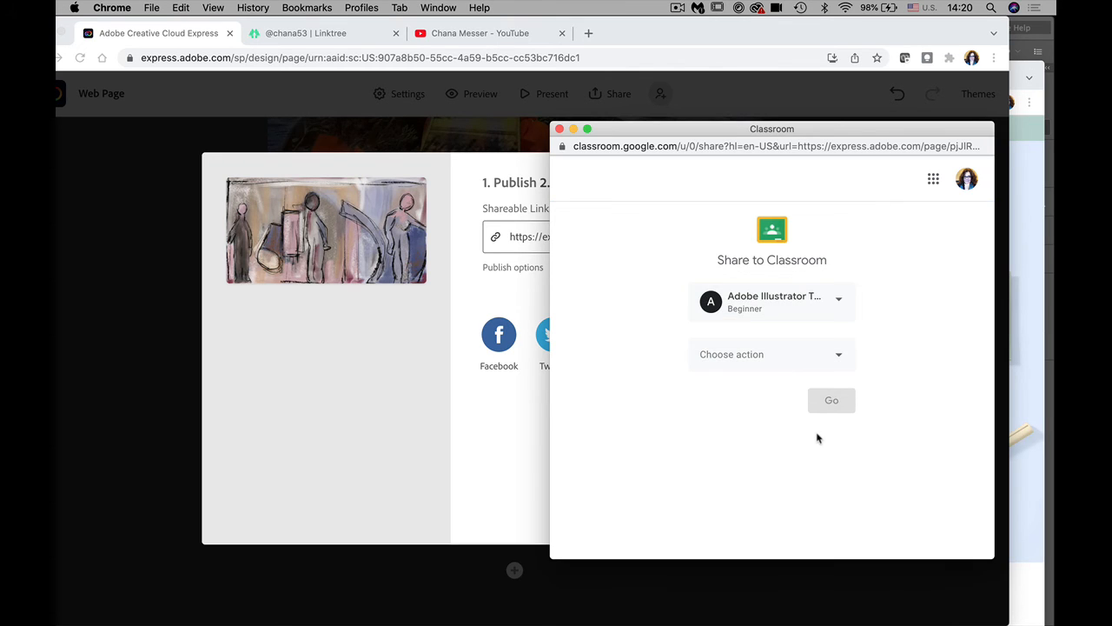
click(560, 129)
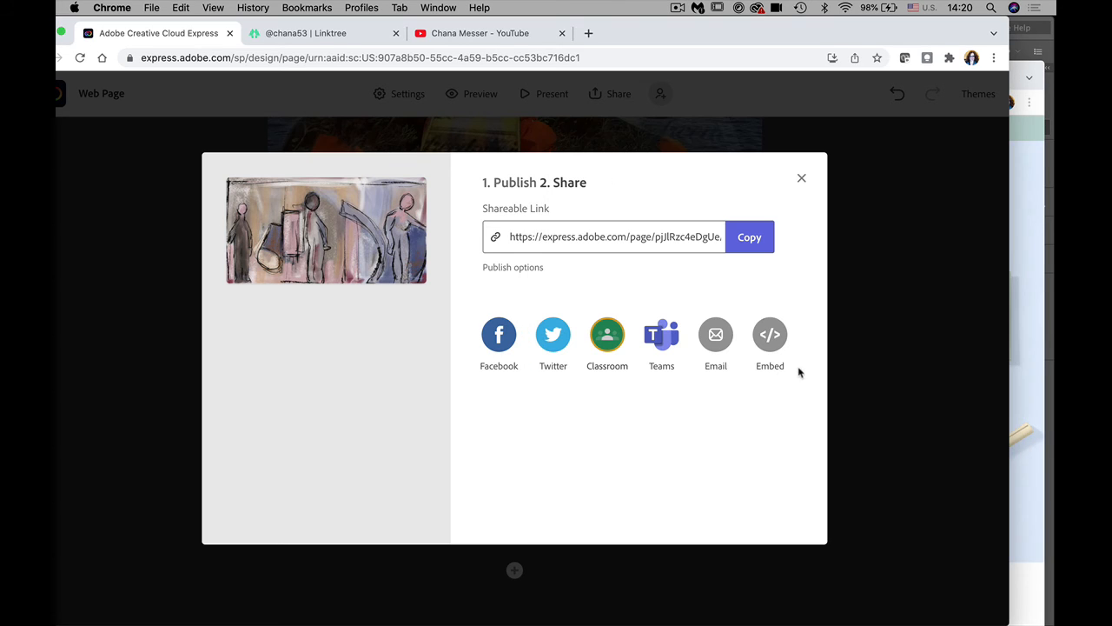
click(152, 8)
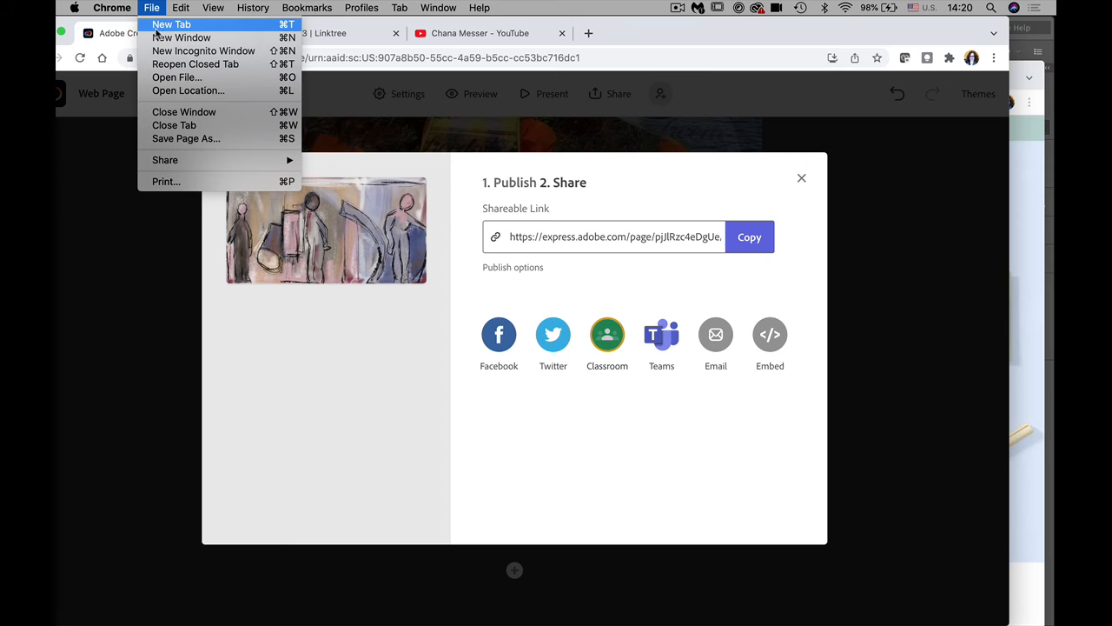
Step: Open the published Digital Art page's shareable link in a new browser tab
click(157, 28)
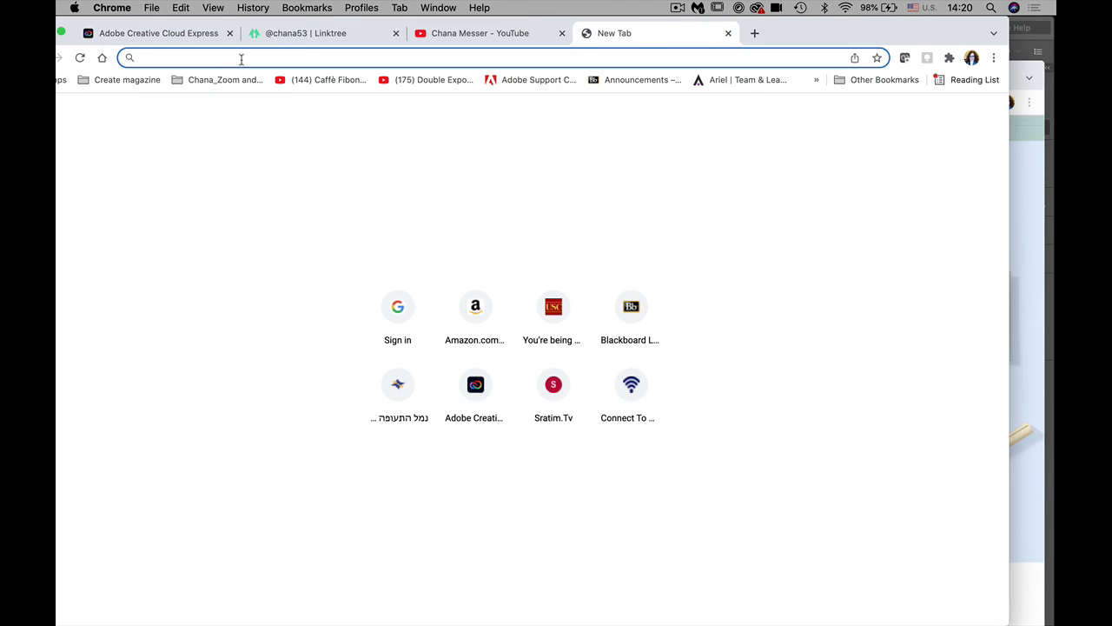
key(super+v)
key(Return)
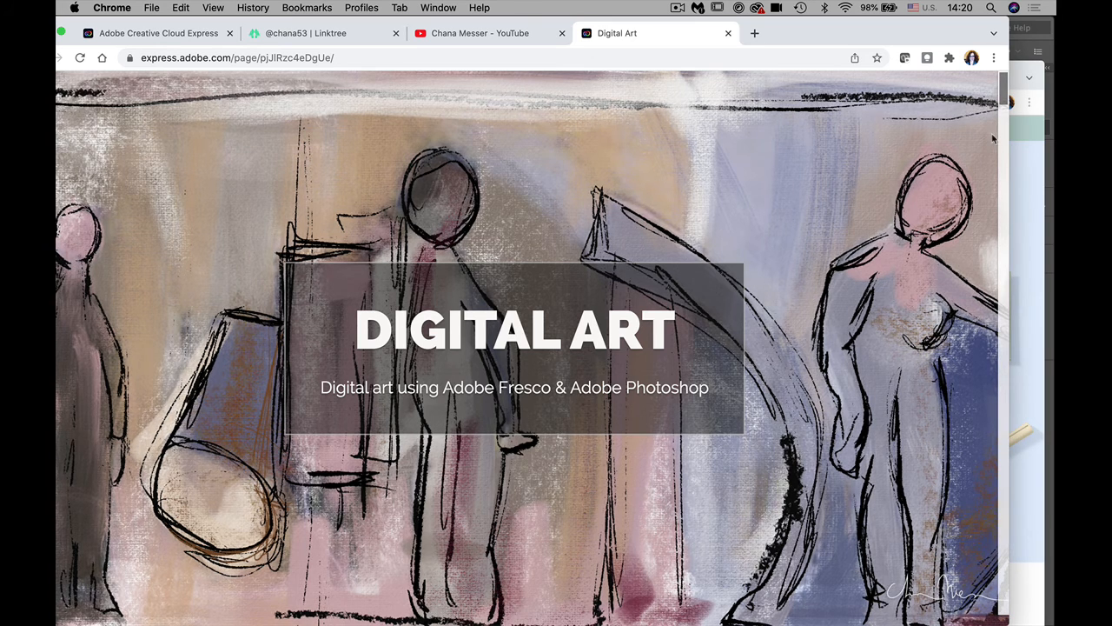
drag(1003, 103, 1006, 141)
Step: Switch Chrome to full screen with View > Enter Full Screen
click(213, 8)
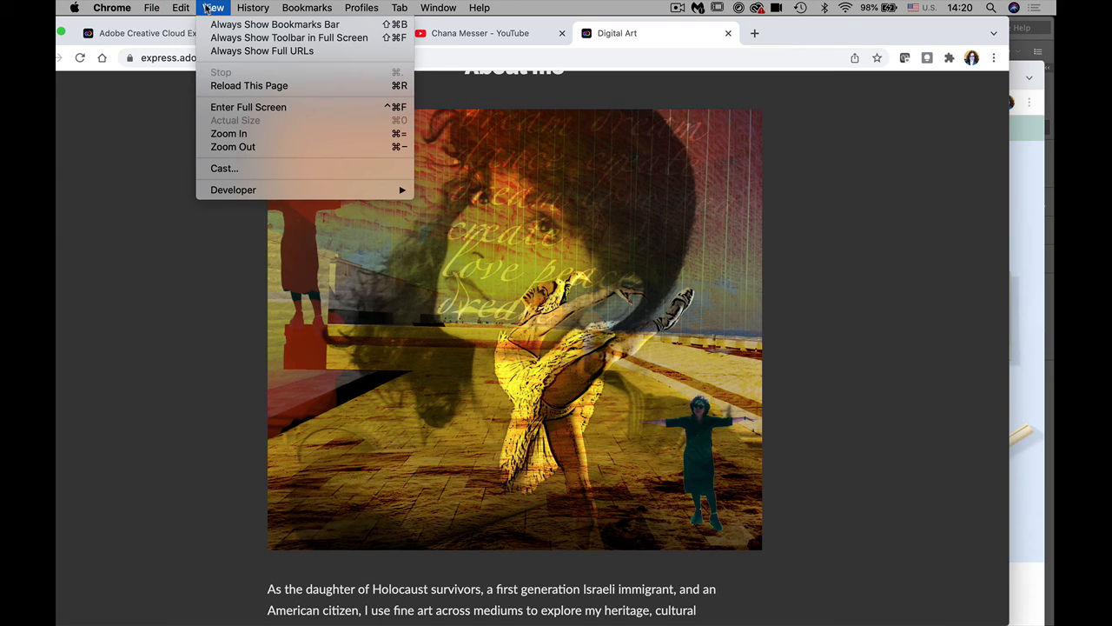
mouse_move(185, 8)
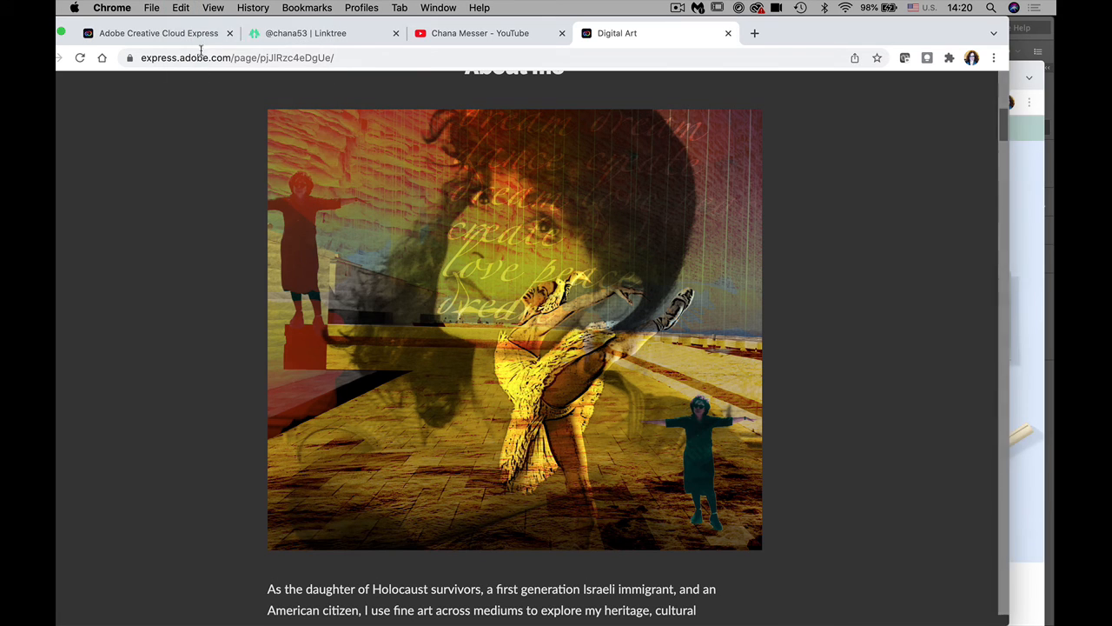
click(217, 8)
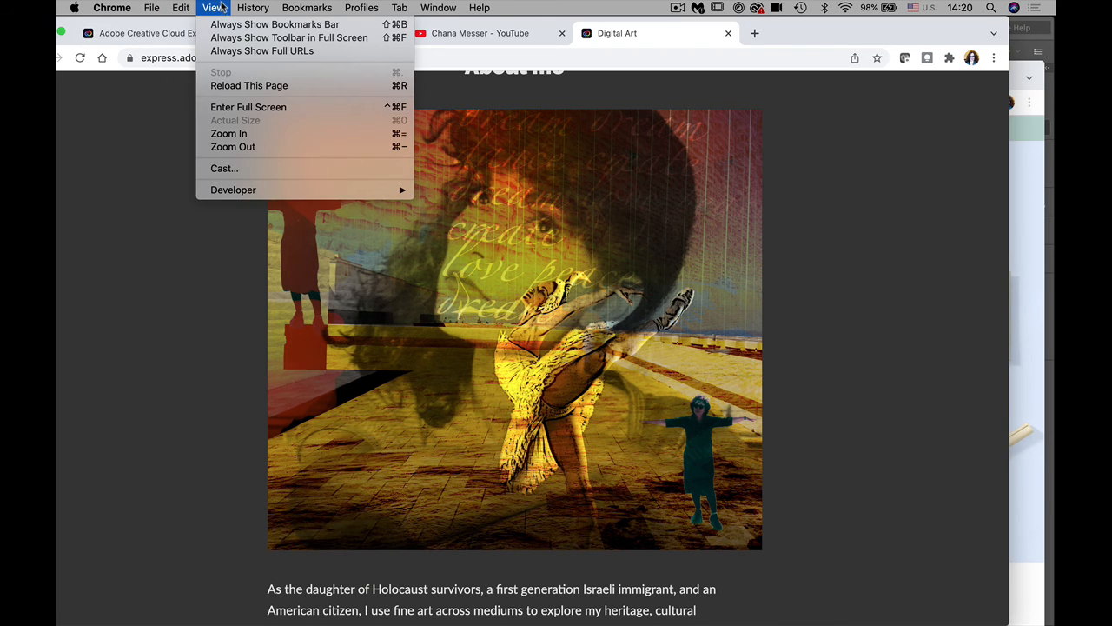
click(233, 107)
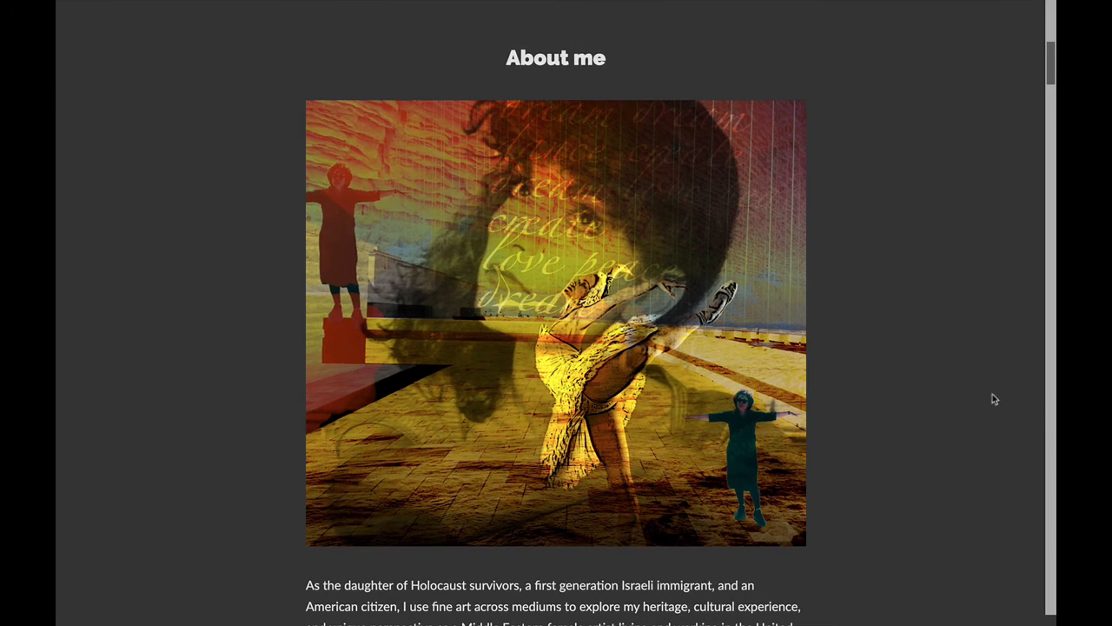
Step: Scroll through the full-screen page from the painting banner down to the Contact section
drag(1048, 68, 1043, 29)
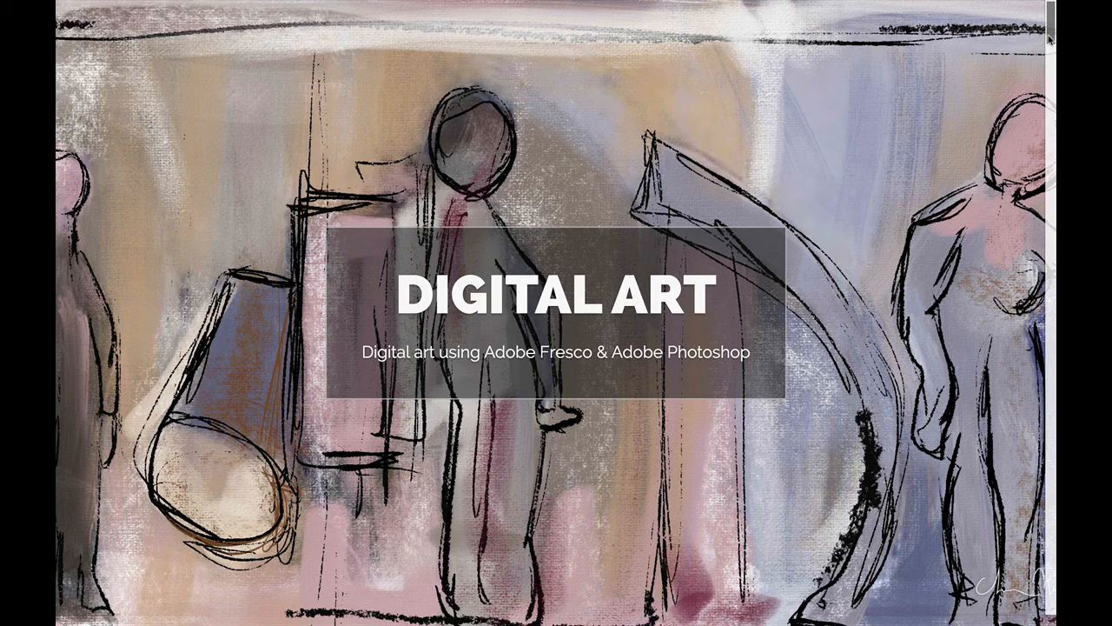
drag(1049, 37, 1049, 182)
scroll(557, 313, down, 5)
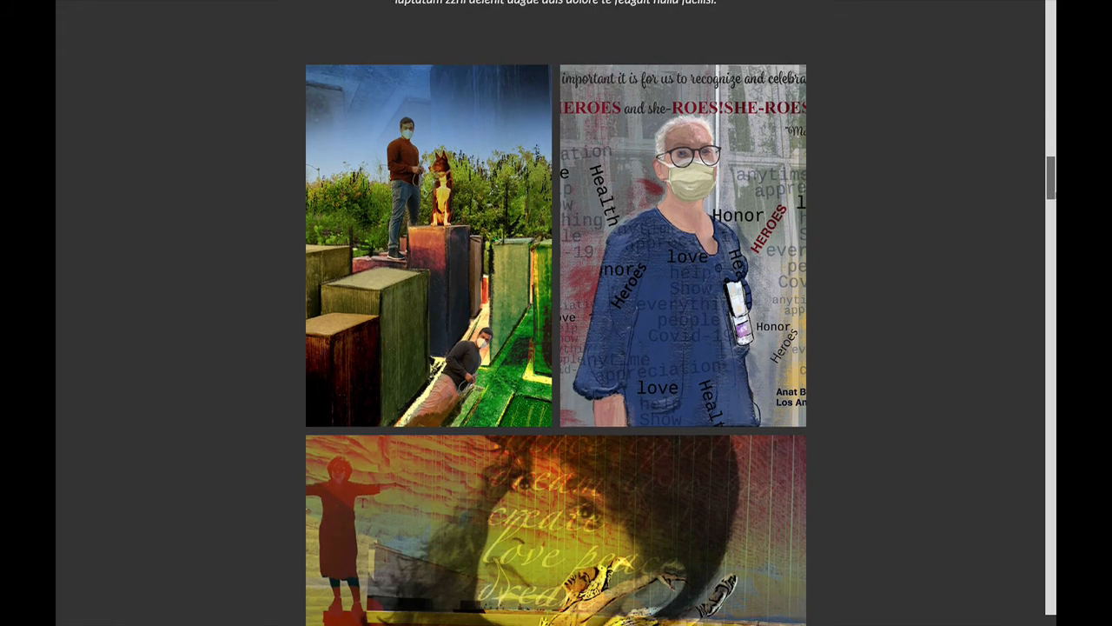
scroll(556, 313, down, 6)
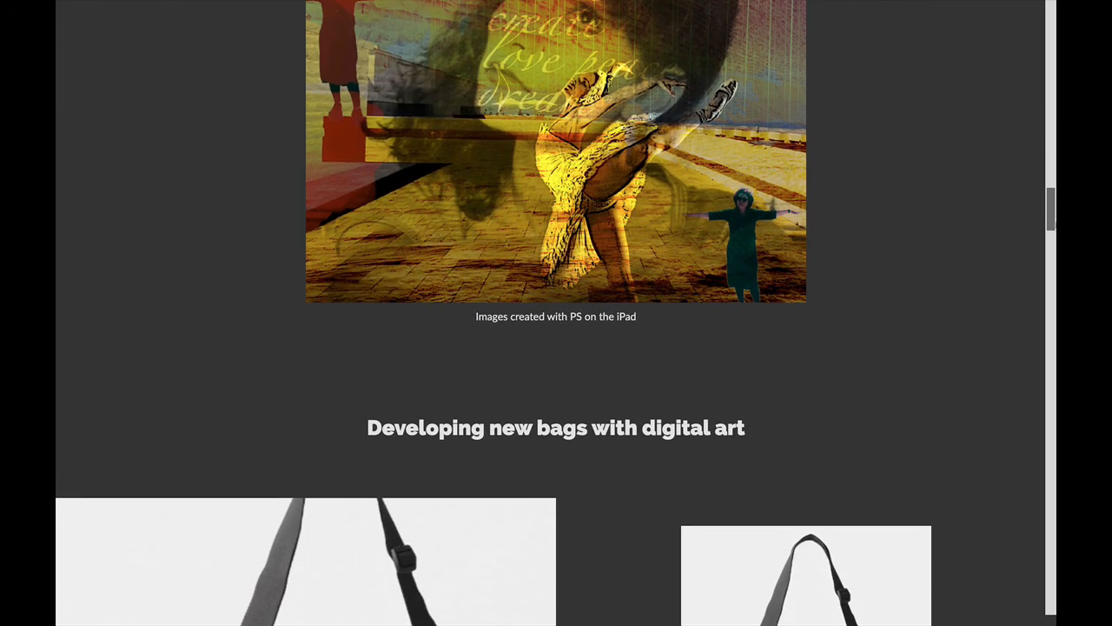
scroll(556, 313, down, 8)
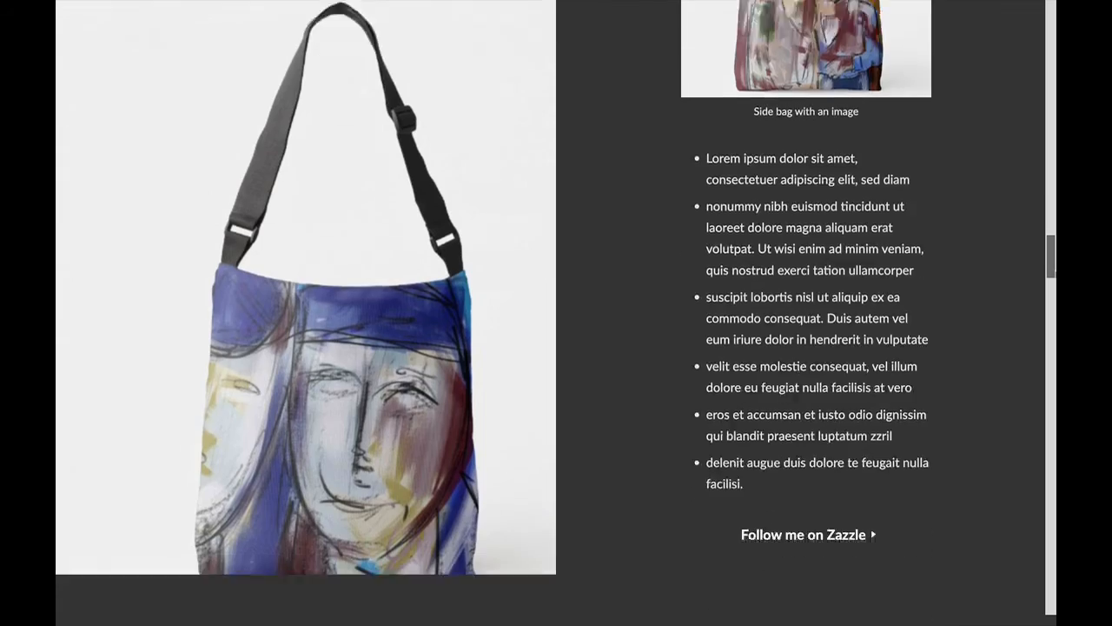
scroll(556, 312, down, 10)
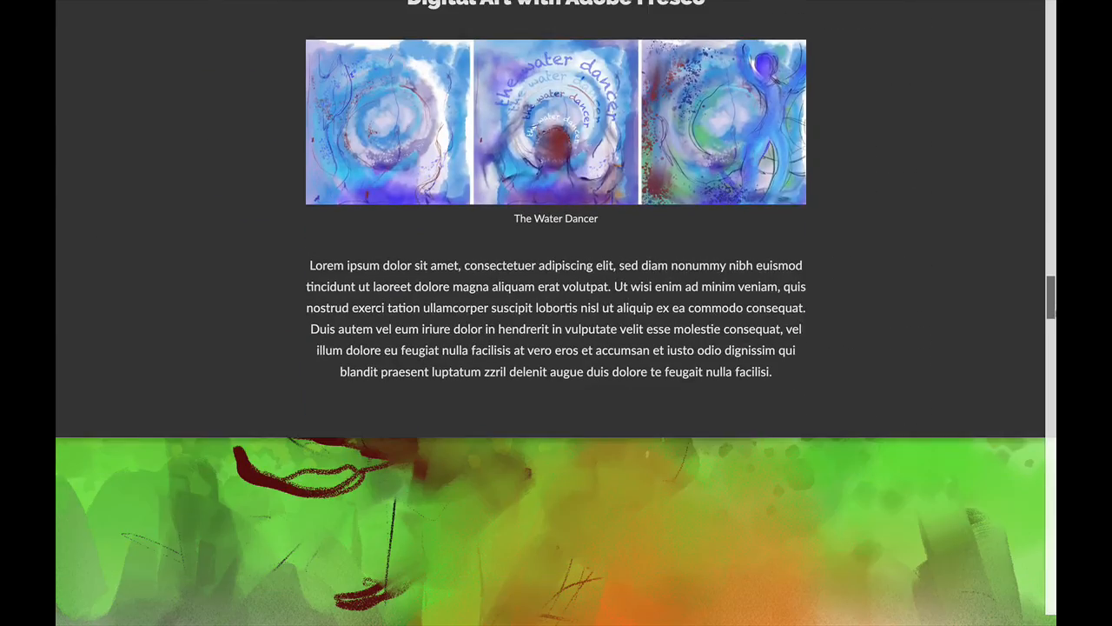
scroll(556, 312, down, 10)
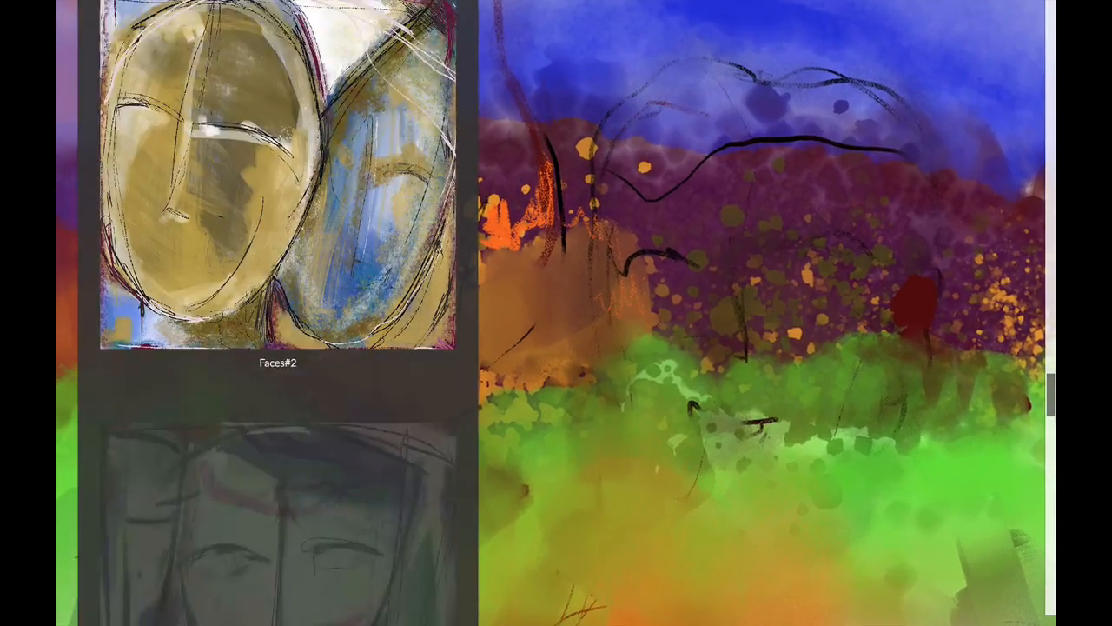
scroll(556, 313, down, 10)
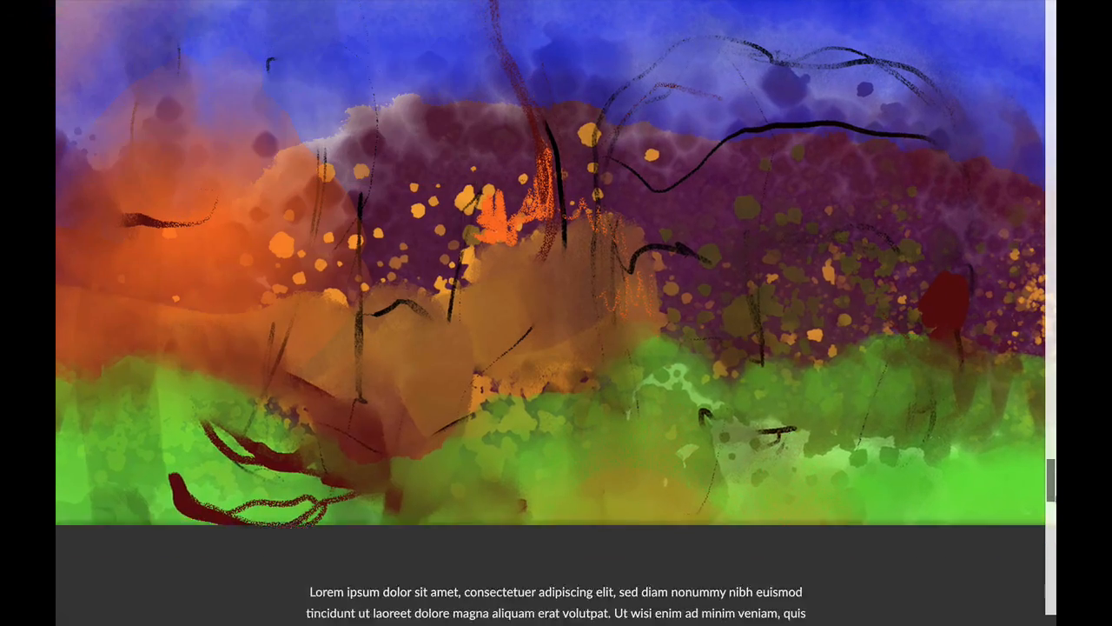
scroll(556, 313, down, 8)
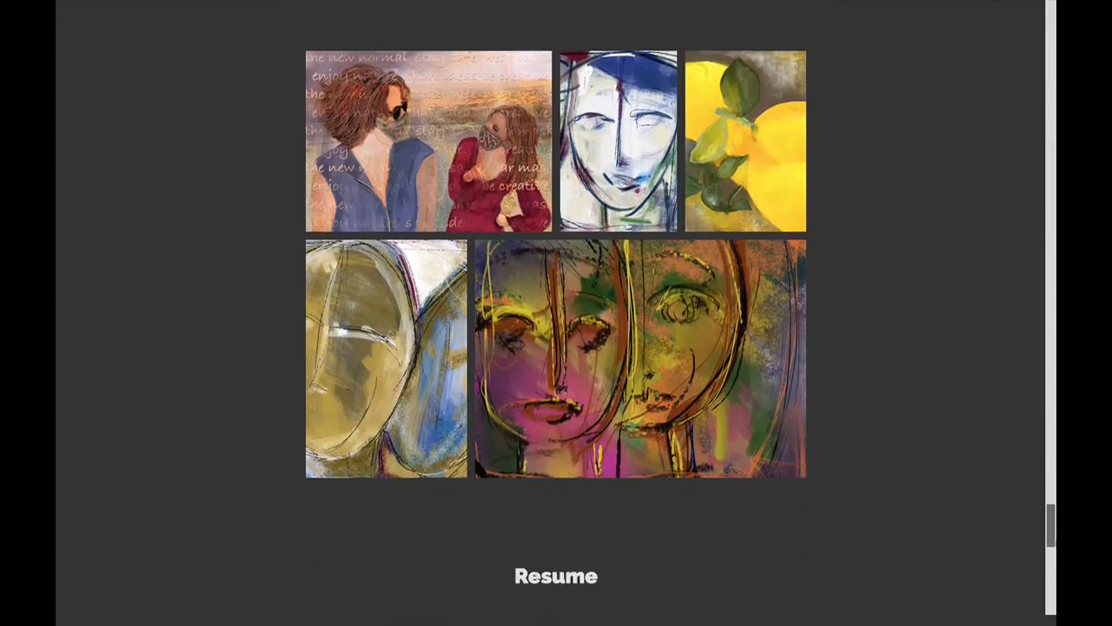
scroll(556, 313, down, 6)
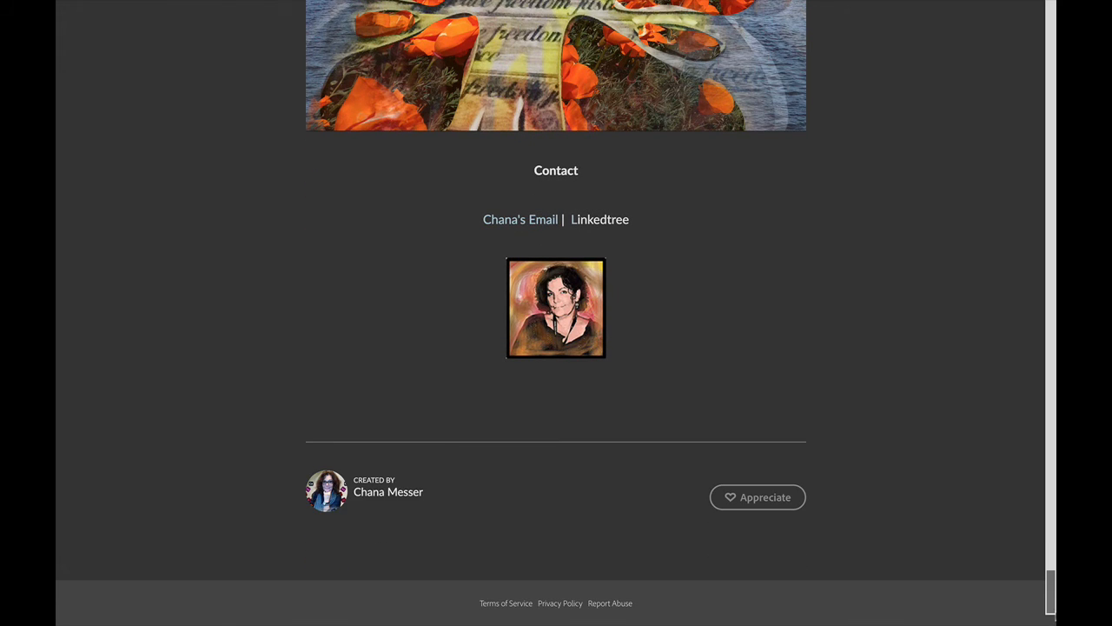
scroll(928, 279, up, 20)
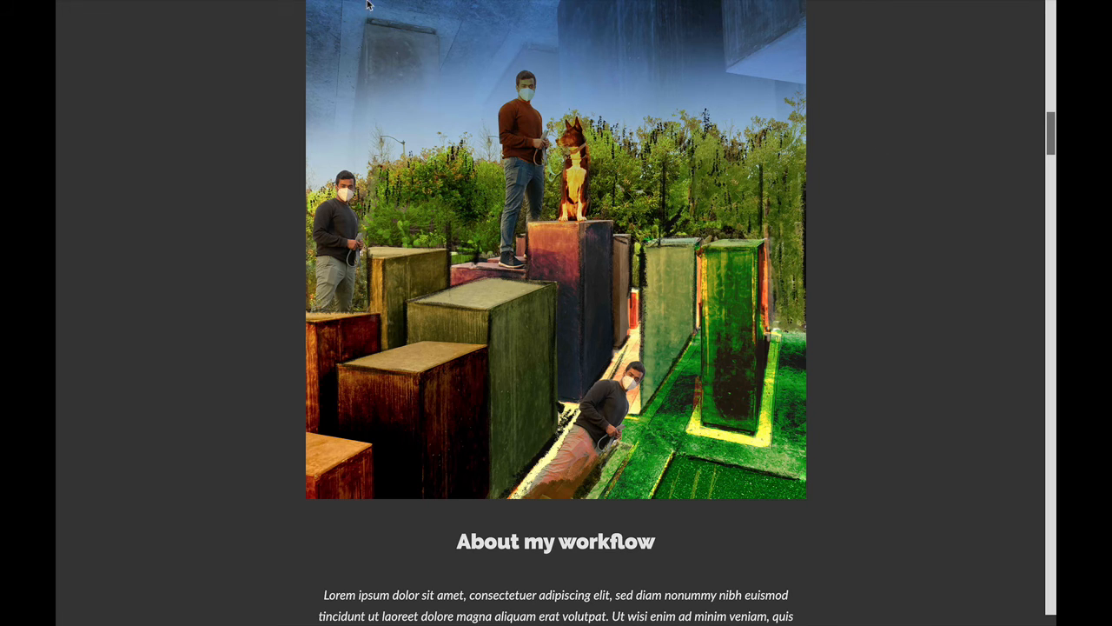
mouse_move(280, 7)
click(215, 7)
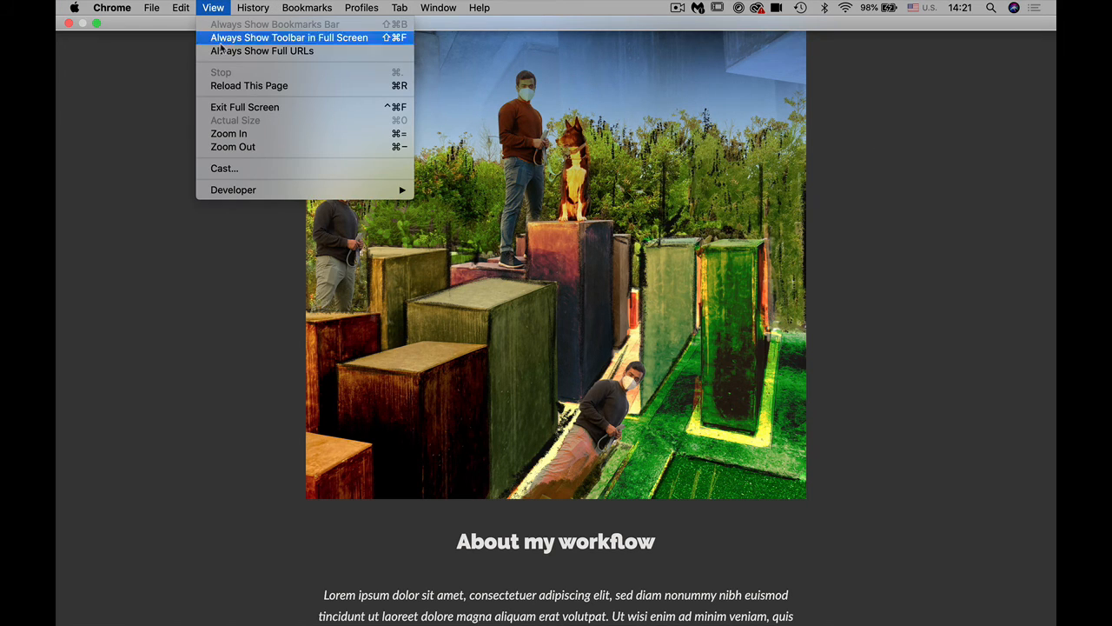
Step: Exit full screen, return to the Express editor tab and close the Publish/Share dialog
click(233, 107)
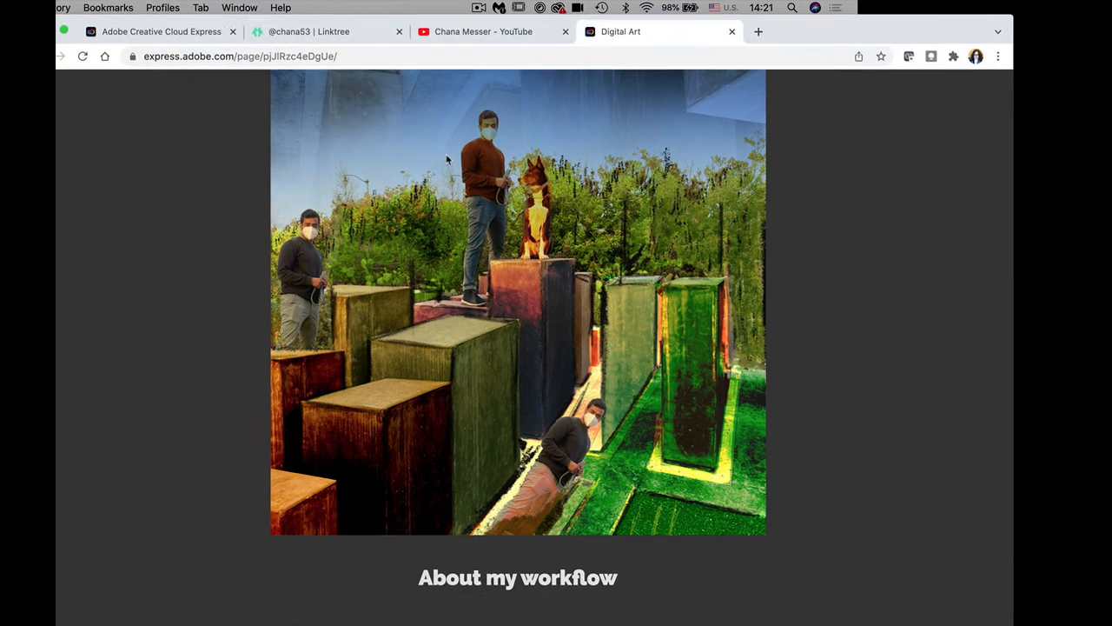
click(153, 33)
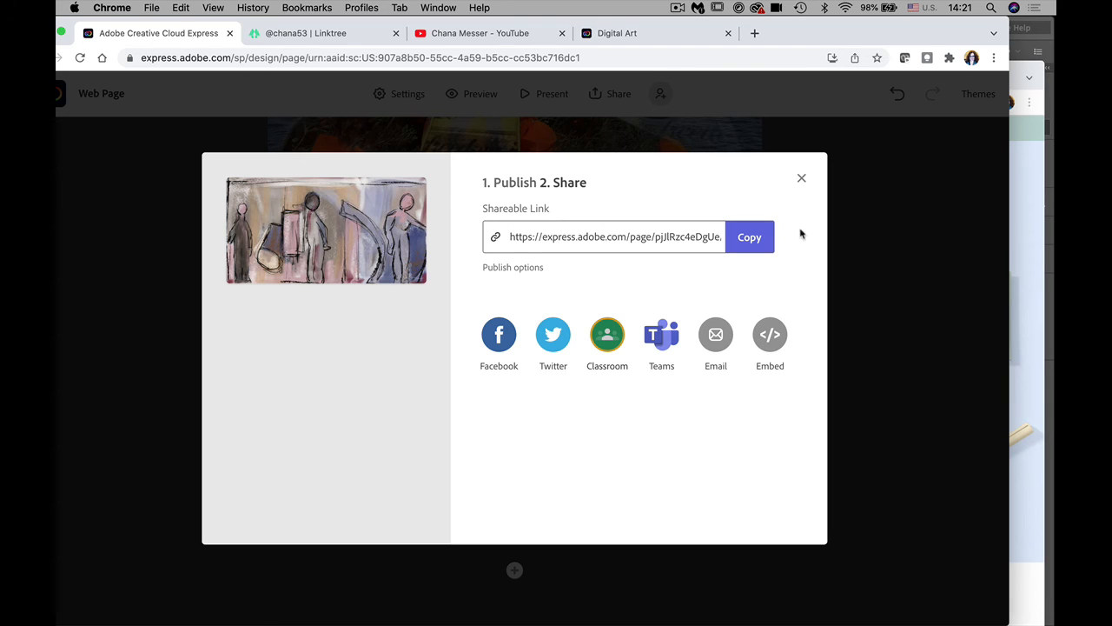
click(801, 179)
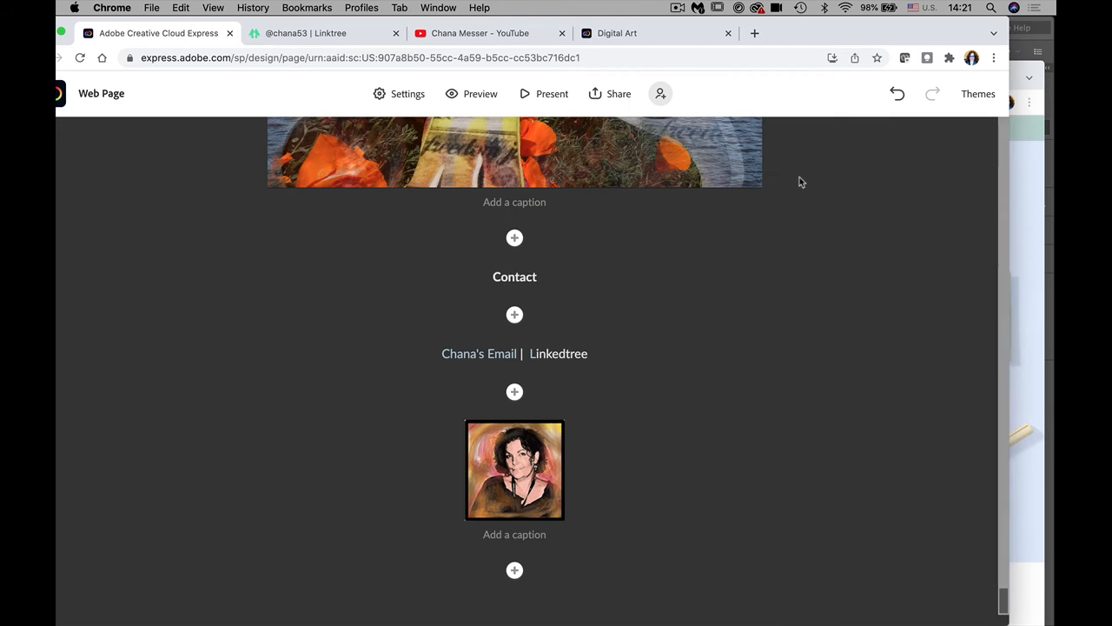
Step: In the Invite dialog, enter the collaborator's e-mail address
click(660, 95)
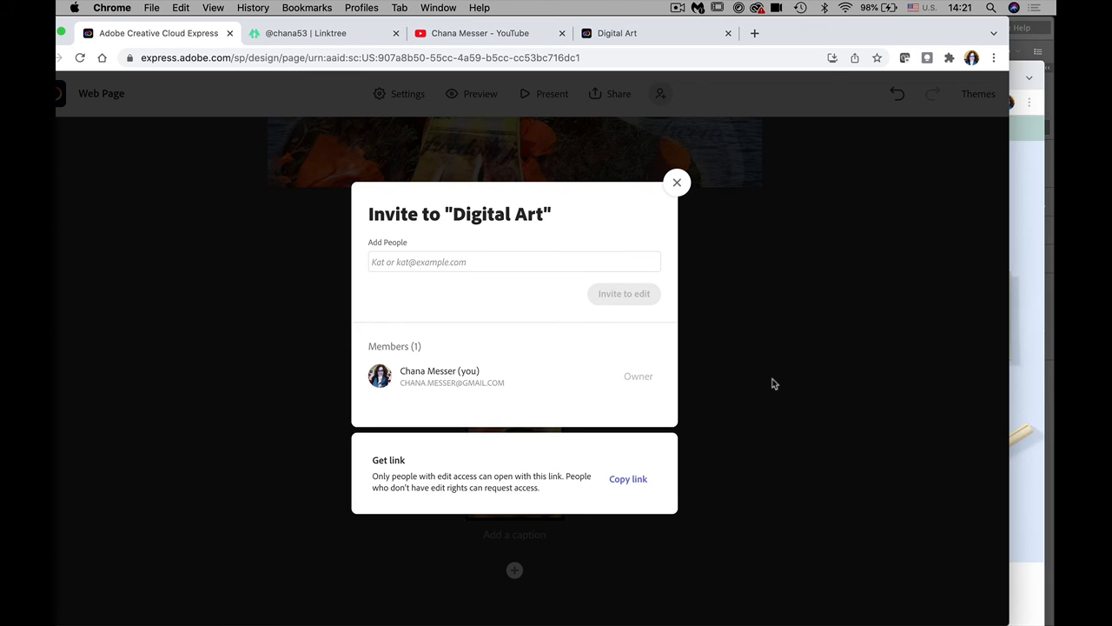
click(395, 256)
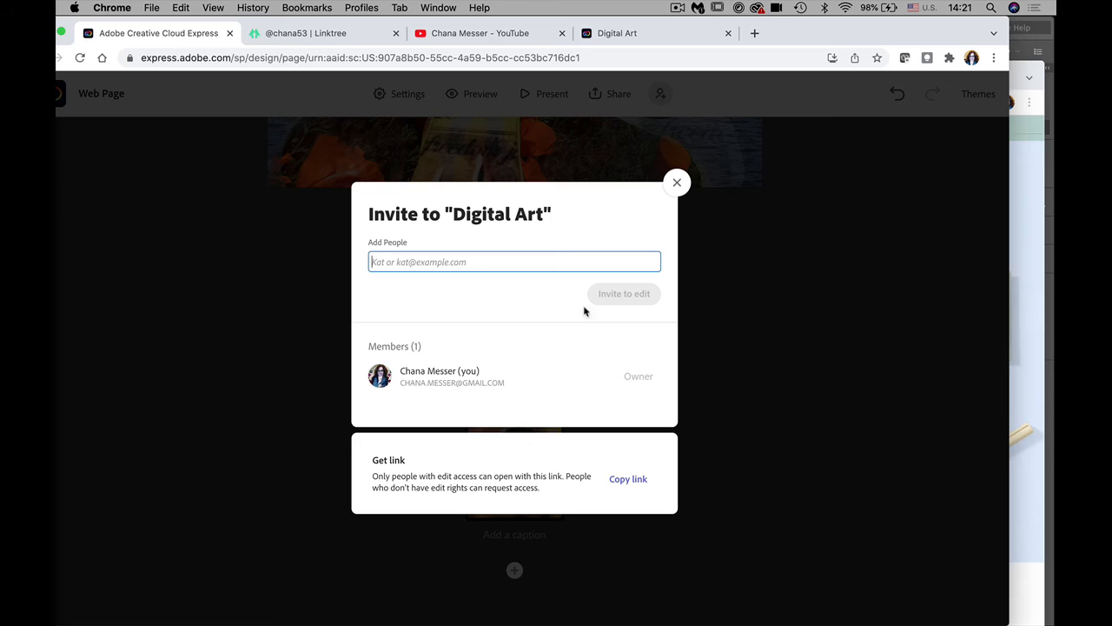
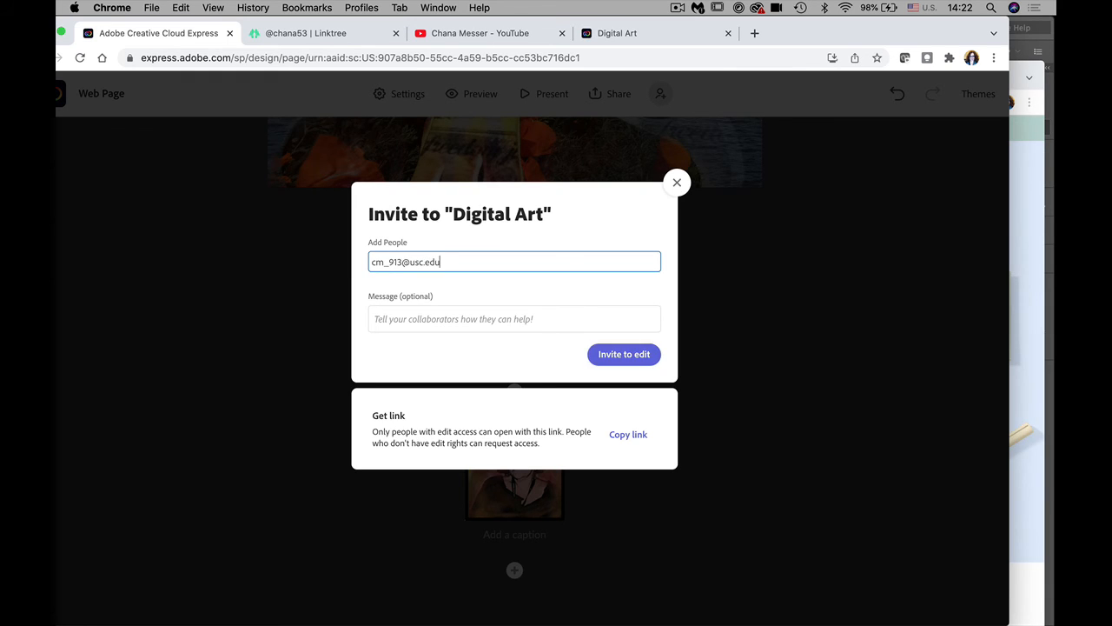
Step: Add a message asking for help with the content and send the invite to edit
click(501, 319)
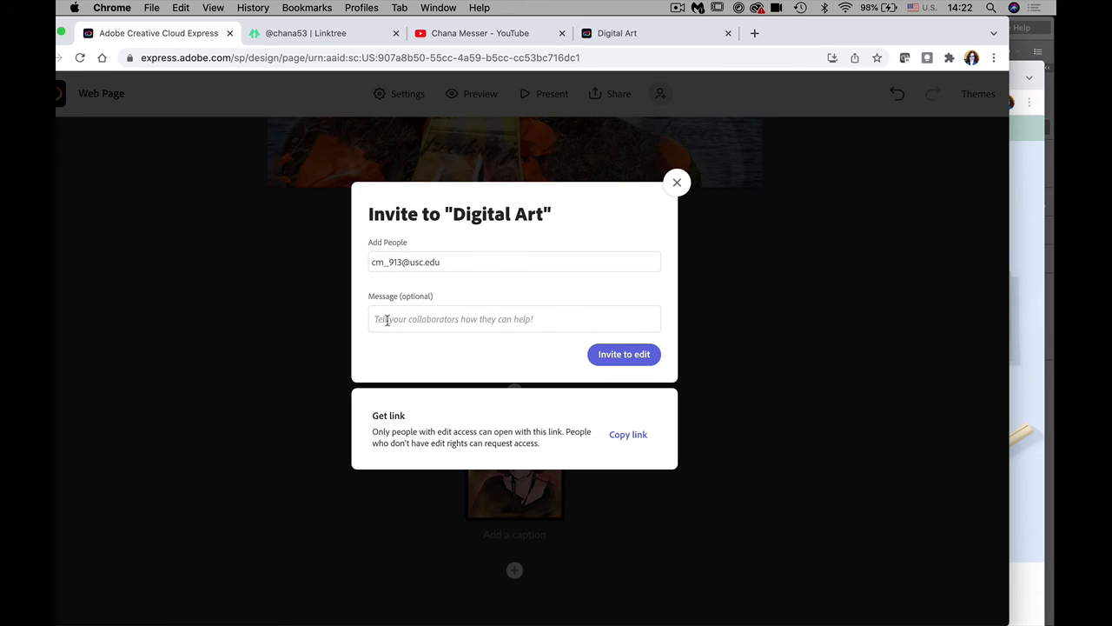
text(Can you)
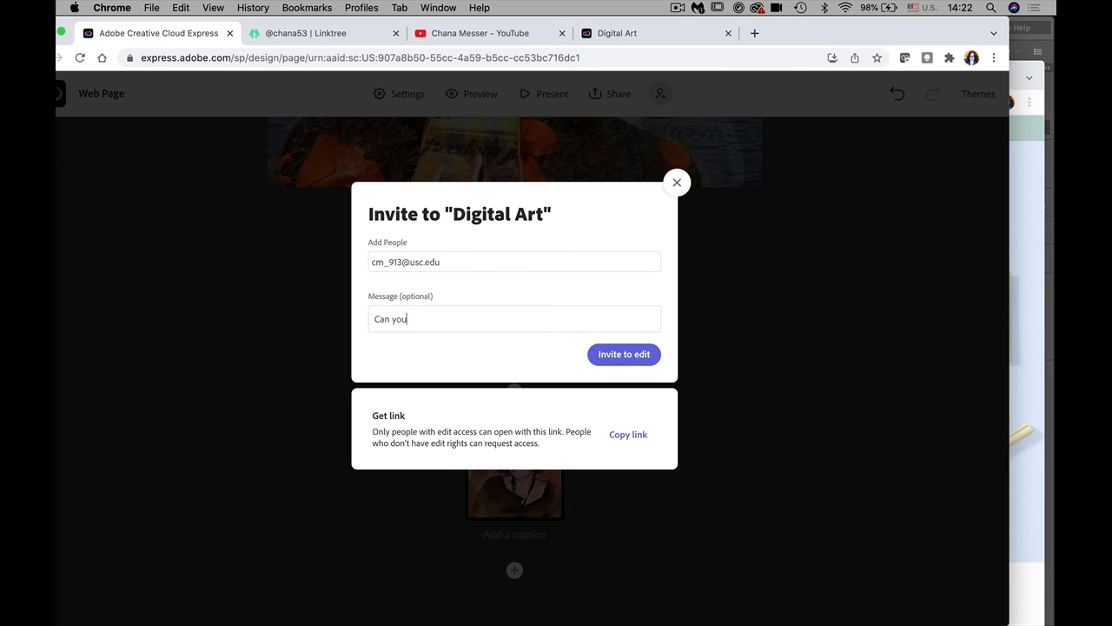
text( help me with the content . I am not so gre)
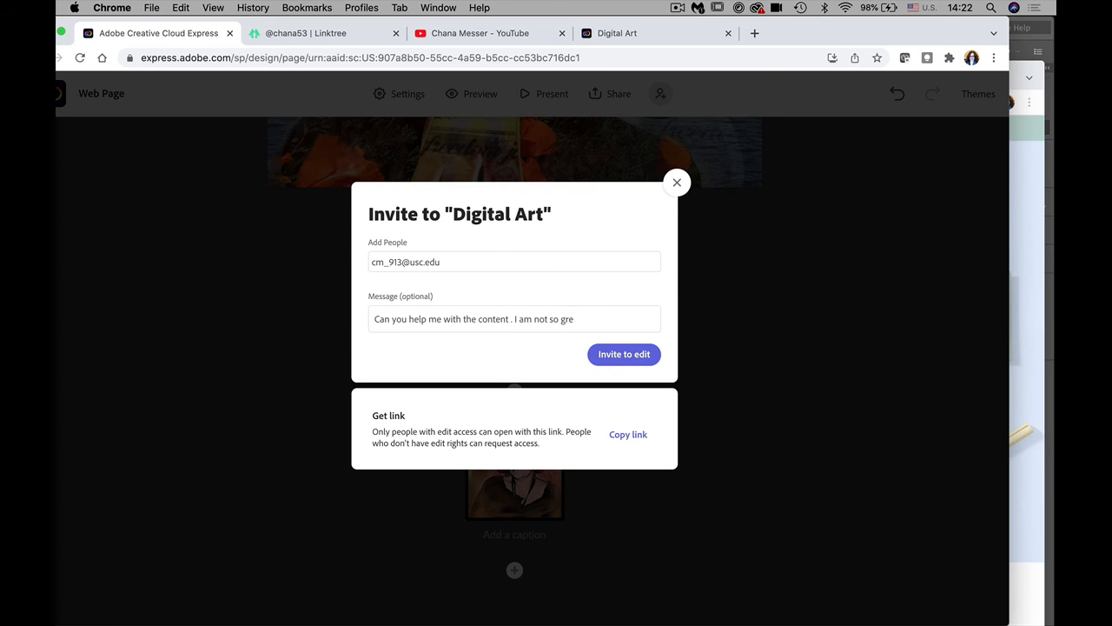
text(ith English)
click(613, 355)
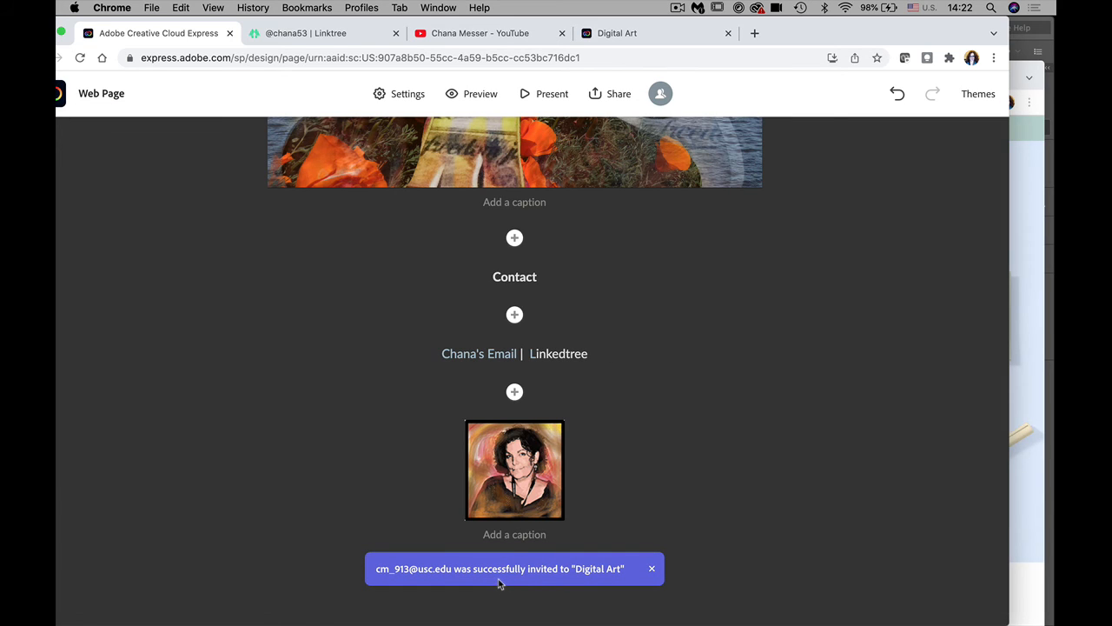
mouse_move(500, 622)
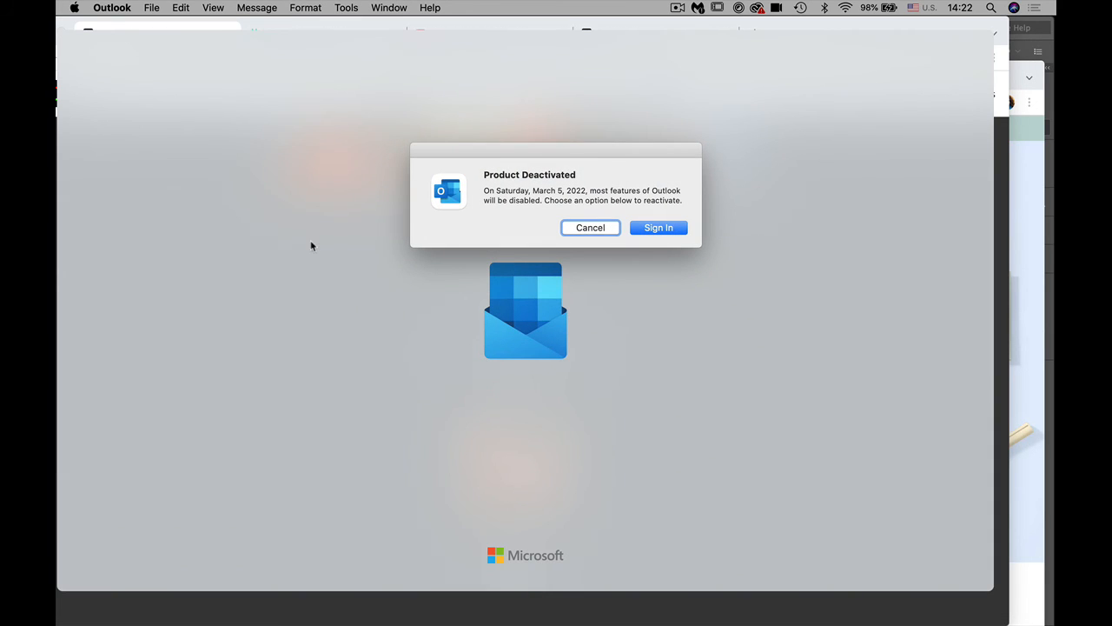
Step: Dismiss the deactivation notice, open the Digital Art invitation in the second inbox, and start collaborating
click(634, 230)
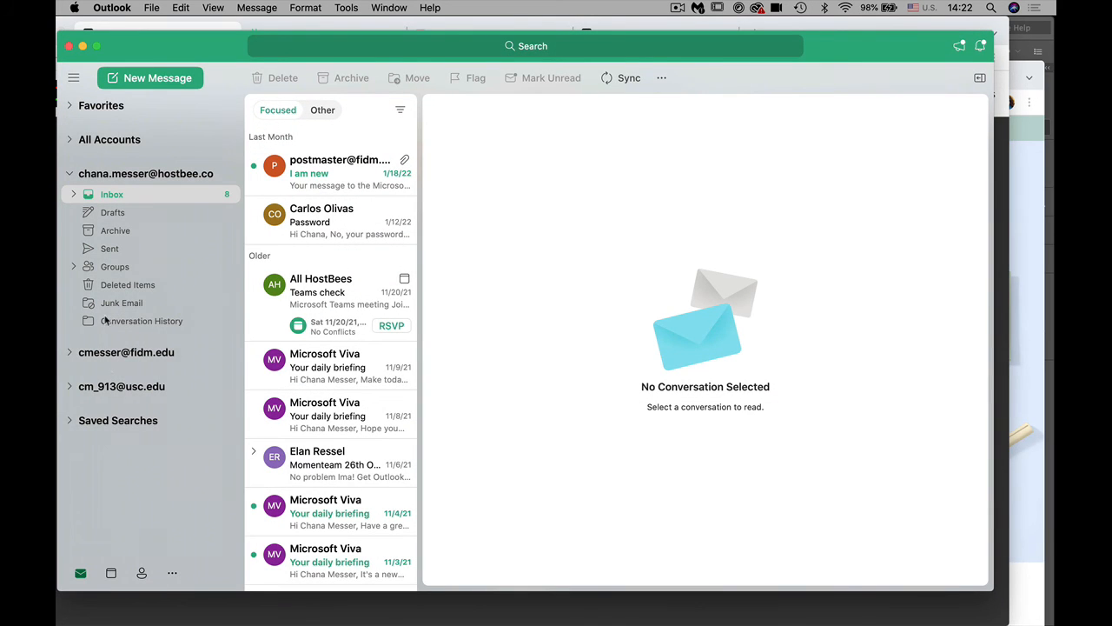
click(113, 388)
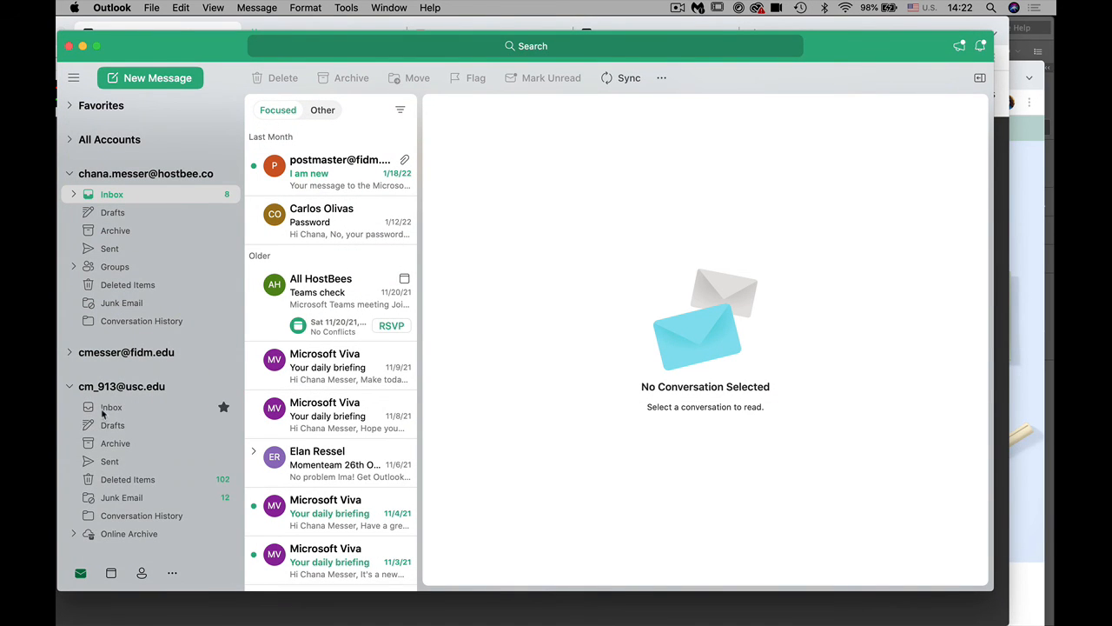
click(105, 409)
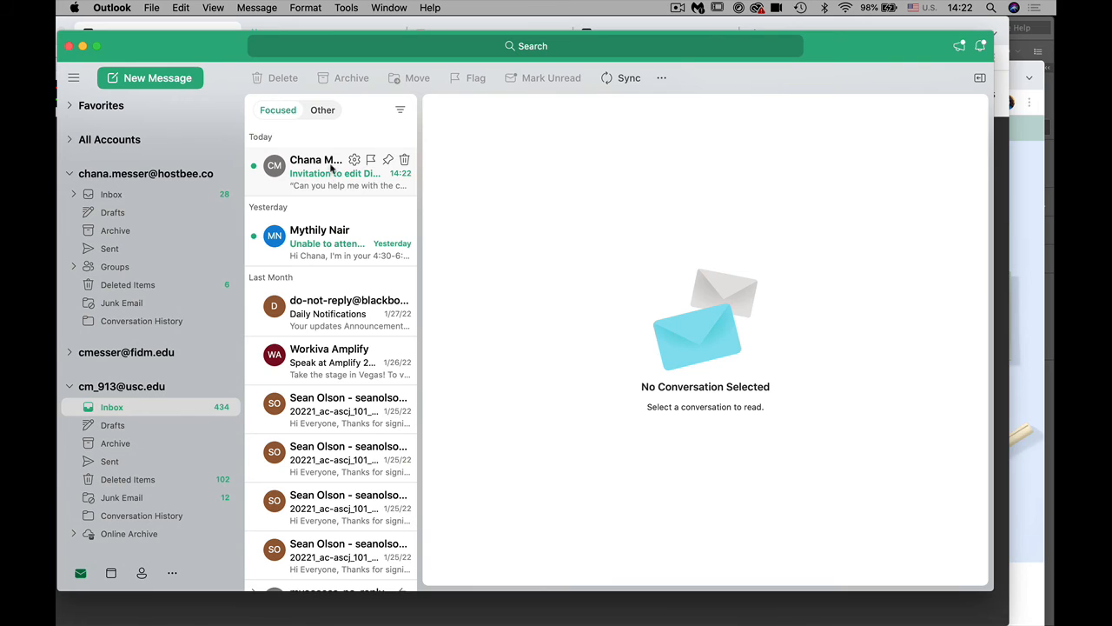
click(330, 175)
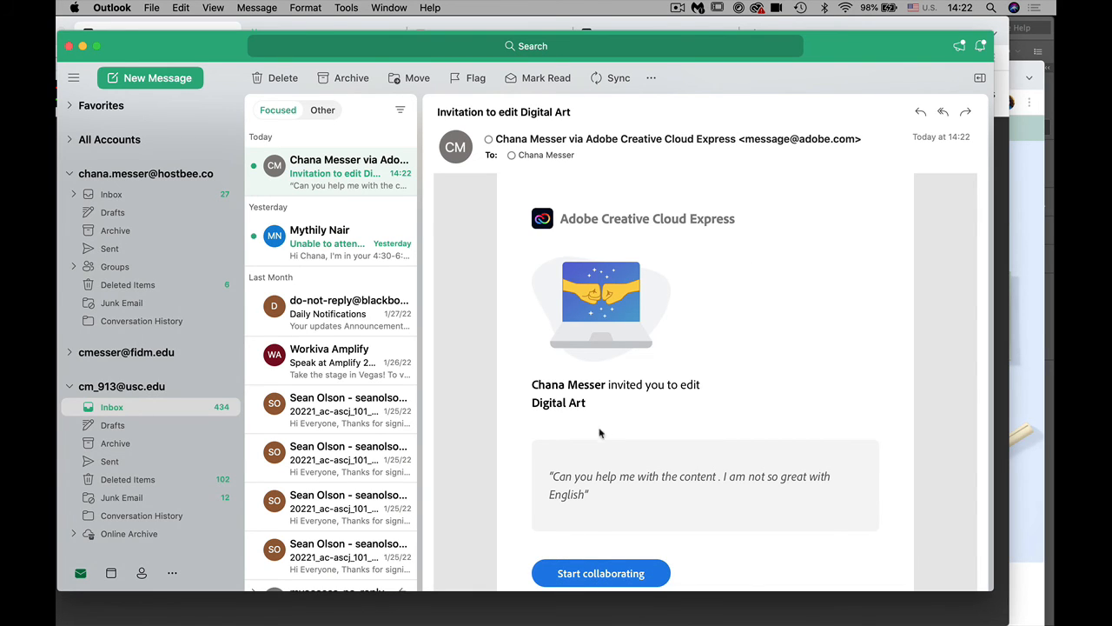
click(601, 573)
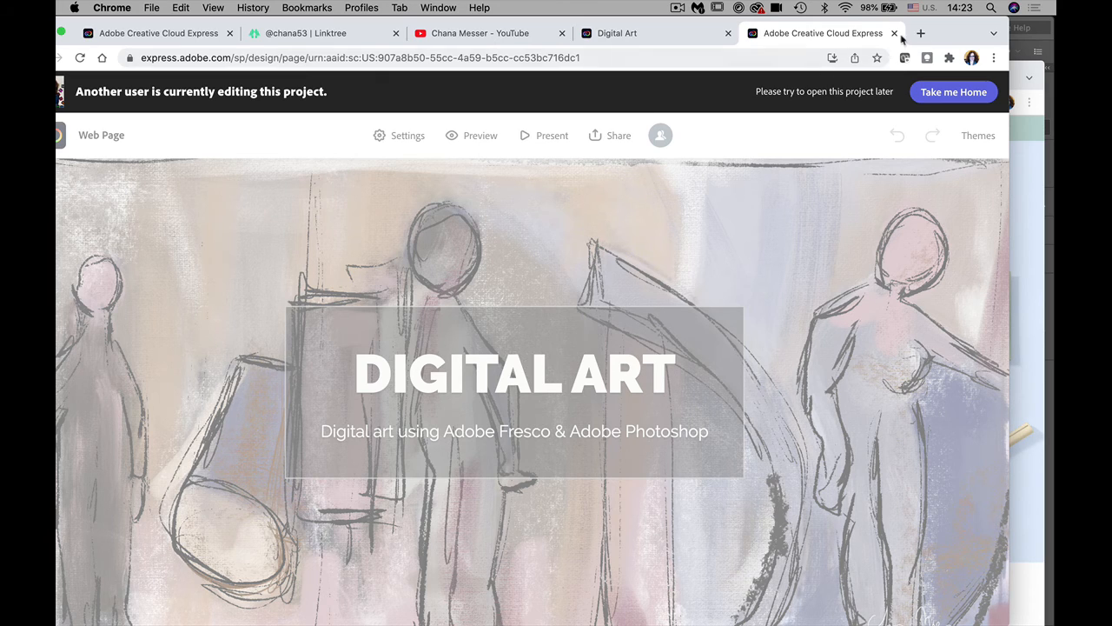
Step: From Projects on the home page, duplicate the Digital Art project as 'Digital Art copy #2'
click(950, 91)
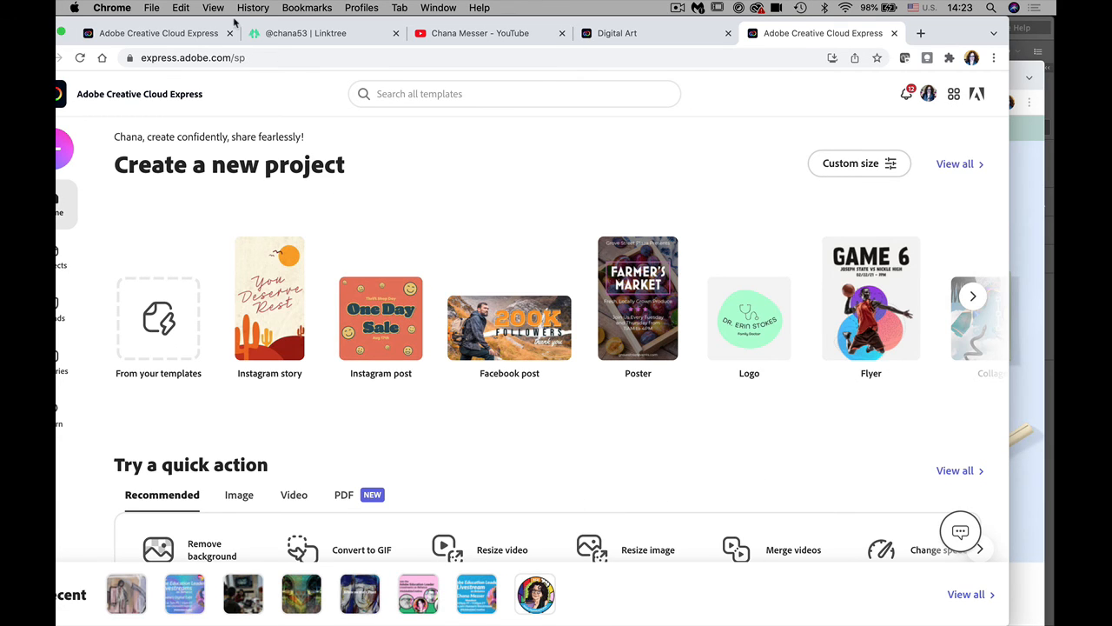
drag(256, 23, 330, 35)
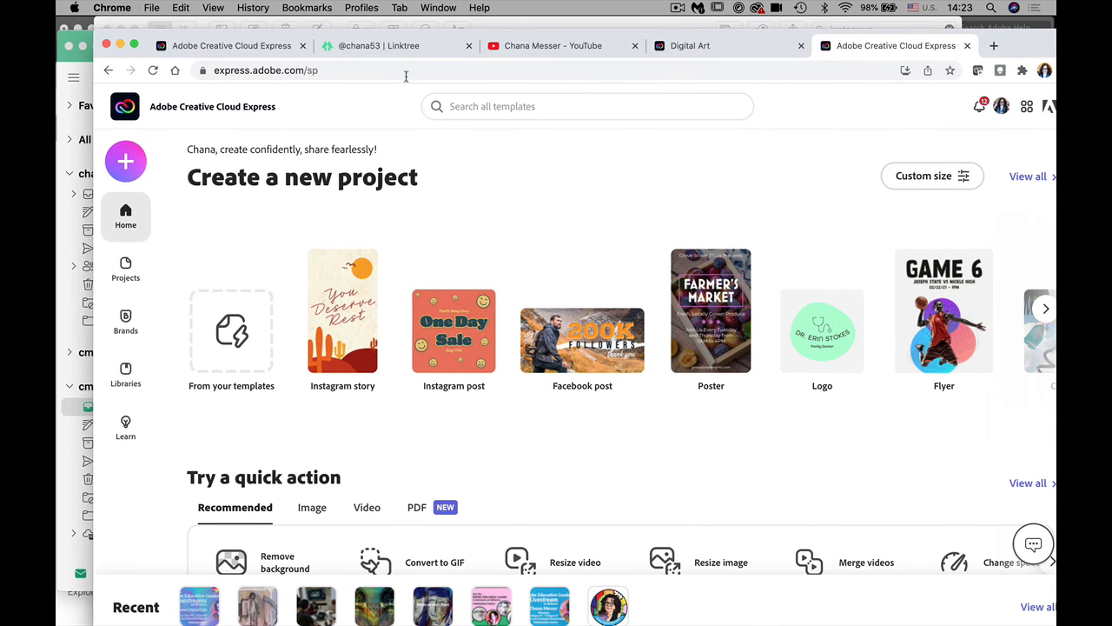
click(127, 269)
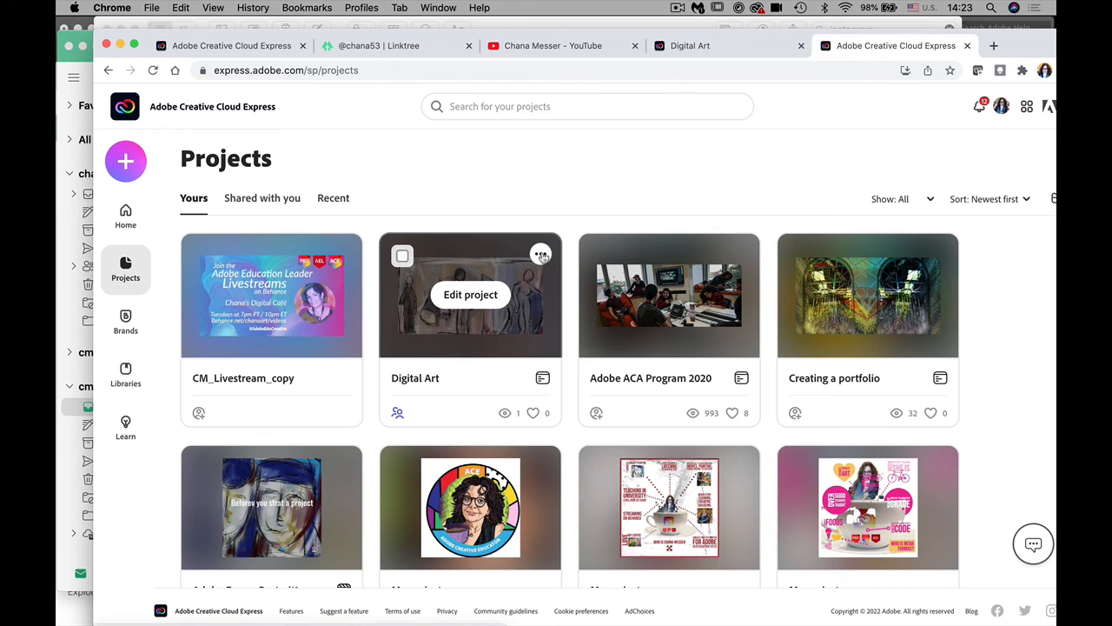
click(541, 254)
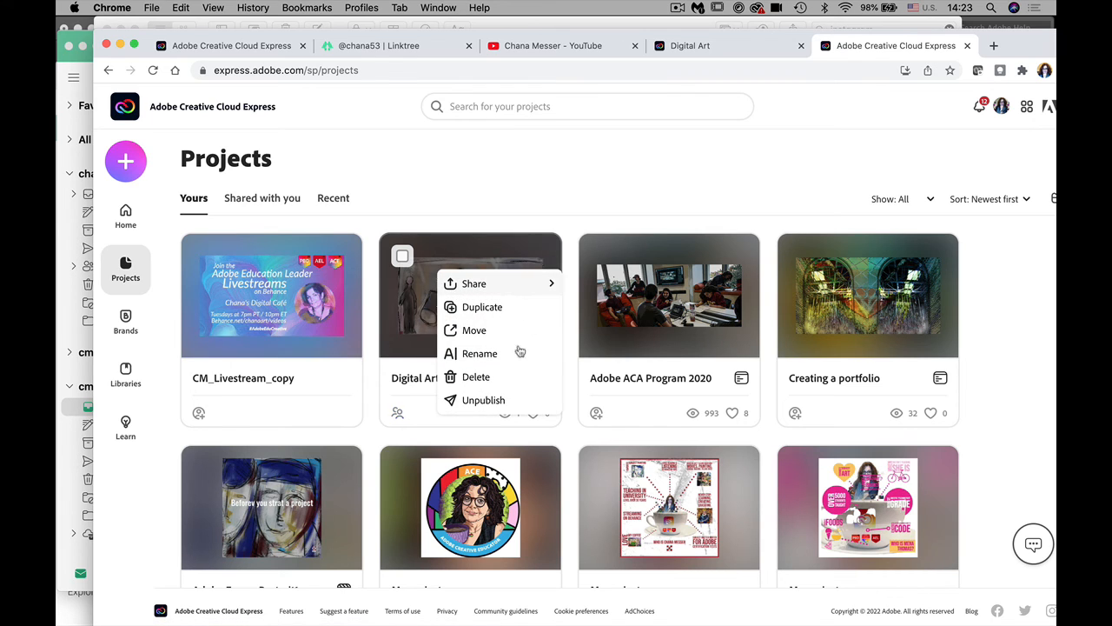
click(469, 311)
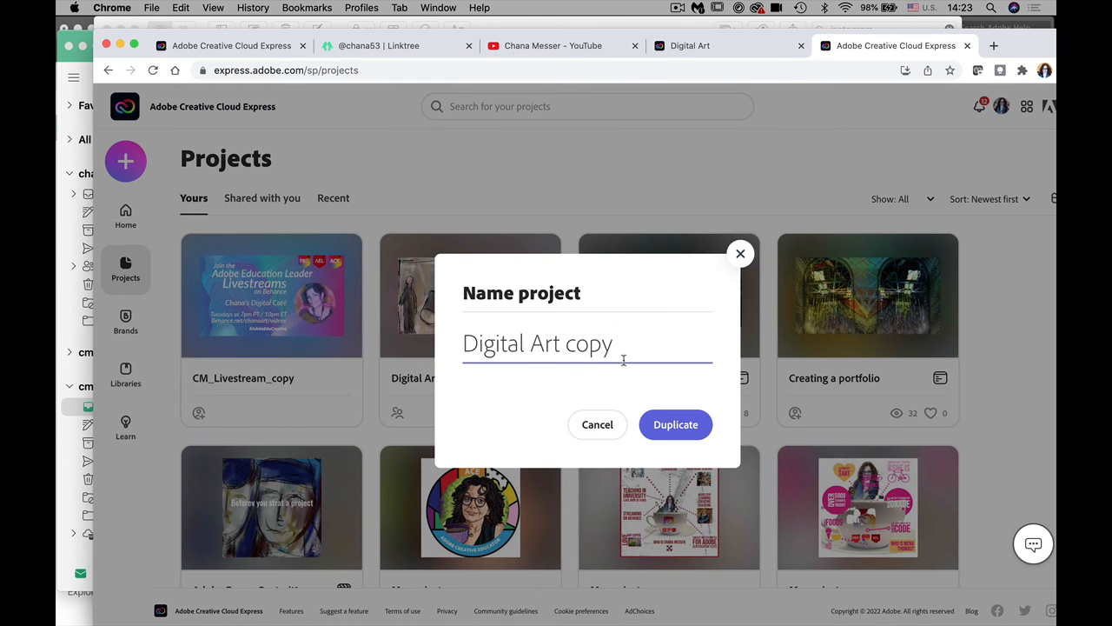
text(#2)
click(684, 425)
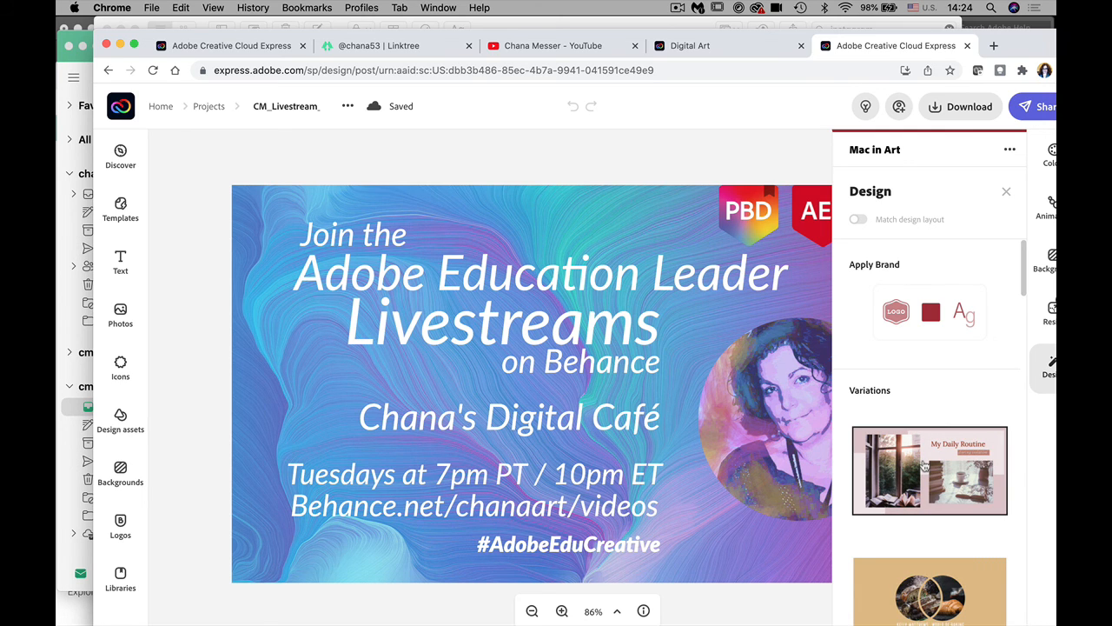
Step: Apply the My Daily Routine variation to the livestreams banner, then shuffle to another style
click(924, 465)
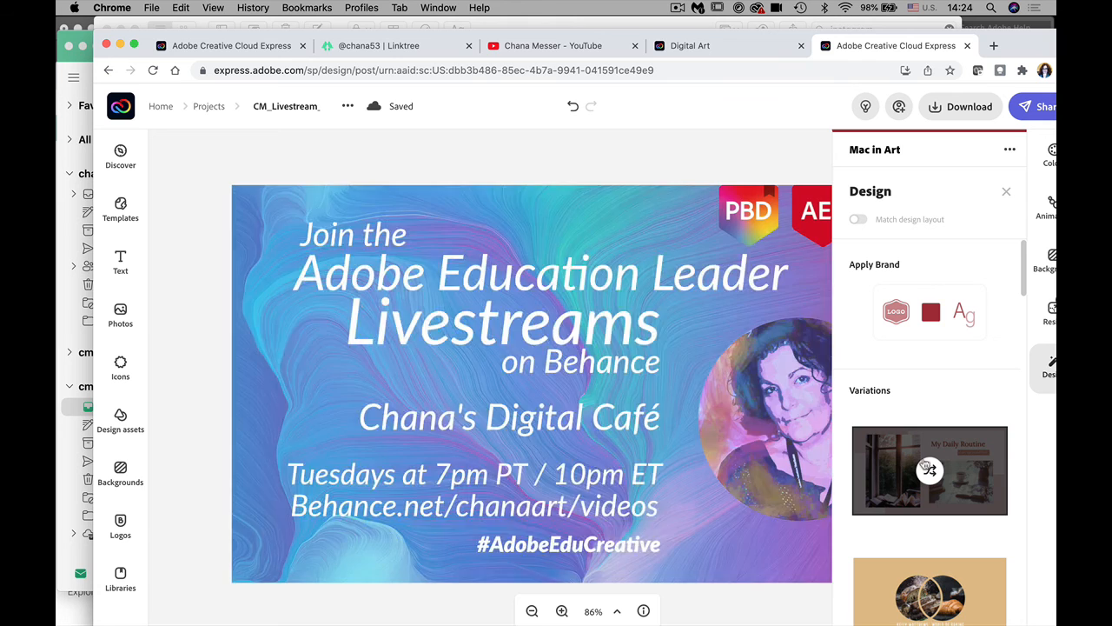
click(928, 469)
click(929, 594)
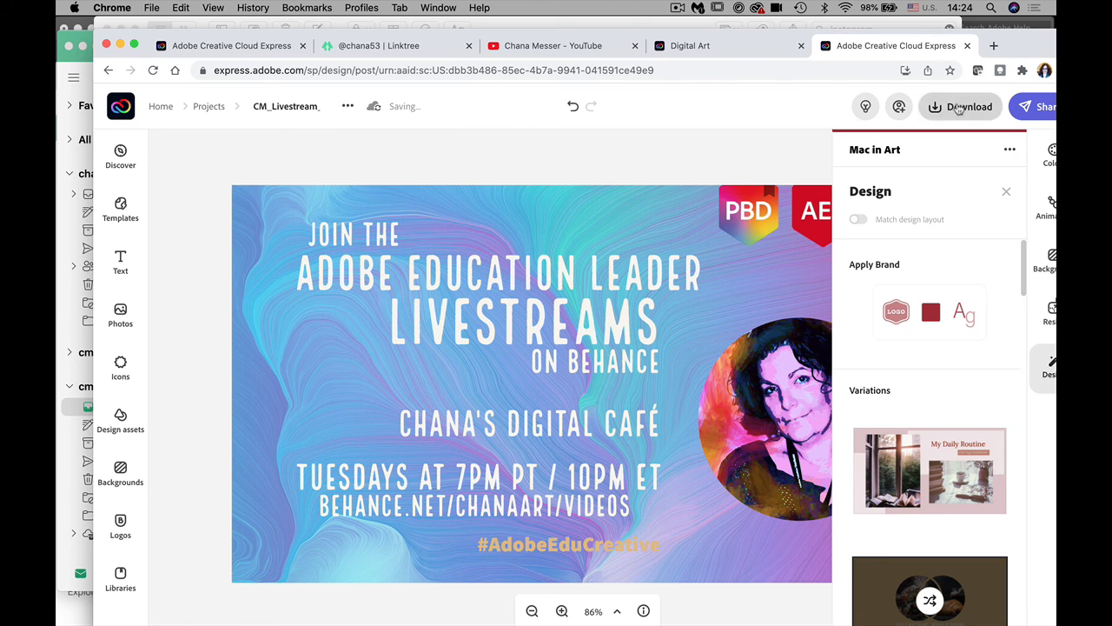
drag(985, 39, 917, 7)
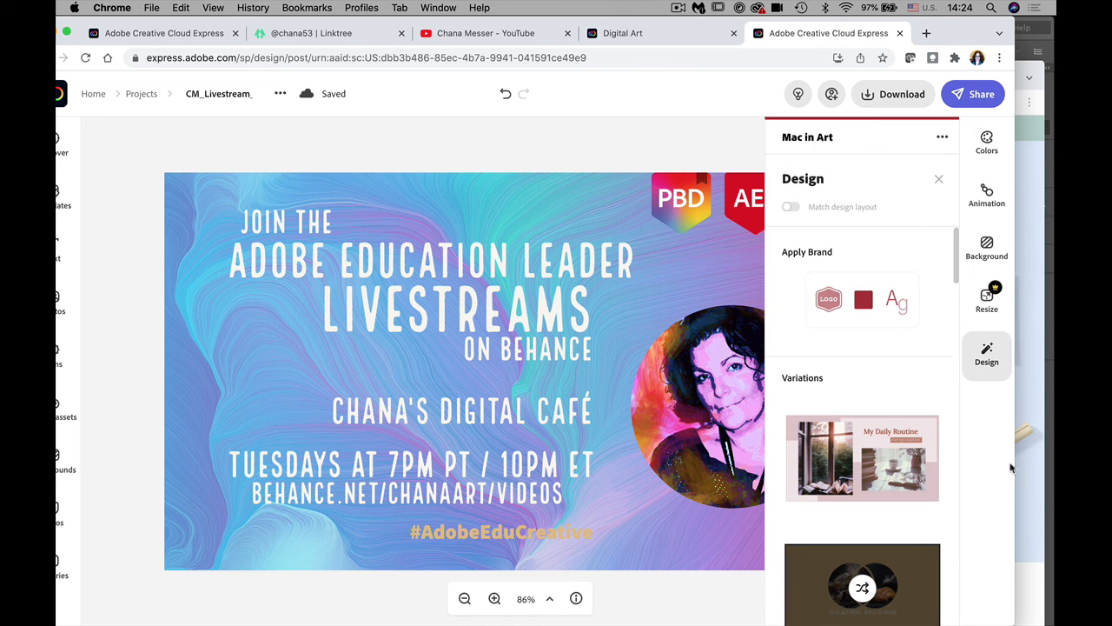
Step: Close the livestreams banner tab, return to the Digital Art editor, and show QuickTime's iPad mirroring
click(900, 33)
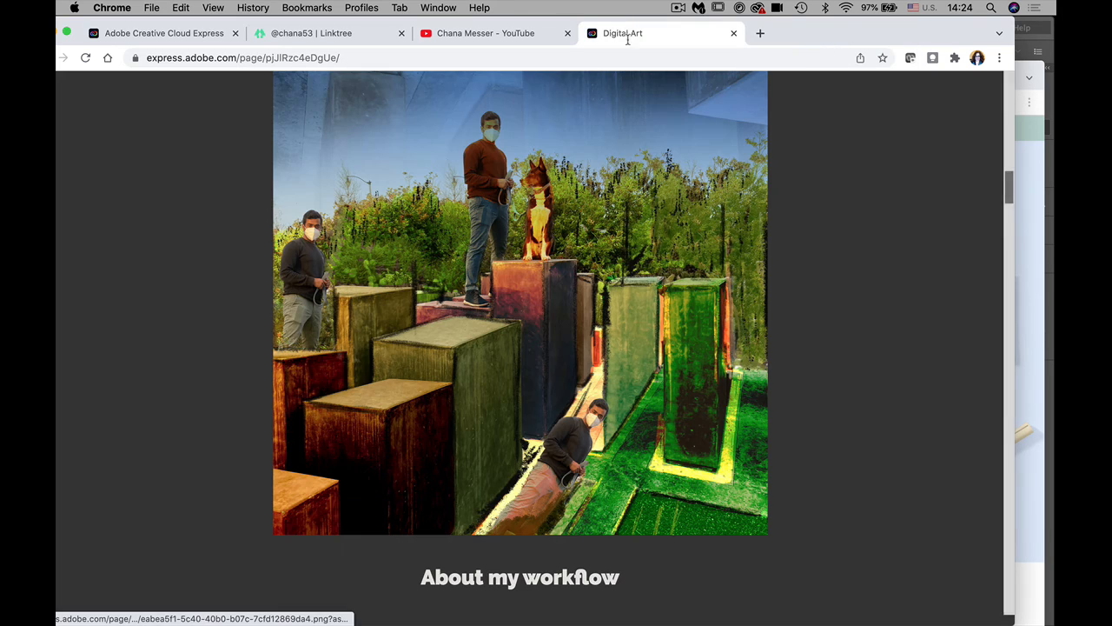
click(485, 35)
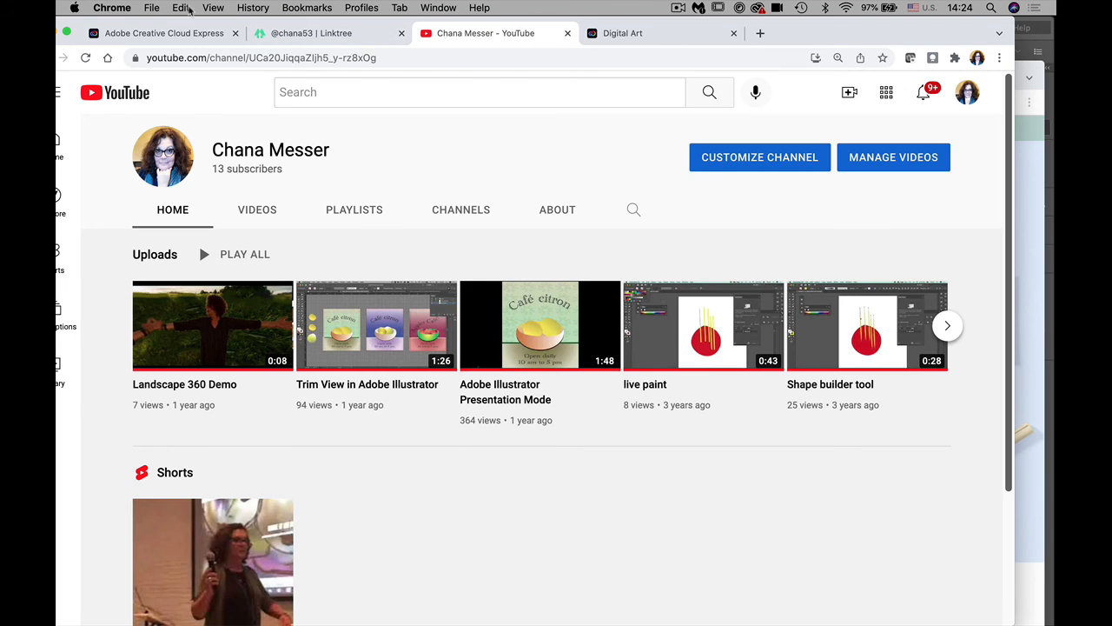
click(166, 33)
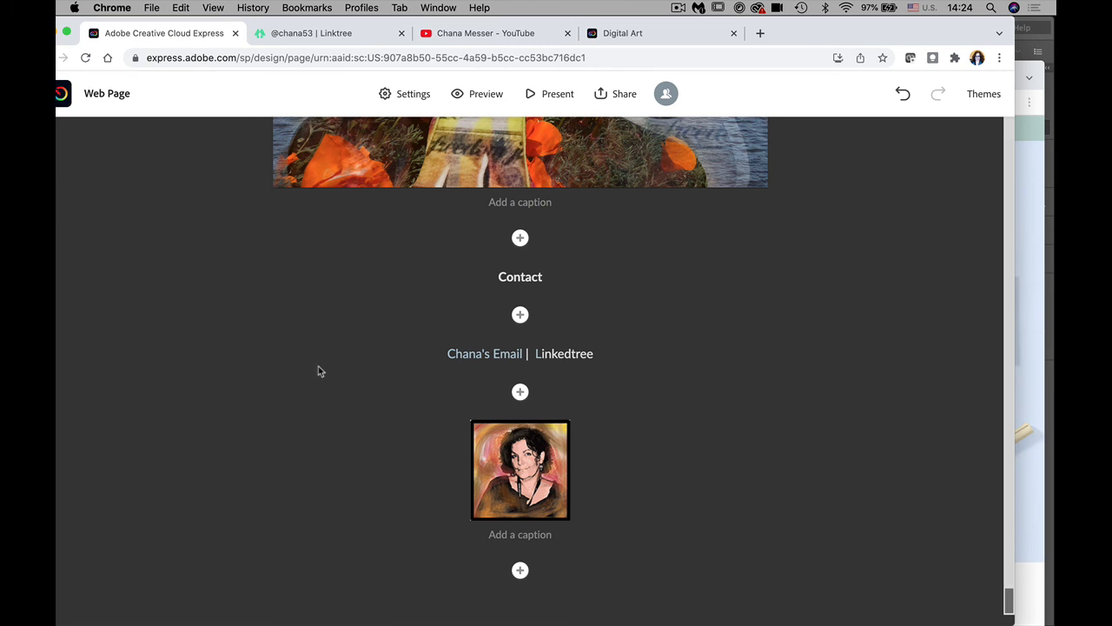
mouse_move(421, 613)
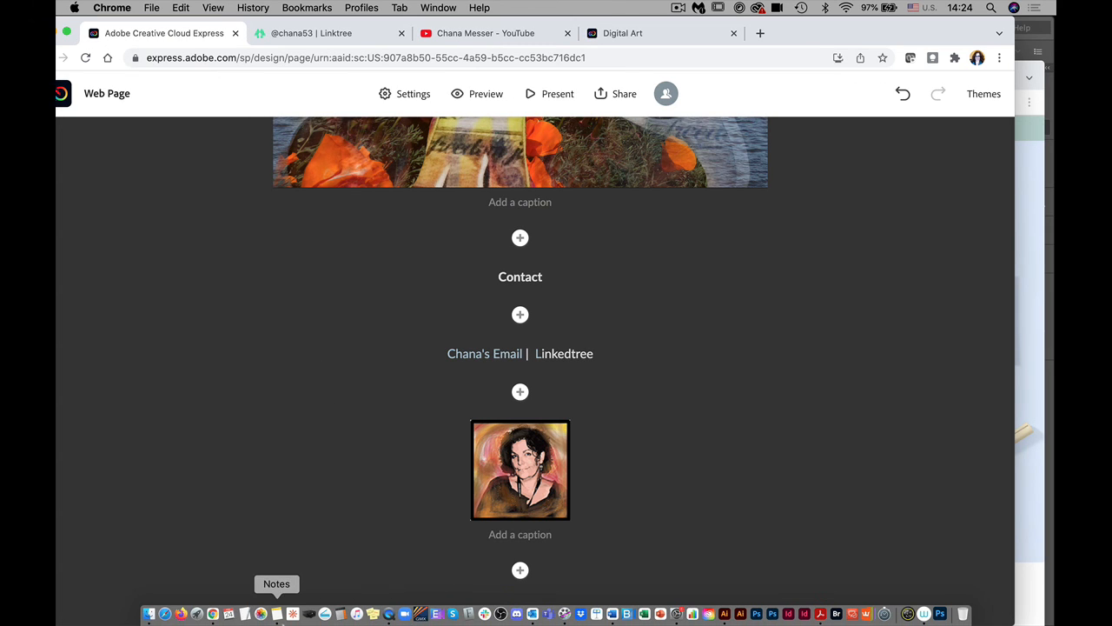
click(389, 614)
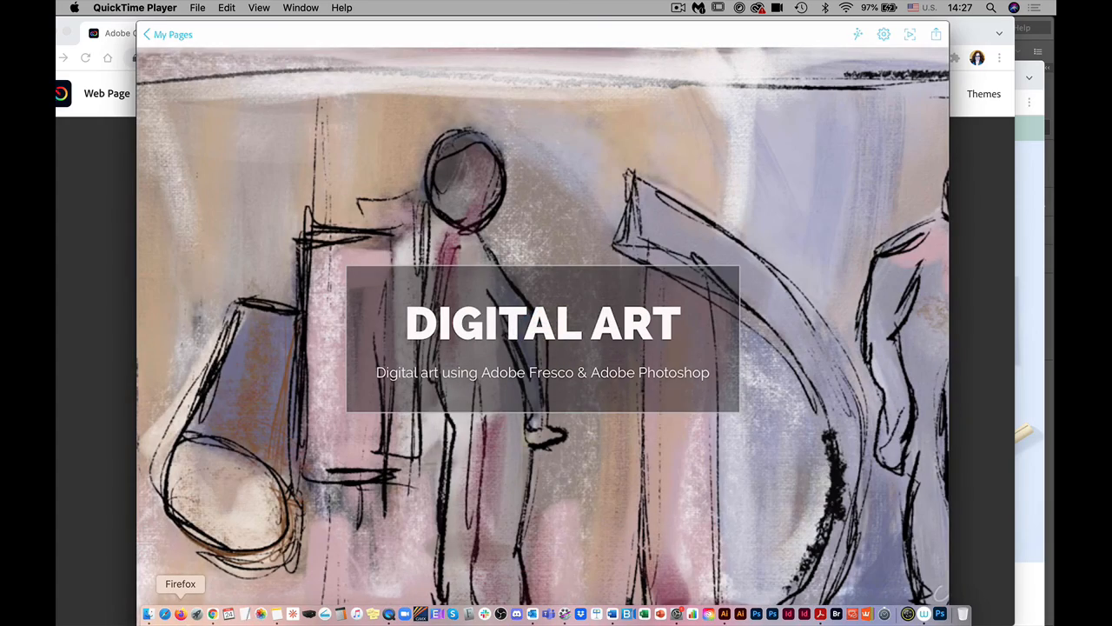
Step: Scroll the mirrored iPad's Digital Art page from the banner down to the painting gallery
scroll(543, 339, down, 10)
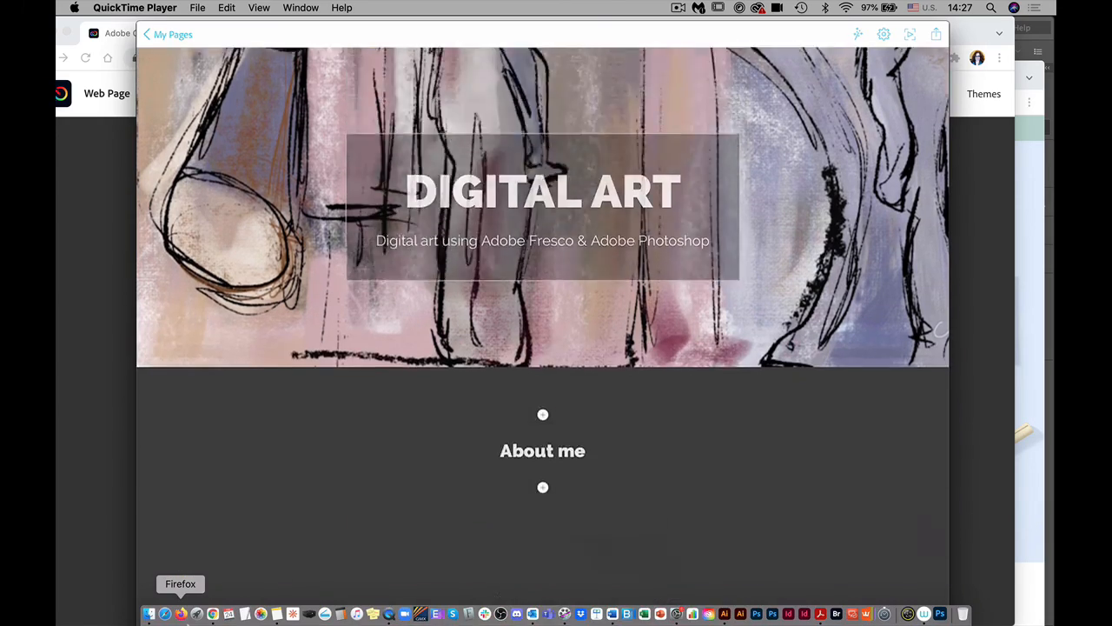
scroll(543, 339, down, 15)
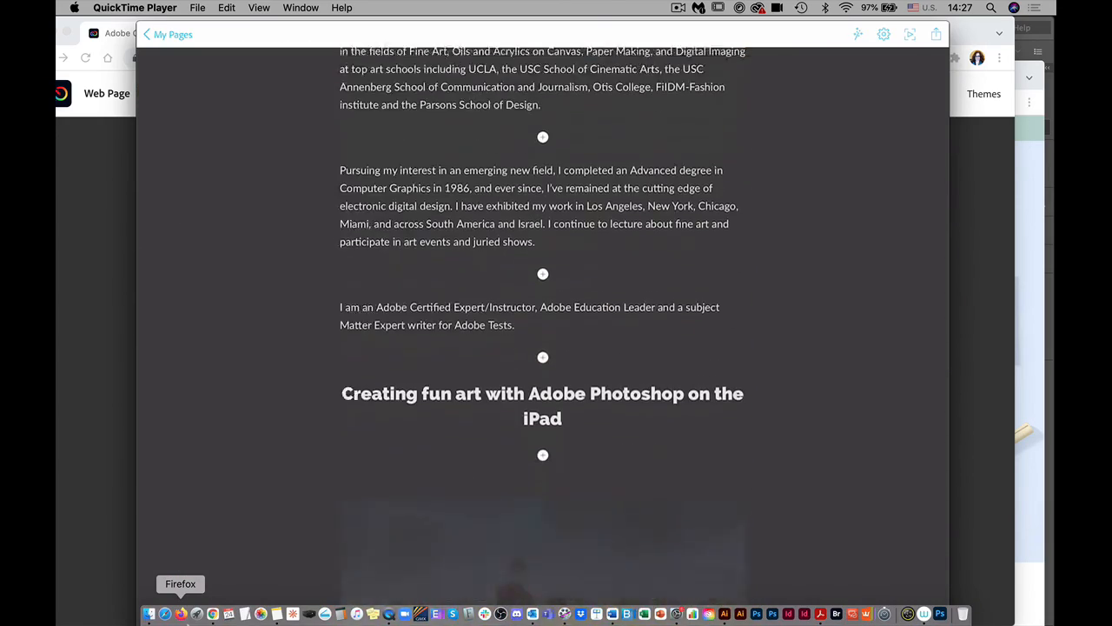
scroll(542, 438, down, 15)
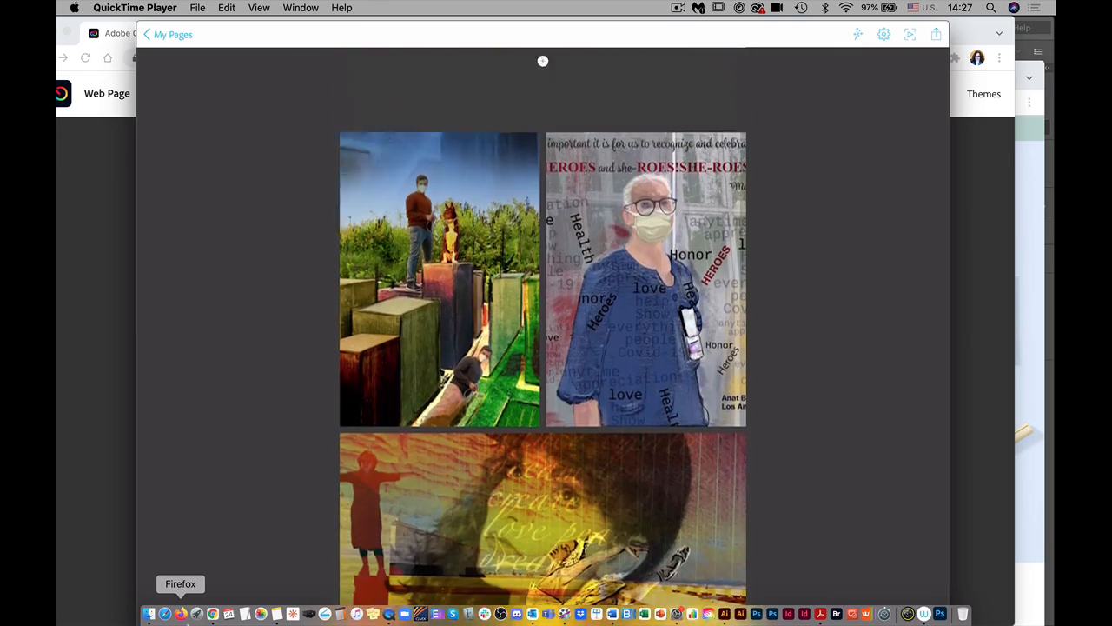
scroll(542, 439, down, 15)
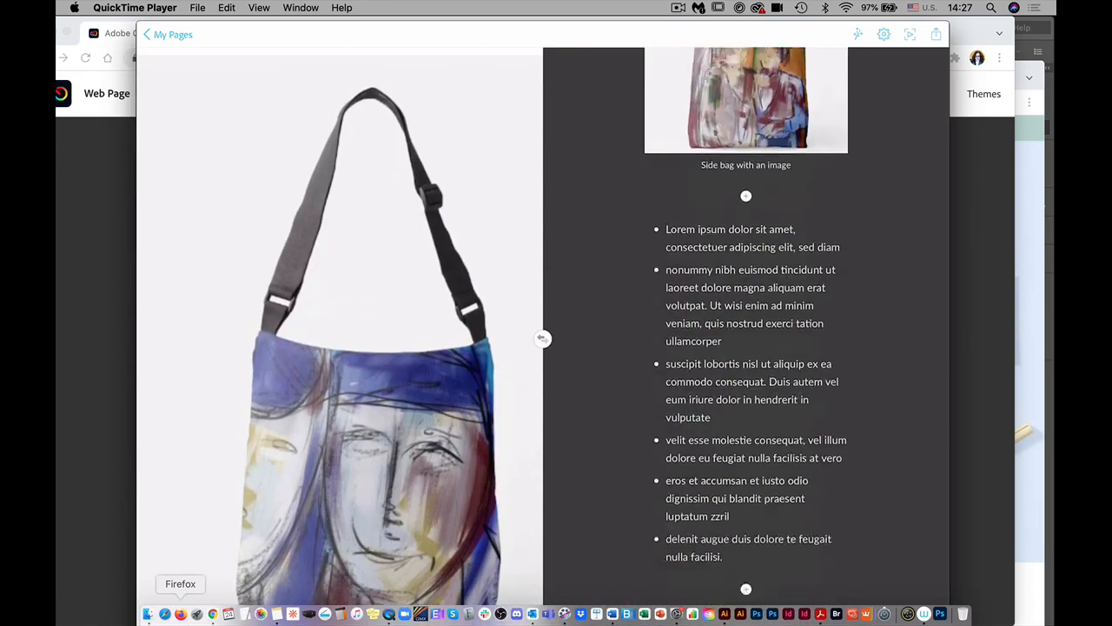
scroll(542, 348, down, 10)
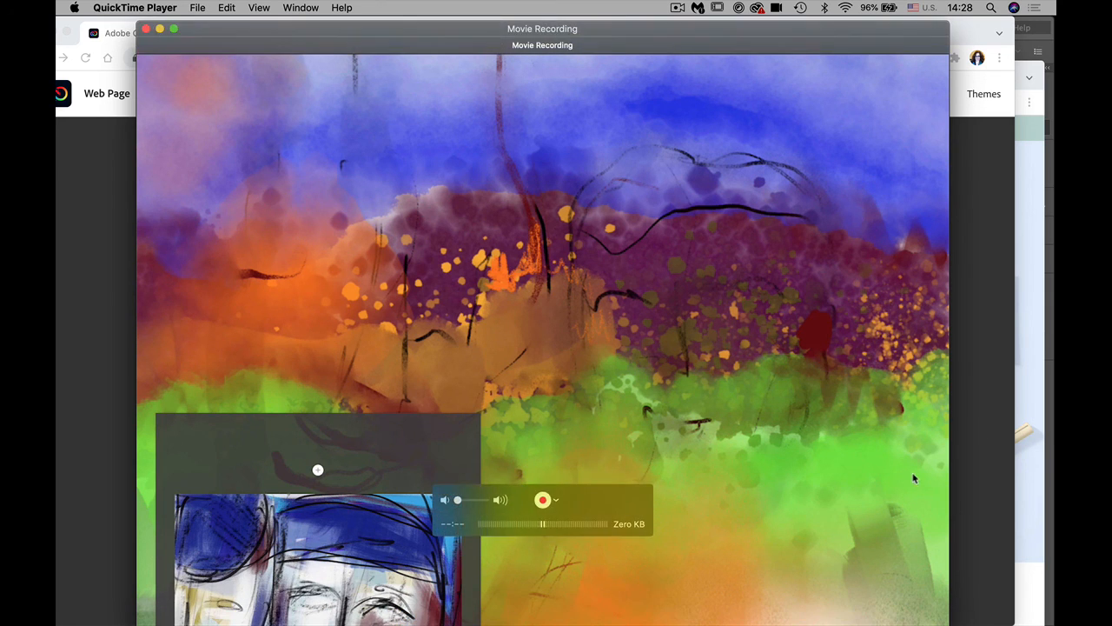
Step: View the personal portfolio page, then bring the Creative Cloud Express editor window forward
click(1023, 425)
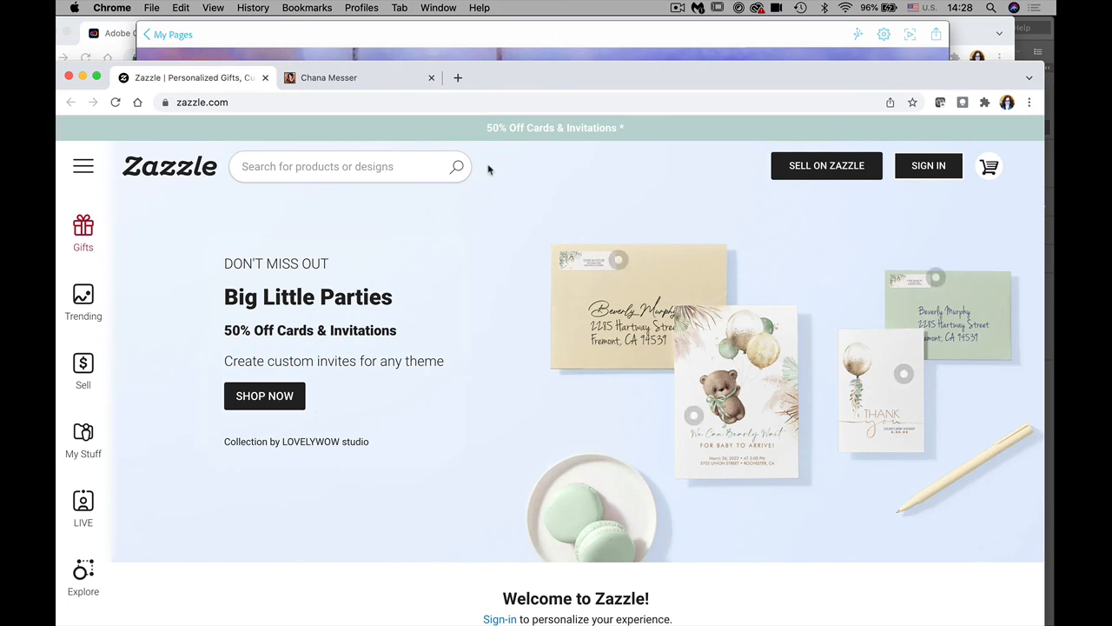
click(311, 79)
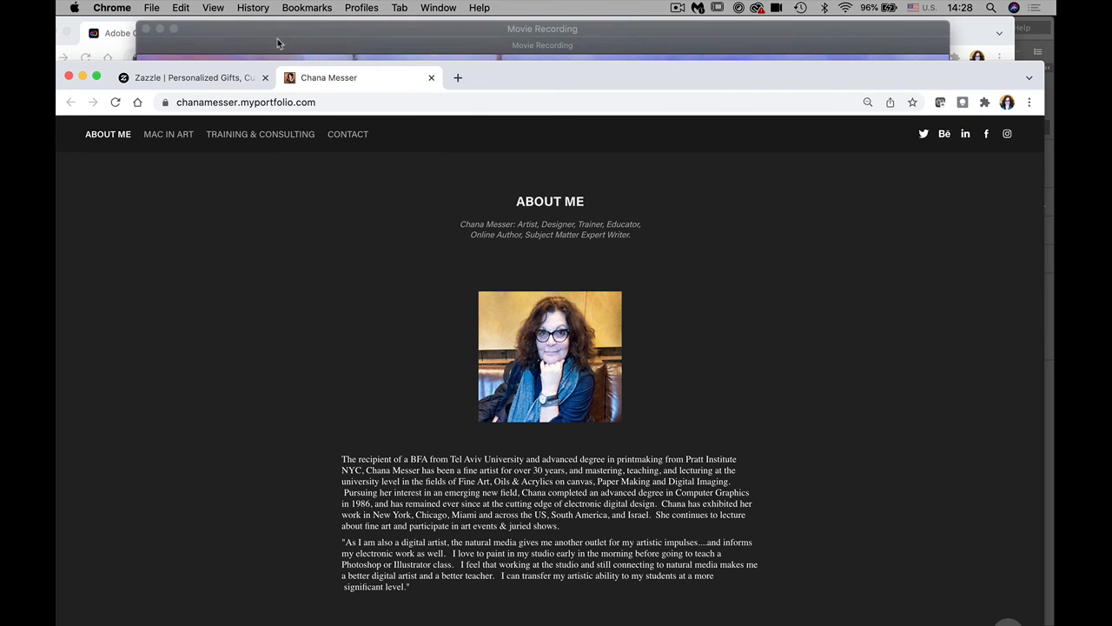
click(108, 35)
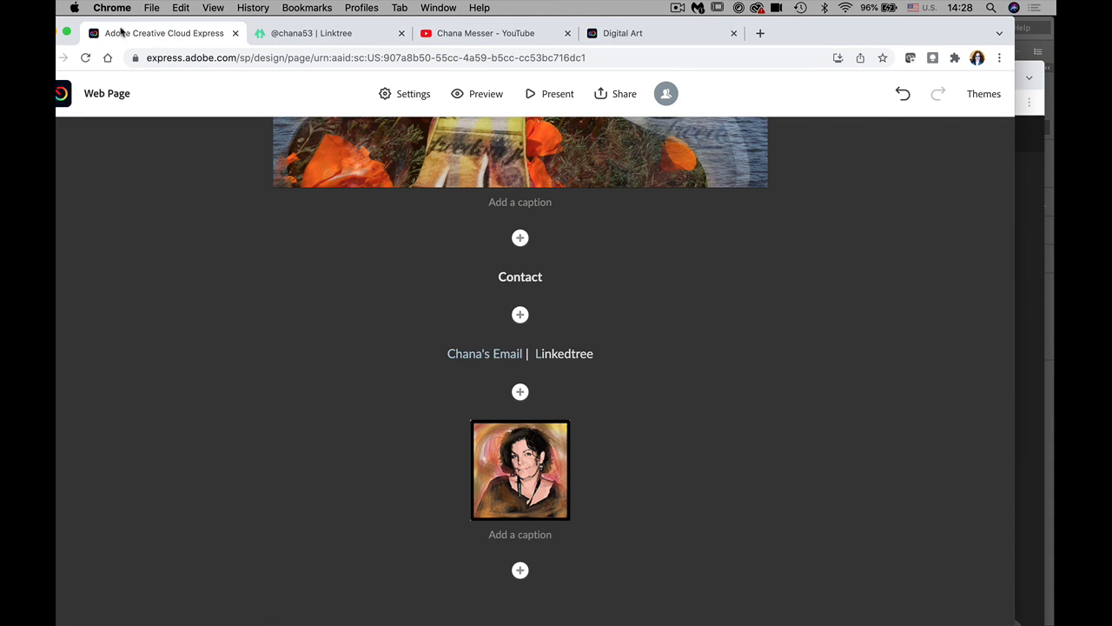
Step: Go back from the editor to the web page's /preview URL and select the address bar
drag(503, 23, 571, 32)
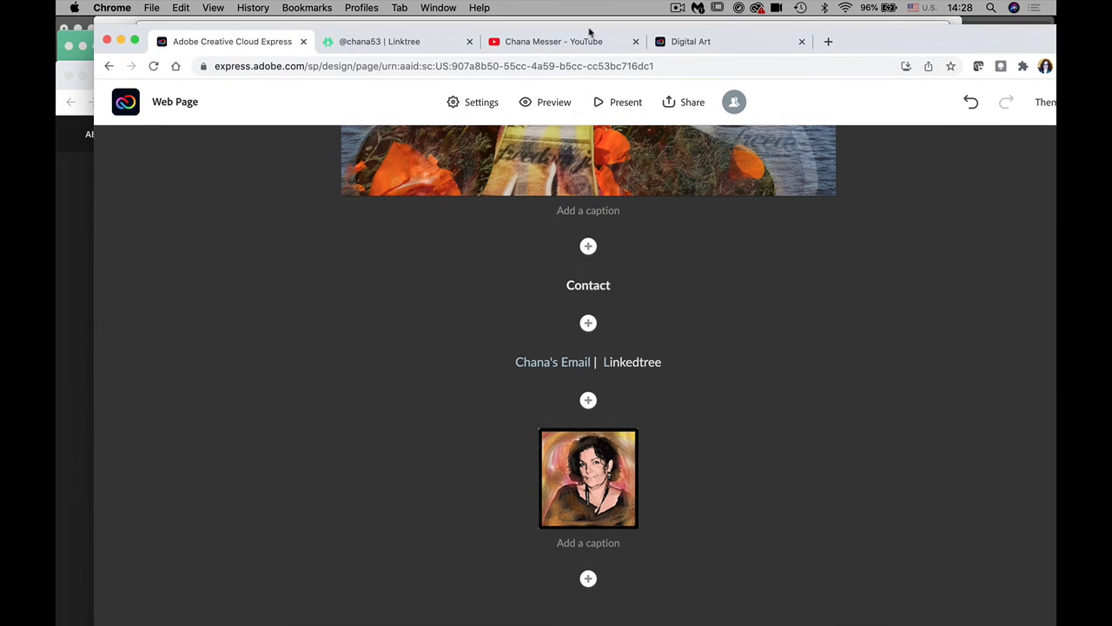
click(111, 65)
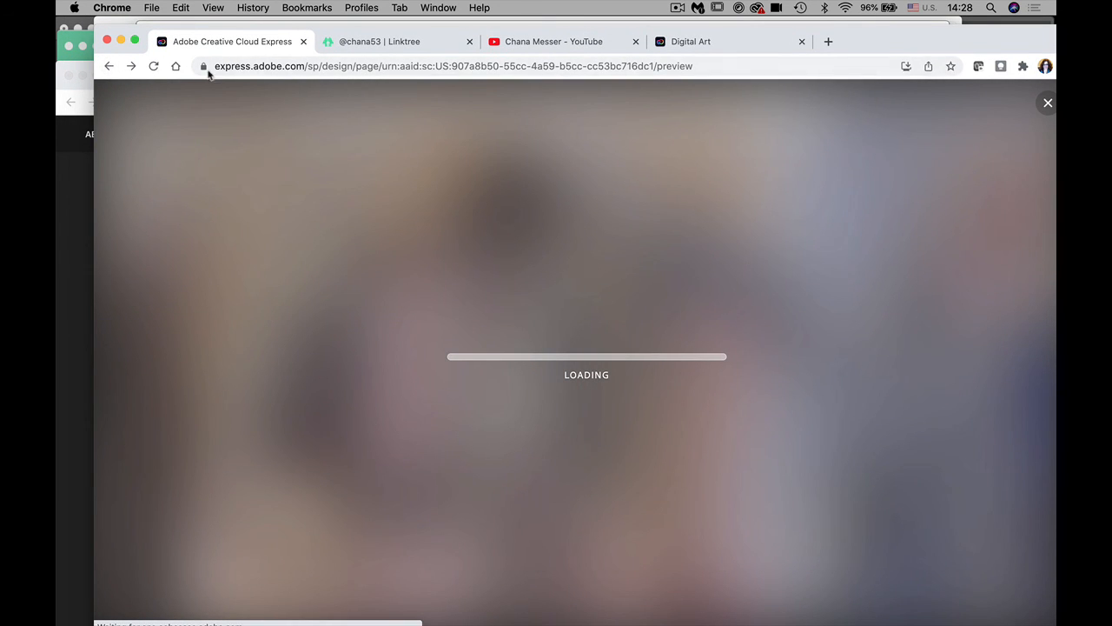
click(257, 66)
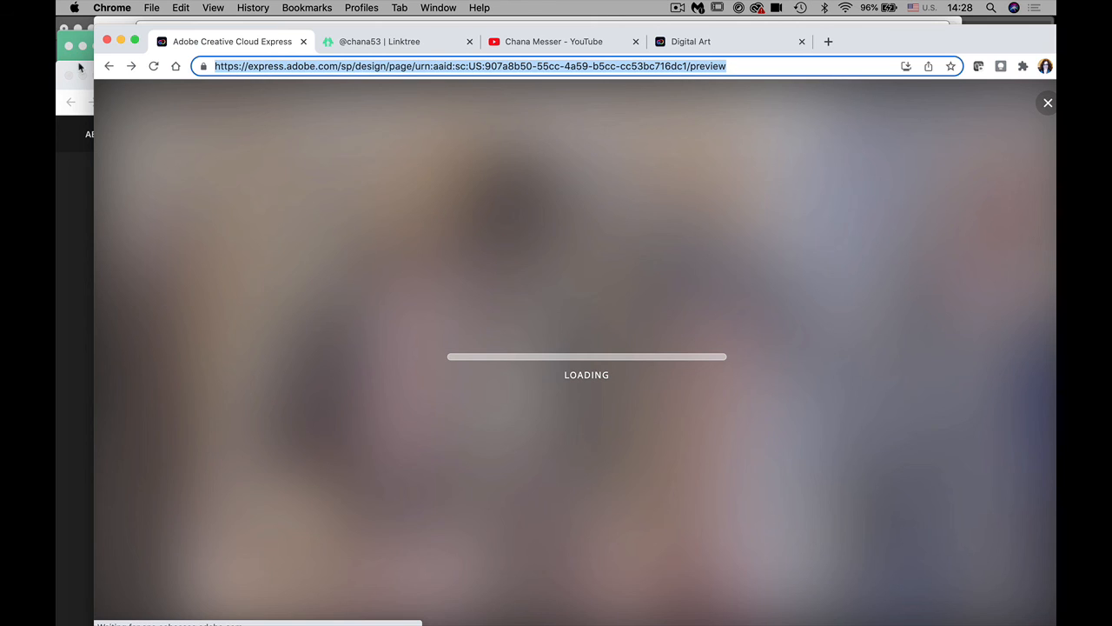
Step: Search Bing for 'adobe spark express' and open the 'Adobe Spark is now Adobe Creative Cloud Express' article
text(adobe)
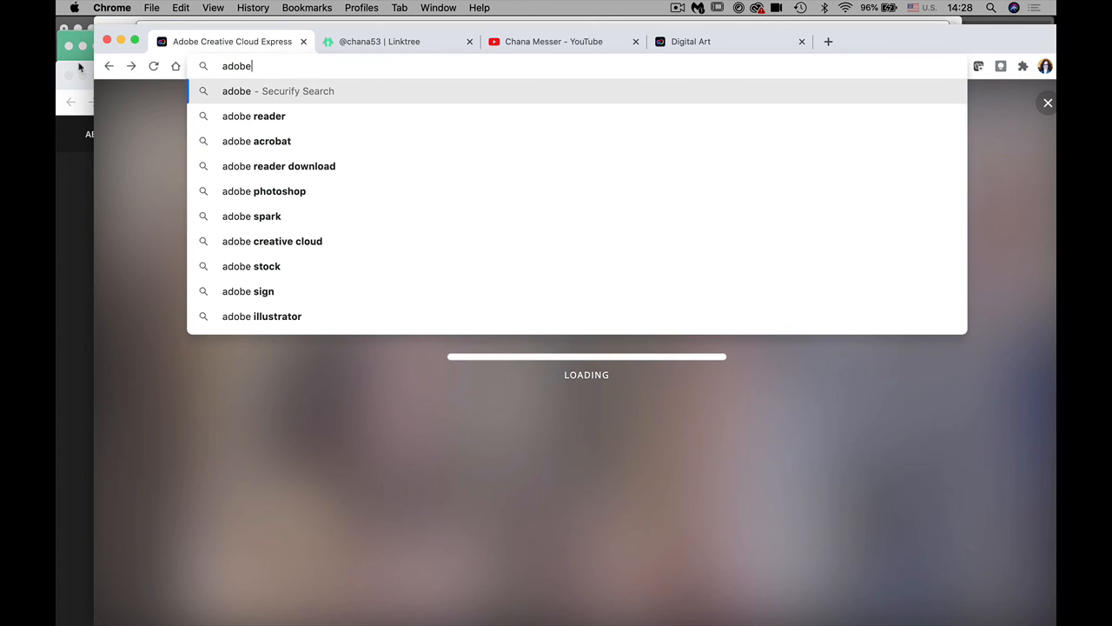
text( spark e)
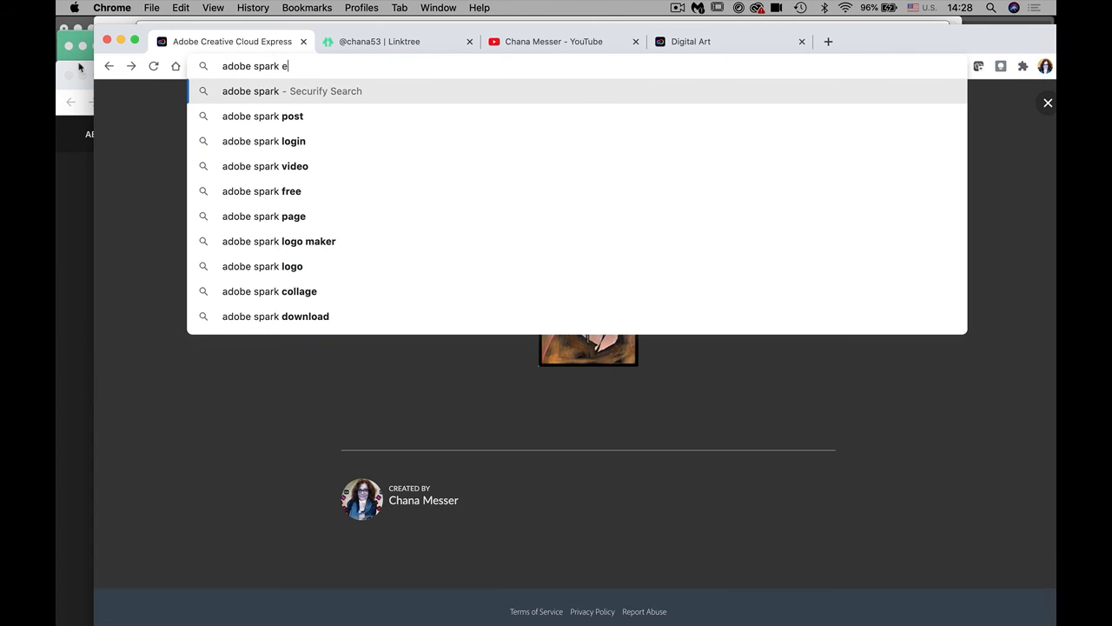
text(xpress)
key(Return)
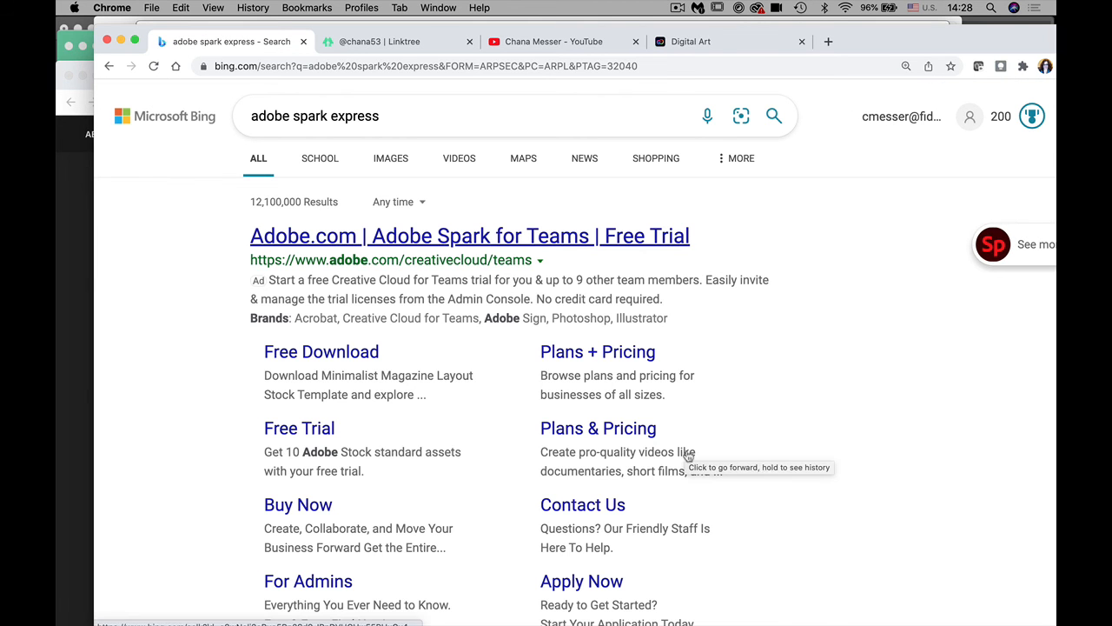
scroll(884, 551, down, 2)
scroll(884, 551, down, 15)
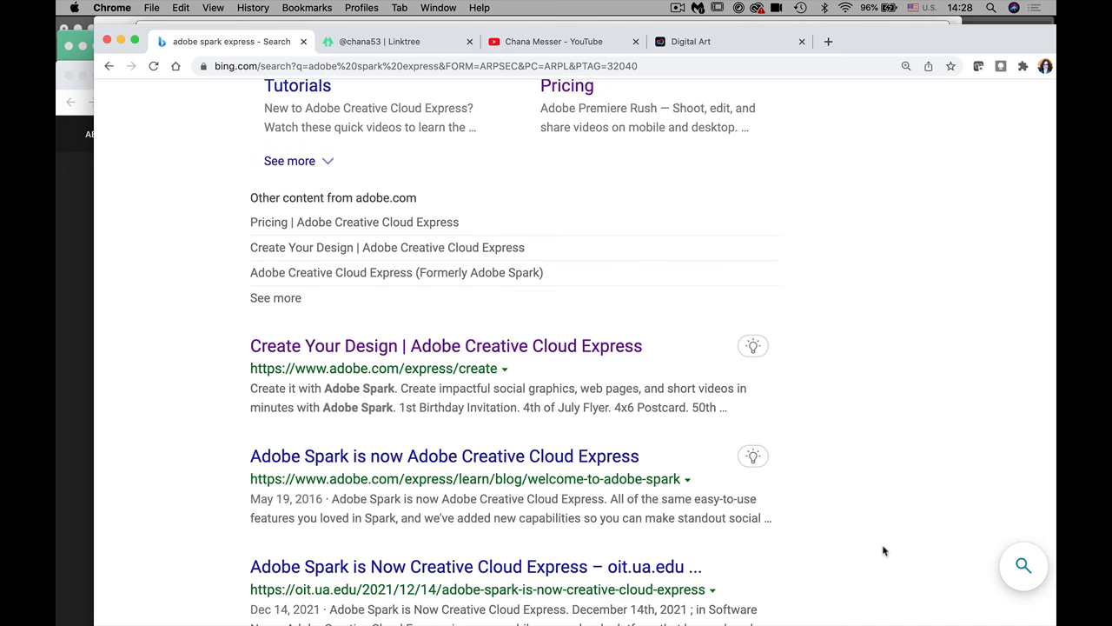
scroll(884, 551, up, 1)
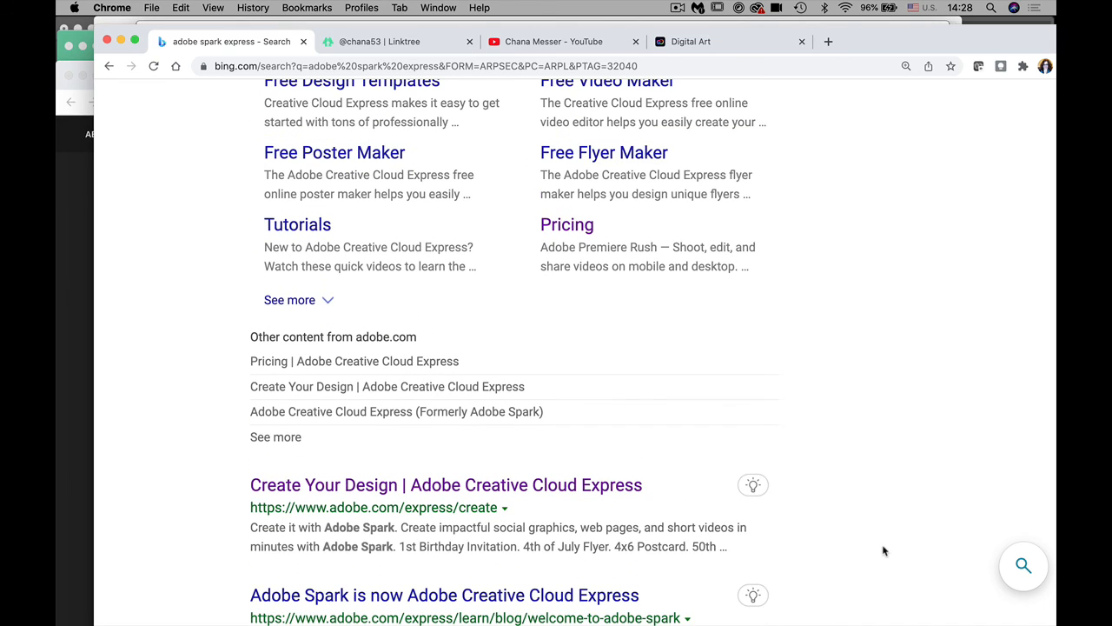
click(491, 606)
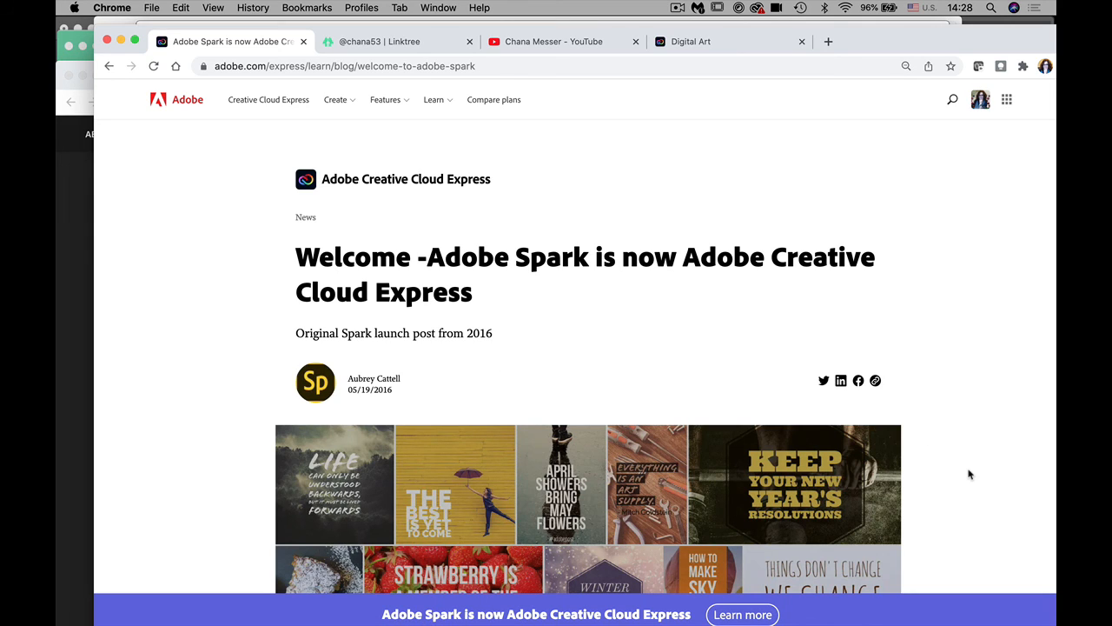
Step: Scroll through Adobe's Spark-to-Creative Cloud Express announcement, then switch to the Digital Art tab
scroll(970, 474, down, 10)
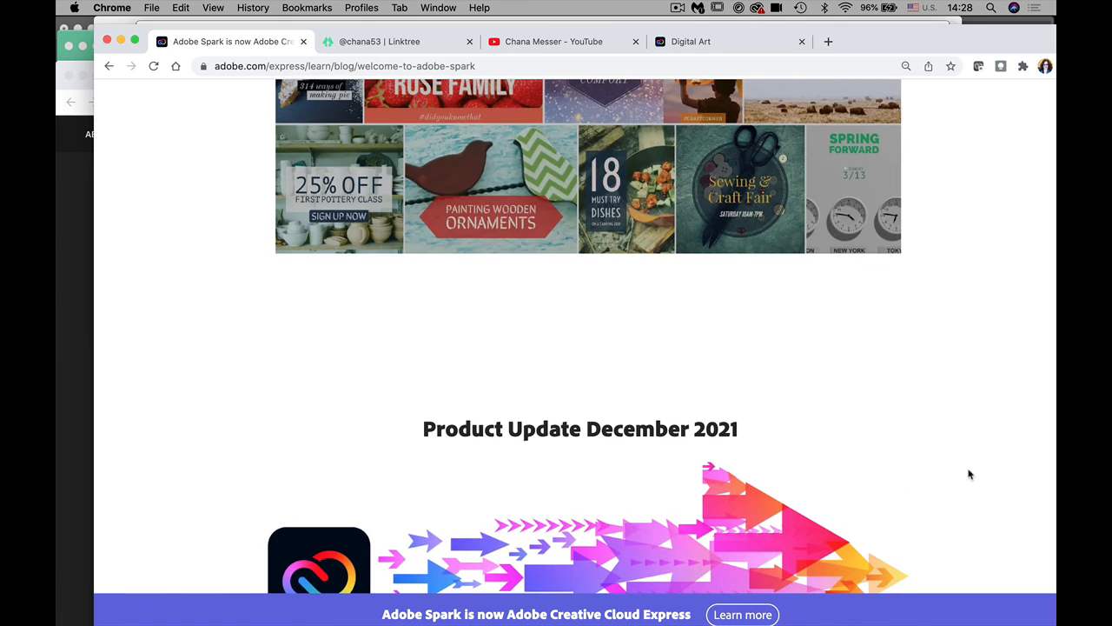
scroll(969, 473, down, 10)
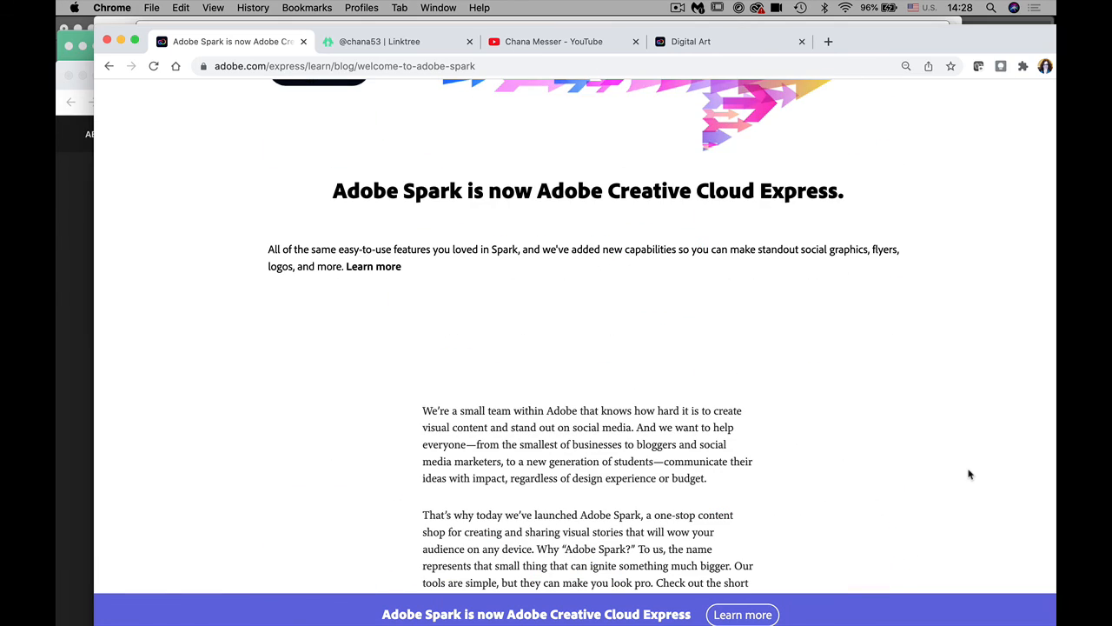
scroll(970, 473, down, 10)
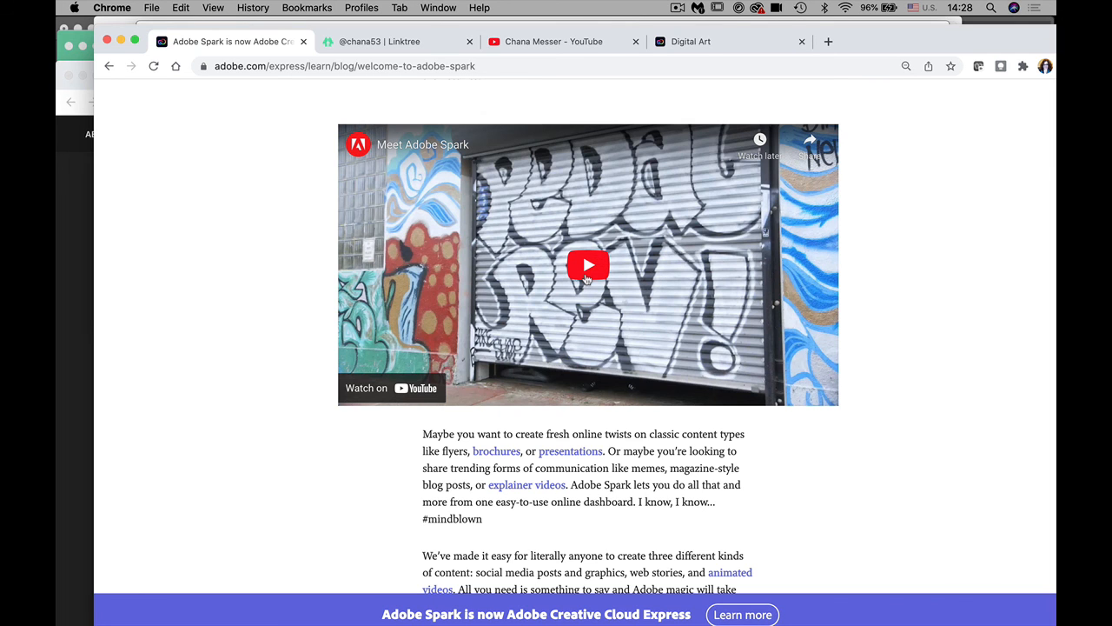
scroll(587, 278, down, 10)
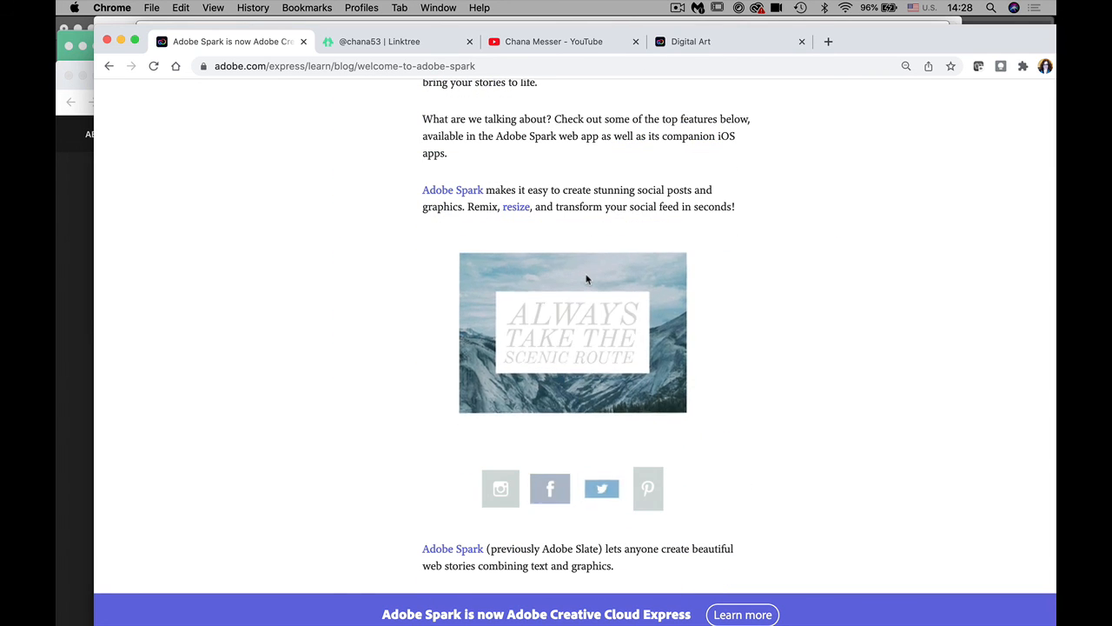
scroll(587, 278, down, 10)
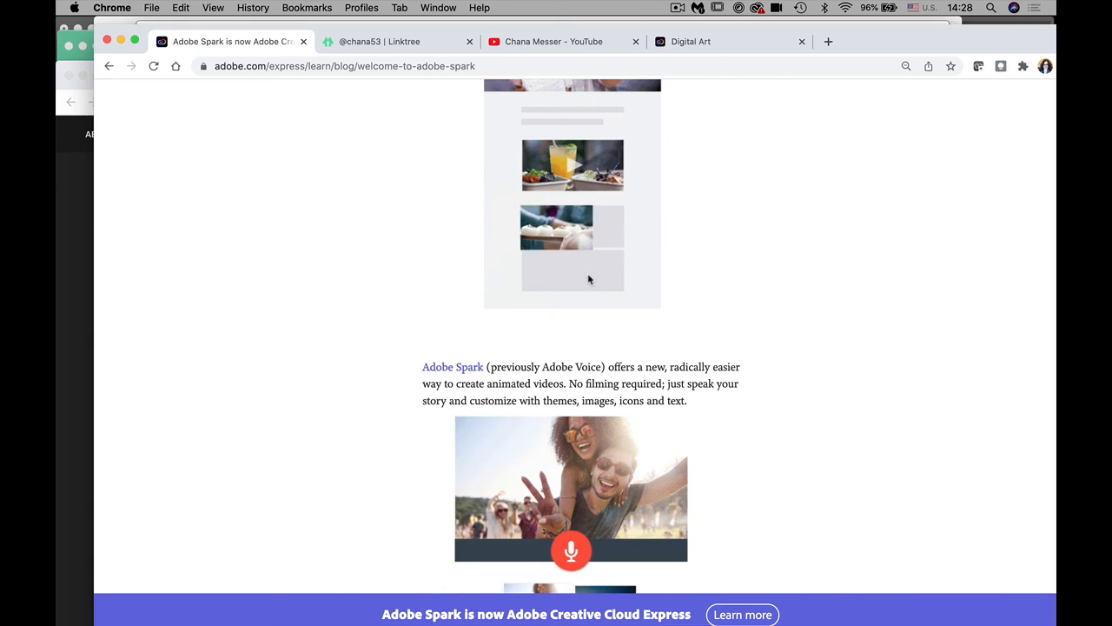
scroll(588, 279, down, 10)
scroll(588, 279, down, 10)
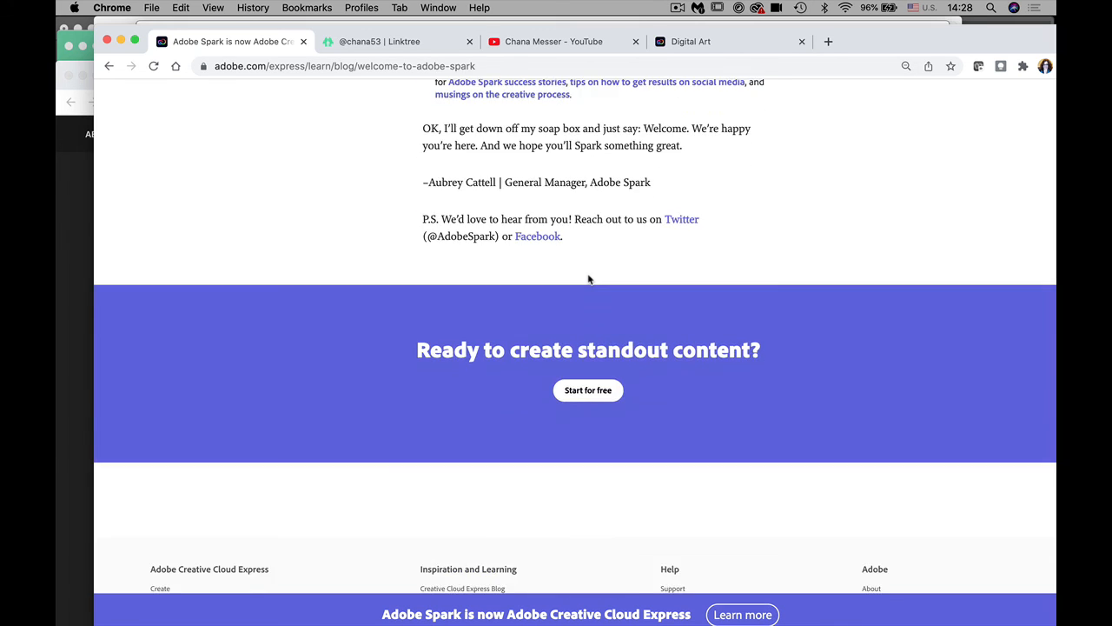
scroll(588, 279, down, 3)
scroll(588, 276, up, 4)
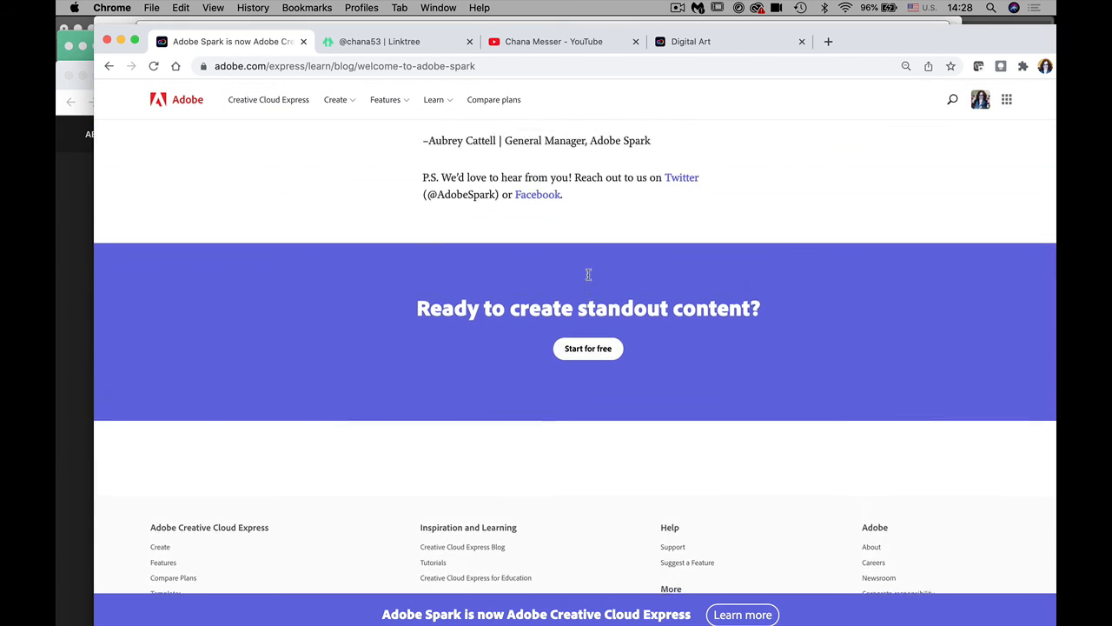
scroll(588, 276, up, 4)
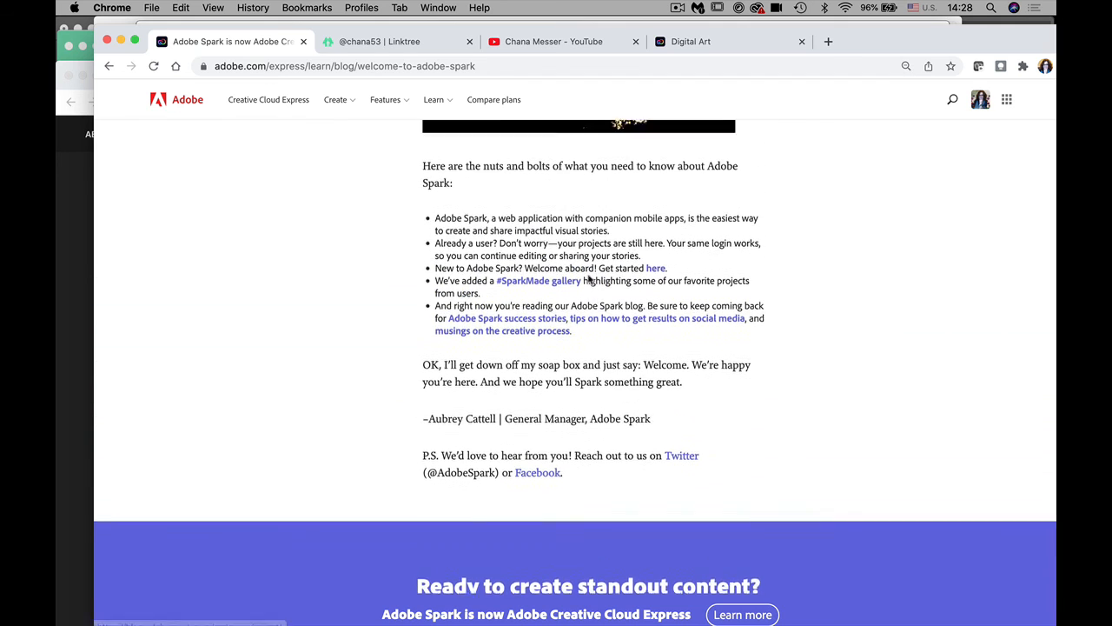
scroll(589, 279, up, 3)
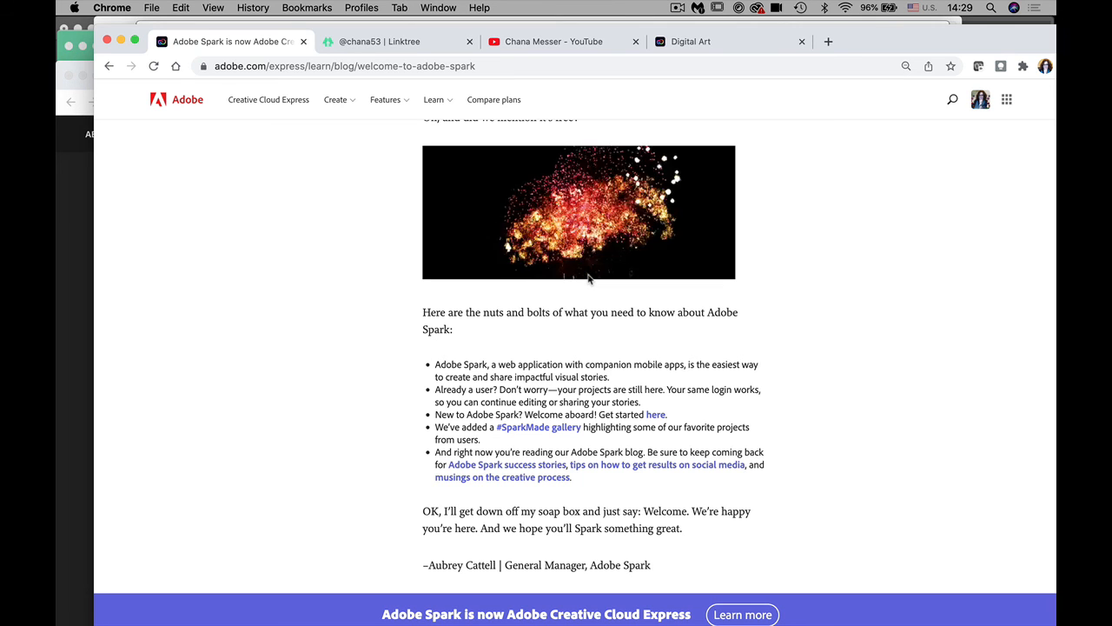
click(690, 41)
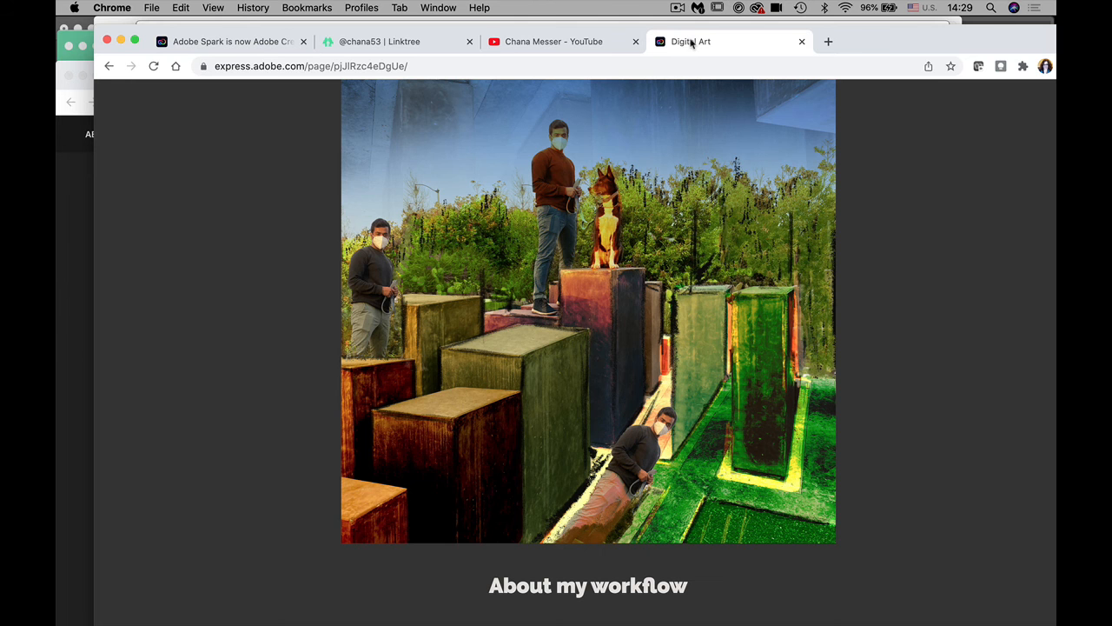
Step: Scroll the published Digital Art page back to its banner and enter Chrome's full-screen view
scroll(1002, 426, up, 10)
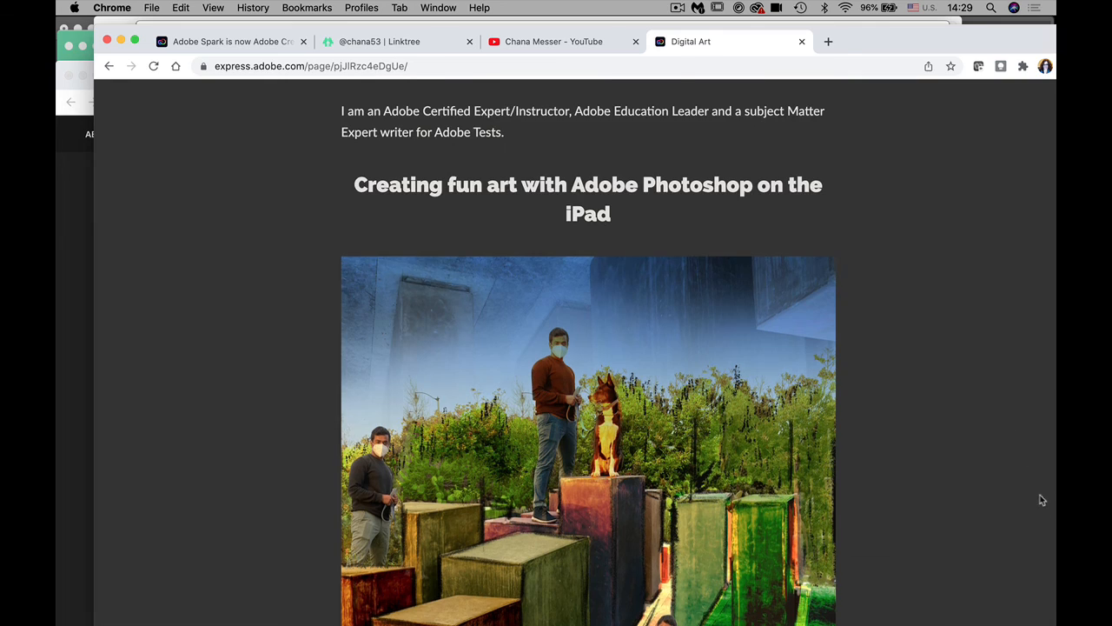
scroll(1042, 513, up, 10)
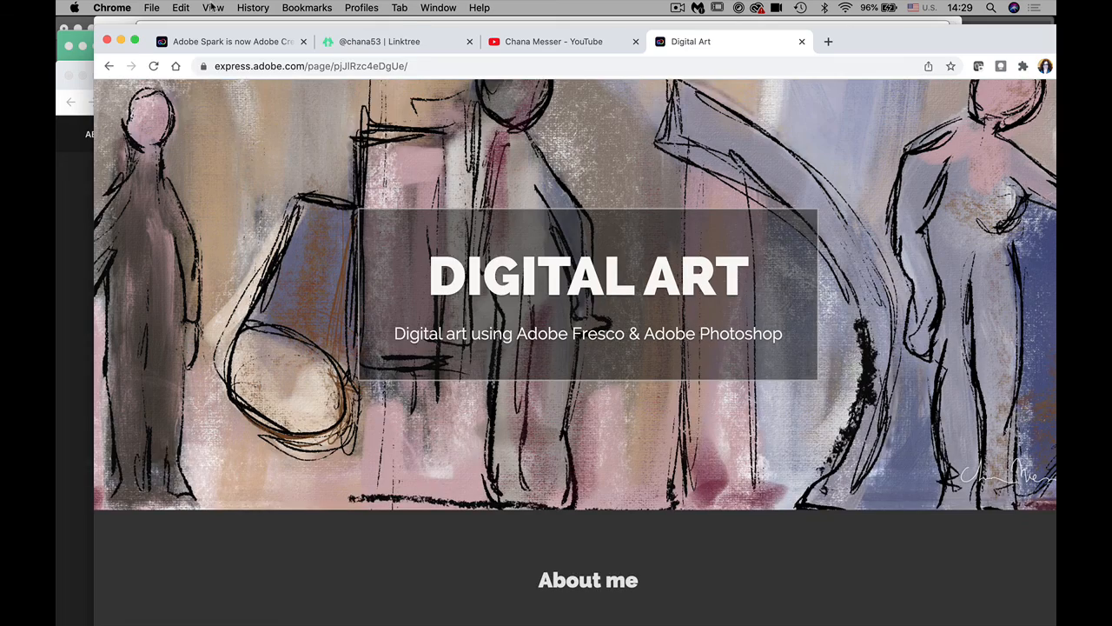
click(213, 7)
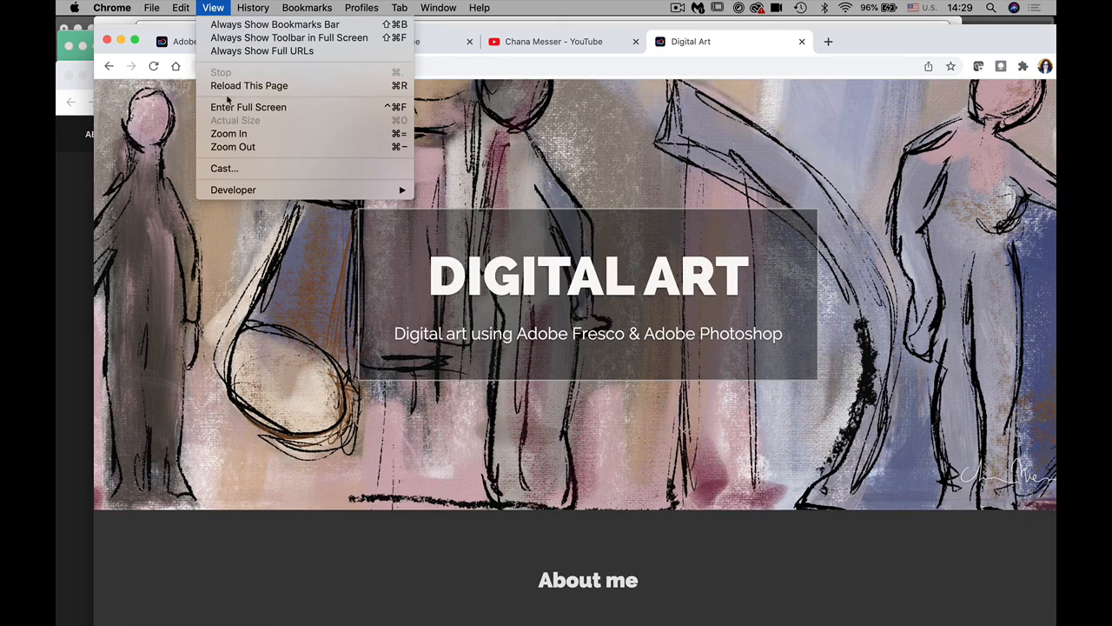
click(235, 106)
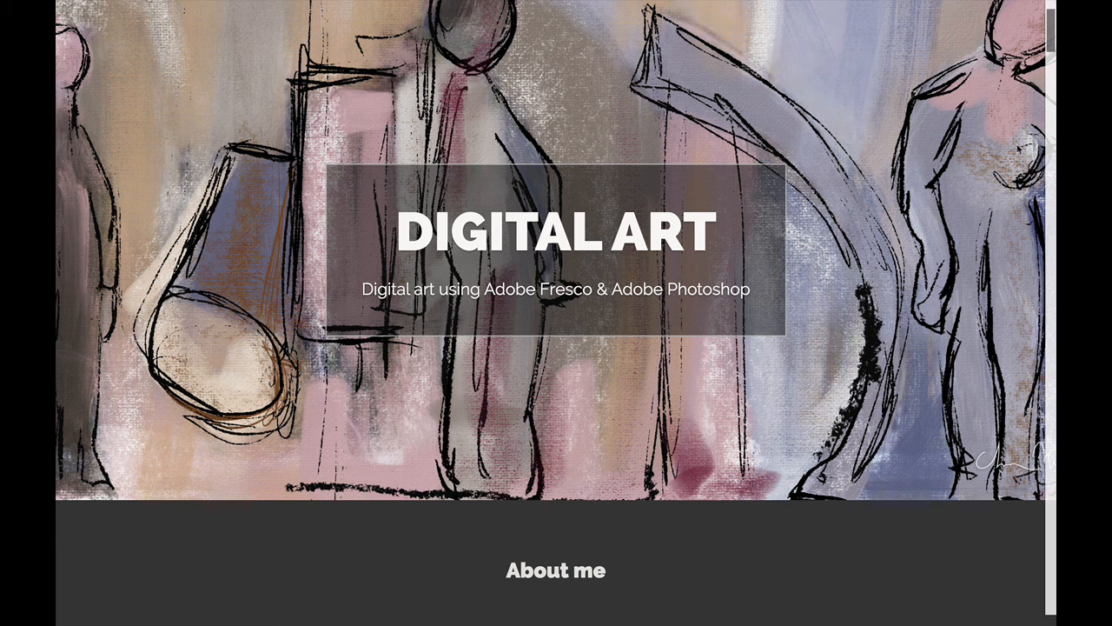
drag(1050, 22, 1049, 18)
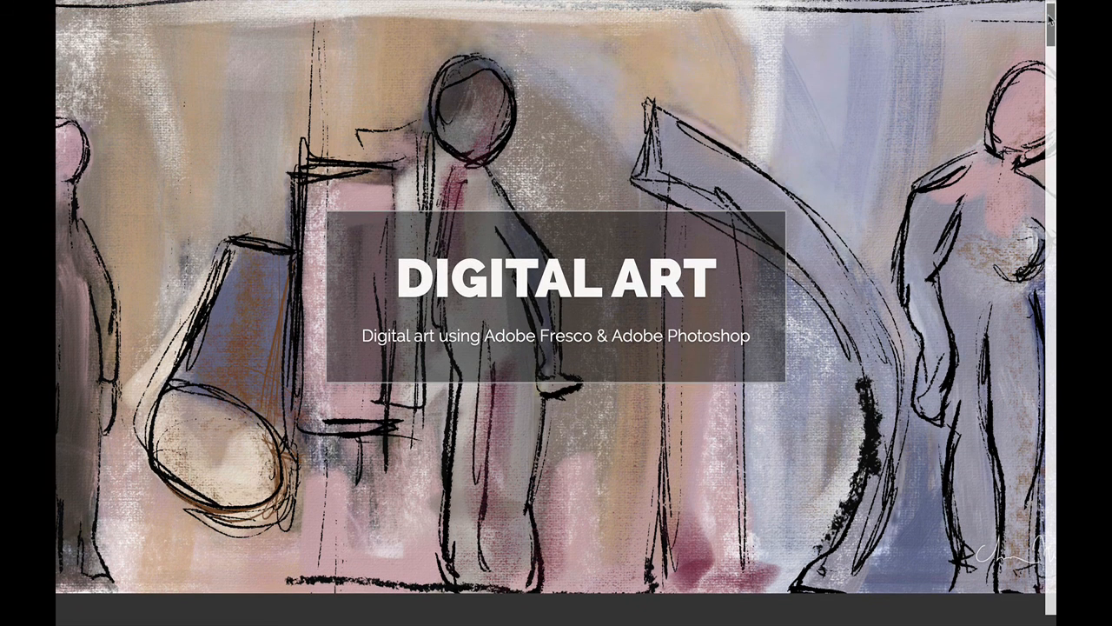